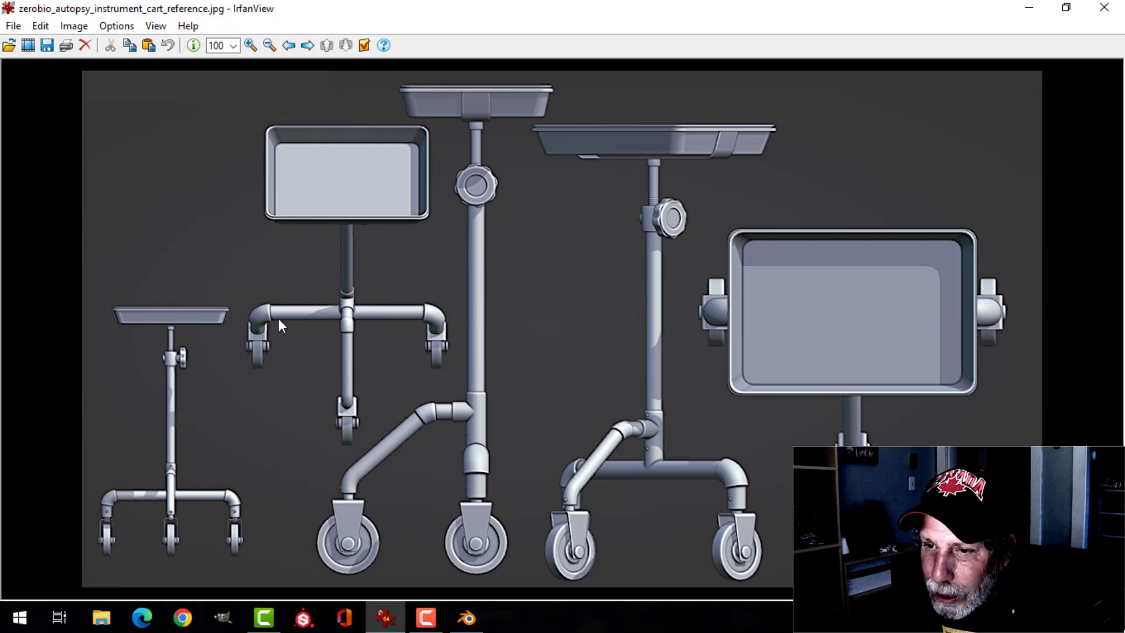
# Step: Switch to Blender and add a plane mesh at the world origin over the small front view of the cart
pyautogui.click(476, 610)
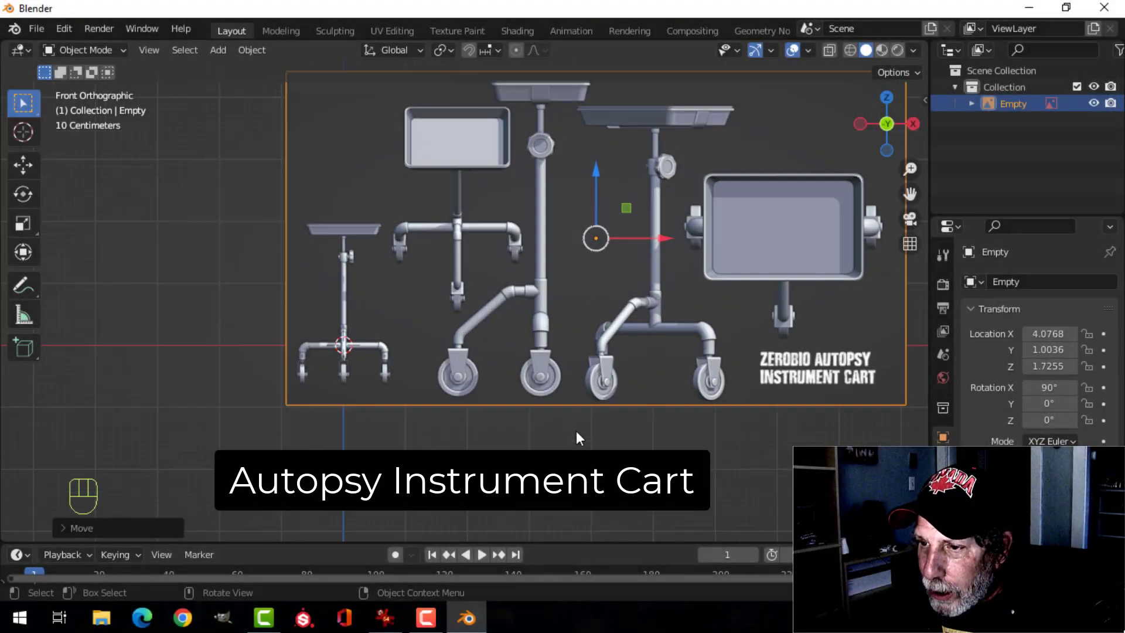
pyautogui.scroll(8, 576, 431)
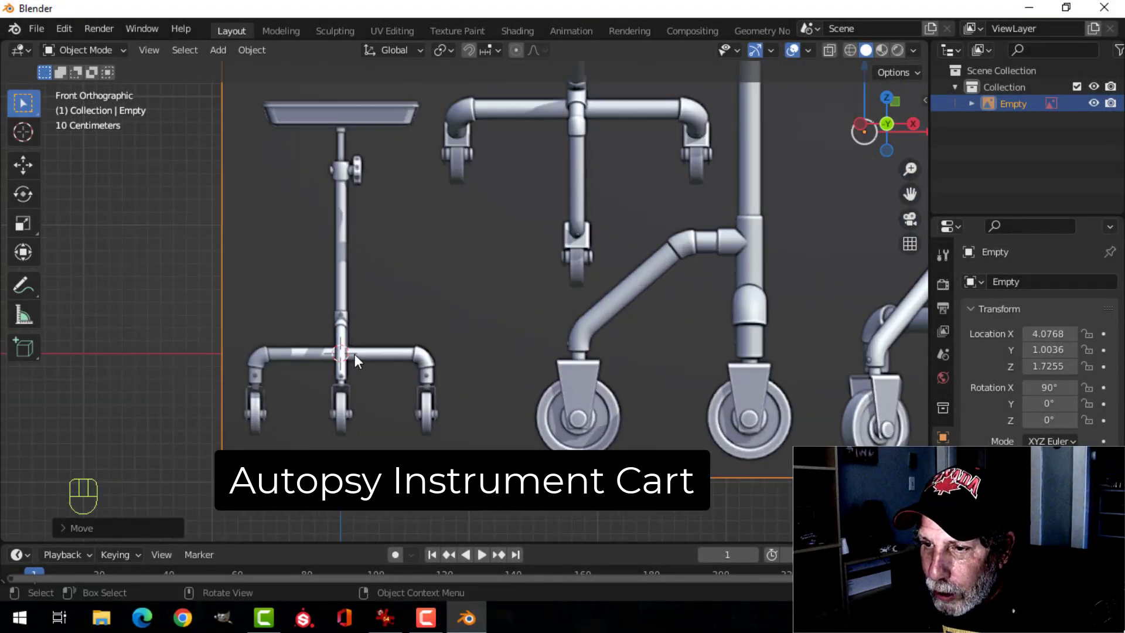
pyautogui.scroll(1, 350, 356)
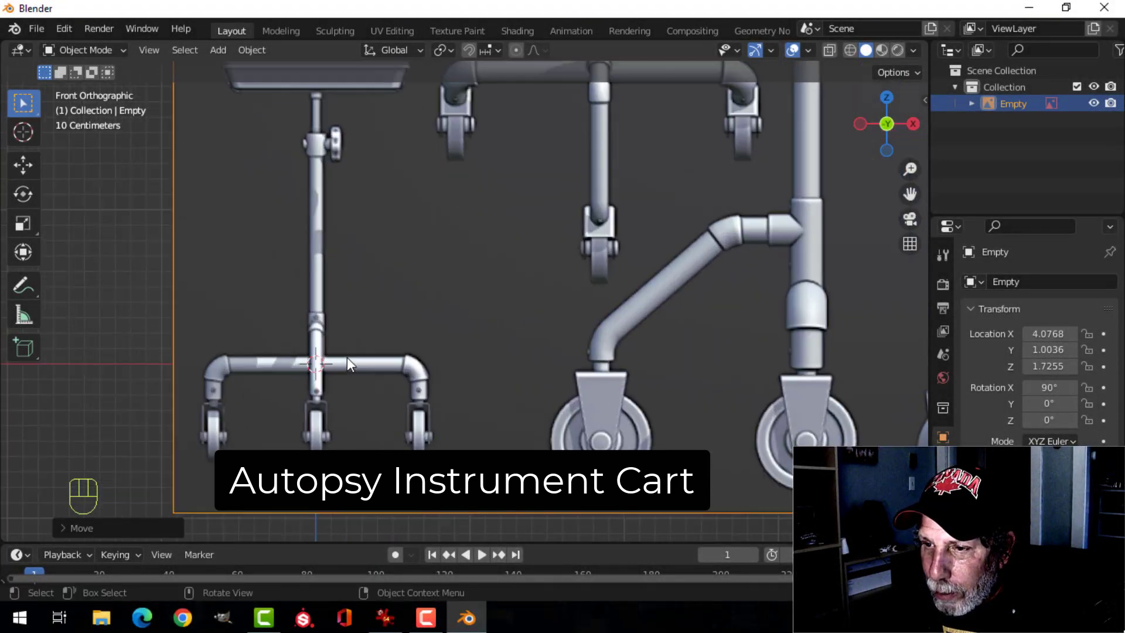
pyautogui.click(23, 164)
pyautogui.scroll(3, 334, 382)
pyautogui.scroll(-2, 330, 379)
pyautogui.keyDown('shift'); pyautogui.moveTo(330, 377); pyautogui.dragTo(504, 272, button='middle'); pyautogui.keyUp('shift')
pyautogui.scroll(-5, 413, 293)
pyautogui.scroll(2, 481, 302)
pyautogui.scroll(2, 477, 259)
pyautogui.hotkey('shift', 'a')
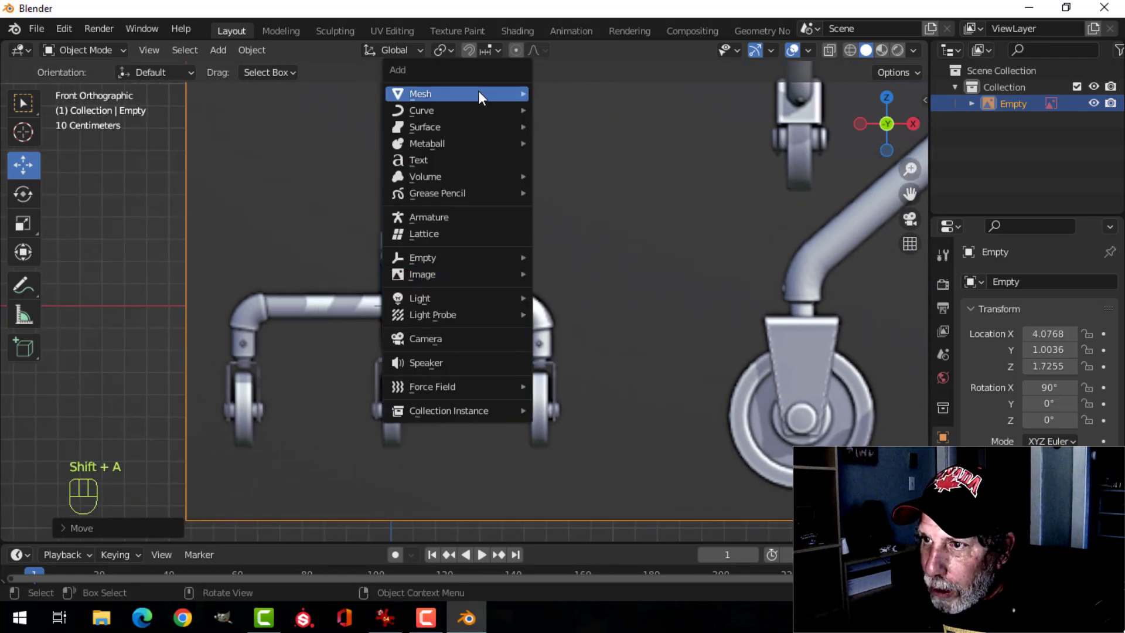
pyautogui.moveTo(478, 94)
pyautogui.click(563, 90)
# Step: Collapse the plane into a single edge along the X axis by merging the vertex pair at each end at its centre
pyautogui.scroll(-4, 561, 286)
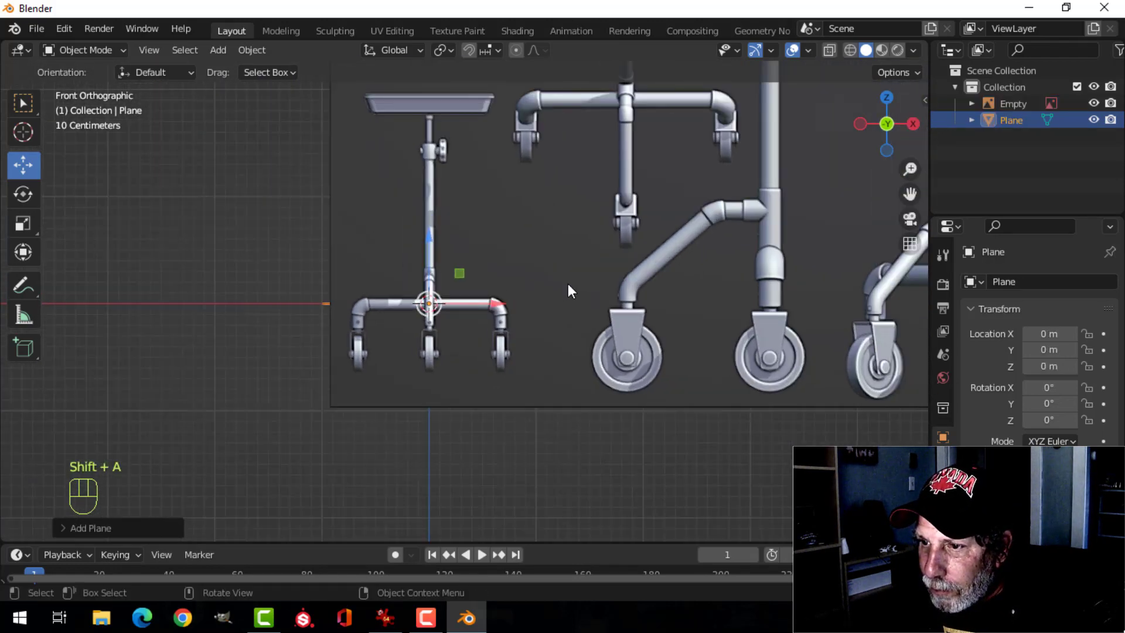
pyautogui.moveTo(567, 291); pyautogui.dragTo(587, 276, button='middle')
pyautogui.press('Tab')
pyautogui.click(581, 284)
pyautogui.keyDown('shift'); pyautogui.click(452, 381); pyautogui.keyUp('shift')
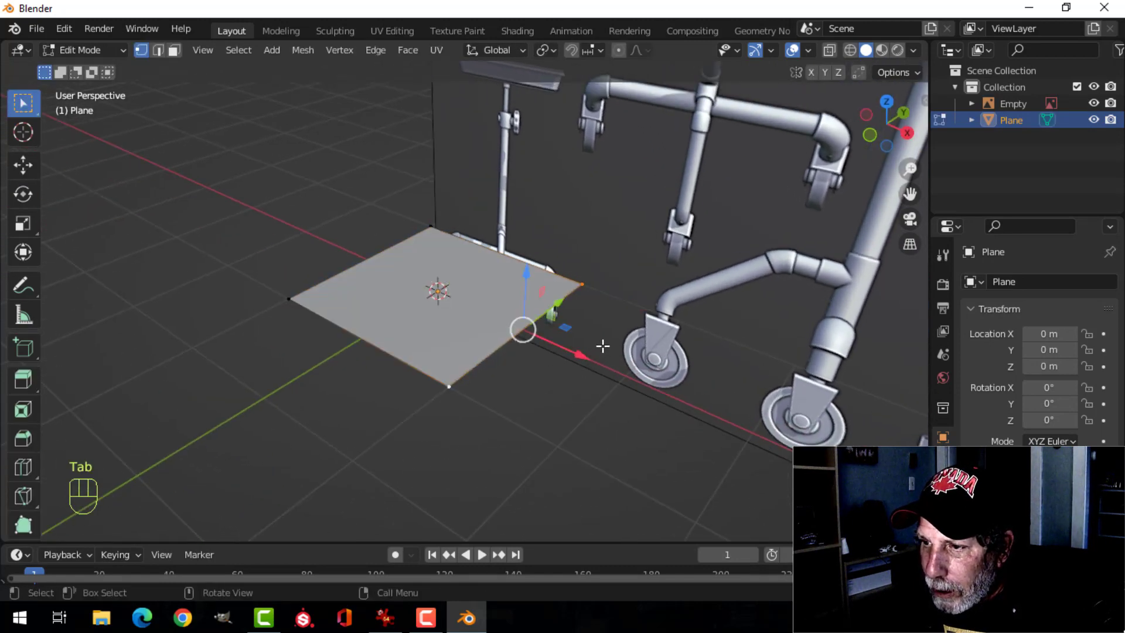
pyautogui.moveTo(603, 344); pyautogui.dragTo(546, 339, button='middle')
pyautogui.press('m')
pyautogui.click(546, 338)
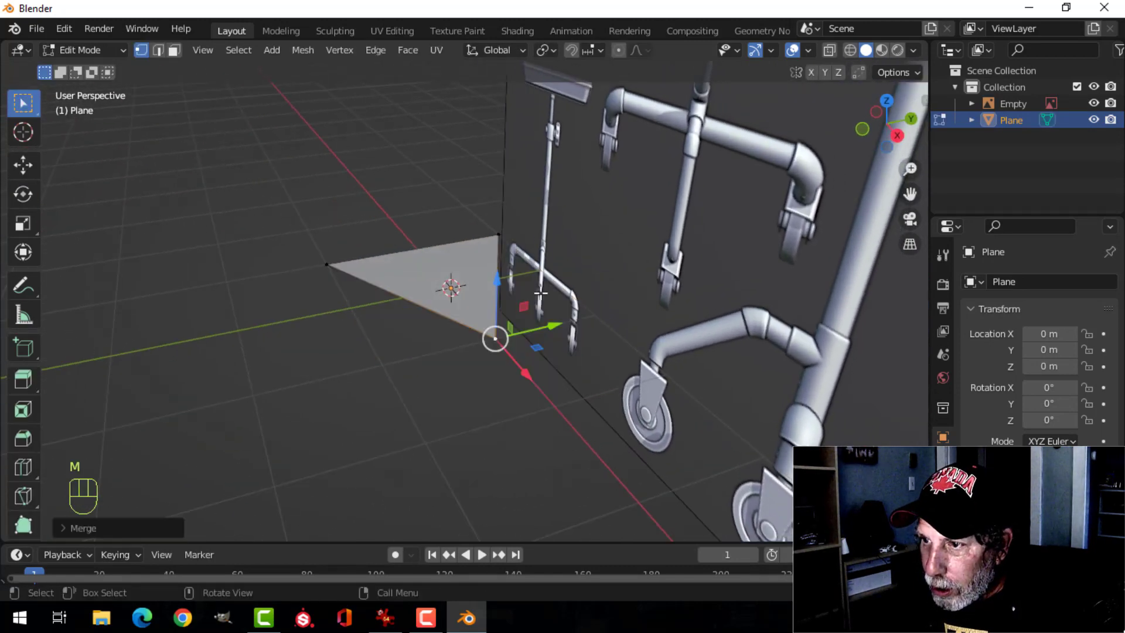
pyautogui.click(498, 235)
pyautogui.keyDown('shift'); pyautogui.click(327, 265); pyautogui.keyUp('shift')
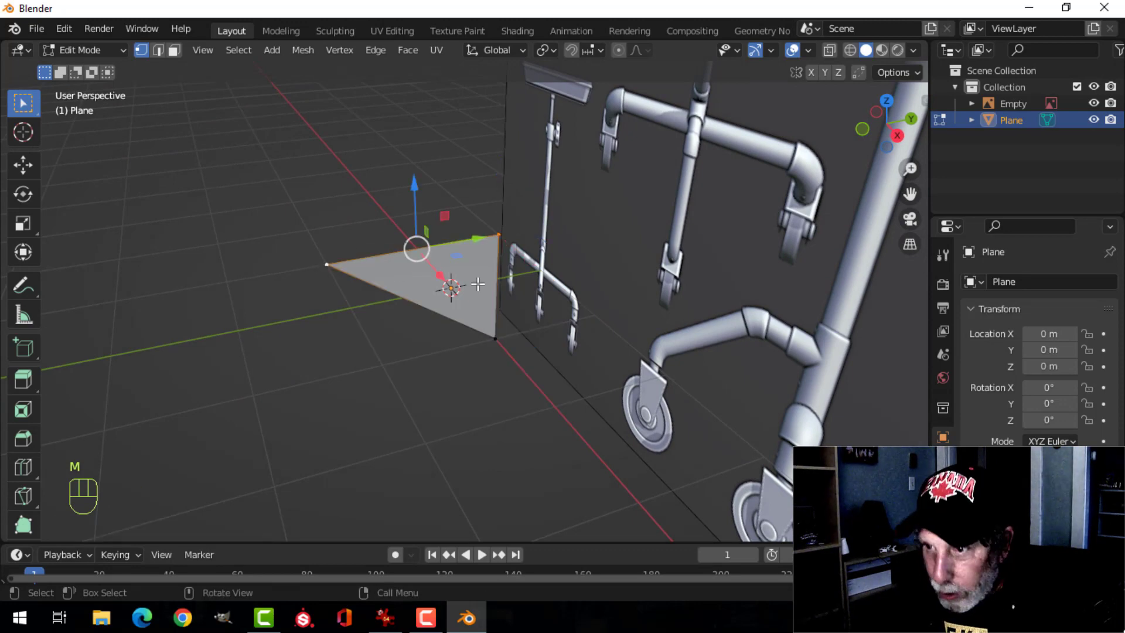
pyautogui.press('m')
pyautogui.click(479, 285)
# Step: Scale the whole edge down in front view so its ends sit at the two elbows of the cart's base bar
pyautogui.press('a')
pyautogui.moveTo(527, 293); pyautogui.dragTo(597, 294, button='middle')
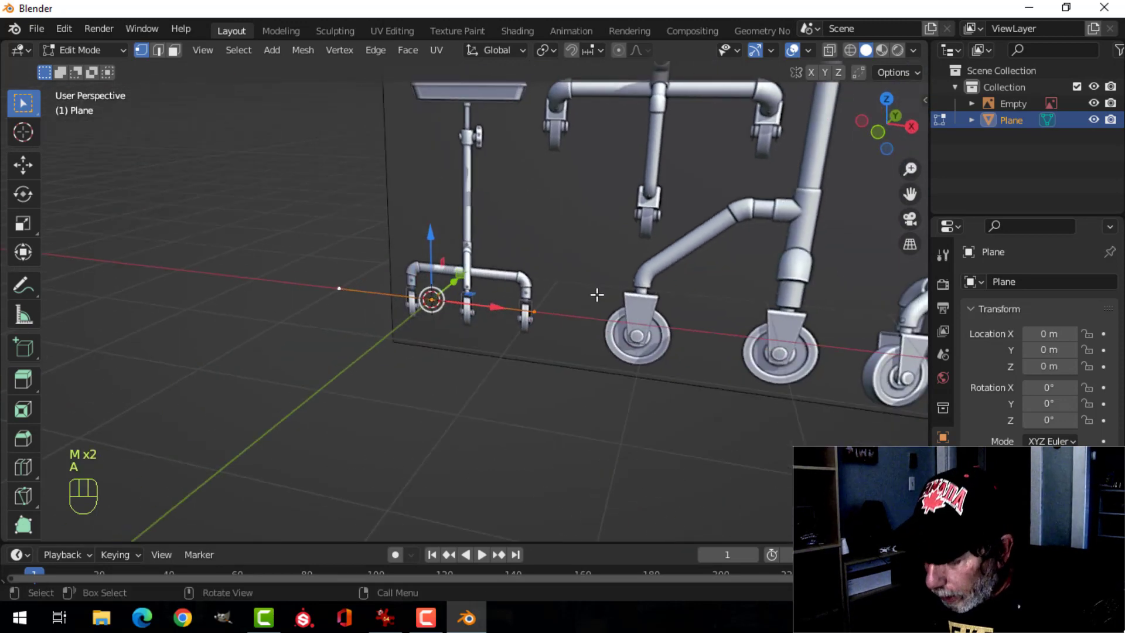
pyautogui.press('KP_1')
pyautogui.scroll(5, 598, 294)
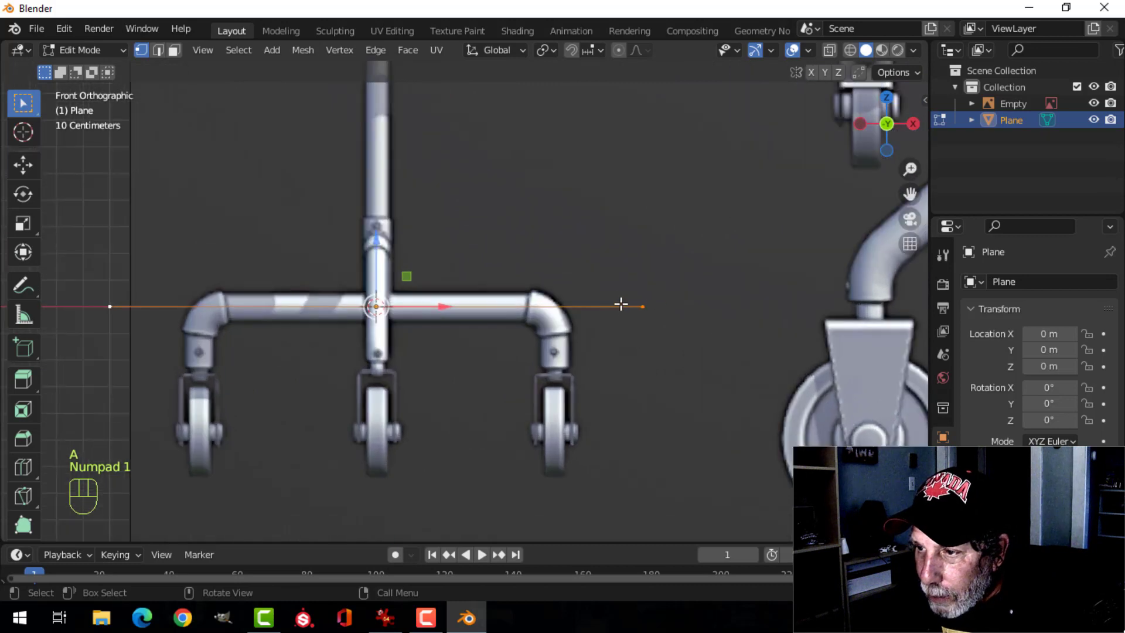
pyautogui.press('s')
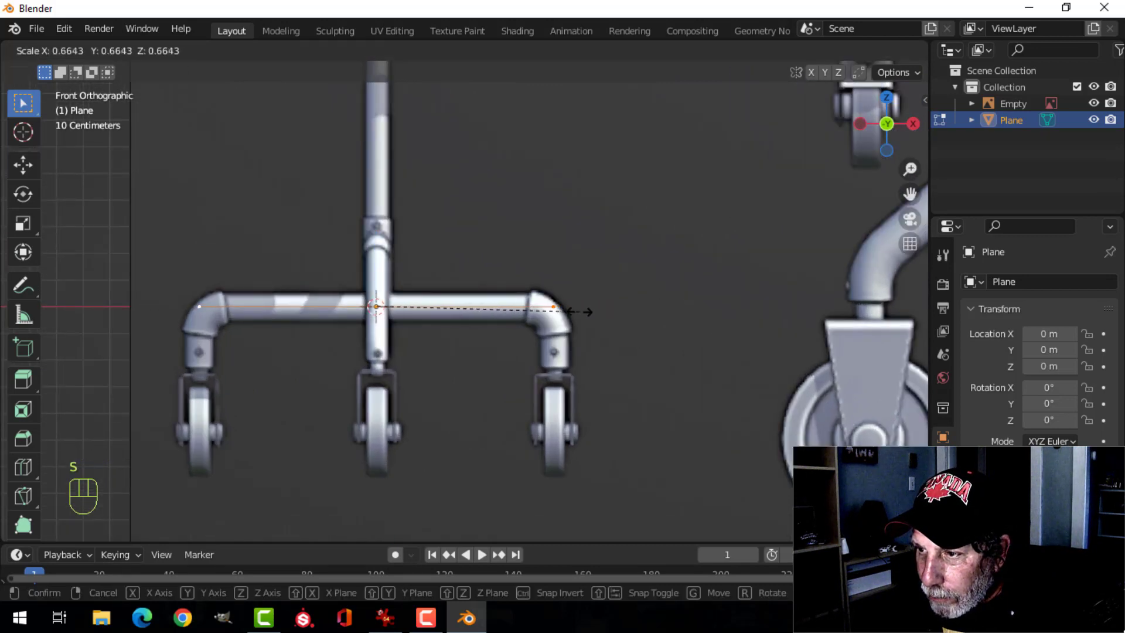
pyautogui.click(583, 312)
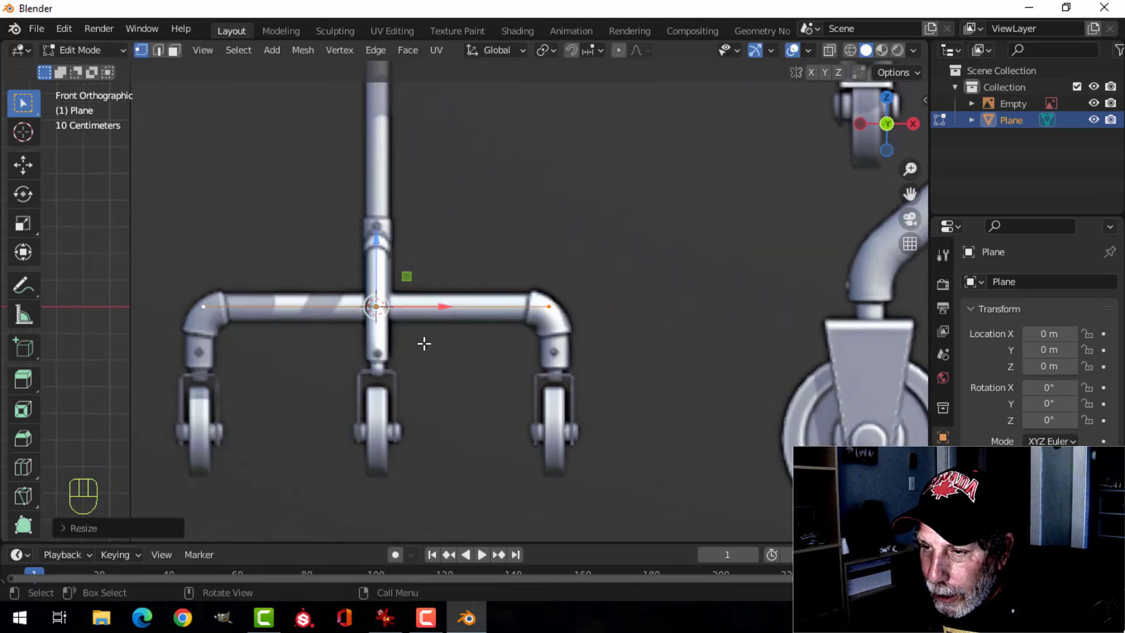
# Step: Subdivide the edge once and delete its left end vertex, keeping only the right half
pyautogui.rightClick(384, 307)
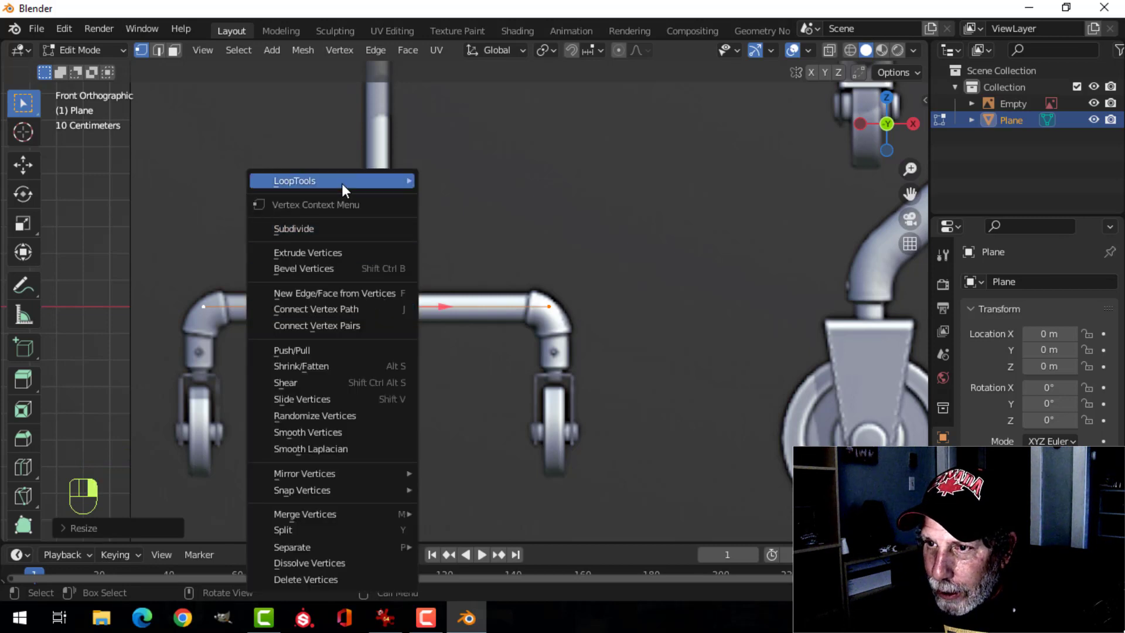
pyautogui.click(318, 223)
pyautogui.click(184, 276)
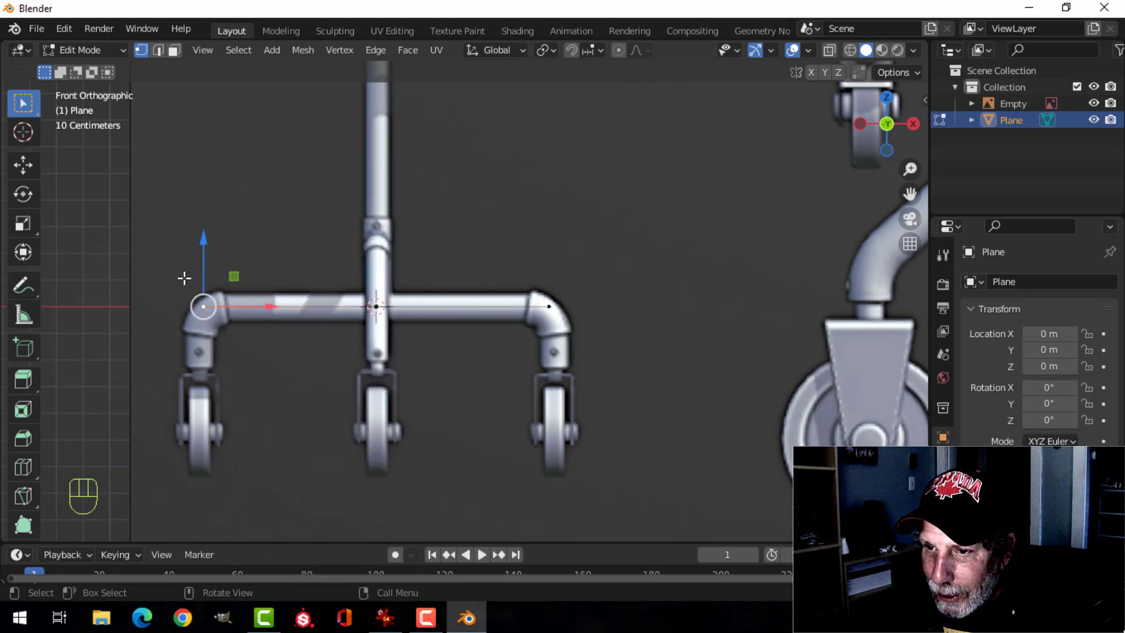
pyautogui.press('x')
pyautogui.click(184, 277)
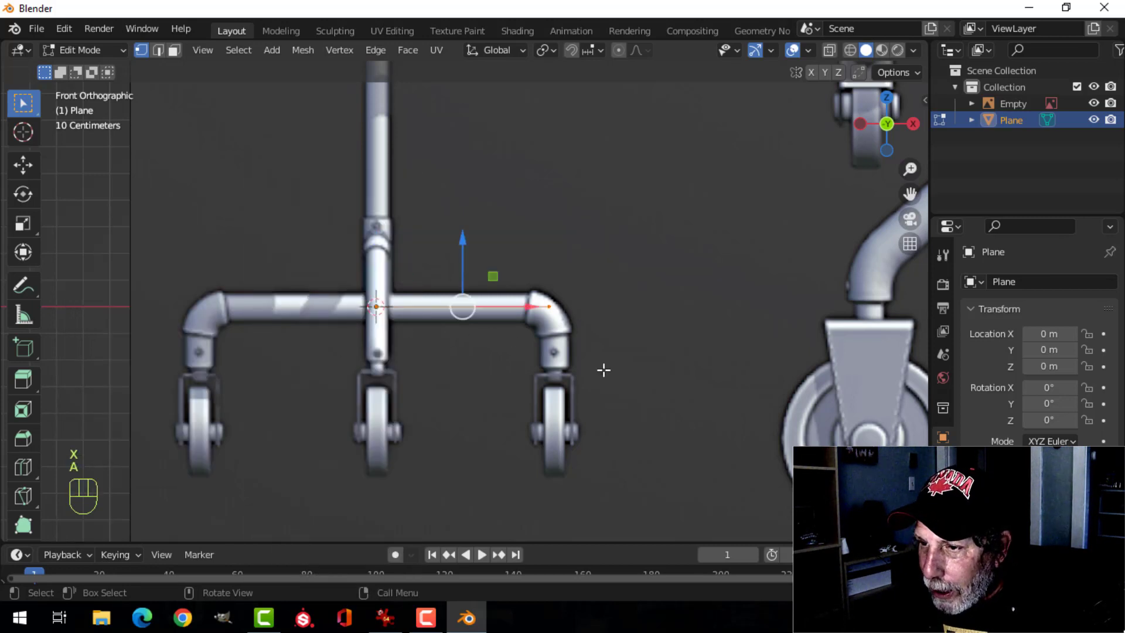
# Step: Add a Mirror modifier on the X axis to the half edge
pyautogui.click(942, 461)
pyautogui.click(1010, 281)
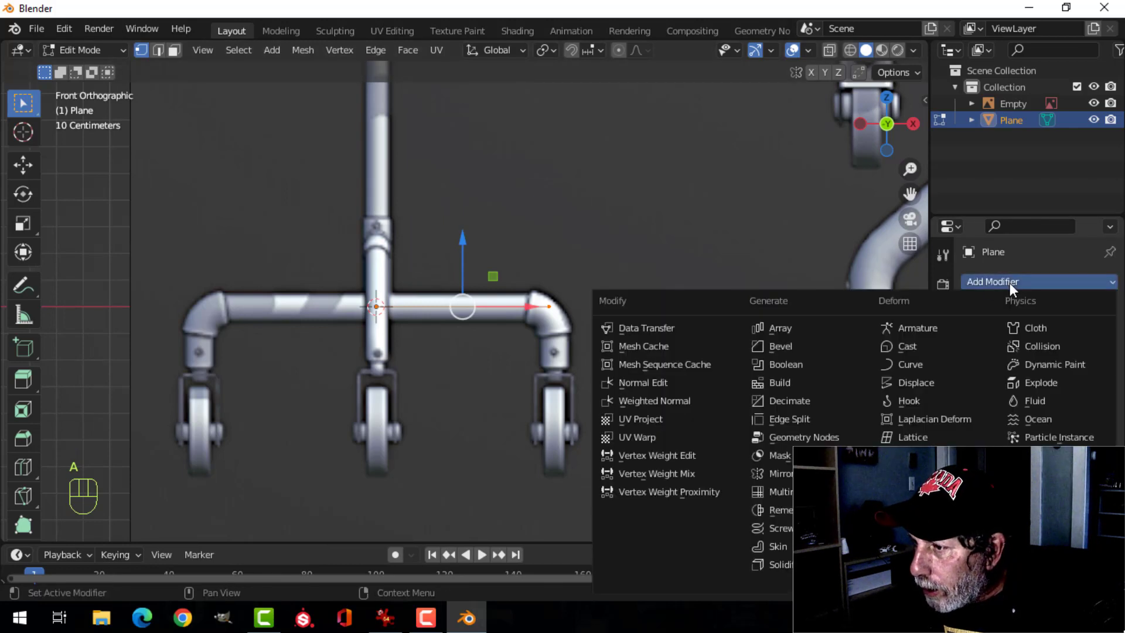
pyautogui.click(774, 473)
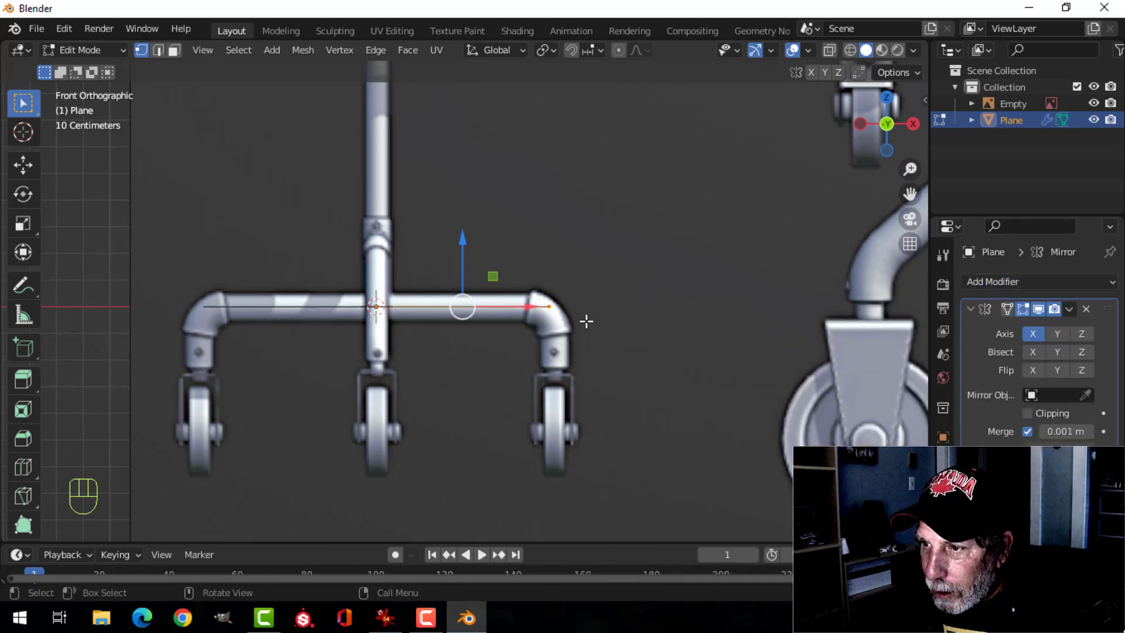
# Step: Extrude the outer end vertex down about 0.22 m along Z and shift the vertical segment outward to centre it on the caster stem
pyautogui.scroll(2, 609, 317)
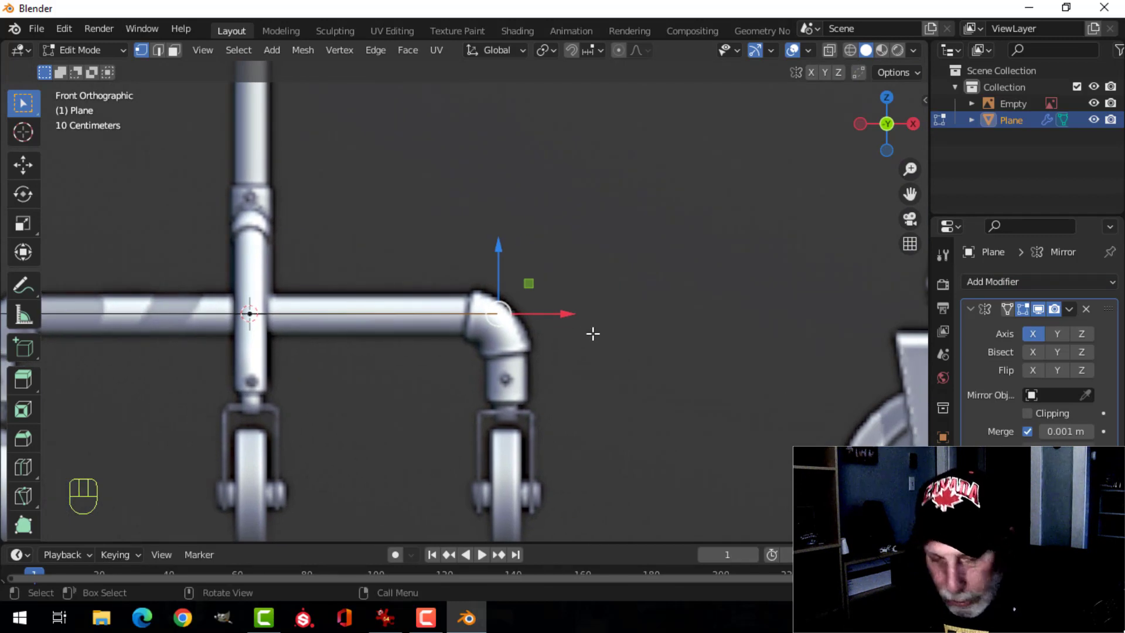
pyautogui.scroll(1, 593, 333)
pyautogui.keyDown('shift'); pyautogui.moveTo(608, 332); pyautogui.dragTo(642, 290, button='middle'); pyautogui.keyUp('shift')
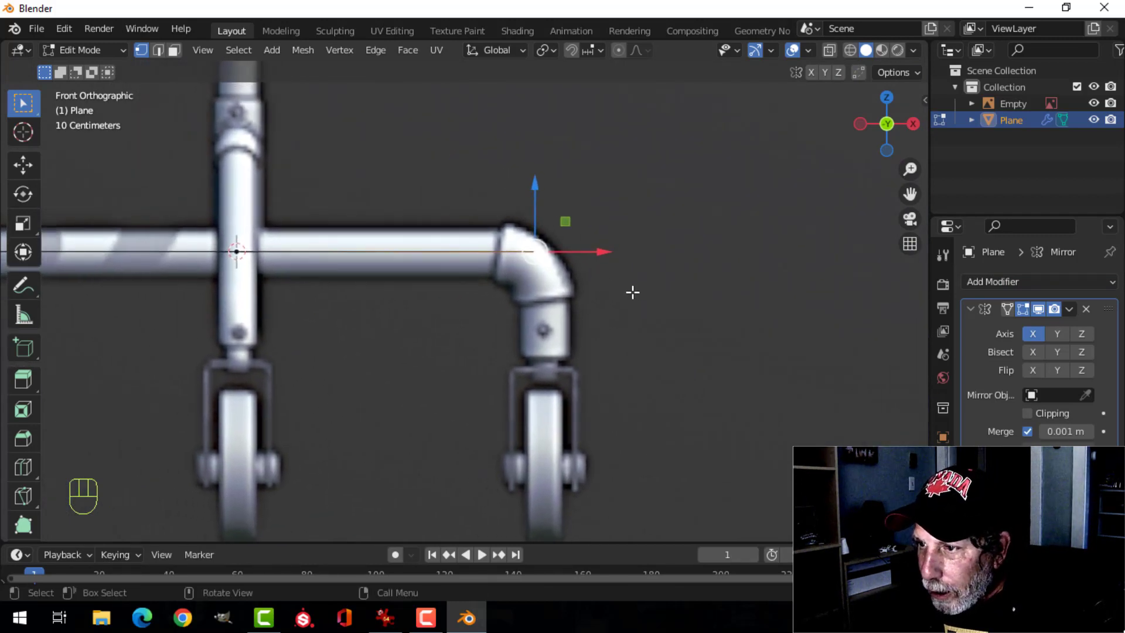
pyautogui.press('e')
pyautogui.press('g')
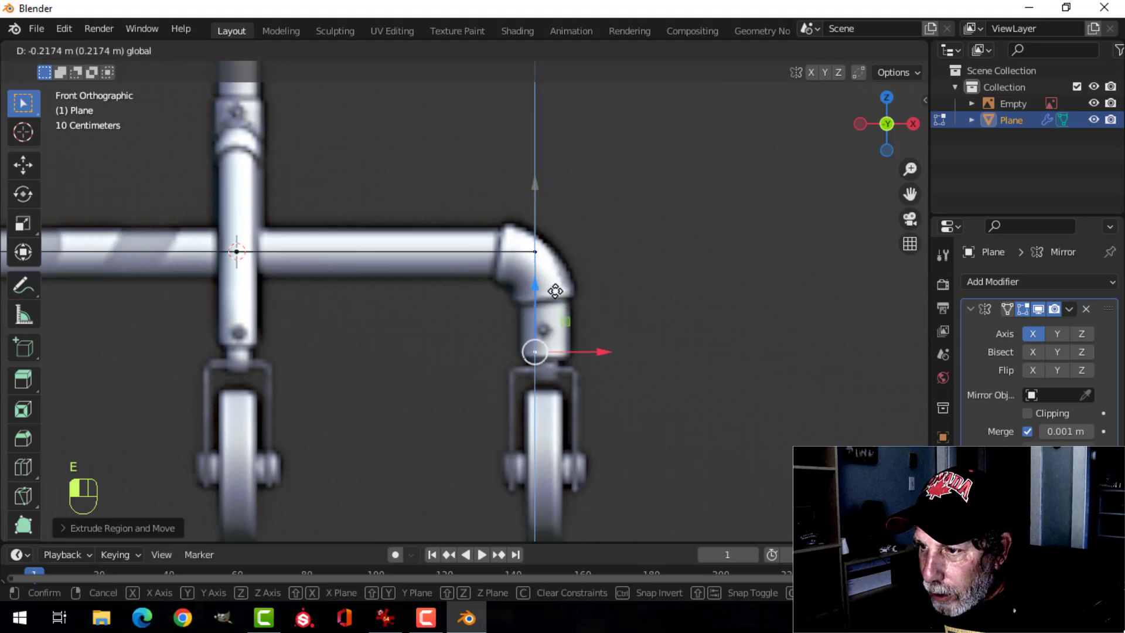
pyautogui.click(554, 280)
pyautogui.moveTo(600, 302); pyautogui.dragTo(612, 302)
# Step: Bevel the corner vertex with 4 segments to round the path along the reference elbow
pyautogui.hotkey('alt', 'a')
pyautogui.click(544, 252)
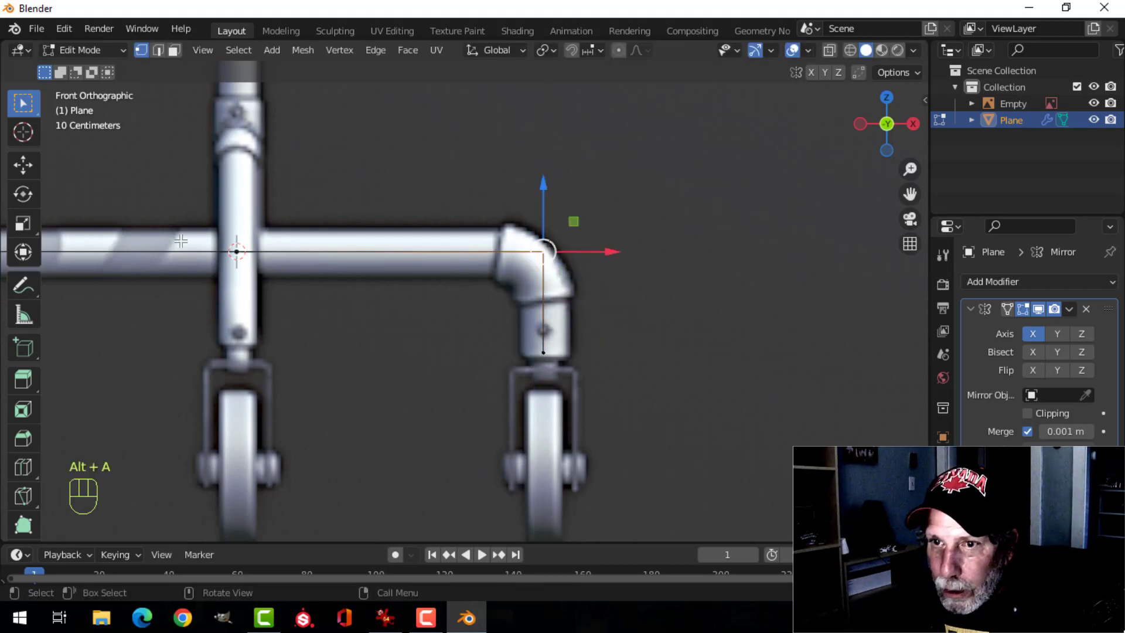
pyautogui.click(26, 166)
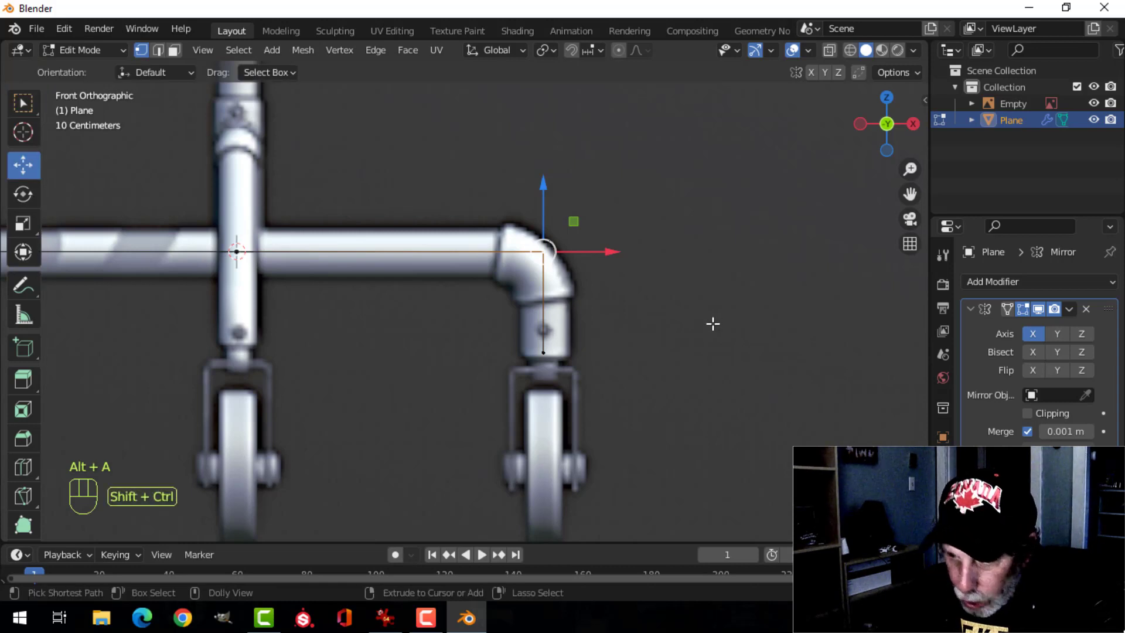
pyautogui.hotkey('ctrl', 'shift', 'b')
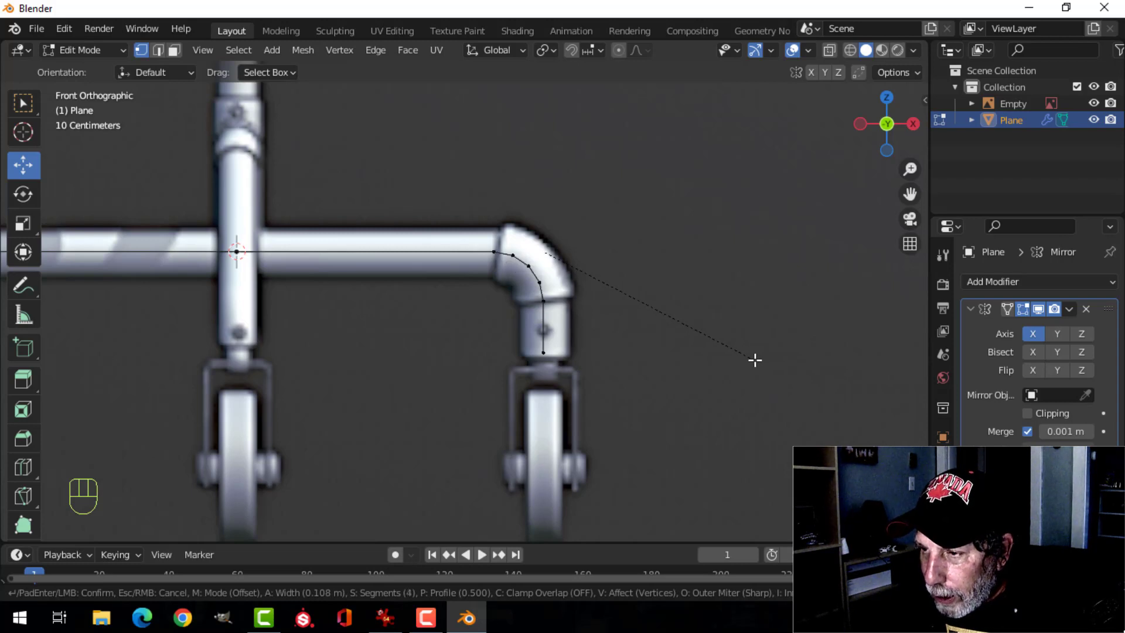
pyautogui.click(750, 350)
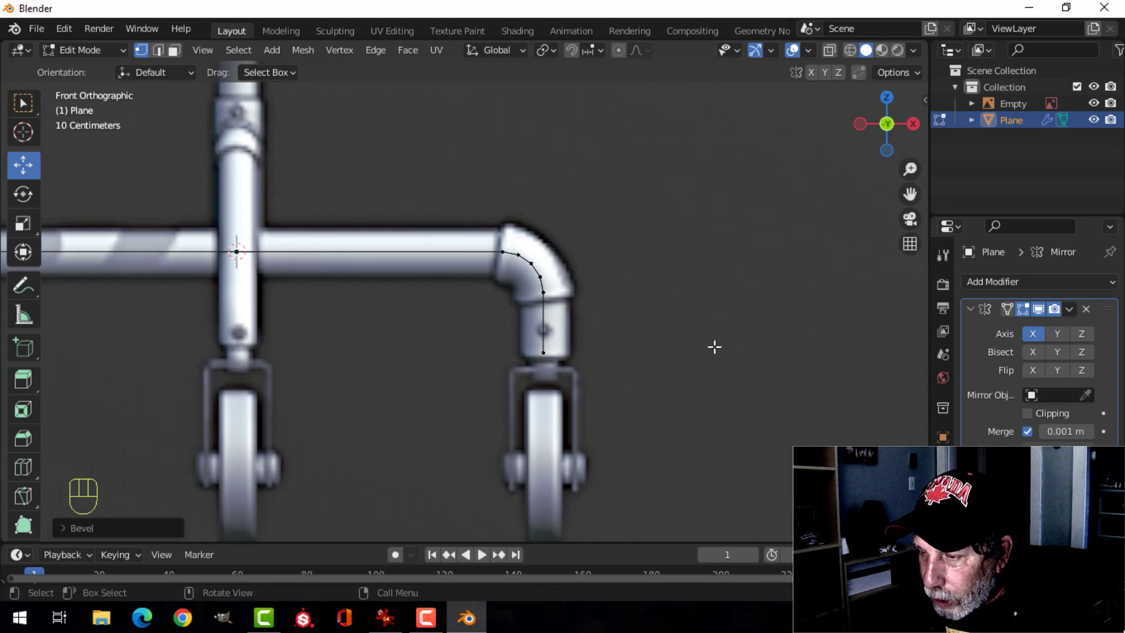
# Step: Return to Object Mode and apply the Mirror modifier on the base path
pyautogui.scroll(-3, 706, 343)
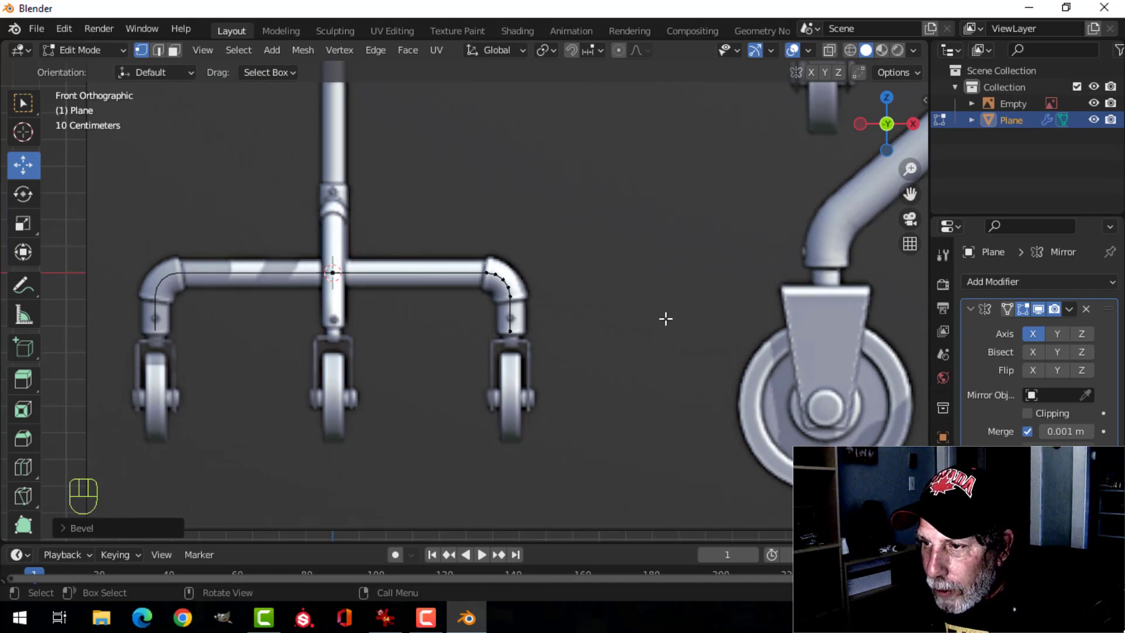
pyautogui.press('Tab')
pyautogui.moveTo(666, 318); pyautogui.dragTo(482, 289, button='middle')
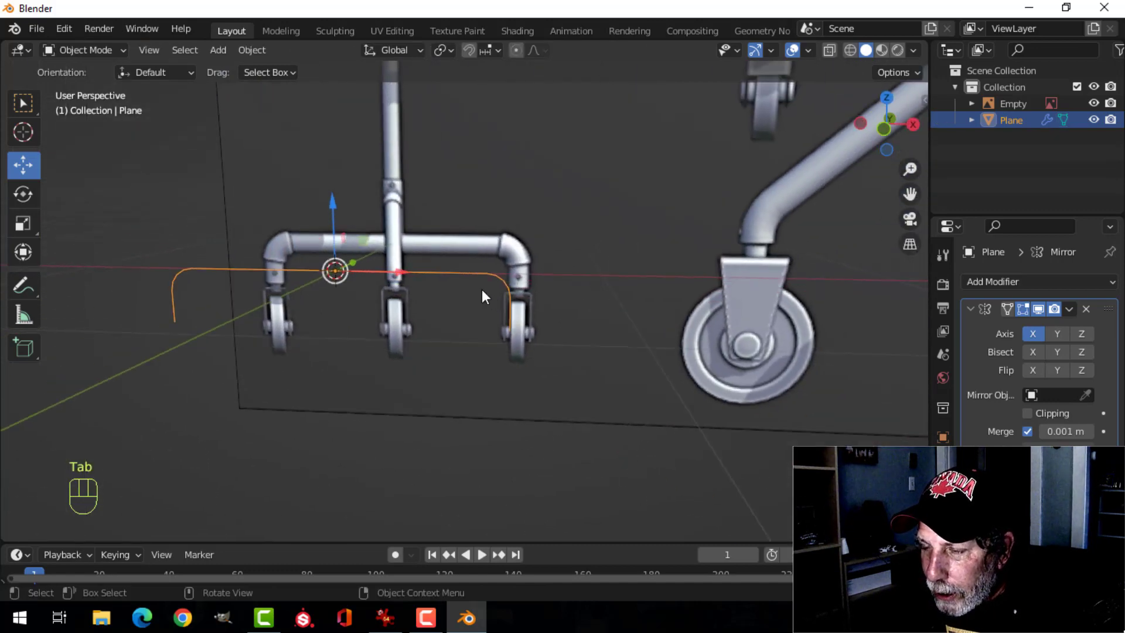
pyautogui.moveTo(738, 322); pyautogui.dragTo(608, 326, button='middle')
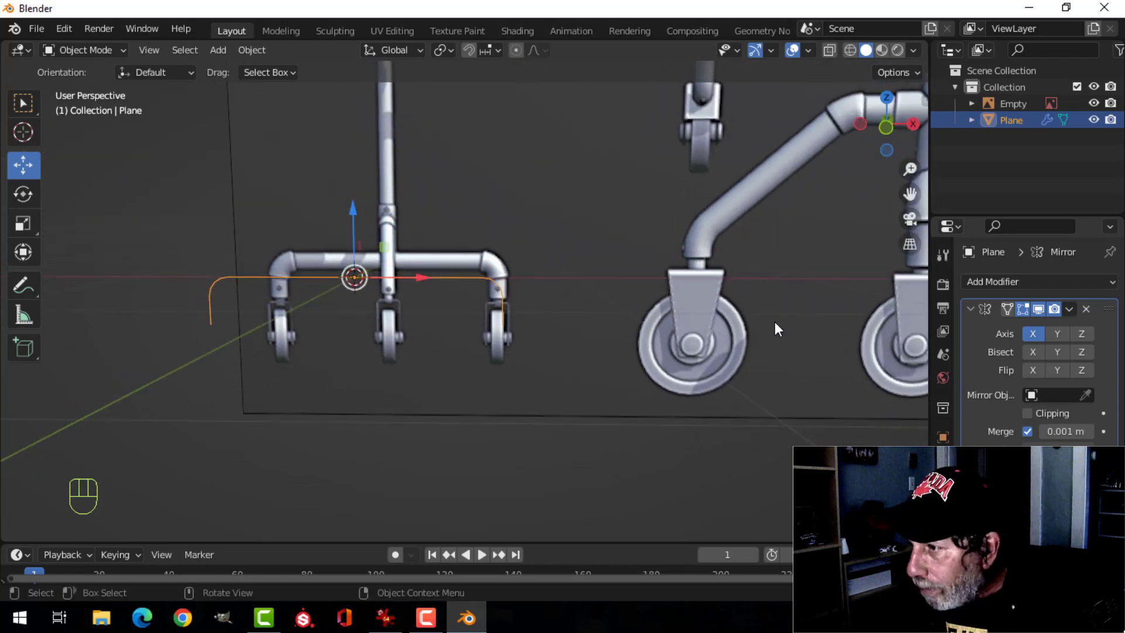
pyautogui.click(1069, 308)
pyautogui.click(1023, 327)
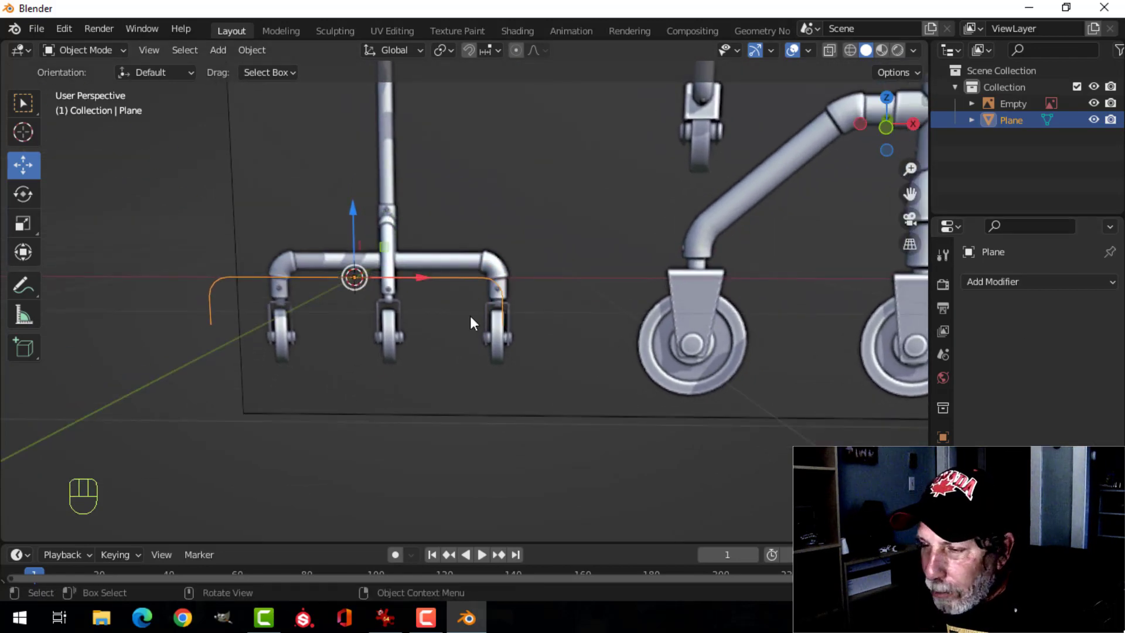
# Step: Dissolve the middle vertex of the base path at the origin
pyautogui.scroll(4, 470, 315)
pyautogui.press('Tab')
pyautogui.moveTo(270, 271); pyautogui.dragTo(342, 276, button='middle')
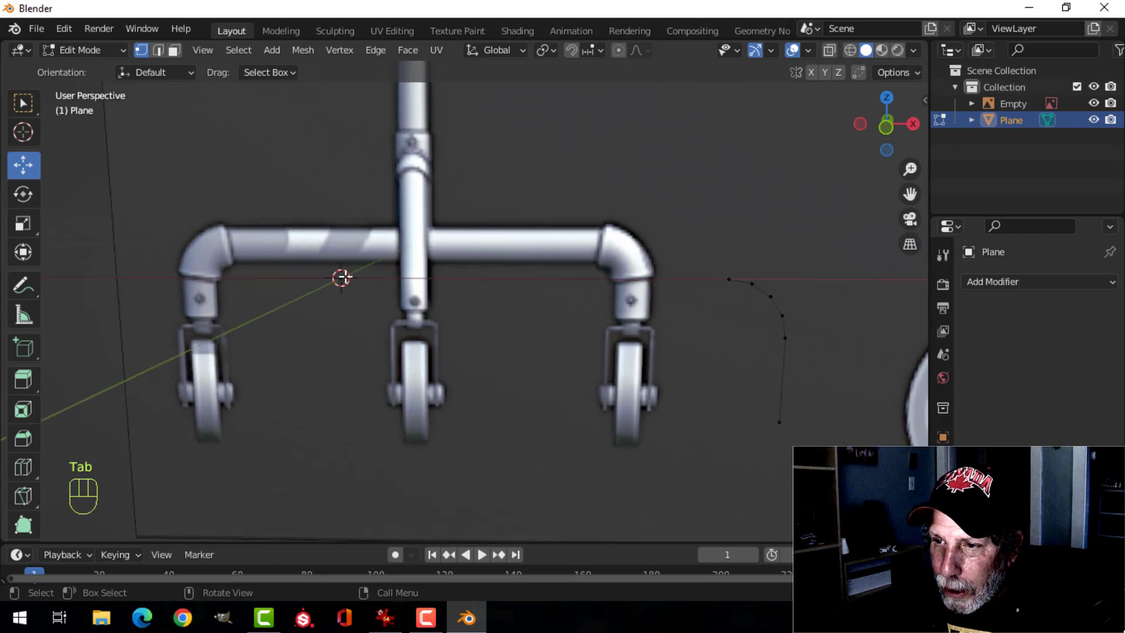
pyautogui.click(341, 276)
pyautogui.press('x')
pyautogui.click(375, 392)
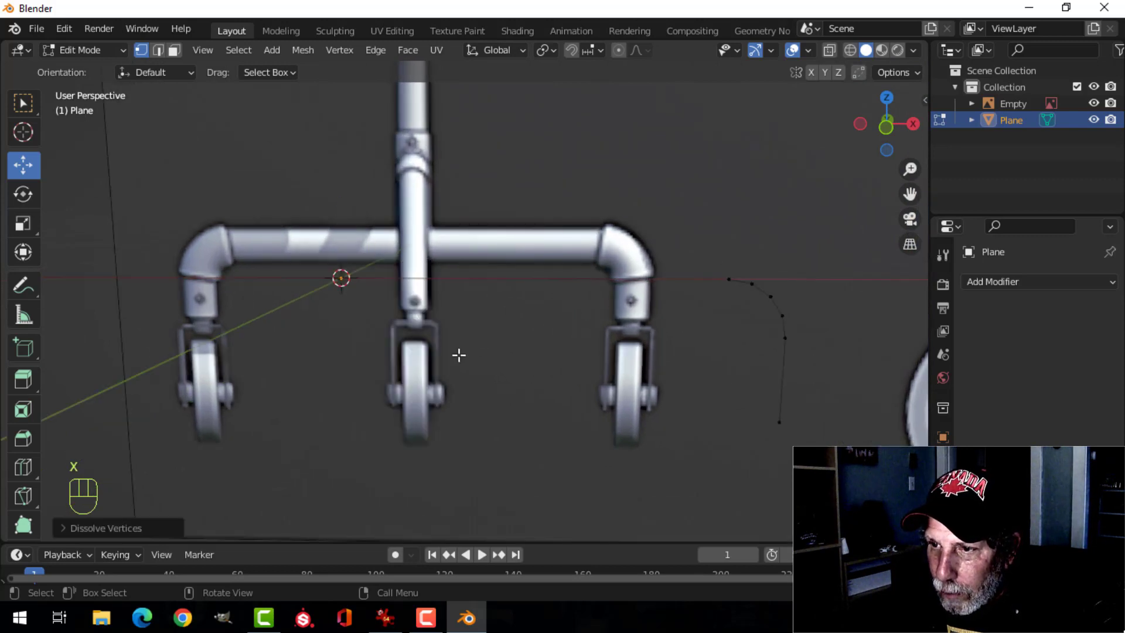
# Step: Leave Edit Mode and convert the base path from a mesh to a curve
pyautogui.scroll(-3, 469, 348)
pyautogui.press('Tab')
pyautogui.moveTo(673, 321); pyautogui.dragTo(607, 319, button='middle')
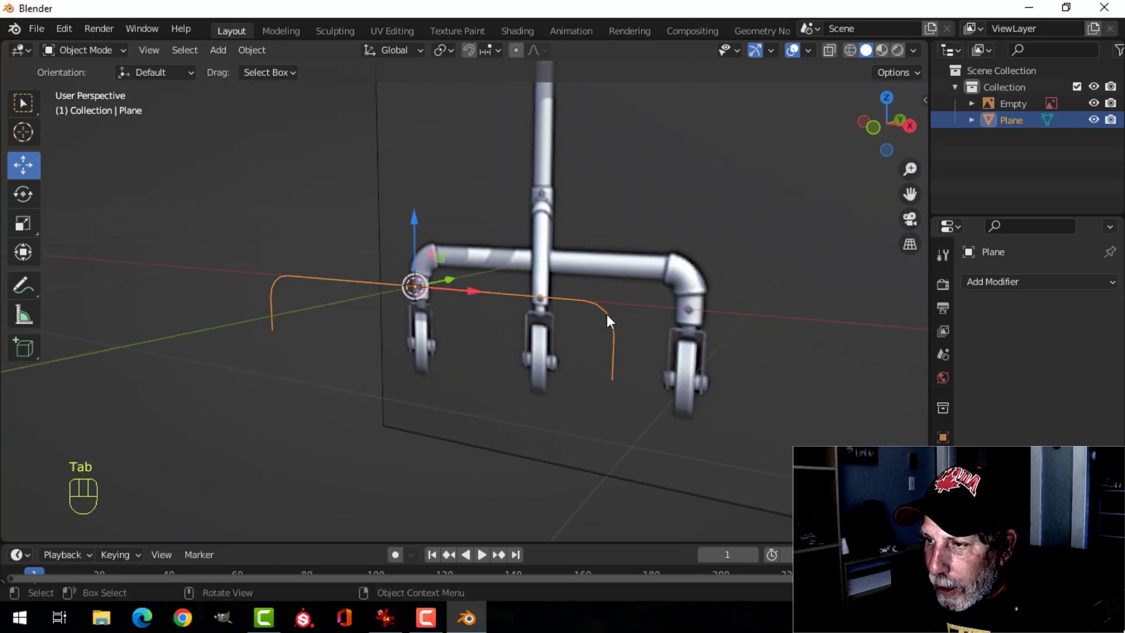
pyautogui.rightClick(583, 299)
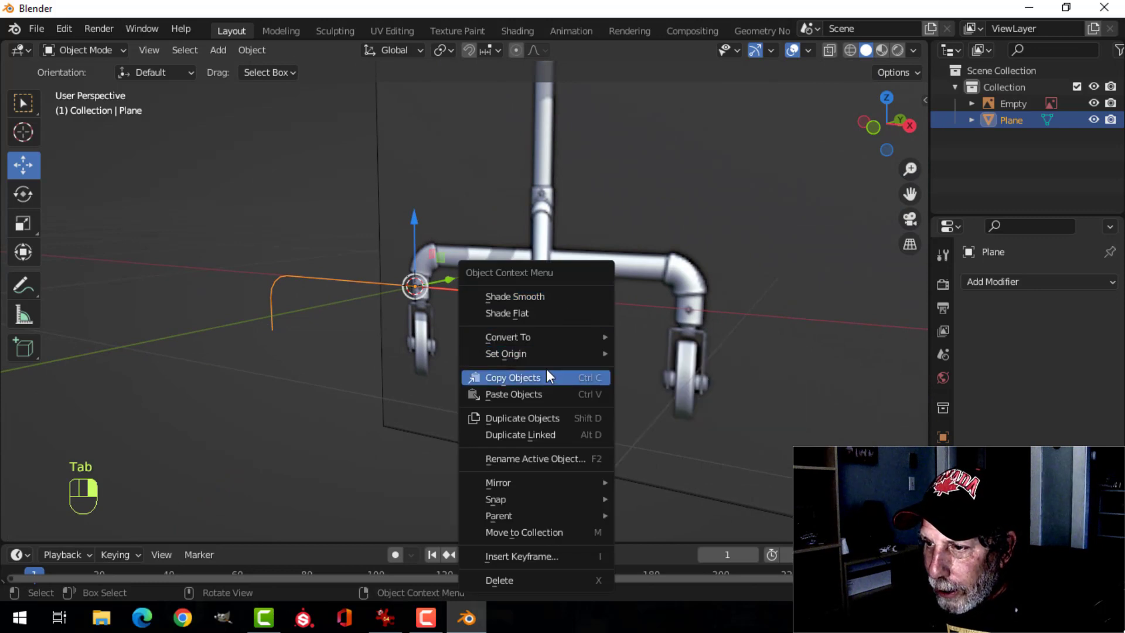
pyautogui.moveTo(538, 334)
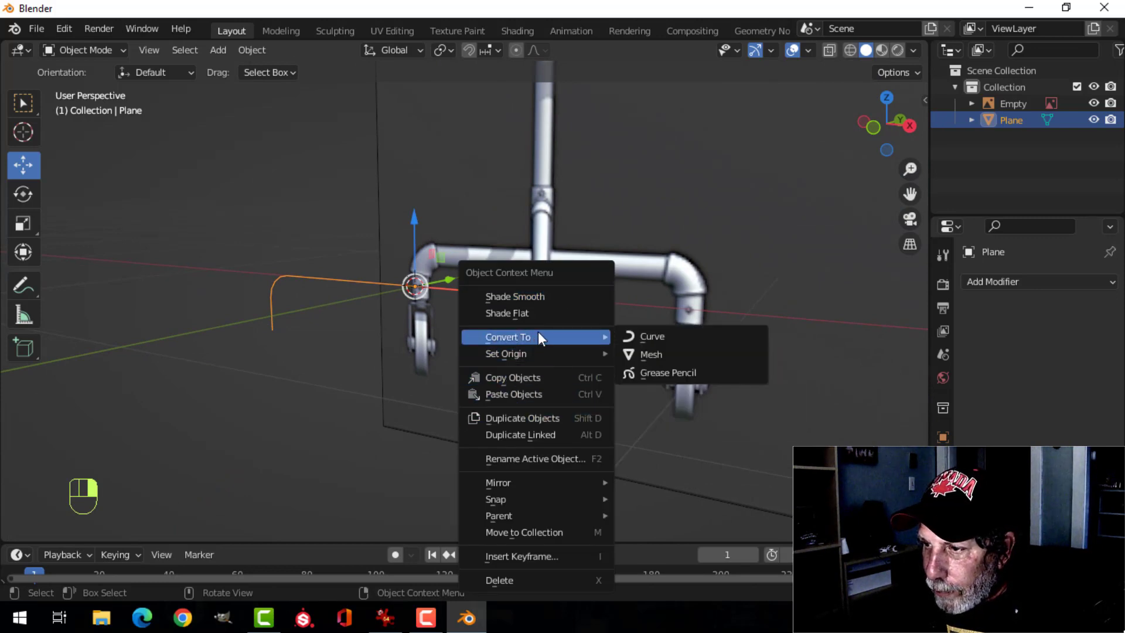
pyautogui.click(664, 338)
# Step: Give the base curve a round bevel with a depth of 0.057 m to match the reference tube's thickness
pyautogui.keyDown('shift'); pyautogui.moveTo(884, 372); pyautogui.dragTo(782, 341, button='middle'); pyautogui.keyUp('shift')
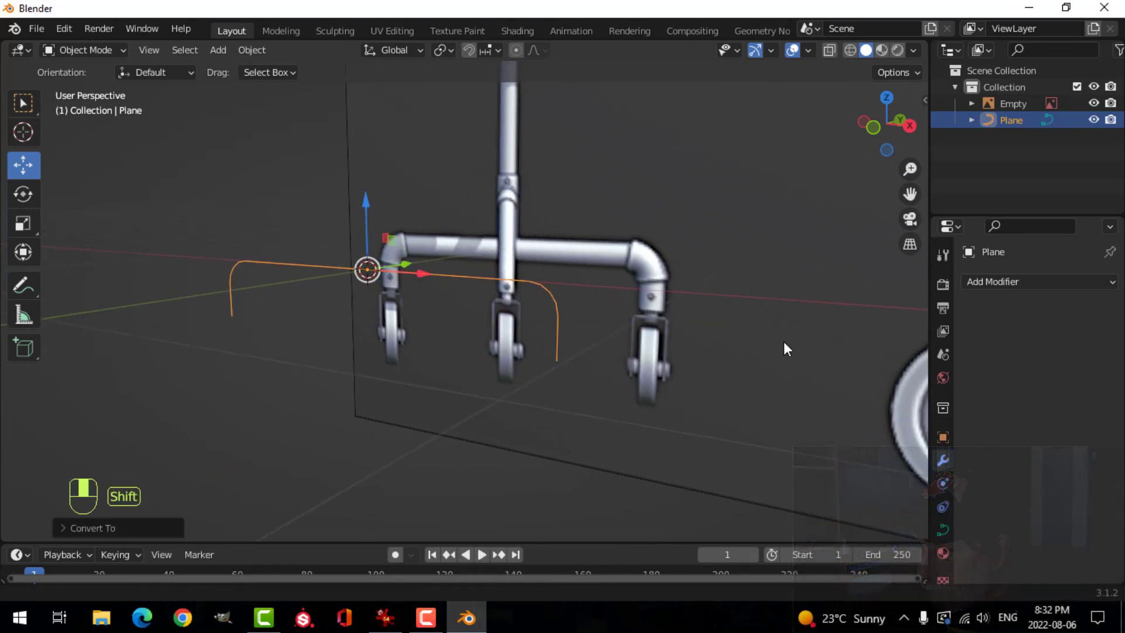
pyautogui.click(942, 530)
pyautogui.scroll(-5, 1021, 480)
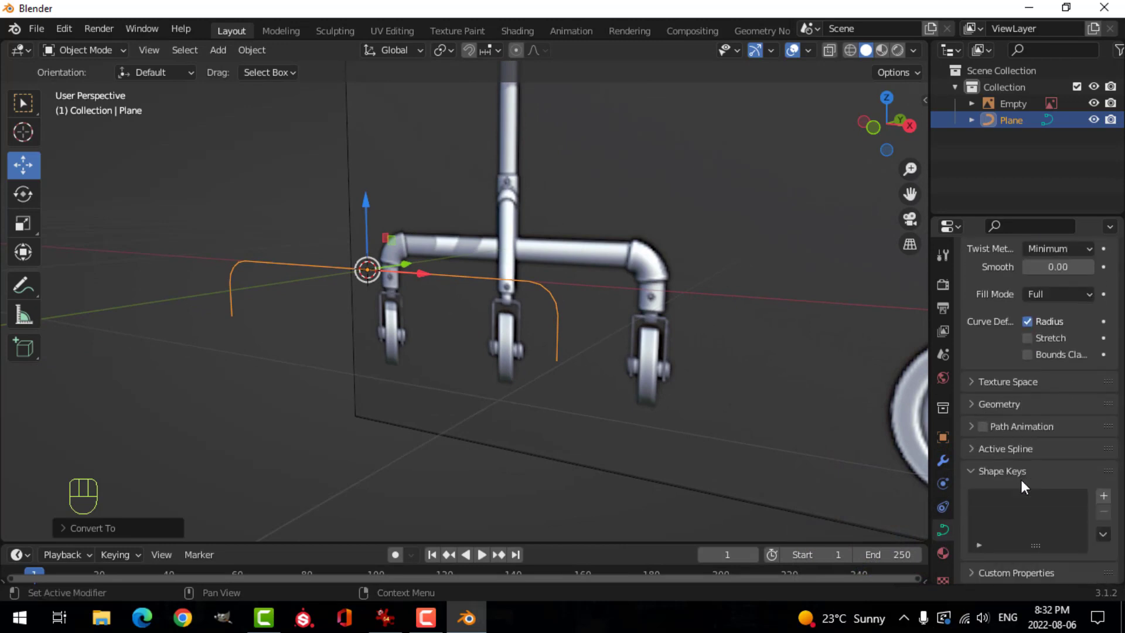
pyautogui.click(972, 403)
pyautogui.scroll(-4, 987, 424)
pyautogui.keyDown('shift'); pyautogui.moveTo(1057, 407); pyautogui.dragTo(1101, 407); pyautogui.keyUp('shift')
pyautogui.press('KP_1')
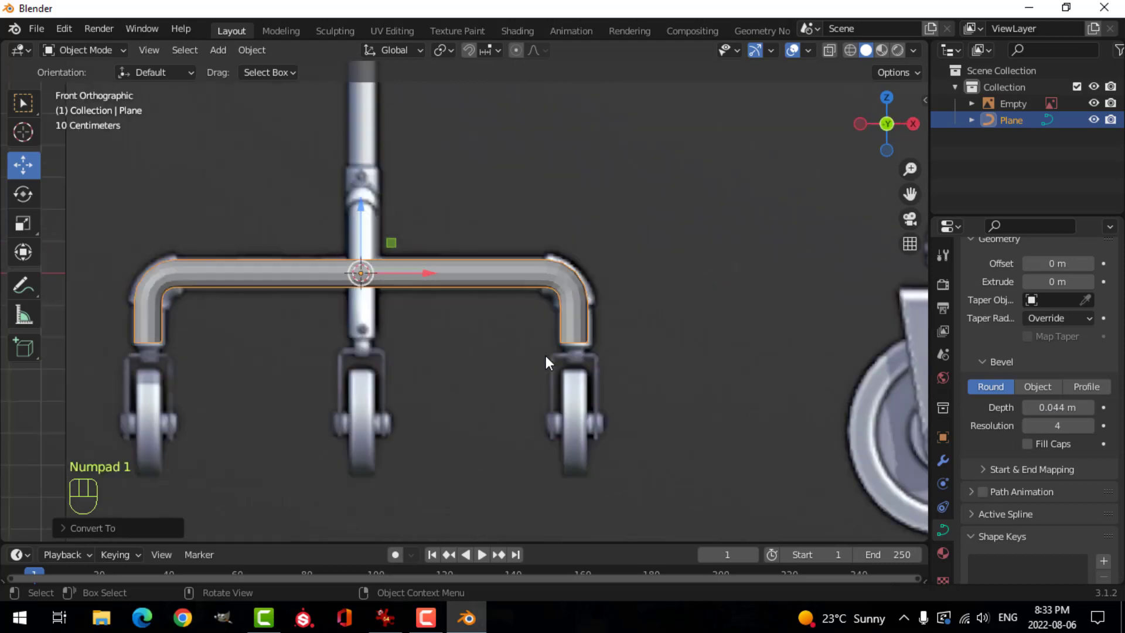
pyautogui.scroll(2, 546, 356)
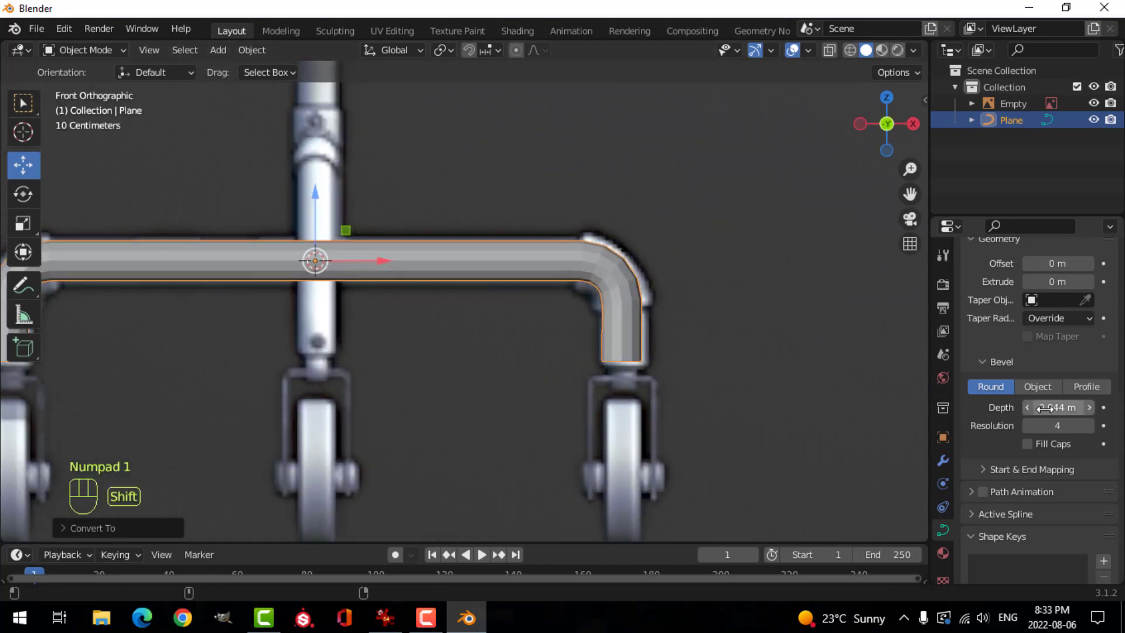
pyautogui.moveTo(1045, 407)
pyautogui.keyDown('shift'); pyautogui.mouseDown()
pyautogui.moveTo(1034, 407)
pyautogui.moveTo(1062, 407)
pyautogui.mouseUp(); pyautogui.keyUp('shift')
pyautogui.scroll(-3, 426, 311)
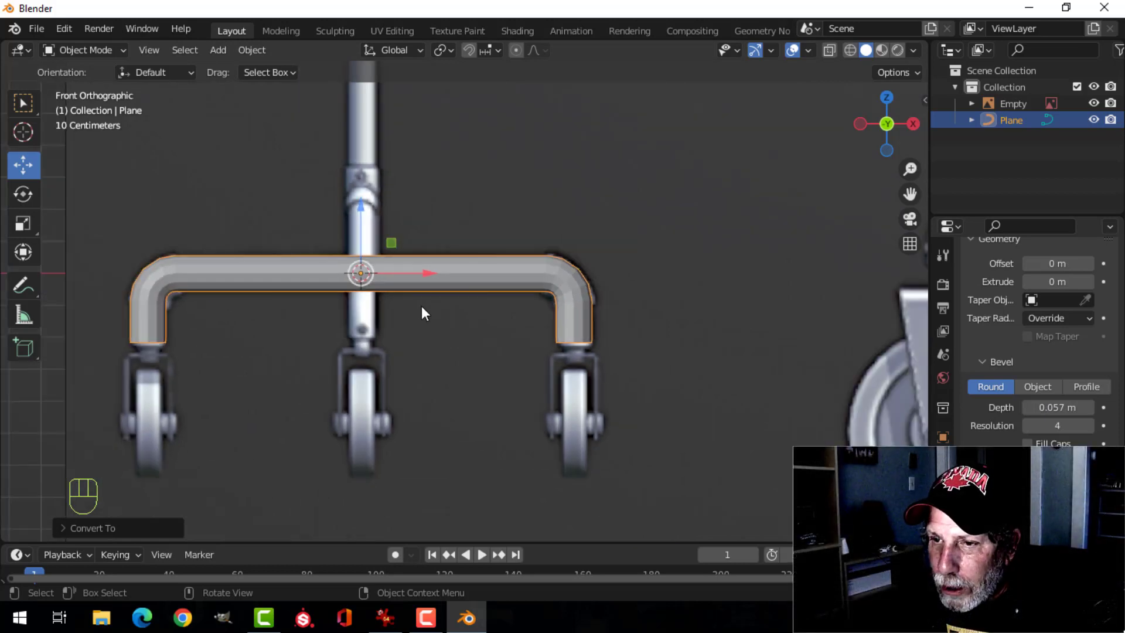
# Step: Shade the tubular base bar smooth
pyautogui.rightClick(476, 273)
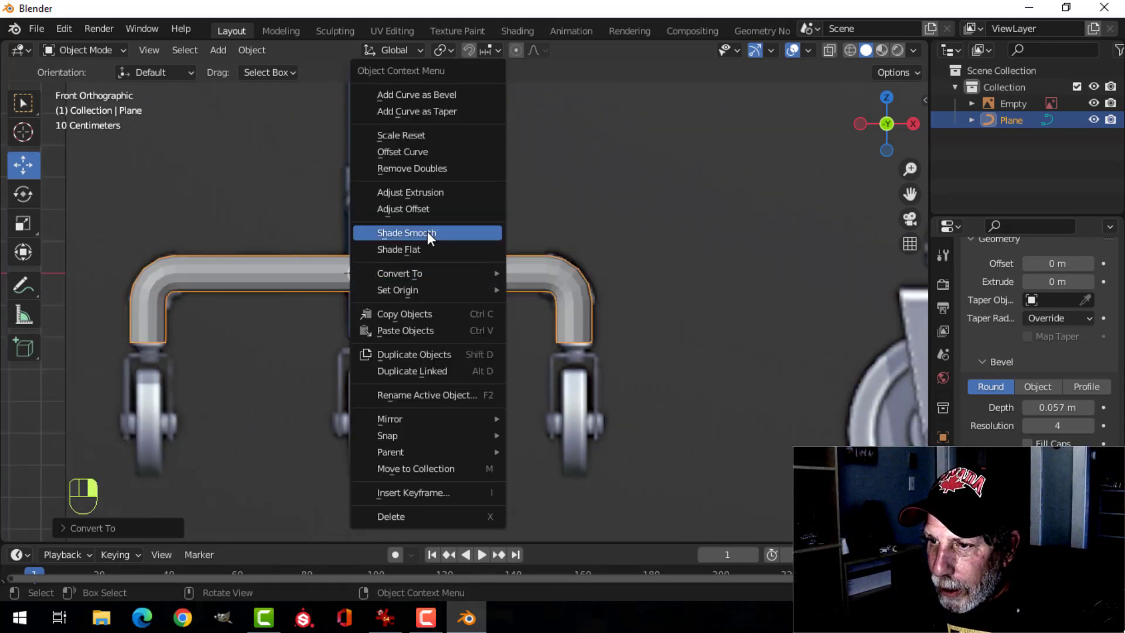
pyautogui.click(427, 231)
pyautogui.moveTo(427, 231); pyautogui.dragTo(432, 311, button='middle')
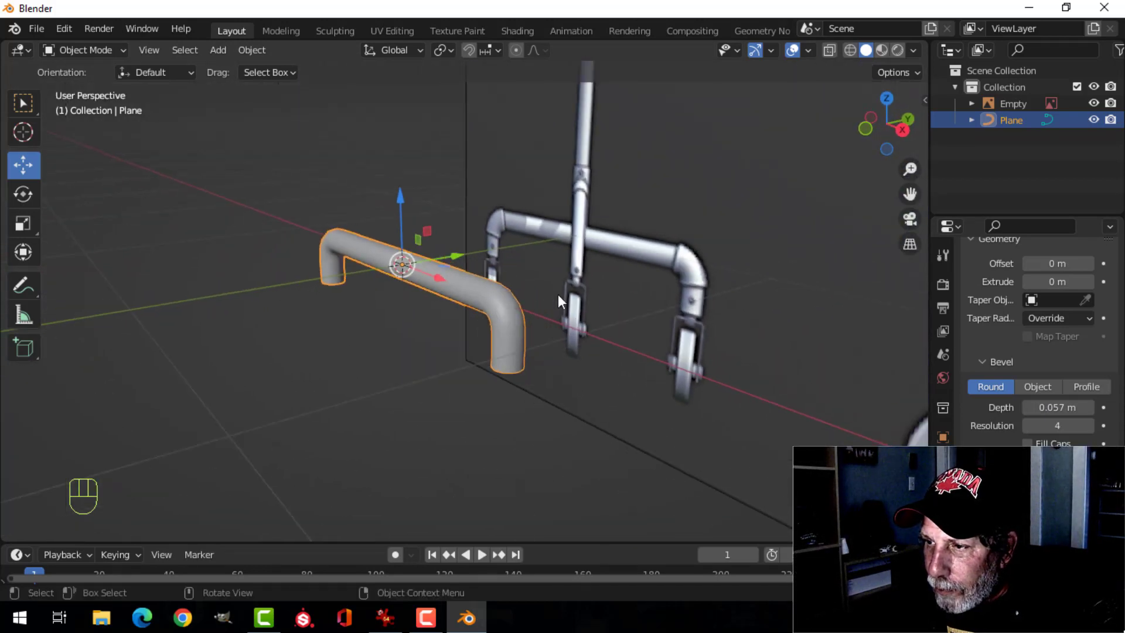
# Step: Examine how the base tubes, elbows and joints connect across the reference views and compare them with the modelled bar
pyautogui.scroll(-4, 621, 300)
pyautogui.keyDown('shift'); pyautogui.moveTo(677, 306); pyautogui.dragTo(581, 312, button='middle'); pyautogui.keyUp('shift')
pyautogui.moveTo(489, 306); pyautogui.dragTo(508, 350, button='middle')
pyautogui.scroll(-1, 574, 292)
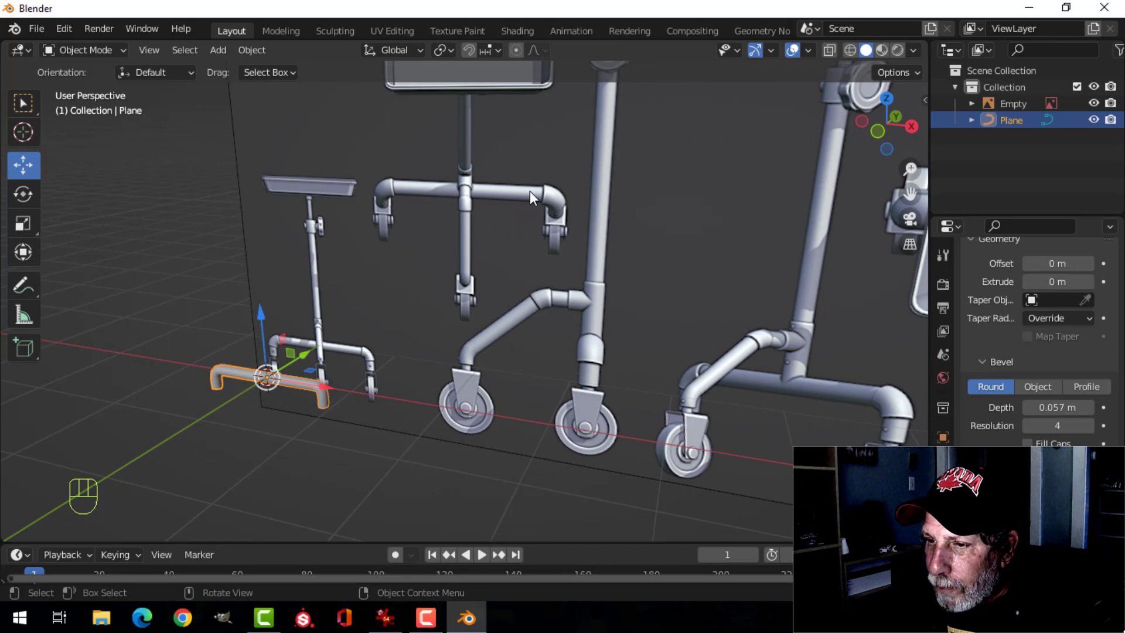
pyautogui.scroll(2, 437, 373)
pyautogui.keyDown('shift'); pyautogui.moveTo(399, 355); pyautogui.dragTo(497, 252, button='middle'); pyautogui.keyUp('shift')
pyautogui.scroll(2, 478, 322)
pyautogui.scroll(2, 497, 253)
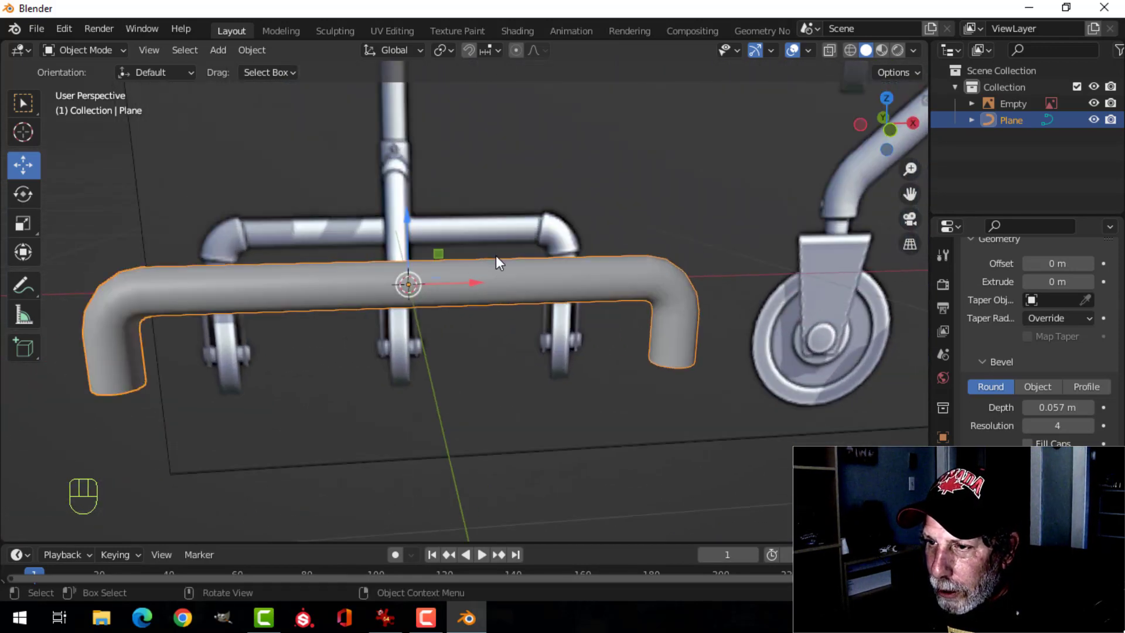
pyautogui.scroll(-2, 496, 256)
pyautogui.scroll(-2, 557, 249)
pyautogui.keyDown('shift'); pyautogui.moveTo(657, 238); pyautogui.dragTo(459, 273, button='middle'); pyautogui.keyUp('shift')
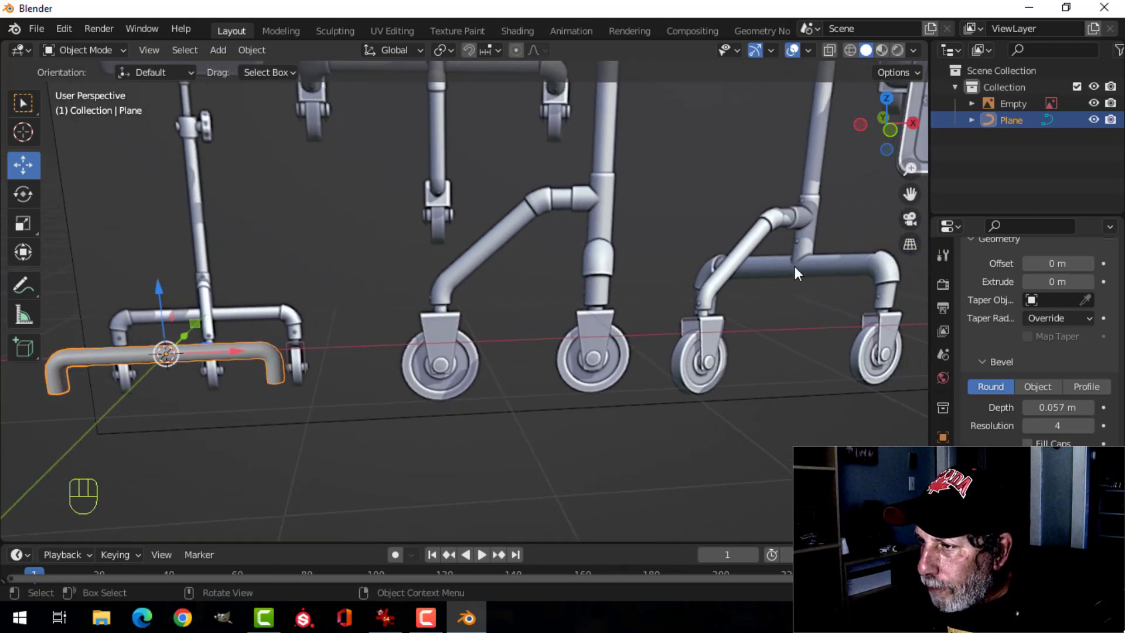
pyautogui.keyDown('shift'); pyautogui.moveTo(434, 271); pyautogui.dragTo(671, 230, button='middle'); pyautogui.keyUp('shift')
pyautogui.scroll(2, 550, 275)
pyautogui.keyDown('shift'); pyautogui.moveTo(547, 273); pyautogui.dragTo(473, 258, button='middle'); pyautogui.keyUp('shift')
pyautogui.scroll(1, 452, 237)
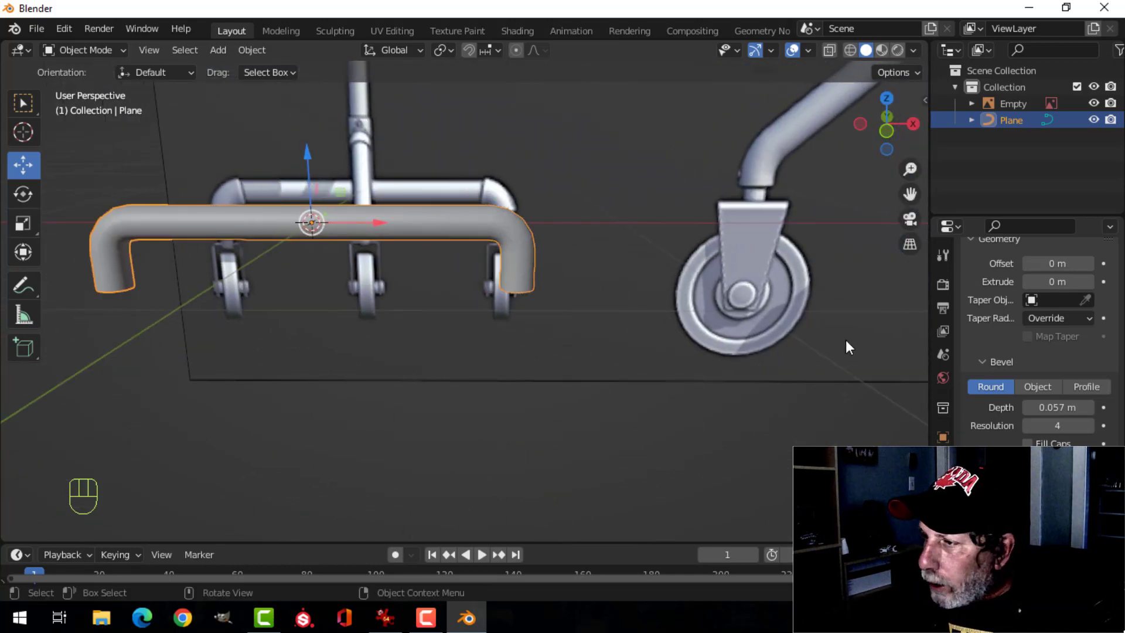
# Step: Lower the curve's preview resolution to 4 and convert the base bar to a mesh
pyautogui.scroll(12, 1034, 322)
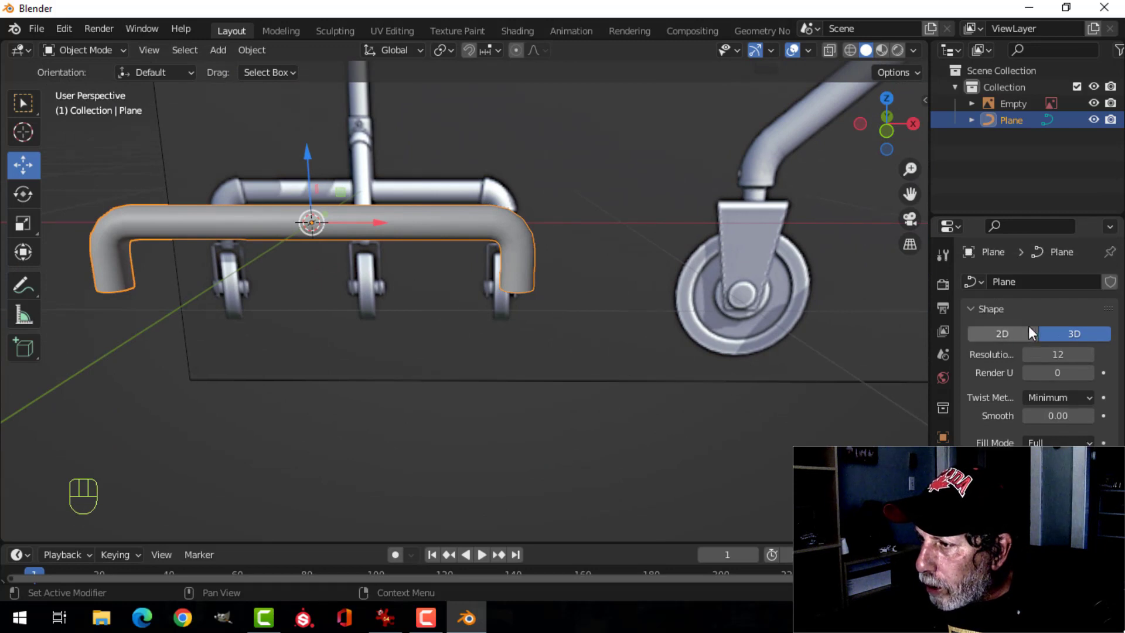
pyautogui.rightClick(471, 217)
pyautogui.moveTo(458, 253)
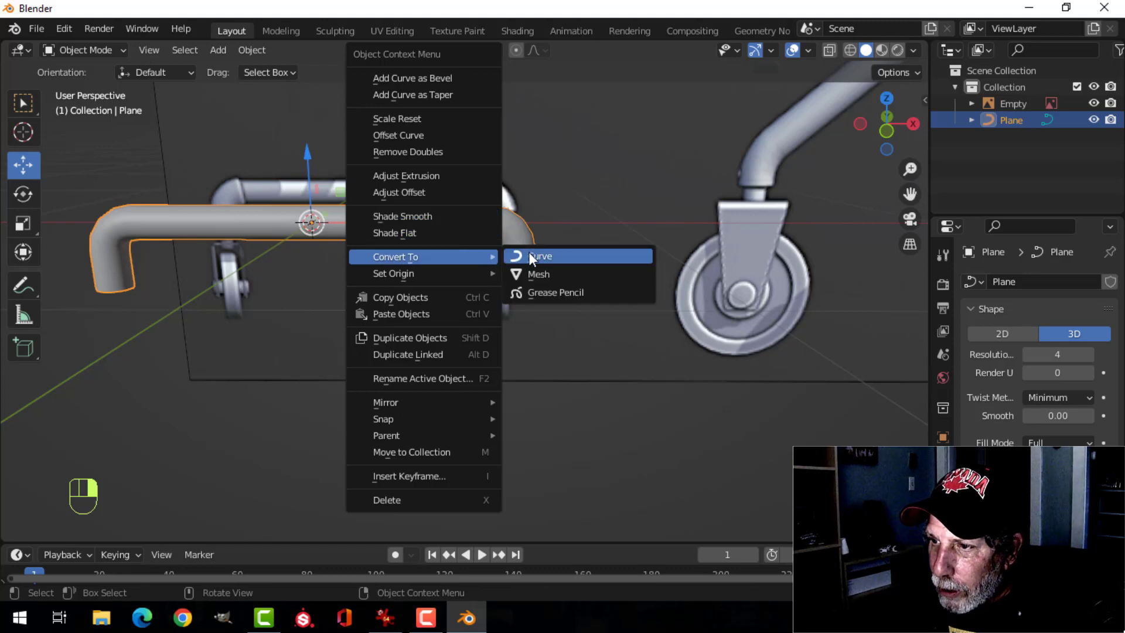
pyautogui.click(522, 270)
# Step: In Edit Mode, add one centred loop cut around the middle of the horizontal tube and deselect everything
pyautogui.press('Tab')
pyautogui.keyDown('shift'); pyautogui.moveTo(396, 234); pyautogui.dragTo(546, 233, button='middle'); pyautogui.keyUp('shift')
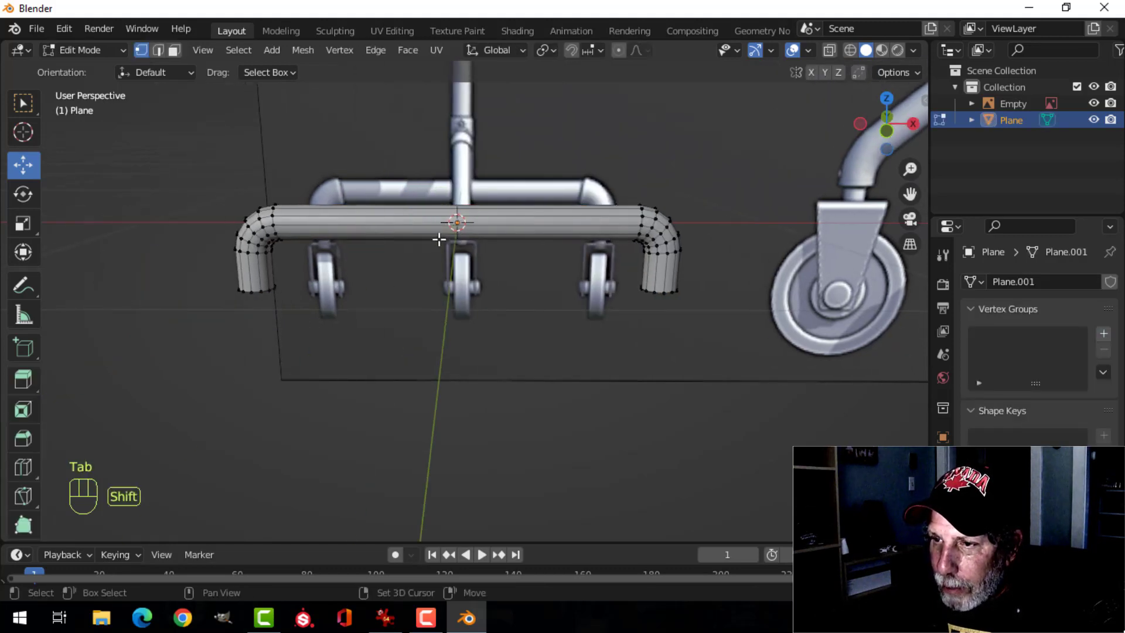
pyautogui.hotkey('ctrl', 'r')
pyautogui.click(458, 222)
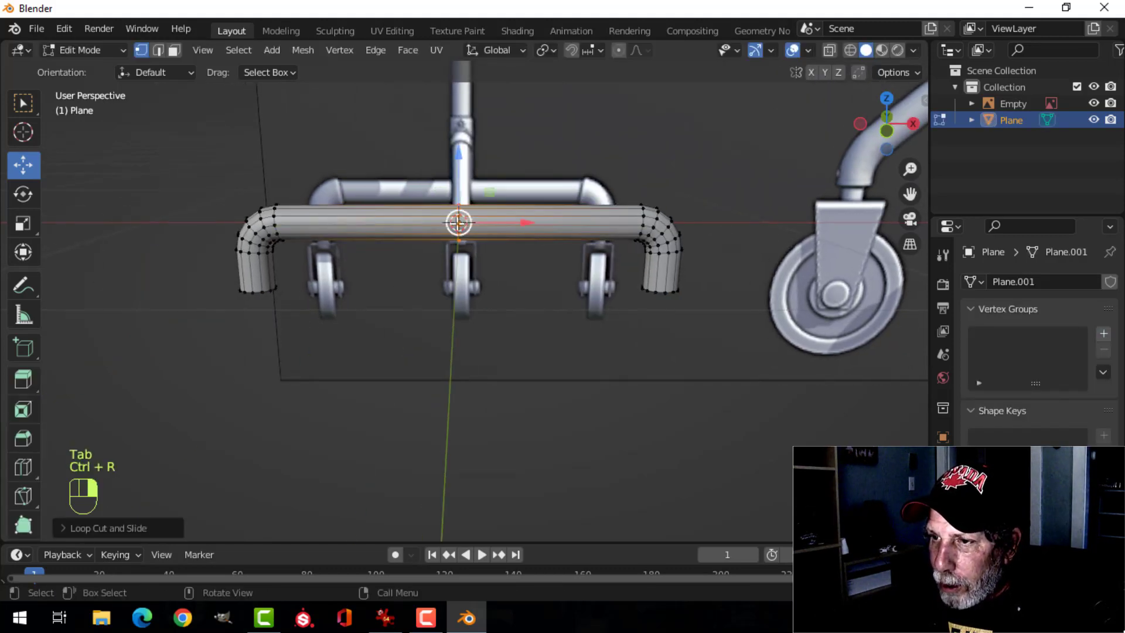
pyautogui.scroll(-1, 550, 246)
pyautogui.hotkey('alt', 'a')
# Step: In wireframe front view, delete the vertices of the right half of the bar, including its elbow
pyautogui.moveTo(567, 278); pyautogui.dragTo(490, 273, button='middle')
pyautogui.scroll(2, 510, 261)
pyautogui.press('KP_1')
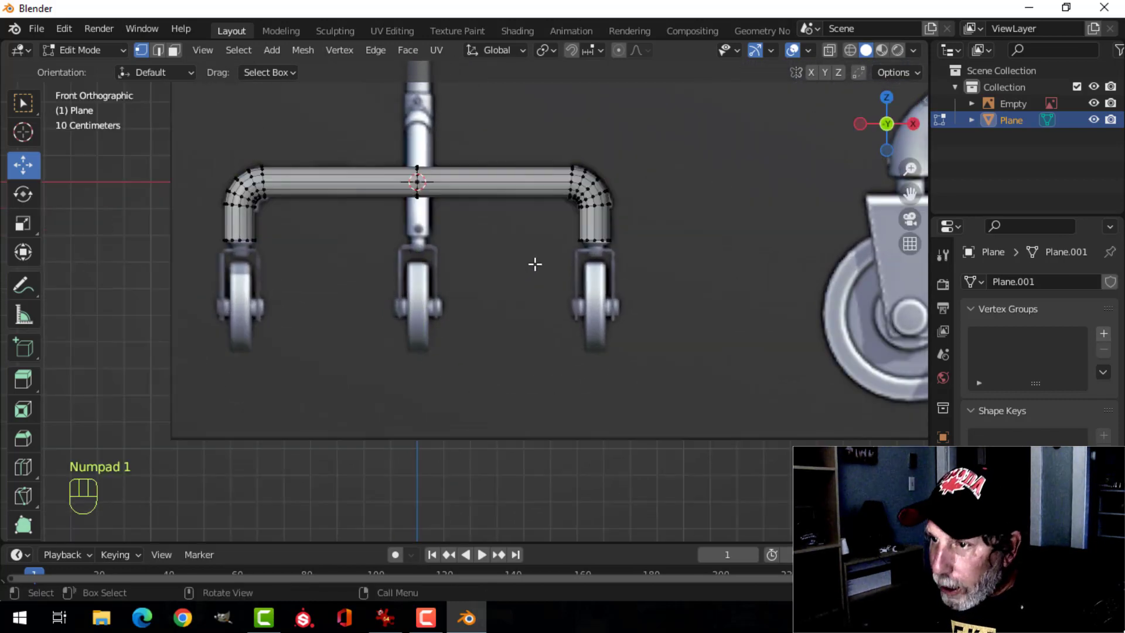
pyautogui.press('z')
pyautogui.click(427, 257)
pyautogui.press('b')
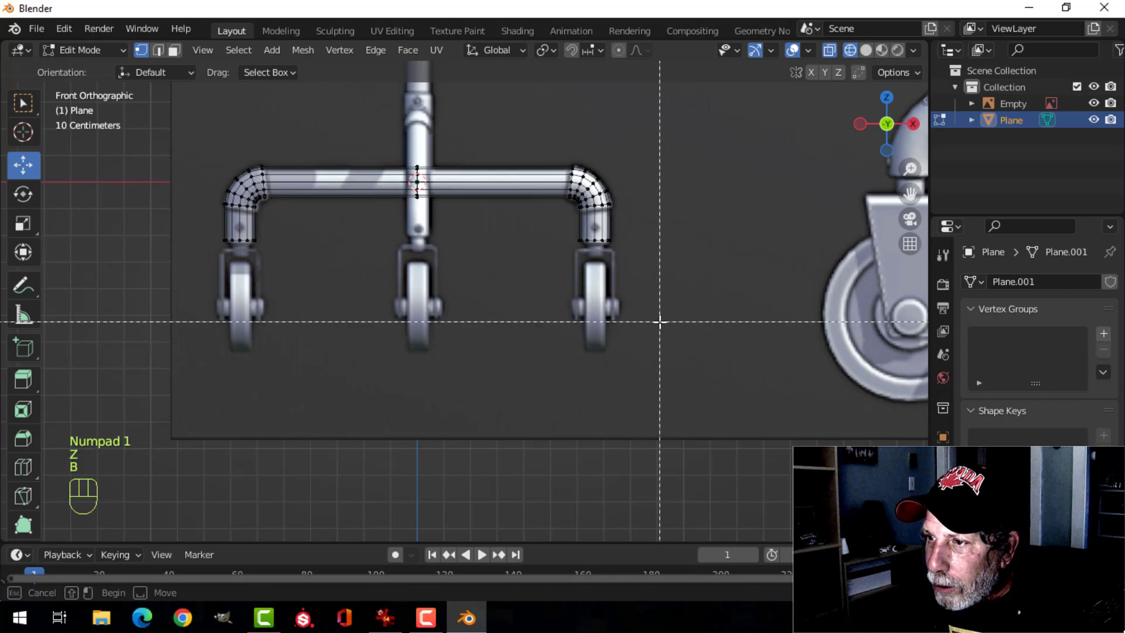
pyautogui.moveTo(652, 316); pyautogui.dragTo(494, 99)
pyautogui.press('x')
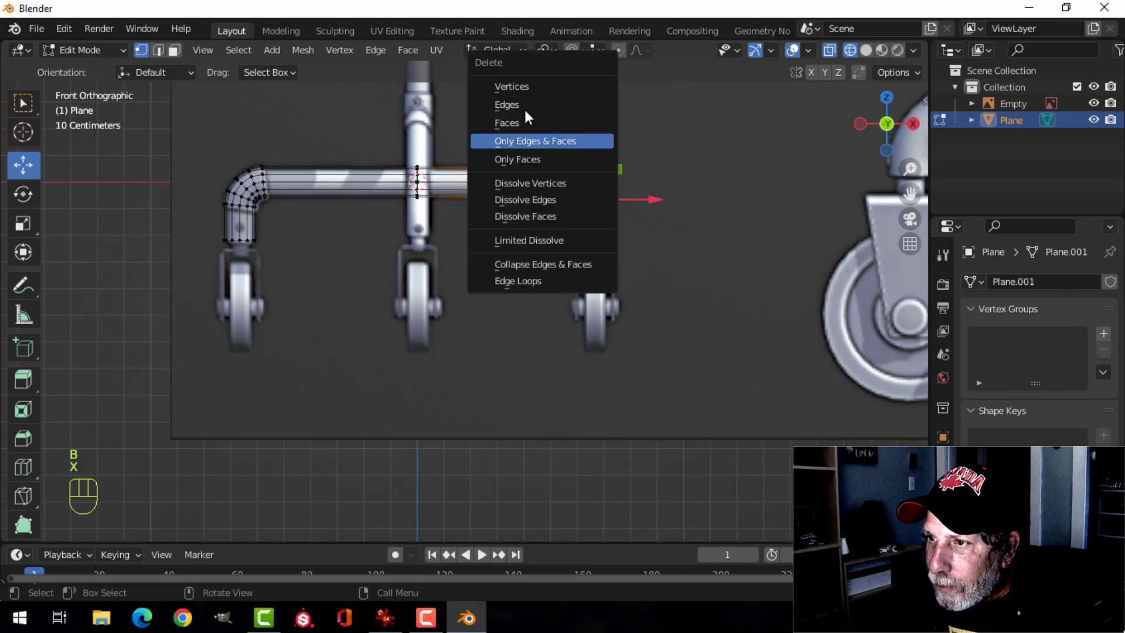
pyautogui.click(521, 93)
# Step: Box-select the middle-height vertices at the bar's cut end and inspect them in perspective
pyautogui.scroll(8, 472, 219)
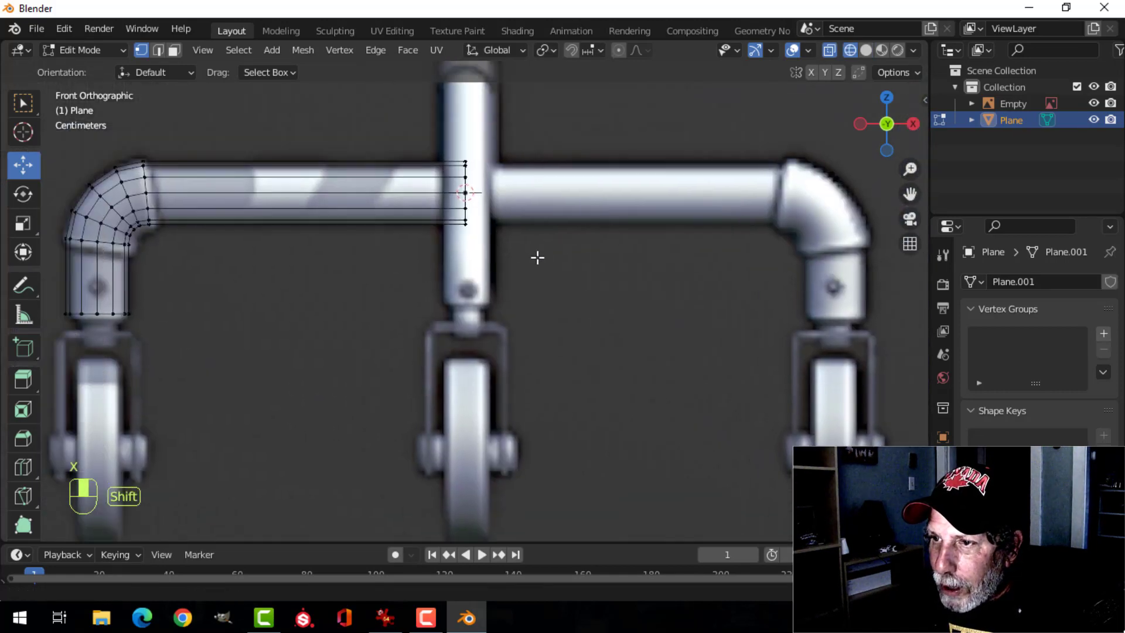
pyautogui.keyDown('shift'); pyautogui.moveTo(525, 193); pyautogui.dragTo(532, 228, button='middle'); pyautogui.keyUp('shift')
pyautogui.press('b')
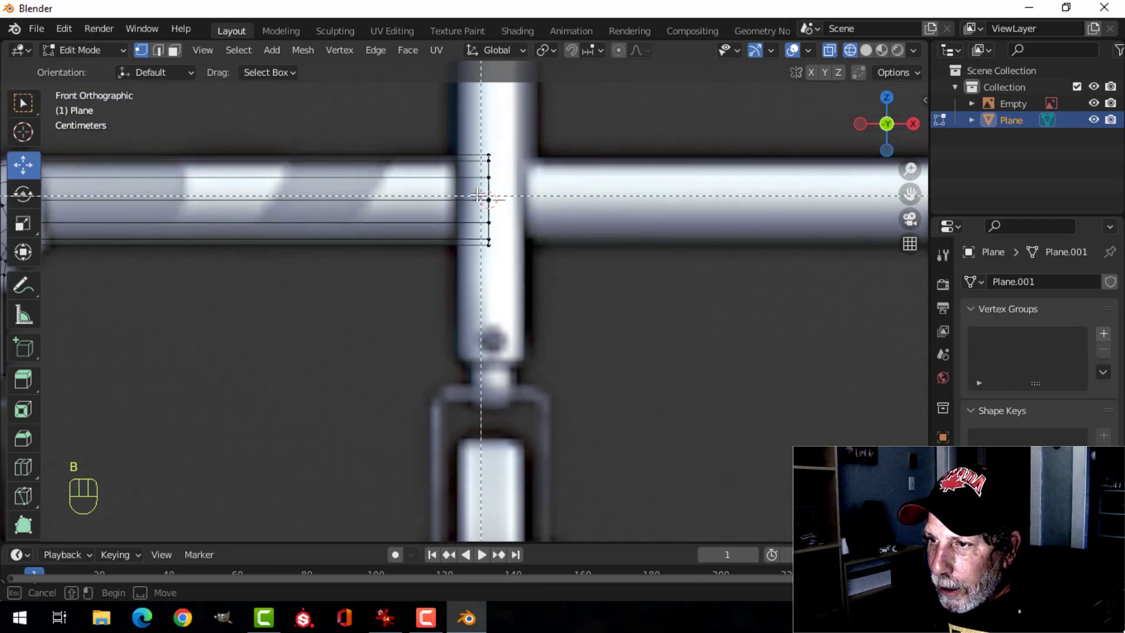
pyautogui.moveTo(521, 214); pyautogui.dragTo(521, 215)
pyautogui.scroll(-5, 597, 205)
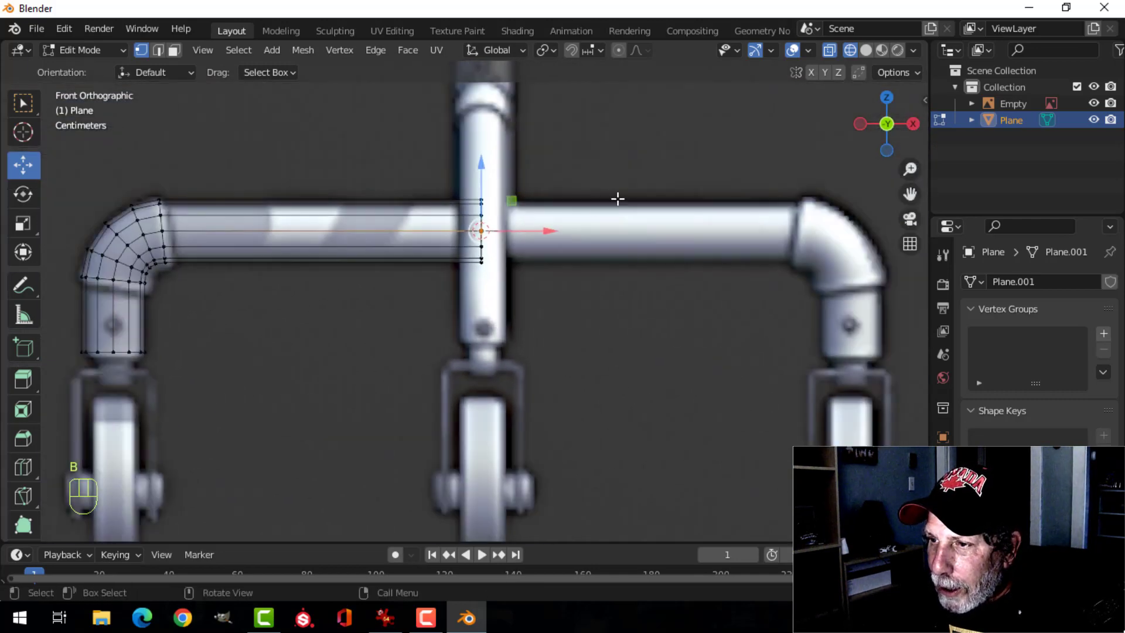
pyautogui.moveTo(618, 198); pyautogui.dragTo(491, 248, button='middle')
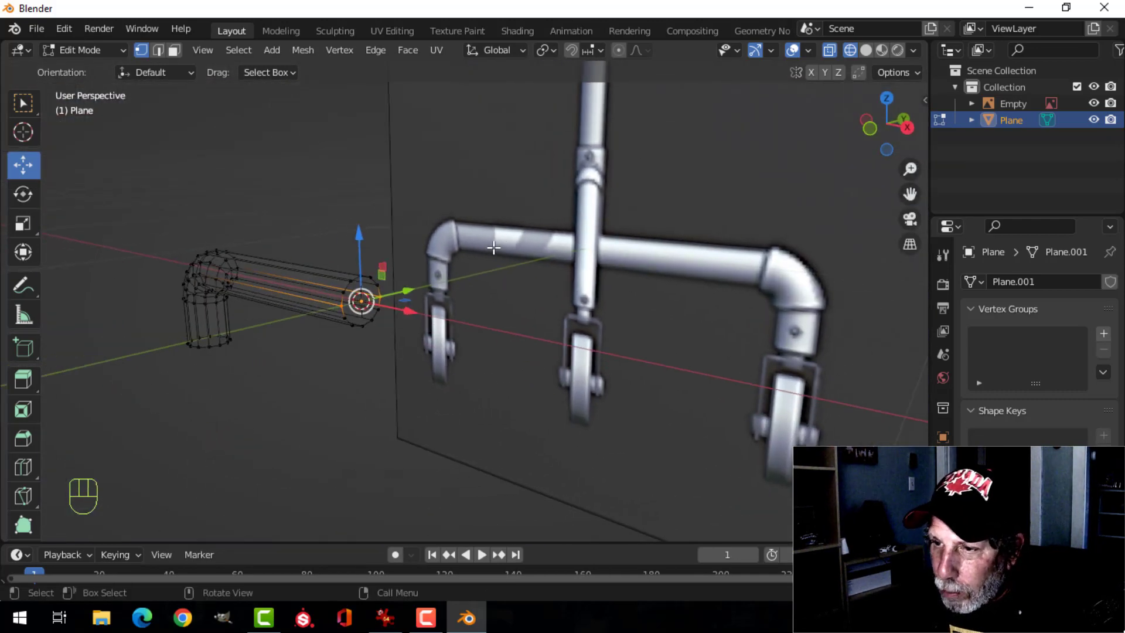
# Step: Return to the front view and set the transform pivot point to the 3D Cursor
pyautogui.press('KP_1')
pyautogui.scroll(4, 639, 190)
pyautogui.keyDown('shift'); pyautogui.moveTo(639, 191); pyautogui.dragTo(551, 254, button='middle'); pyautogui.keyUp('shift')
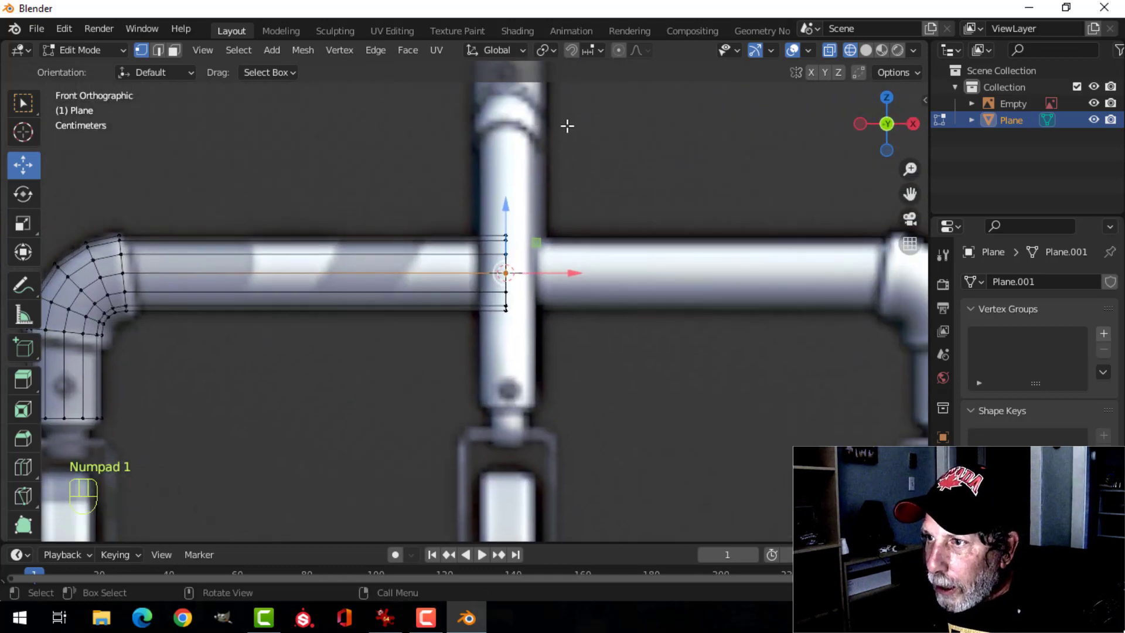
pyautogui.click(546, 54)
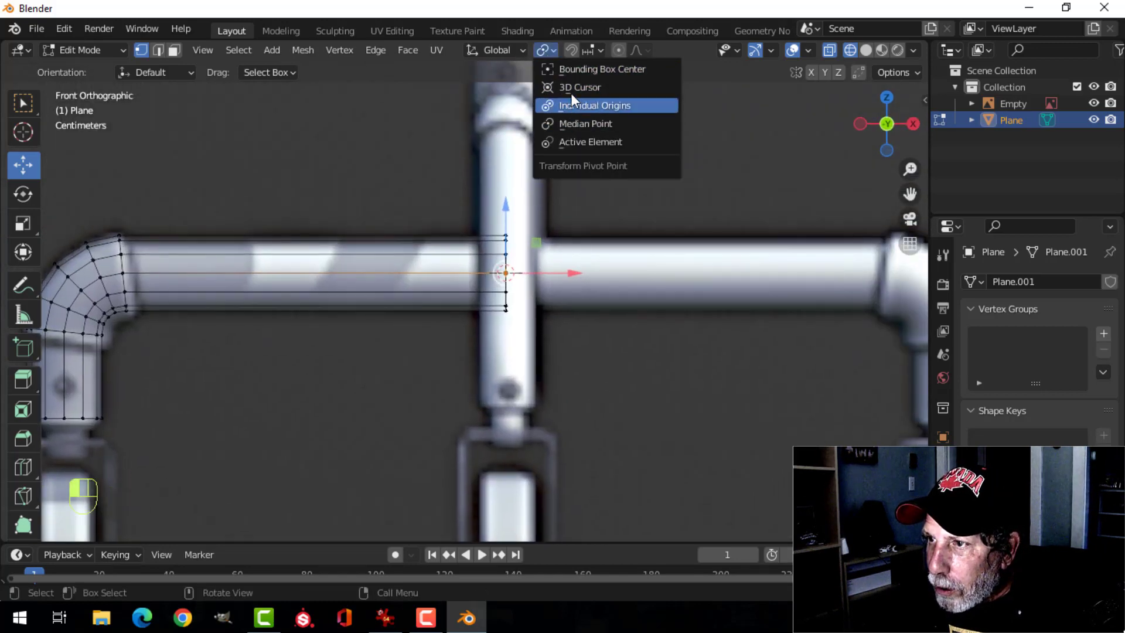
pyautogui.click(572, 90)
pyautogui.scroll(1, 551, 260)
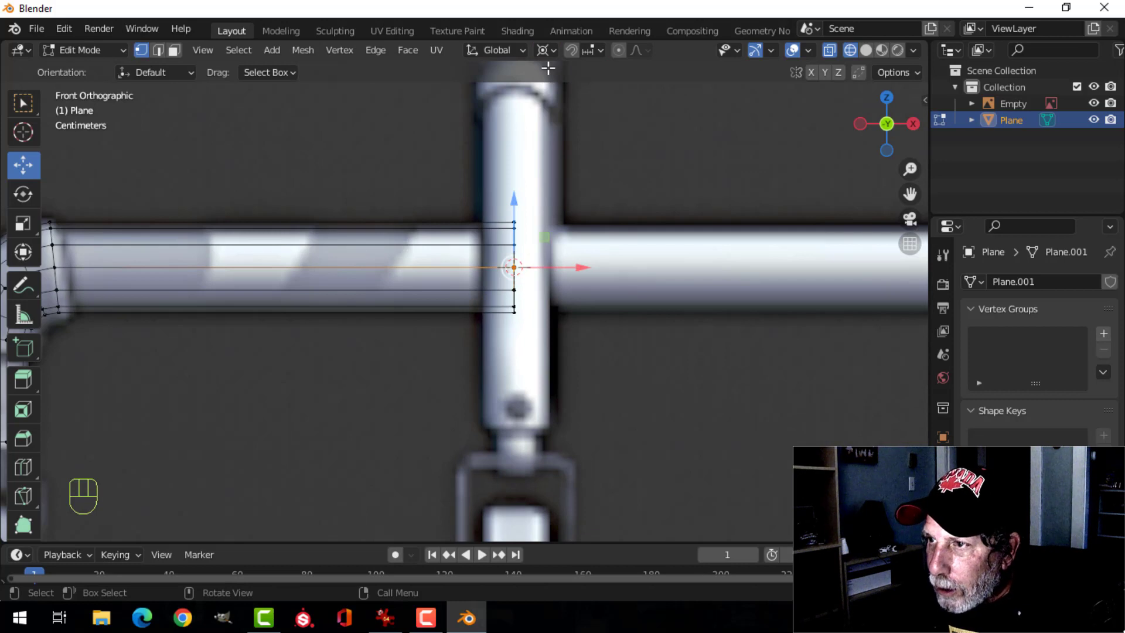
# Step: Select the cut end's vertices from mid-height upward and shear them horizontally towards the elbow into a slanted end
pyautogui.hotkey('alt', 'a')
pyautogui.press('b')
pyautogui.moveTo(483, 195); pyautogui.dragTo(545, 273)
pyautogui.scroll(1, 550, 258)
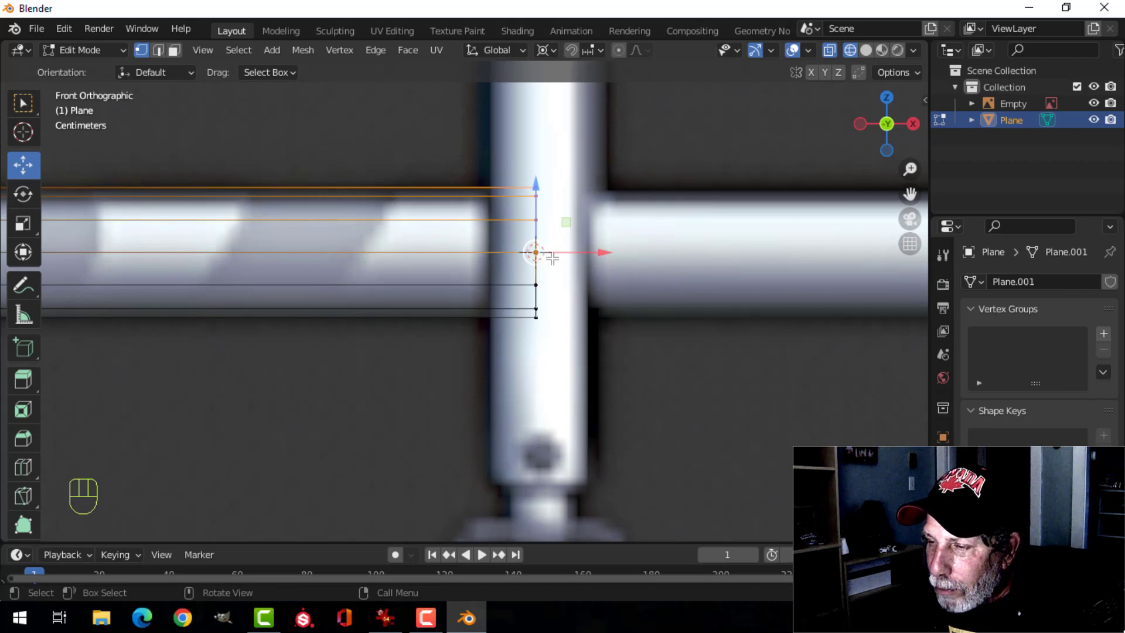
pyautogui.scroll(-4, 552, 258)
pyautogui.scroll(-6, 24, 465)
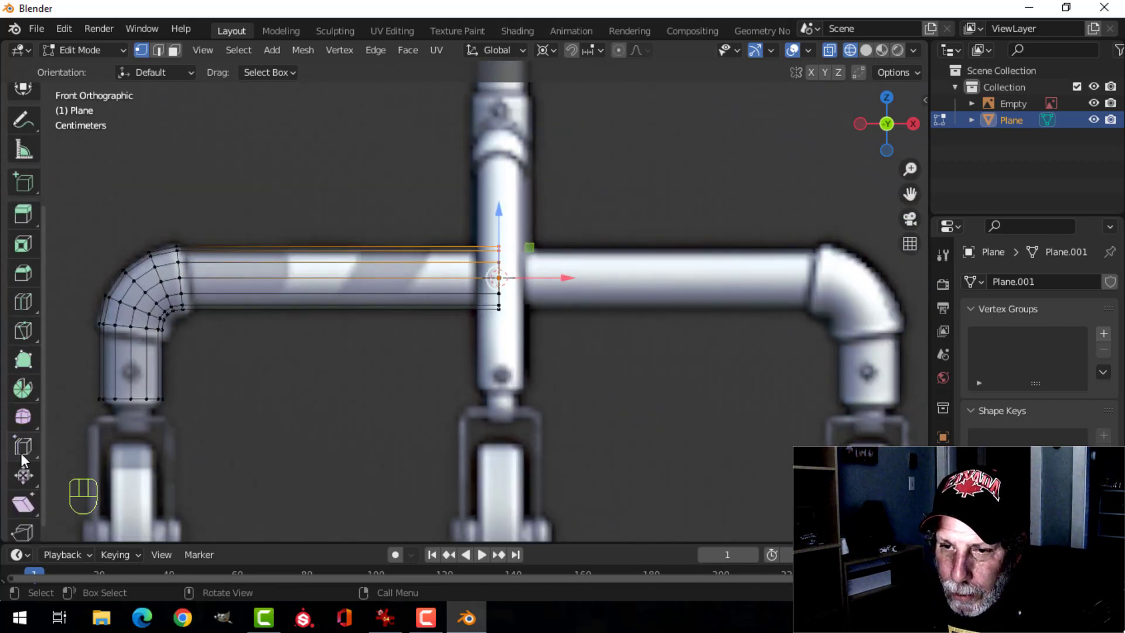
pyautogui.click(18, 500)
pyautogui.moveTo(510, 216); pyautogui.dragTo(473, 213)
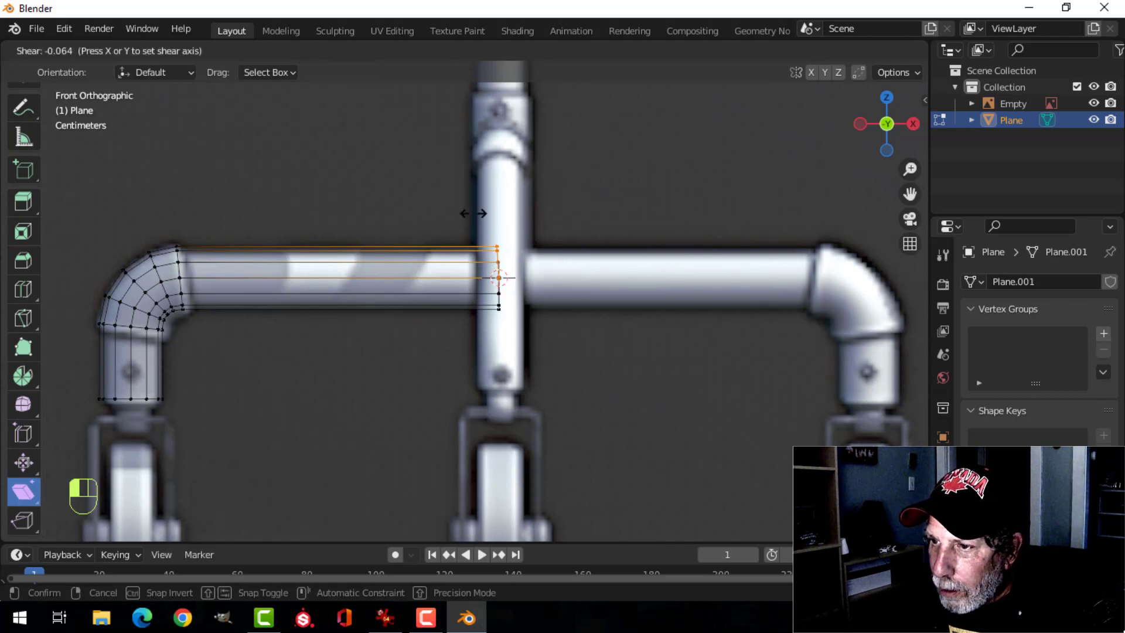
pyautogui.moveTo(111, 245); pyautogui.dragTo(112, 245)
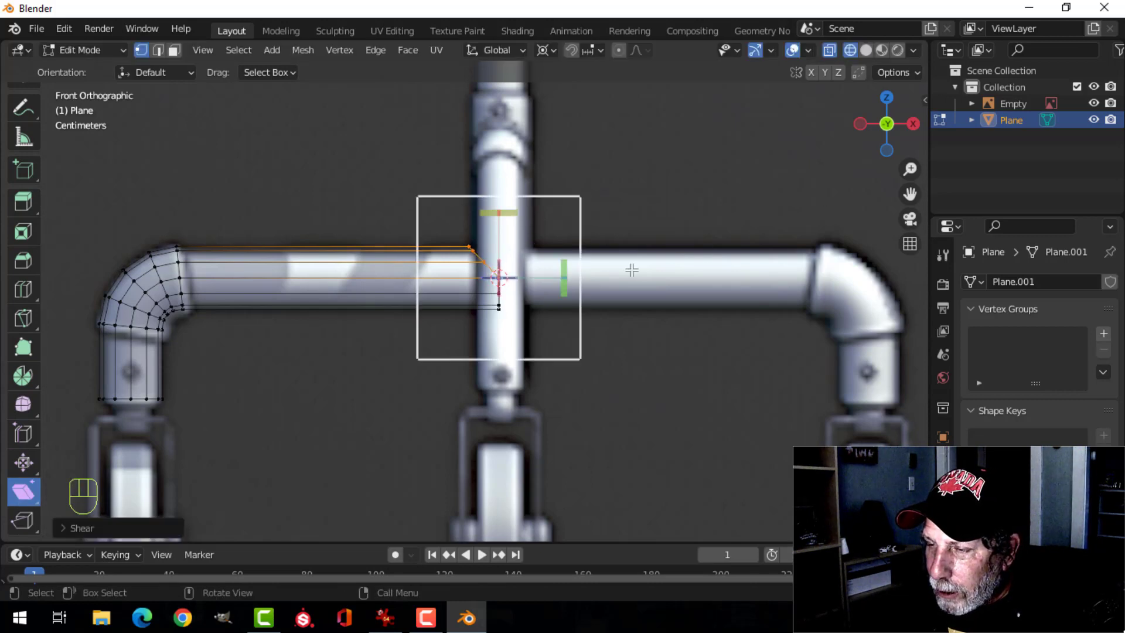
# Step: Set the shear offset to exactly -1 for a 45-degree mitre on the upper half of the cut end
pyautogui.click(88, 528)
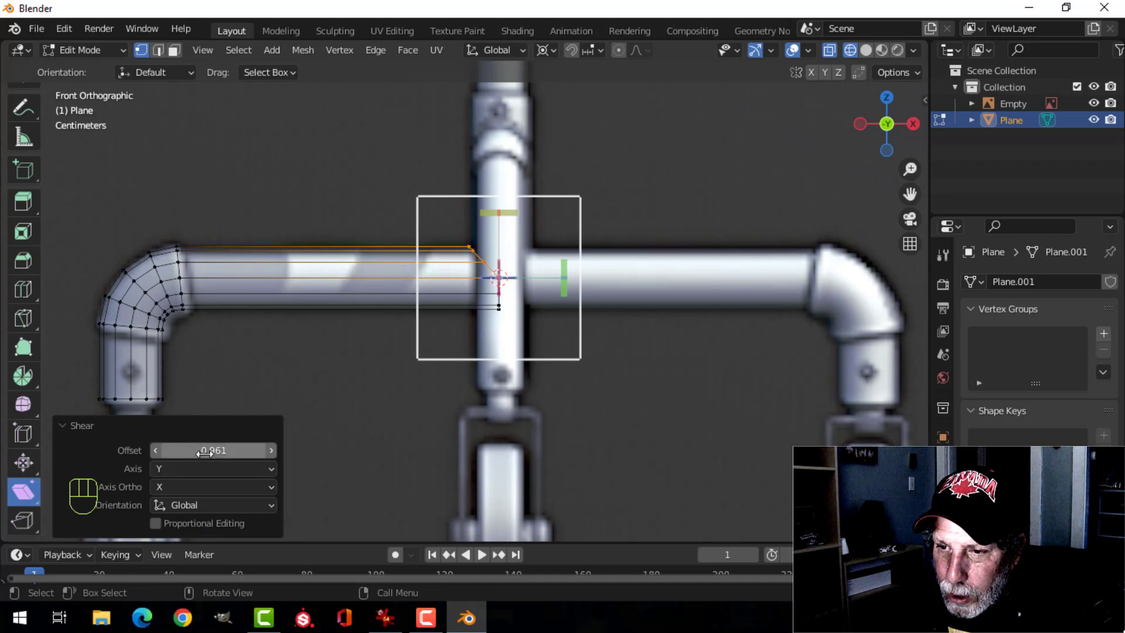
pyautogui.click(271, 450)
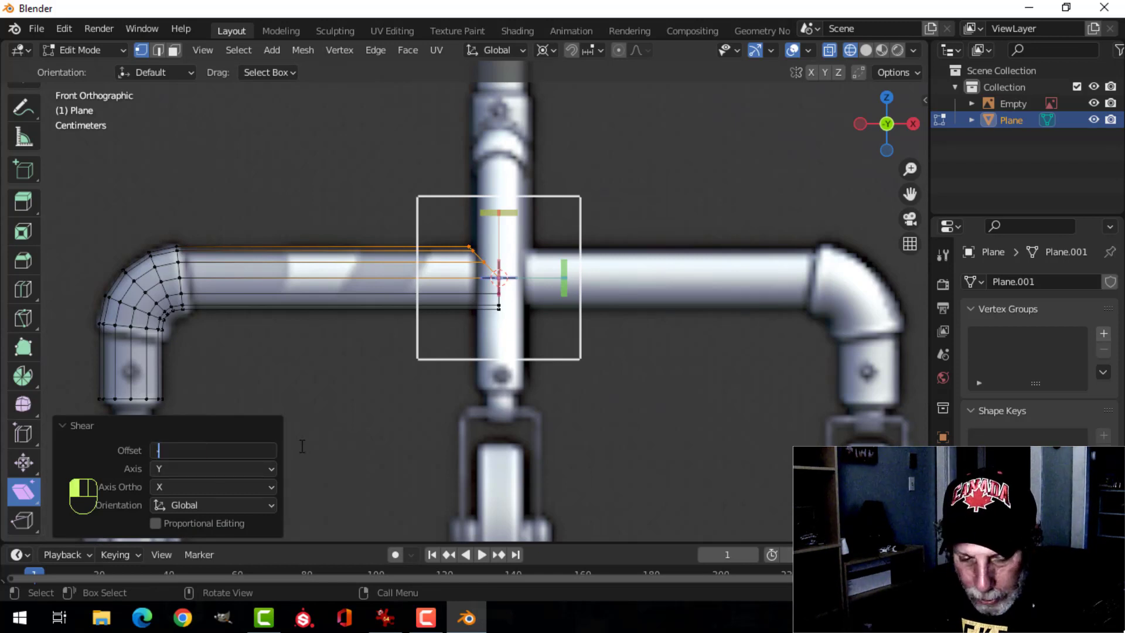
pyautogui.write('-1')
pyautogui.press('Return')
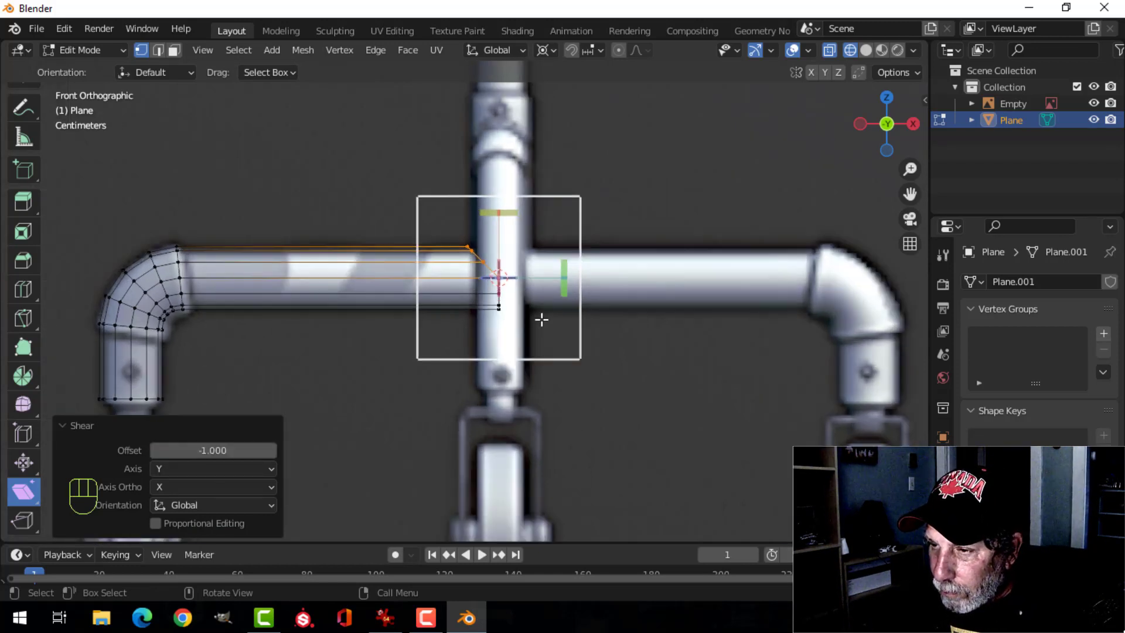
# Step: Duplicate the whole half bar in place and rotate the copy 180° about the Z axis around the 3D cursor
pyautogui.scroll(2, 539, 319)
pyautogui.press('a')
pyautogui.scroll(-5, 530, 321)
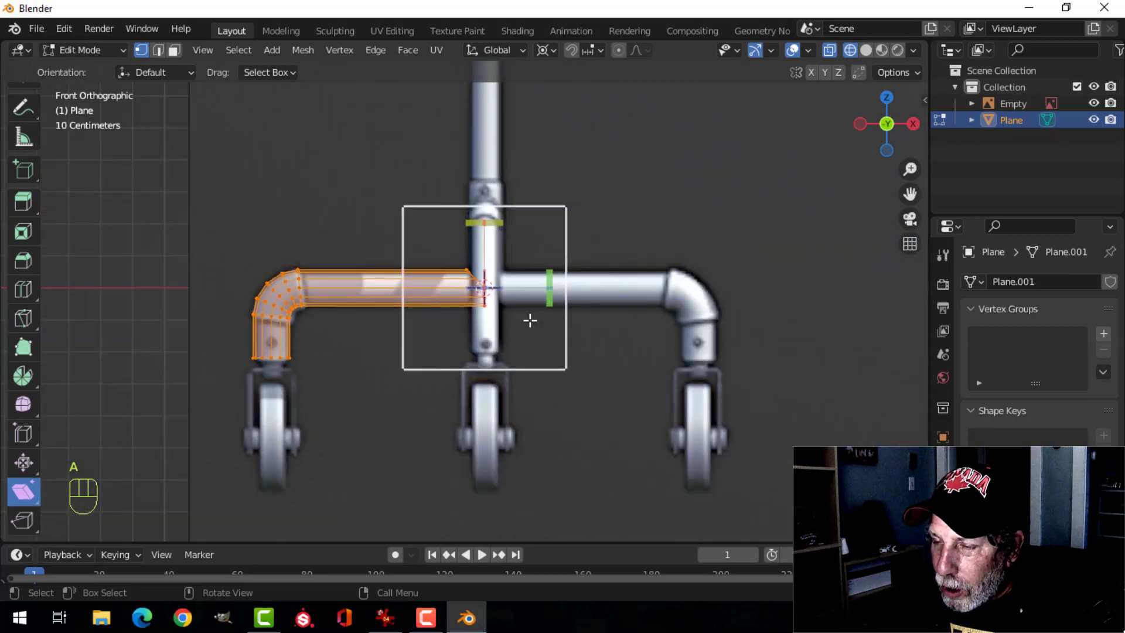
pyautogui.hotkey('shift', 'd')
pyautogui.rightClick(529, 320)
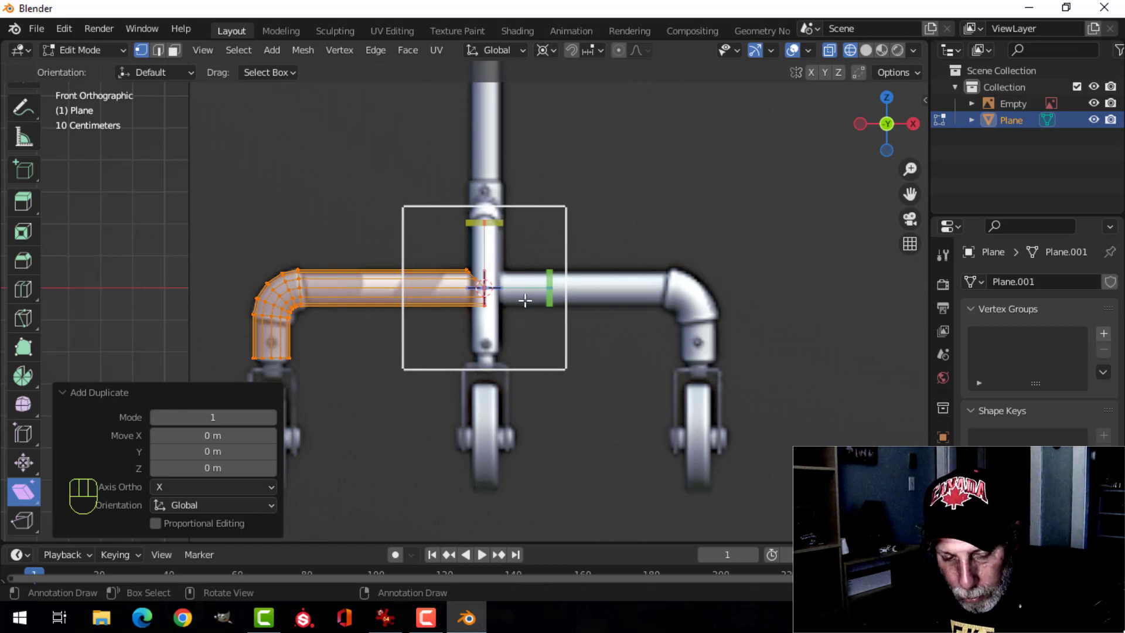
pyautogui.press('r')
pyautogui.press('z')
pyautogui.press('1')
pyautogui.press('8')
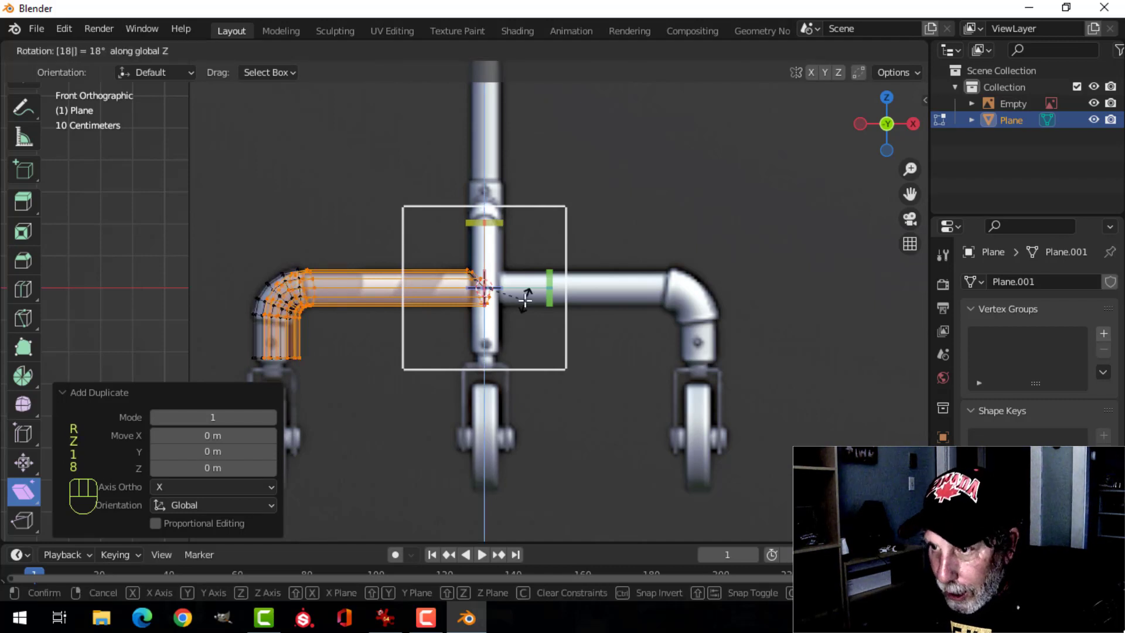
pyautogui.press('0')
pyautogui.click(525, 300)
# Step: Select the vertices where the two half bars meet and merge them by distance
pyautogui.scroll(4, 521, 303)
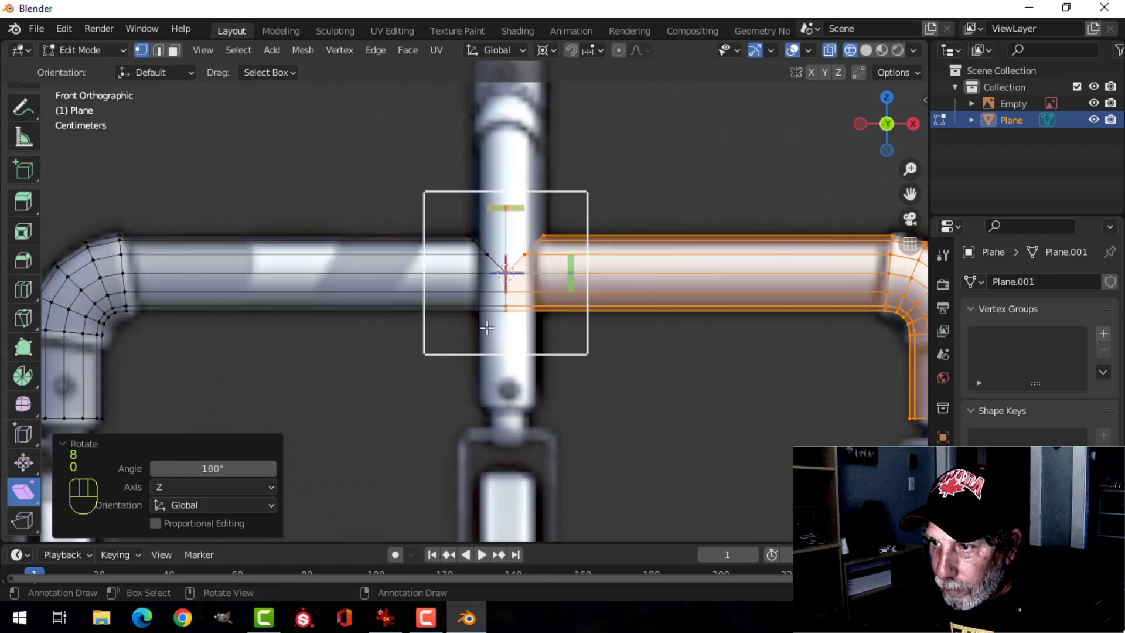
pyautogui.hotkey('alt', 'a')
pyautogui.press('b')
pyautogui.moveTo(492, 224); pyautogui.dragTo(521, 351)
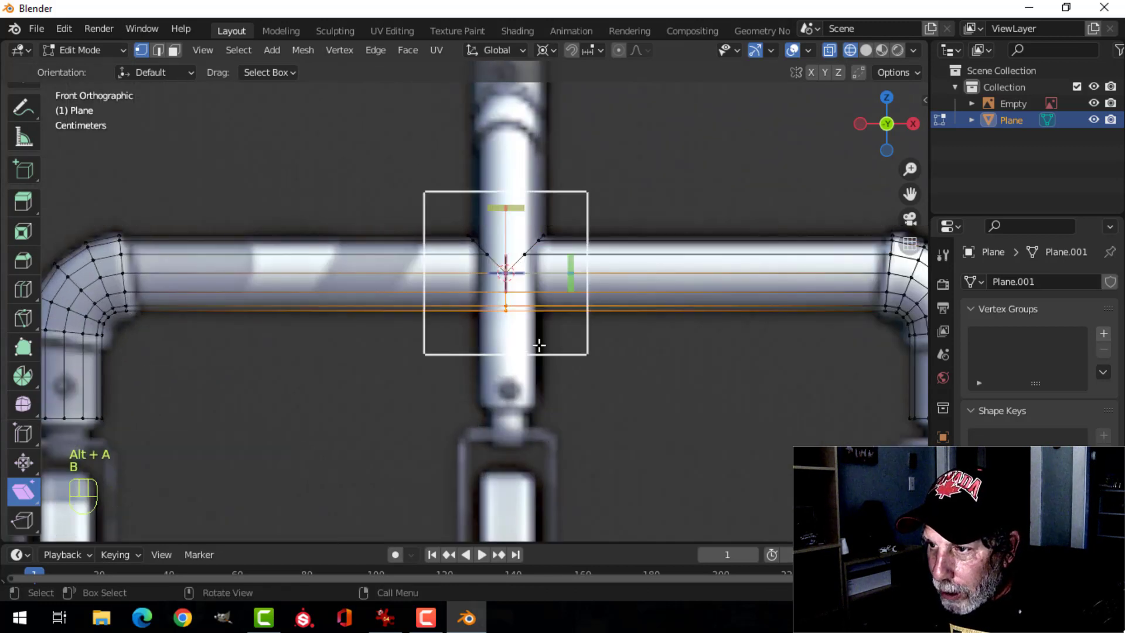
pyautogui.press('m')
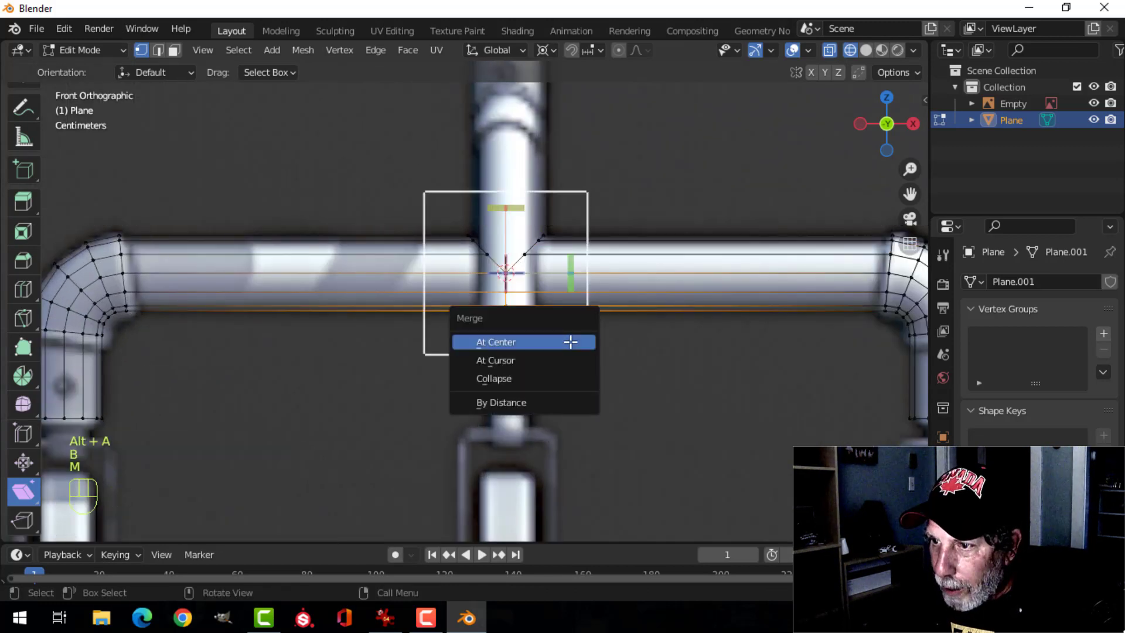
pyautogui.click(539, 400)
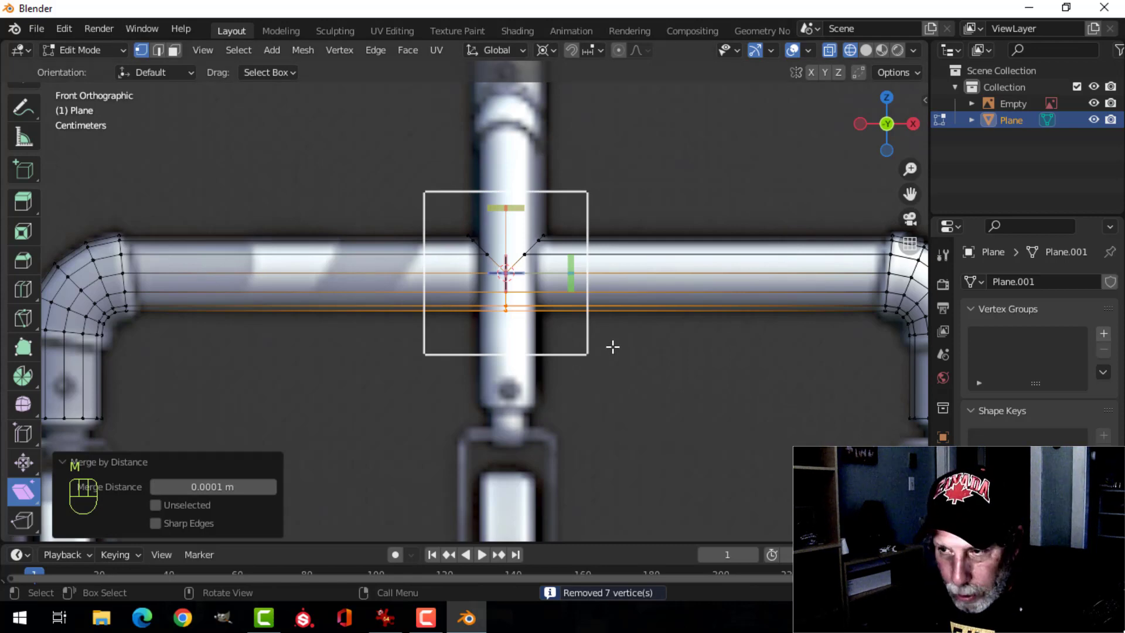
pyautogui.hotkey('alt', 'a')
# Step: Activate the Move tool with the whole mesh selected and switch the viewport to solid shading
pyautogui.press('a')
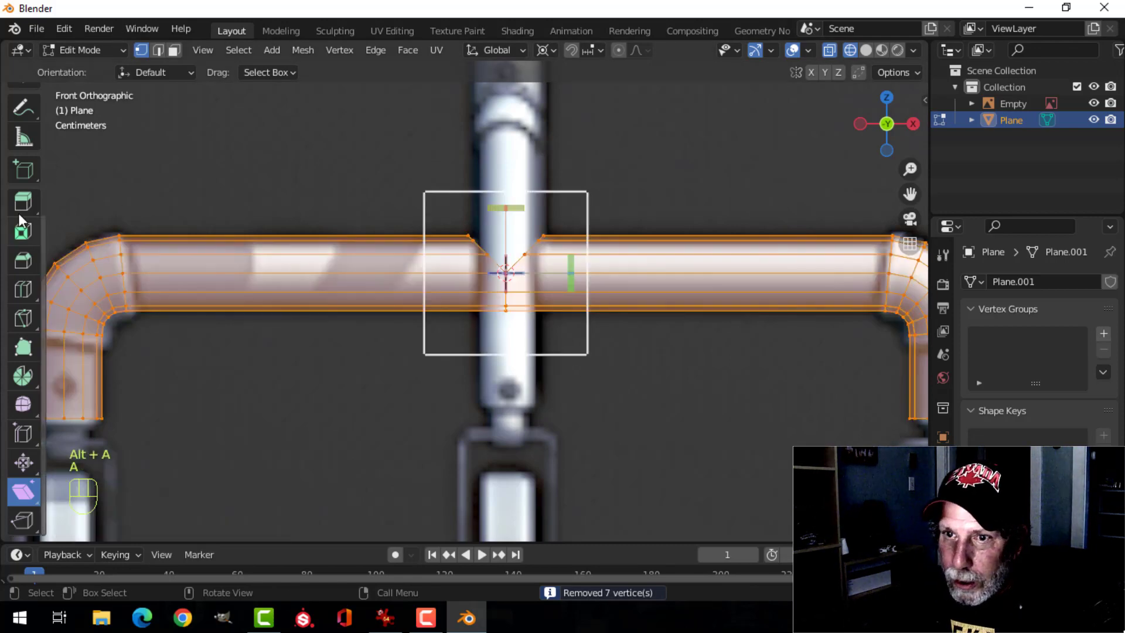
pyautogui.scroll(6, 28, 170)
pyautogui.click(23, 174)
pyautogui.scroll(-5, 484, 394)
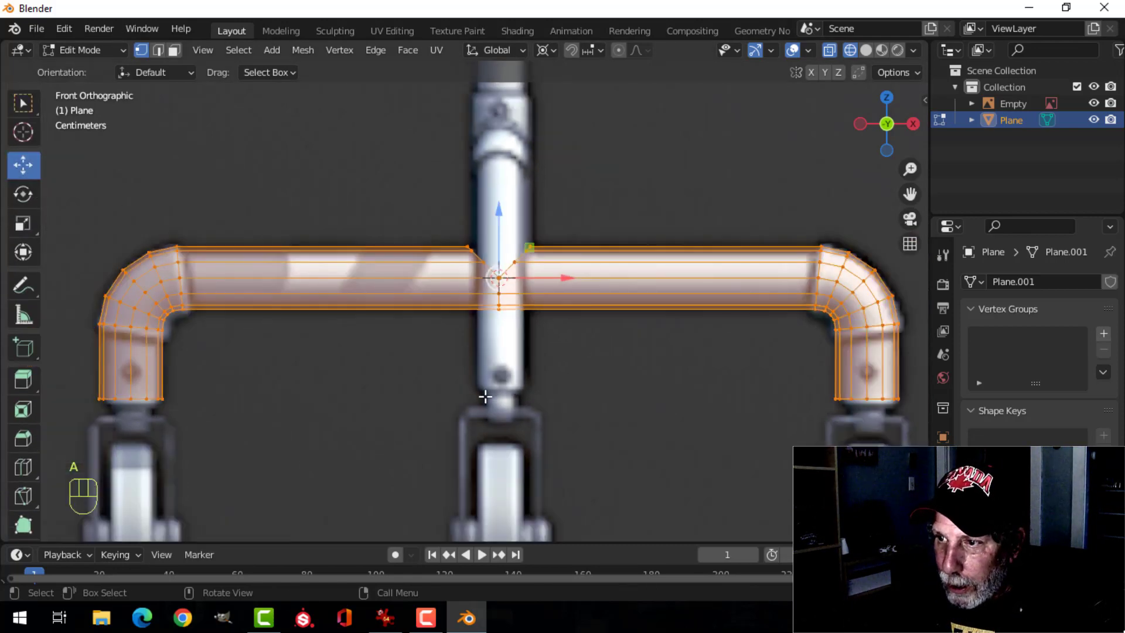
pyautogui.press('z')
pyautogui.click(644, 405)
pyautogui.moveTo(608, 364); pyautogui.dragTo(522, 371, button='middle')
# Step: Select the open edge loop of the V-shaped notch and extrude it about 0.25 m straight up in the front view
pyautogui.scroll(8, 530, 345)
pyautogui.hotkey('alt', 'a')
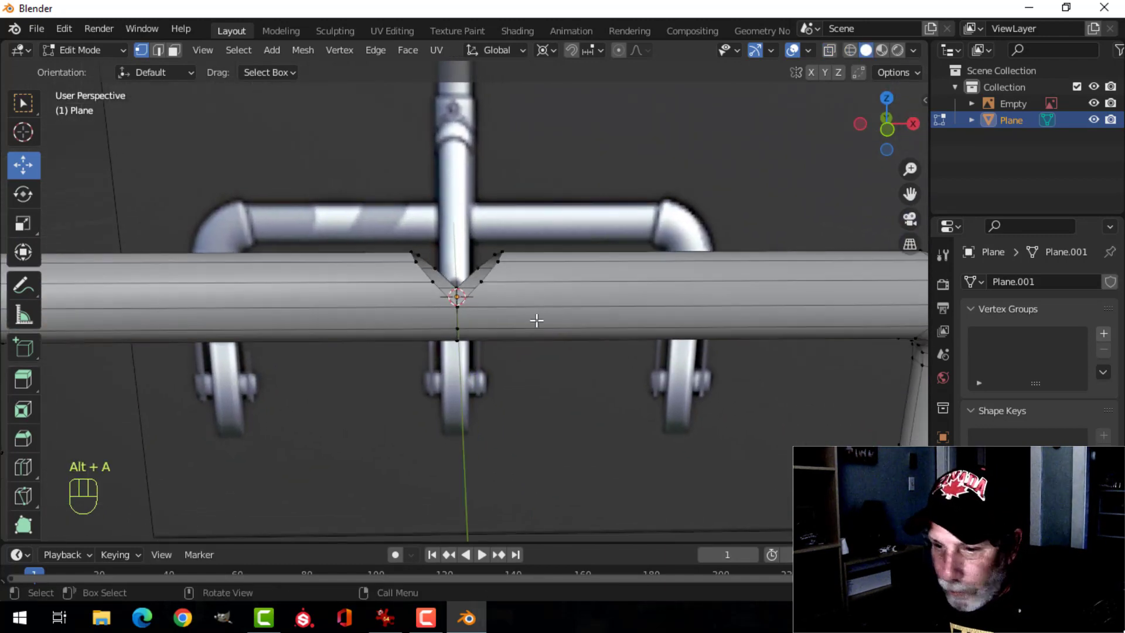
pyautogui.press('2')
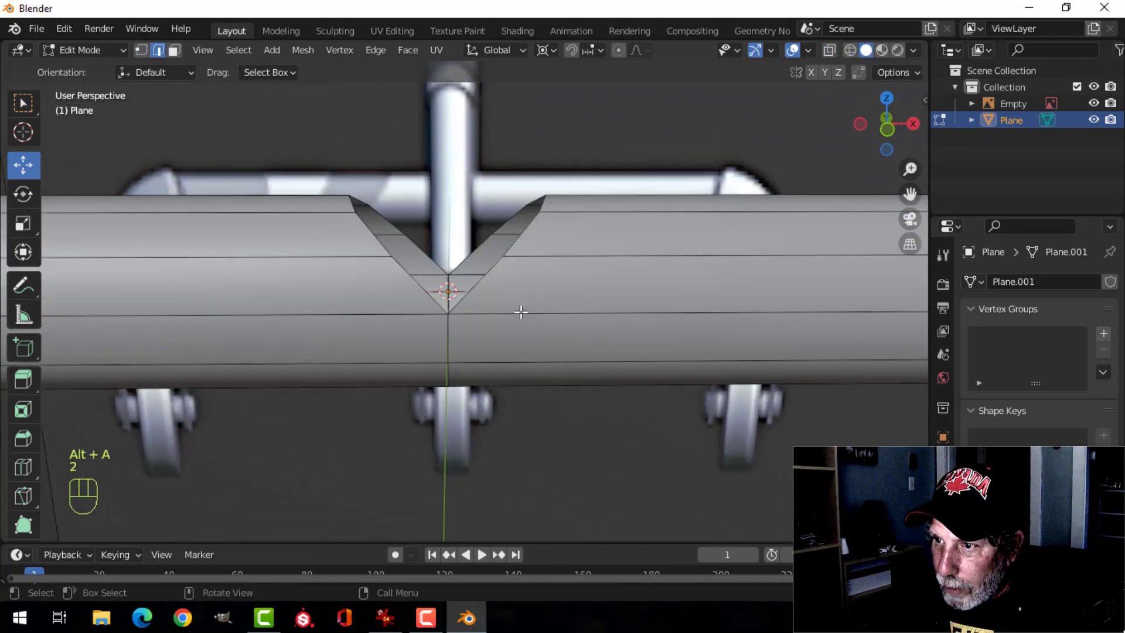
pyautogui.keyDown('alt'); pyautogui.keyDown('shift'); pyautogui.click(491, 265); pyautogui.keyUp('shift'); pyautogui.keyUp('alt')
pyautogui.press('KP_1')
pyautogui.scroll(3, 535, 233)
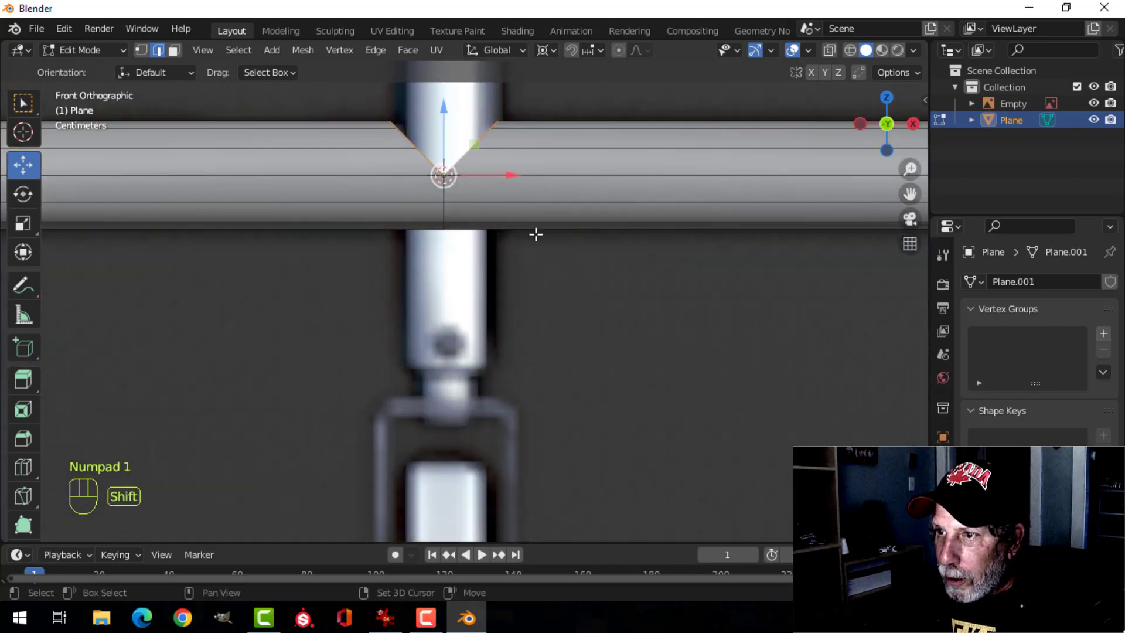
pyautogui.keyDown('shift'); pyautogui.moveTo(535, 233); pyautogui.dragTo(579, 387, button='middle'); pyautogui.keyUp('shift')
pyautogui.scroll(-4, 579, 379)
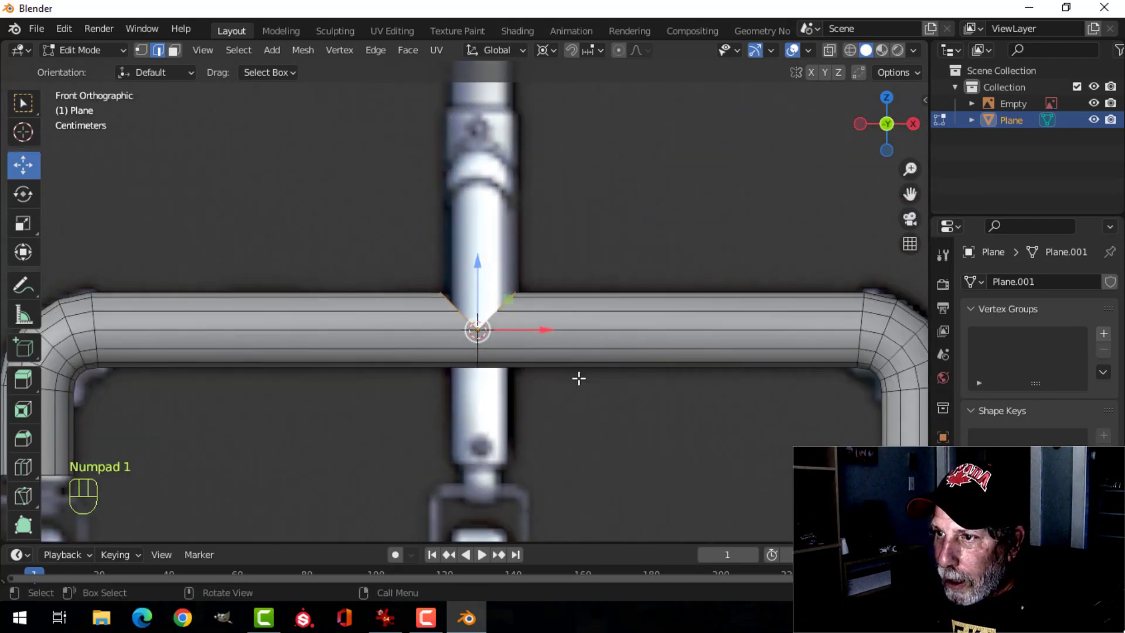
pyautogui.press('e')
pyautogui.rightClick(567, 364)
pyautogui.moveTo(477, 264); pyautogui.dragTo(509, 118)
pyautogui.keyDown('shift'); pyautogui.moveTo(543, 191); pyautogui.dragTo(543, 221, button='middle'); pyautogui.keyUp('shift')
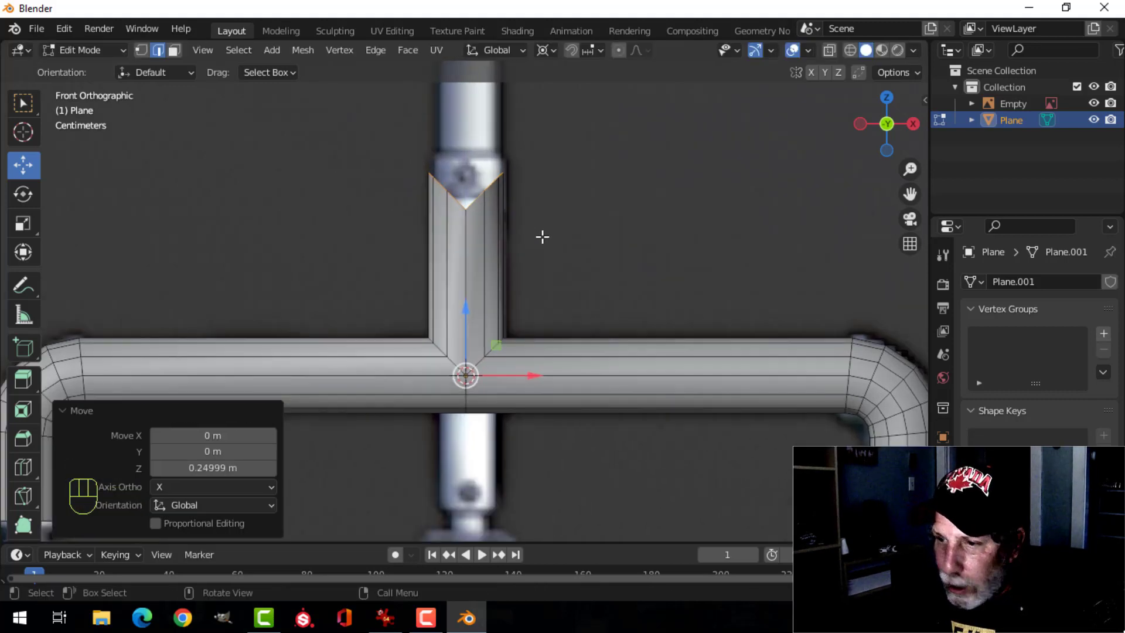
pyautogui.press('s')
pyautogui.press('z')
pyautogui.press('0')
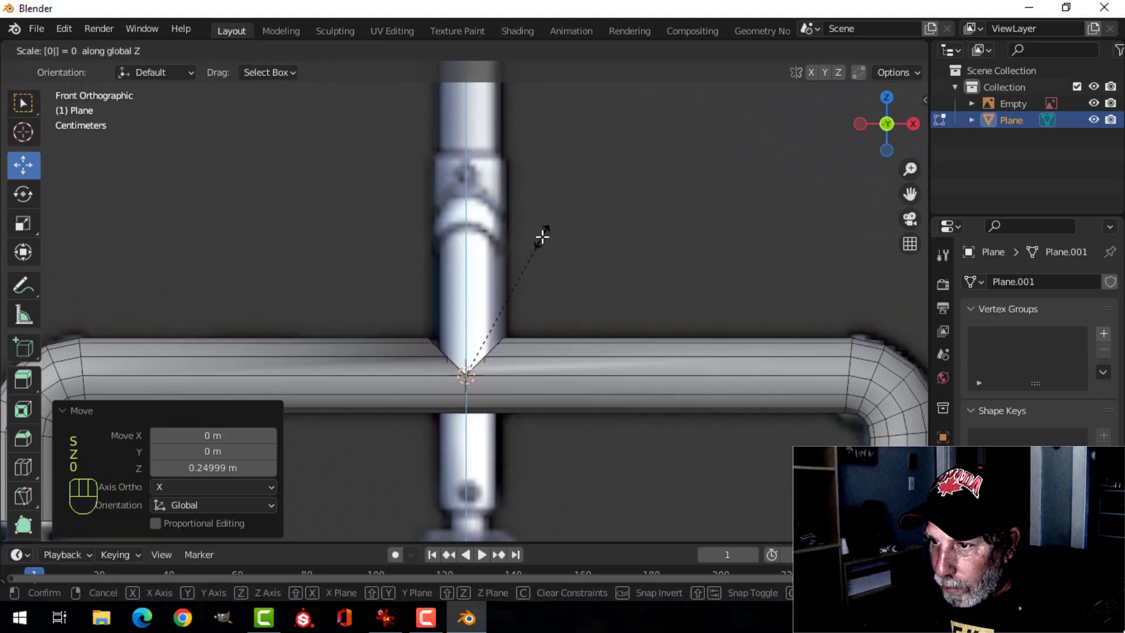
pyautogui.press('Escape')
# Step: Set the pivot to Median Point, flatten the upright's end loop with a Z scale of 0, and lower it about 0.037 m
pyautogui.click(554, 51)
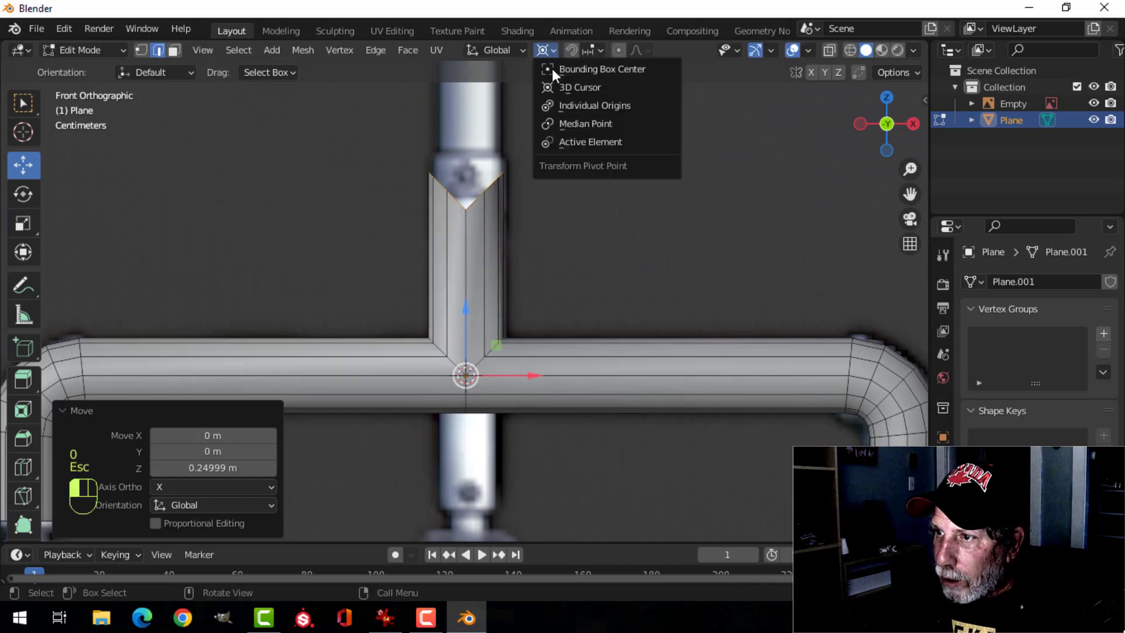
pyautogui.click(563, 125)
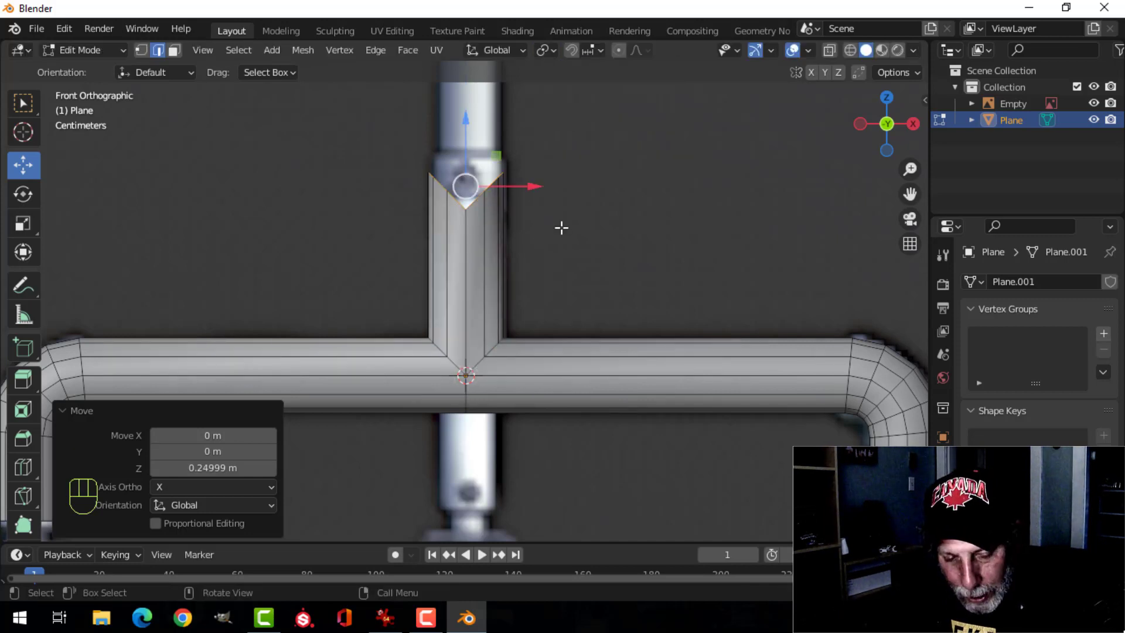
pyautogui.press('s')
pyautogui.press('z')
pyautogui.press('0')
pyautogui.click(561, 227)
pyautogui.moveTo(469, 128); pyautogui.dragTo(472, 155)
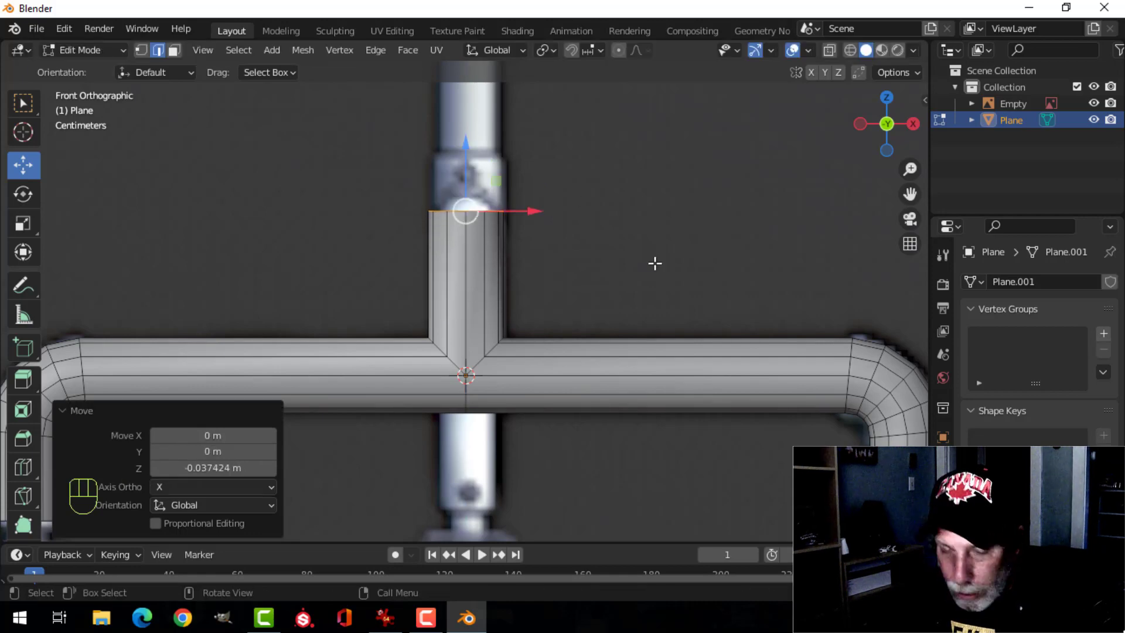
# Step: Deselect everything and compare the modelled tee joint with the upright and base tubing in the reference image
pyautogui.scroll(-3, 653, 259)
pyautogui.hotkey('alt', 'a')
pyautogui.moveTo(645, 246); pyautogui.dragTo(514, 296, button='middle')
pyautogui.scroll(-5, 491, 331)
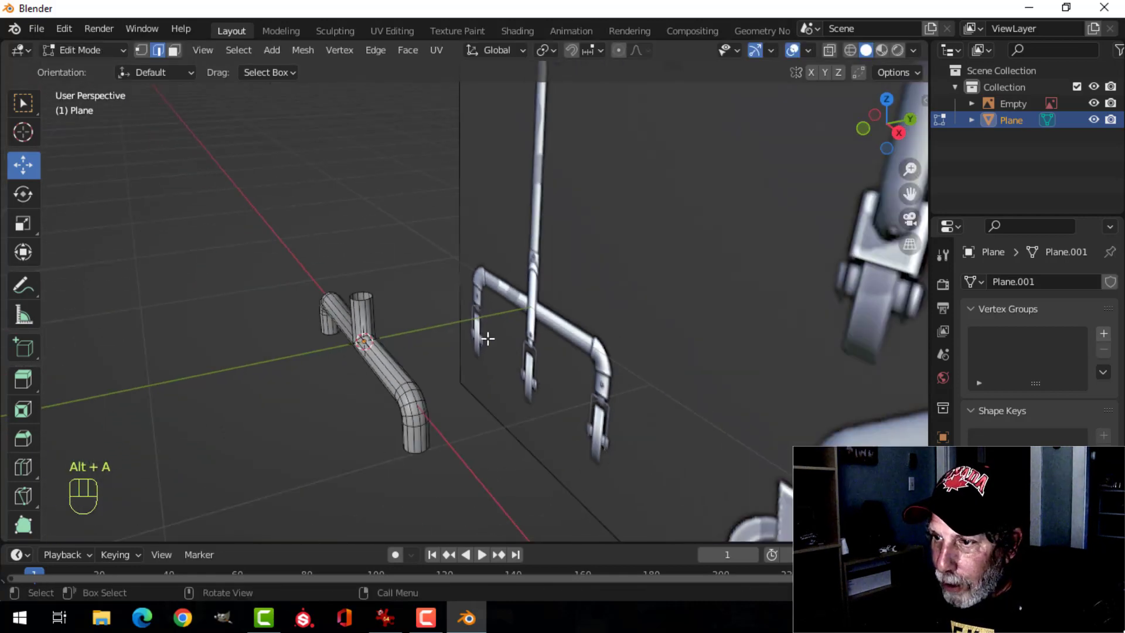
pyautogui.keyDown('shift'); pyautogui.moveTo(539, 352); pyautogui.dragTo(542, 230, button='middle'); pyautogui.keyUp('shift')
pyautogui.scroll(-4, 574, 309)
pyautogui.scroll(3, 563, 309)
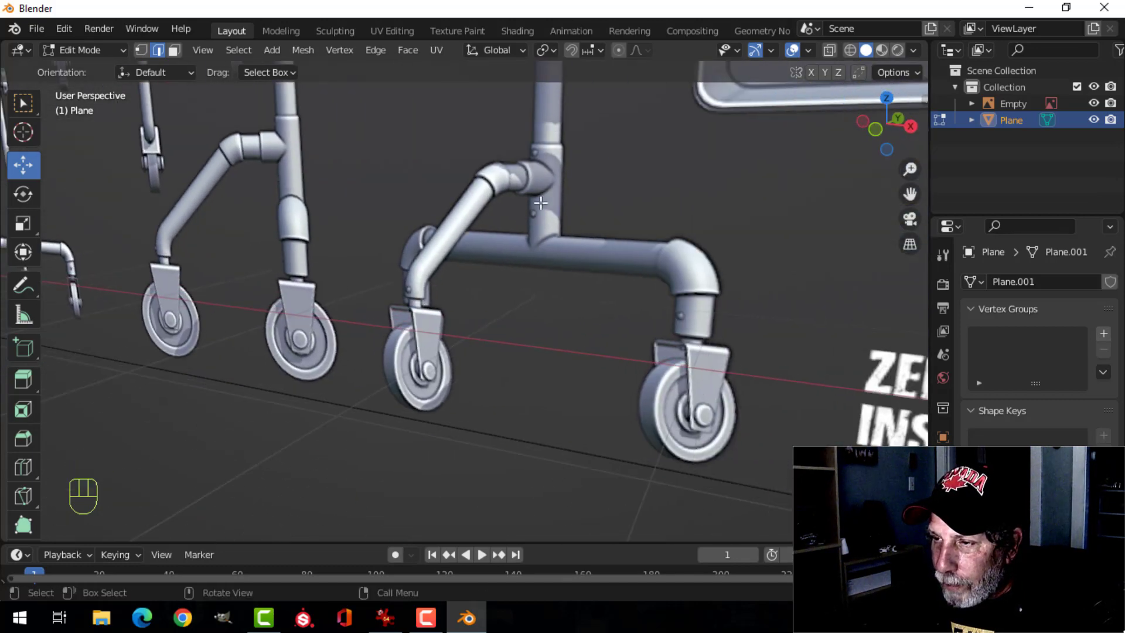
pyautogui.keyDown('shift'); pyautogui.moveTo(438, 201); pyautogui.dragTo(612, 239, button='middle'); pyautogui.keyUp('shift')
pyautogui.scroll(5, 462, 297)
pyautogui.keyDown('shift'); pyautogui.moveTo(176, 260); pyautogui.dragTo(456, 188, button='middle'); pyautogui.keyUp('shift')
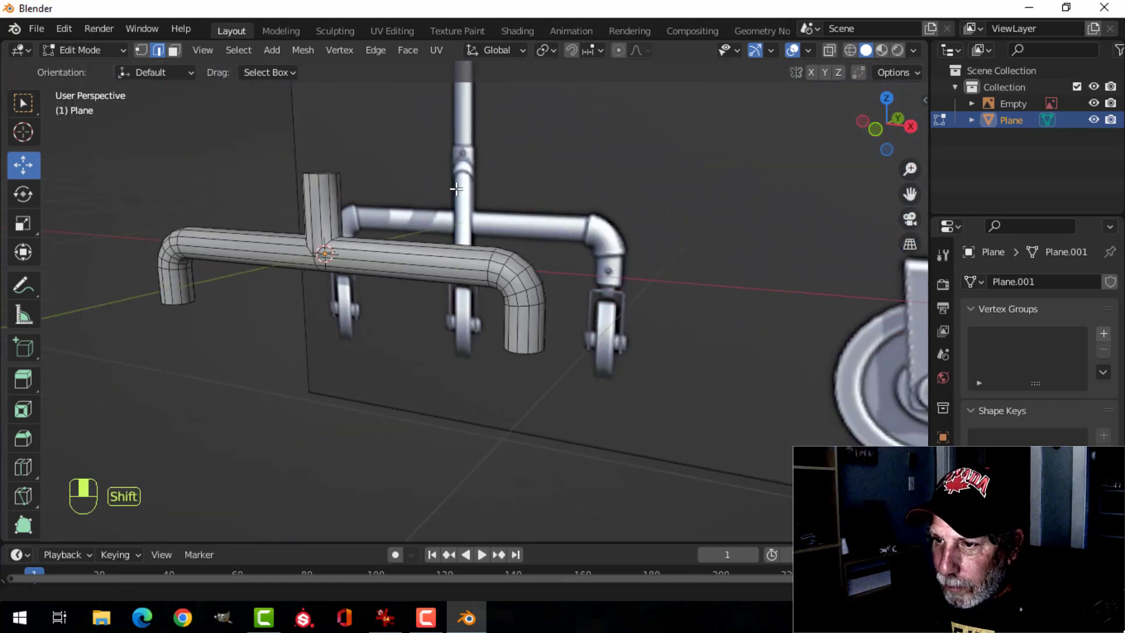
pyautogui.scroll(5, 456, 188)
pyautogui.keyDown('shift'); pyautogui.moveTo(371, 209); pyautogui.dragTo(451, 252, button='middle'); pyautogui.keyUp('shift')
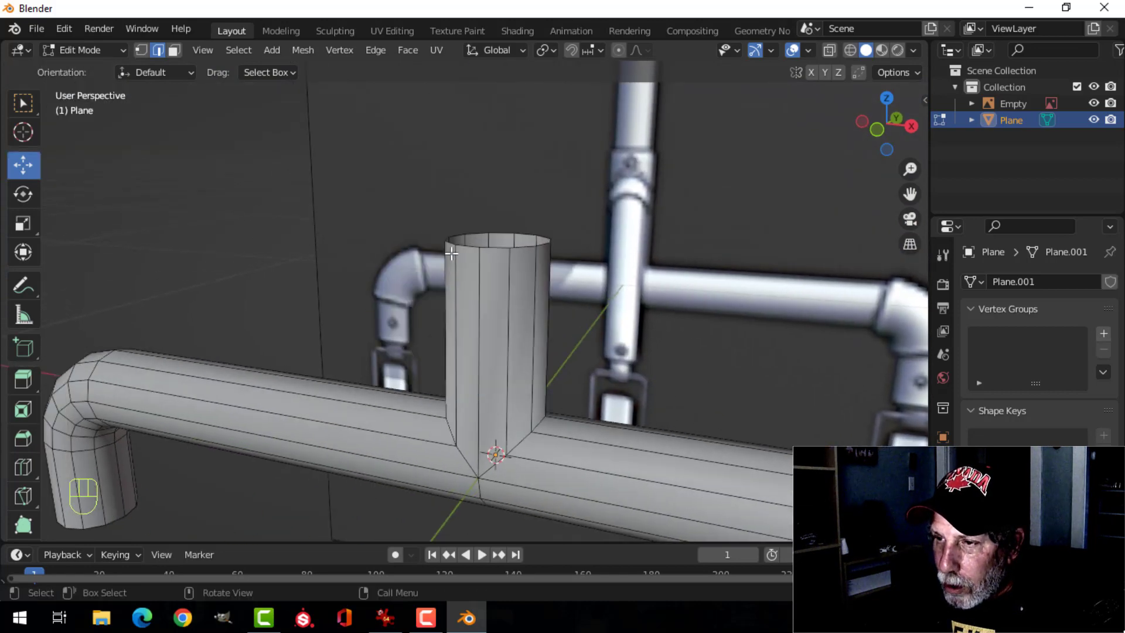
# Step: Select the upright's top edge loop and lower it about 0.096 m along Z
pyautogui.keyDown('alt'); pyautogui.keyDown('shift'); pyautogui.click(491, 246); pyautogui.keyUp('shift'); pyautogui.keyUp('alt')
pyautogui.moveTo(497, 195); pyautogui.dragTo(502, 270)
pyautogui.press('KP_1')
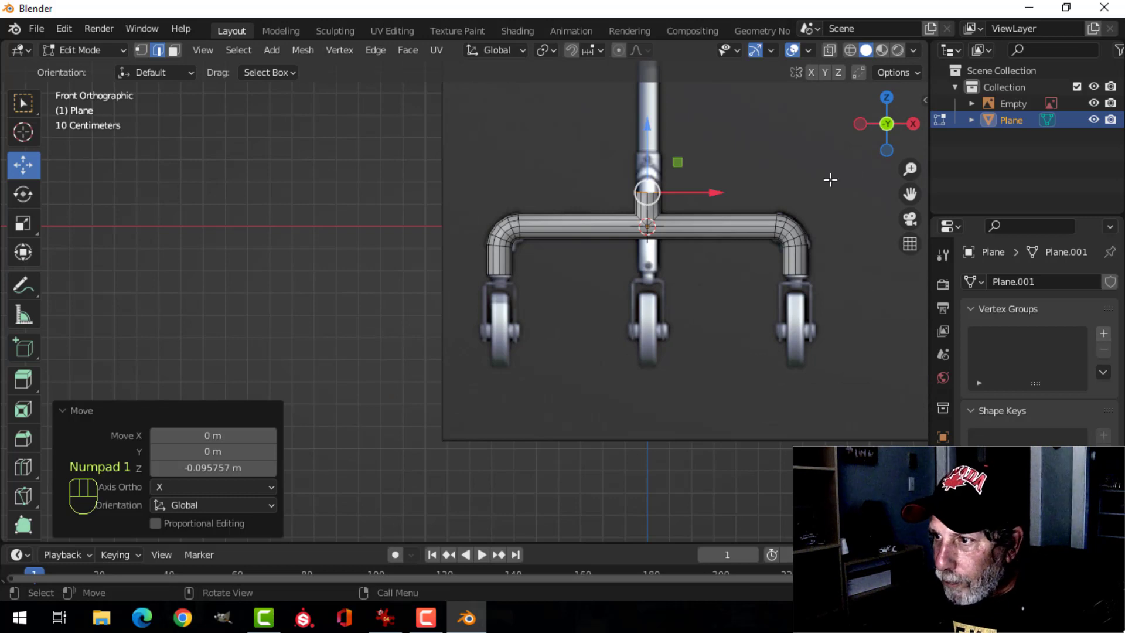
# Step: Extrude the upright's top edge loop straight up into a second section that reaches the collar in the reference
pyautogui.keyDown('shift'); pyautogui.moveTo(703, 258); pyautogui.dragTo(485, 334, button='middle'); pyautogui.keyUp('shift')
pyautogui.scroll(4, 474, 316)
pyautogui.keyDown('shift'); pyautogui.moveTo(467, 279); pyautogui.dragTo(604, 336, button='middle'); pyautogui.keyUp('shift')
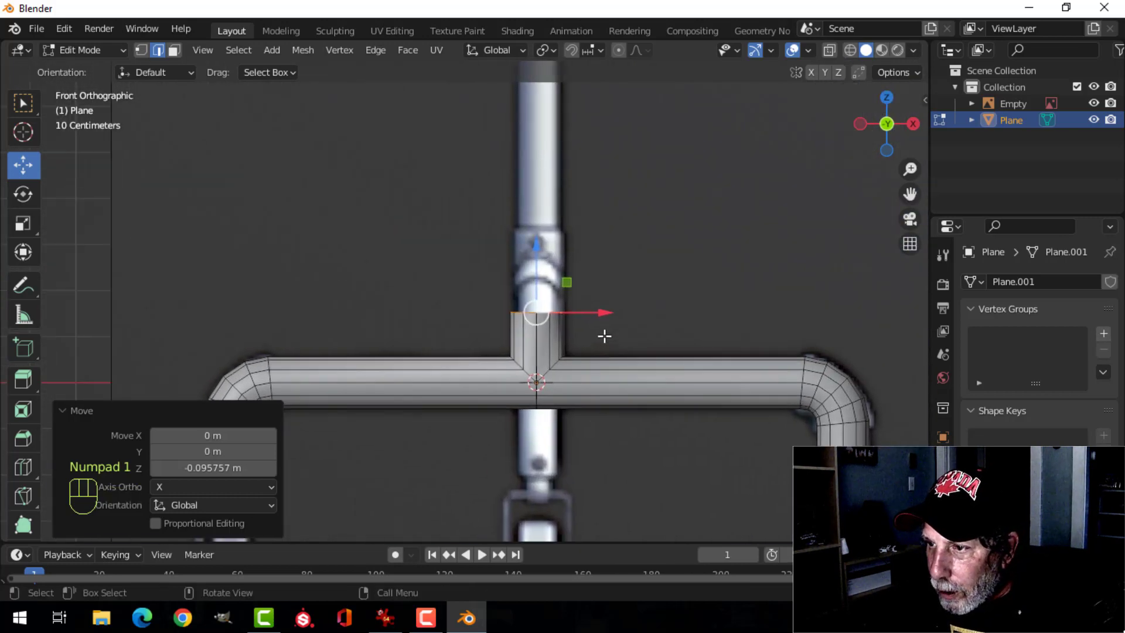
pyautogui.scroll(3, 604, 336)
pyautogui.press('e')
pyautogui.rightClick(578, 322)
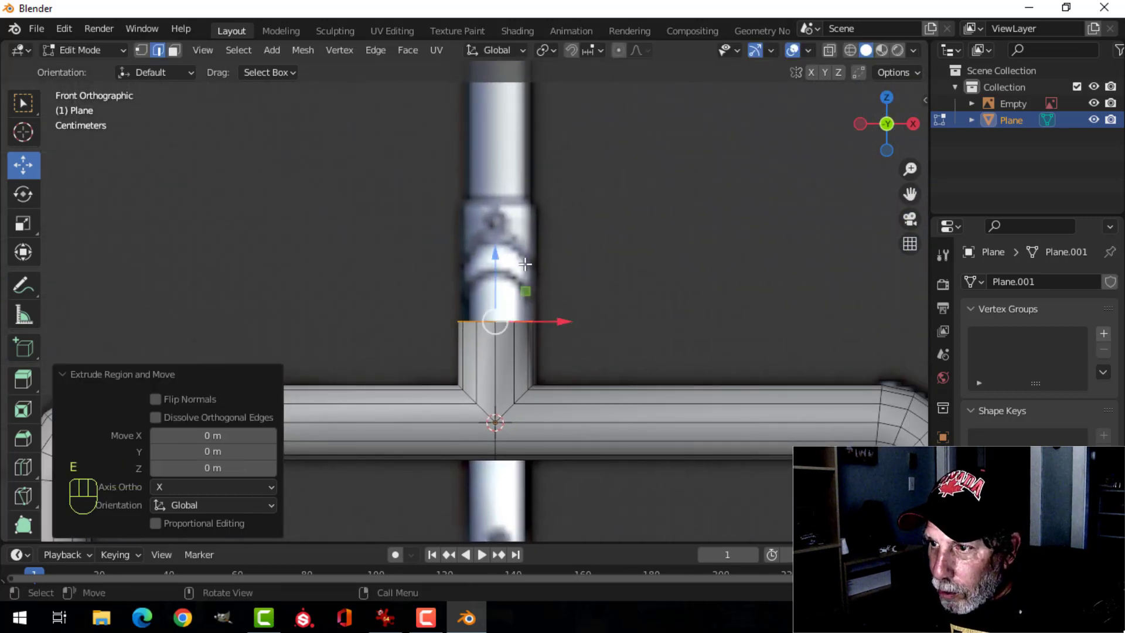
pyautogui.moveTo(495, 258); pyautogui.dragTo(512, 163)
pyautogui.scroll(-3, 615, 238)
pyautogui.moveTo(615, 238); pyautogui.dragTo(614, 214, button='middle')
pyautogui.hotkey('alt', 'a')
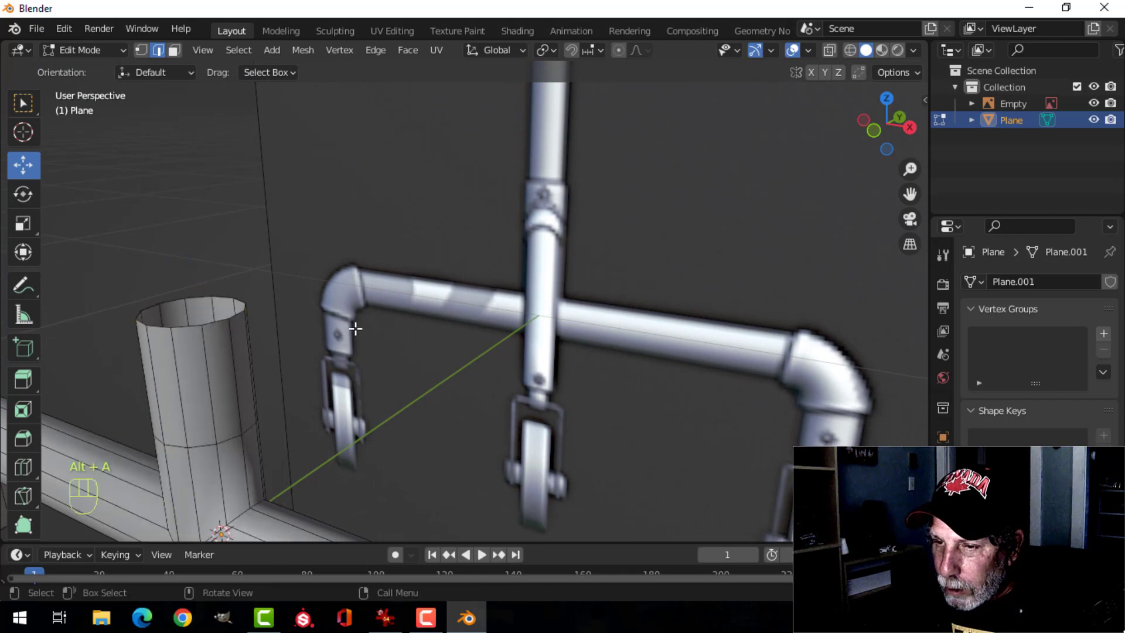
# Step: In a wireframe right view, select the vertices at the centre of the upright's top and snap the 3D cursor to them
pyautogui.keyDown('shift'); pyautogui.moveTo(354, 326); pyautogui.dragTo(446, 259, button='middle'); pyautogui.keyUp('shift')
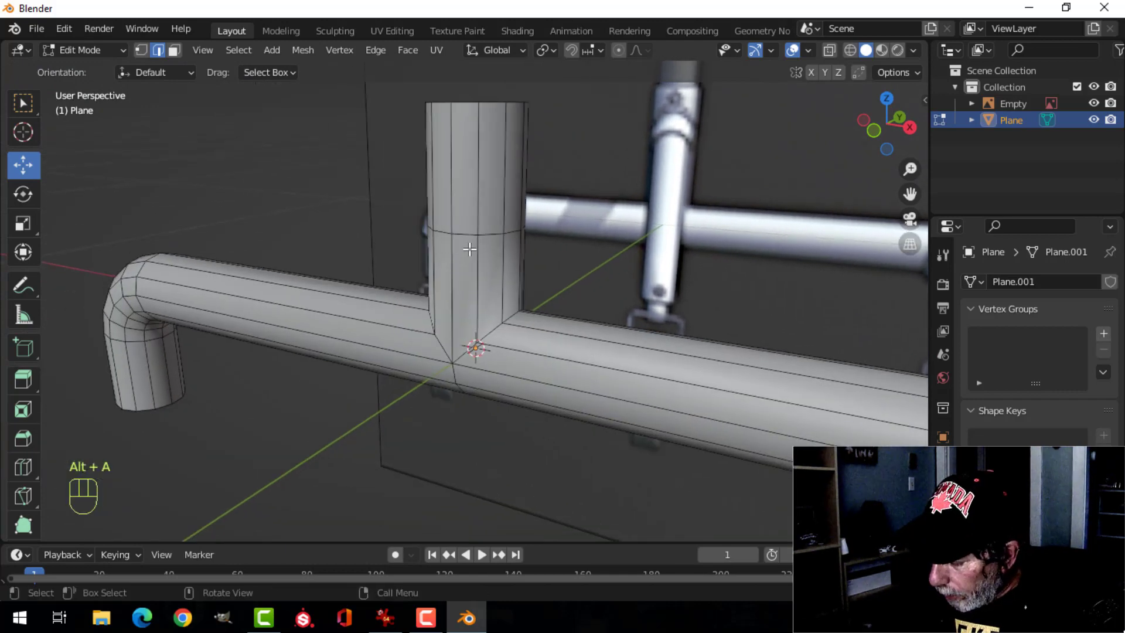
pyautogui.press('KP_3')
pyautogui.keyDown('shift'); pyautogui.moveTo(134, 190); pyautogui.dragTo(490, 340, button='middle'); pyautogui.keyUp('shift')
pyautogui.scroll(8, 490, 314)
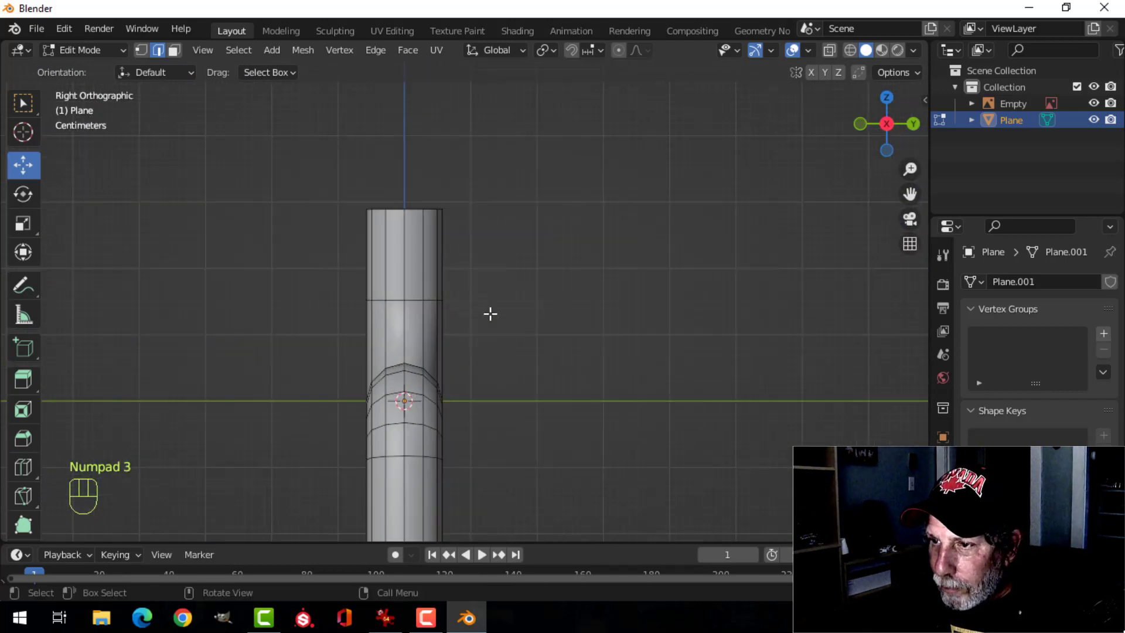
pyautogui.keyDown('shift'); pyautogui.moveTo(471, 284); pyautogui.dragTo(616, 363, button='middle'); pyautogui.keyUp('shift')
pyautogui.press('z')
pyautogui.click(495, 360)
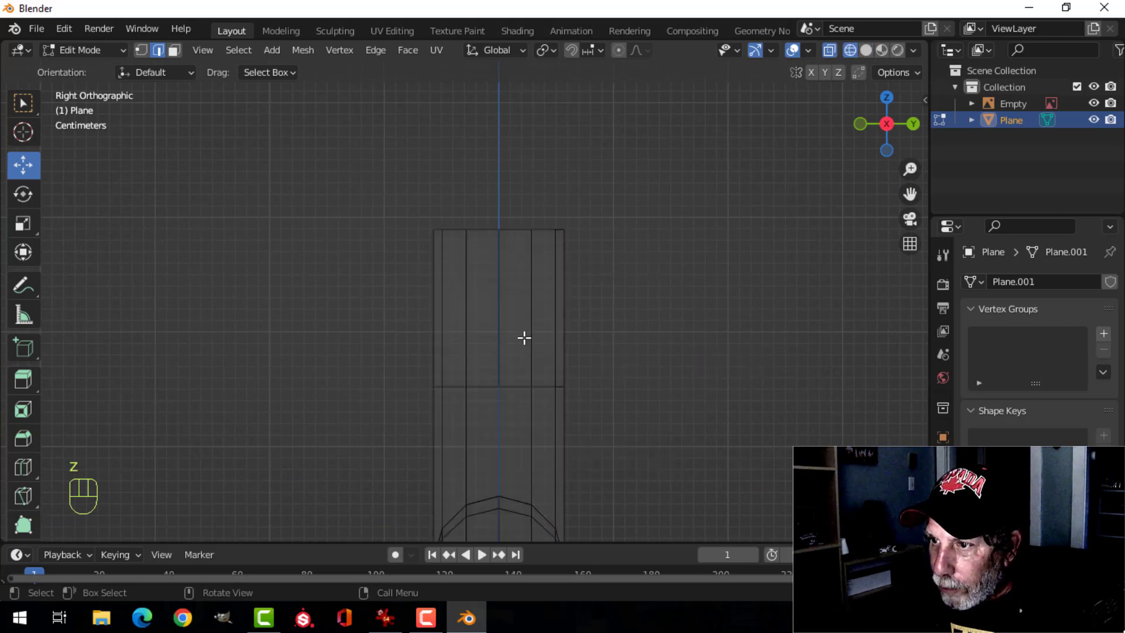
pyautogui.press('b')
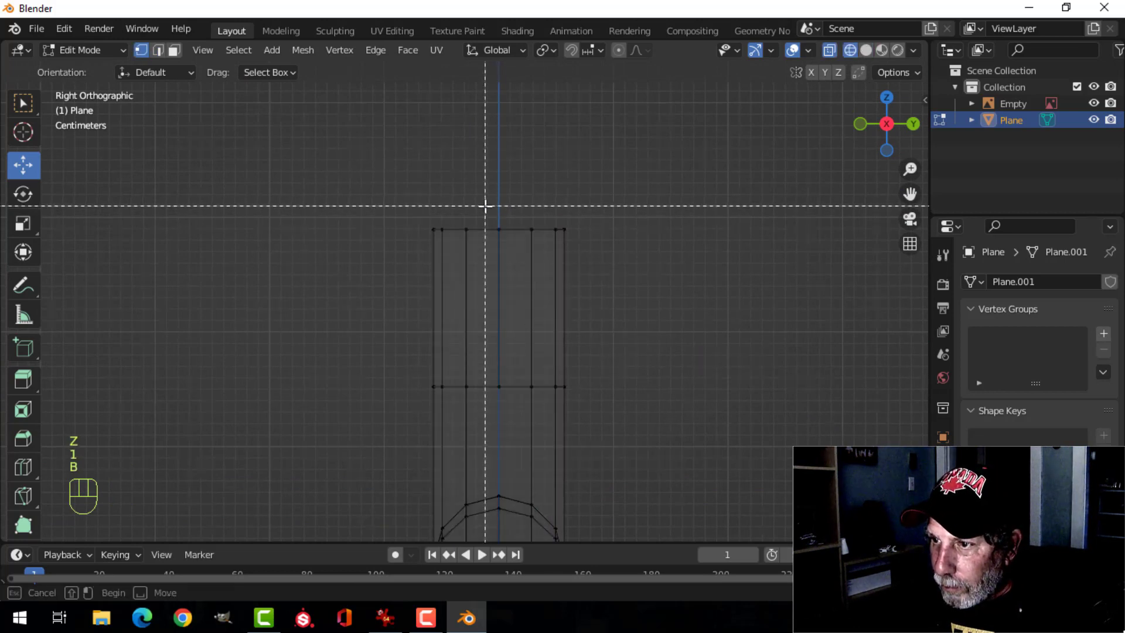
pyautogui.moveTo(484, 206); pyautogui.dragTo(516, 246)
pyautogui.hotkey('shift', 's')
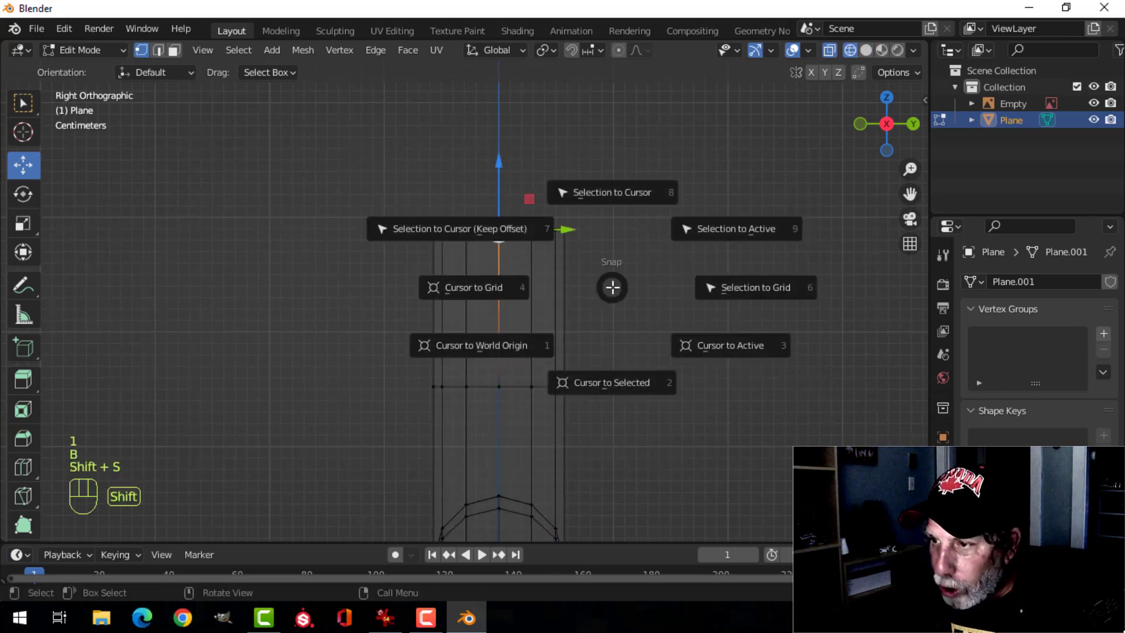
pyautogui.click(610, 380)
# Step: Box-select the negative-Y half of the upright's top vertices, including the centre ones, and set the transform pivot to the 3D cursor
pyautogui.hotkey('alt', 'a')
pyautogui.press('b')
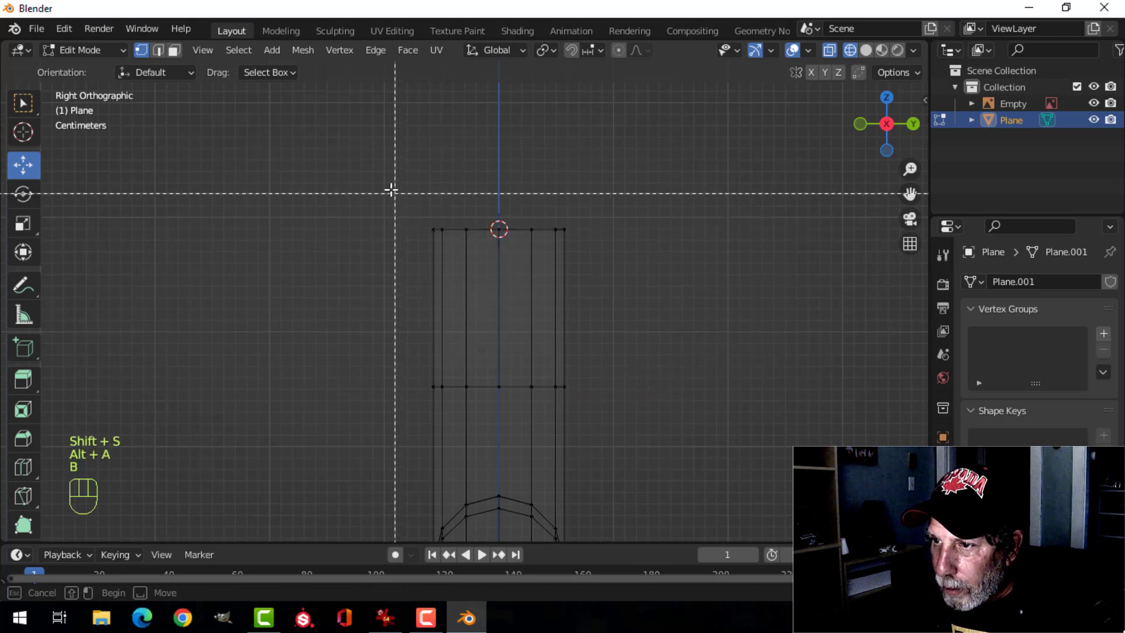
pyautogui.moveTo(389, 188); pyautogui.dragTo(525, 269)
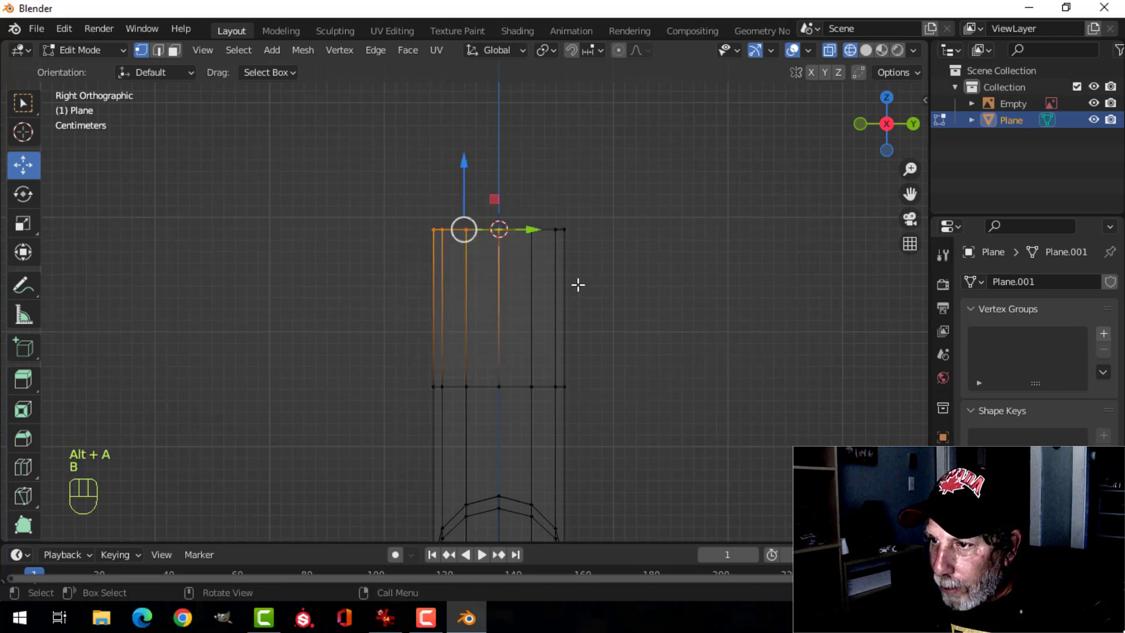
pyautogui.click(547, 50)
pyautogui.click(573, 85)
pyautogui.scroll(2, 547, 245)
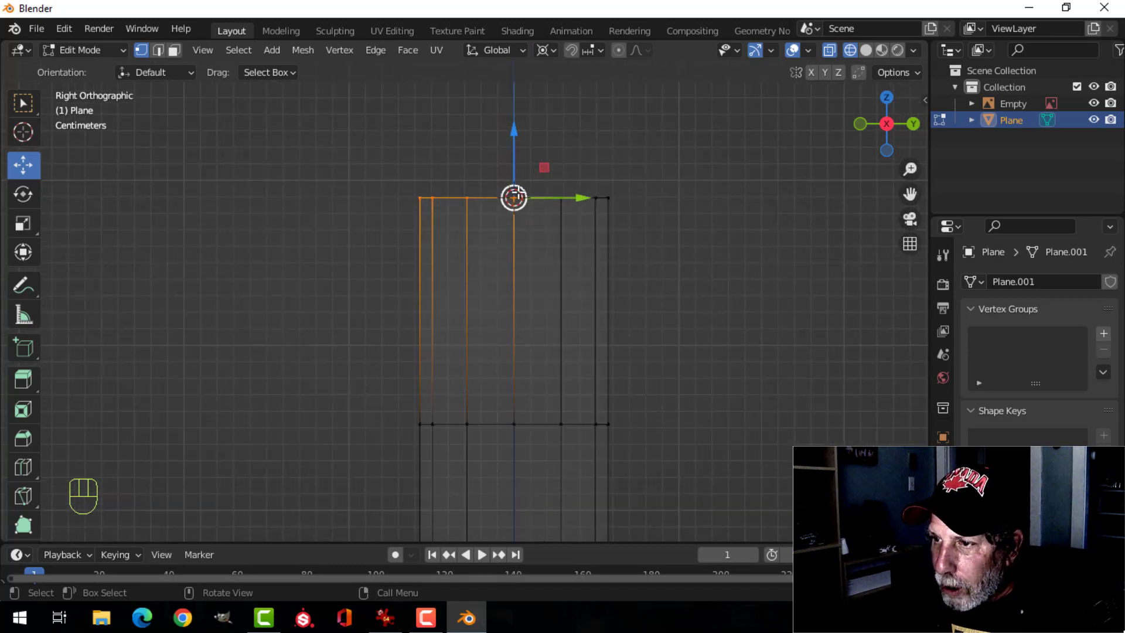
# Step: Shear the selected top vertices downward with an offset of 1 to cut a 45-degree mitre, leaving nothing selected
pyautogui.scroll(-4, 21, 491)
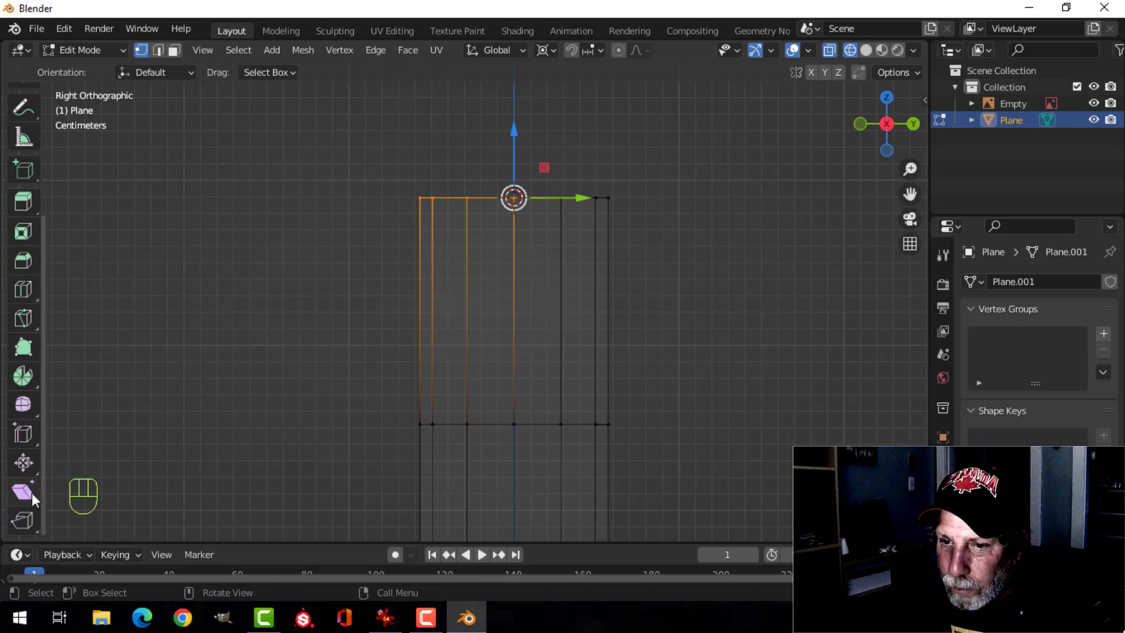
pyautogui.click(23, 491)
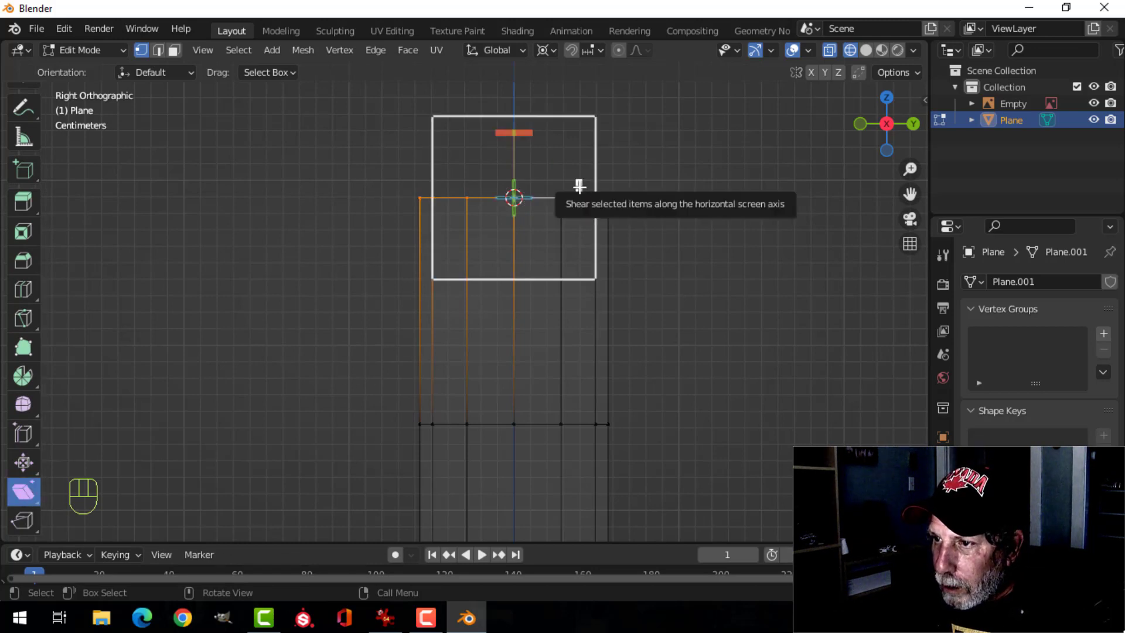
pyautogui.moveTo(578, 182); pyautogui.dragTo(579, 176)
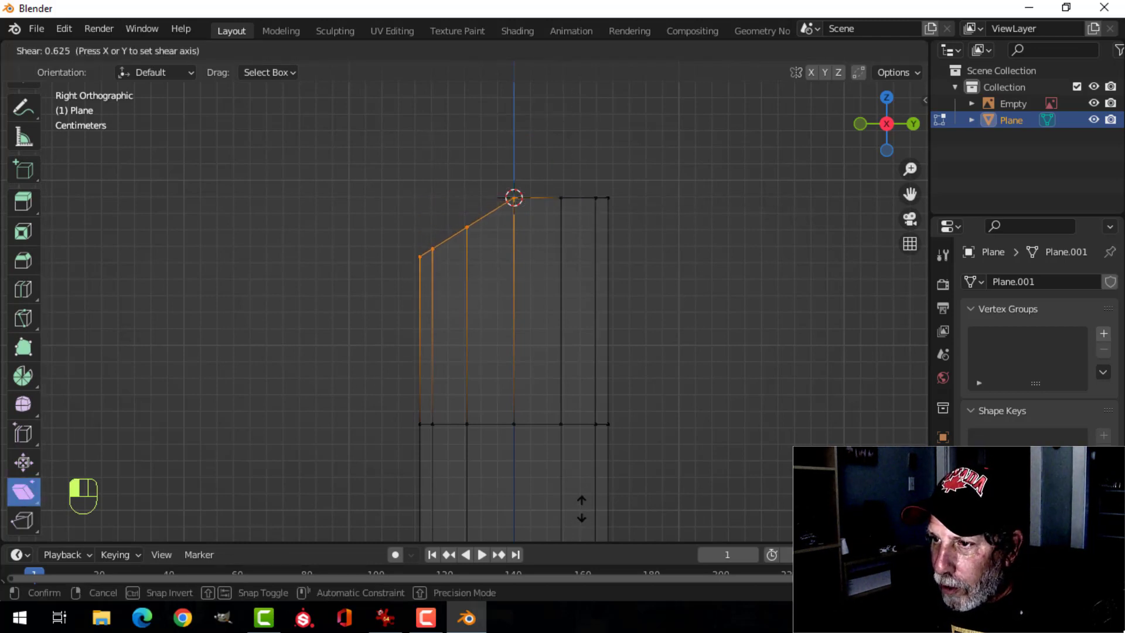
pyautogui.moveTo(585, 433); pyautogui.dragTo(585, 432)
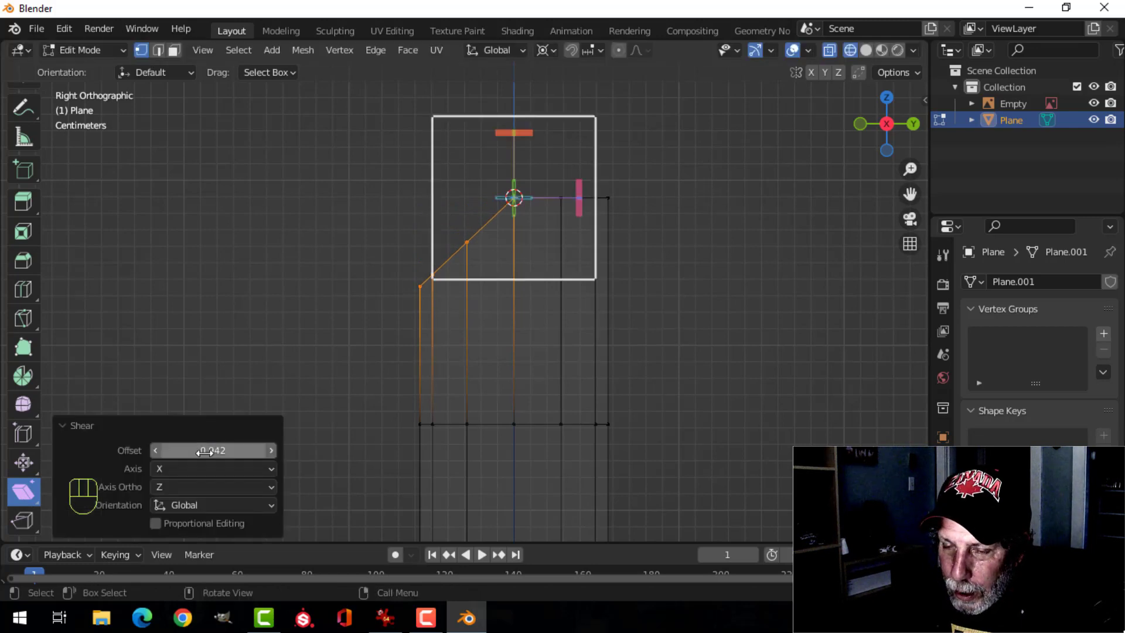
pyautogui.click(235, 450)
pyautogui.write('1')
pyautogui.press('Return')
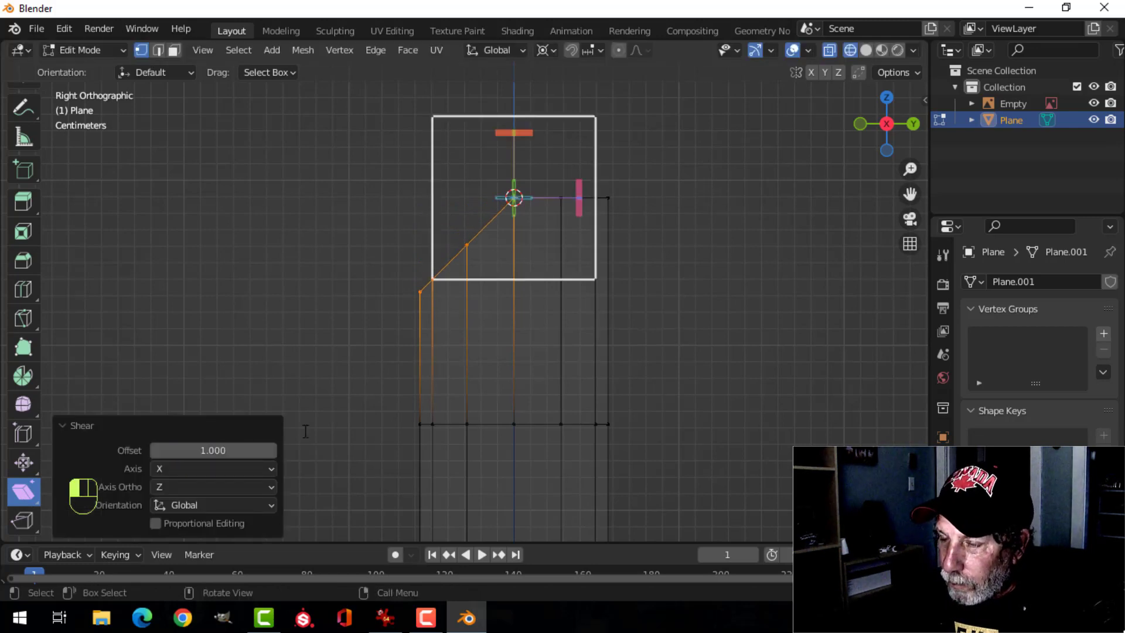
pyautogui.hotkey('alt', 'a')
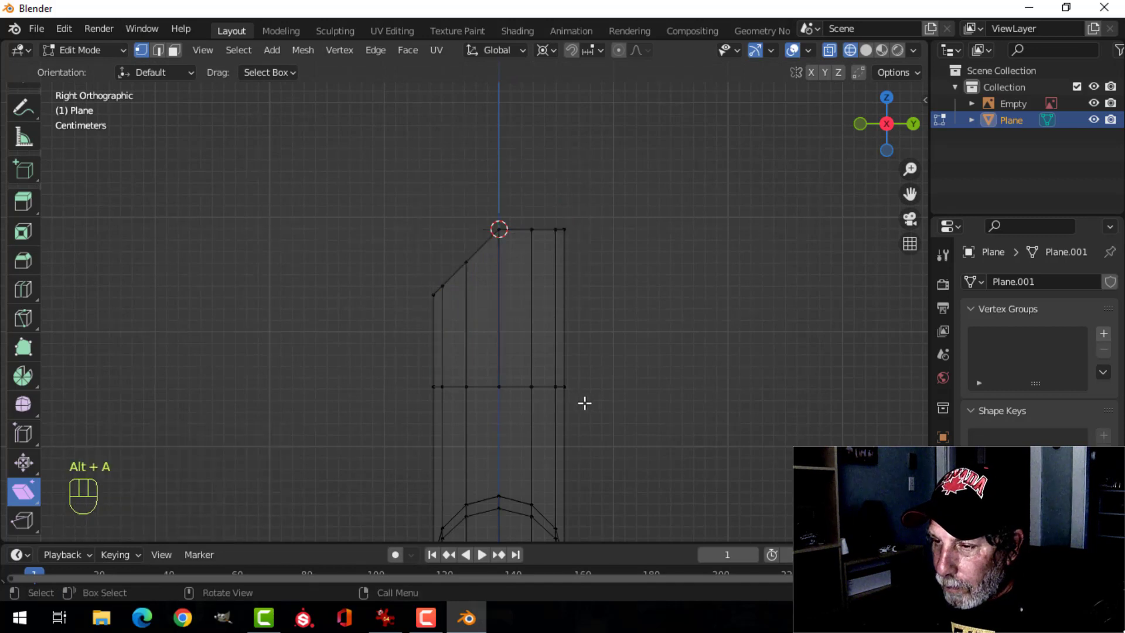
# Step: Select the upright's mitred top section, duplicate it and rotate the copy 180 degrees about Y around the 3D cursor
pyautogui.keyDown('shift'); pyautogui.moveTo(583, 402); pyautogui.dragTo(556, 347, button='middle'); pyautogui.keyUp('shift')
pyautogui.scroll(-1, 560, 326)
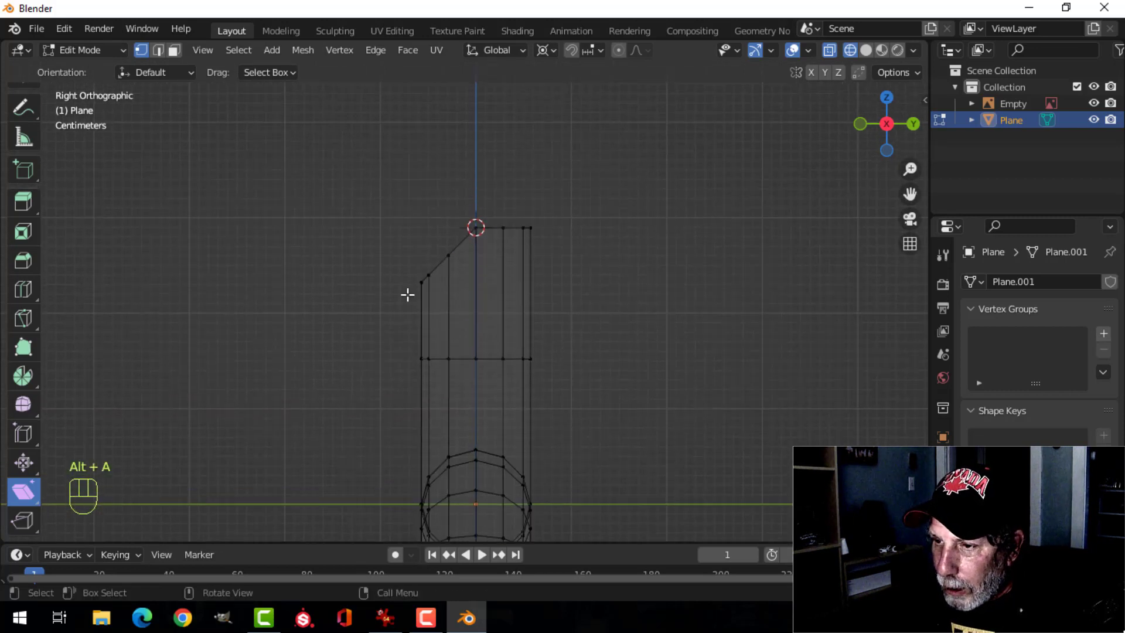
pyautogui.press('b')
pyautogui.moveTo(364, 181); pyautogui.dragTo(603, 383)
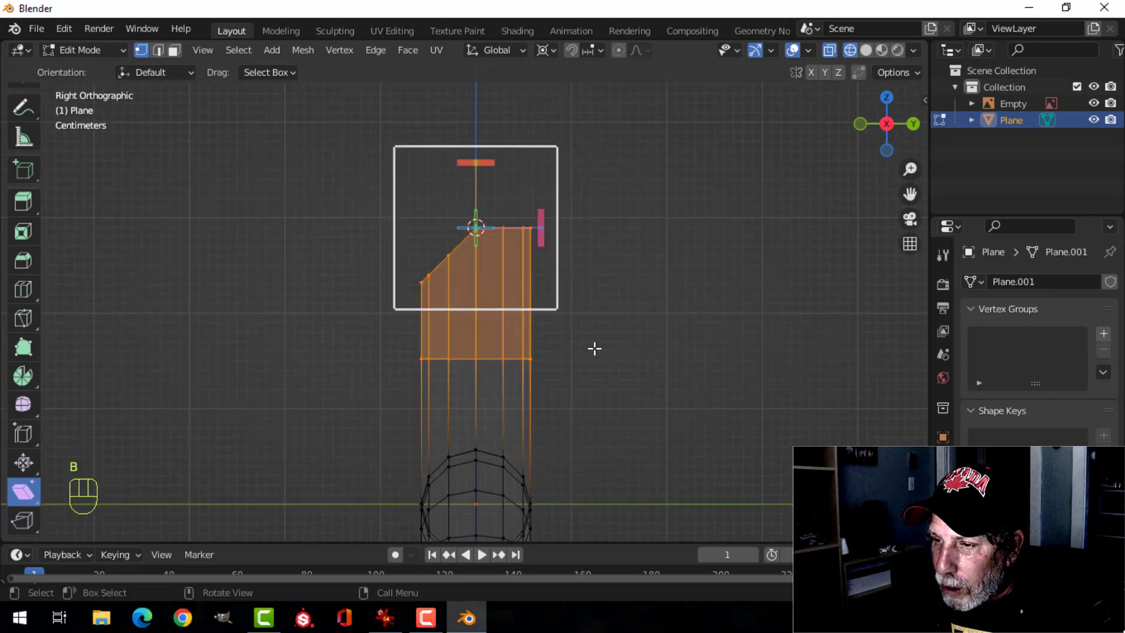
pyautogui.scroll(5, 22, 163)
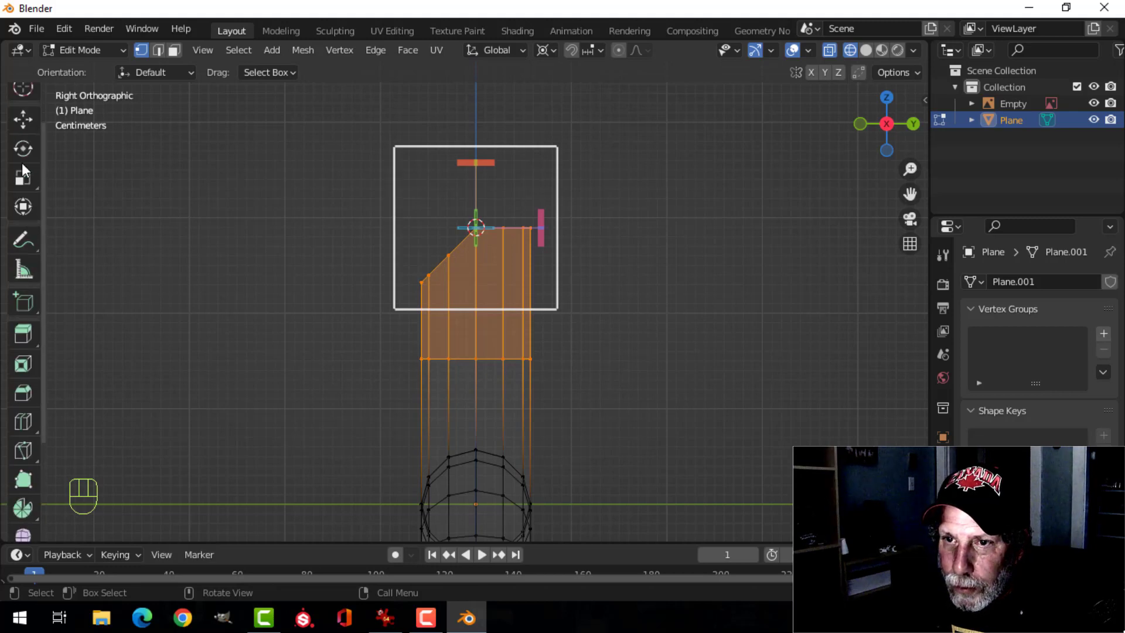
pyautogui.click(23, 153)
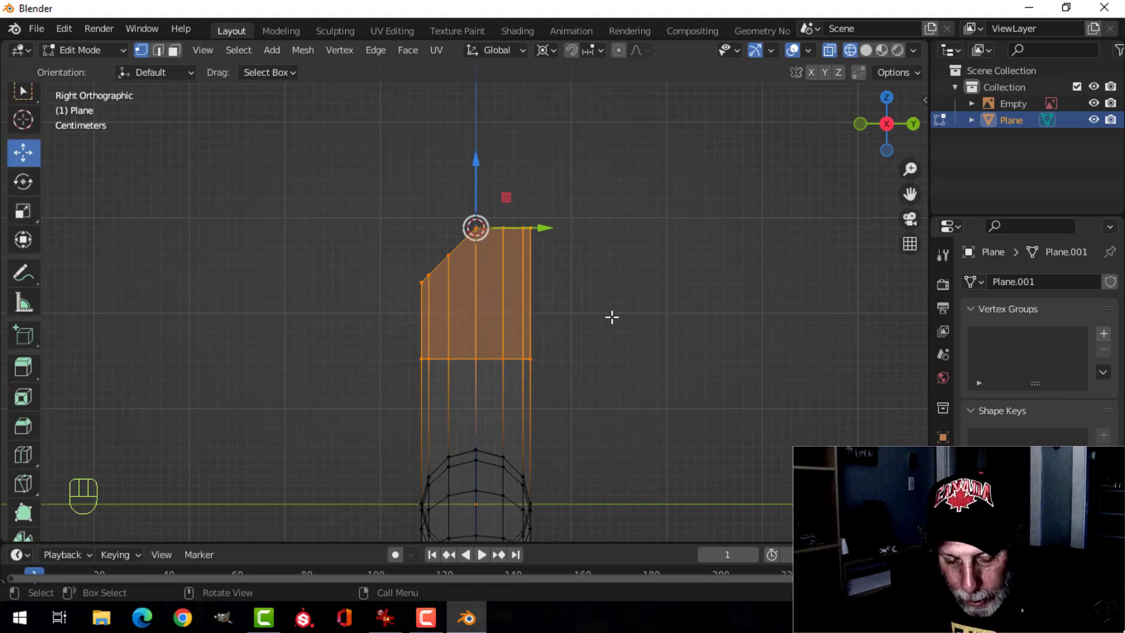
pyautogui.hotkey('shift', 'd')
pyautogui.press('r')
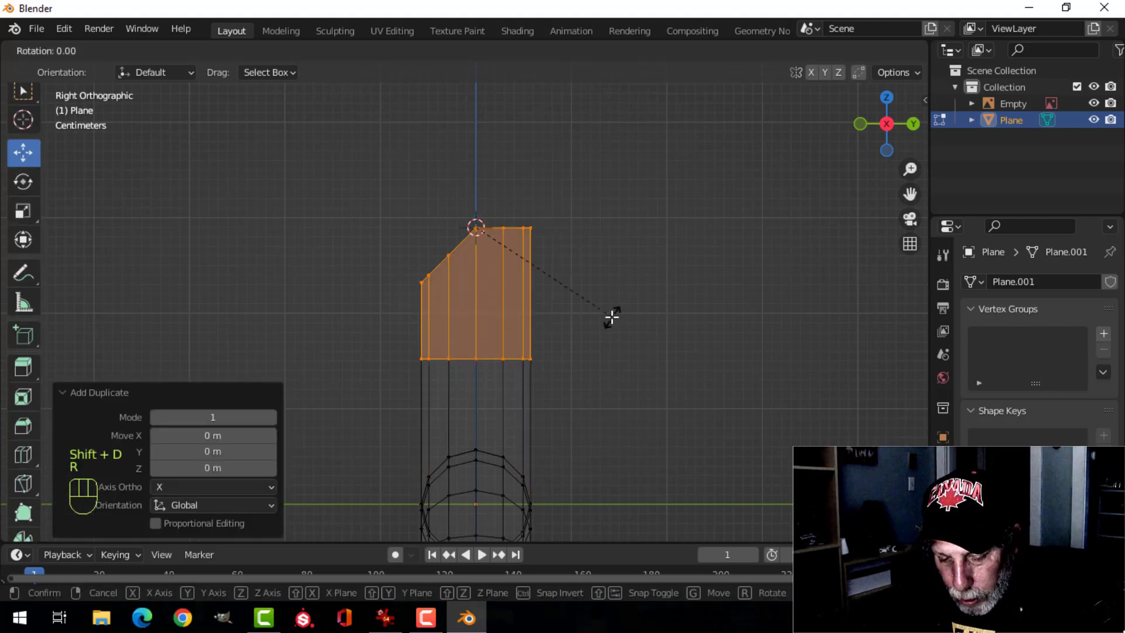
pyautogui.press('y')
pyautogui.press('1')
pyautogui.press('8')
pyautogui.press('0')
pyautogui.click(612, 317)
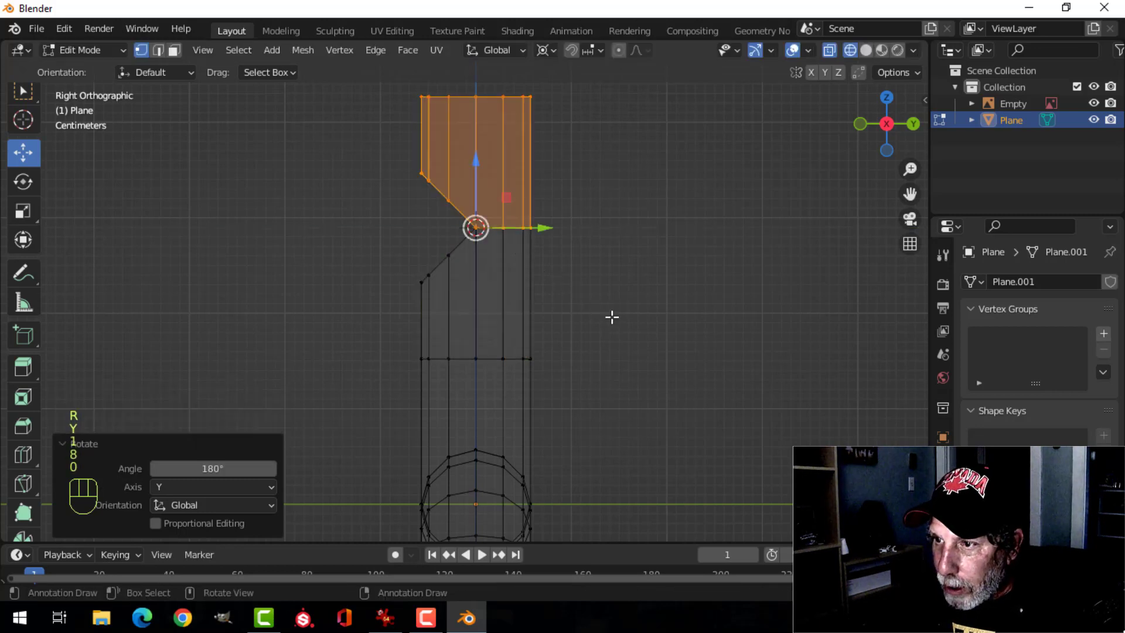
# Step: Select the overlapping vertices where the two mirrored sections meet and merge them by distance
pyautogui.hotkey('alt', 'a')
pyautogui.moveTo(419, 209); pyautogui.dragTo(582, 252)
pyautogui.press('a')
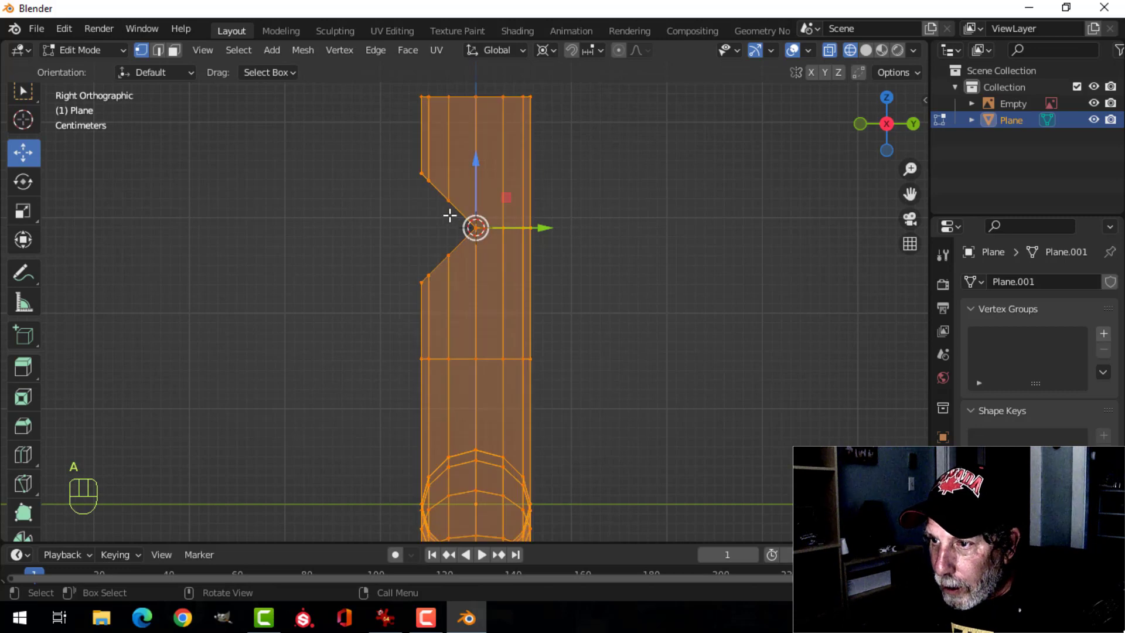
pyautogui.hotkey('alt', 'a')
pyautogui.moveTo(453, 215); pyautogui.dragTo(561, 243)
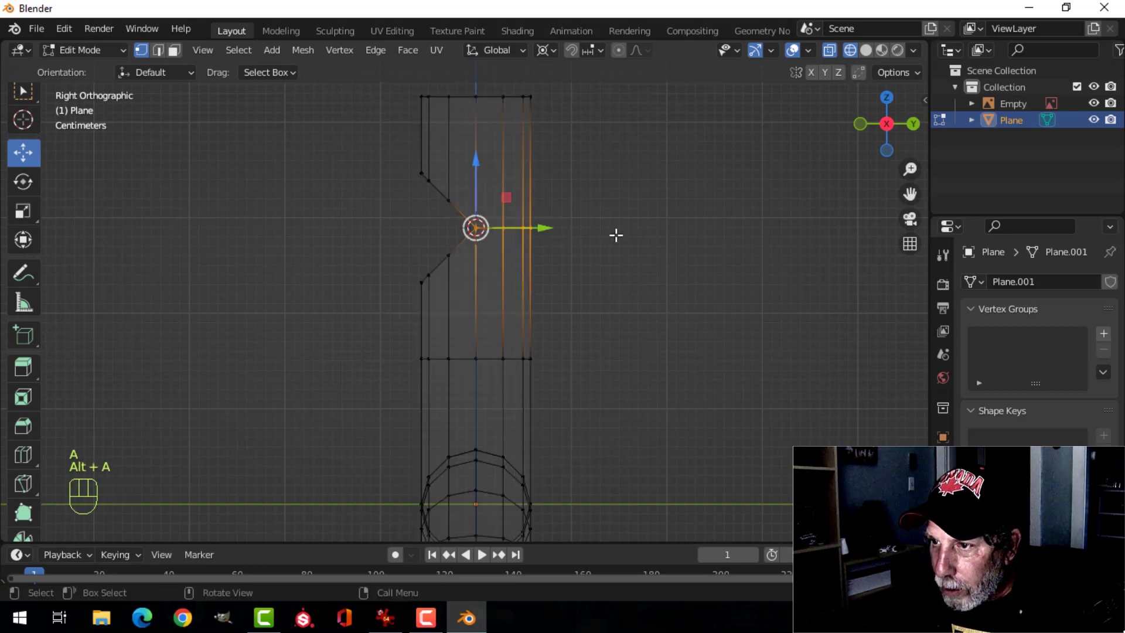
pyautogui.press('m')
pyautogui.click(617, 242)
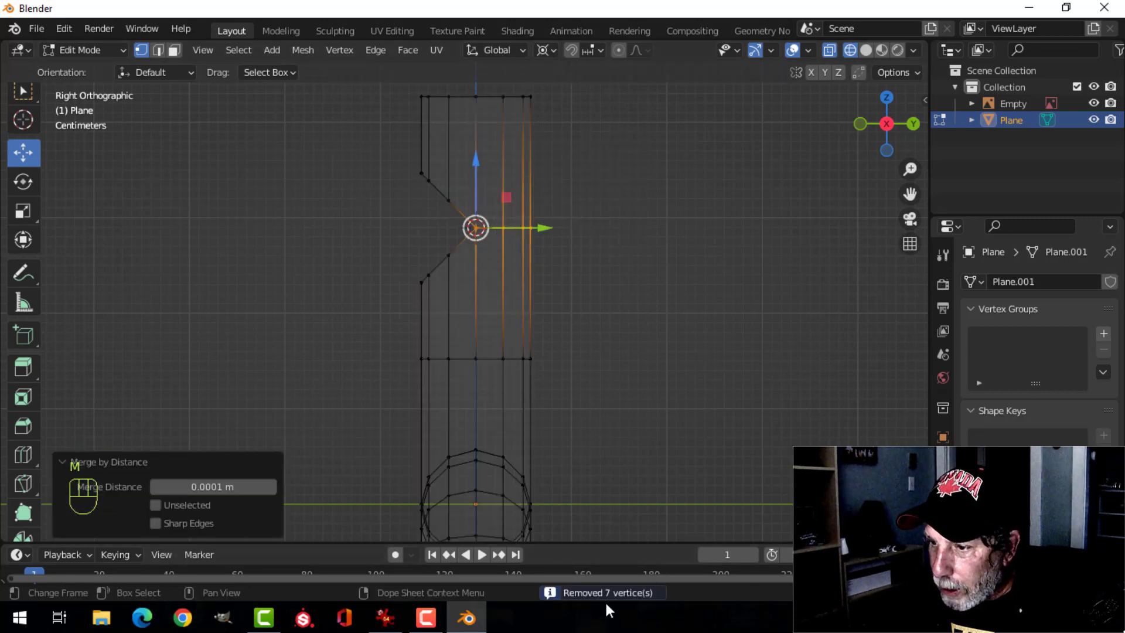
pyautogui.hotkey('alt', 'a')
# Step: Set the pivot to Median Point, select the V-shaped notch's edge loop and extrude it about 0.12 m along negative Y
pyautogui.click(553, 51)
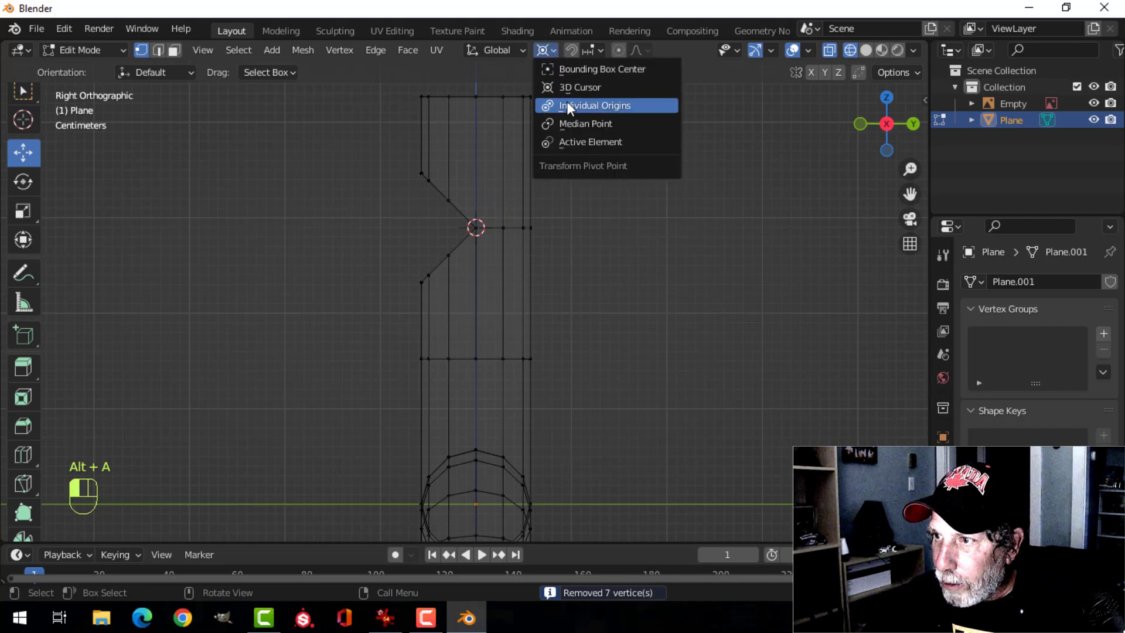
pyautogui.click(575, 123)
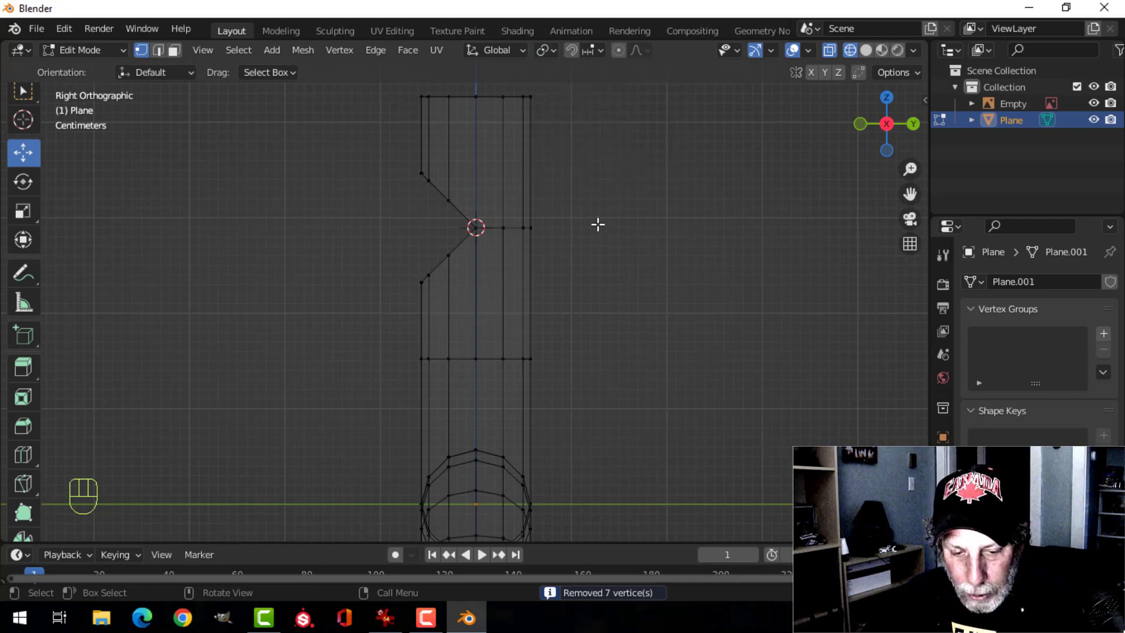
pyautogui.keyDown('alt'); pyautogui.keyDown('shift'); pyautogui.click(457, 209); pyautogui.keyUp('shift'); pyautogui.keyUp('alt')
pyautogui.scroll(-1, 554, 245)
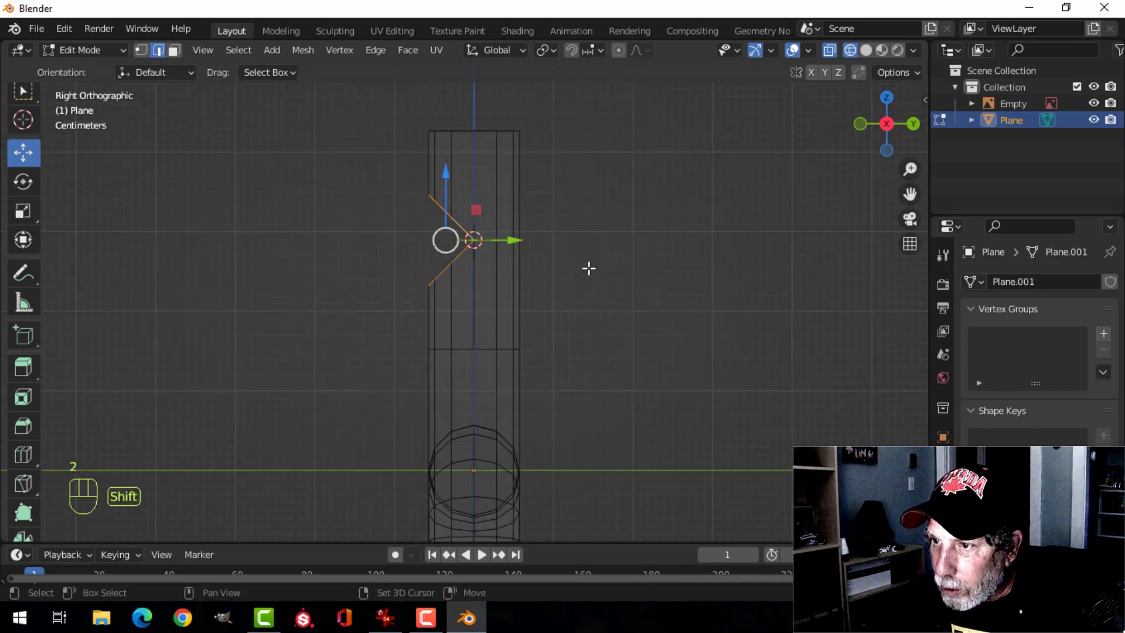
pyautogui.keyDown('shift'); pyautogui.moveTo(588, 268); pyautogui.dragTo(619, 279, button='middle'); pyautogui.keyUp('shift')
pyautogui.press('e')
pyautogui.rightClick(583, 268)
pyautogui.moveTo(523, 256); pyautogui.dragTo(433, 261)
# Step: Flatten the side branch's open end by scaling it to 0 along Y, and view the joint in solid shading
pyautogui.press('s')
pyautogui.press('y')
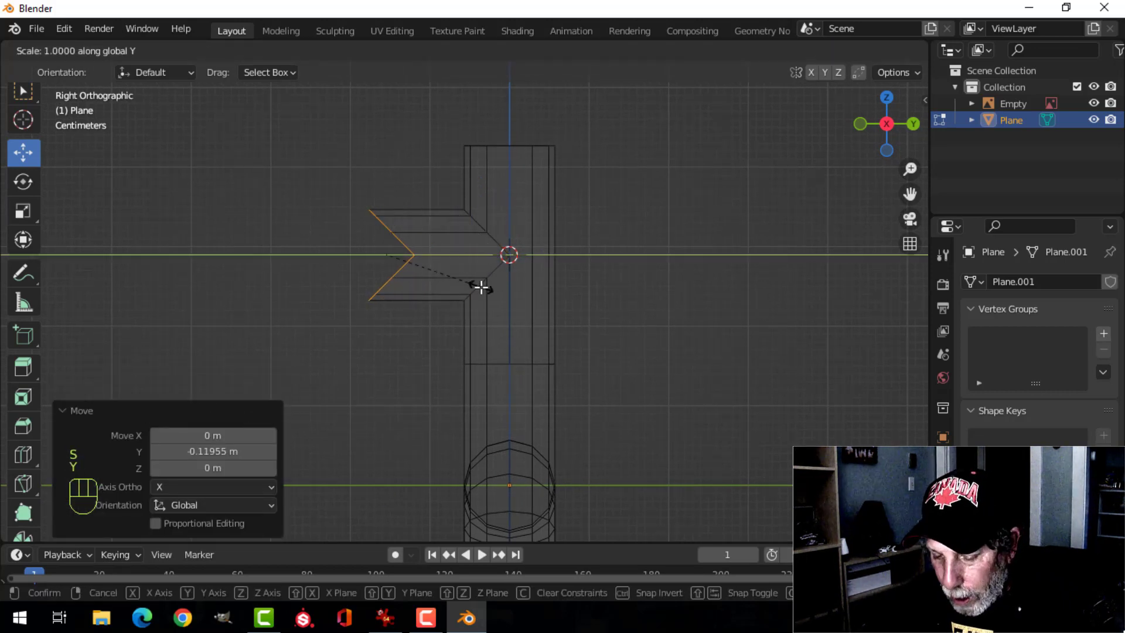
pyautogui.press('0')
pyautogui.click(481, 287)
pyautogui.press('z')
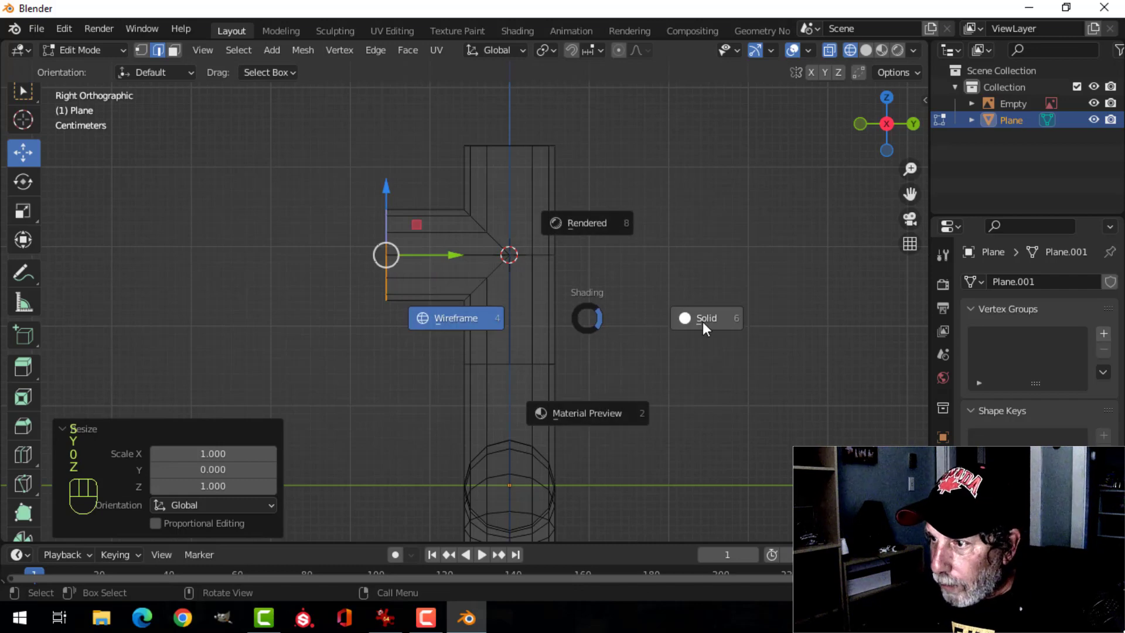
pyautogui.click(702, 321)
pyautogui.moveTo(560, 331)
pyautogui.mouseDown(button='middle')
pyautogui.moveTo(573, 360)
pyautogui.moveTo(723, 352)
pyautogui.moveTo(545, 322)
pyautogui.mouseUp(button='middle')
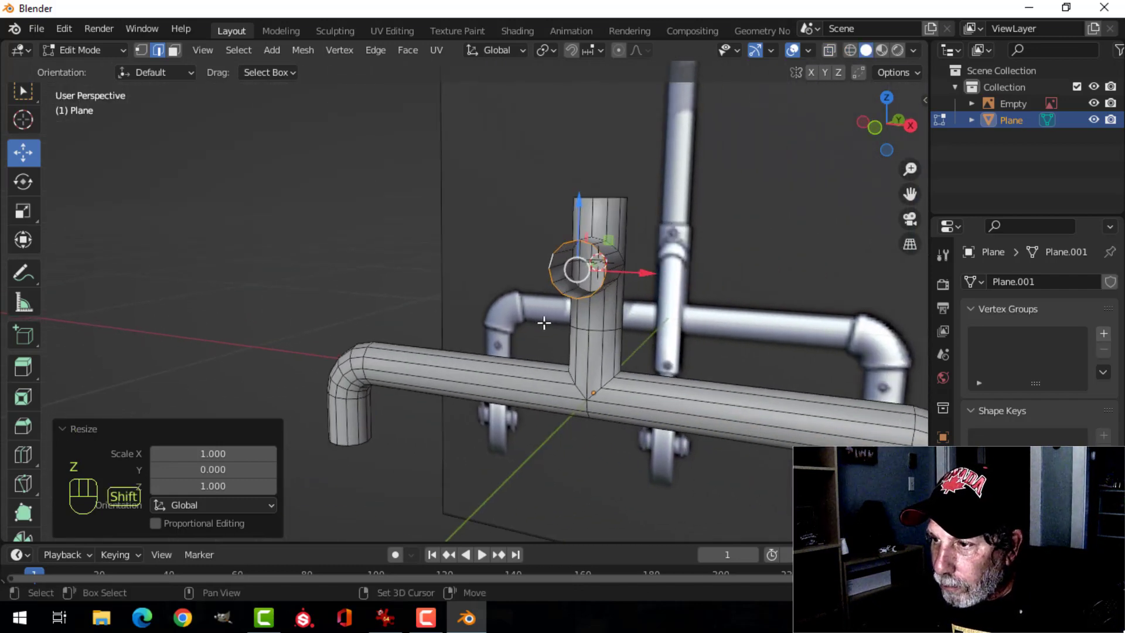
# Step: In a wireframe front view, select the upright's upper section with its side branch and lower it along Z toward the reference collar
pyautogui.press('KP_1')
pyautogui.scroll(3, 549, 322)
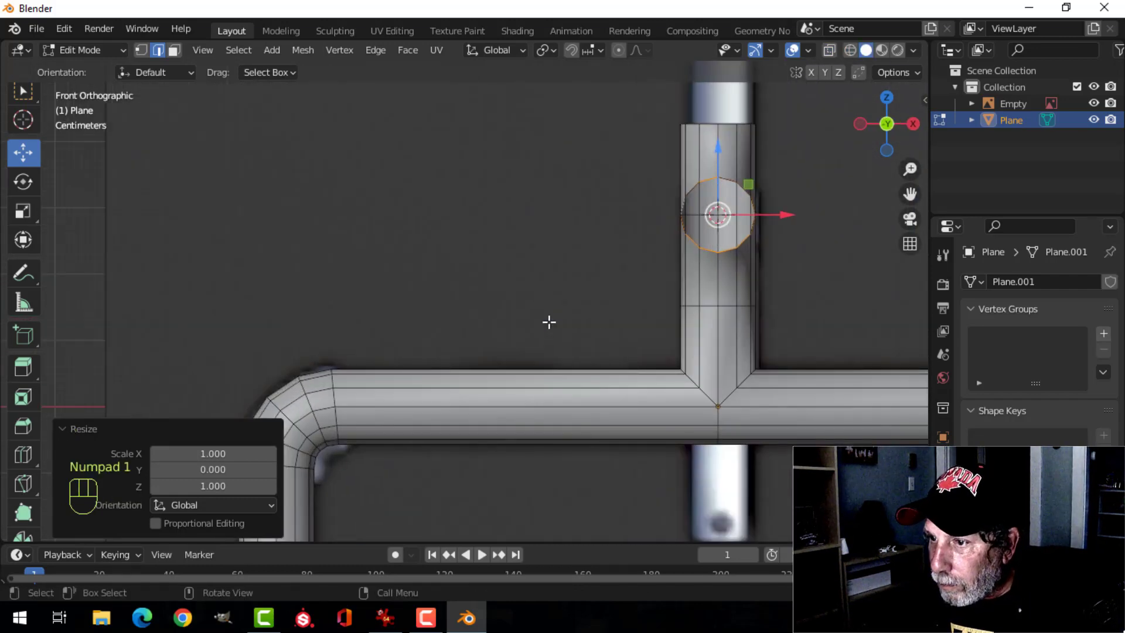
pyautogui.press('z')
pyautogui.click(400, 328)
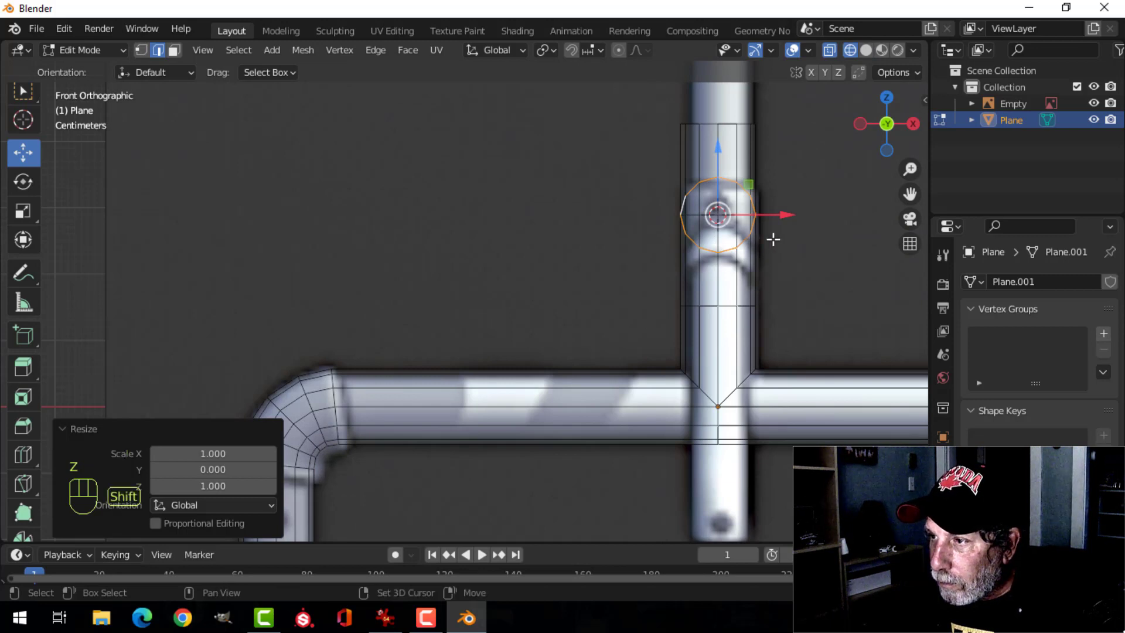
pyautogui.keyDown('shift'); pyautogui.moveTo(773, 239); pyautogui.dragTo(600, 264, button='middle'); pyautogui.keyUp('shift')
pyautogui.hotkey('alt', 'a')
pyautogui.press('b')
pyautogui.moveTo(487, 129); pyautogui.dragTo(639, 308)
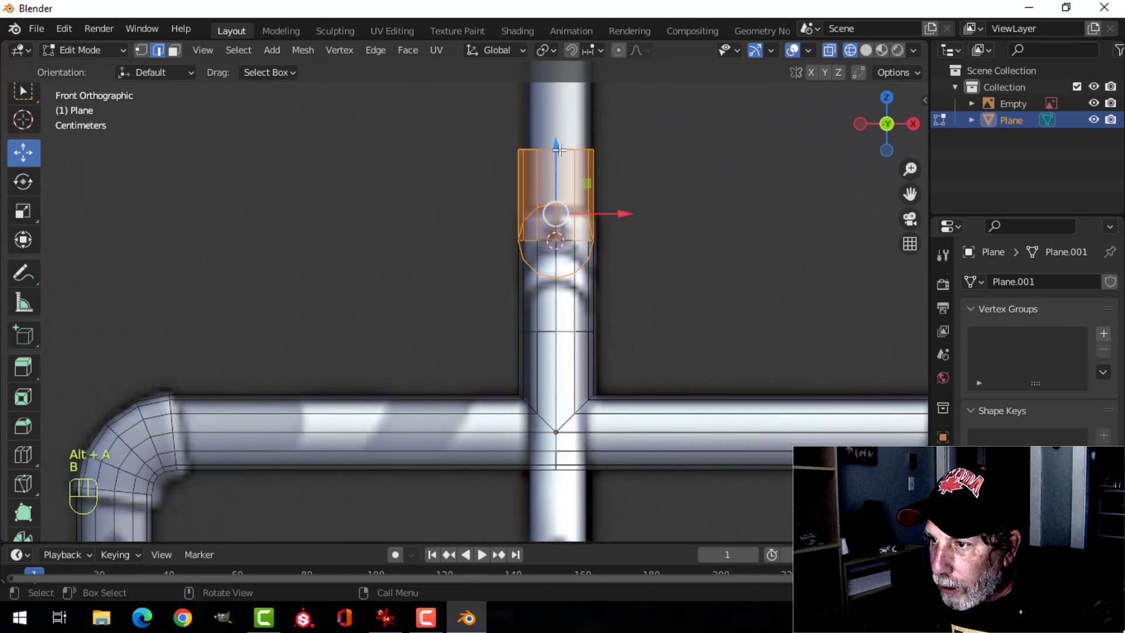
pyautogui.moveTo(559, 150); pyautogui.dragTo(570, 202)
pyautogui.hotkey('alt', 'a')
# Step: Select the upright's horizontal edge loop below the side branch and lower it slightly along Z
pyautogui.keyDown('shift'); pyautogui.moveTo(660, 349); pyautogui.dragTo(549, 316, button='middle'); pyautogui.keyUp('shift')
pyautogui.keyDown('alt'); pyautogui.keyDown('shift'); pyautogui.click(528, 306); pyautogui.keyUp('shift'); pyautogui.keyUp('alt')
pyautogui.moveTo(511, 258); pyautogui.dragTo(517, 278)
pyautogui.hotkey('alt', 'a')
# Step: Examine the base tubing and side branch in solid shading from several angles against the reference image
pyautogui.scroll(-3, 646, 314)
pyautogui.press('z')
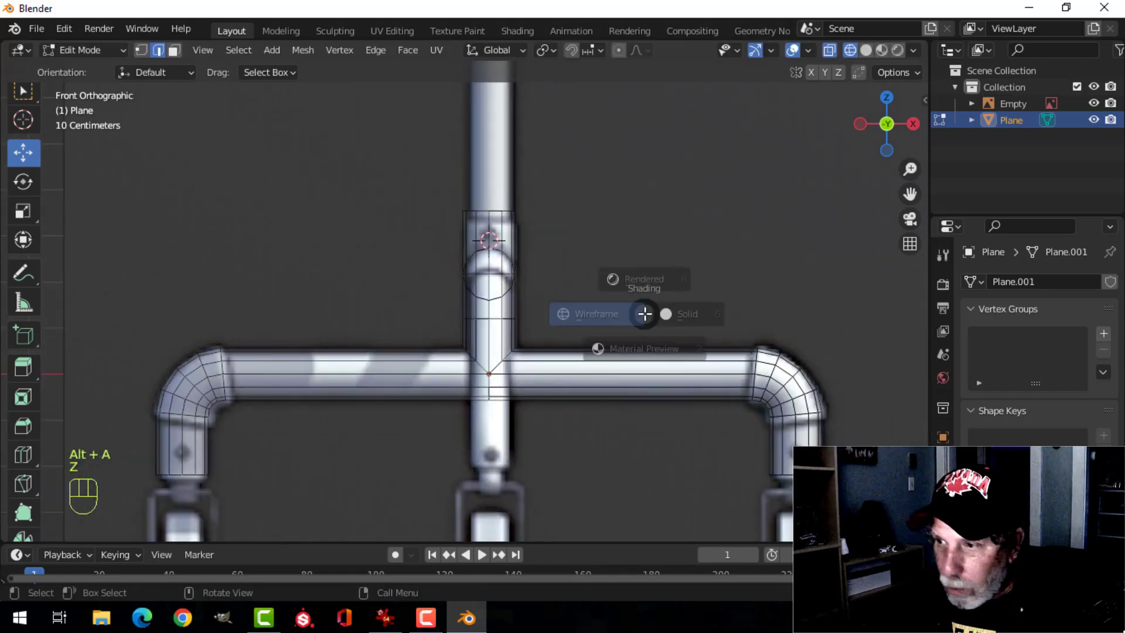
pyautogui.click(747, 314)
pyautogui.scroll(-2, 635, 289)
pyautogui.moveTo(635, 289)
pyautogui.mouseDown(button='middle')
pyautogui.moveTo(492, 322)
pyautogui.moveTo(478, 313)
pyautogui.moveTo(485, 301)
pyautogui.moveTo(500, 319)
pyautogui.moveTo(506, 298)
pyautogui.moveTo(486, 304)
pyautogui.moveTo(499, 302)
pyautogui.mouseUp(button='middle')
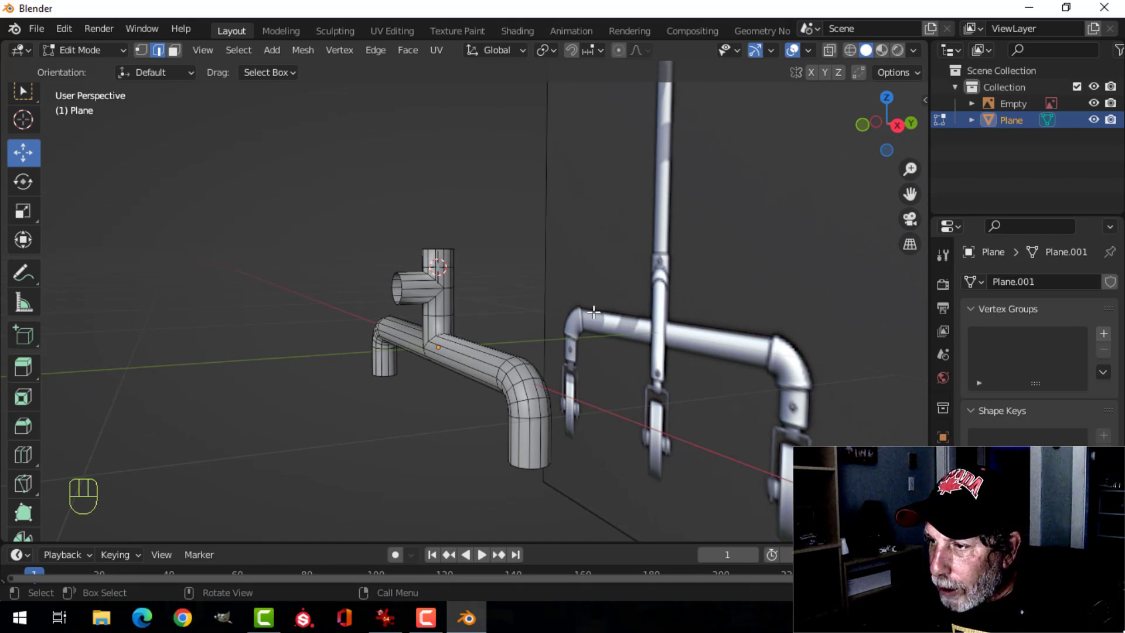
pyautogui.scroll(-3, 559, 285)
pyautogui.moveTo(477, 319); pyautogui.dragTo(453, 307, button='middle')
pyautogui.scroll(3, 611, 353)
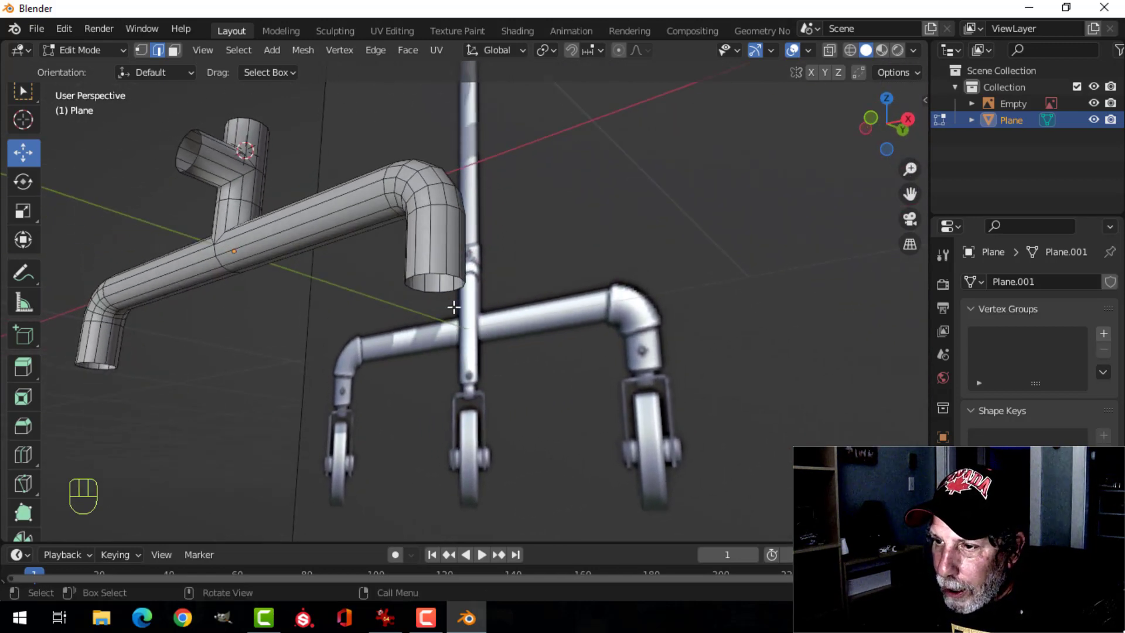
# Step: Select the edge loops of all four open pipe ends: both base legs, the side branch and the upright's top
pyautogui.keyDown('alt'); pyautogui.click(443, 274); pyautogui.keyUp('alt')
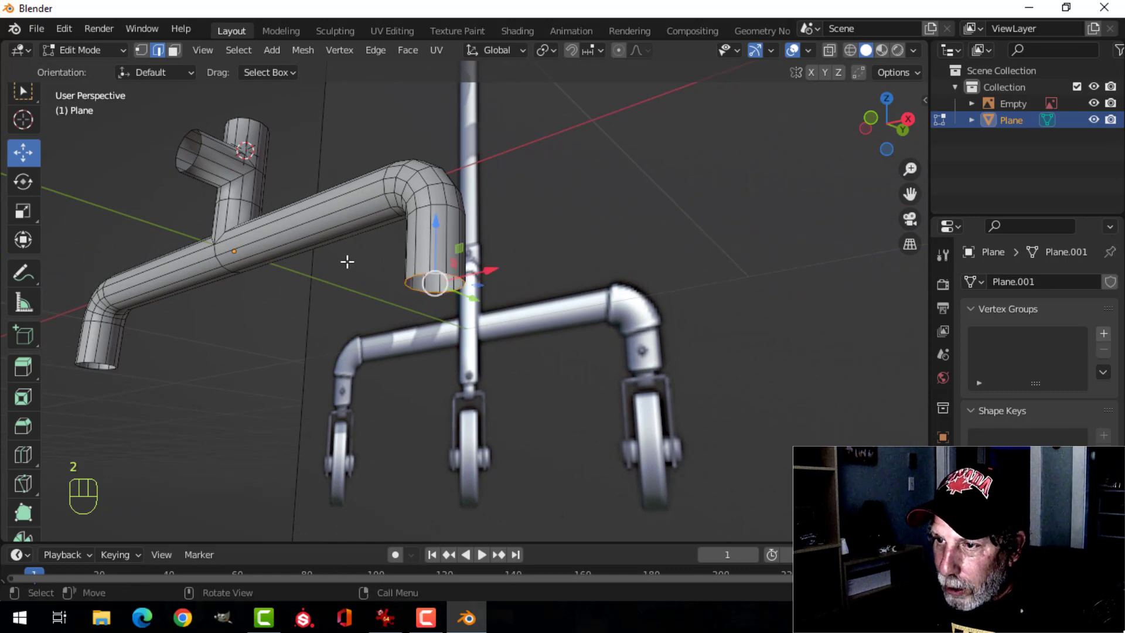
pyautogui.moveTo(347, 258); pyautogui.dragTo(548, 384, button='middle')
pyautogui.moveTo(546, 316); pyautogui.dragTo(502, 327, button='middle')
pyautogui.keyDown('alt'); pyautogui.keyDown('shift'); pyautogui.click(440, 298); pyautogui.keyUp('shift'); pyautogui.keyUp('alt')
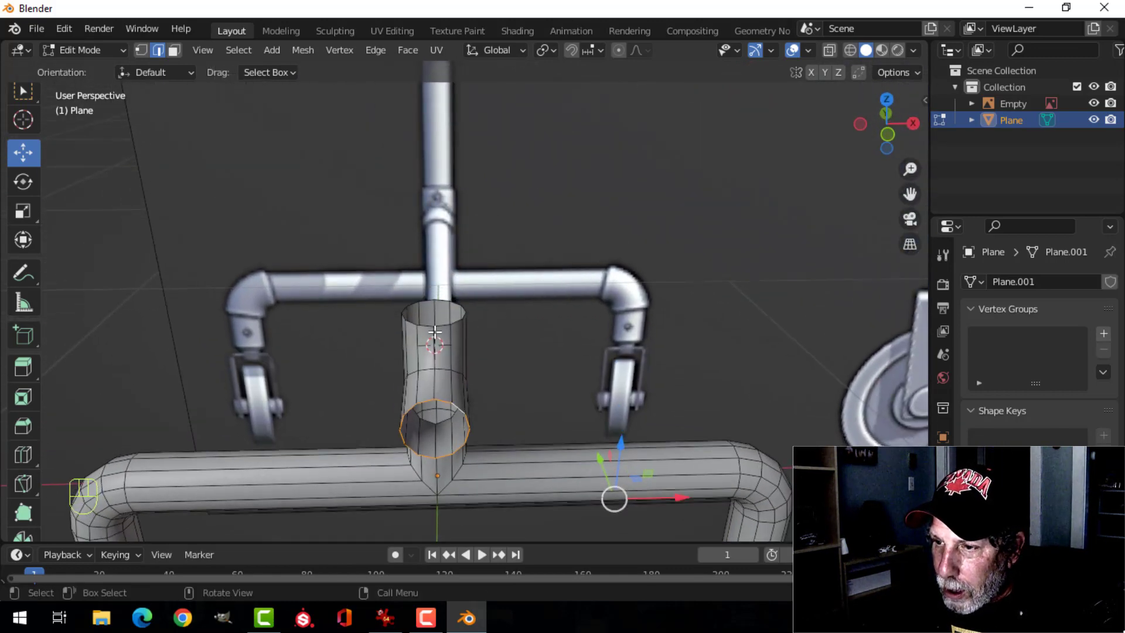
pyautogui.keyDown('alt'); pyautogui.keyDown('shift'); pyautogui.click(438, 328); pyautogui.keyUp('shift'); pyautogui.keyUp('alt')
pyautogui.keyDown('shift'); pyautogui.moveTo(270, 420); pyautogui.dragTo(545, 334, button='middle'); pyautogui.keyUp('shift')
pyautogui.keyDown('alt'); pyautogui.keyDown('shift'); pyautogui.click(270, 386); pyautogui.keyUp('shift'); pyautogui.keyUp('alt')
pyautogui.scroll(3, 577, 206)
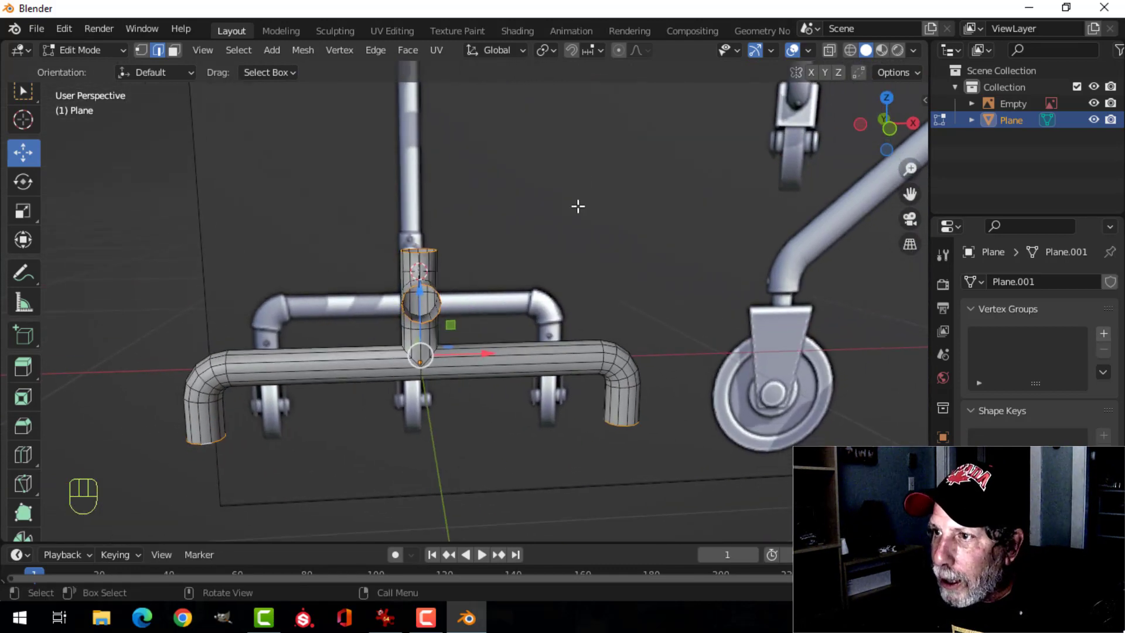
# Step: Set the pivot to individual origins, extrude the four pipe-end loops in place and scale them inward to about 0.63
pyautogui.click(554, 52)
pyautogui.click(564, 105)
pyautogui.moveTo(564, 109); pyautogui.dragTo(597, 300, button='middle')
pyautogui.scroll(2, 514, 320)
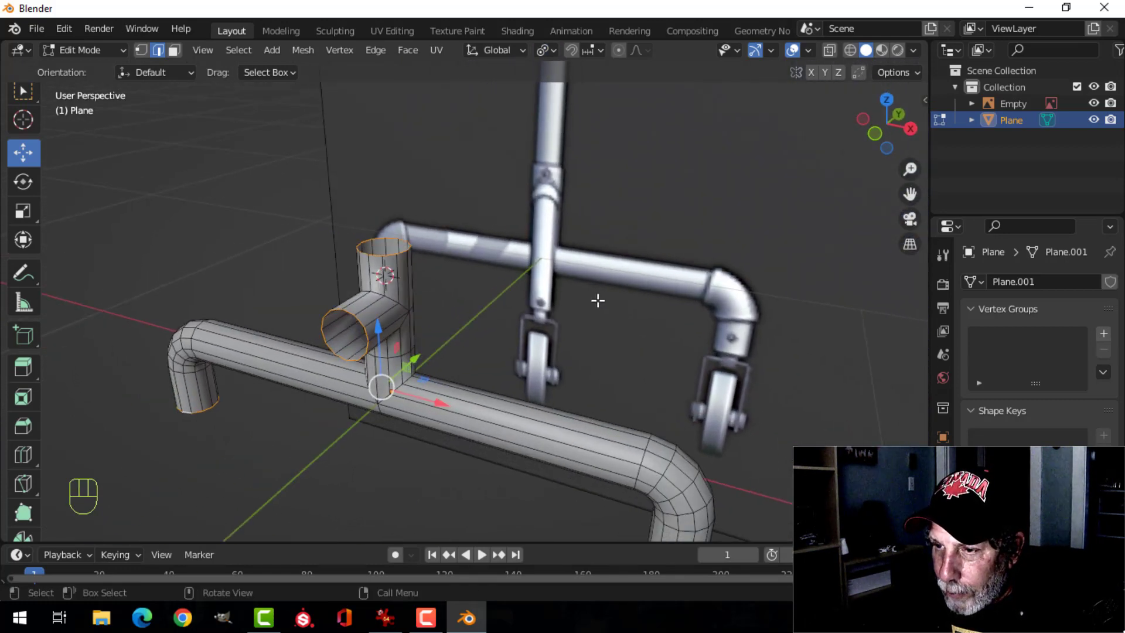
pyautogui.press('e')
pyautogui.rightClick(598, 301)
pyautogui.press('s')
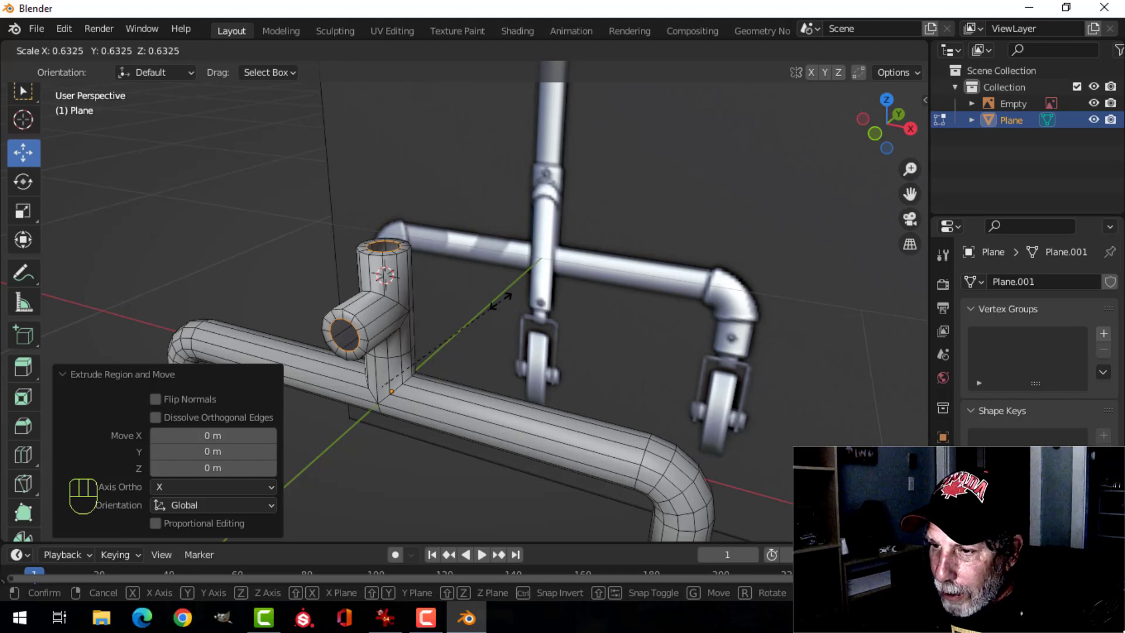
pyautogui.click(501, 302)
pyautogui.scroll(-3, 516, 319)
pyautogui.moveTo(529, 334); pyautogui.dragTo(619, 205, button='middle')
pyautogui.hotkey('ctrl', 'z')
pyautogui.hotkey('ctrl', 'z')
# Step: Select only the inner rim edge loops at the open ends of both base legs
pyautogui.hotkey('alt', 'a')
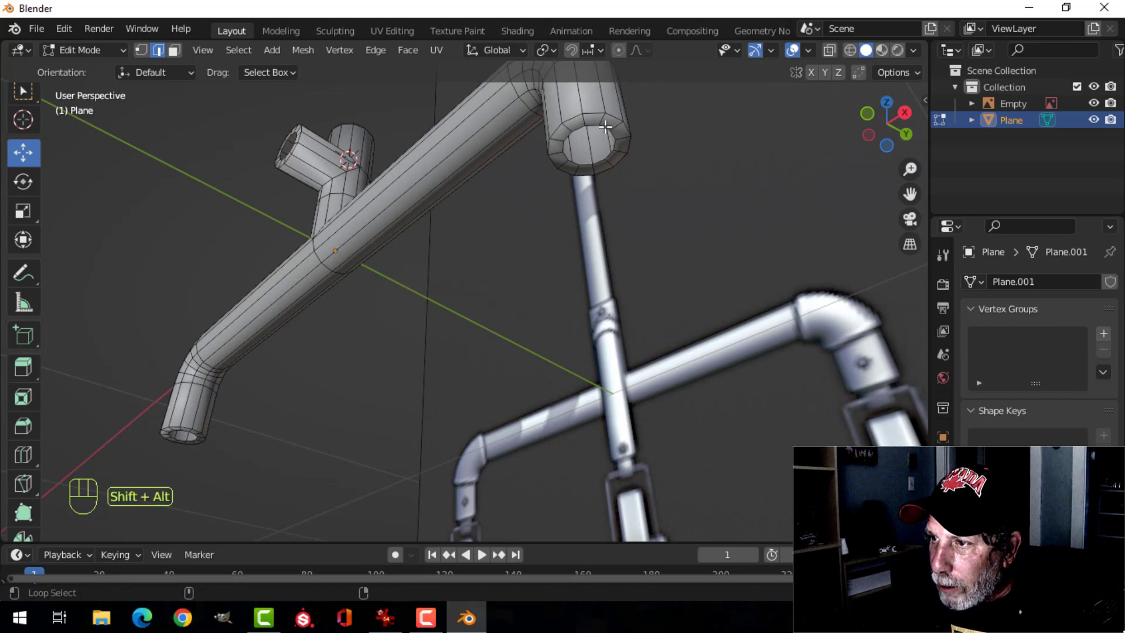
pyautogui.keyDown('alt'); pyautogui.keyDown('shift'); pyautogui.click(610, 133); pyautogui.keyUp('shift'); pyautogui.keyUp('alt')
pyautogui.scroll(-3, 469, 261)
pyautogui.keyDown('shift'); pyautogui.moveTo(469, 261); pyautogui.dragTo(721, 252, button='middle'); pyautogui.keyUp('shift')
pyautogui.scroll(3, 723, 328)
pyautogui.keyDown('shift'); pyautogui.moveTo(726, 336); pyautogui.dragTo(570, 298, button='middle'); pyautogui.keyUp('shift')
pyautogui.keyDown('alt'); pyautogui.keyDown('shift'); pyautogui.click(555, 289); pyautogui.keyUp('shift'); pyautogui.keyUp('alt')
pyautogui.scroll(-3, 633, 306)
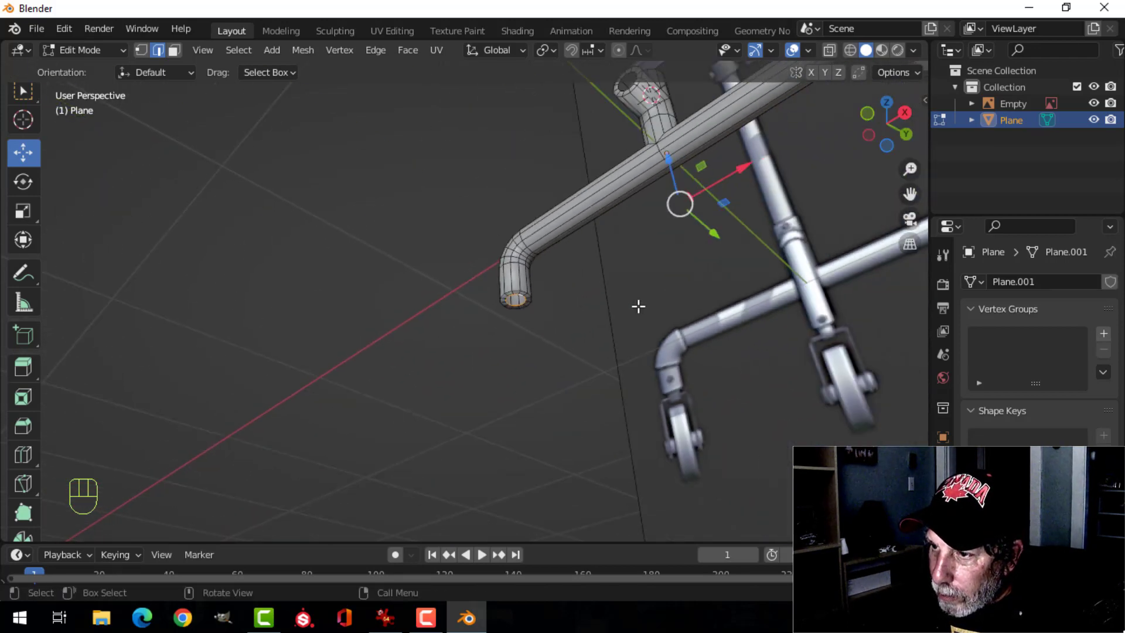
pyautogui.keyDown('shift'); pyautogui.moveTo(668, 305); pyautogui.dragTo(463, 279, button='middle'); pyautogui.keyUp('shift')
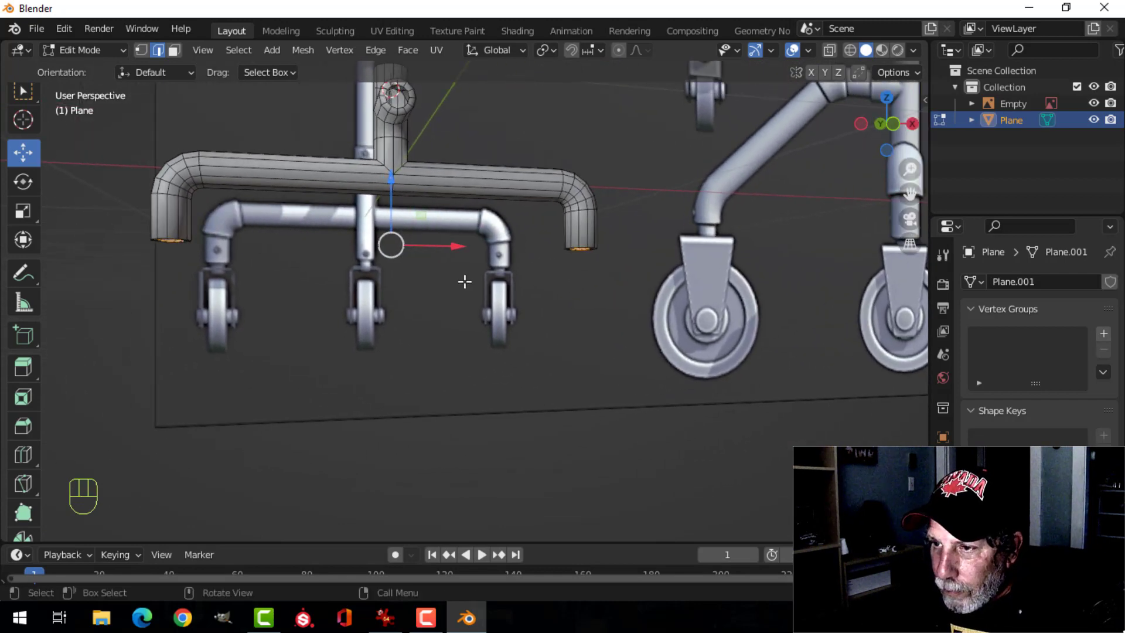
# Step: Extrude both inner leg loops, lower them about 0.089 m on Z and raise them 0.032 m to match the front reference
pyautogui.press('e')
pyautogui.rightClick(463, 278)
pyautogui.moveTo(396, 179); pyautogui.dragTo(417, 212)
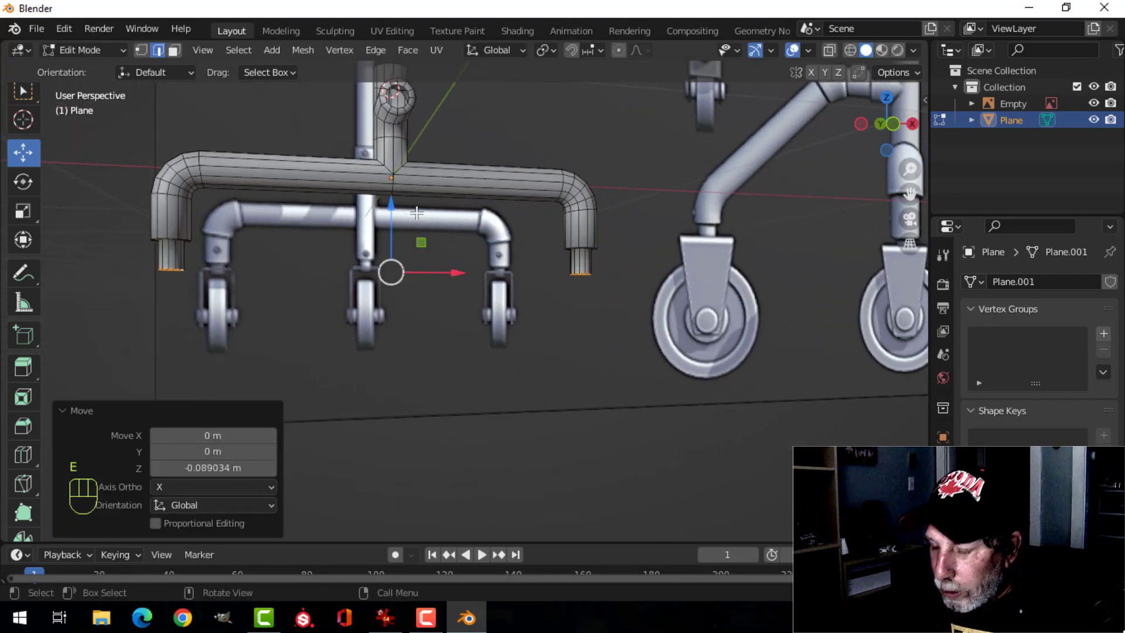
pyautogui.press('KP_1')
pyautogui.scroll(2, 603, 287)
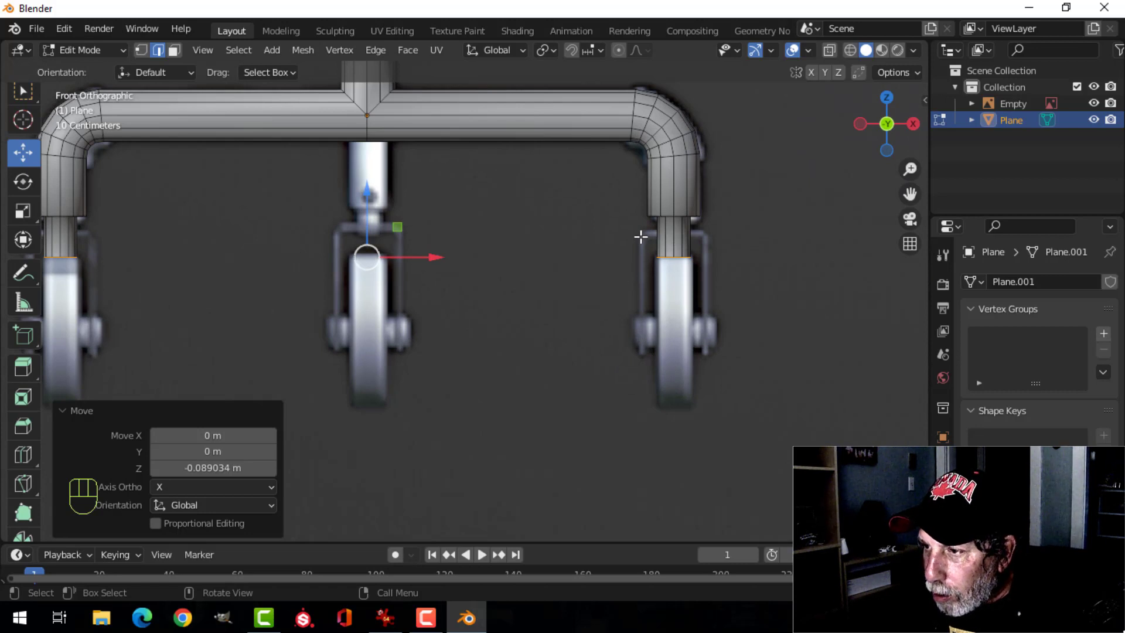
pyautogui.moveTo(364, 202); pyautogui.dragTo(365, 179)
# Step: Fill the open lower ends of both narrow leg stubs with faces
pyautogui.moveTo(522, 209); pyautogui.dragTo(421, 234, button='middle')
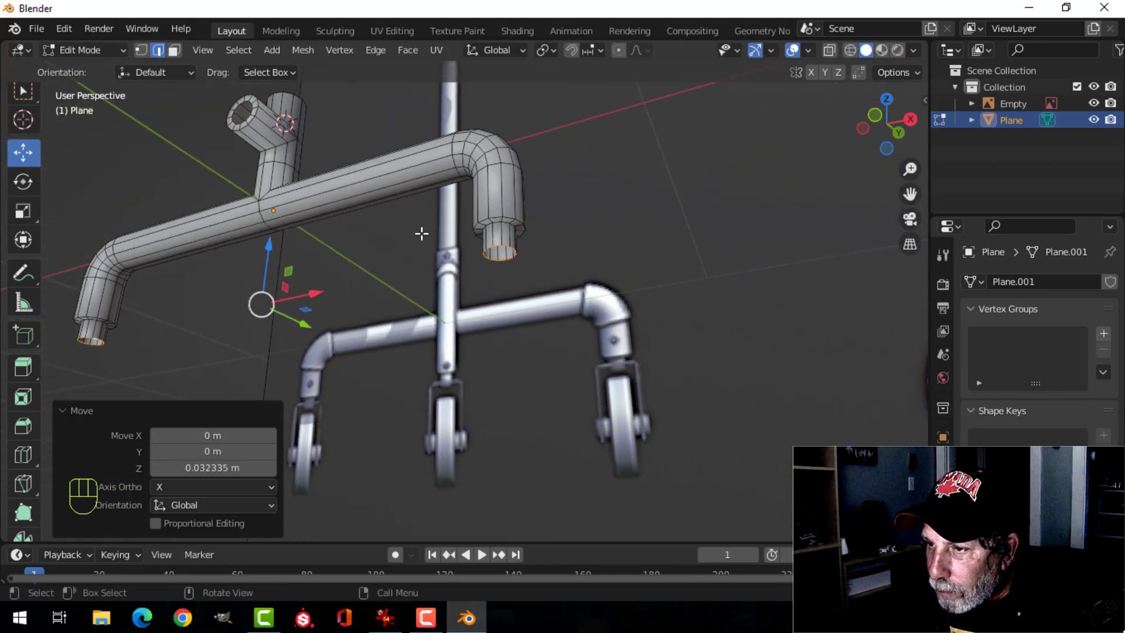
pyautogui.scroll(2, 446, 233)
pyautogui.moveTo(650, 244); pyautogui.dragTo(586, 209, button='middle')
pyautogui.hotkey('alt', 'a')
pyautogui.keyDown('alt'); pyautogui.click(530, 194); pyautogui.keyUp('alt')
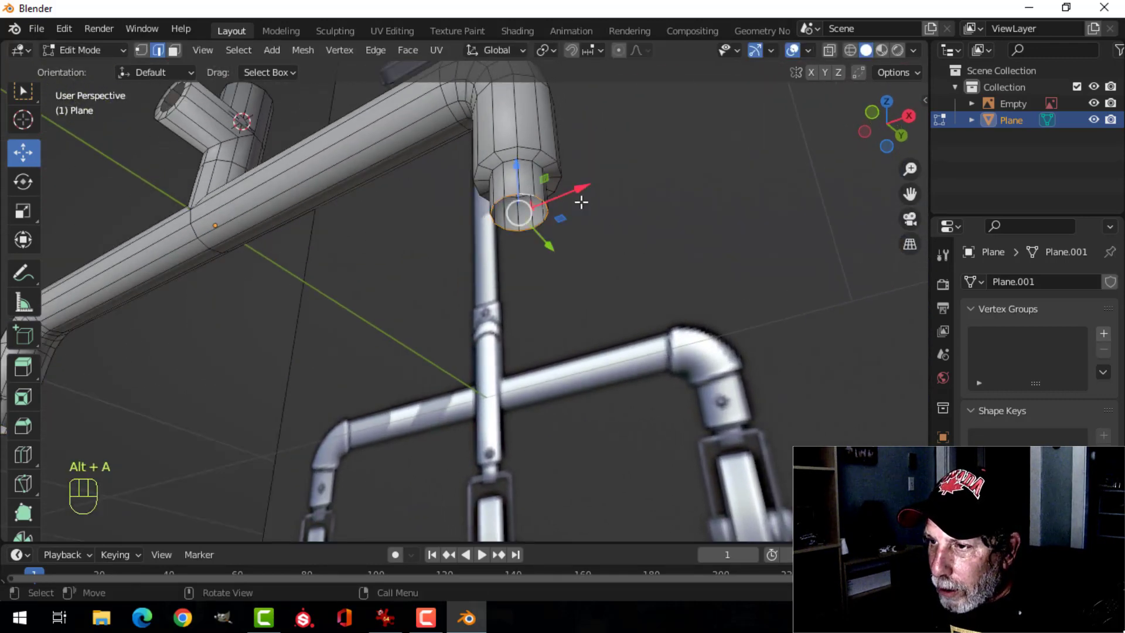
pyautogui.press('f')
pyautogui.hotkey('alt', 'a')
pyautogui.keyDown('shift'); pyautogui.moveTo(297, 285); pyautogui.dragTo(545, 273, button='middle'); pyautogui.keyUp('shift')
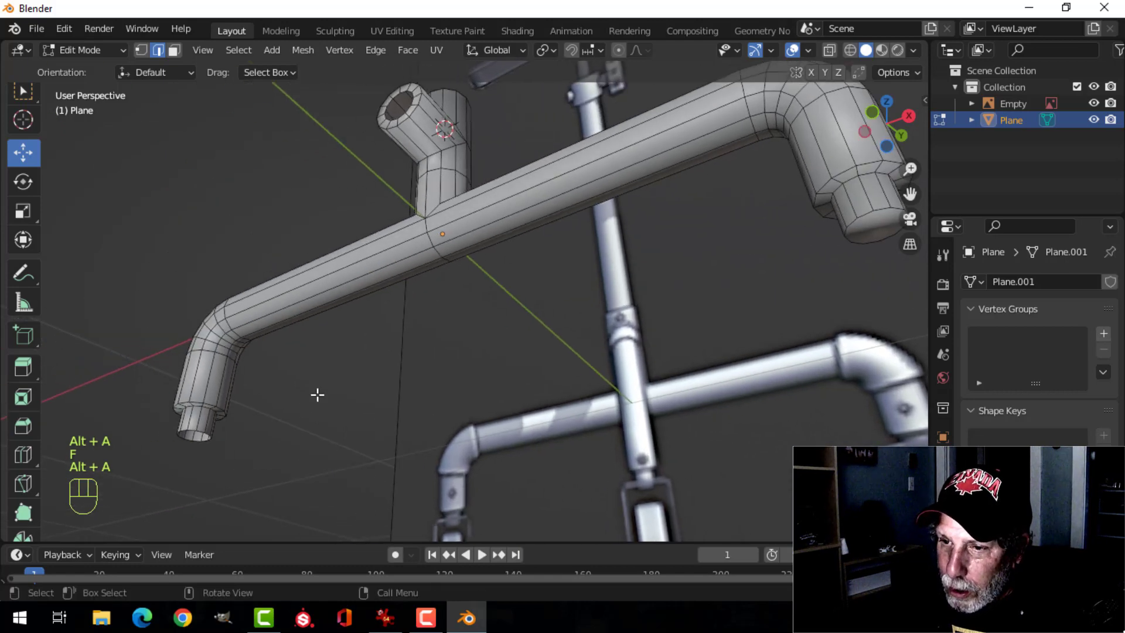
pyautogui.keyDown('shift'); pyautogui.moveTo(269, 434); pyautogui.dragTo(536, 291, button='middle'); pyautogui.keyUp('shift')
pyautogui.scroll(2, 364, 387)
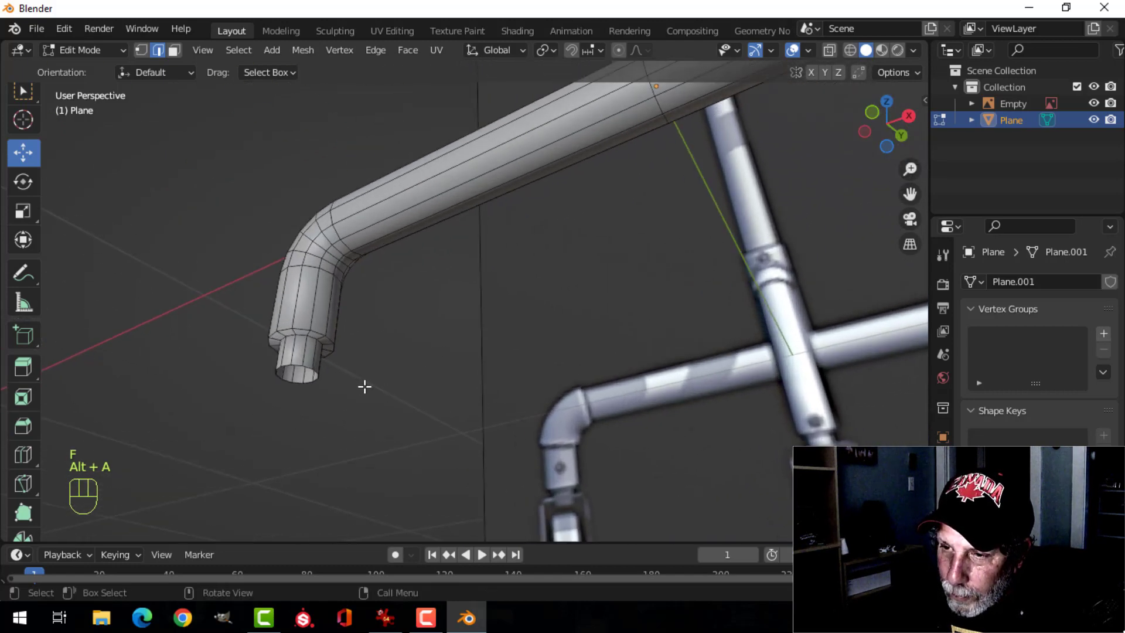
pyautogui.keyDown('alt'); pyautogui.keyDown('shift'); pyautogui.click(308, 370); pyautogui.keyUp('shift'); pyautogui.keyUp('alt')
pyautogui.press('f')
pyautogui.hotkey('alt', 'a')
# Step: Select the end faces of both leg stubs and bevel their edges with three segments
pyautogui.press('3')
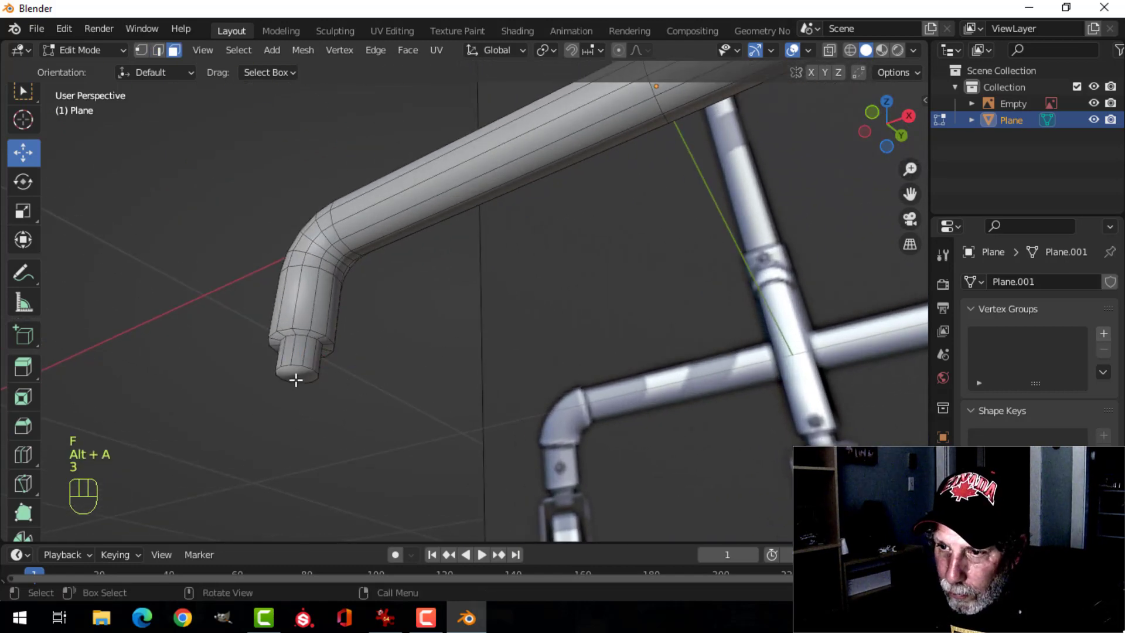
pyautogui.keyDown('shift'); pyautogui.moveTo(785, 331); pyautogui.dragTo(387, 404, button='middle'); pyautogui.keyUp('shift')
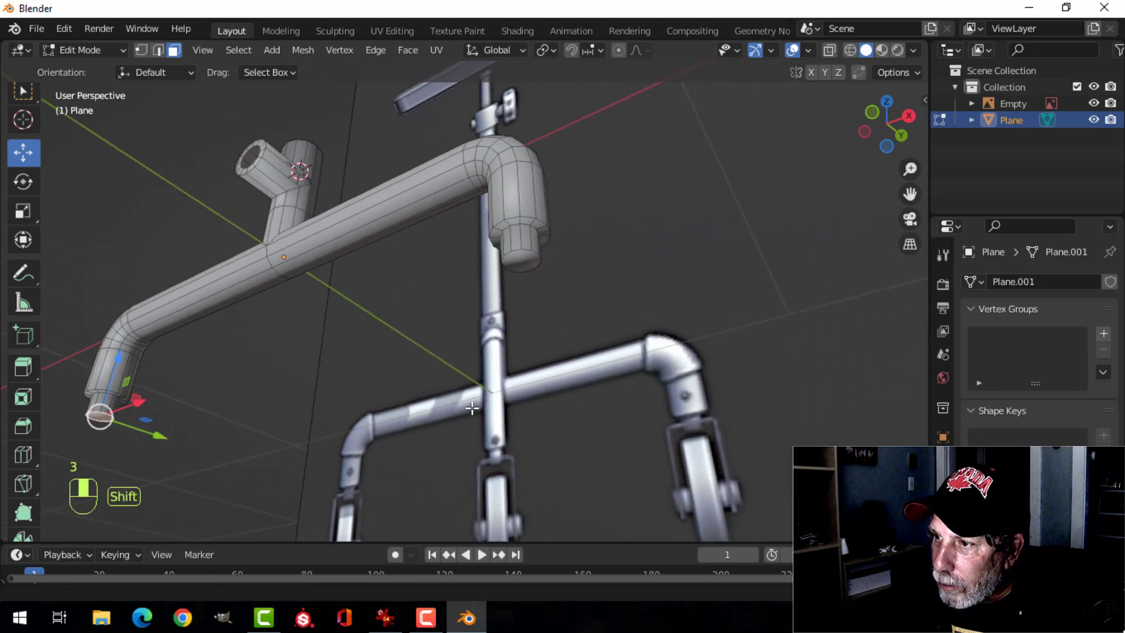
pyautogui.scroll(1, 618, 278)
pyautogui.keyDown('shift'); pyautogui.click(554, 240); pyautogui.keyUp('shift')
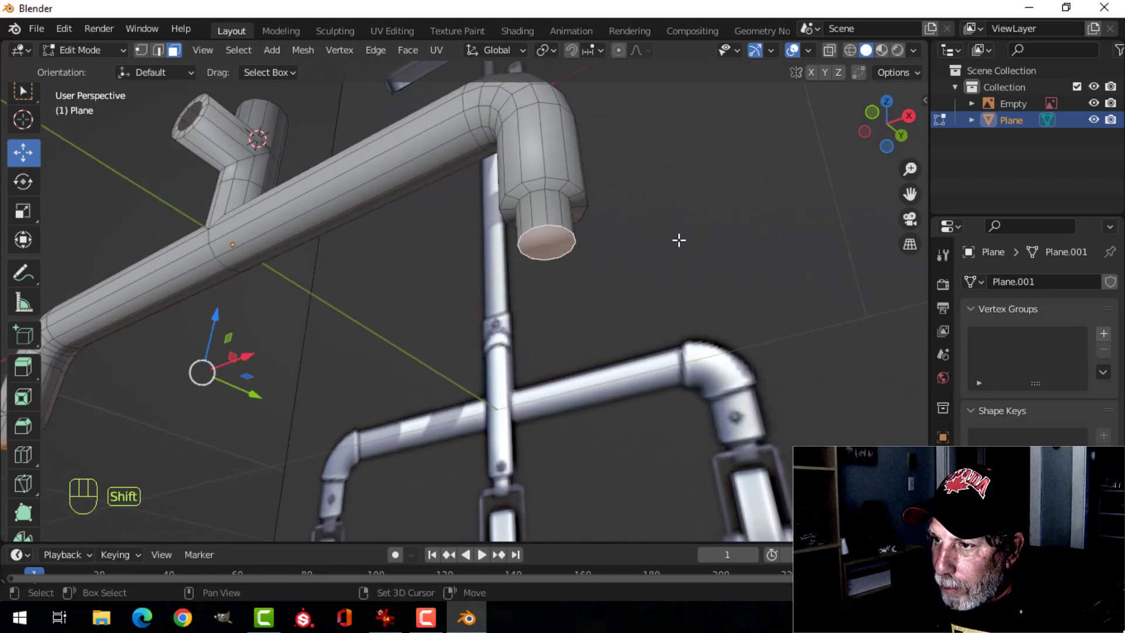
pyautogui.moveTo(678, 241); pyautogui.dragTo(615, 329, button='middle')
pyautogui.keyDown('shift'); pyautogui.moveTo(616, 328); pyautogui.dragTo(660, 314, button='middle'); pyautogui.keyUp('shift')
pyautogui.hotkey('ctrl', 'b')
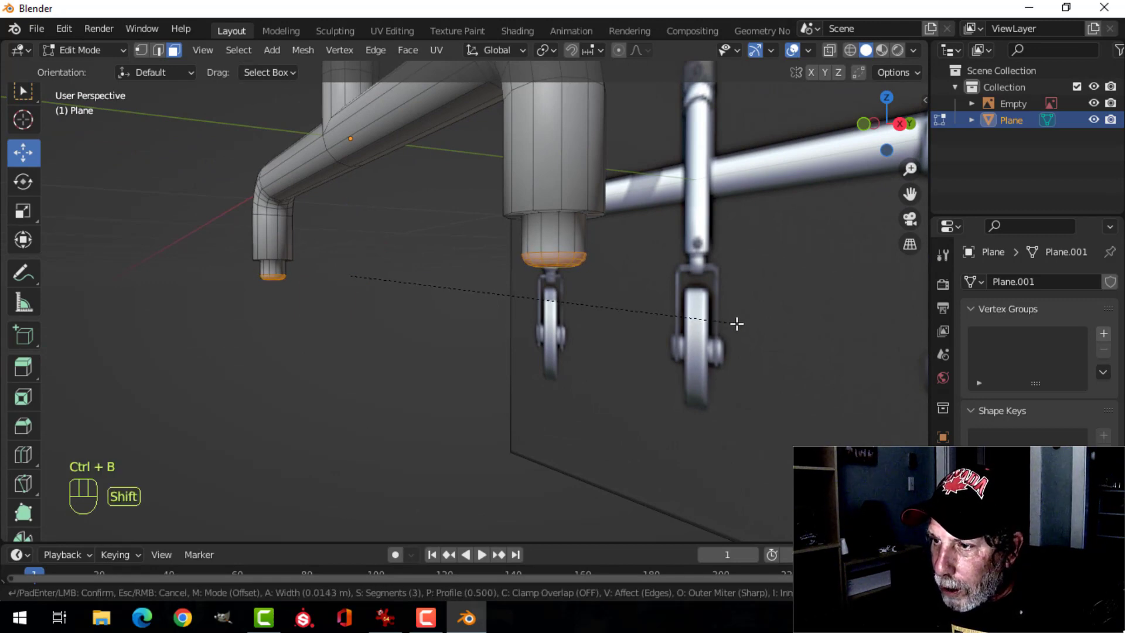
pyautogui.click(633, 297)
# Step: Bevel the outer lower edge loops of both base legs, above the stubs, with one segment about 0.0099 m wide
pyautogui.moveTo(633, 297); pyautogui.dragTo(879, 357, button='middle')
pyautogui.hotkey('alt', 'a')
pyautogui.keyDown('alt'); pyautogui.keyDown('shift'); pyautogui.click(497, 308); pyautogui.keyUp('shift'); pyautogui.keyUp('alt')
pyautogui.hotkey('alt', 'a')
pyautogui.press('2')
pyautogui.keyDown('alt'); pyautogui.keyDown('shift'); pyautogui.click(482, 314); pyautogui.keyUp('shift'); pyautogui.keyUp('alt')
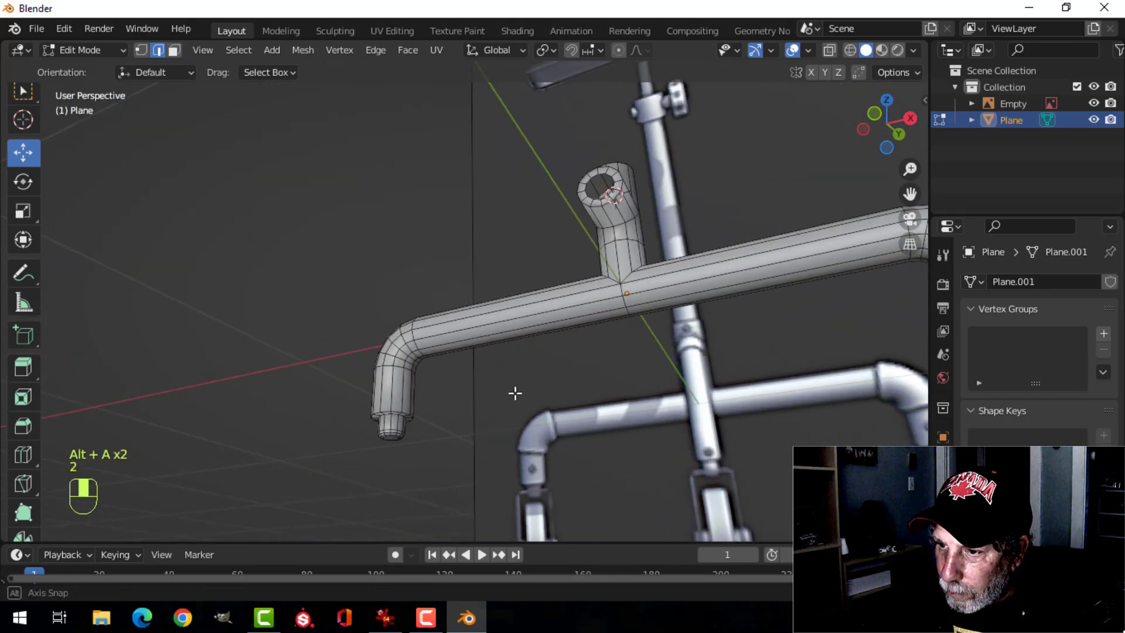
pyautogui.moveTo(515, 393); pyautogui.dragTo(746, 377, button='middle')
pyautogui.scroll(2, 746, 376)
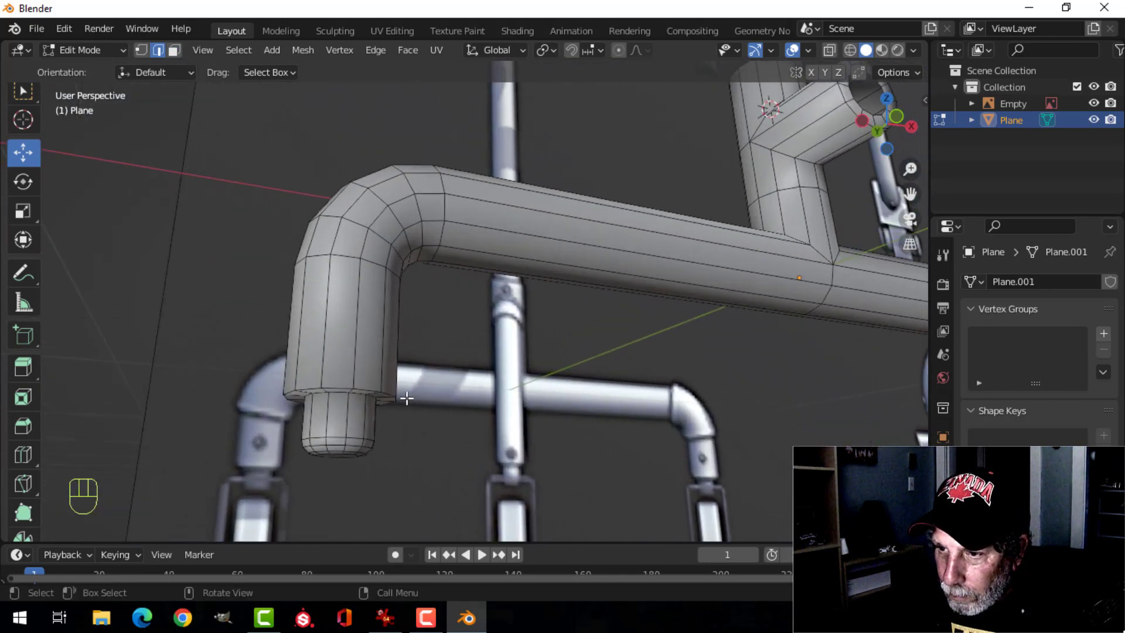
pyautogui.keyDown('alt'); pyautogui.keyDown('shift'); pyautogui.click(342, 387); pyautogui.keyUp('shift'); pyautogui.keyUp('alt')
pyautogui.hotkey('ctrl', 'b')
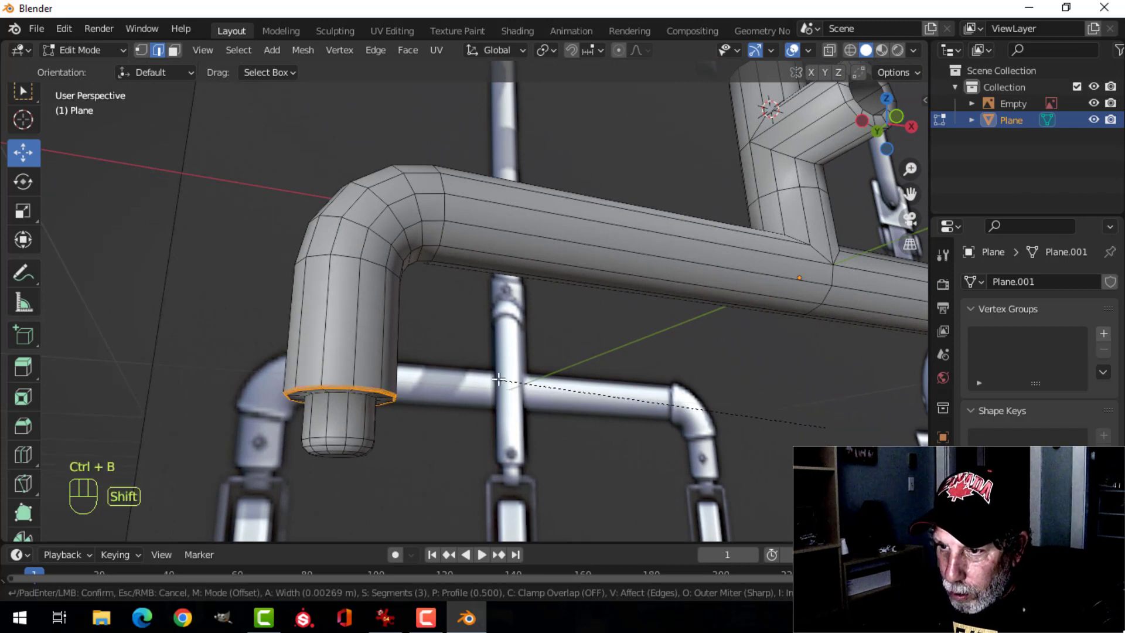
pyautogui.scroll(-2, 464, 352)
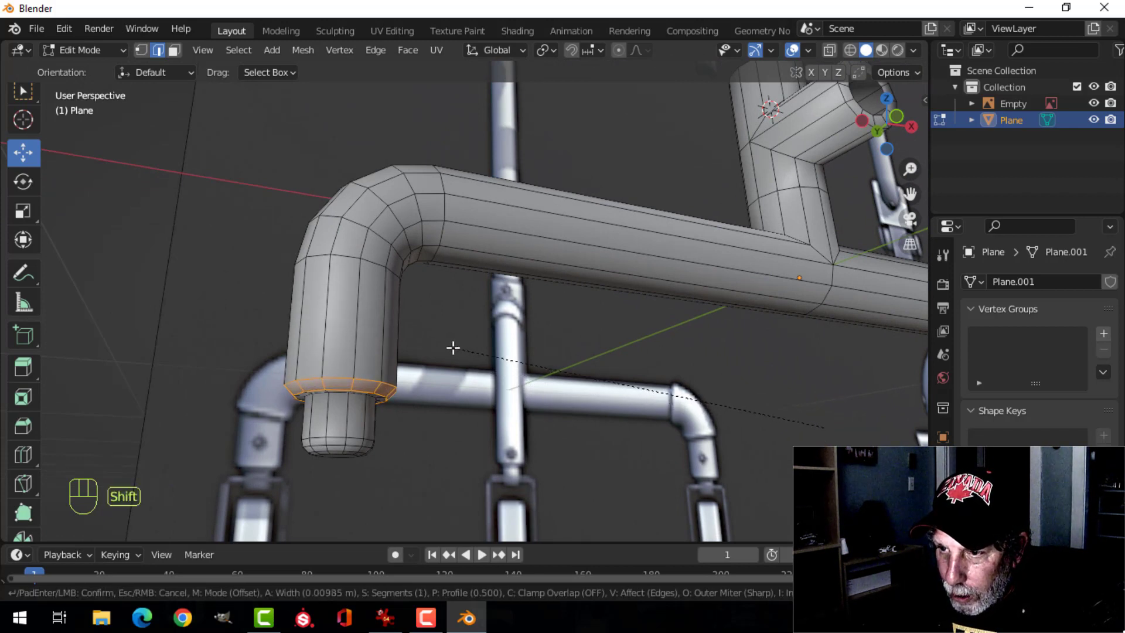
pyautogui.click(453, 348)
pyautogui.moveTo(475, 346); pyautogui.dragTo(577, 382, button='middle')
# Step: Add a loop cut to the crossbar on each side of the upright, sliding them close to the joint at factors 0.966 and 0.941
pyautogui.press('Tab')
pyautogui.hotkey('alt', 'a')
pyautogui.scroll(4, 494, 391)
pyautogui.click(514, 368)
pyautogui.press('Tab')
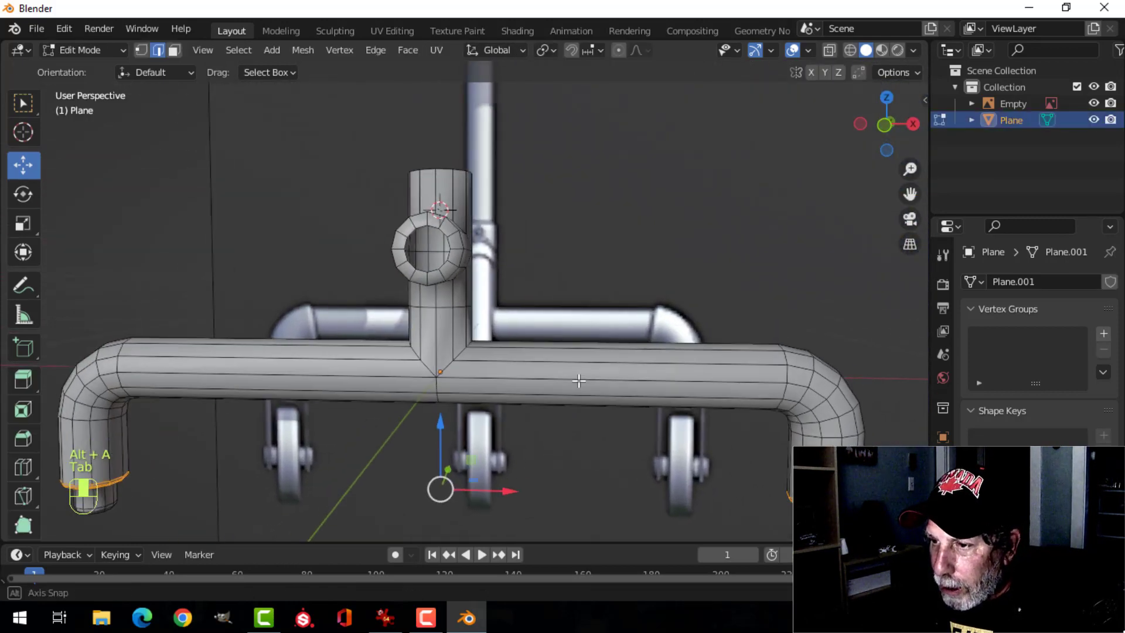
pyautogui.hotkey('alt', 'a')
pyautogui.hotkey('ctrl', 'r')
pyautogui.click(519, 352)
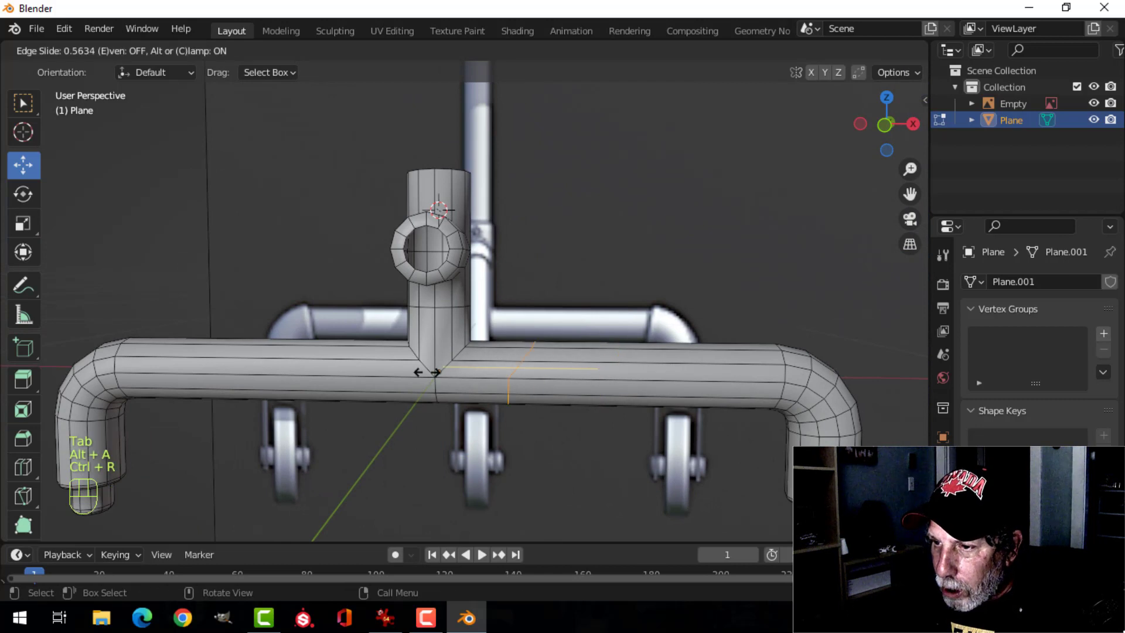
pyautogui.click(364, 380)
pyautogui.hotkey('ctrl', 'r')
pyautogui.click(390, 357)
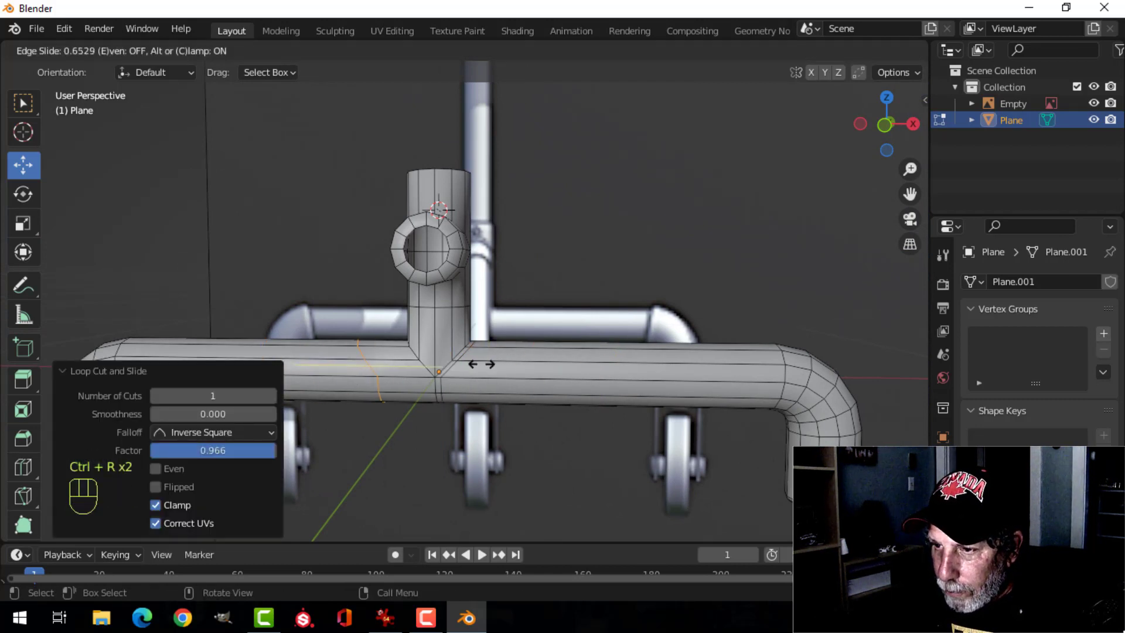
pyautogui.click(522, 368)
# Step: Add a loop cut at the base of the upright, sliding it about 0.62 toward the mitred crossbar joint
pyautogui.hotkey('ctrl', 'r')
pyautogui.click(469, 328)
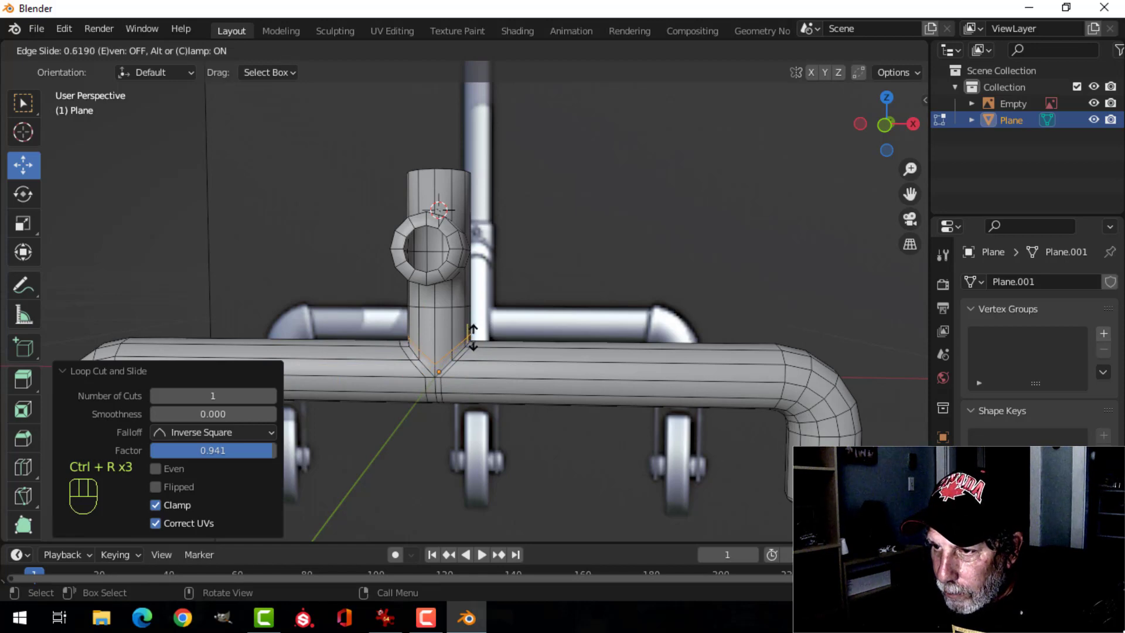
pyautogui.click(472, 336)
pyautogui.press('Tab')
pyautogui.moveTo(553, 284); pyautogui.dragTo(512, 307, button='middle')
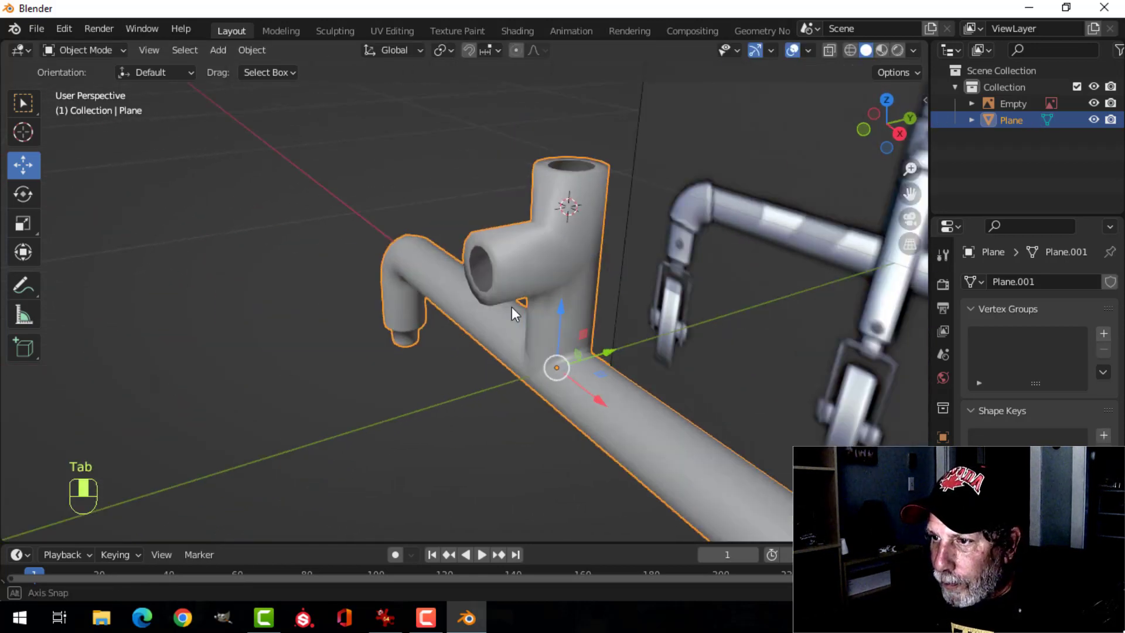
# Step: Add supporting loop cuts below, above and on the side branch, sliding each one close to the mitred joint with the upright
pyautogui.press('Tab')
pyautogui.moveTo(683, 316); pyautogui.dragTo(537, 347, button='middle')
pyautogui.hotkey('alt', 'a')
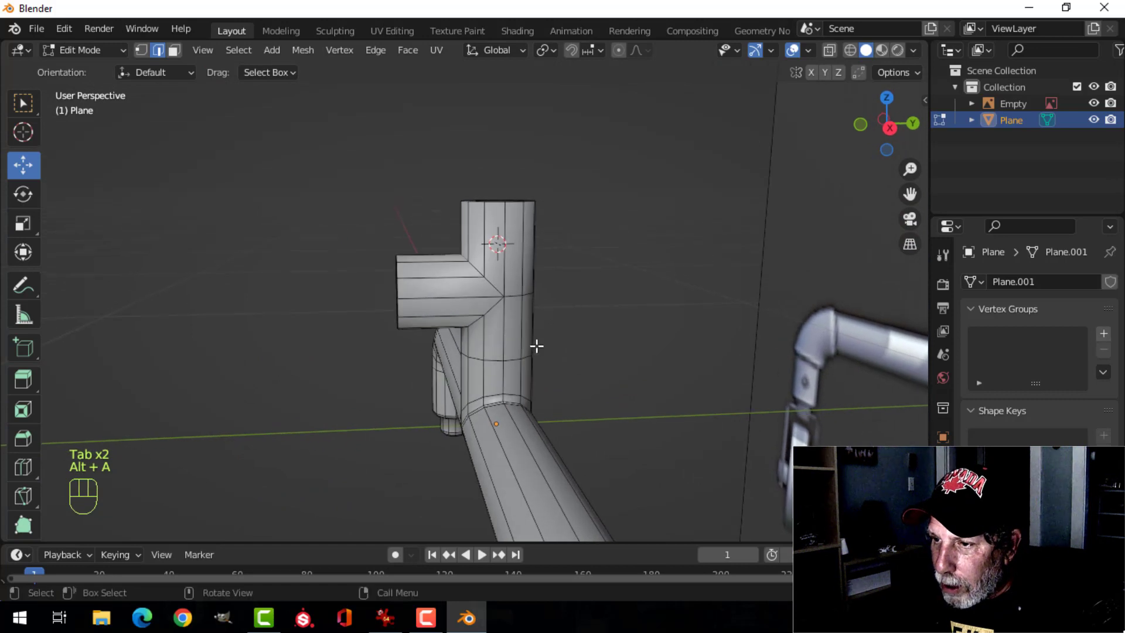
pyautogui.hotkey('ctrl', 'r')
pyautogui.click(534, 334)
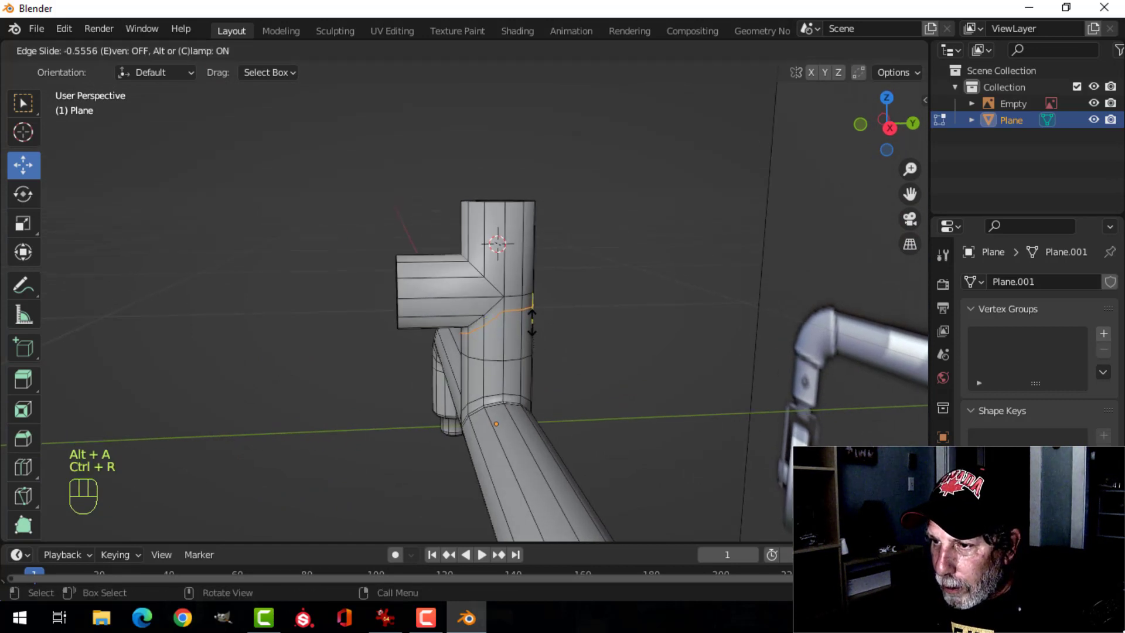
pyautogui.click(532, 322)
pyautogui.hotkey('ctrl', 'r')
pyautogui.click(531, 246)
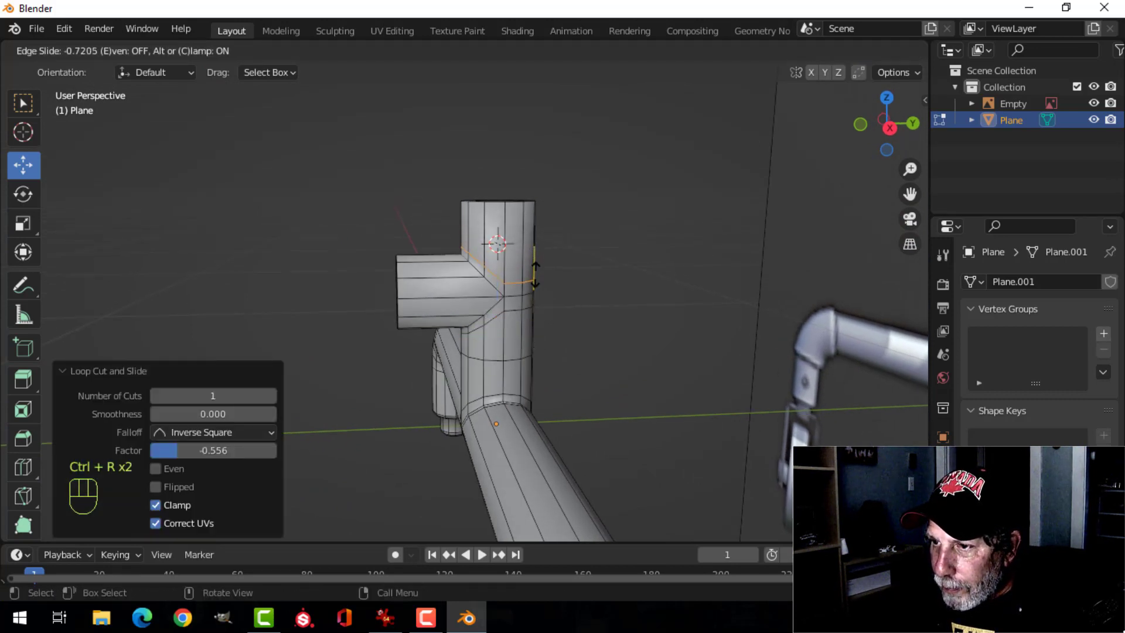
pyautogui.click(534, 276)
pyautogui.hotkey('ctrl', 'r')
pyautogui.click(460, 287)
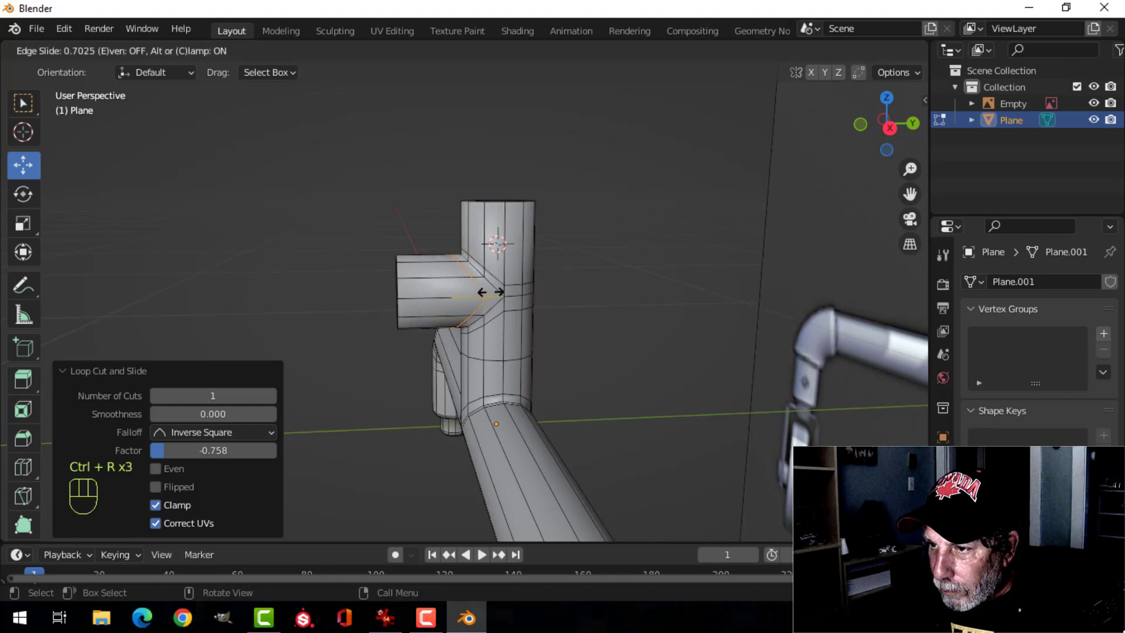
pyautogui.click(498, 294)
pyautogui.moveTo(465, 289); pyautogui.dragTo(455, 339, button='middle')
# Step: Bevel the outer rim loop of the side branch opening with three segments, about 0.0062 m wide
pyautogui.hotkey('alt', 'a')
pyautogui.scroll(2, 490, 324)
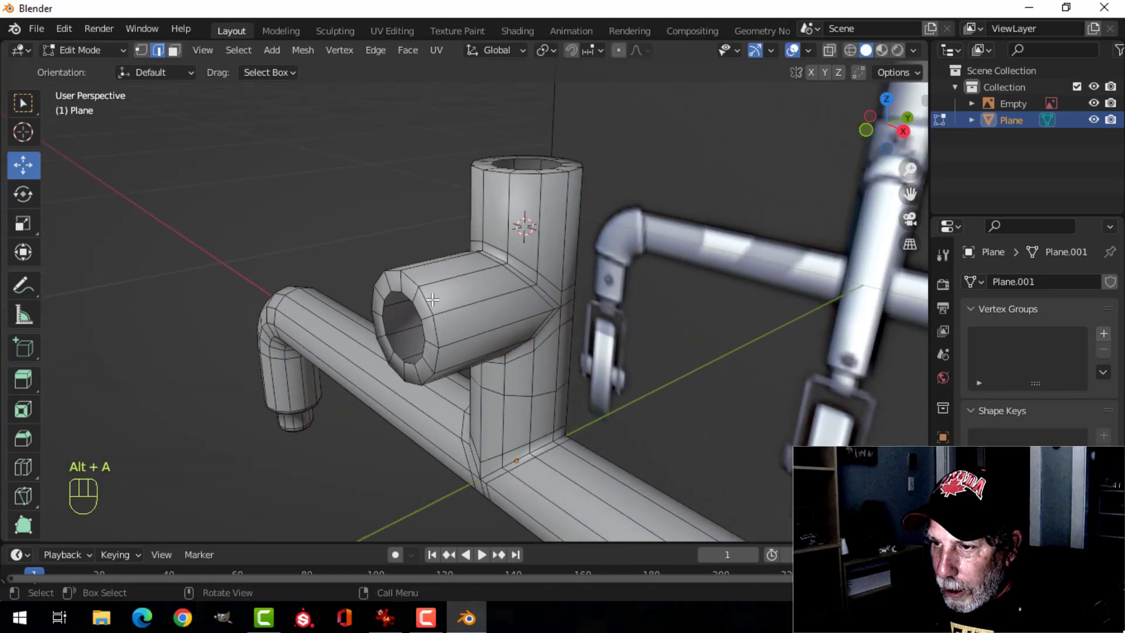
pyautogui.keyDown('alt'); pyautogui.click(431, 308); pyautogui.keyUp('alt')
pyautogui.hotkey('ctrl', 'b')
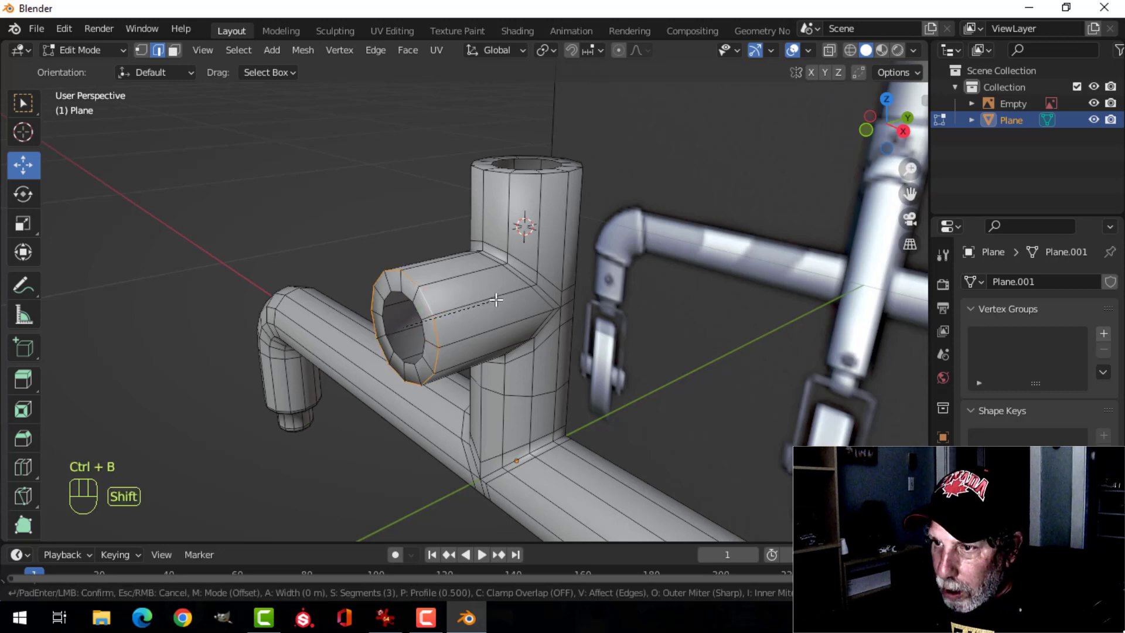
pyautogui.click(560, 282)
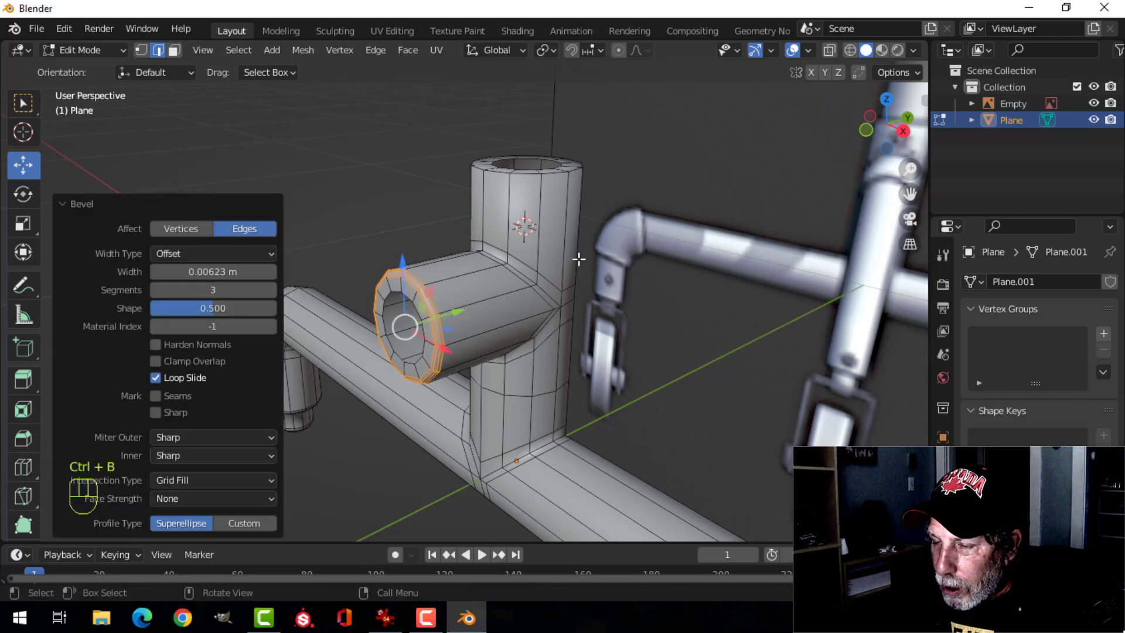
pyautogui.press('Tab')
pyautogui.hotkey('alt', 'a')
pyautogui.scroll(2, 496, 326)
pyautogui.click(488, 290)
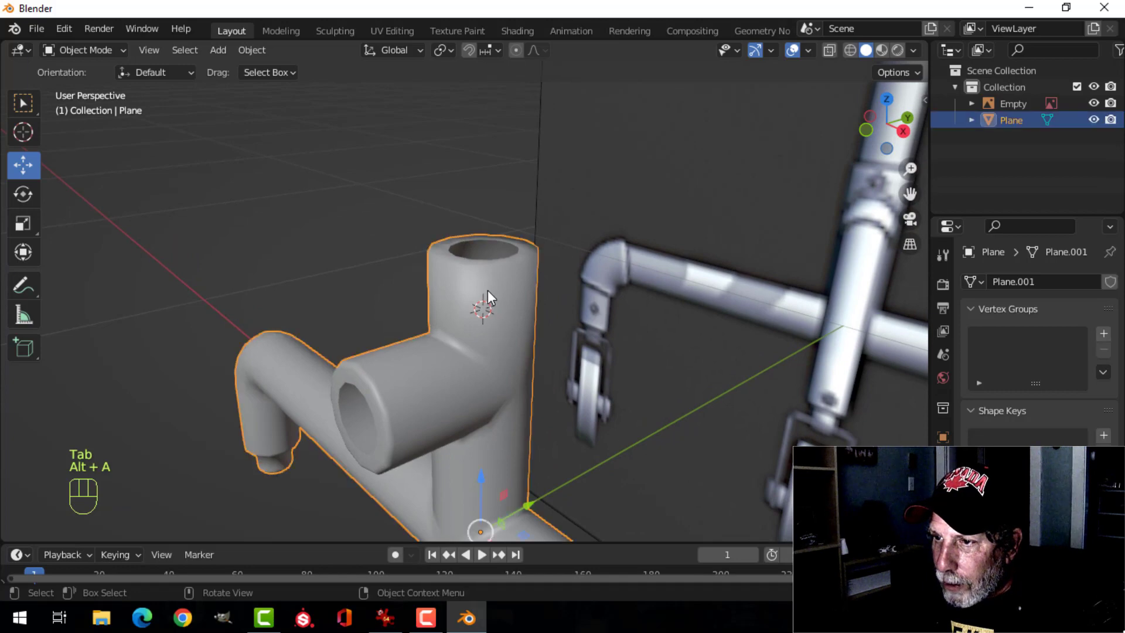
# Step: Bevel the outer rim loop at the top of the upright with three segments
pyautogui.press('Tab')
pyautogui.hotkey('alt', 'a')
pyautogui.keyDown('alt'); pyautogui.keyDown('shift'); pyautogui.click(535, 257); pyautogui.keyUp('shift'); pyautogui.keyUp('alt')
pyautogui.hotkey('ctrl', 'b')
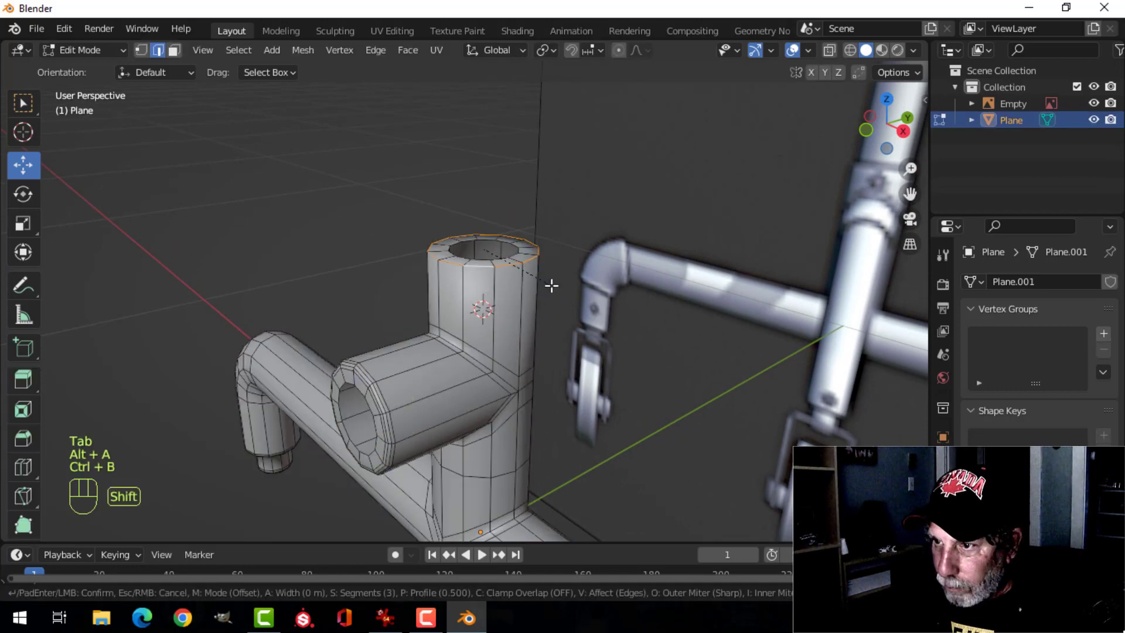
pyautogui.keyDown('shift'); pyautogui.click(602, 310); pyautogui.keyUp('shift')
# Step: Give the whole tubing object a level 1 subdivision surface in Object Mode
pyautogui.press('Tab')
pyautogui.moveTo(602, 310); pyautogui.dragTo(553, 351, button='middle')
pyautogui.hotkey('alt', 'a')
pyautogui.click(476, 318)
pyautogui.moveTo(476, 319); pyautogui.dragTo(562, 364, button='middle')
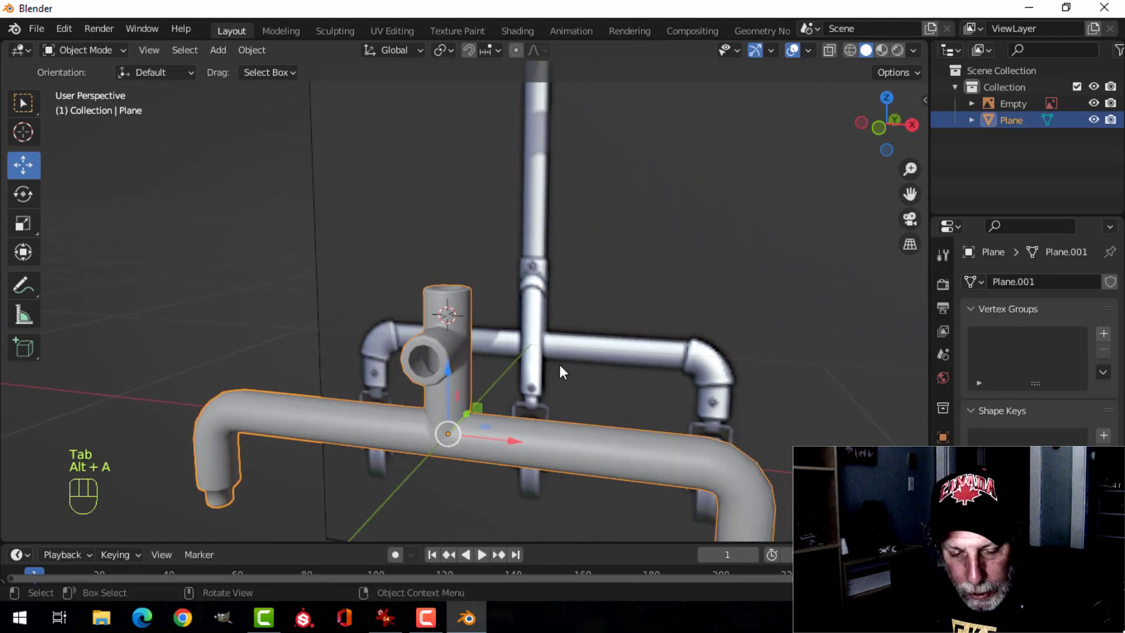
pyautogui.hotkey('ctrl', '1')
pyautogui.scroll(-3, 527, 381)
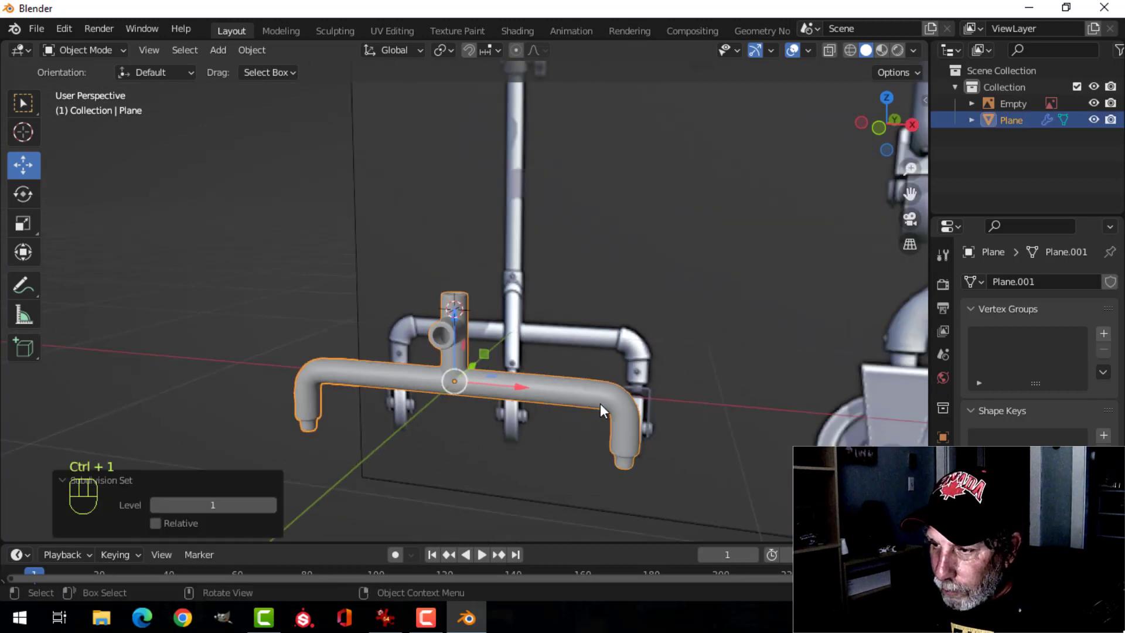
# Step: Deselect the tubing and examine the smoothed base against the reference image in perspective and front views
pyautogui.hotkey('alt', 'a')
pyautogui.moveTo(642, 410); pyautogui.dragTo(571, 357, button='middle')
pyautogui.scroll(3, 610, 324)
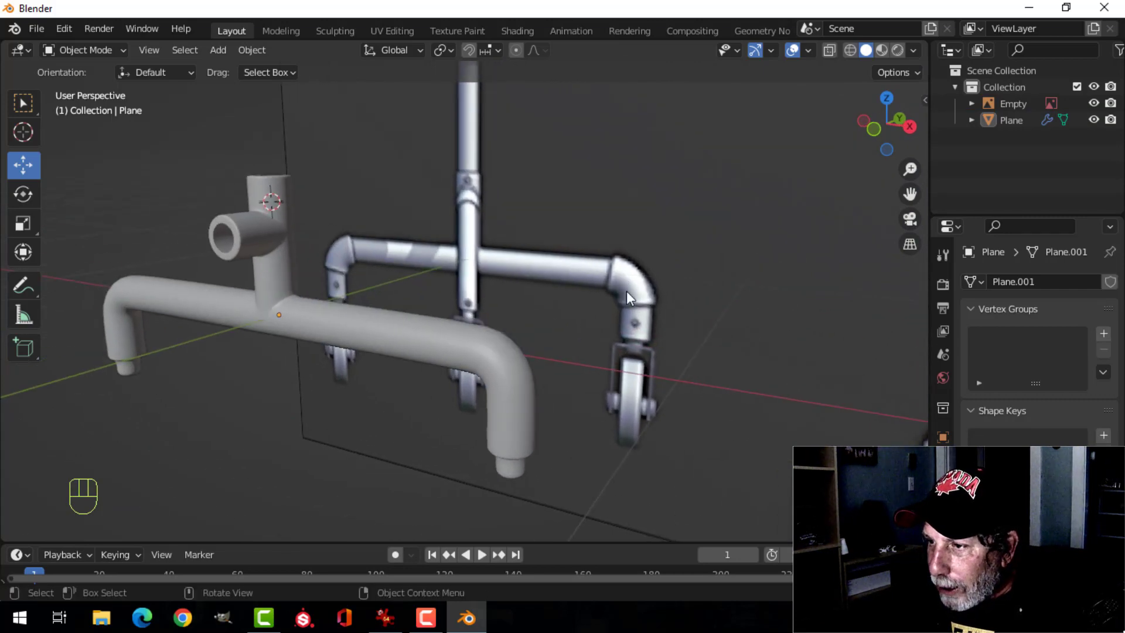
pyautogui.scroll(-3, 465, 295)
pyautogui.moveTo(399, 318); pyautogui.dragTo(488, 279, button='middle')
pyautogui.scroll(-2, 499, 311)
pyautogui.scroll(4, 516, 356)
pyautogui.press('KP_1')
pyautogui.scroll(6, 597, 331)
pyautogui.scroll(-2, 533, 258)
pyautogui.scroll(-3, 488, 279)
pyautogui.moveTo(514, 222)
pyautogui.keyDown('shift'); pyautogui.mouseDown(button='middle')
pyautogui.moveTo(510, 339)
pyautogui.moveTo(506, 206)
pyautogui.mouseUp(button='middle'); pyautogui.keyUp('shift')
pyautogui.scroll(2, 509, 352)
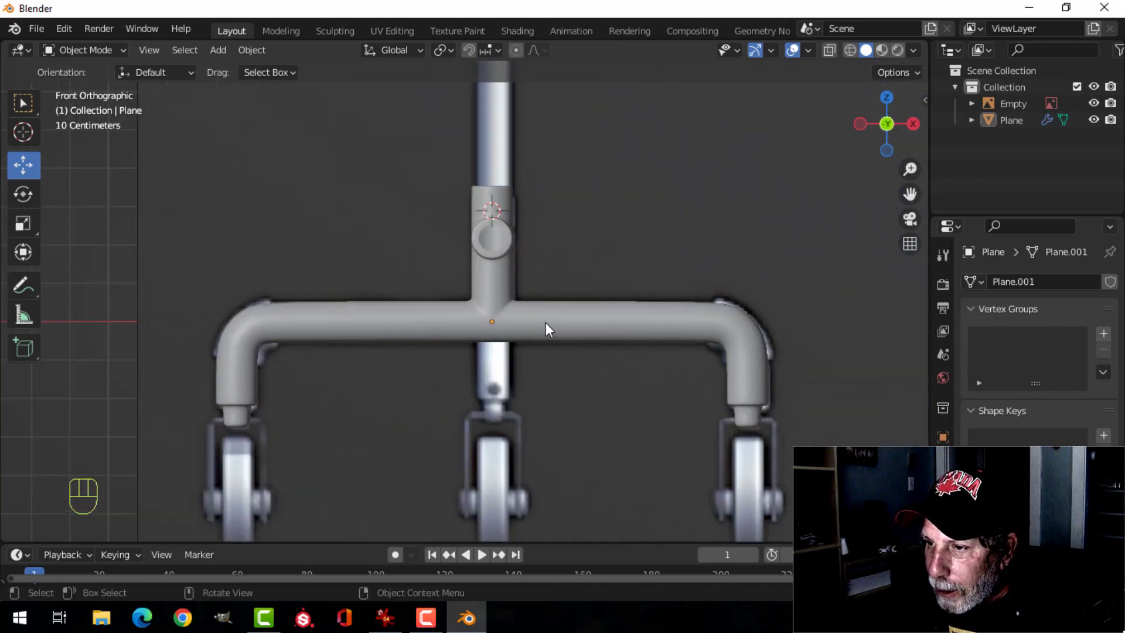
pyautogui.keyDown('shift'); pyautogui.moveTo(547, 326); pyautogui.dragTo(536, 366, button='middle'); pyautogui.keyUp('shift')
# Step: Duplicate the inner rim edge loop at the top of the upright and raise the copy about 0.033 m
pyautogui.click(475, 239)
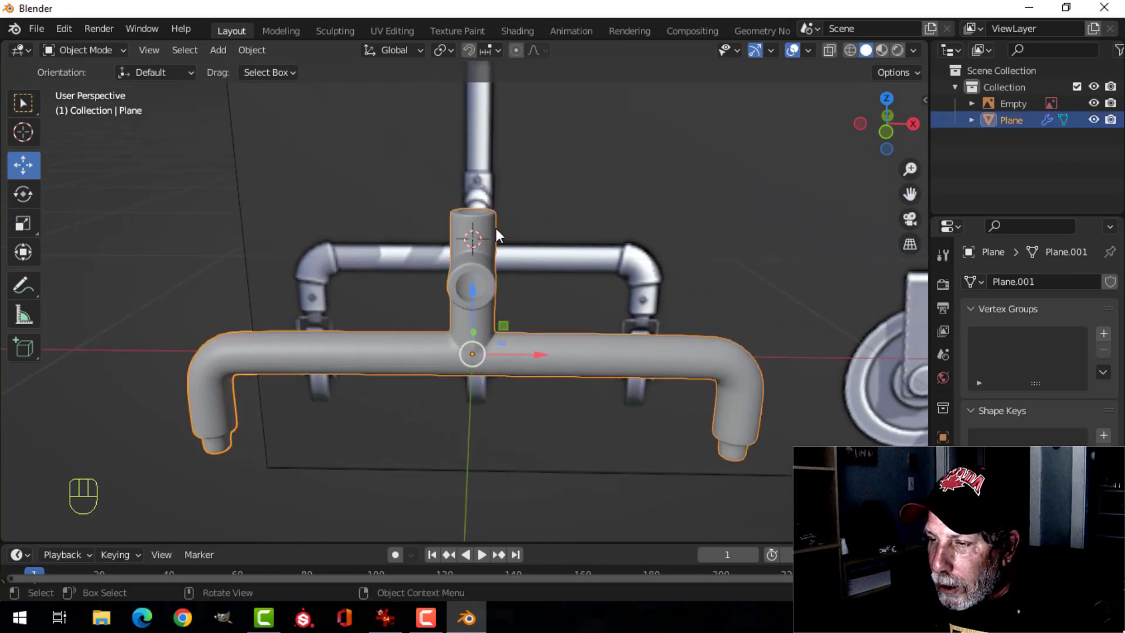
pyautogui.keyDown('shift'); pyautogui.moveTo(495, 229); pyautogui.dragTo(517, 378, button='middle'); pyautogui.keyUp('shift')
pyautogui.scroll(1, 528, 398)
pyautogui.press('Tab')
pyautogui.keyDown('shift'); pyautogui.moveTo(543, 420); pyautogui.dragTo(538, 314, button='middle'); pyautogui.keyUp('shift')
pyautogui.scroll(3, 538, 314)
pyautogui.hotkey('alt', 'a')
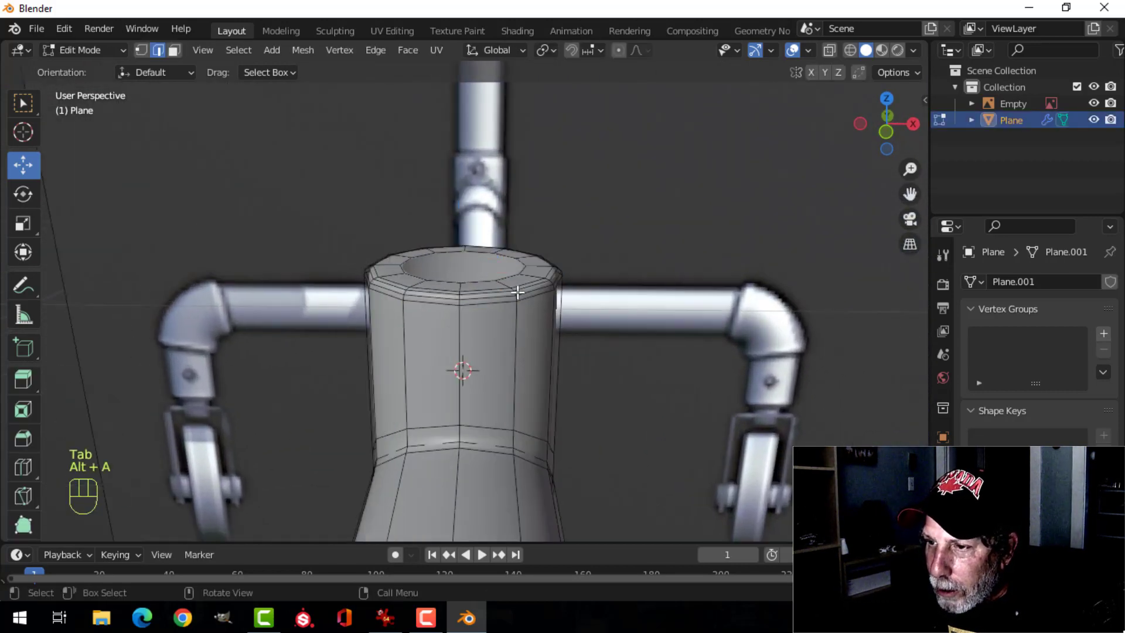
pyautogui.scroll(2, 531, 316)
pyautogui.keyDown('alt'); pyautogui.keyDown('shift'); pyautogui.click(523, 328); pyautogui.keyUp('shift'); pyautogui.keyUp('alt')
pyautogui.scroll(-3, 547, 309)
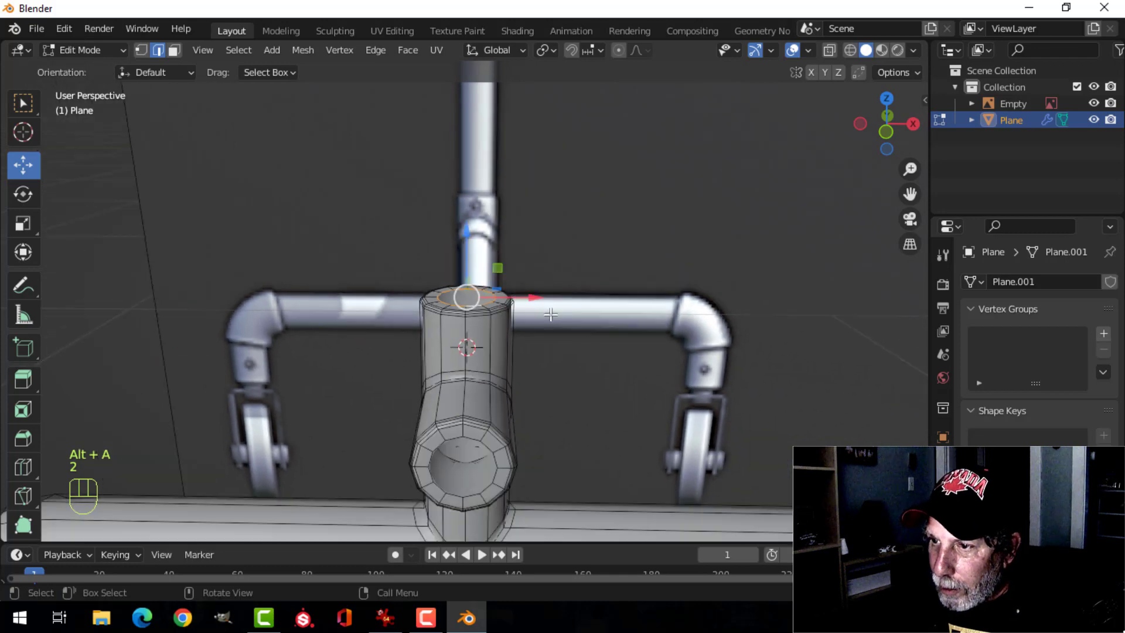
pyautogui.moveTo(548, 308)
pyautogui.mouseDown(button='middle')
pyautogui.moveTo(572, 284)
pyautogui.moveTo(556, 302)
pyautogui.mouseUp(button='middle')
pyautogui.hotkey('shift', 'd')
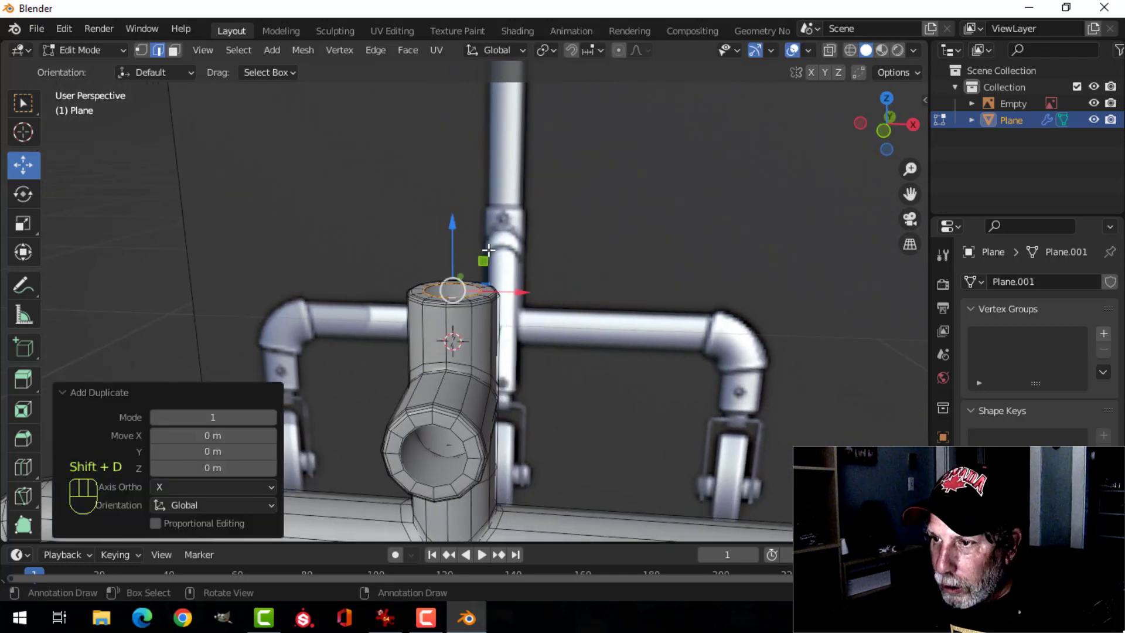
pyautogui.moveTo(458, 227); pyautogui.dragTo(458, 200)
# Step: Separate the duplicated ring into its own object and turn off the viewport display of its subdivision modifier
pyautogui.press('p')
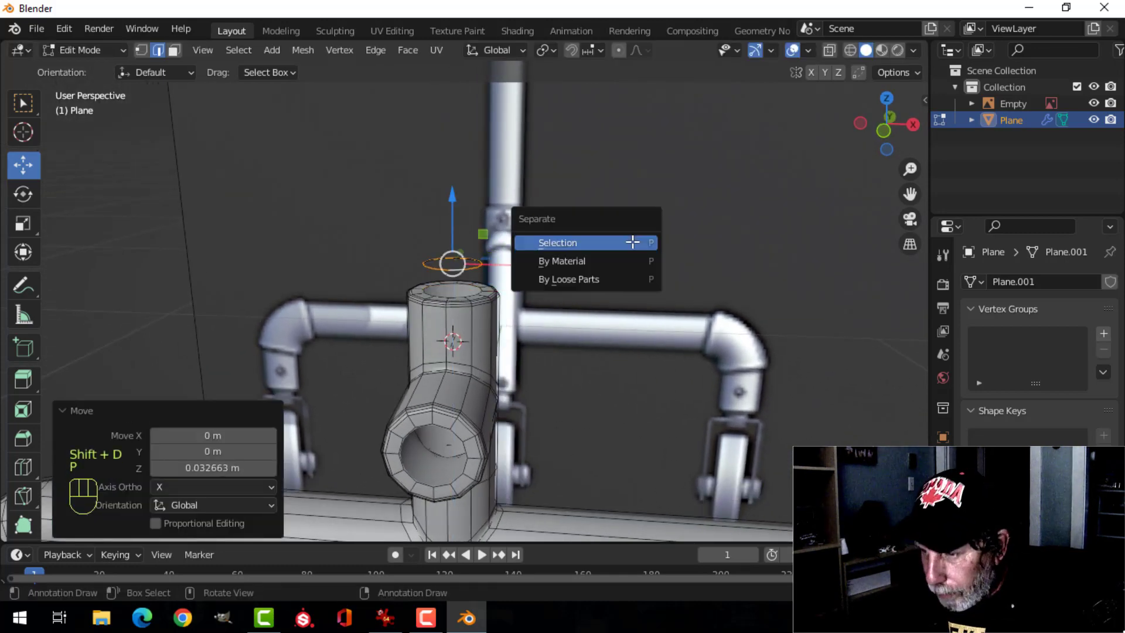
pyautogui.click(630, 241)
pyautogui.press('Tab')
pyautogui.click(462, 268)
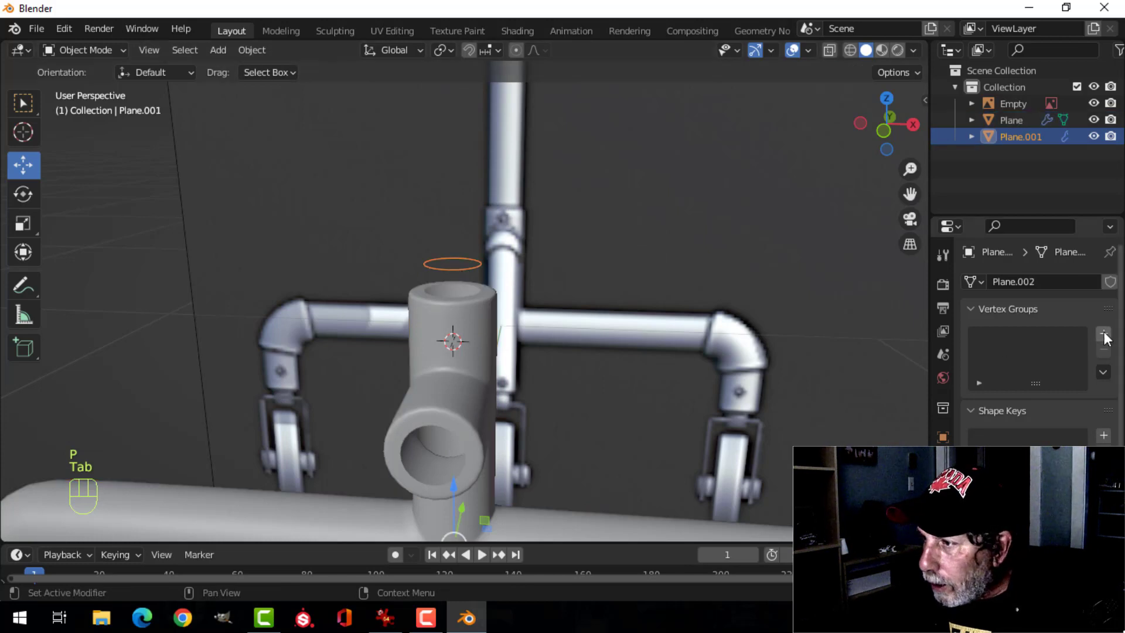
pyautogui.hotkey('ctrl', '1')
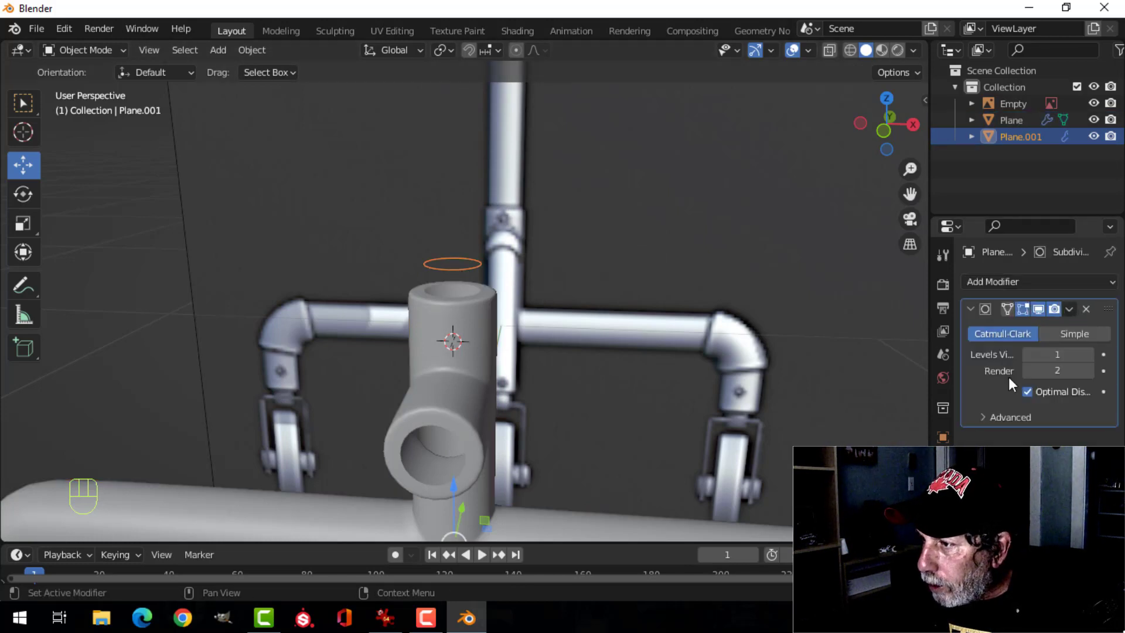
pyautogui.click(1038, 308)
# Step: In front view, lower the whole ring about 0.034 m to the upright's top rim and scale it by 1.09
pyautogui.moveTo(574, 342); pyautogui.dragTo(510, 308, button='middle')
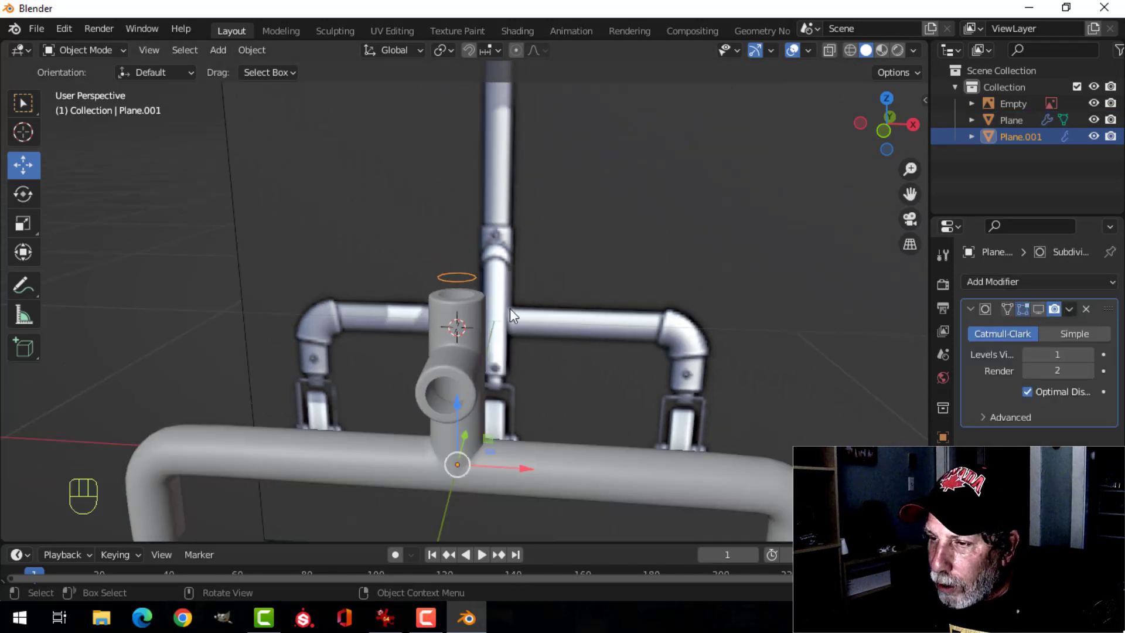
pyautogui.click(464, 280)
pyautogui.click(468, 278)
pyautogui.press('Tab')
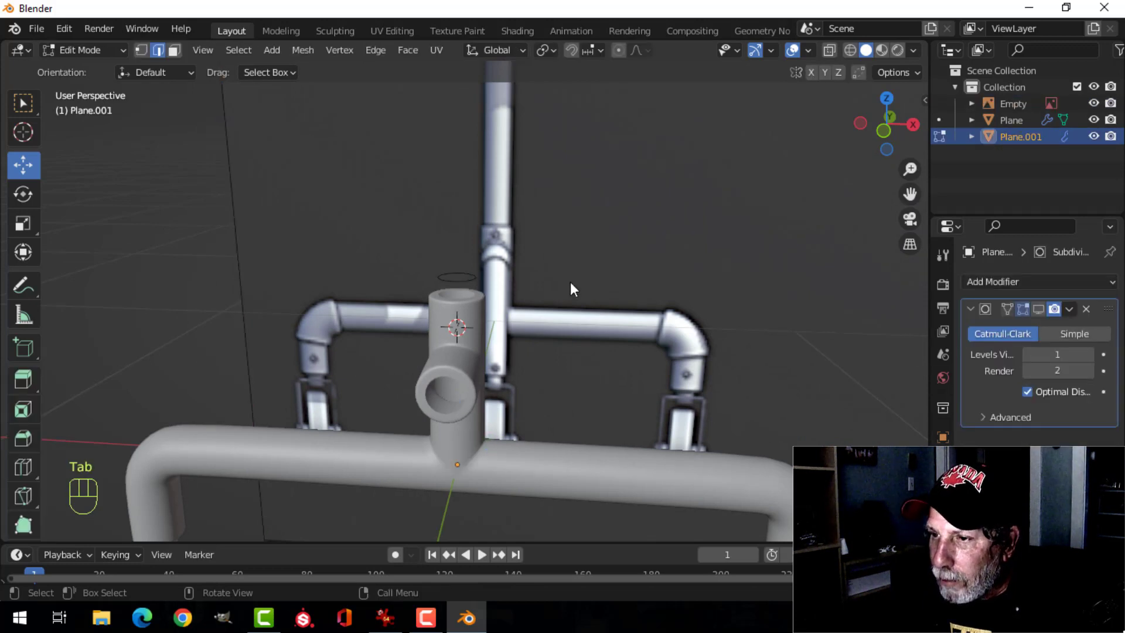
pyautogui.press('a')
pyautogui.press('KP_1')
pyautogui.scroll(3, 571, 282)
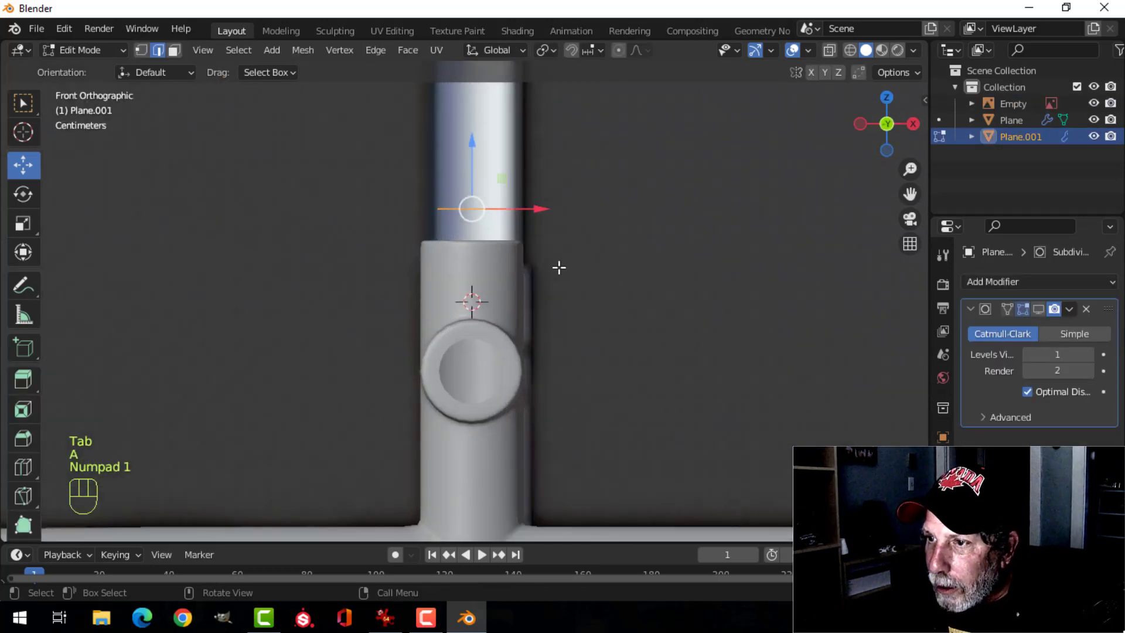
pyautogui.moveTo(473, 158); pyautogui.dragTo(472, 183)
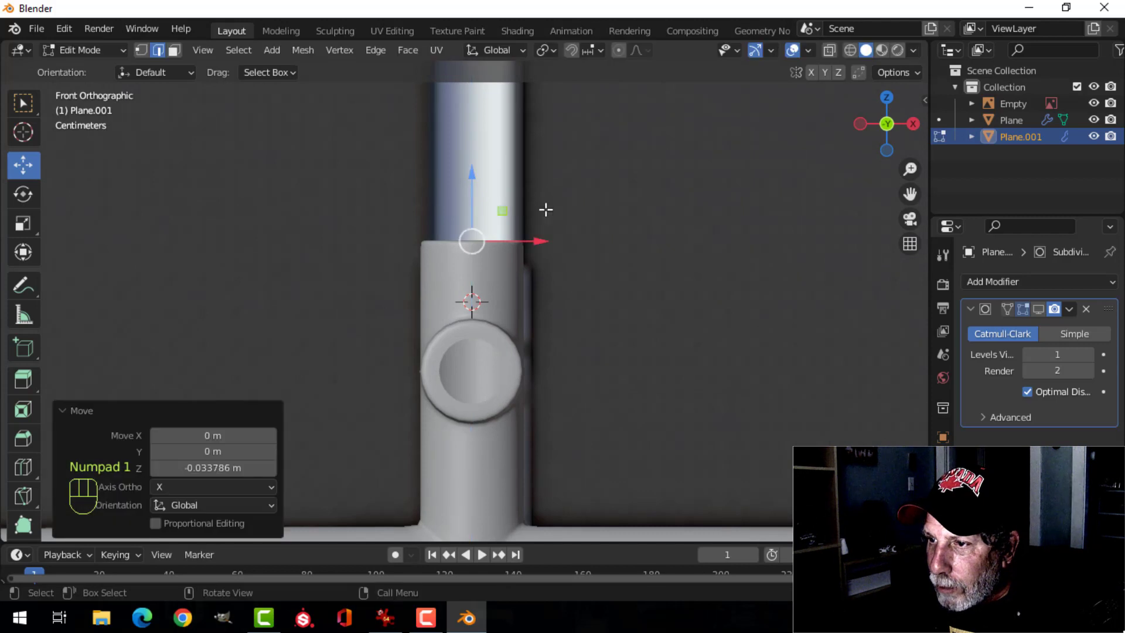
pyautogui.press('s')
pyautogui.click(586, 220)
# Step: Switch to wireframe with vertex selection and lower the ring about 0.005 m into the upright's opening
pyautogui.press('z')
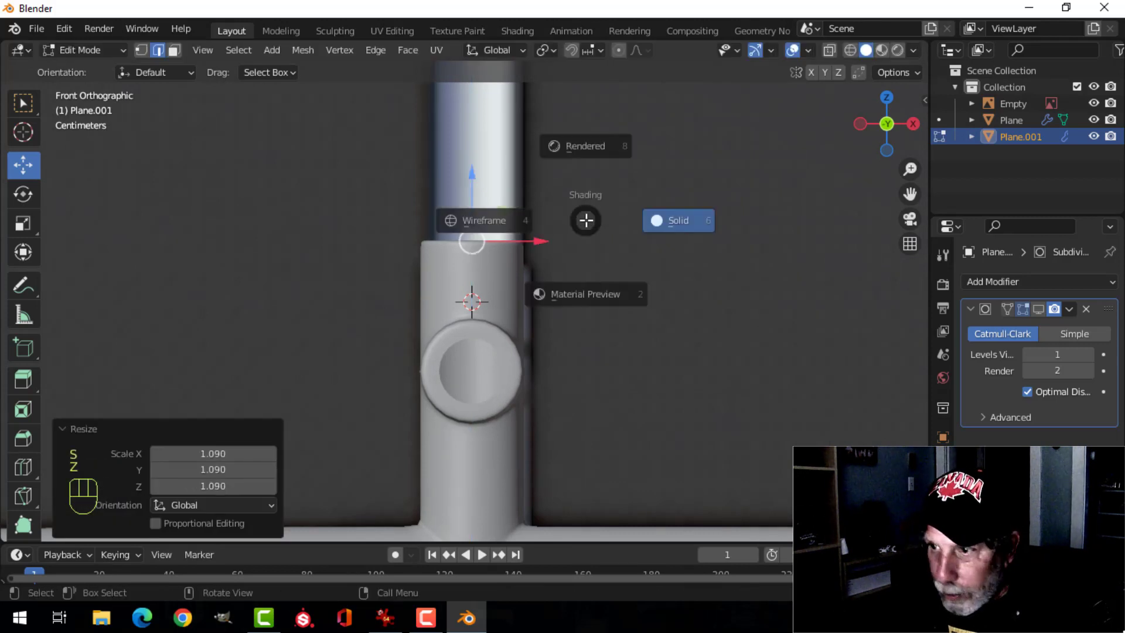
pyautogui.click(463, 219)
pyautogui.press('1')
pyautogui.scroll(2, 600, 217)
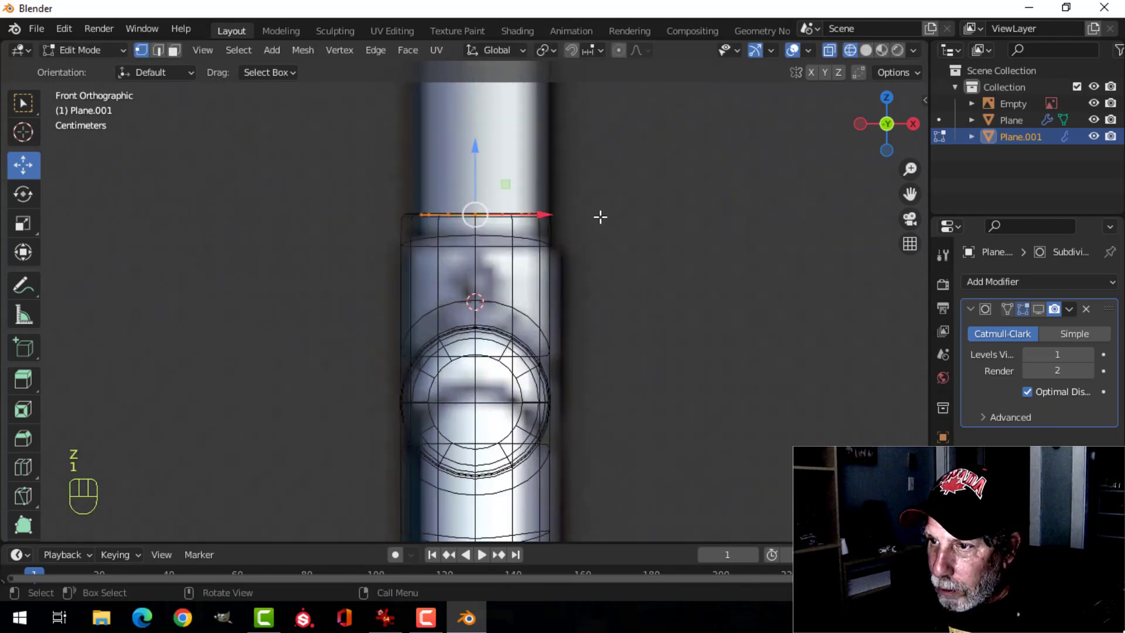
pyautogui.scroll(-3, 593, 217)
pyautogui.keyDown('shift'); pyautogui.moveTo(593, 215); pyautogui.dragTo(604, 253, button='middle'); pyautogui.keyUp('shift')
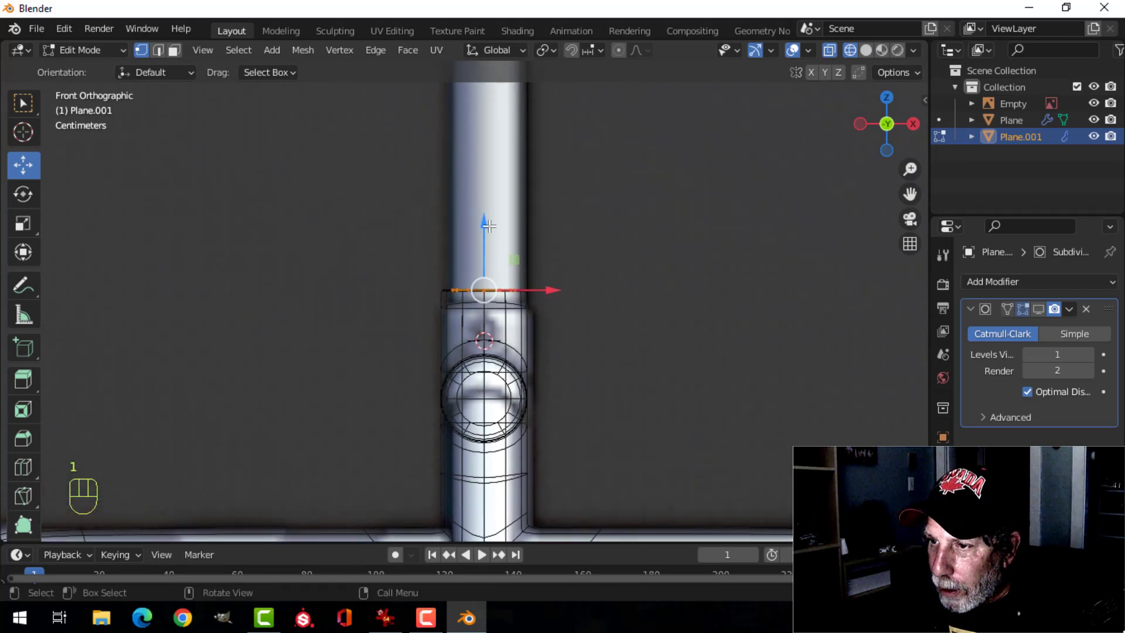
pyautogui.moveTo(490, 226); pyautogui.dragTo(489, 231)
# Step: Extrude the ring straight up about 0.99 m to the underside of the collar in the reference image, fine-tuning its height
pyautogui.scroll(-2, 600, 226)
pyautogui.keyDown('shift'); pyautogui.moveTo(600, 227); pyautogui.dragTo(643, 334, button='middle'); pyautogui.keyUp('shift')
pyautogui.scroll(-2, 634, 292)
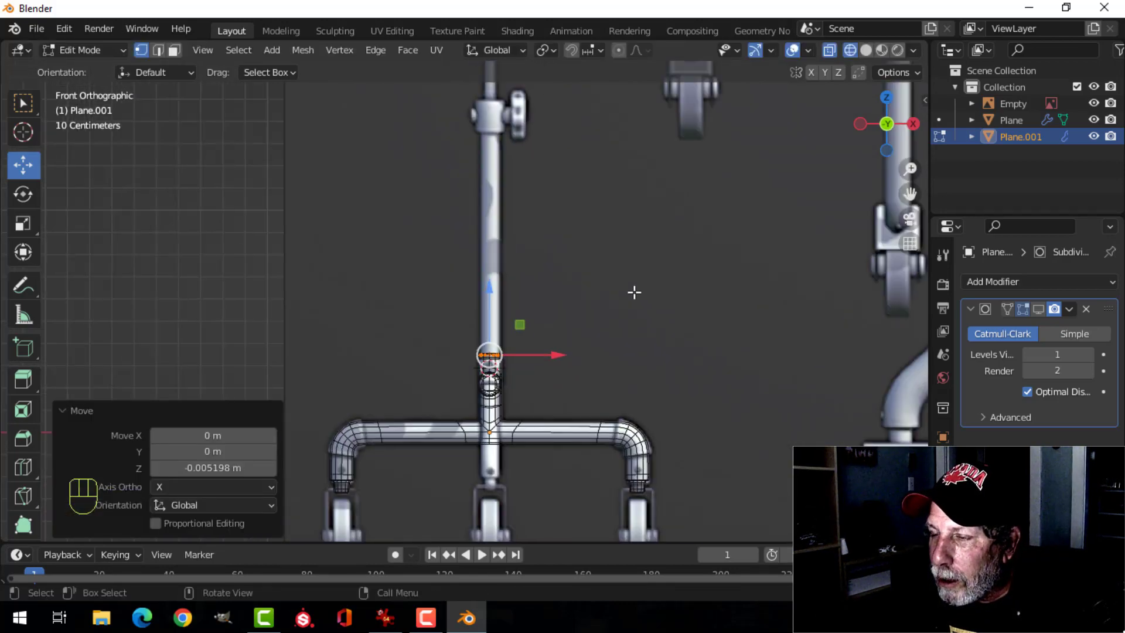
pyautogui.keyDown('shift'); pyautogui.moveTo(634, 294); pyautogui.dragTo(622, 368, button='middle'); pyautogui.keyUp('shift')
pyautogui.scroll(-1, 619, 367)
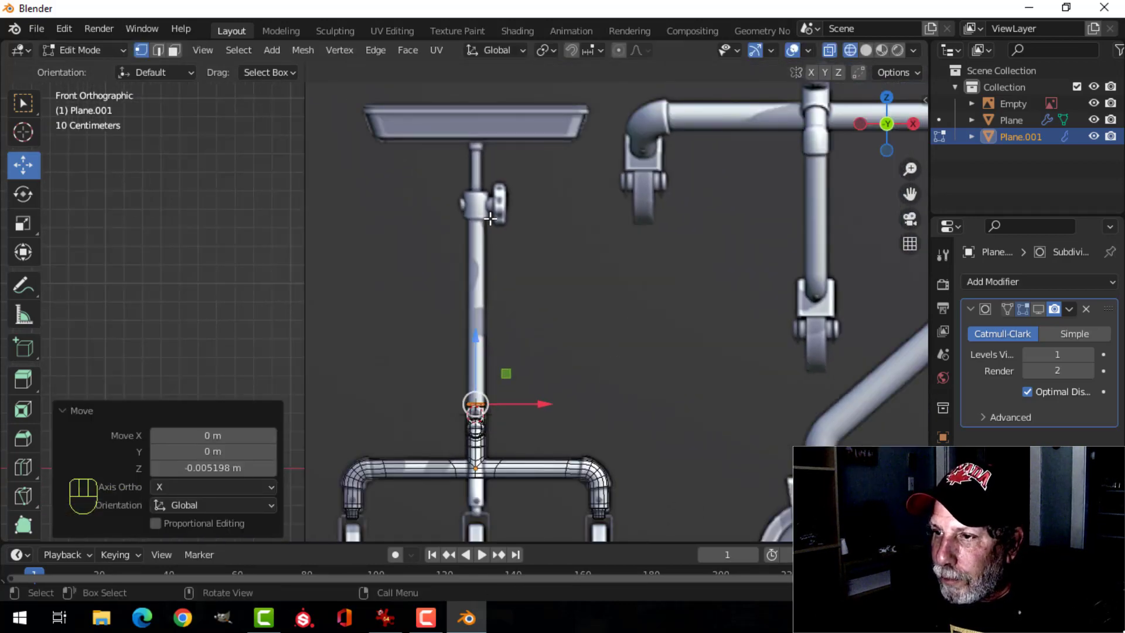
pyautogui.press('e')
pyautogui.rightClick(518, 369)
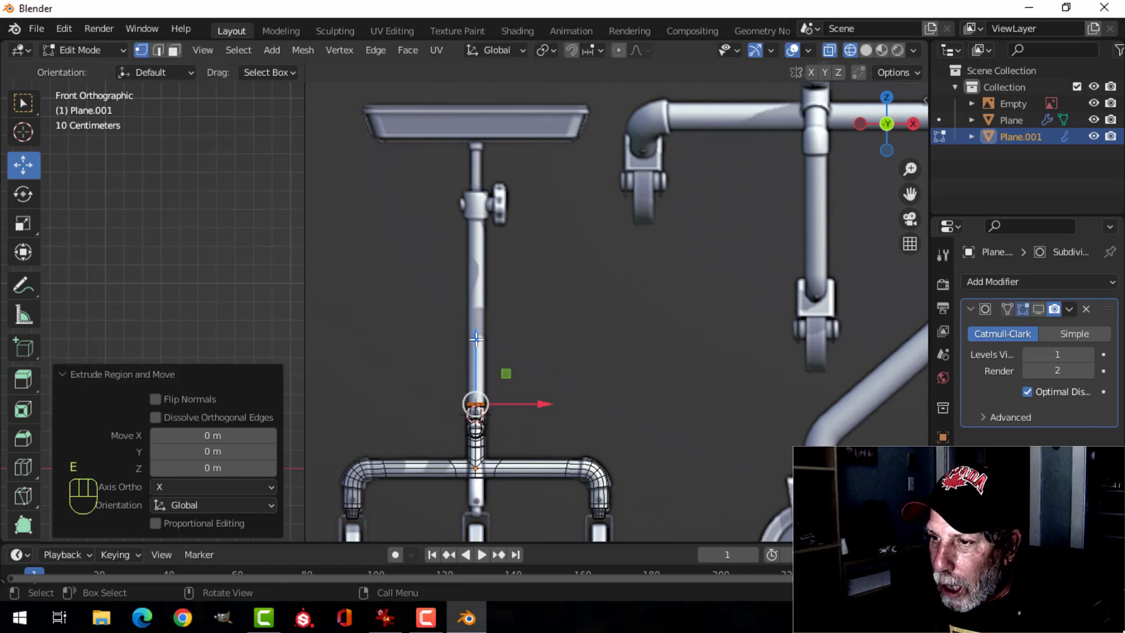
pyautogui.moveTo(476, 339); pyautogui.dragTo(533, 149)
pyautogui.scroll(8, 561, 337)
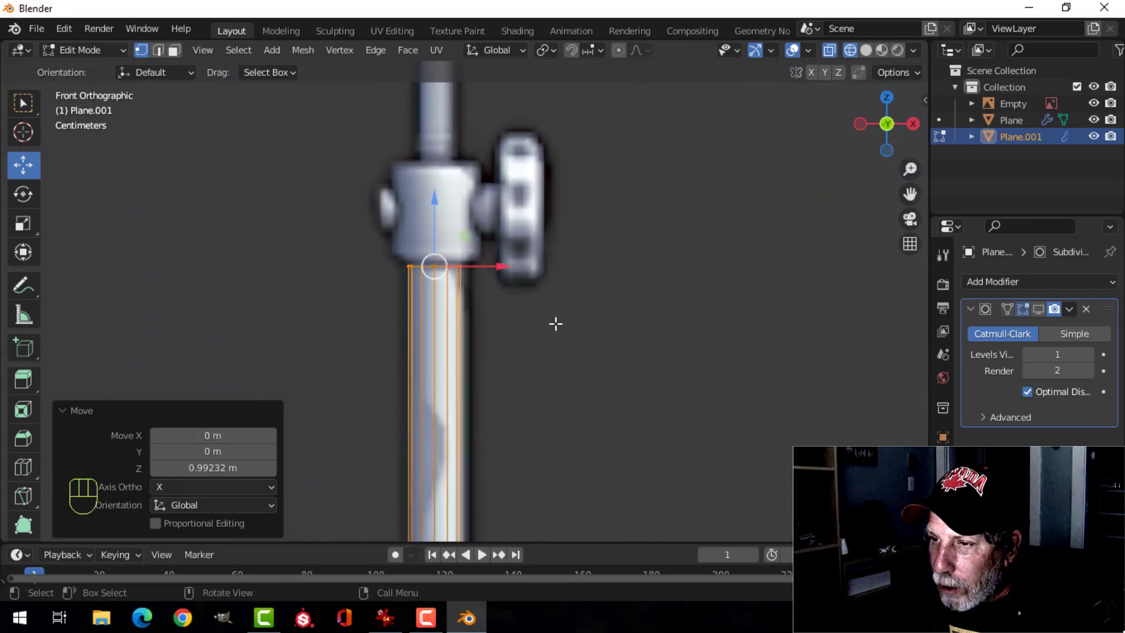
pyautogui.keyDown('shift'); pyautogui.moveTo(548, 316); pyautogui.dragTo(612, 340, button='middle'); pyautogui.keyUp('shift')
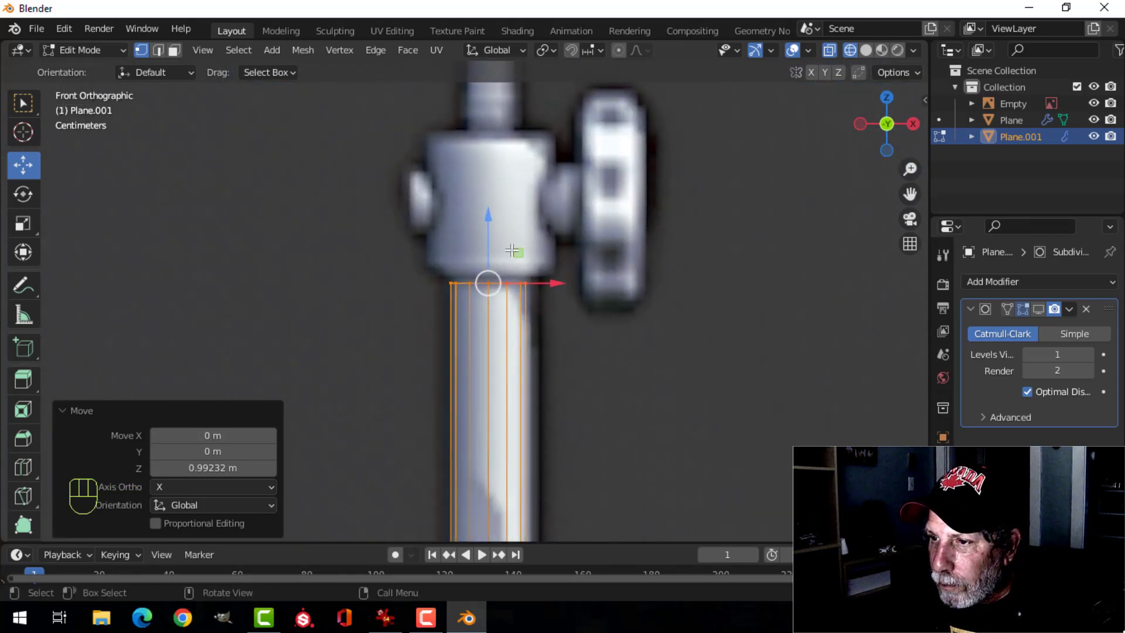
pyautogui.moveTo(484, 219); pyautogui.dragTo(478, 213)
# Step: Extrude the pole's top loop outward at scale 1.537, and extrude it up about 0.156 m to form the collar
pyautogui.press('e')
pyautogui.press('s')
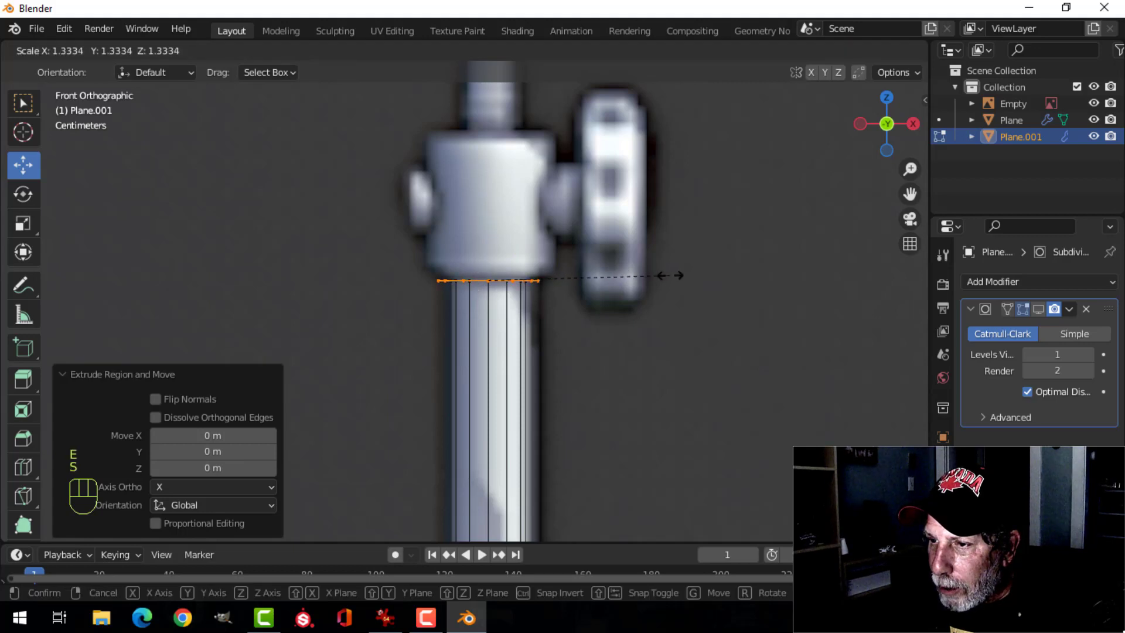
pyautogui.click(701, 266)
pyautogui.keyDown('shift'); pyautogui.moveTo(656, 267); pyautogui.dragTo(655, 301, button='middle'); pyautogui.keyUp('shift')
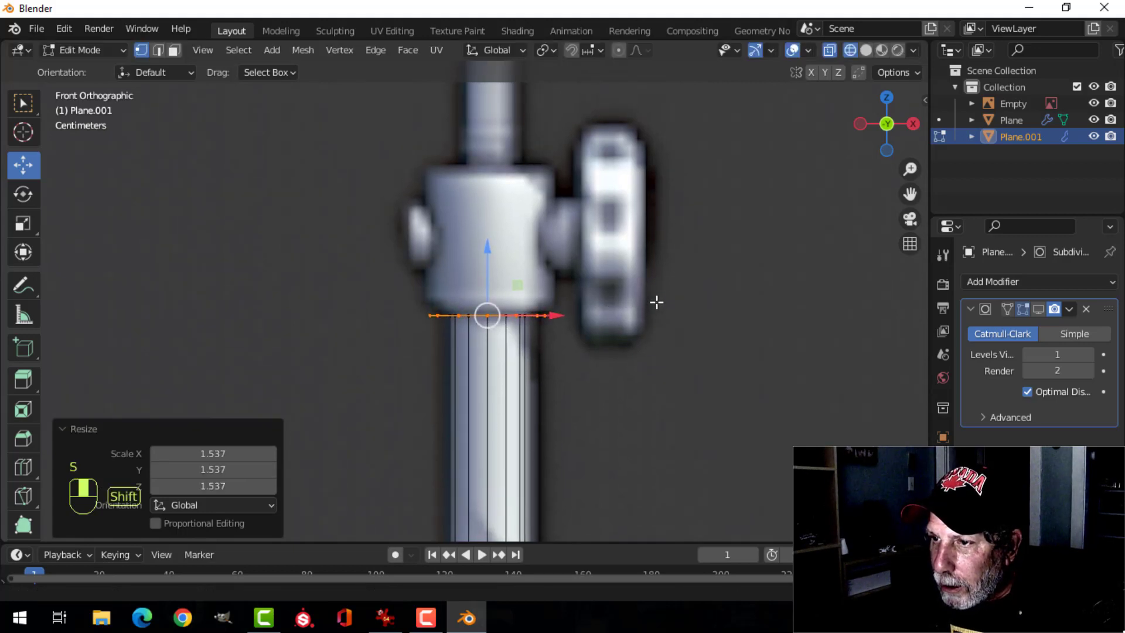
pyautogui.press('e')
pyautogui.click(628, 298)
pyautogui.moveTo(487, 250); pyautogui.dragTo(507, 105)
# Step: Extrude the collar's top loop inward at scale 0.494, and extrude it up as a thinner rod to the fitting below the tray
pyautogui.scroll(-3, 615, 152)
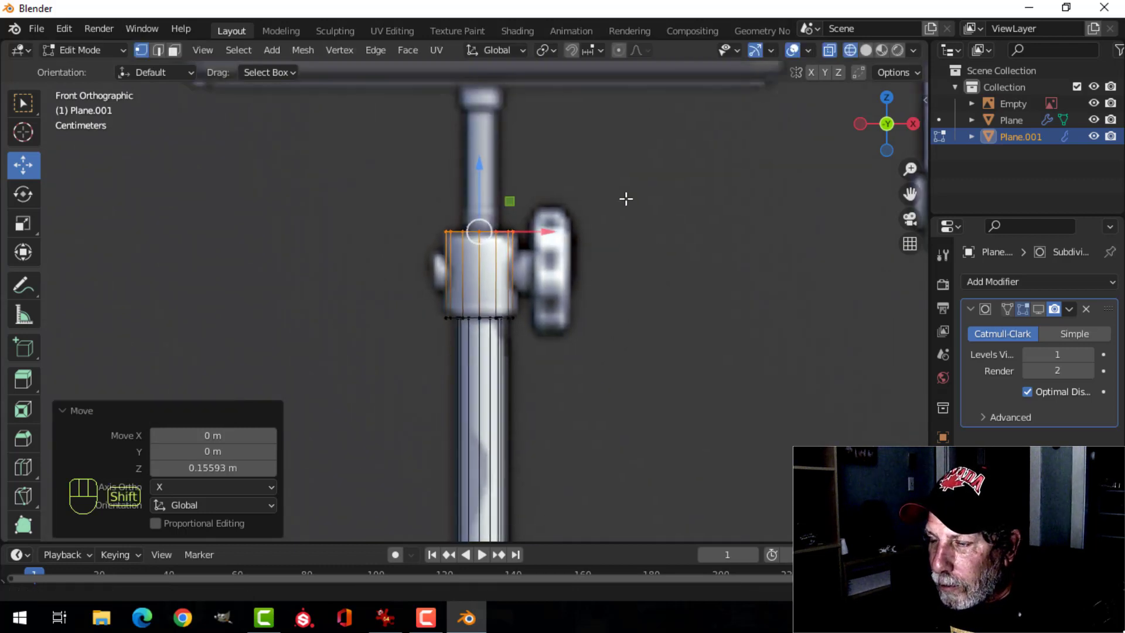
pyautogui.scroll(2, 614, 264)
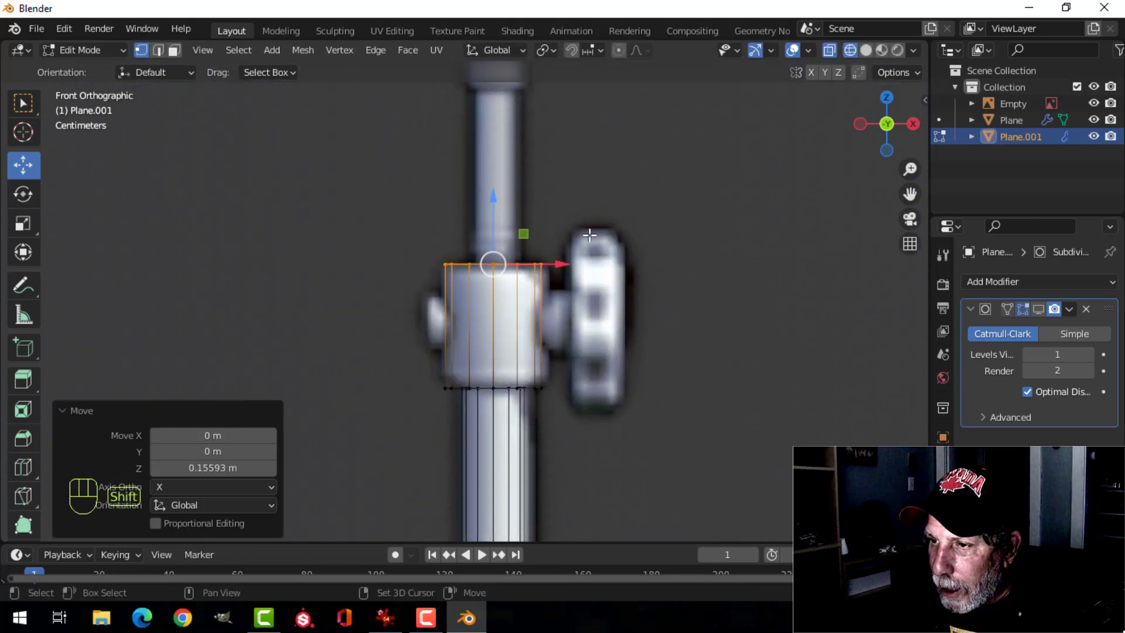
pyautogui.scroll(2, 574, 249)
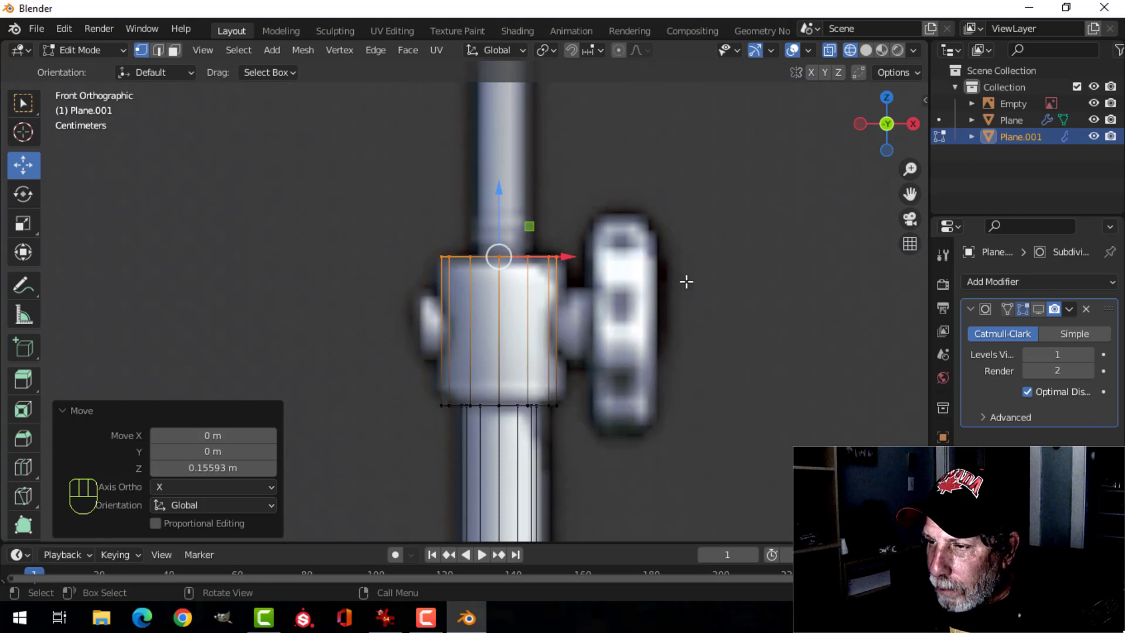
pyautogui.press('e')
pyautogui.press('s')
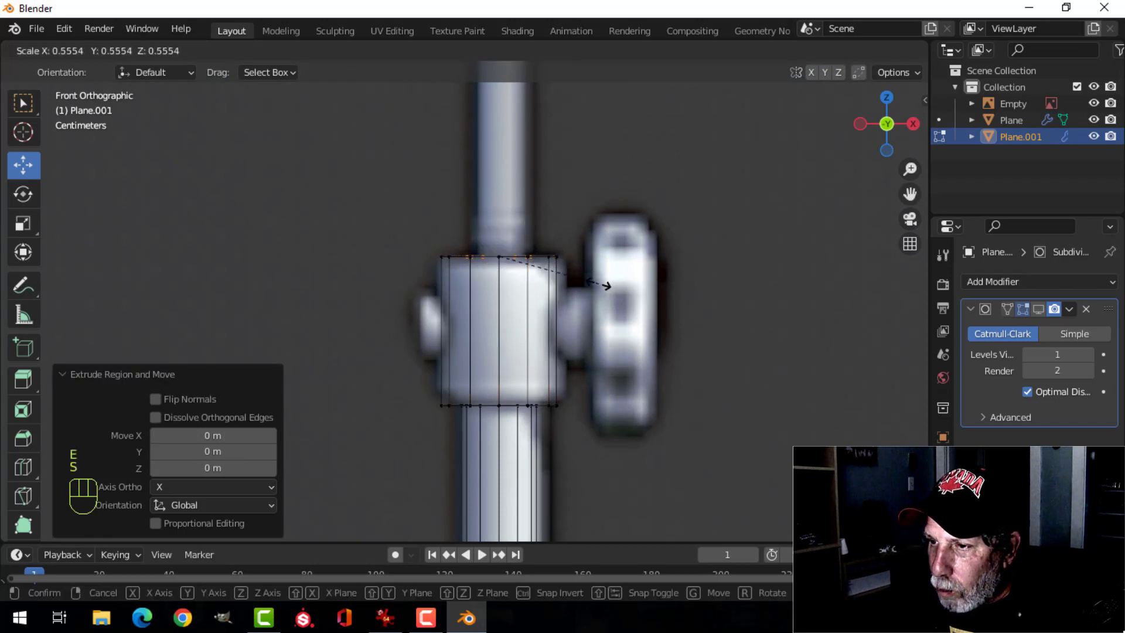
pyautogui.click(597, 286)
pyautogui.scroll(-3, 601, 281)
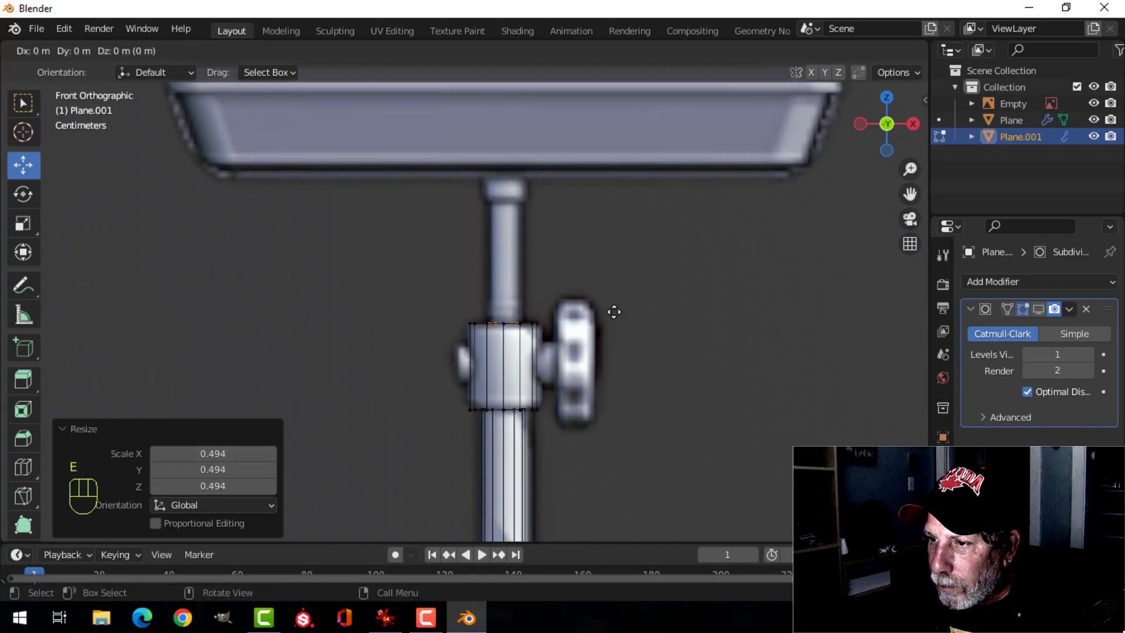
pyautogui.hotkey('ctrl', 'z')
pyautogui.moveTo(505, 251); pyautogui.dragTo(600, 173)
pyautogui.scroll(4, 597, 289)
pyautogui.hotkey('ctrl', 'z')
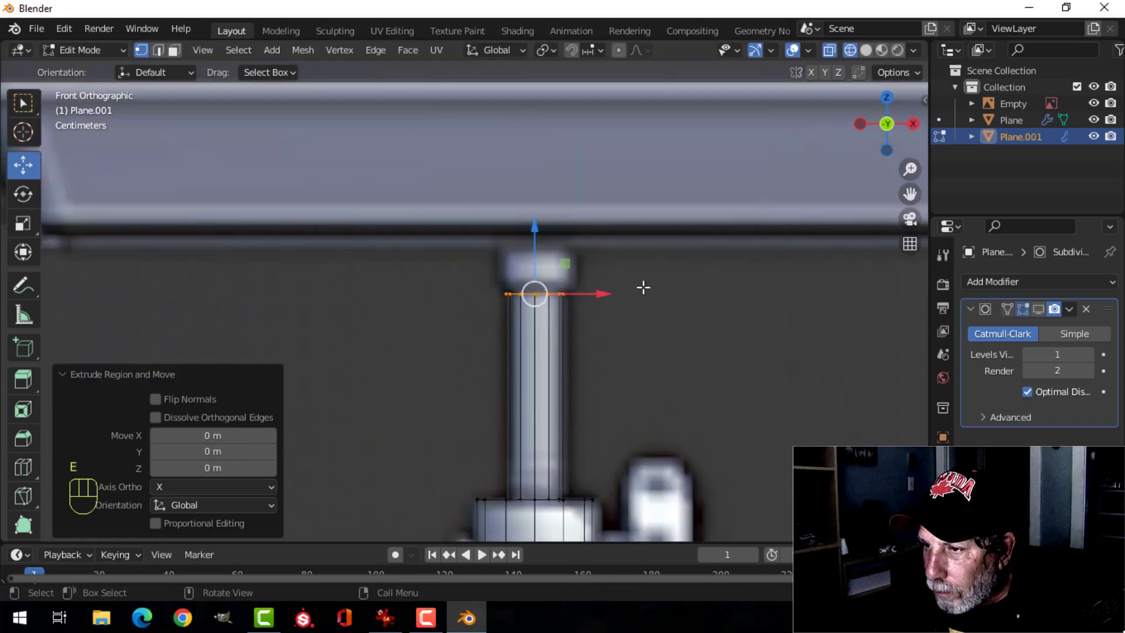
# Step: Widen the extruded loop at the top of the thin rod and extrude it up about 0.052 m to form the end fitting
pyautogui.press('s')
pyautogui.click(683, 284)
pyautogui.press('e')
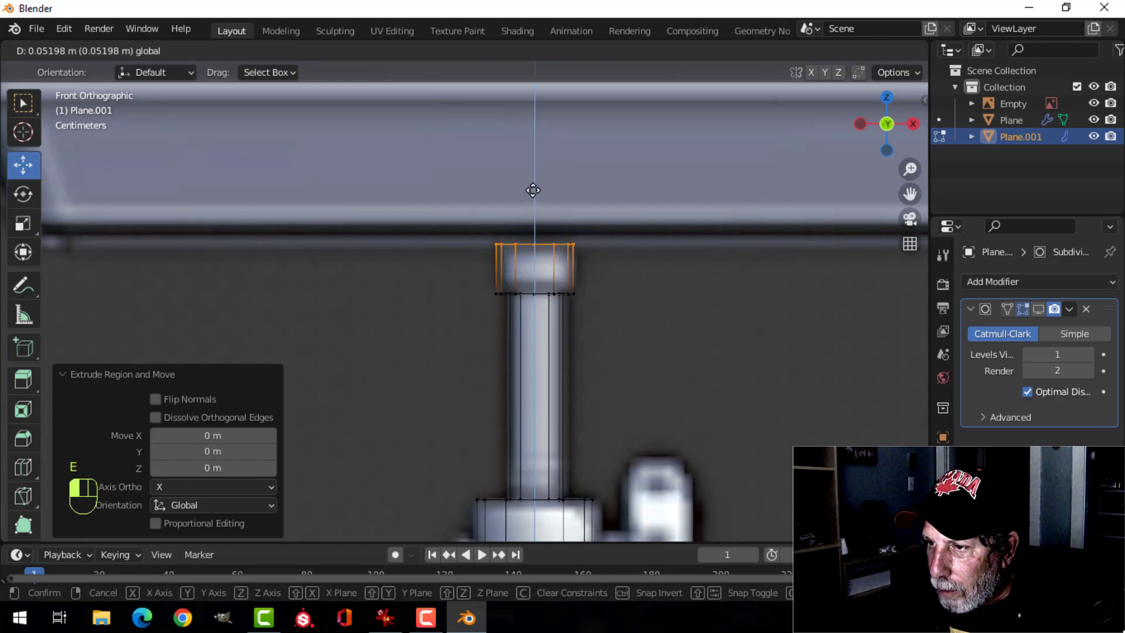
pyautogui.click(533, 189)
pyautogui.scroll(-3, 642, 319)
# Step: Return to solid shading and bevel the collar's upper and lower outer edge loops with three segments, about 0.0062 m wide
pyautogui.click(752, 320)
pyautogui.moveTo(752, 319)
pyautogui.mouseDown(button='middle')
pyautogui.moveTo(685, 369)
pyautogui.moveTo(578, 251)
pyautogui.moveTo(577, 386)
pyautogui.mouseUp(button='middle')
pyautogui.scroll(4, 515, 319)
pyautogui.hotkey('alt', 'a')
pyautogui.keyDown('shift'); pyautogui.moveTo(514, 319); pyautogui.dragTo(567, 311, button='middle'); pyautogui.keyUp('shift')
pyautogui.press('2')
pyautogui.keyDown('alt'); pyautogui.keyDown('shift'); pyautogui.click(530, 273); pyautogui.keyUp('shift'); pyautogui.keyUp('alt')
pyautogui.moveTo(529, 273); pyautogui.dragTo(504, 218, button='middle')
pyautogui.moveTo(600, 214); pyautogui.dragTo(582, 284, button='middle')
pyautogui.keyDown('alt'); pyautogui.keyDown('shift'); pyautogui.click(501, 307); pyautogui.keyUp('shift'); pyautogui.keyUp('alt')
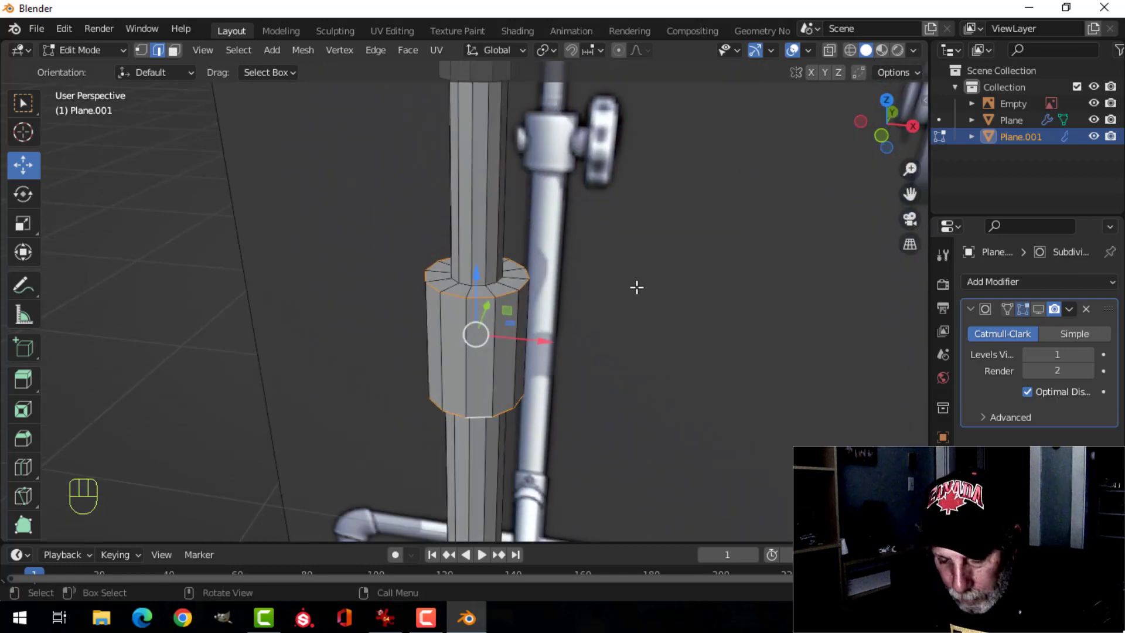
pyautogui.hotkey('ctrl', 'b')
pyautogui.click(621, 269)
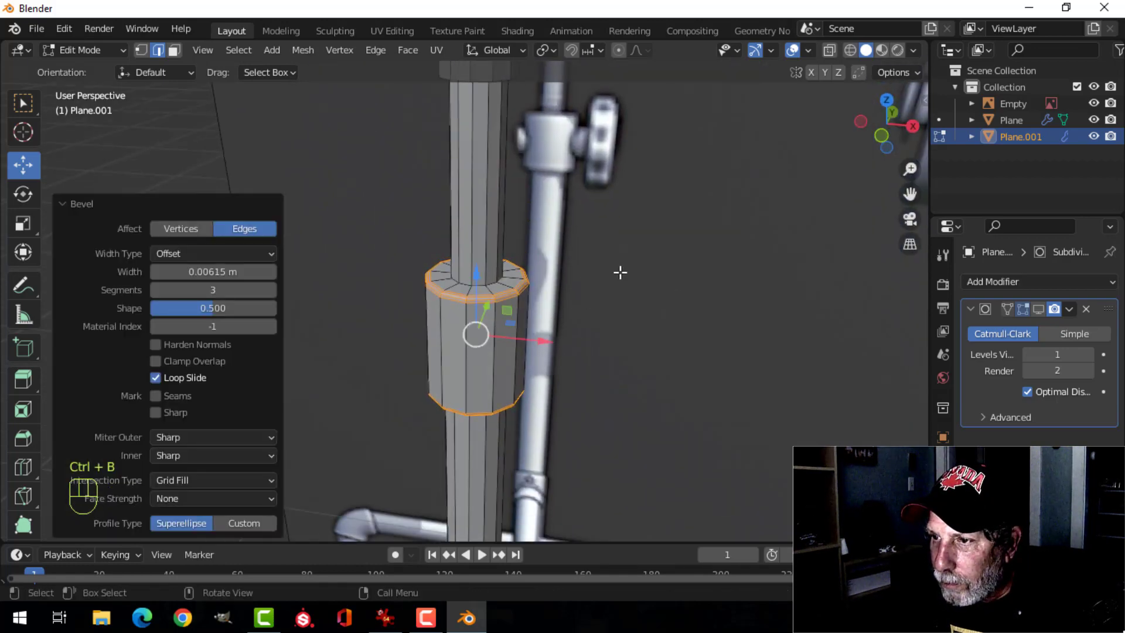
# Step: Bevel the lower outer edge loop of the top fitting with three segments, about 0.004 m wide, and return to Object Mode
pyautogui.hotkey('alt', 'a')
pyautogui.scroll(-3, 538, 320)
pyautogui.moveTo(538, 319); pyautogui.dragTo(493, 290, button='middle')
pyautogui.scroll(5, 538, 320)
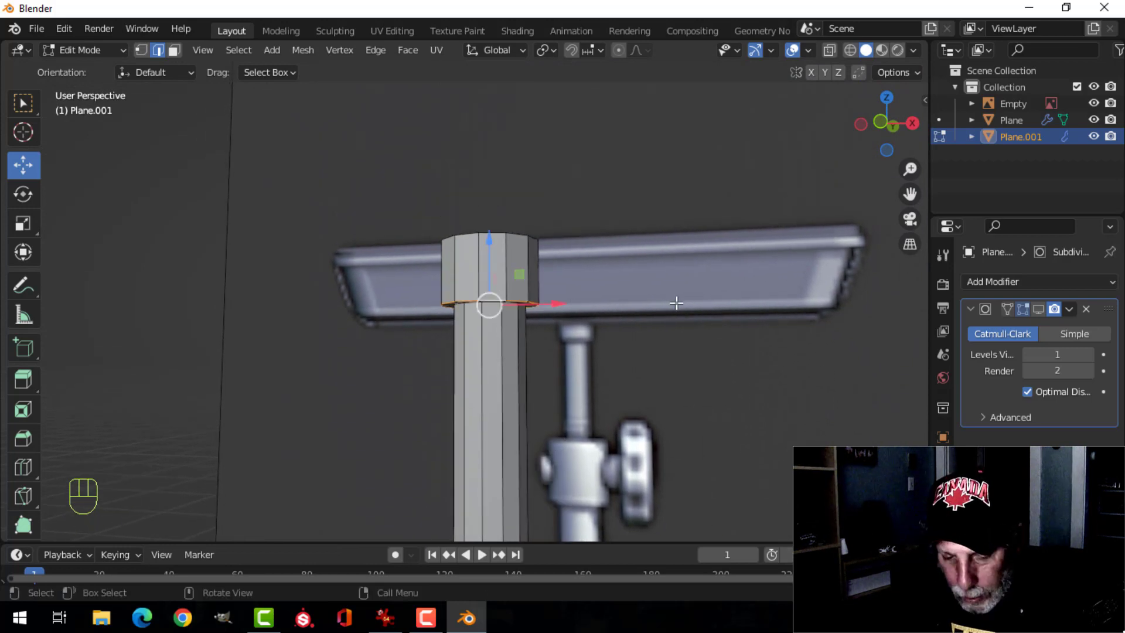
pyautogui.hotkey('ctrl', 'b')
pyautogui.click(730, 306)
pyautogui.scroll(-3, 643, 362)
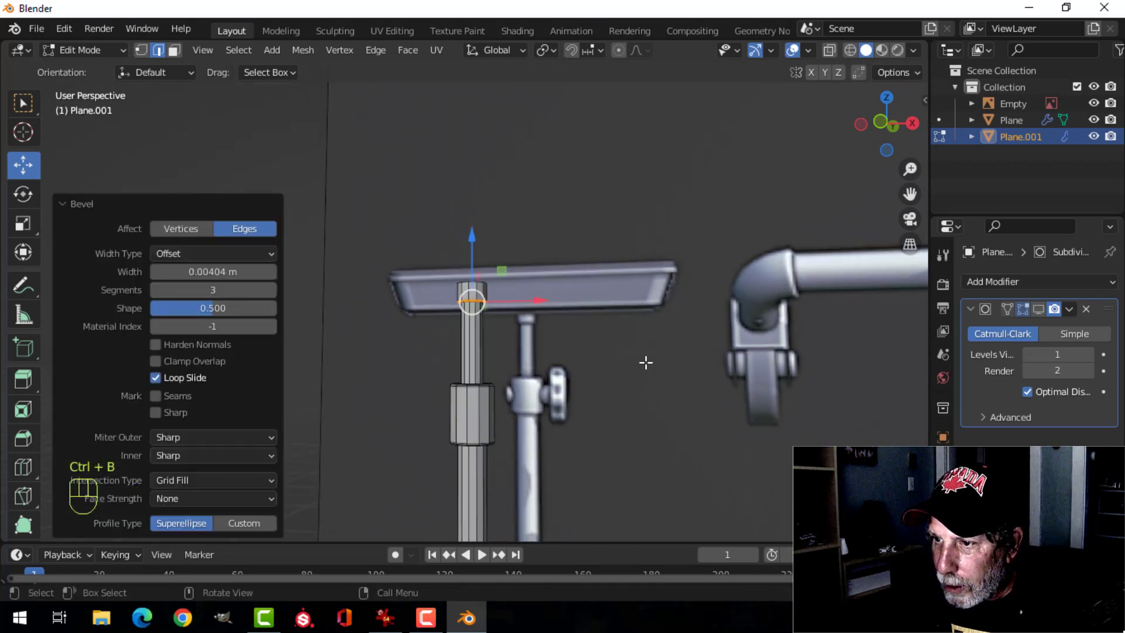
pyautogui.keyDown('shift'); pyautogui.moveTo(642, 362); pyautogui.dragTo(522, 340, button='middle'); pyautogui.keyUp('shift')
pyautogui.hotkey('alt', 'a')
pyautogui.scroll(3, 570, 396)
pyautogui.scroll(3, 552, 300)
pyautogui.press('Tab')
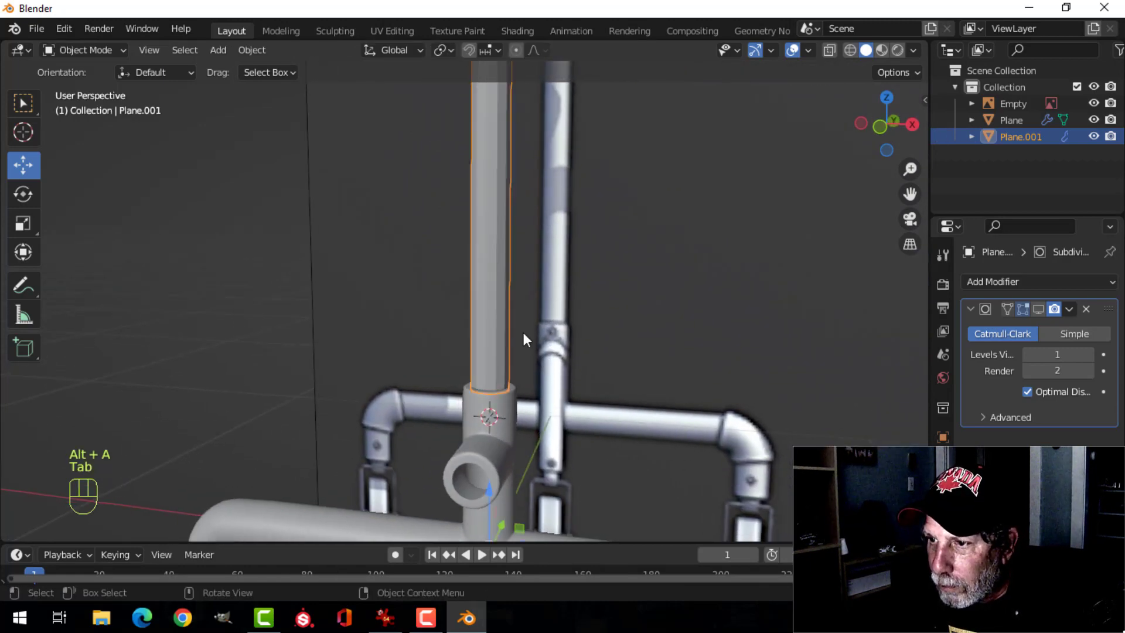
# Step: Shade the pole object smooth and turn on its Subdivision modifier's display in the viewport
pyautogui.rightClick(497, 255)
pyautogui.click(468, 202)
pyautogui.scroll(-4, 594, 271)
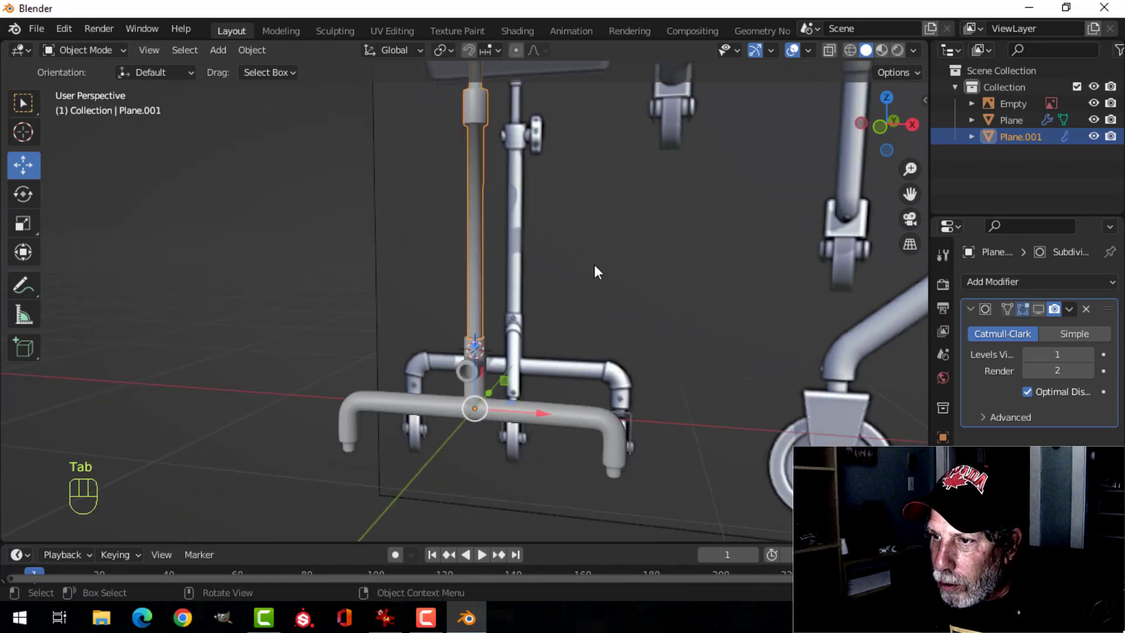
pyautogui.hotkey('alt', 'a')
pyautogui.keyDown('shift'); pyautogui.moveTo(595, 265); pyautogui.dragTo(537, 239, button='middle'); pyautogui.keyUp('shift')
pyautogui.scroll(4, 492, 269)
pyautogui.click(490, 229)
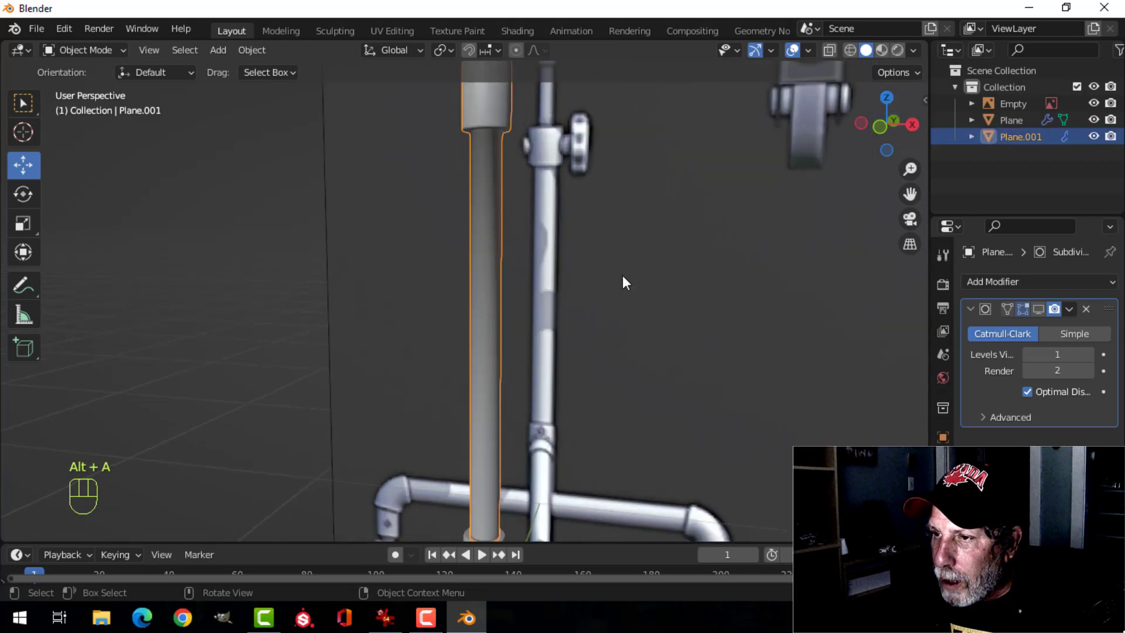
pyautogui.click(1040, 309)
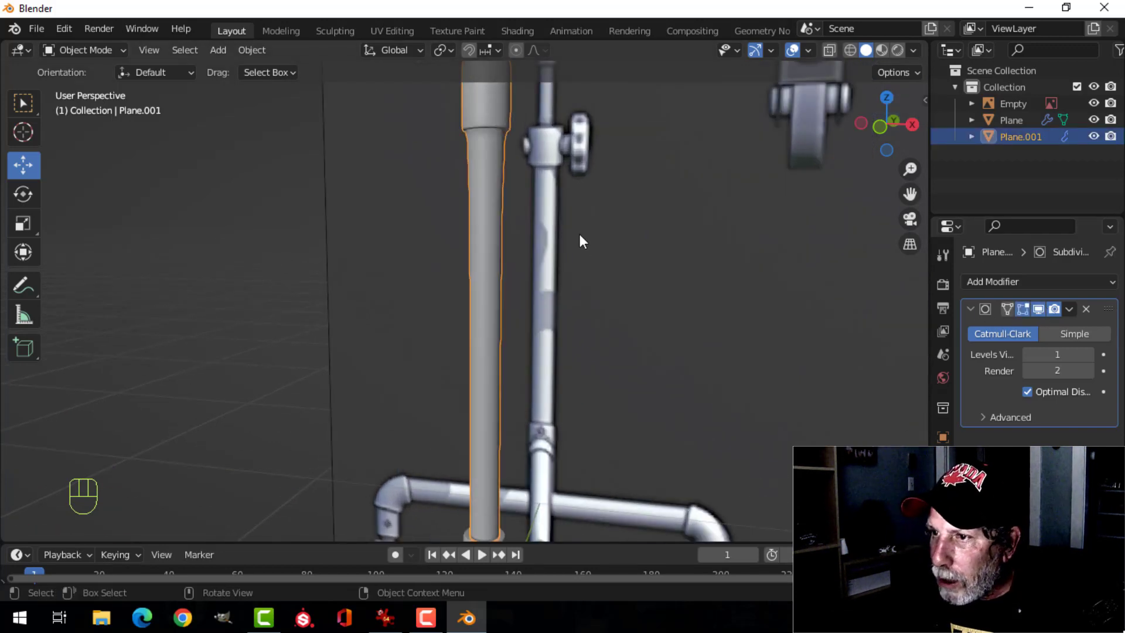
# Step: Add a supporting loop cut around the main pole below the collar and return to Object Mode
pyautogui.press('Tab')
pyautogui.hotkey('ctrl', 'r')
pyautogui.click(495, 253)
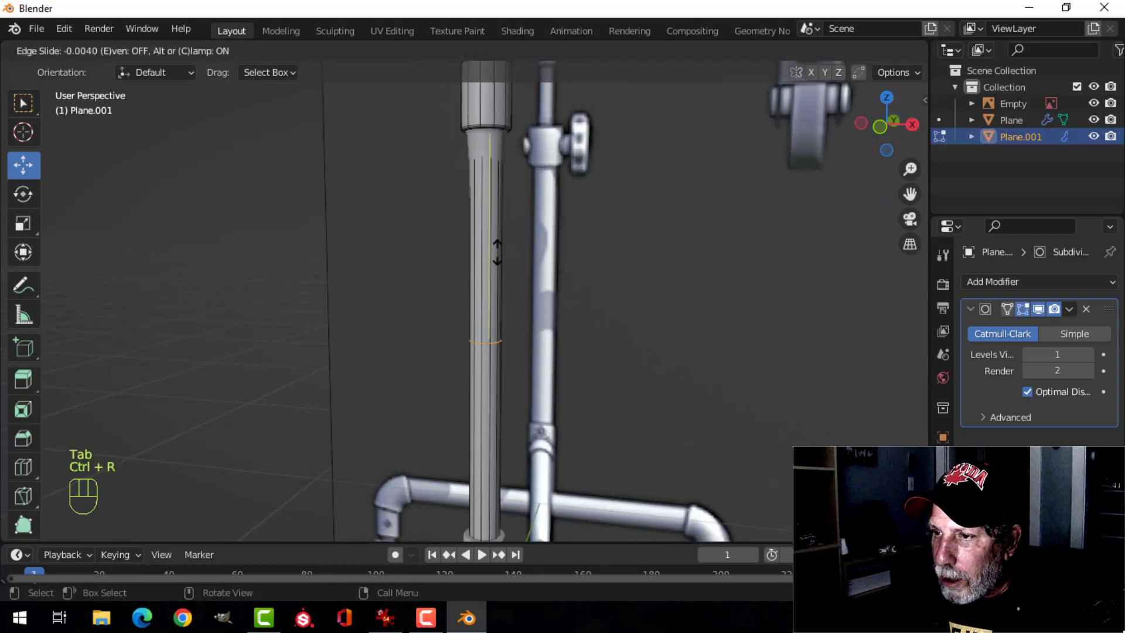
pyautogui.click(544, 528)
pyautogui.press('Tab')
pyautogui.hotkey('alt', 'a')
# Step: Add a loop cut to the thin rod and slide it down close to the collar, at a factor of about 0.958
pyautogui.moveTo(561, 438); pyautogui.dragTo(538, 404, button='middle')
pyautogui.scroll(4, 515, 443)
pyautogui.click(518, 378)
pyautogui.press('Tab')
pyautogui.hotkey('alt', 'a')
pyautogui.hotkey('ctrl', 'r')
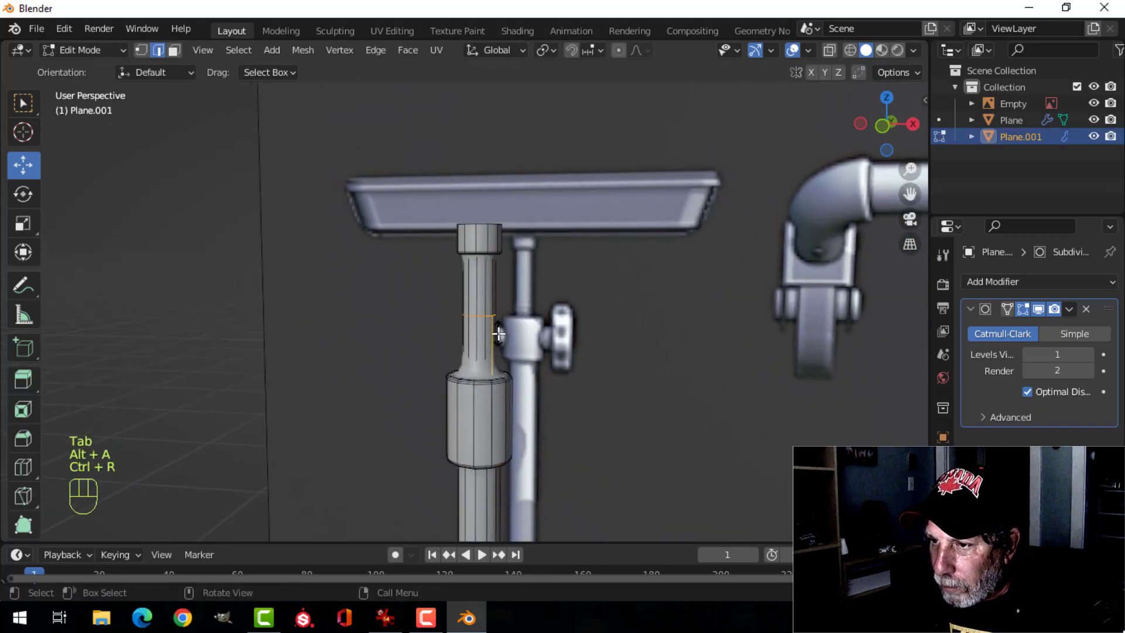
pyautogui.click(499, 340)
pyautogui.click(502, 391)
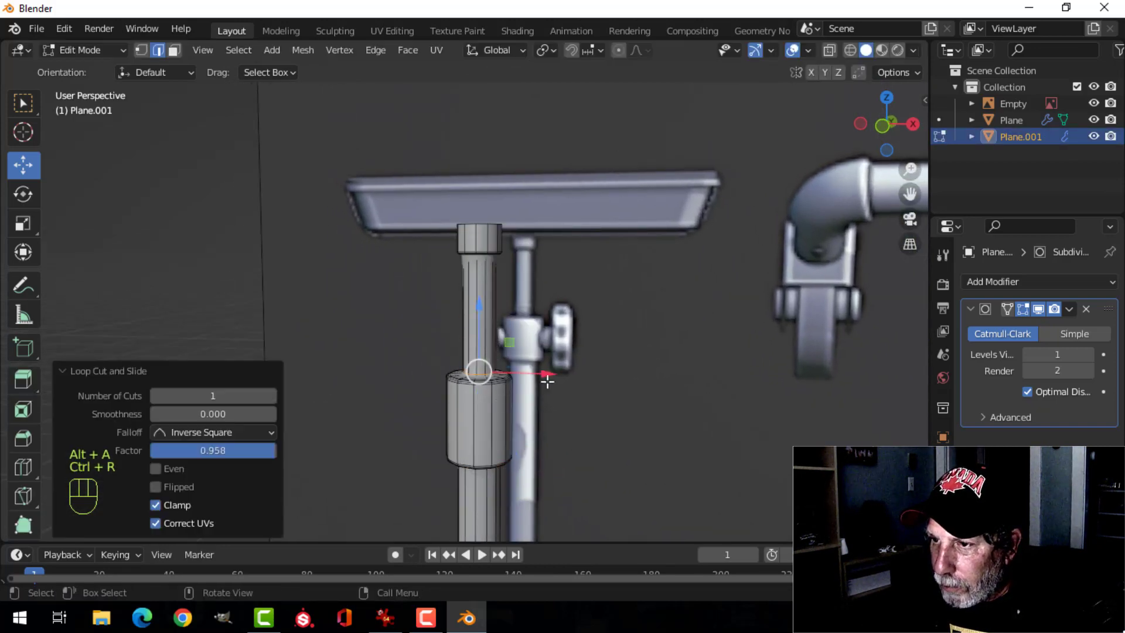
# Step: Add another loop cut to the thin rod, slid up close to the top fitting, and return to Object Mode
pyautogui.press('Tab')
pyautogui.scroll(-1, 525, 341)
pyautogui.press('Tab')
pyautogui.hotkey('ctrl', 'r')
pyautogui.click(469, 298)
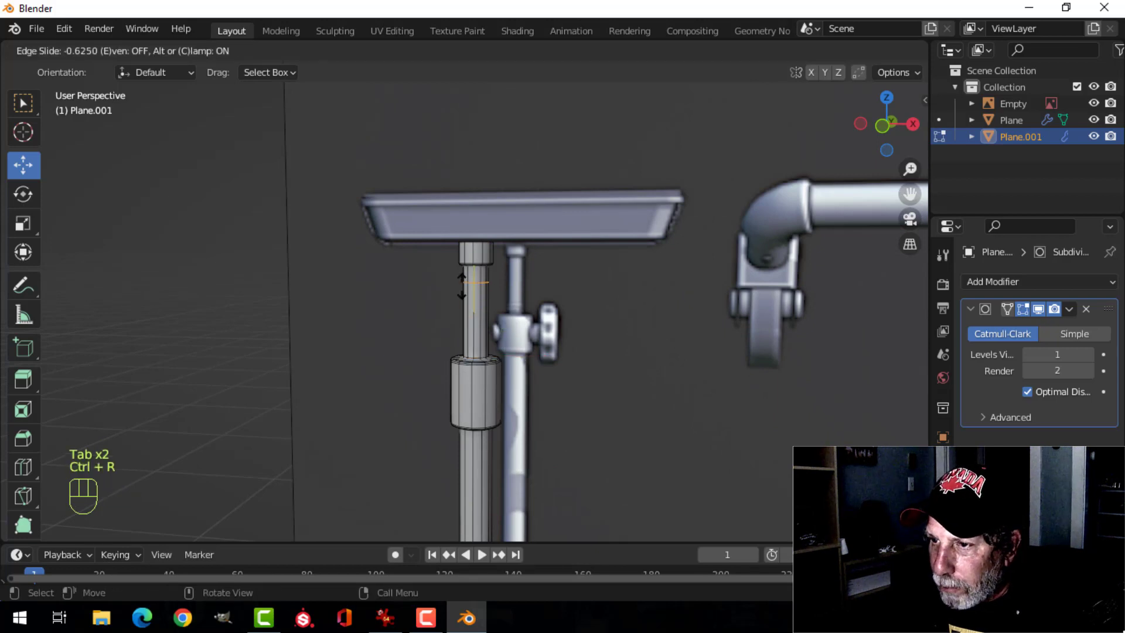
pyautogui.click(460, 272)
pyautogui.press('Tab')
pyautogui.scroll(5, 549, 382)
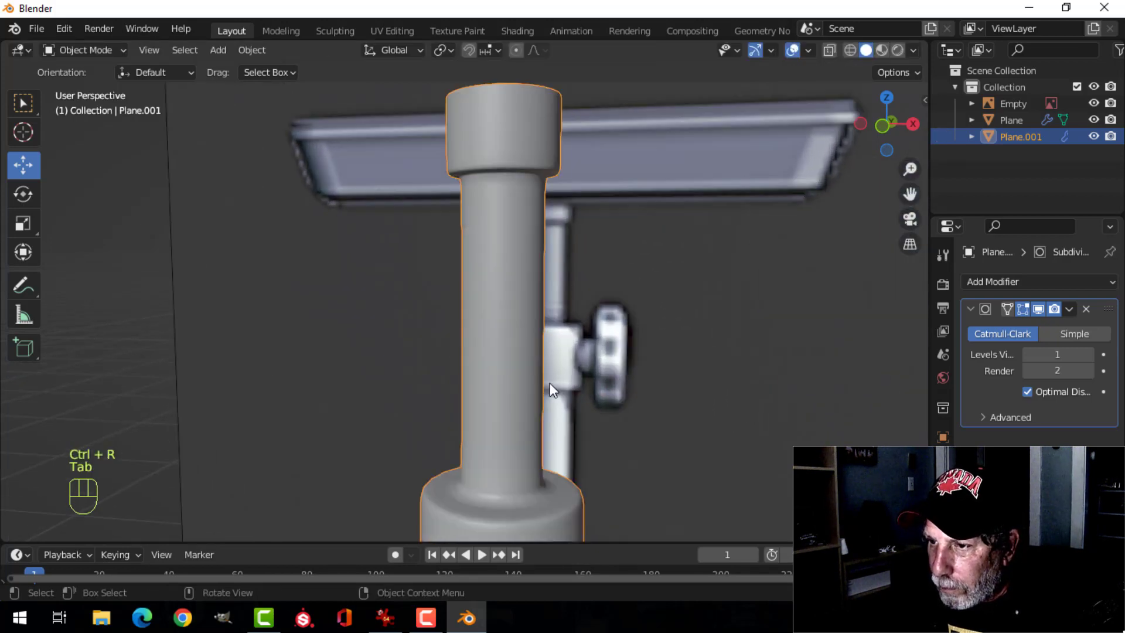
pyautogui.hotkey('alt', 'a')
pyautogui.keyDown('shift'); pyautogui.moveTo(585, 434); pyautogui.dragTo(433, 321, button='middle'); pyautogui.keyUp('shift')
pyautogui.moveTo(493, 386)
pyautogui.mouseDown(button='middle')
pyautogui.moveTo(511, 415)
pyautogui.moveTo(510, 381)
pyautogui.moveTo(472, 409)
pyautogui.moveTo(500, 399)
pyautogui.moveTo(505, 371)
pyautogui.mouseUp(button='middle')
pyautogui.click(491, 406)
# Step: Select the faces of the top fitting and the thin rod down to the collar, and separate them into their own object
pyautogui.press('Tab')
pyautogui.scroll(6, 468, 403)
pyautogui.hotkey('alt', 'a')
pyautogui.scroll(-10, 473, 396)
pyautogui.scroll(4, 487, 404)
pyautogui.press('3')
pyautogui.scroll(-2, 498, 203)
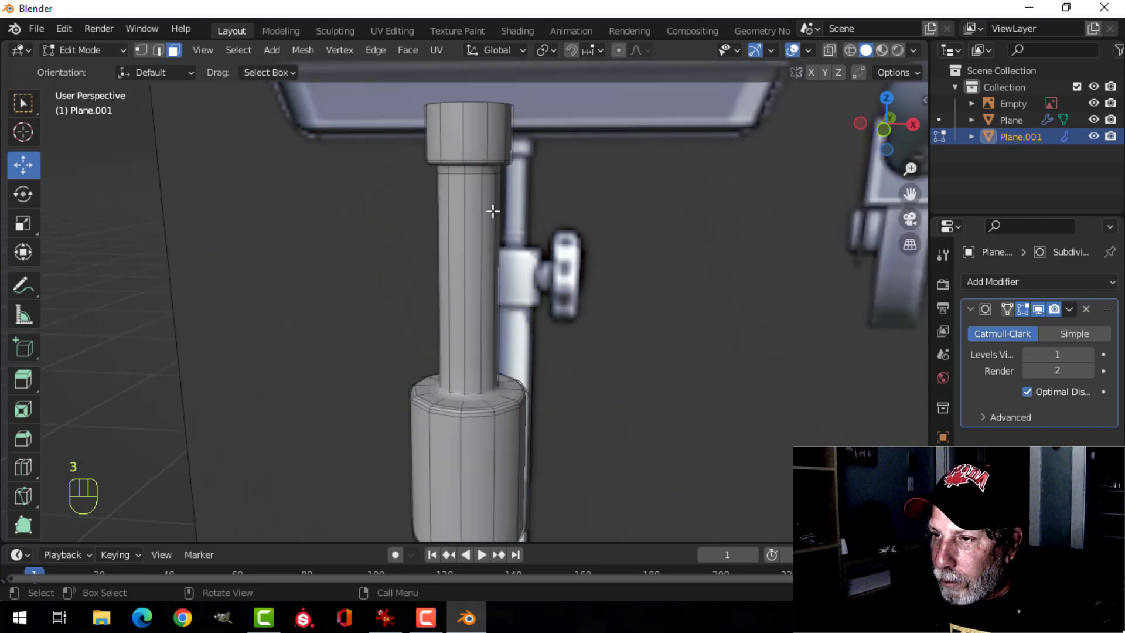
pyautogui.keyDown('shift'); pyautogui.moveTo(492, 211); pyautogui.dragTo(492, 261, button='middle'); pyautogui.keyUp('shift')
pyautogui.keyDown('alt'); pyautogui.keyDown('shift'); pyautogui.click(487, 185); pyautogui.keyUp('shift'); pyautogui.keyUp('alt')
pyautogui.press('ctrl+KP_Add')
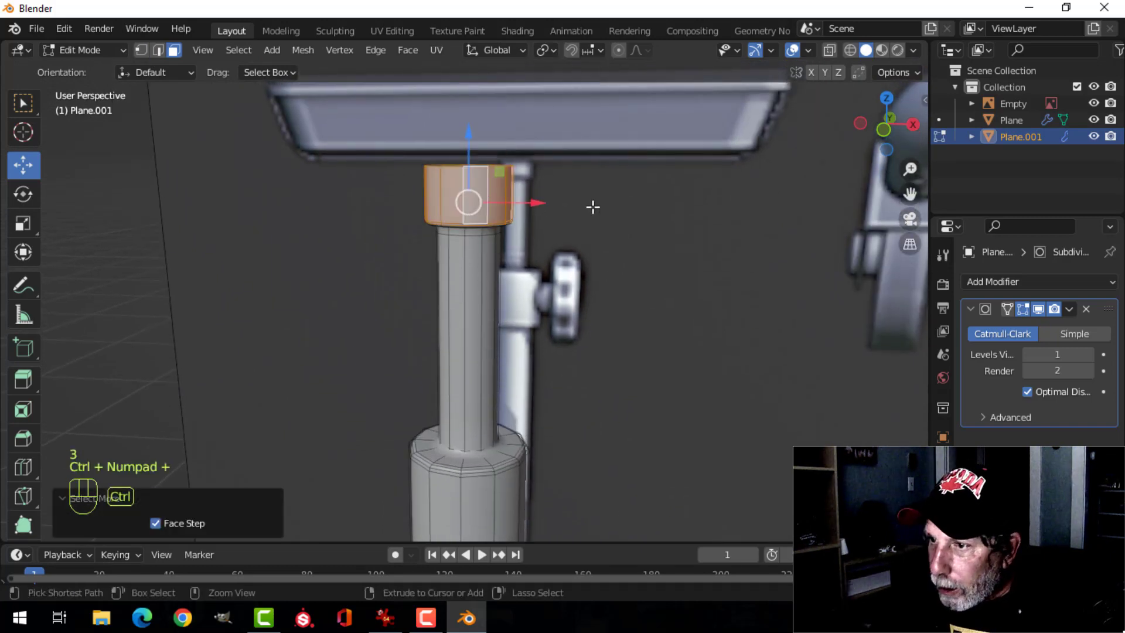
pyautogui.press('ctrl+KP_Add')
pyautogui.press('ctrl+KP_Add')
pyautogui.press('ctrl+KP_Add')
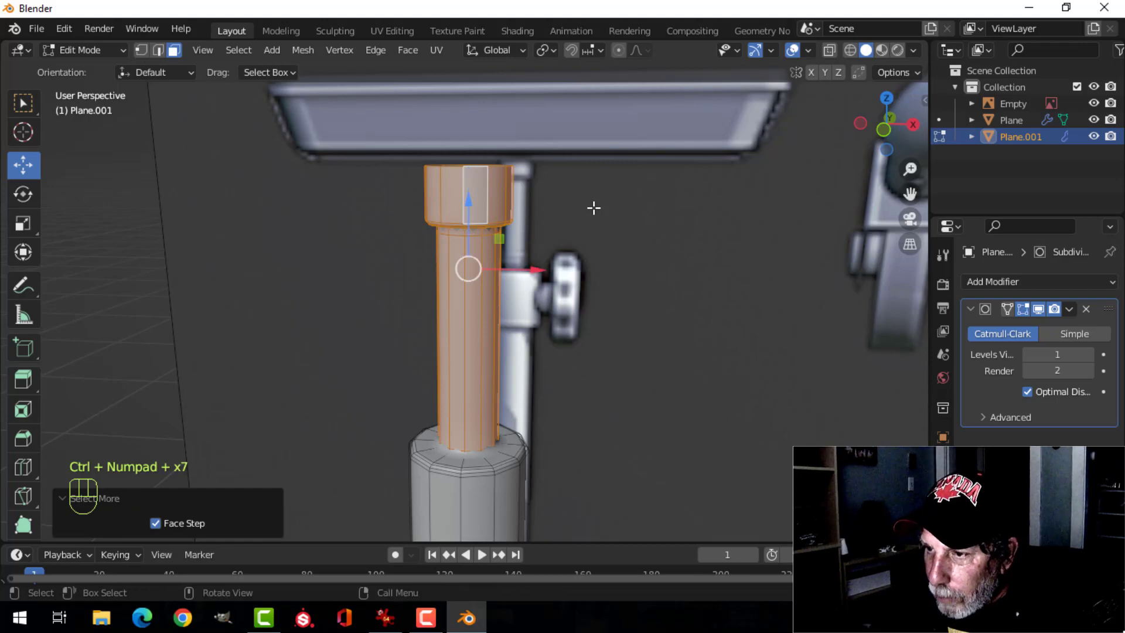
pyautogui.scroll(-1, 497, 404)
pyautogui.scroll(3, 567, 436)
pyautogui.keyDown('shift'); pyautogui.moveTo(567, 436); pyautogui.dragTo(548, 314, button='middle'); pyautogui.keyUp('shift')
pyautogui.press('p')
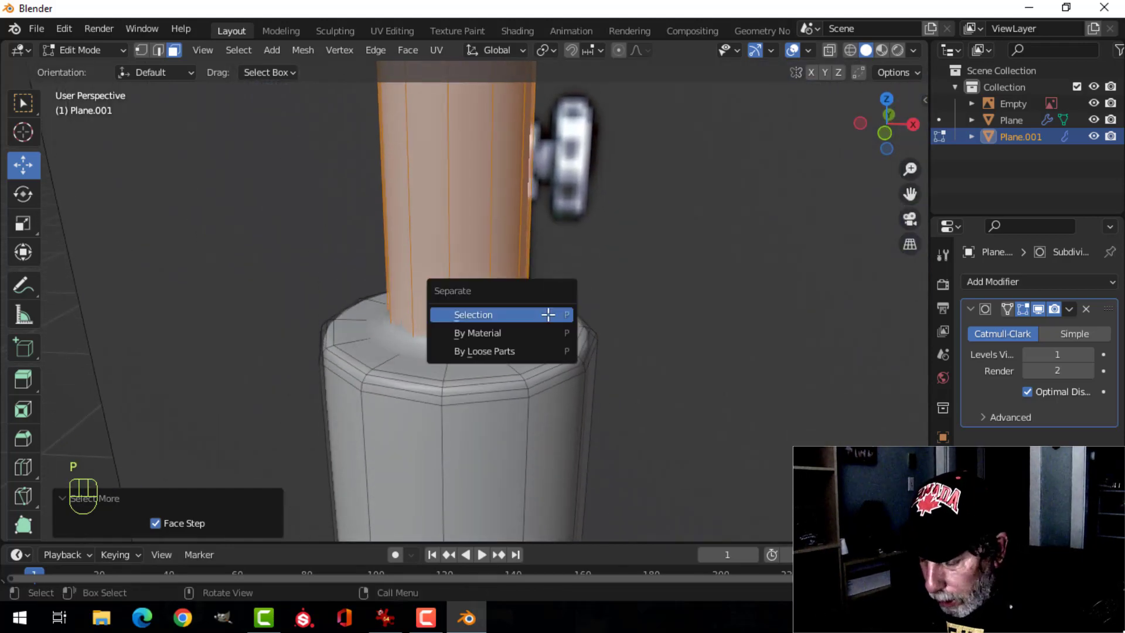
pyautogui.click(549, 315)
pyautogui.press('Tab')
# Step: Hide the separated rod, inspect the collar's open top in Edit and Object Mode, and unhide the rod
pyautogui.click(497, 325)
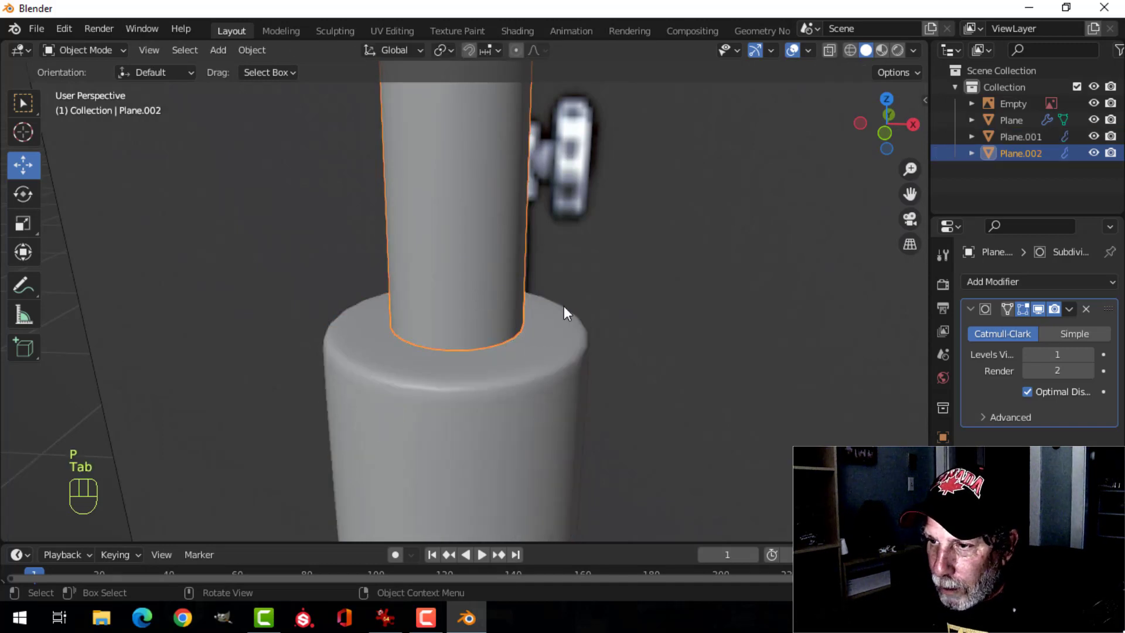
pyautogui.press('h')
pyautogui.click(532, 362)
pyautogui.press('Tab')
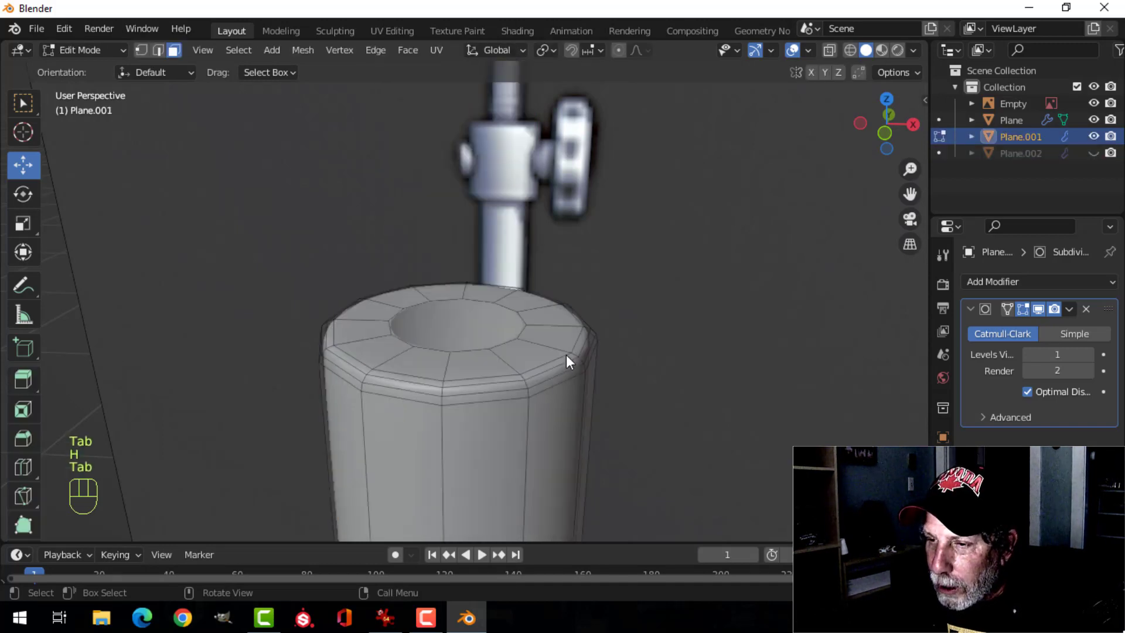
pyautogui.press('Tab')
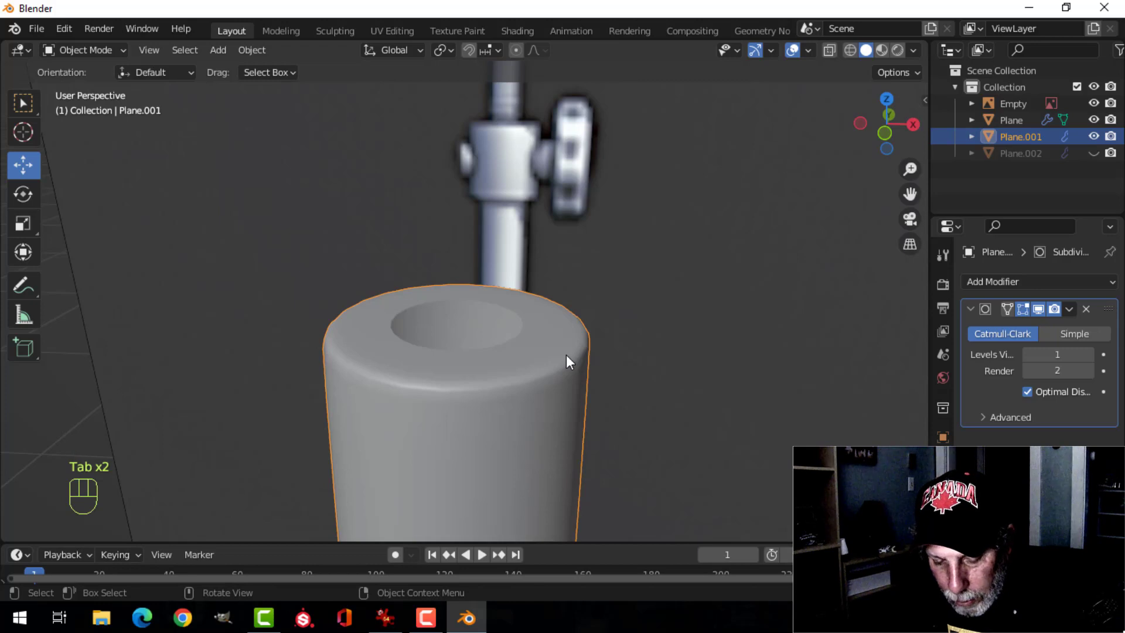
pyautogui.hotkey('alt', 'h')
# Step: Move the thin rod's bottom edge loop slightly down into the collar
pyautogui.hotkey('alt', 'a')
pyautogui.click(494, 311)
pyautogui.press('Tab')
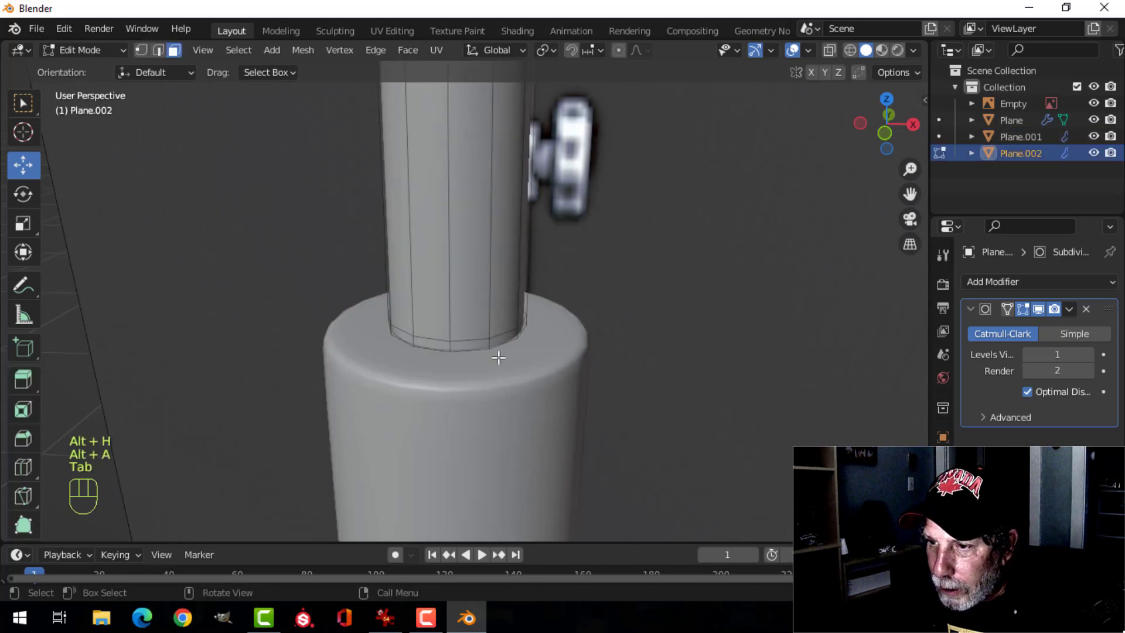
pyautogui.press('2')
pyautogui.keyDown('alt'); pyautogui.keyDown('shift'); pyautogui.click(467, 346); pyautogui.keyUp('shift'); pyautogui.keyUp('alt')
pyautogui.moveTo(459, 296); pyautogui.dragTo(475, 301)
pyautogui.hotkey('alt', 'a')
# Step: In front wireframe view, move the rod's edge loop just above the collar up about 0.03 m
pyautogui.scroll(-3, 543, 338)
pyautogui.keyDown('shift'); pyautogui.moveTo(540, 281); pyautogui.dragTo(558, 385, button='middle'); pyautogui.keyUp('shift')
pyautogui.scroll(3, 579, 324)
pyautogui.keyDown('alt'); pyautogui.keyDown('shift'); pyautogui.click(505, 286); pyautogui.keyUp('shift'); pyautogui.keyUp('alt')
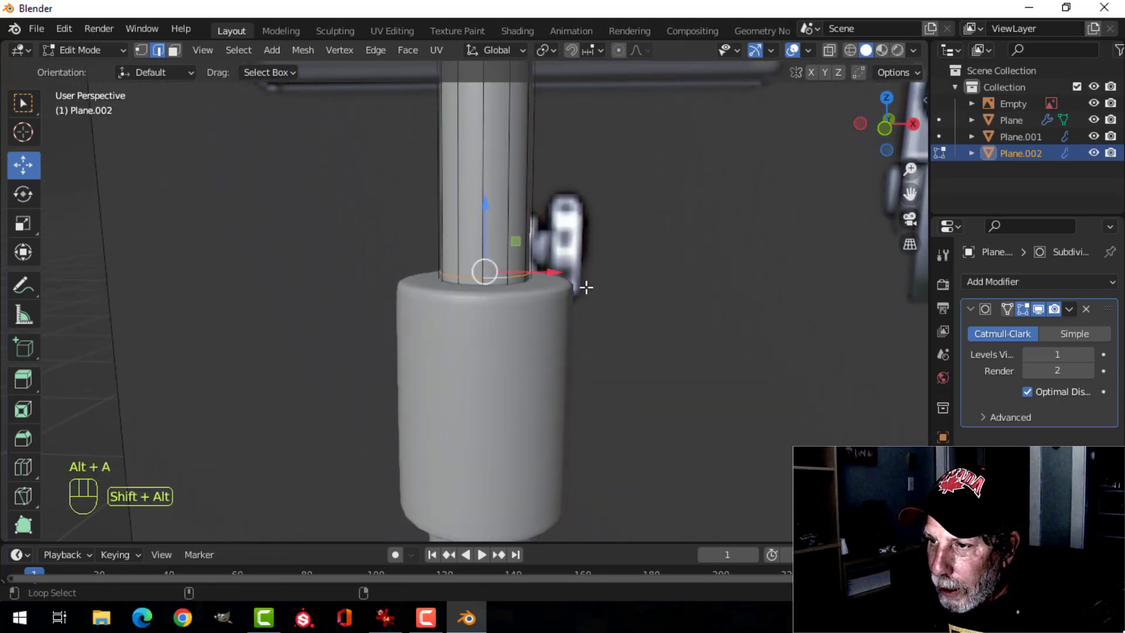
pyautogui.press('KP_1')
pyautogui.press('z')
pyautogui.click(515, 287)
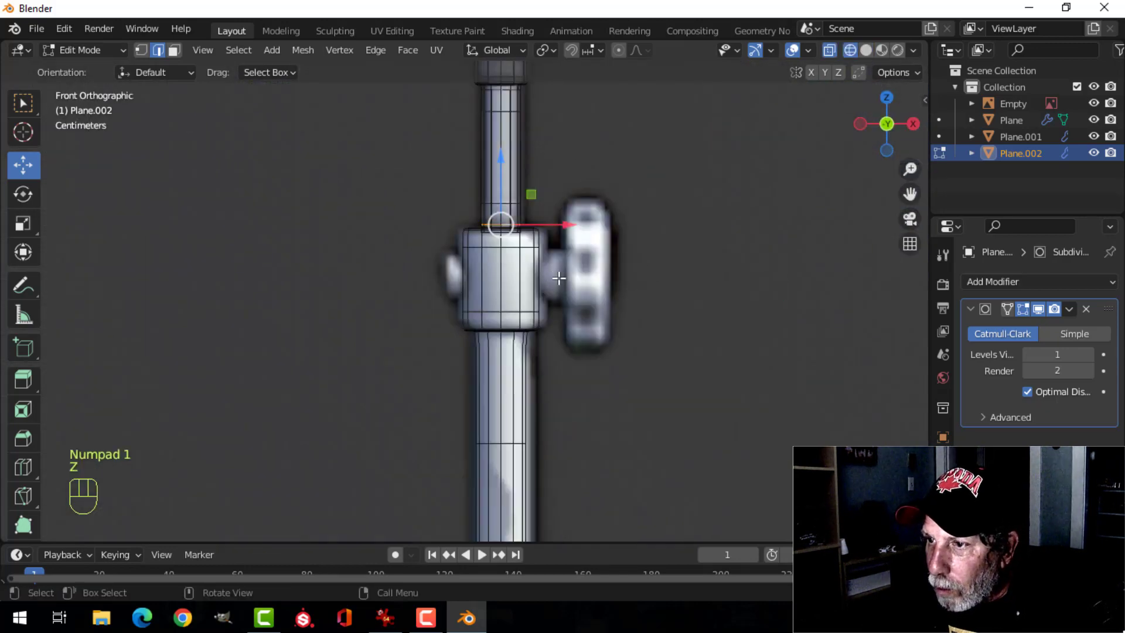
pyautogui.scroll(6, 339, 386)
pyautogui.keyDown('shift'); pyautogui.moveTo(338, 387); pyautogui.dragTo(375, 303, button='middle'); pyautogui.keyUp('shift')
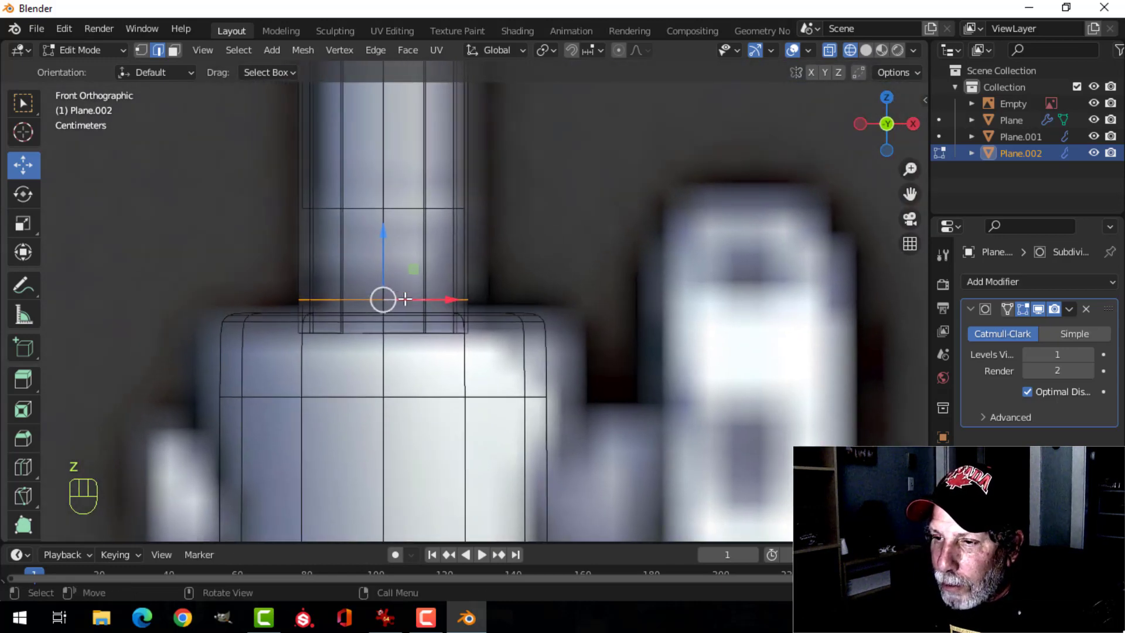
pyautogui.moveTo(378, 234); pyautogui.dragTo(398, 142)
pyautogui.press('x')
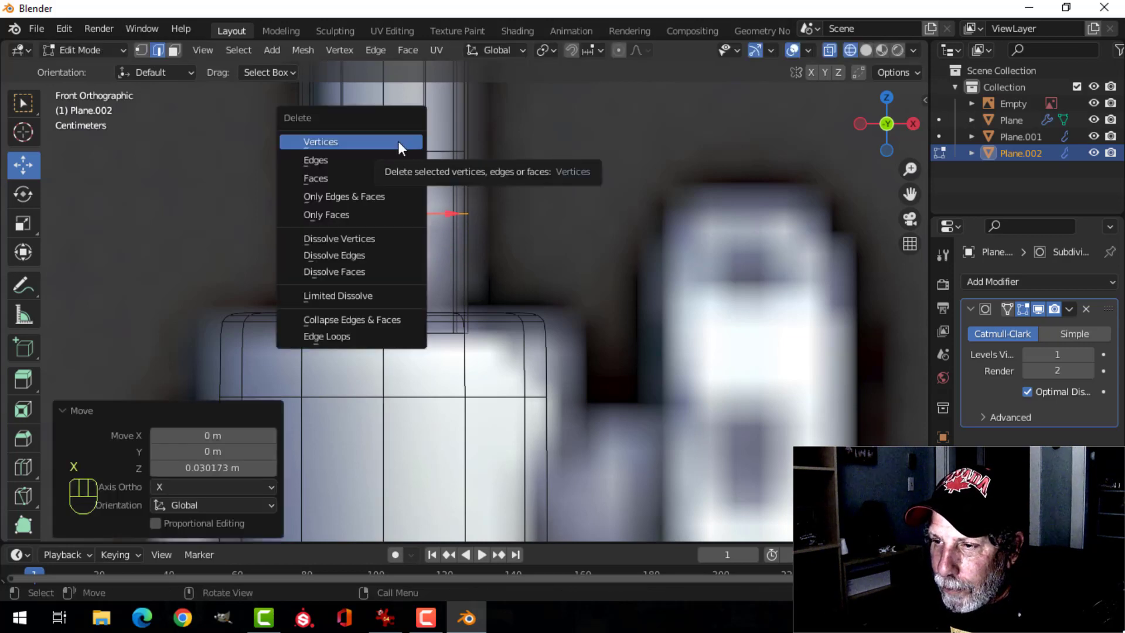
pyautogui.press('Escape')
pyautogui.moveTo(383, 163)
pyautogui.mouseDown()
pyautogui.moveTo(377, 226)
pyautogui.moveTo(389, 141)
pyautogui.moveTo(389, 153)
pyautogui.mouseUp()
# Step: Bevel the moved rod loop with five segments, about 0.0346 m wide
pyautogui.scroll(-2, 552, 261)
pyautogui.hotkey('ctrl', 'b')
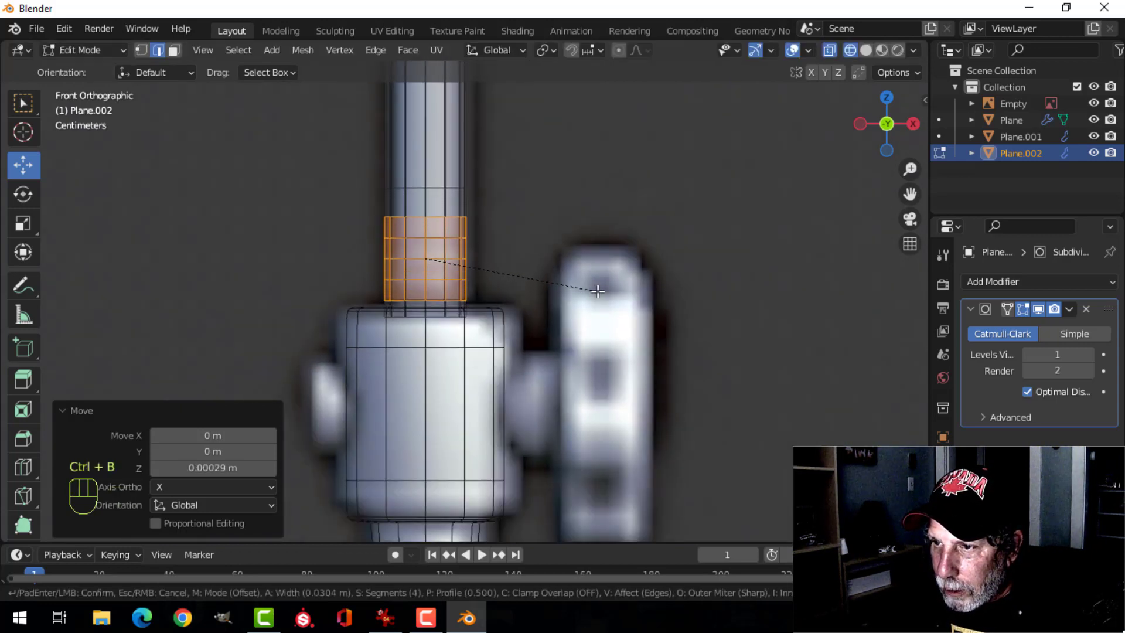
pyautogui.click(604, 290)
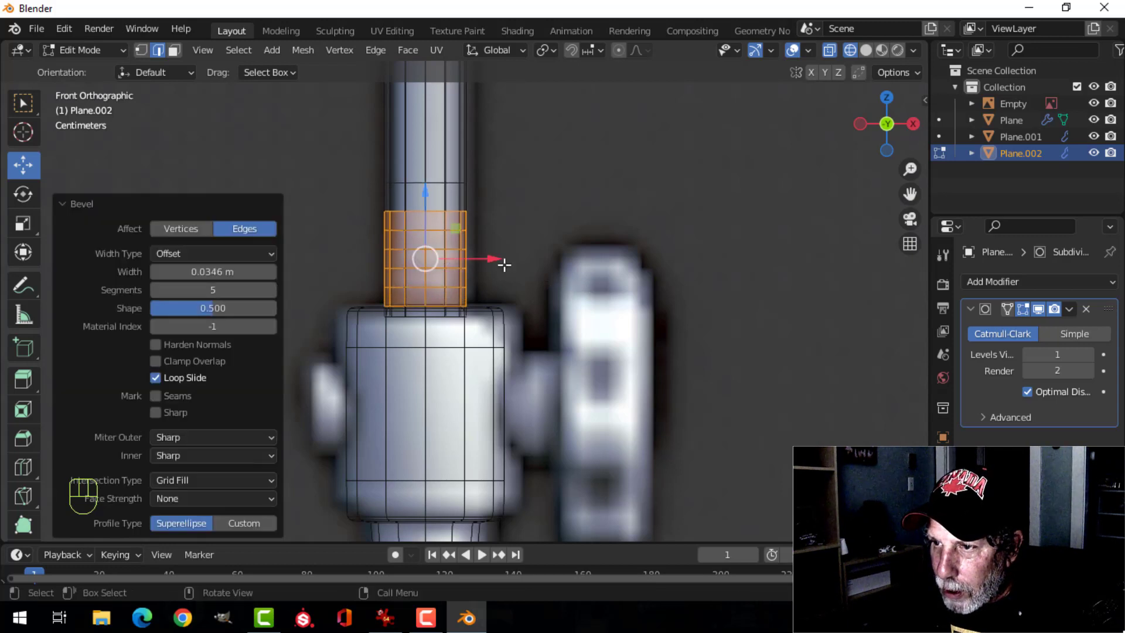
# Step: Select the upper five of the beveled rod loops, scale them along Z by about 1.26, and move them up about 0.006 m
pyautogui.hotkey('alt', 'a')
pyautogui.keyDown('alt'); pyautogui.keyDown('shift'); pyautogui.click(434, 221); pyautogui.keyUp('shift'); pyautogui.keyUp('alt')
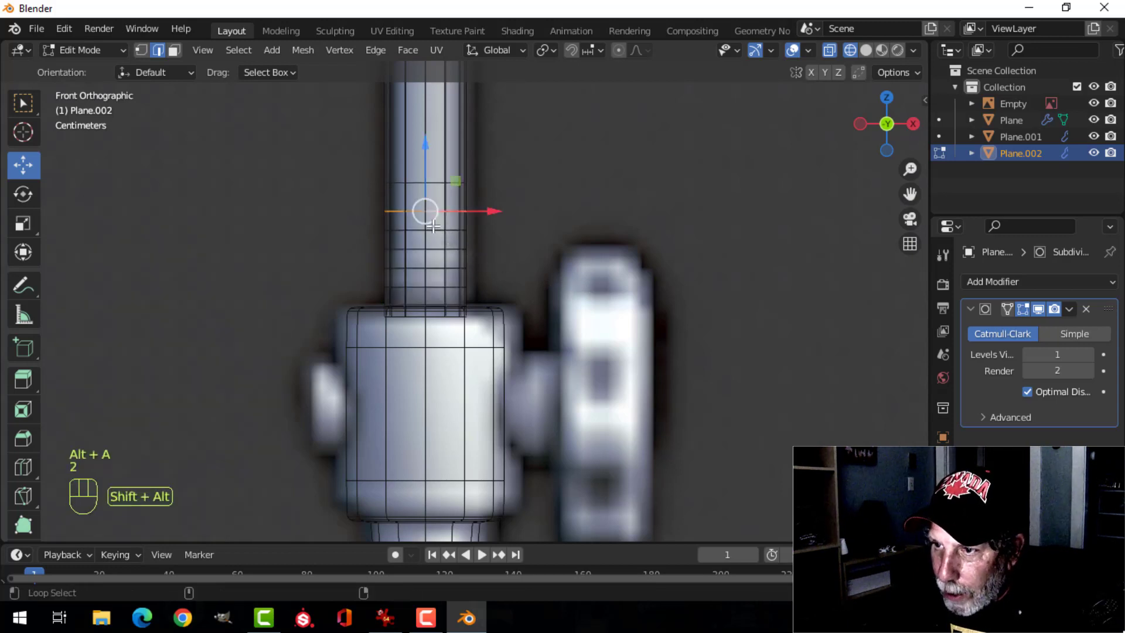
pyautogui.keyDown('alt'); pyautogui.keyDown('shift'); pyautogui.click(440, 290); pyautogui.keyUp('shift'); pyautogui.keyUp('alt')
pyautogui.scroll(2, 542, 261)
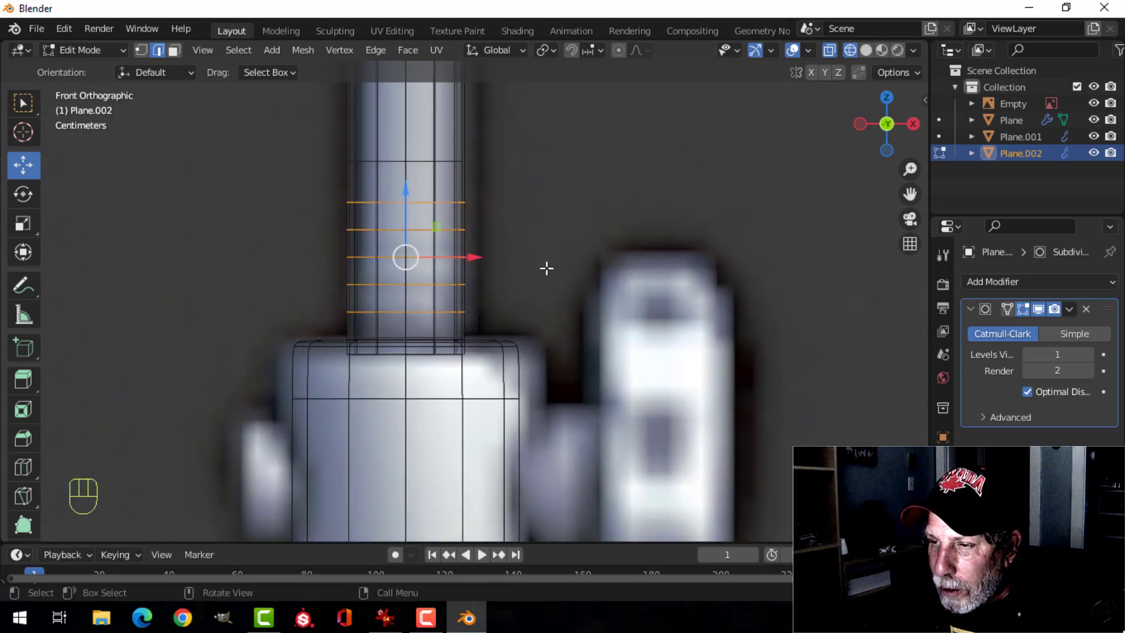
pyautogui.scroll(-1, 546, 268)
pyautogui.press('s')
pyautogui.press('z')
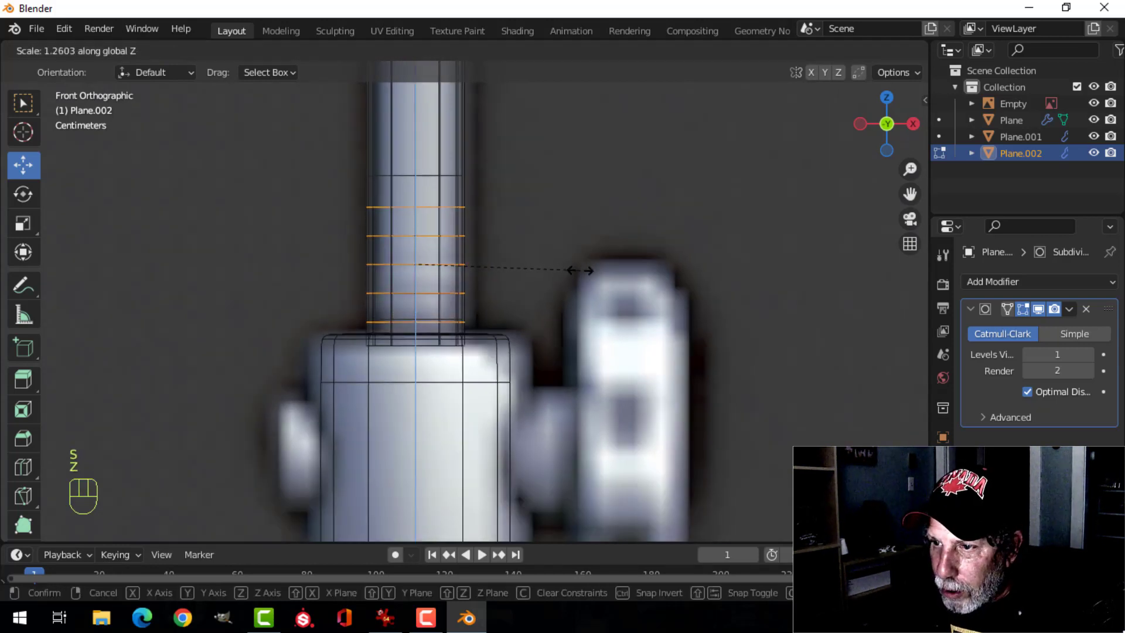
pyautogui.click(584, 270)
pyautogui.moveTo(417, 198); pyautogui.dragTo(418, 188)
# Step: Bevel the five loops into single-segment bands about 0.004 m wide and extrude them outward along their normals about 0.0023 m as ridges
pyautogui.hotkey('ctrl', 'b')
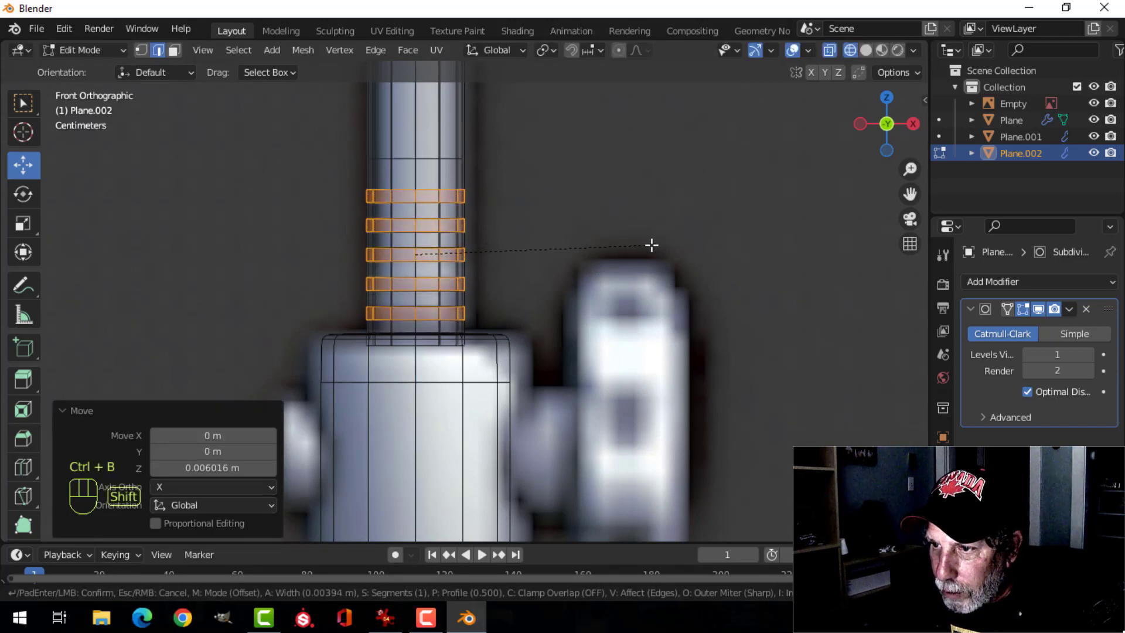
pyautogui.click(588, 244)
pyautogui.press('e')
pyautogui.hotkey('alt', 's')
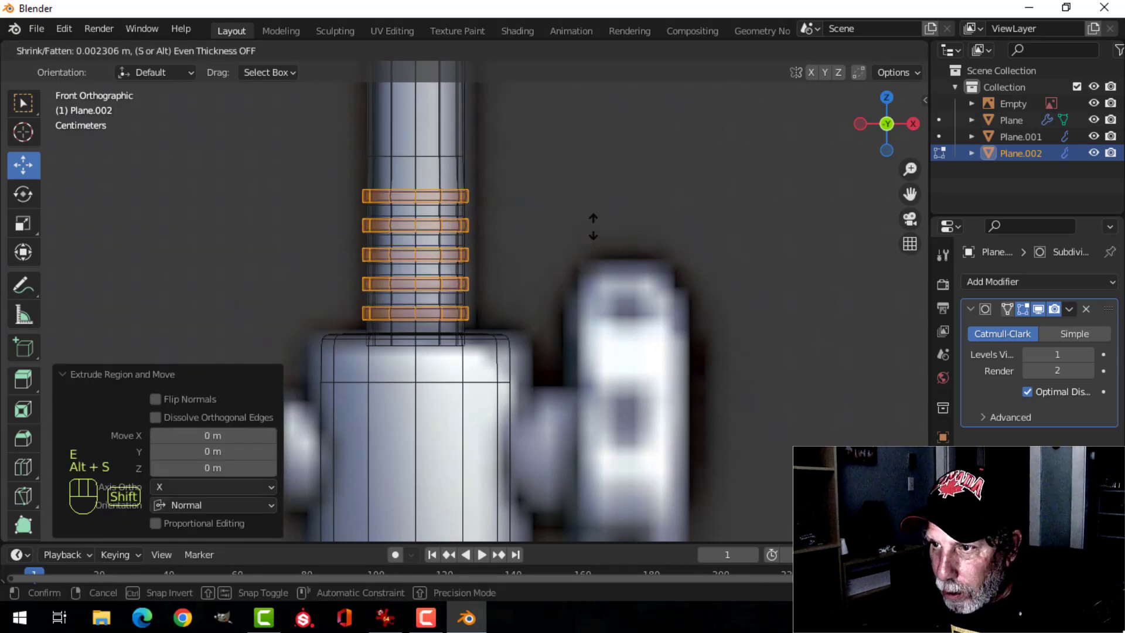
pyautogui.click(594, 217)
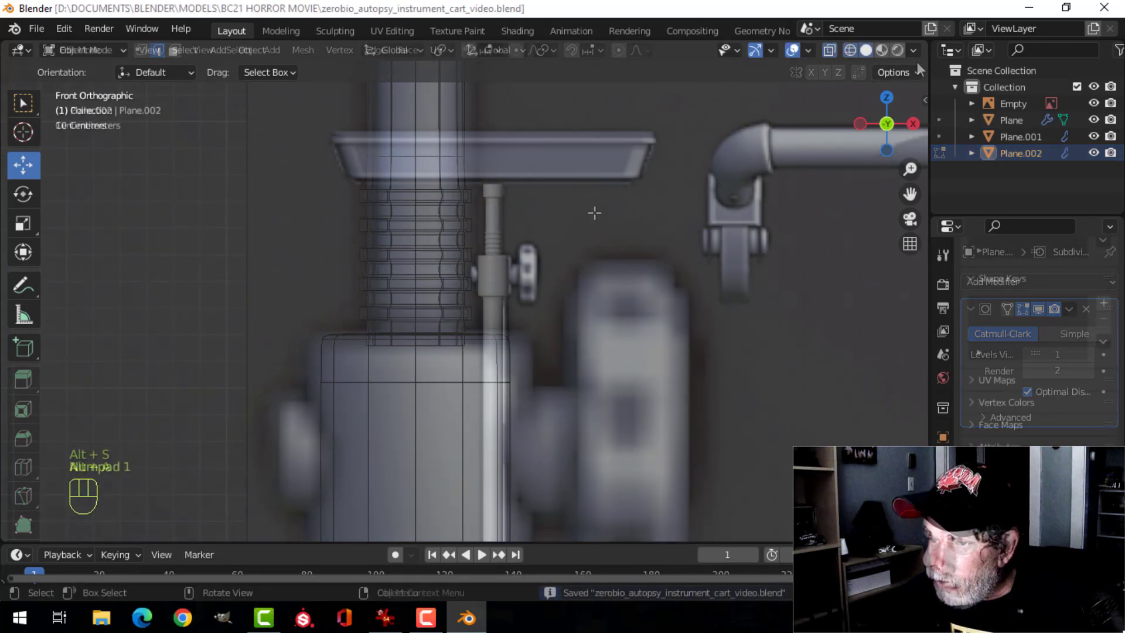
# Step: Enable Cavity in the viewport shading options
pyautogui.click(912, 50)
pyautogui.click(820, 421)
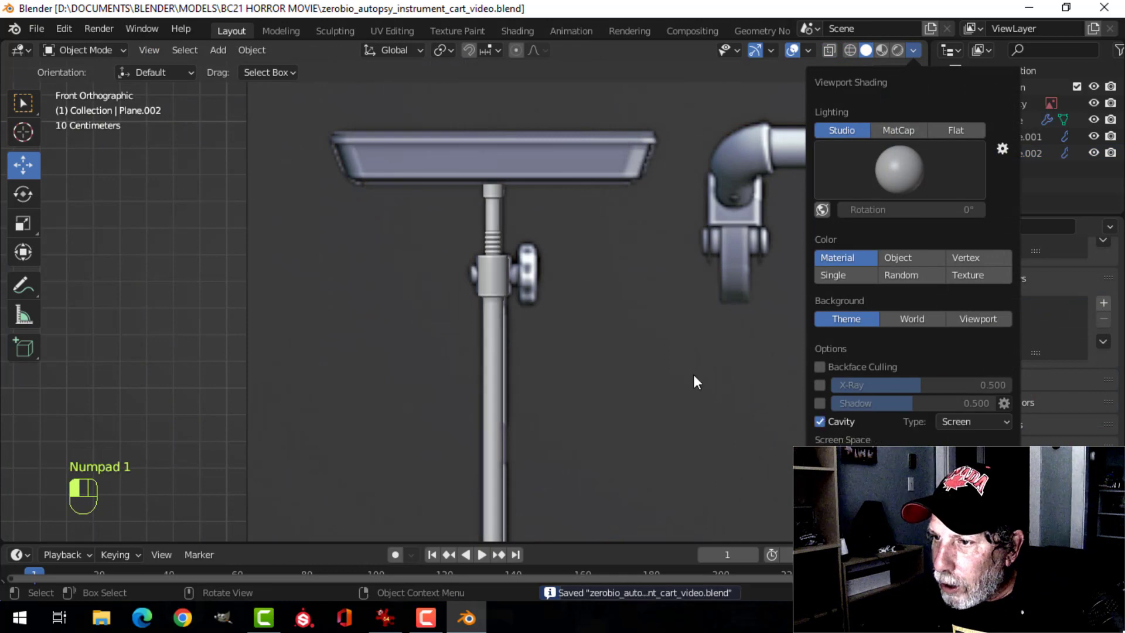
pyautogui.scroll(3, 656, 345)
pyautogui.scroll(-2, 621, 281)
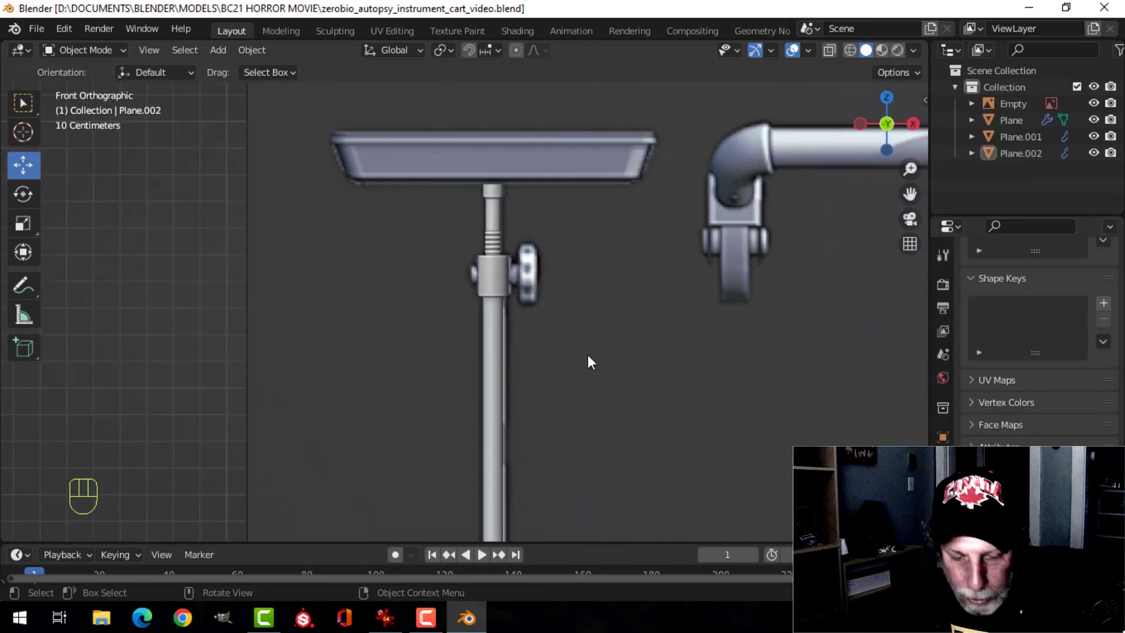
# Step: Duplicate the pole collar's top edge loop and move the copy about 0.183 m along X beside the reference knob
pyautogui.keyDown('shift'); pyautogui.scroll(-6, 574, 354); pyautogui.keyUp('shift')
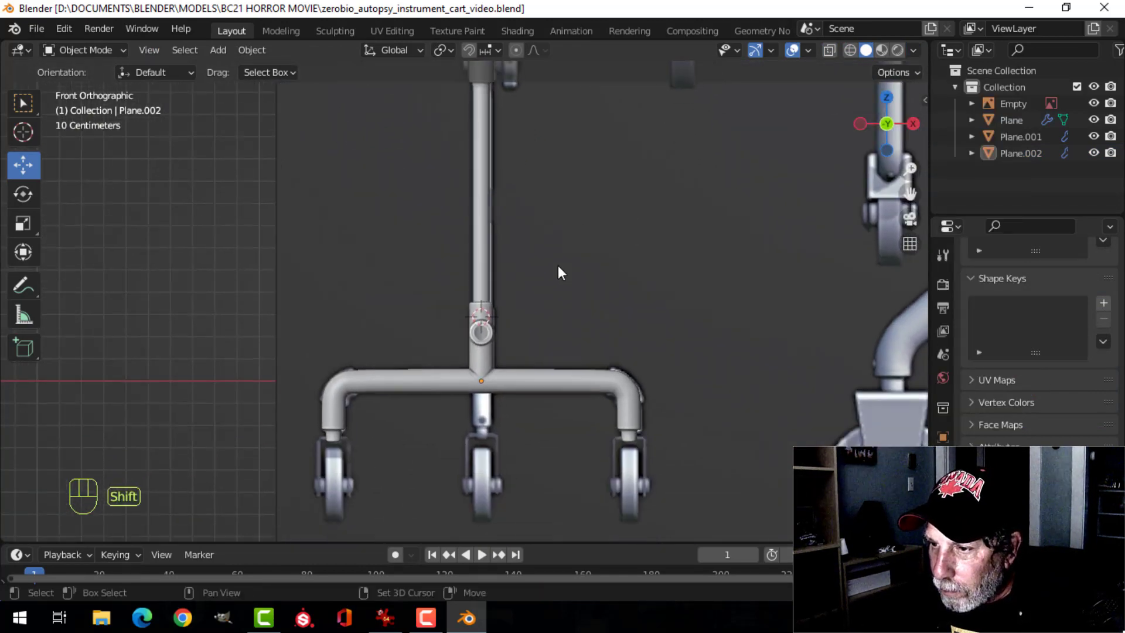
pyautogui.keyDown('shift'); pyautogui.scroll(2, 557, 269); pyautogui.keyUp('shift')
pyautogui.keyDown('shift'); pyautogui.scroll(3, 562, 328); pyautogui.keyUp('shift')
pyautogui.scroll(5, 553, 377)
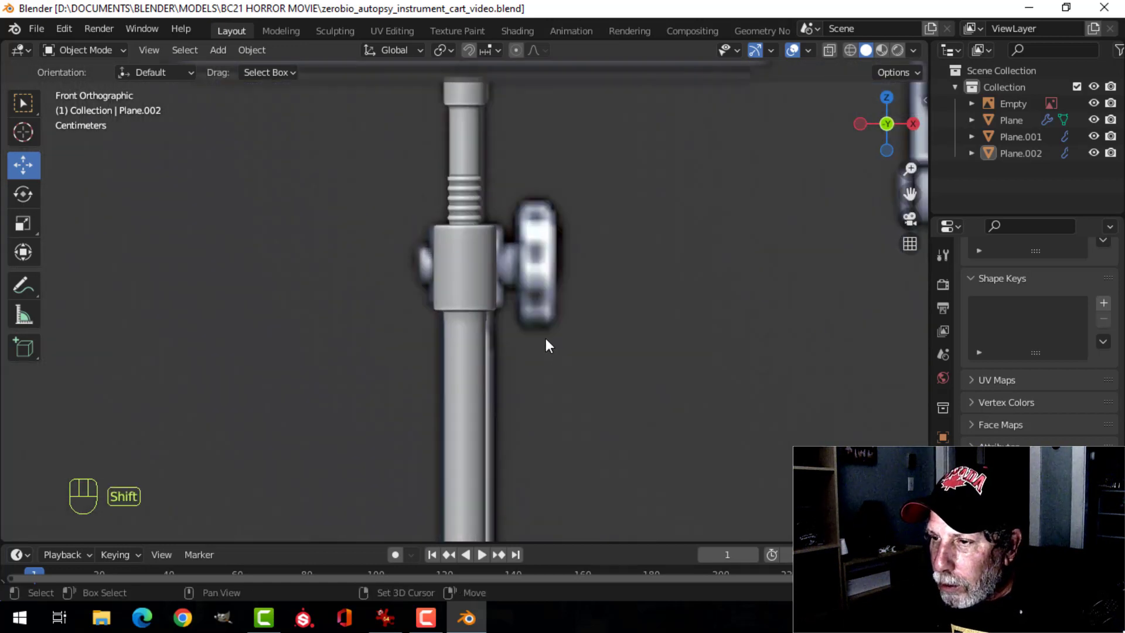
pyautogui.click(486, 325)
pyautogui.scroll(3, 520, 327)
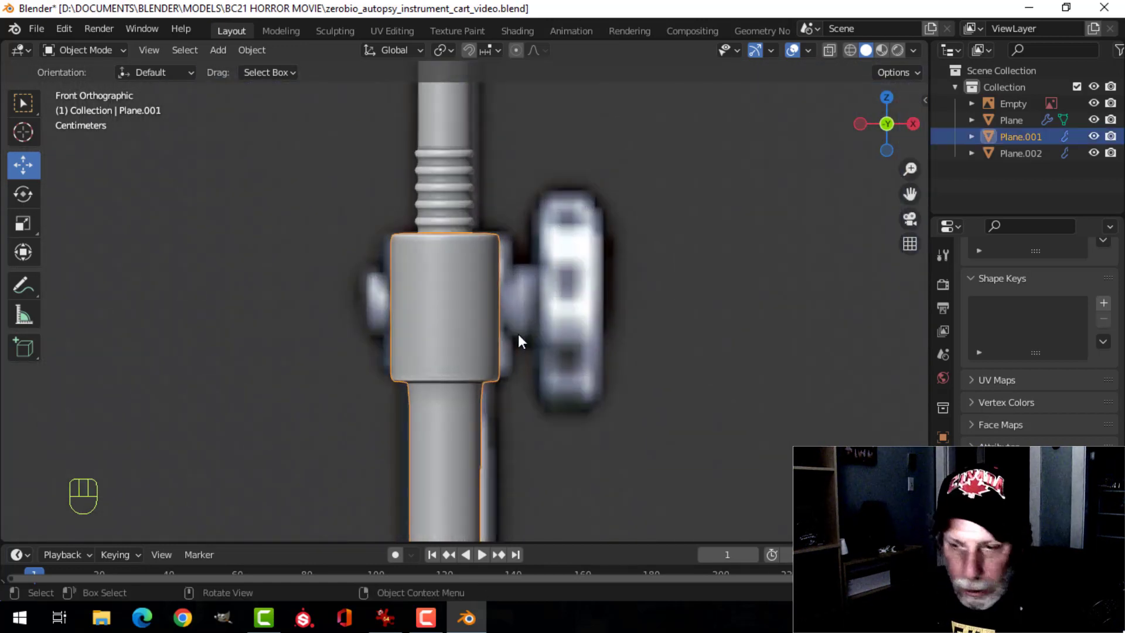
pyautogui.press('Tab')
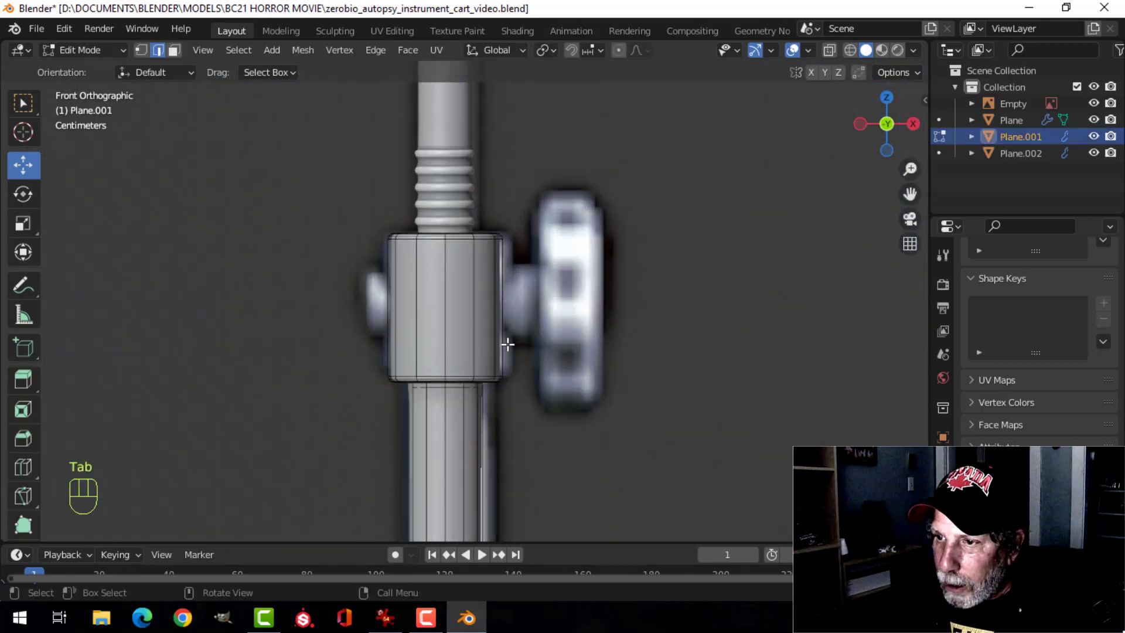
pyautogui.keyDown('alt'); pyautogui.keyDown('shift'); pyautogui.click(459, 240); pyautogui.keyUp('shift'); pyautogui.keyUp('alt')
pyautogui.scroll(-2, 534, 291)
pyautogui.hotkey('shift', 'd')
pyautogui.press('x')
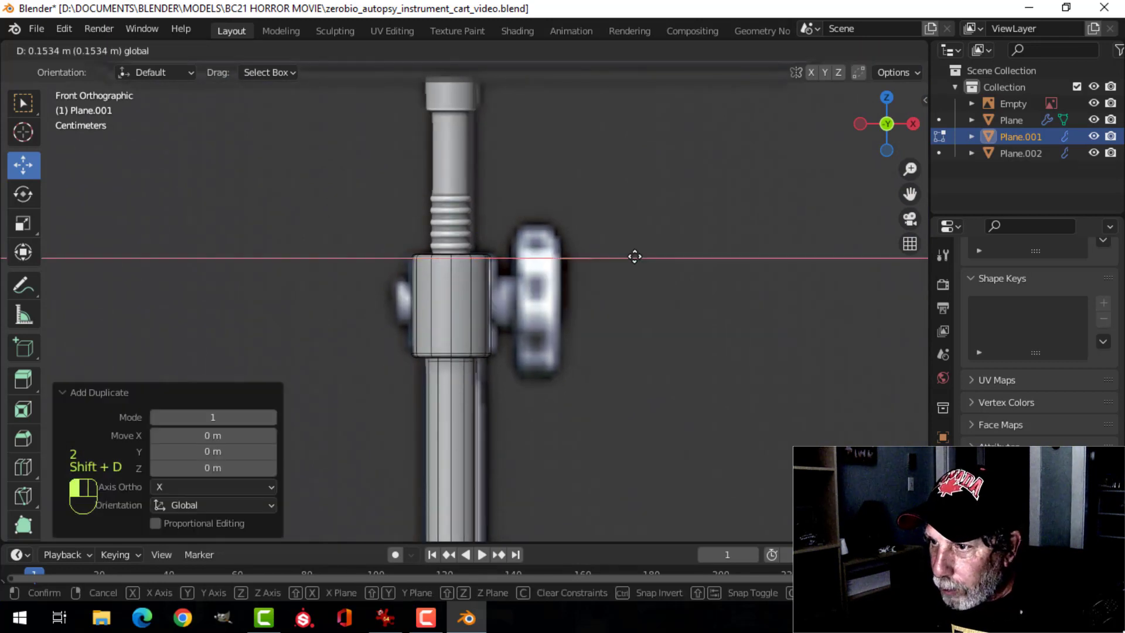
pyautogui.click(643, 306)
# Step: Rotate the duplicated loop 90° about Y, separate it into its own object and select that object
pyautogui.scroll(2, 659, 304)
pyautogui.keyDown('shift'); pyautogui.moveTo(659, 304); pyautogui.dragTo(550, 348, button='middle'); pyautogui.keyUp('shift')
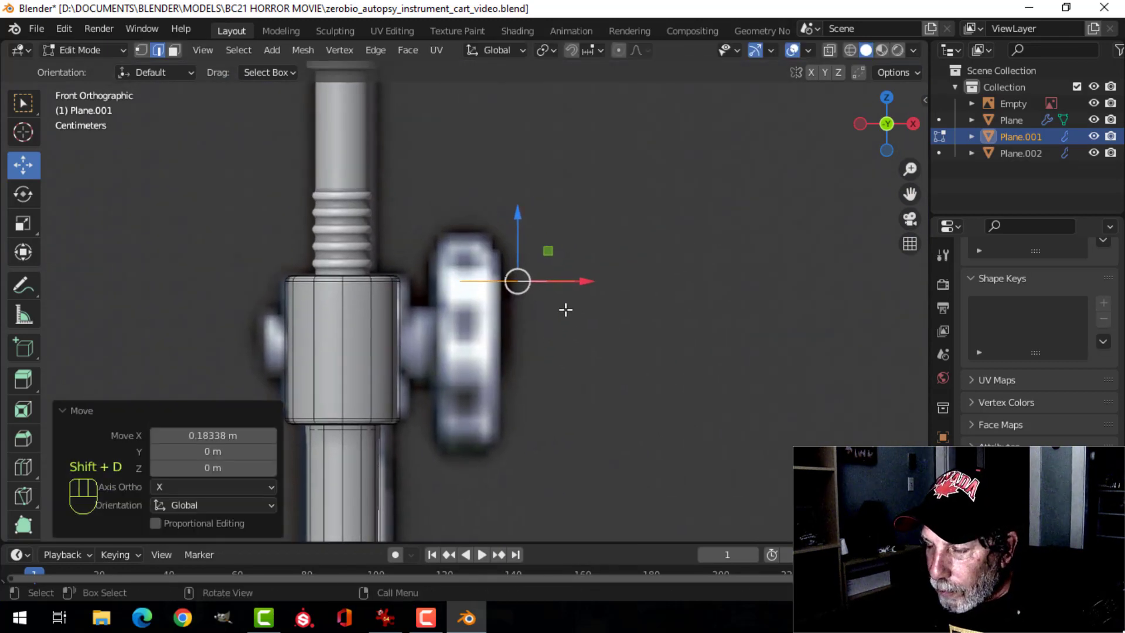
pyautogui.write('ry9')
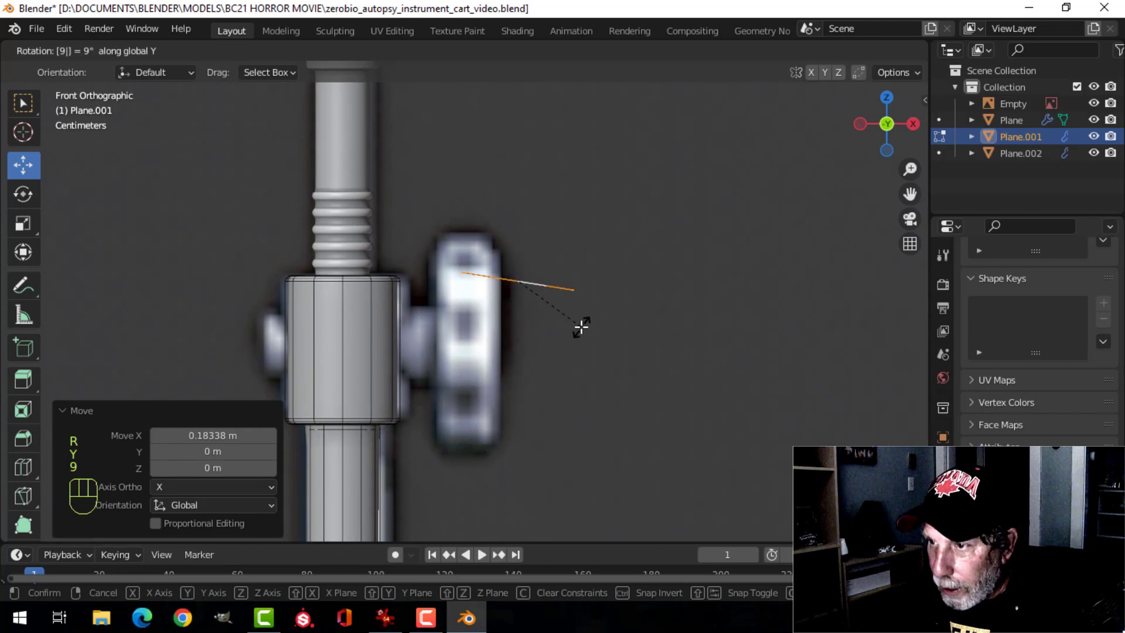
pyautogui.write('0')
pyautogui.click(581, 327)
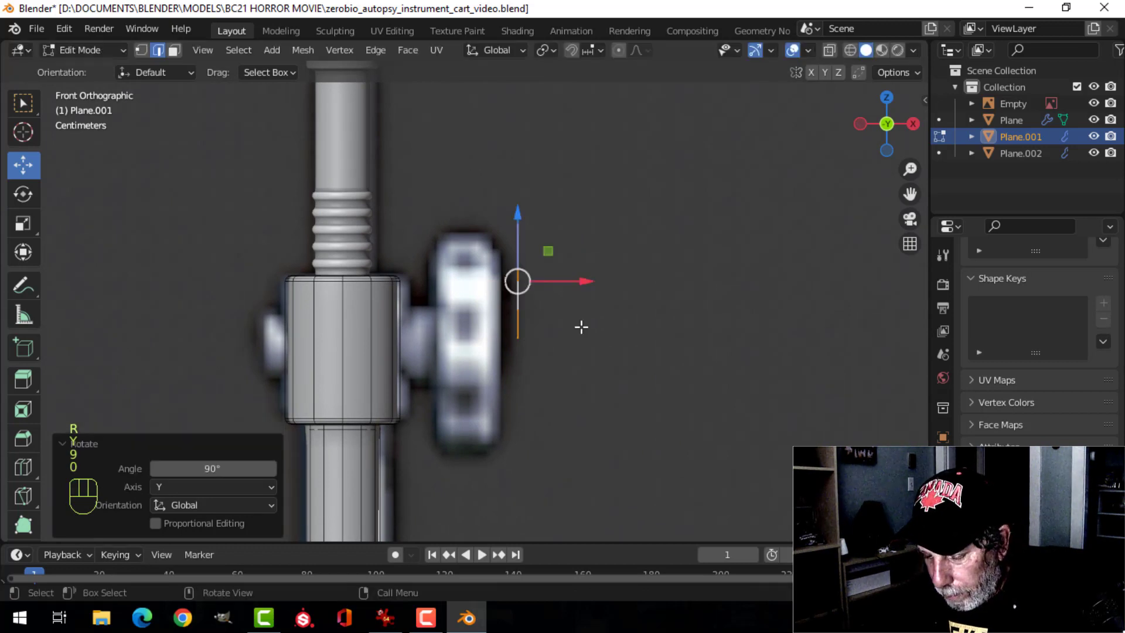
pyautogui.press('p')
pyautogui.click(581, 327)
pyautogui.press('Tab')
pyautogui.click(517, 284)
# Step: Center the separated loop on the reference knob, scale it by about 1.956, and align it along X with the knob's collar-side edge
pyautogui.press('Tab')
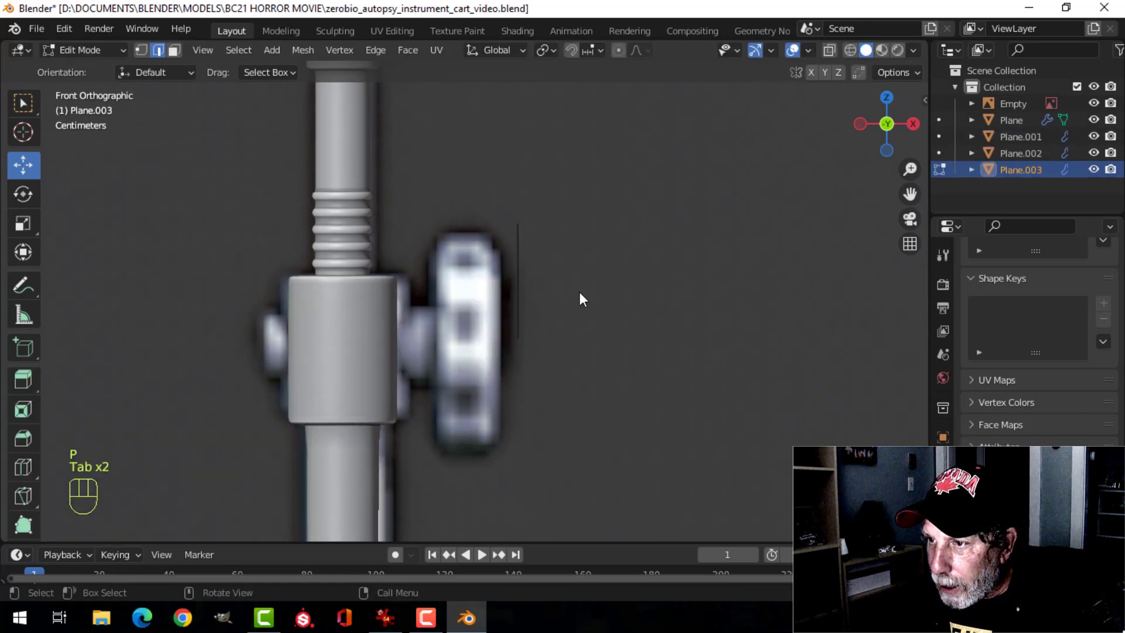
pyautogui.press('a')
pyautogui.press('g')
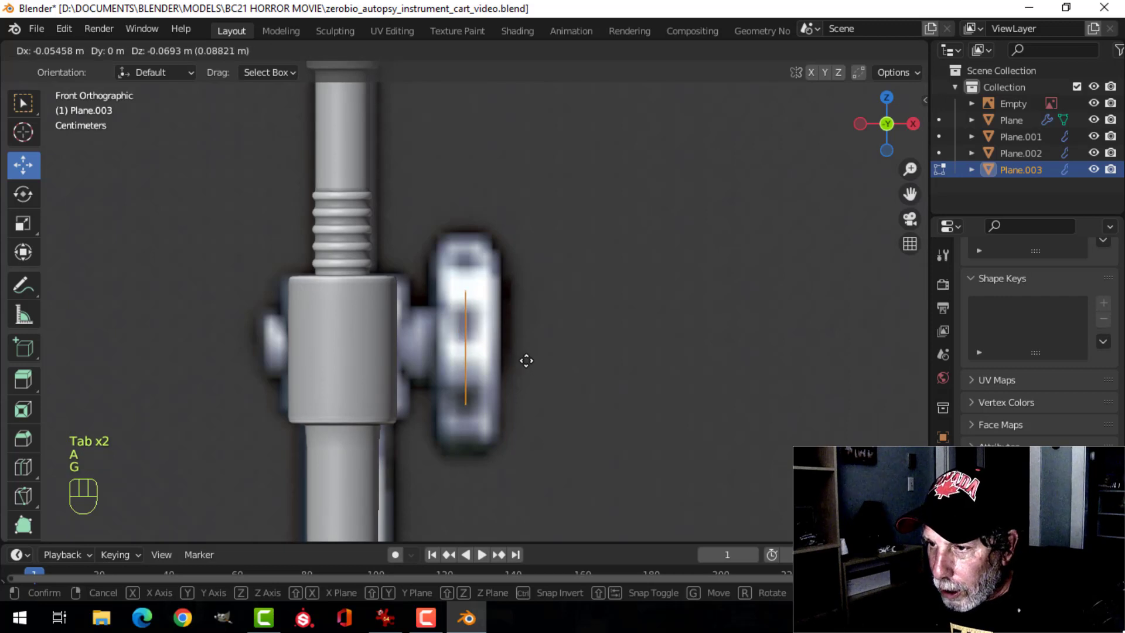
pyautogui.click(526, 361)
pyautogui.press('s')
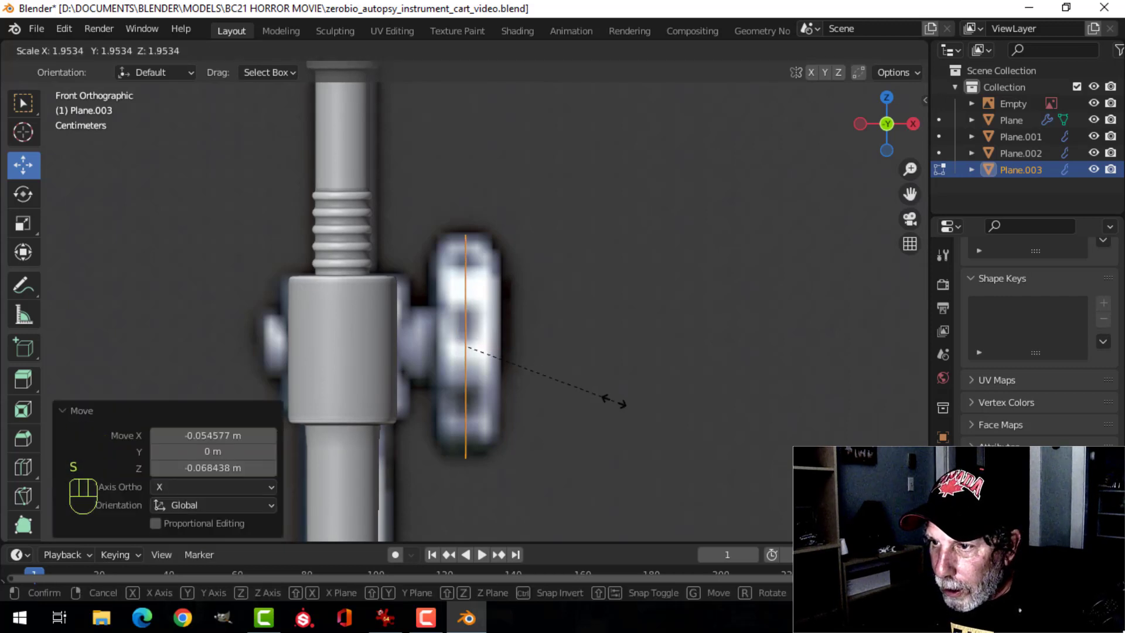
pyautogui.click(616, 398)
pyautogui.press('g')
pyautogui.press('x')
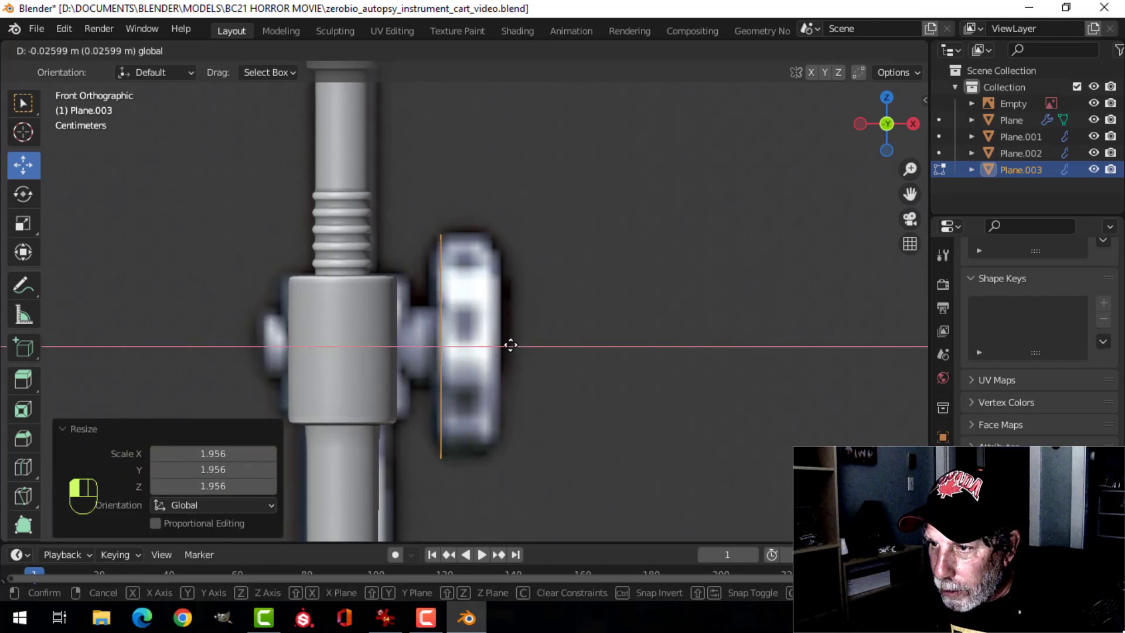
pyautogui.click(507, 344)
# Step: Extrude the knob loop about 0.067 m along X to form the outer rim across the reference knob's thickness
pyautogui.press('e')
pyautogui.rightClick(527, 339)
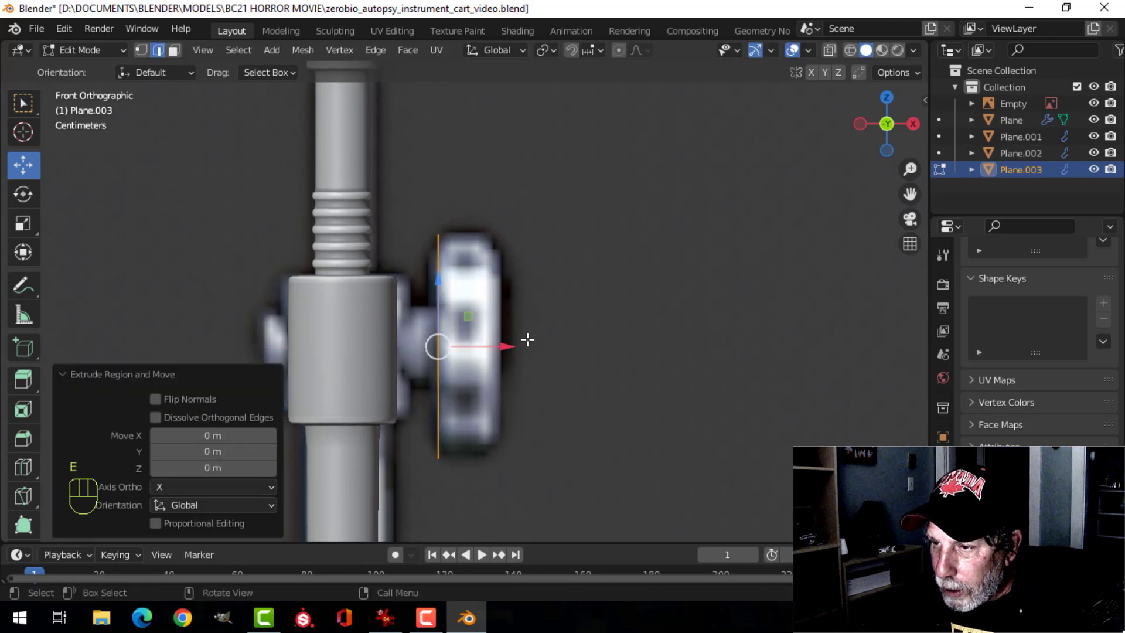
pyautogui.moveTo(512, 342); pyautogui.dragTo(573, 338)
pyautogui.moveTo(573, 339); pyautogui.dragTo(579, 303, button='middle')
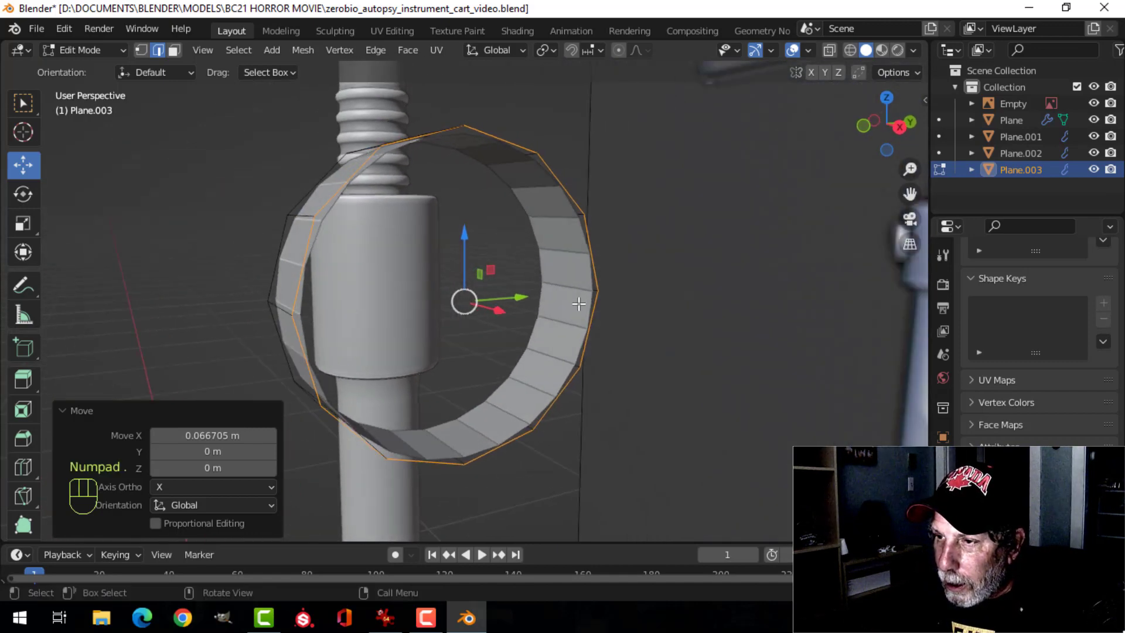
# Step: Examine the adjustment knob's shape and front face in the angled views of the reference image
pyautogui.scroll(-10, 579, 304)
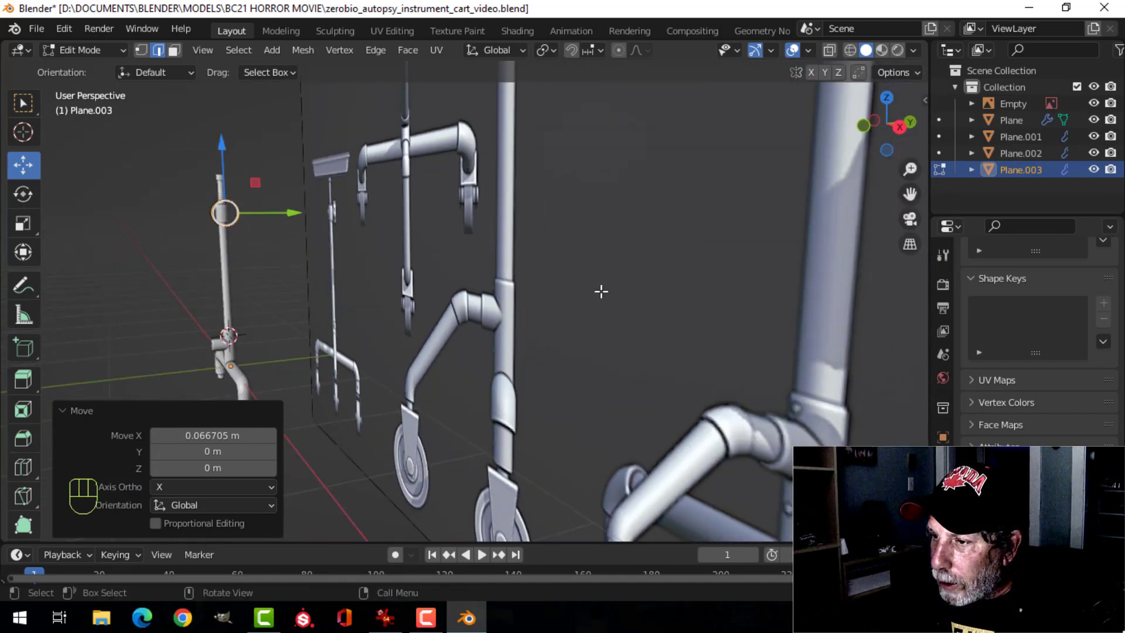
pyautogui.scroll(-3, 601, 291)
pyautogui.keyDown('shift'); pyautogui.moveTo(623, 332); pyautogui.dragTo(525, 349, button='middle'); pyautogui.keyUp('shift')
pyautogui.scroll(-2, 522, 311)
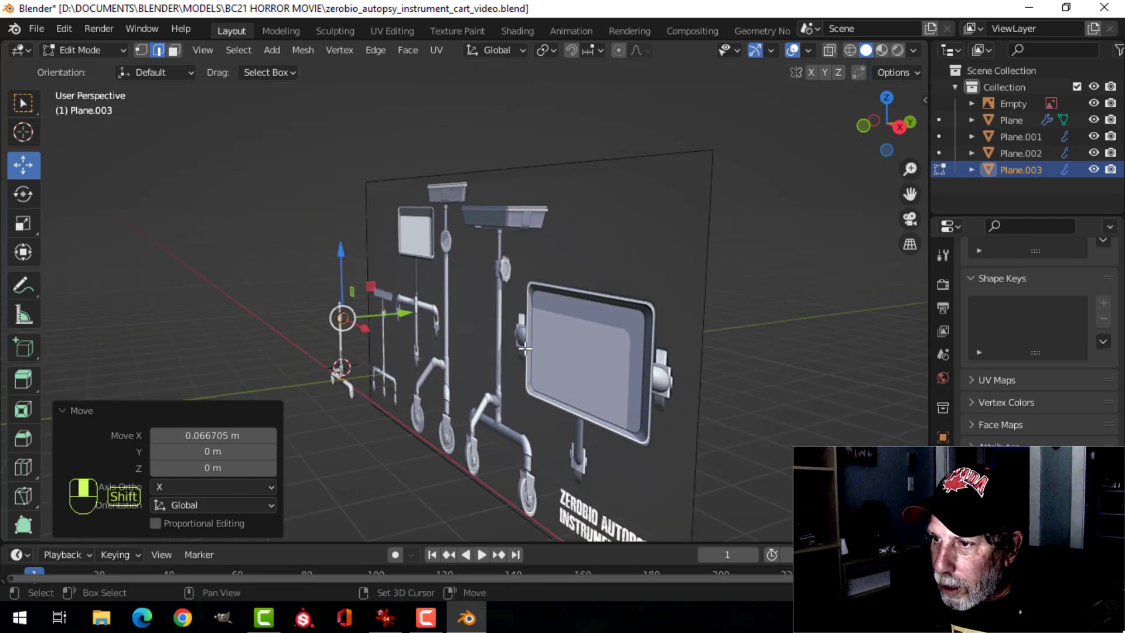
pyautogui.scroll(4, 525, 346)
pyautogui.keyDown('shift'); pyautogui.moveTo(527, 271); pyautogui.dragTo(550, 316, button='middle'); pyautogui.keyUp('shift')
pyautogui.scroll(1, 553, 324)
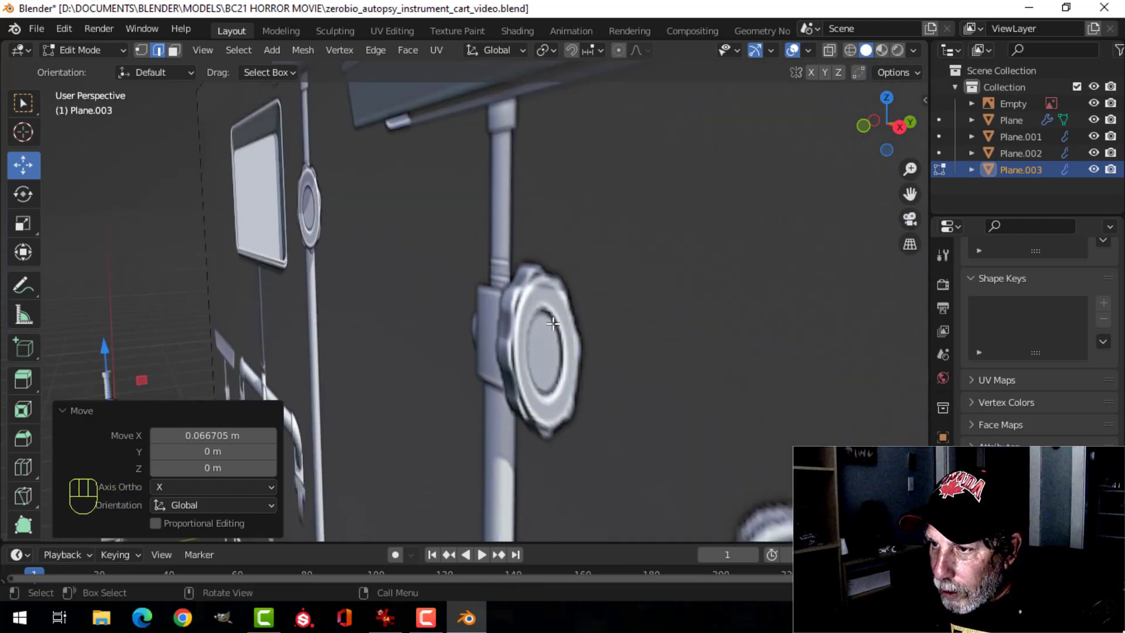
pyautogui.scroll(-2, 369, 350)
pyautogui.keyDown('shift'); pyautogui.moveTo(367, 351); pyautogui.dragTo(512, 302, button='middle'); pyautogui.keyUp('shift')
pyautogui.scroll(2, 490, 334)
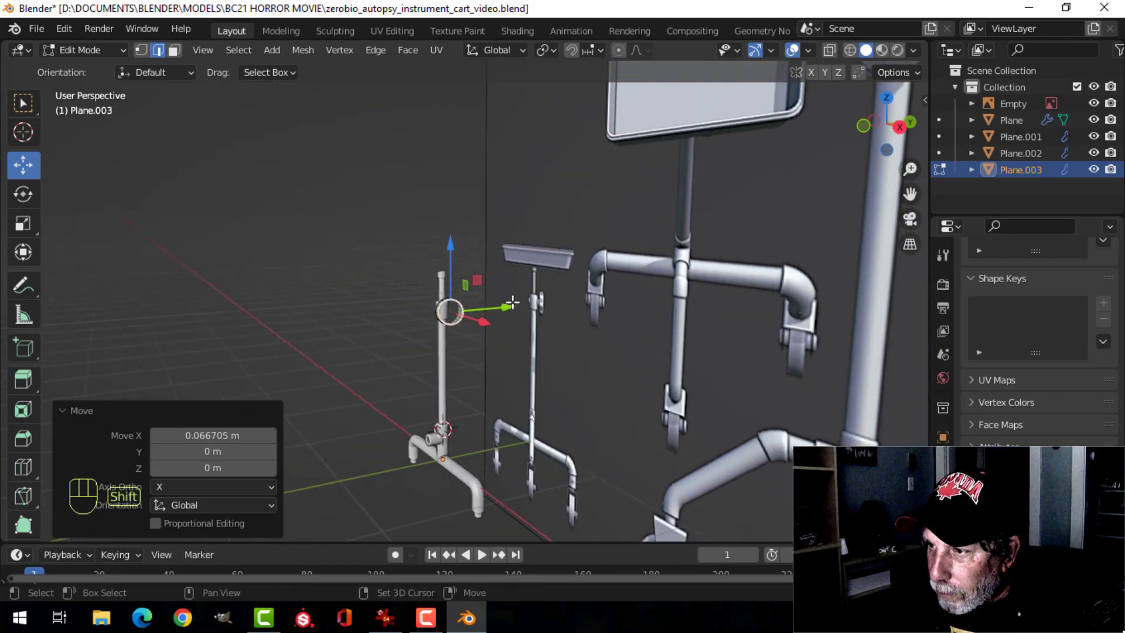
# Step: Extrude the knob's front edge loop and scale it inward to form the ring-shaped front face
pyautogui.press('KP_Decimal')
pyautogui.press('e')
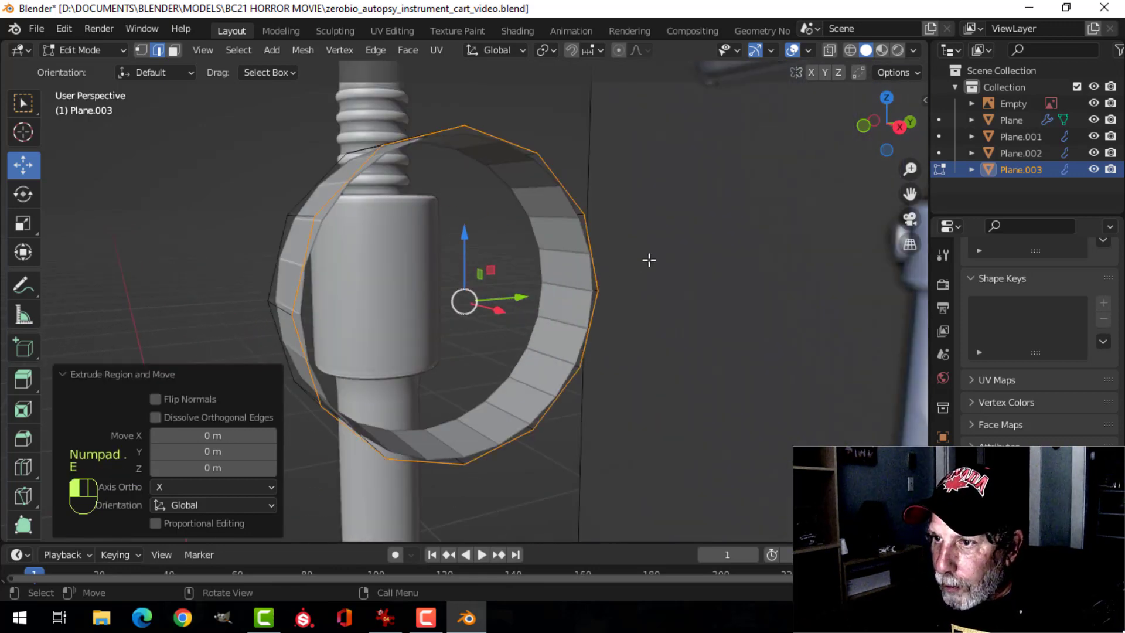
pyautogui.press('s')
pyautogui.click(596, 279)
pyautogui.moveTo(596, 279); pyautogui.dragTo(640, 284, button='middle')
pyautogui.press('s')
pyautogui.click(635, 276)
# Step: Extrude the front face's inner loop about 0.0108 m along X into the knob as a recess
pyautogui.press('e')
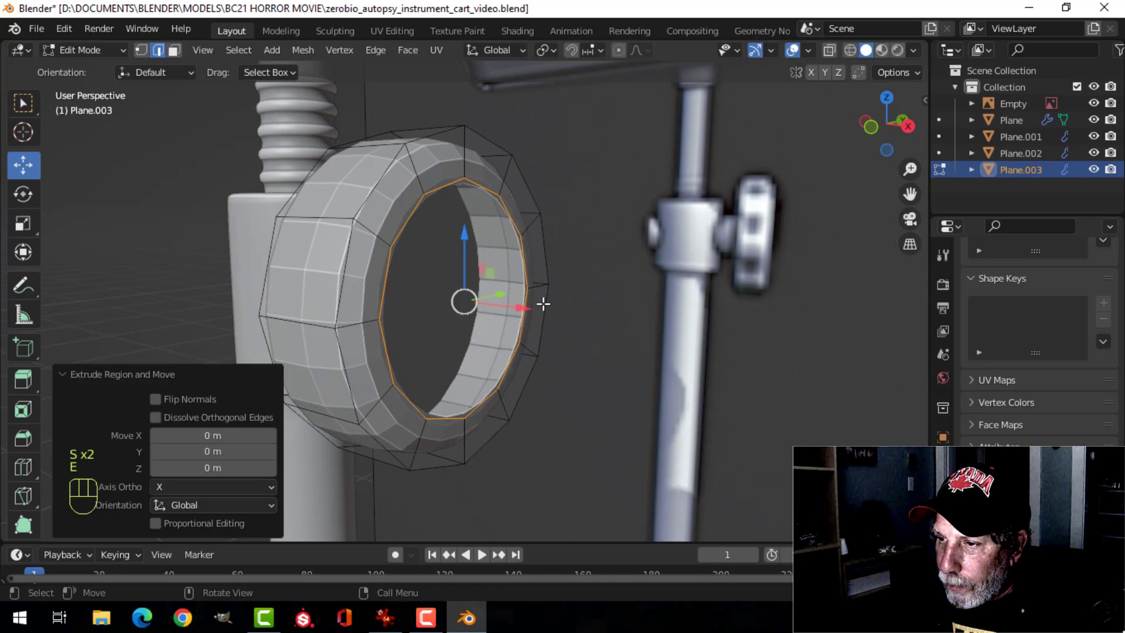
pyautogui.press('x')
pyautogui.click(506, 301)
pyautogui.moveTo(506, 300); pyautogui.dragTo(539, 284, button='middle')
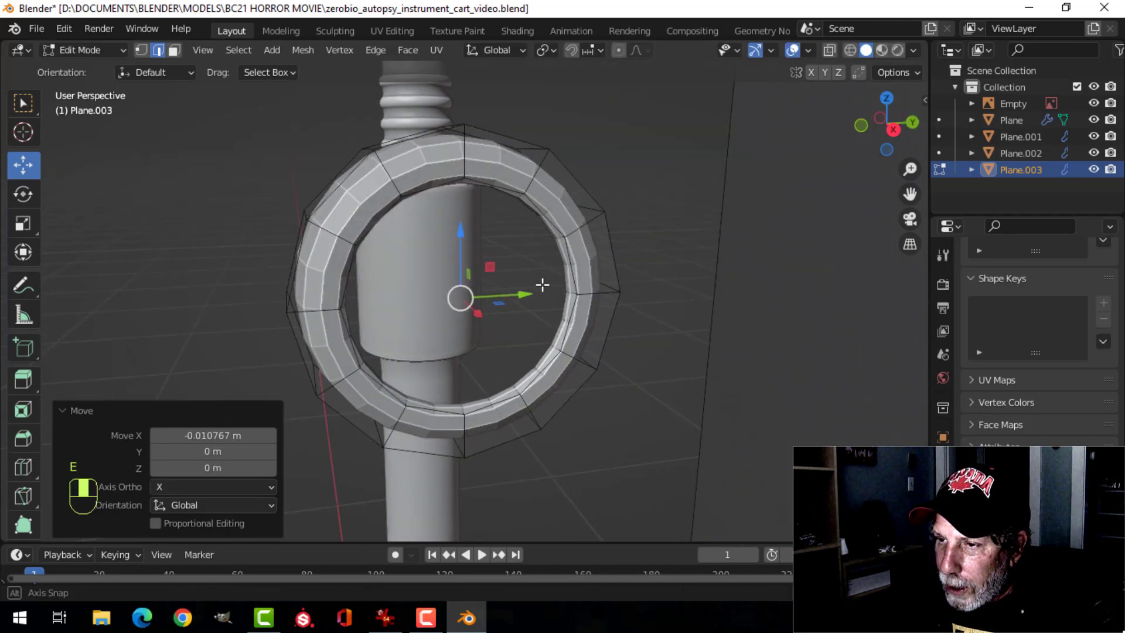
# Step: Extrude the recessed loop inward with a scale of 0.751 and fill the remaining opening with a face
pyautogui.press('e')
pyautogui.press('s')
pyautogui.click(635, 279)
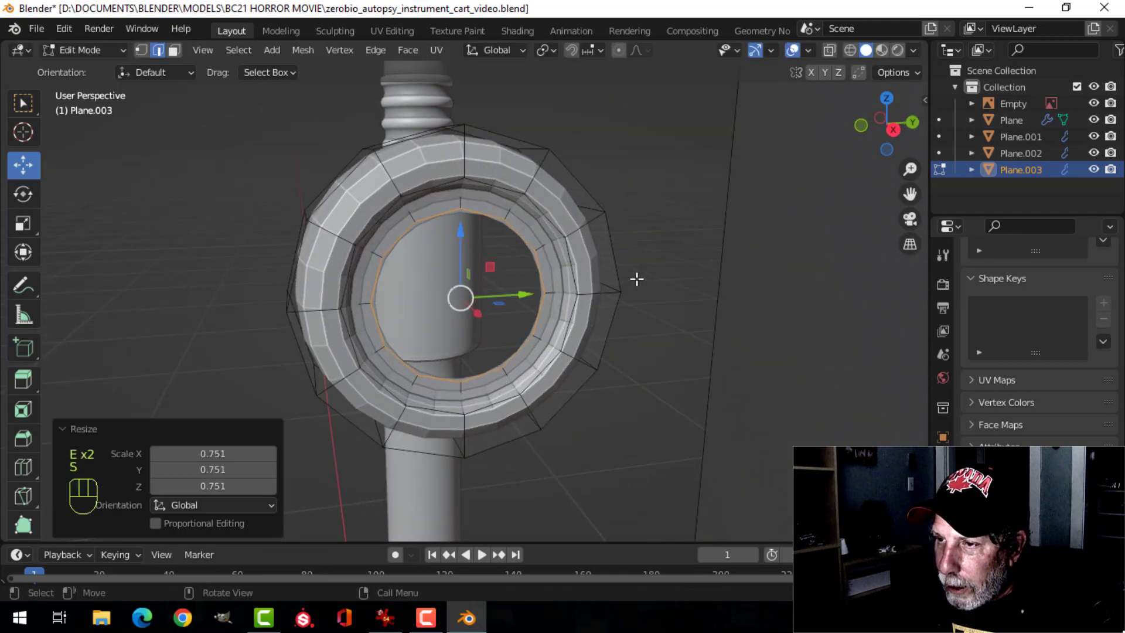
pyautogui.press('f')
pyautogui.moveTo(635, 279); pyautogui.dragTo(527, 276, button='middle')
# Step: Select the knob's collar-side edge loop and extrude it inward with a scale of 0.368
pyautogui.hotkey('alt', 'a')
pyautogui.keyDown('alt'); pyautogui.click(503, 251); pyautogui.keyUp('alt')
pyautogui.press('e')
pyautogui.press('s')
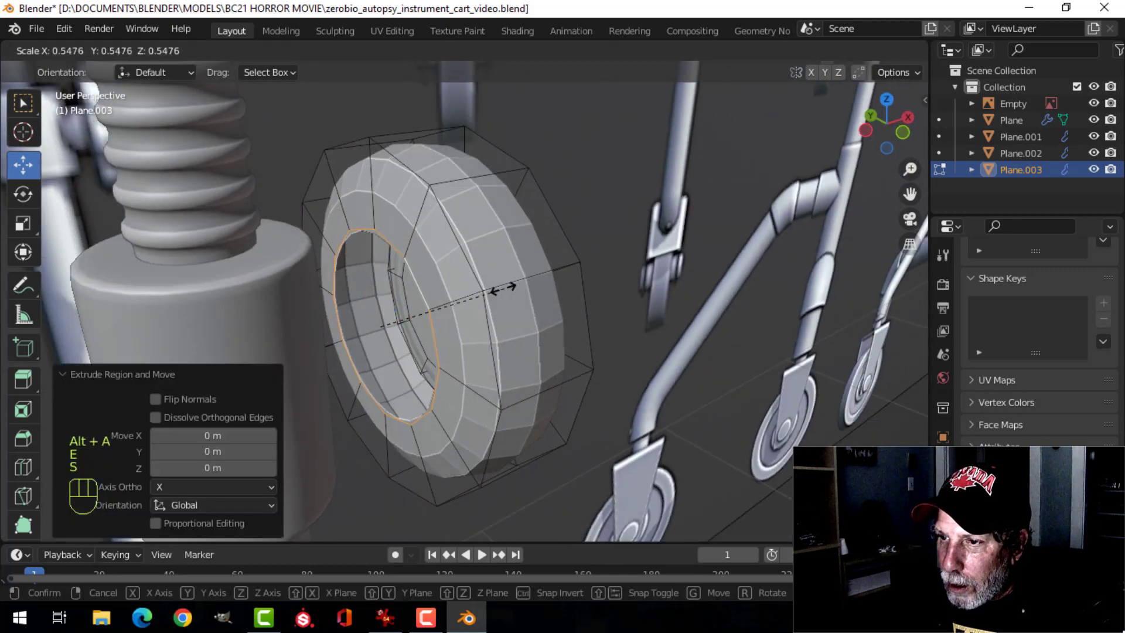
pyautogui.click(456, 290)
pyautogui.moveTo(475, 320); pyautogui.dragTo(457, 291, button='middle')
# Step: In front wireframe view, extrude the small back loop about 0.0034 m along X toward the collar
pyautogui.press('KP_3')
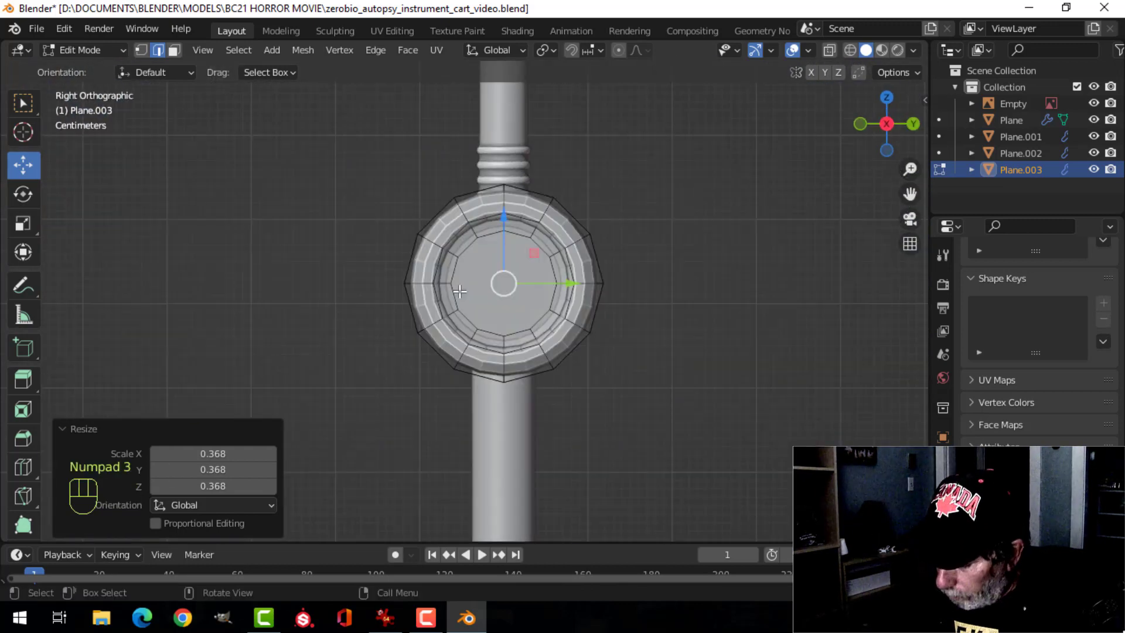
pyautogui.press('KP_1')
pyautogui.keyDown('shift'); pyautogui.moveTo(505, 297); pyautogui.dragTo(527, 279, button='middle'); pyautogui.keyUp('shift')
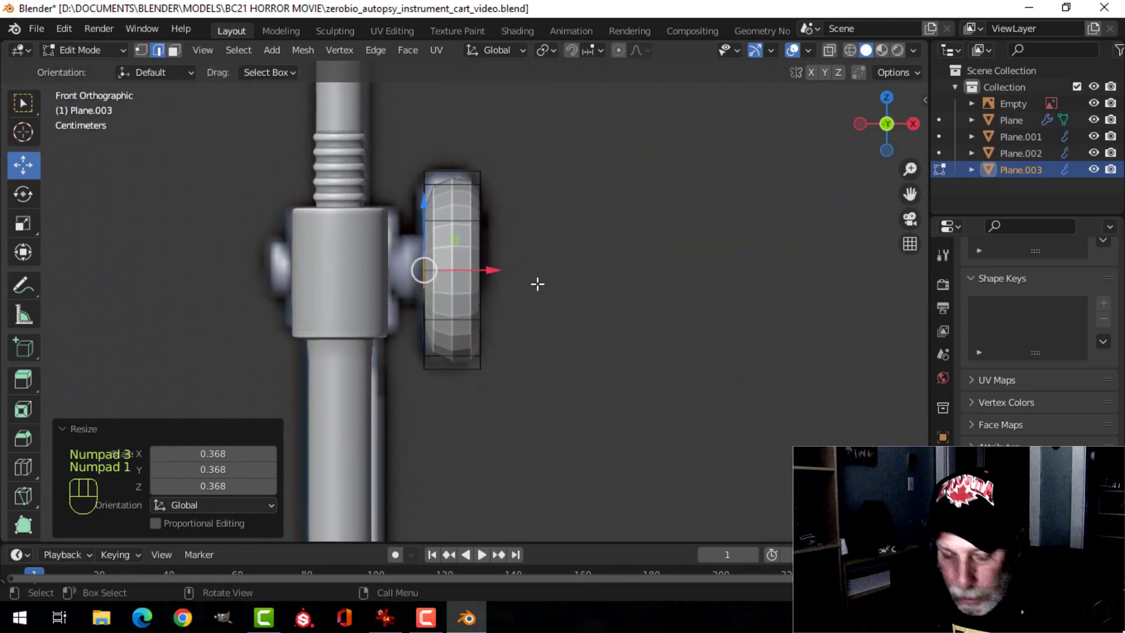
pyautogui.press('z')
pyautogui.click(463, 280)
pyautogui.scroll(2, 463, 280)
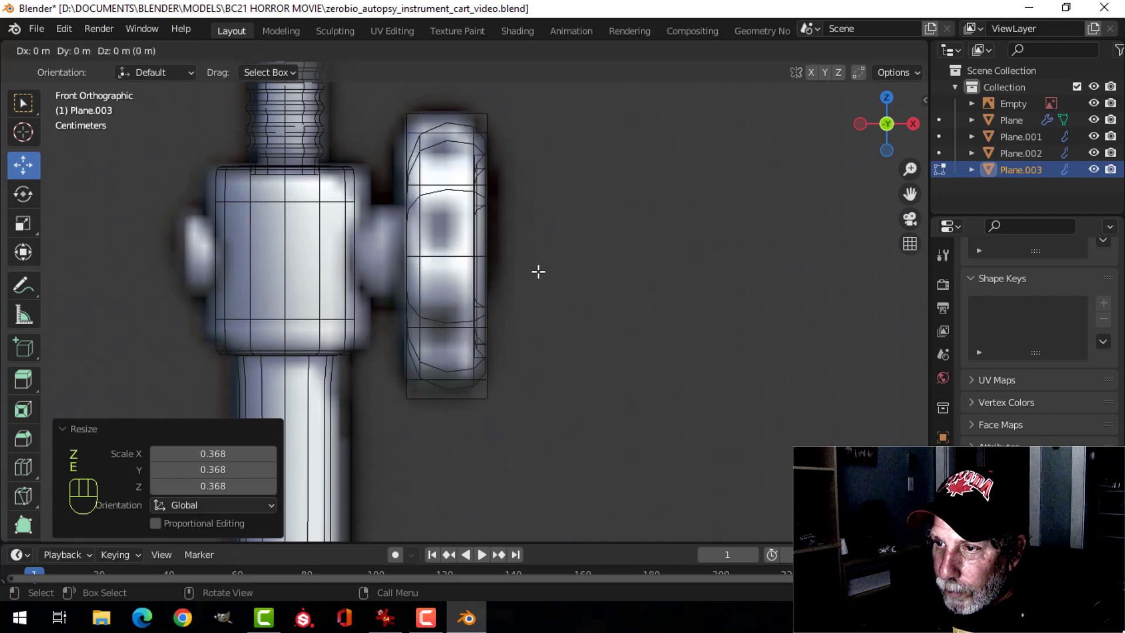
pyautogui.press('e')
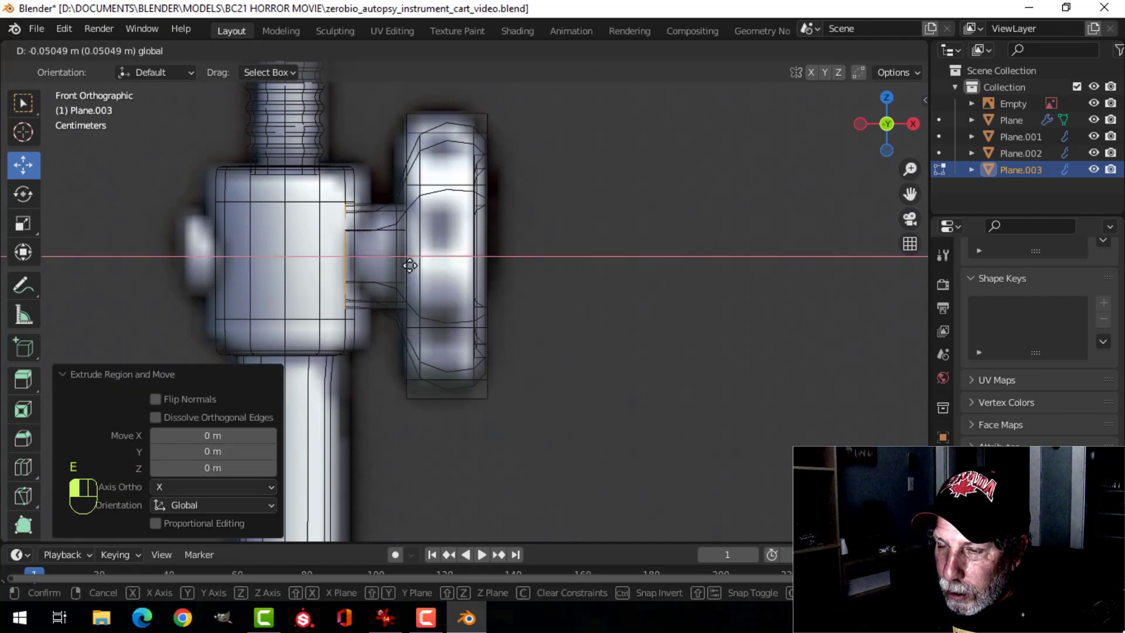
pyautogui.click(467, 270)
pyautogui.keyDown('shift'); pyautogui.moveTo(469, 279); pyautogui.dragTo(502, 283, button='middle'); pyautogui.keyUp('shift')
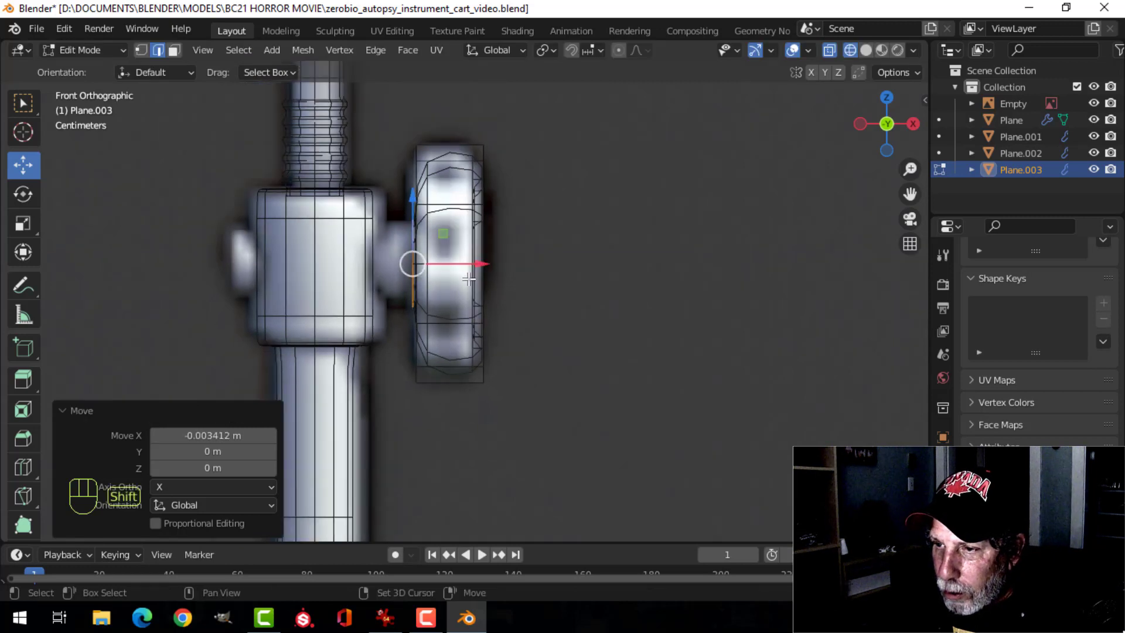
# Step: Extrude the loop about 0.181 m along X through the collar to form the knob's shaft, and restore solid shading
pyautogui.scroll(-1, 502, 283)
pyautogui.press('e')
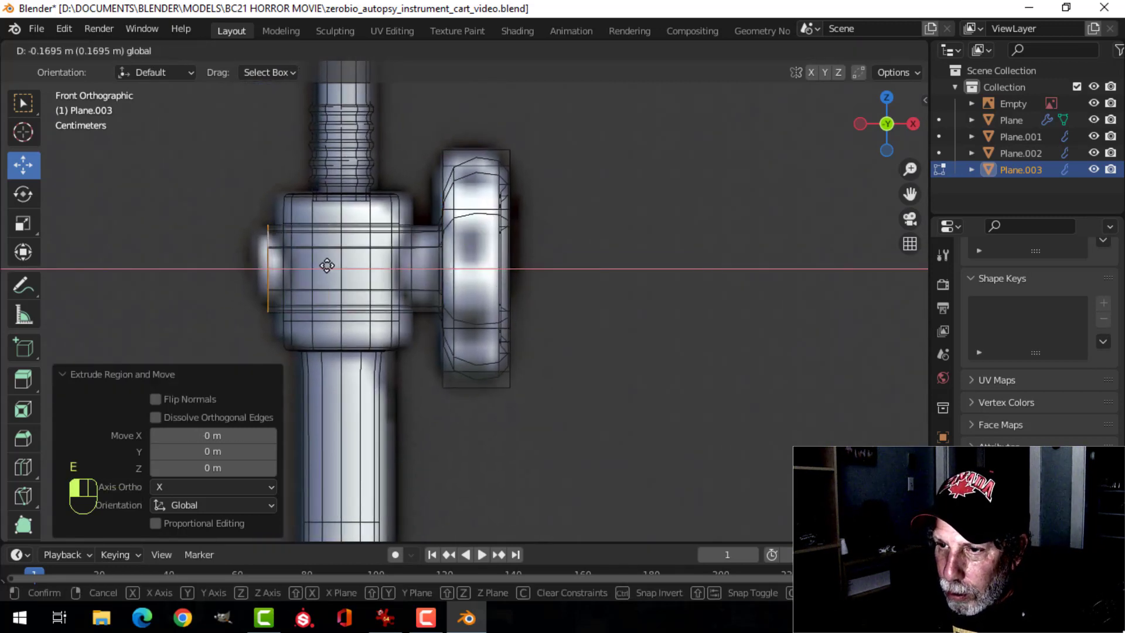
pyautogui.click(317, 267)
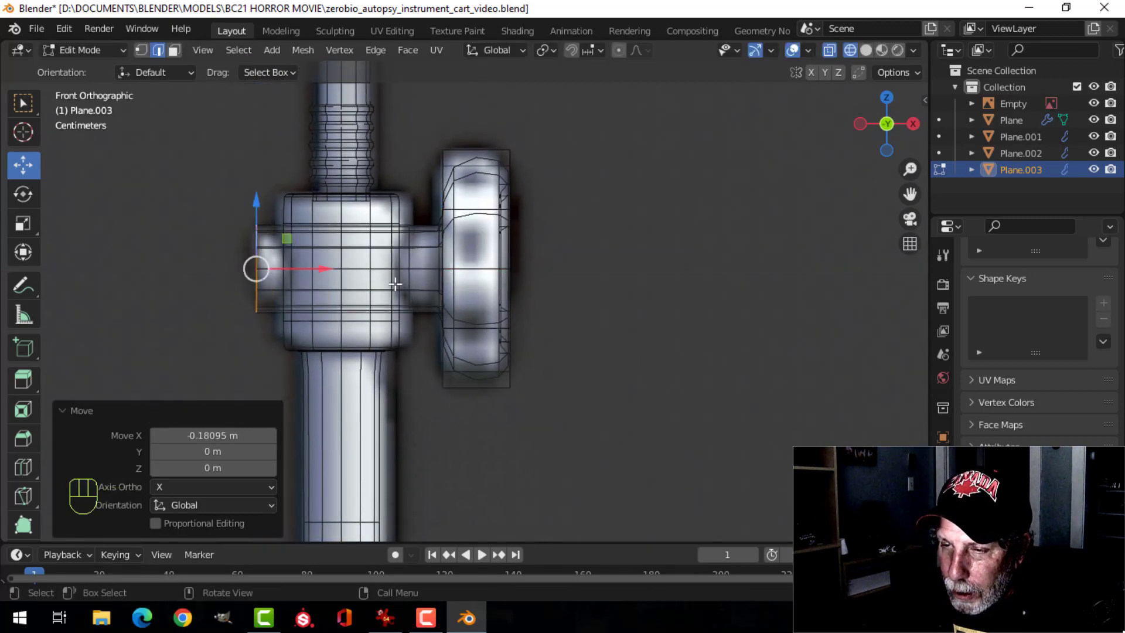
pyautogui.press('z')
# Step: Cap the shaft's far end with a face and bevel its edge with two segments about 0.0042 m wide
pyautogui.moveTo(415, 281)
pyautogui.mouseDown(button='middle')
pyautogui.moveTo(414, 301)
pyautogui.moveTo(548, 311)
pyautogui.moveTo(493, 287)
pyautogui.moveTo(428, 286)
pyautogui.mouseUp(button='middle')
pyautogui.scroll(3, 547, 311)
pyautogui.press('f')
pyautogui.hotkey('ctrl', 'b')
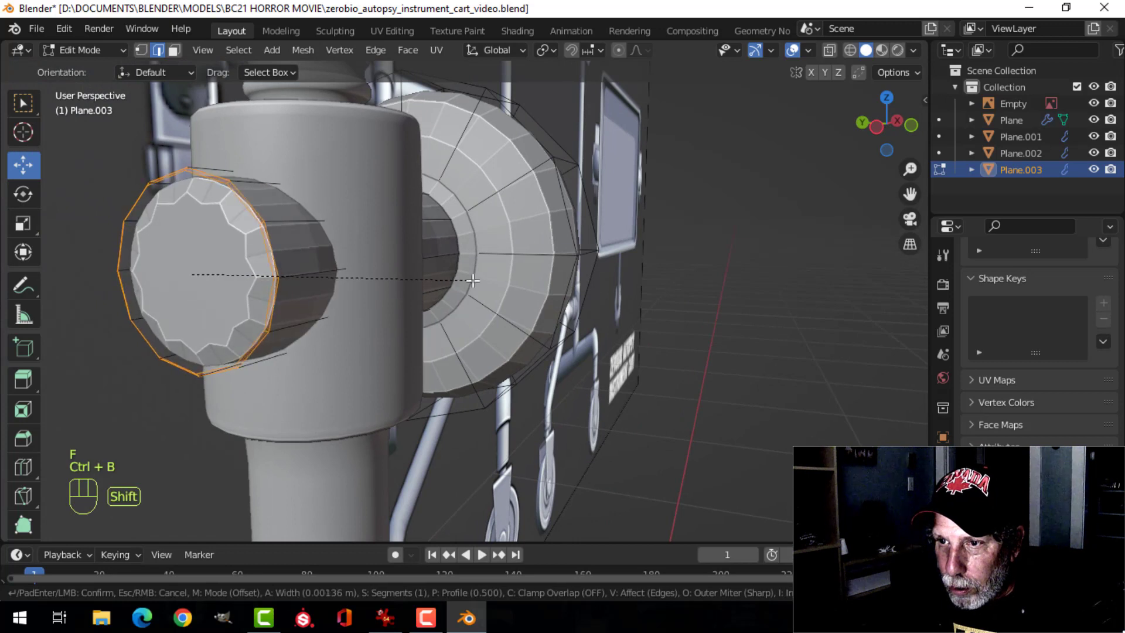
pyautogui.scroll(1, 537, 276)
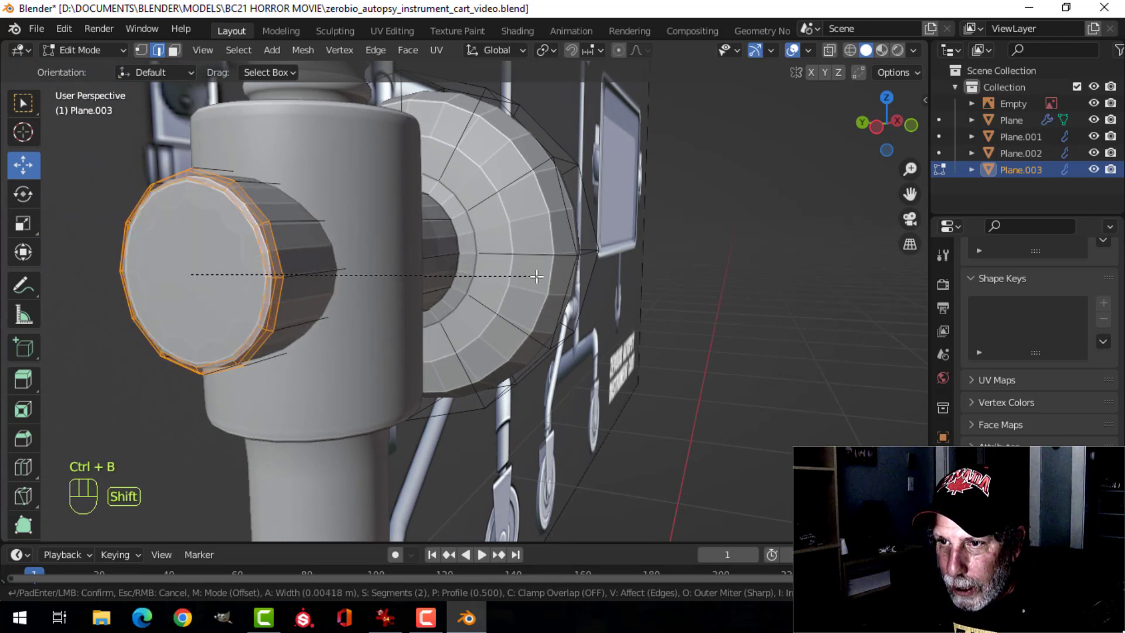
pyautogui.click(537, 276)
# Step: Inset the face capping the shaft's far end and leave mesh editing
pyautogui.hotkey('alt', 'a')
pyautogui.press('3')
pyautogui.click(230, 263)
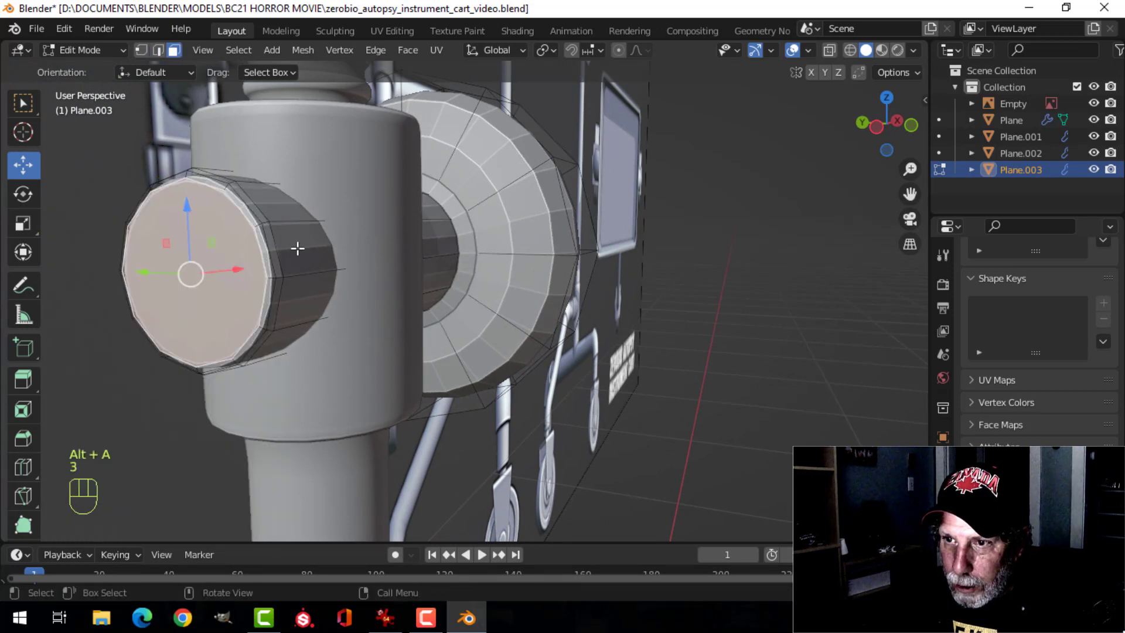
pyautogui.press('i')
pyautogui.click(478, 246)
pyautogui.press('Tab')
pyautogui.scroll(-3, 463, 248)
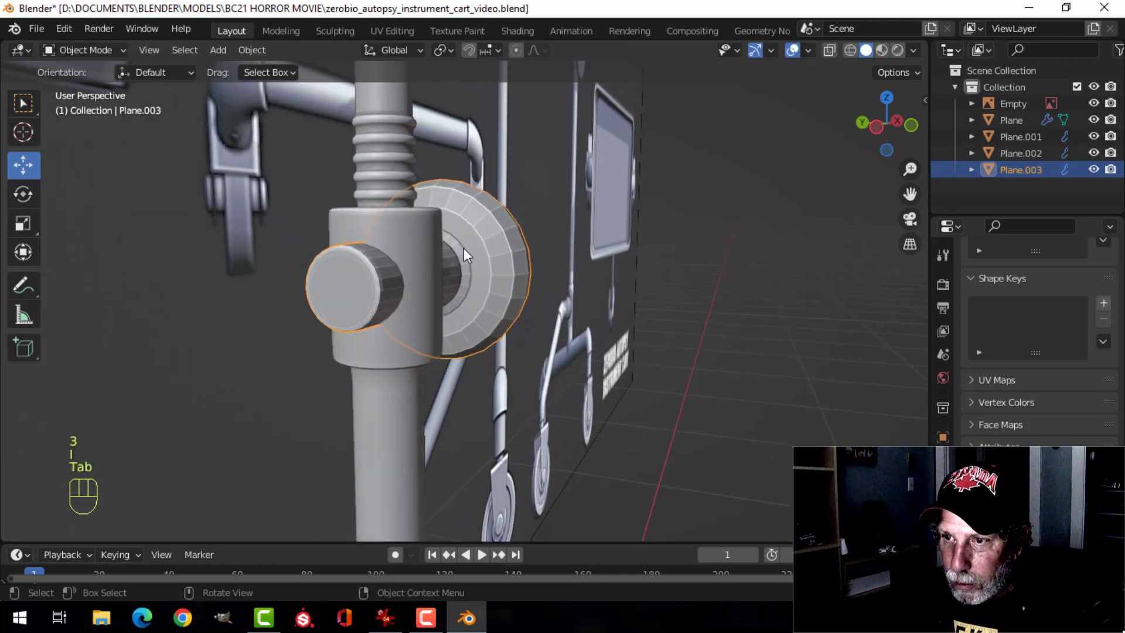
# Step: Add a centred loop cut around the knob's shaft, between the knob and the shaft's far end
pyautogui.hotkey('alt', 'a')
pyautogui.moveTo(463, 248); pyautogui.dragTo(389, 269, button='middle')
pyautogui.scroll(3, 371, 265)
pyautogui.press('Tab')
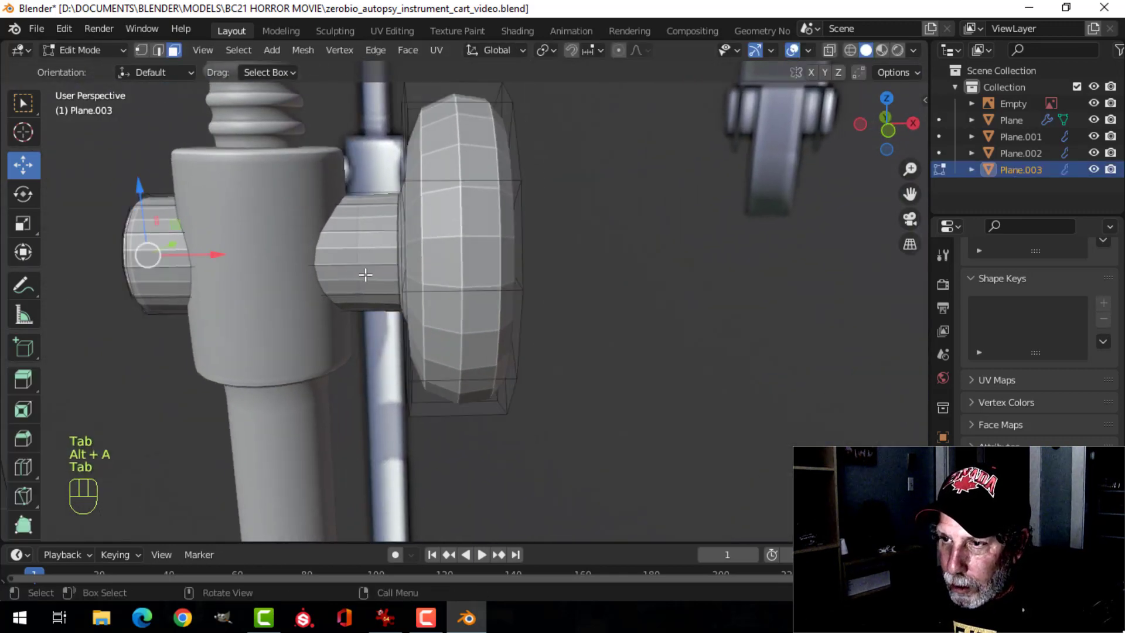
pyautogui.scroll(2, 366, 251)
pyautogui.hotkey('alt', 'a')
pyautogui.hotkey('ctrl', 'r')
pyautogui.click(369, 249)
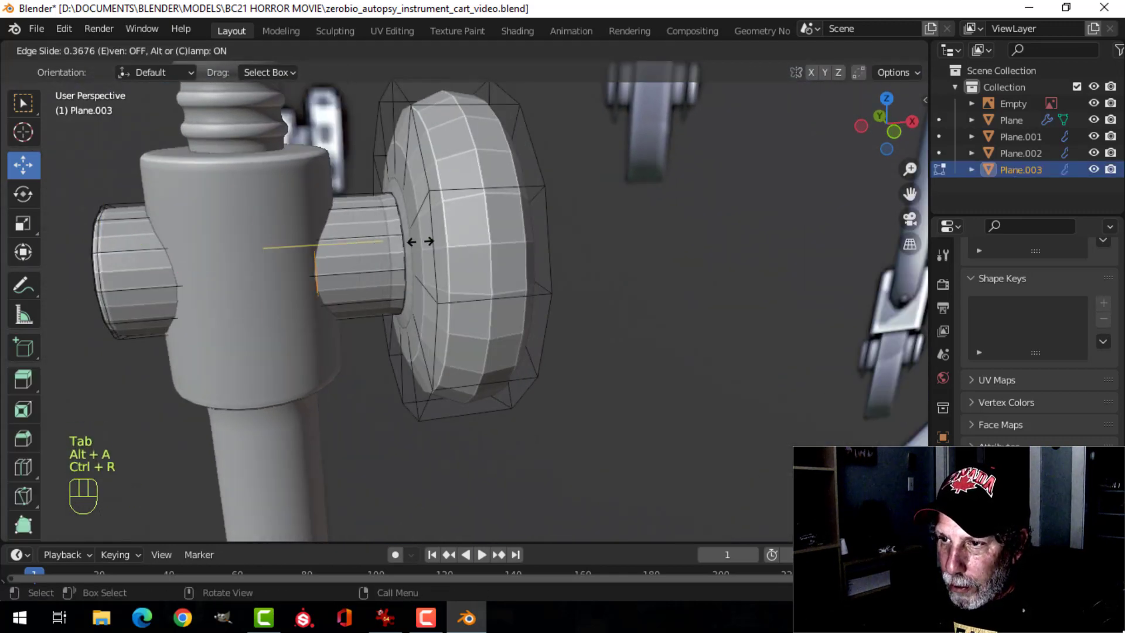
pyautogui.rightClick(506, 233)
# Step: Add a centred loop cut around the knob's rim and bevel it about 0.025 m wide
pyautogui.moveTo(506, 233); pyautogui.dragTo(410, 246, button='middle')
pyautogui.hotkey('alt', 'a')
pyautogui.hotkey('ctrl', 'r')
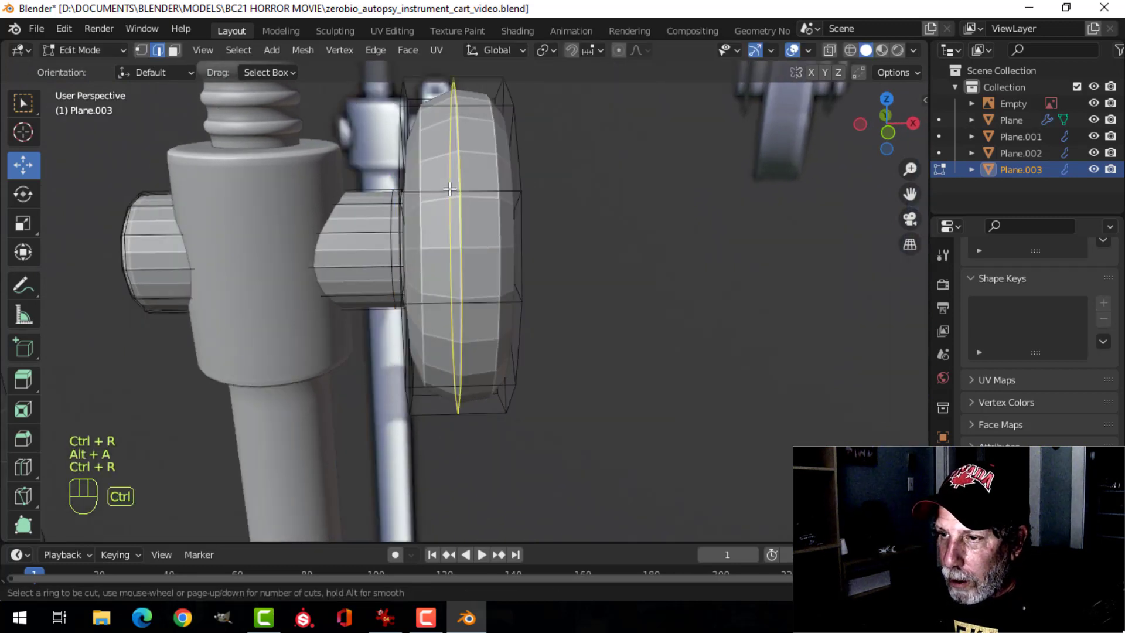
pyautogui.click(454, 187)
pyautogui.rightClick(455, 188)
pyautogui.hotkey('ctrl', 'b')
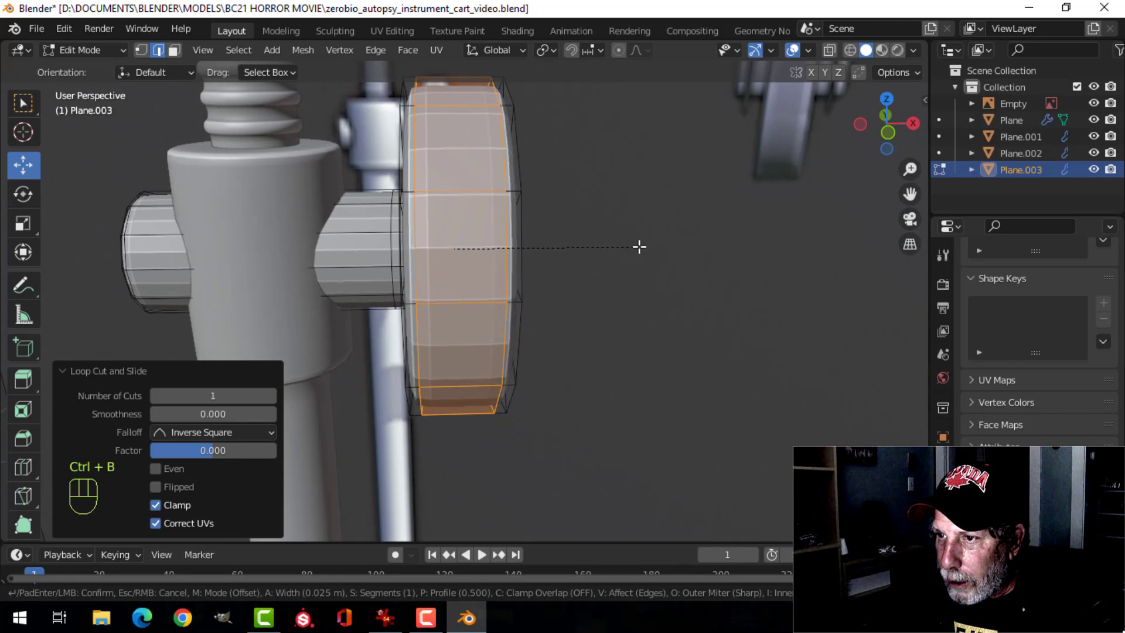
pyautogui.click(635, 246)
pyautogui.moveTo(597, 246); pyautogui.dragTo(469, 246, button='middle')
# Step: Use Checker Deselect to pick alternate rim faces, then extrude them outward along their normals with Shrink/Fatten by about 0.0126 m
pyautogui.hotkey('alt', 'a')
pyautogui.press('3')
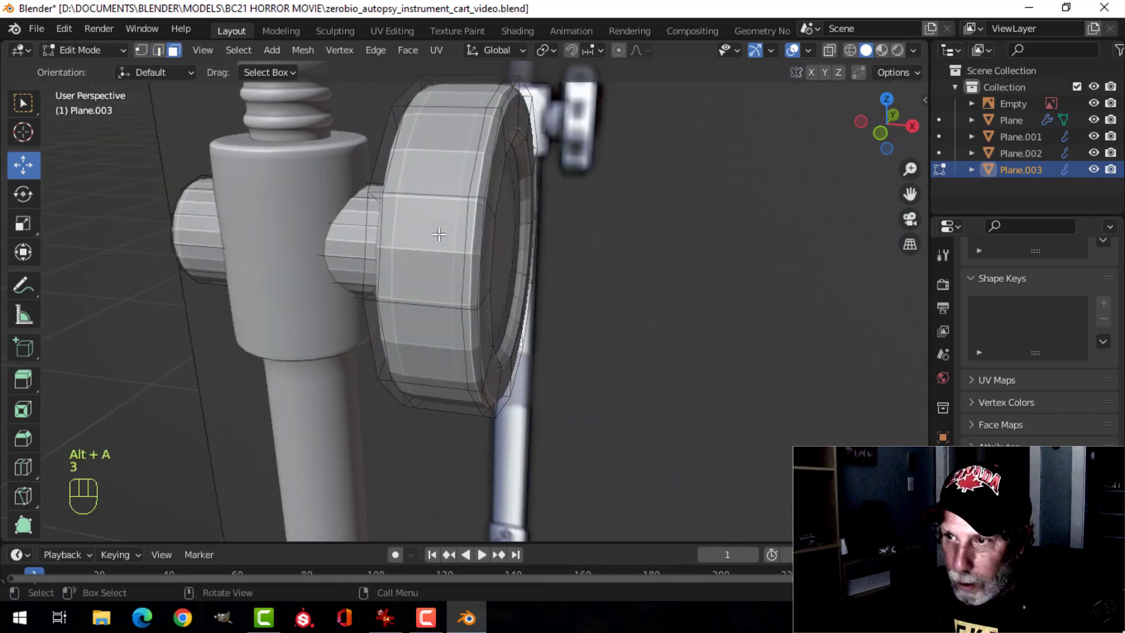
pyautogui.keyDown('alt'); pyautogui.keyDown('shift'); pyautogui.click(429, 198); pyautogui.keyUp('shift'); pyautogui.keyUp('alt')
pyautogui.scroll(-3, 430, 197)
pyautogui.moveTo(464, 264); pyautogui.dragTo(462, 253, button='middle')
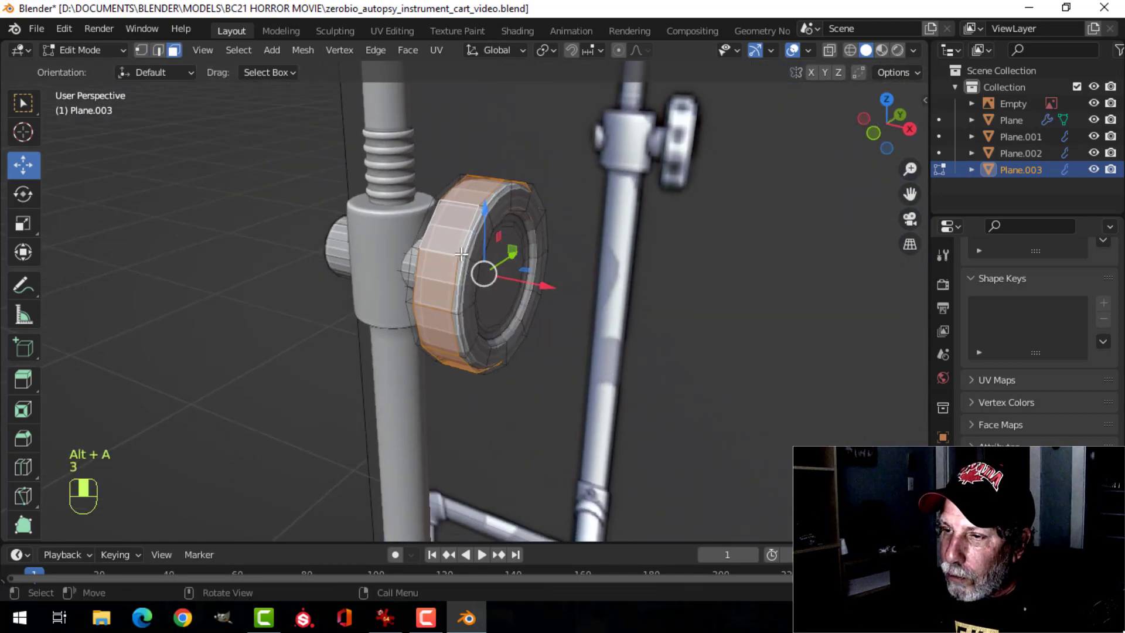
pyautogui.click(235, 50)
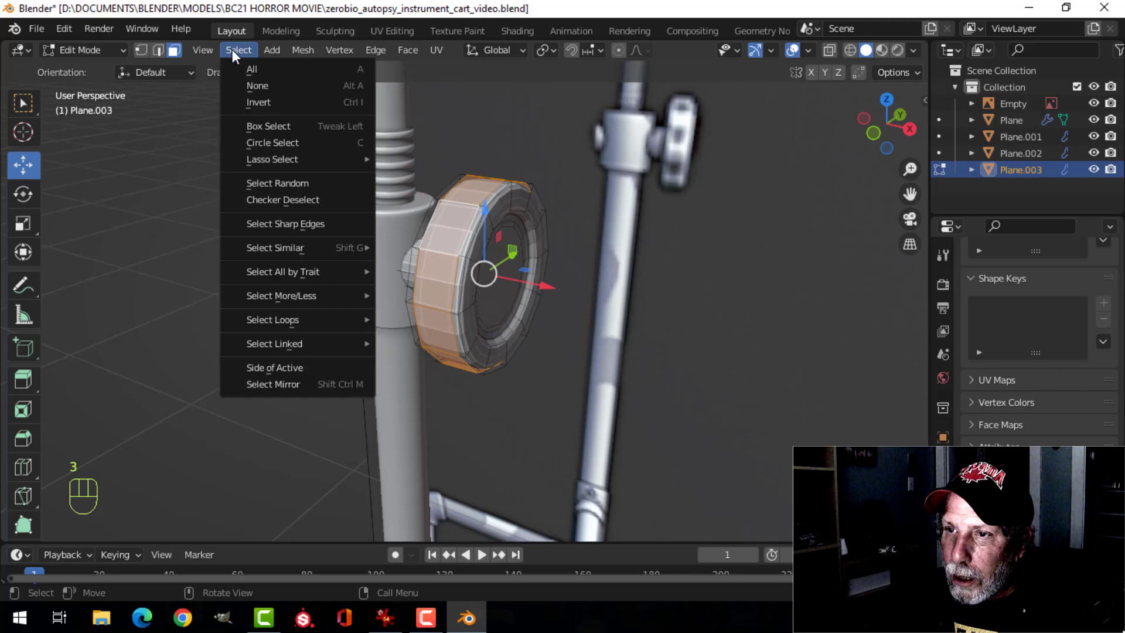
pyautogui.click(271, 199)
pyautogui.moveTo(536, 187); pyautogui.dragTo(489, 202, button='middle')
pyautogui.moveTo(490, 203); pyautogui.dragTo(522, 196, button='middle')
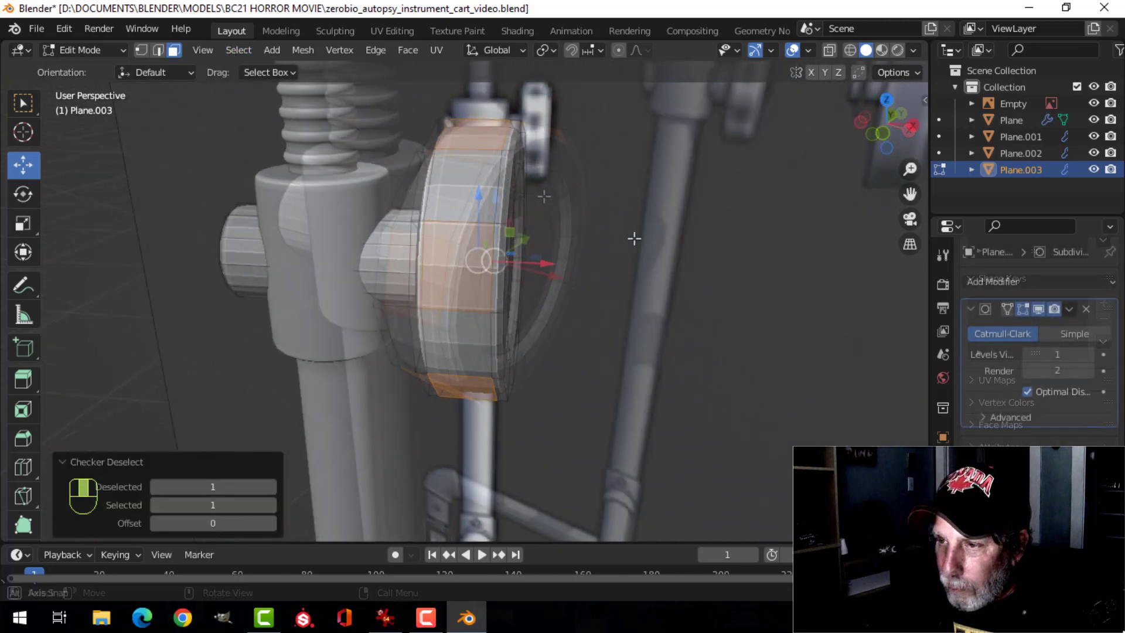
pyautogui.moveTo(633, 238); pyautogui.dragTo(607, 246, button='middle')
pyautogui.press('e')
pyautogui.hotkey('alt', 's')
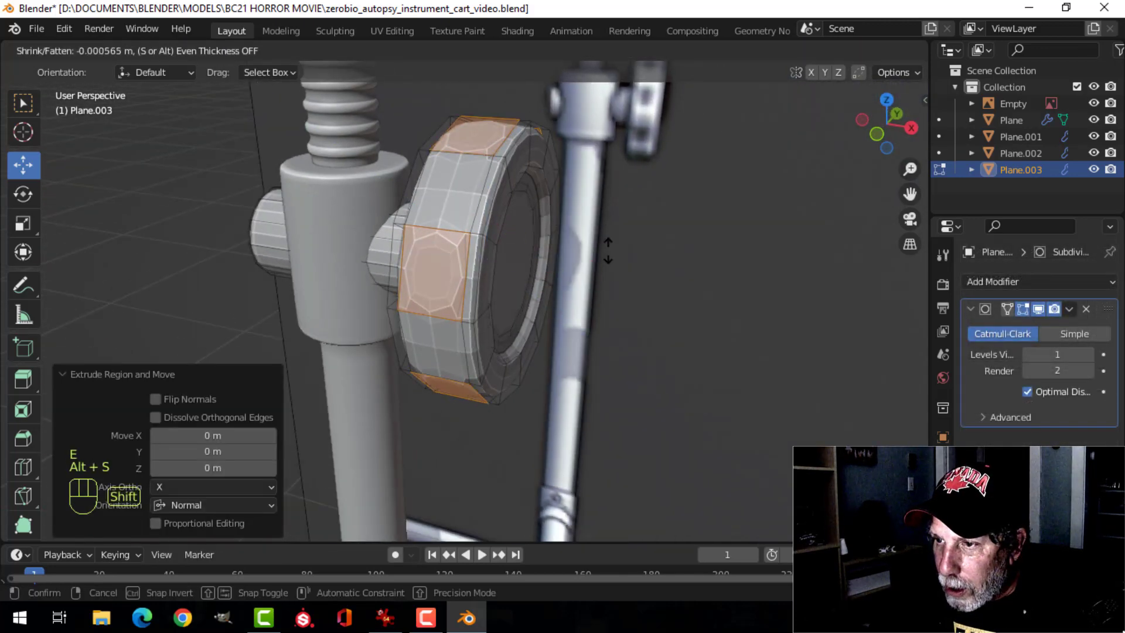
pyautogui.click(639, 320)
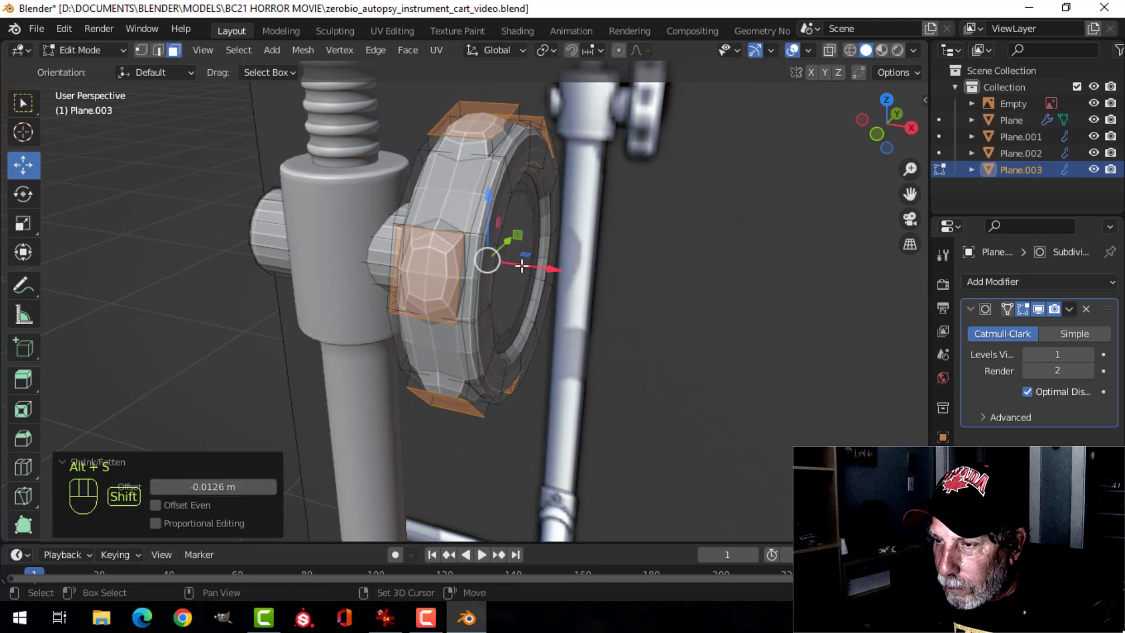
pyautogui.moveTo(639, 319); pyautogui.dragTo(573, 226, button='middle')
# Step: Add a centred loop cut around the rim and its raised grips, and bevel it into two loops near the grips' side edges
pyautogui.hotkey('alt', 'a')
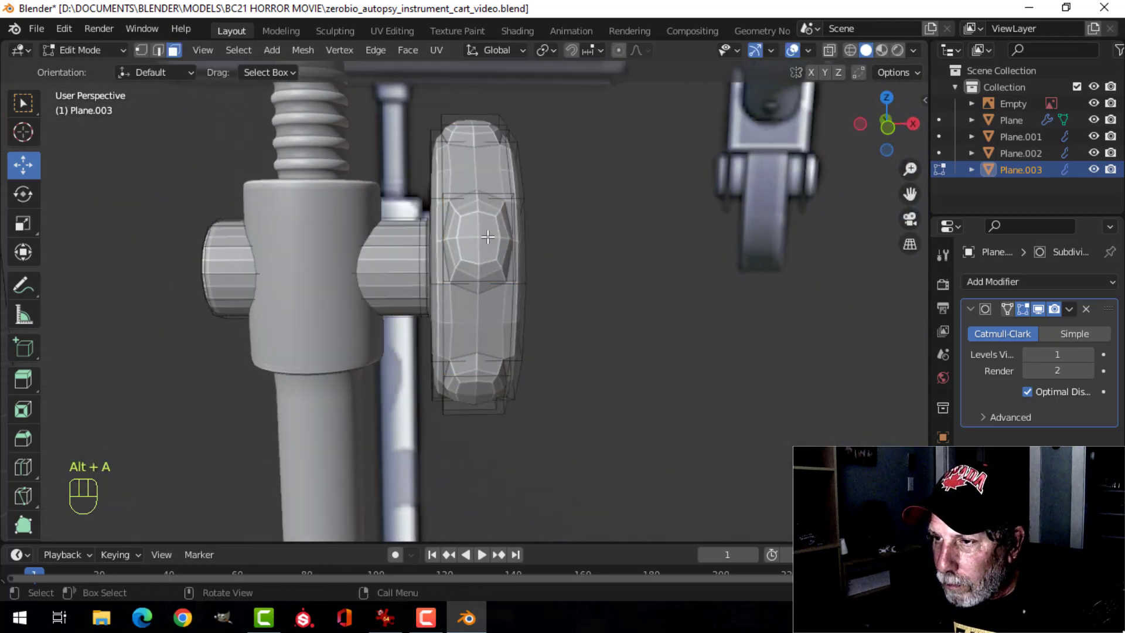
pyautogui.hotkey('ctrl', 'r')
pyautogui.click(476, 211)
pyautogui.hotkey('ctrl', 'b')
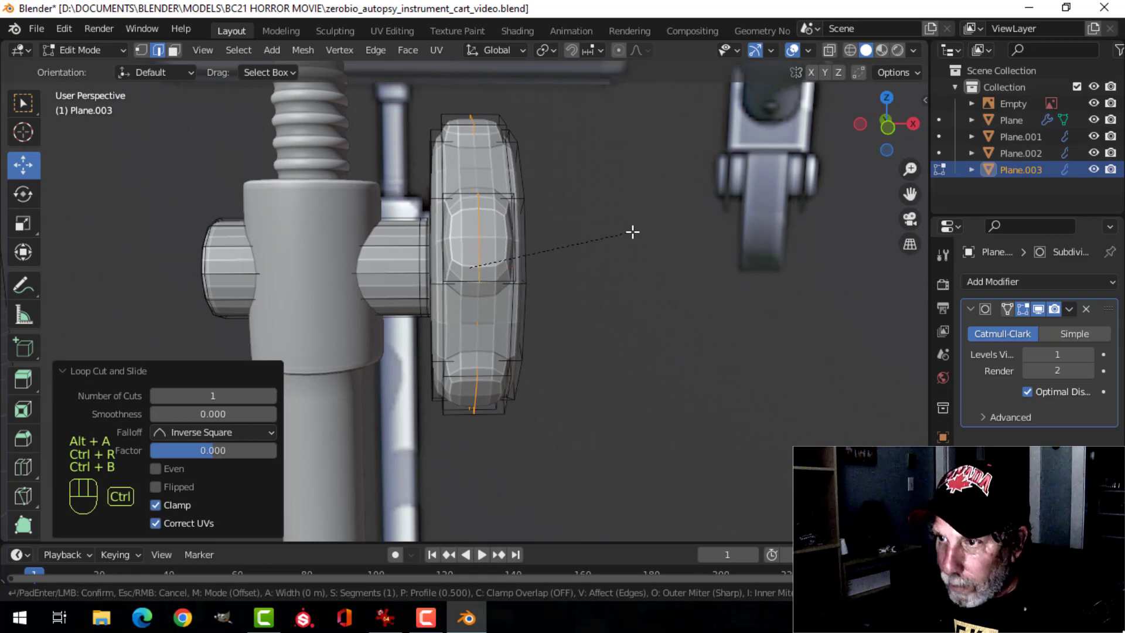
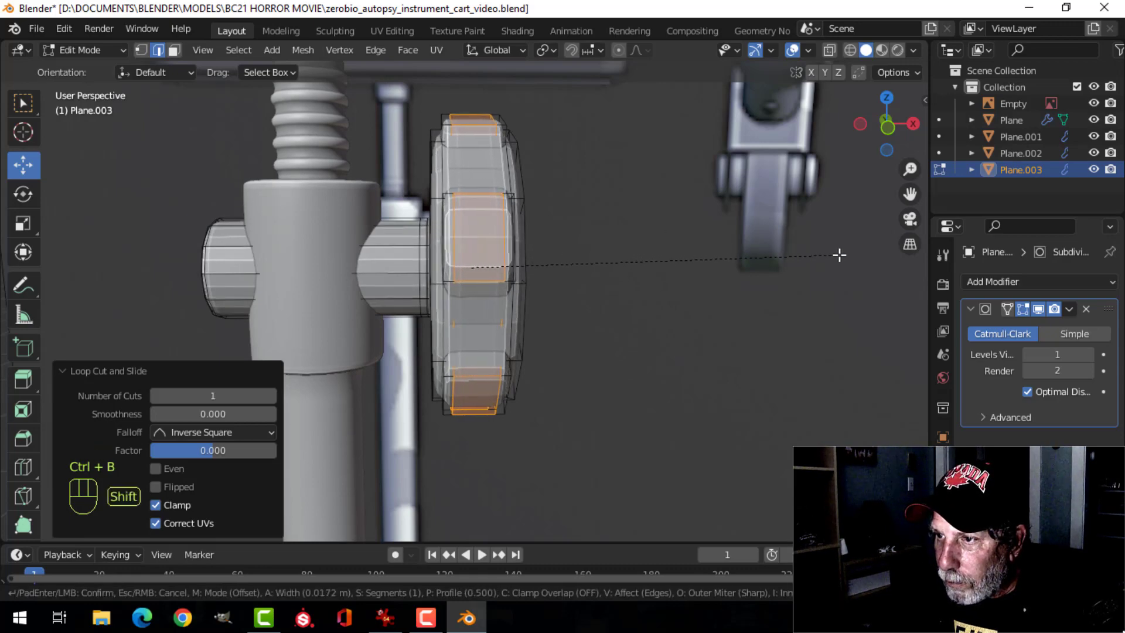
pyautogui.click(881, 254)
pyautogui.moveTo(881, 254); pyautogui.dragTo(498, 259, button='middle')
pyautogui.press('Tab')
pyautogui.press('Tab')
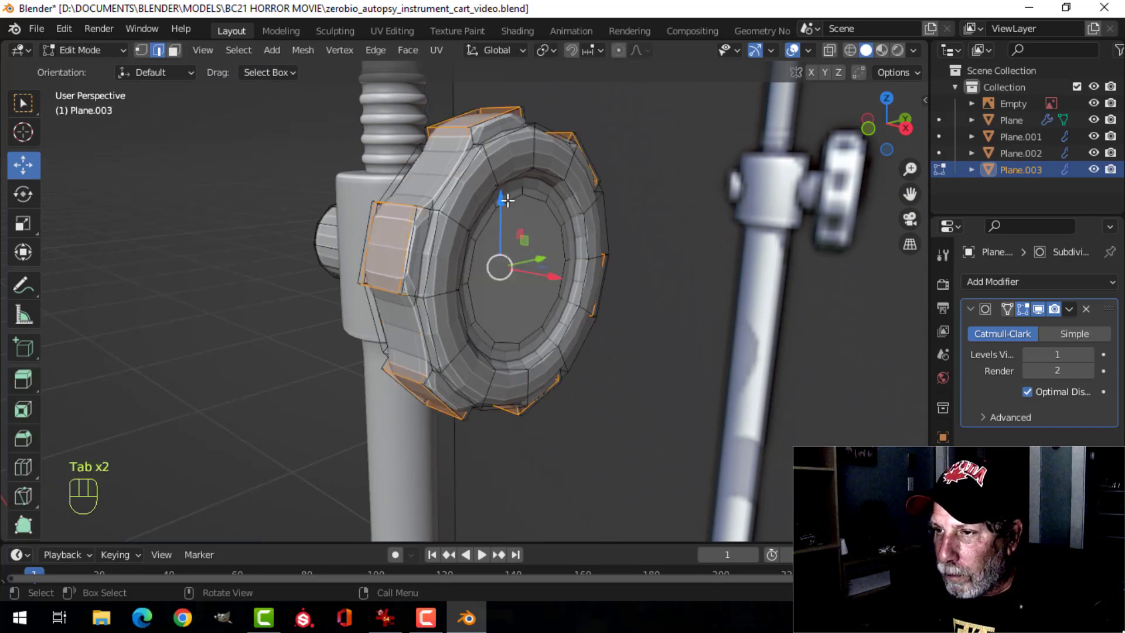
# Step: Add two loop cuts on the knob's front ring, one near the outer edge at factor 0.493 and one near the recess
pyautogui.moveTo(508, 200); pyautogui.dragTo(477, 176, button='middle')
pyautogui.hotkey('alt', 'a')
pyautogui.hotkey('ctrl', 'r')
pyautogui.click(477, 168)
pyautogui.click(474, 160)
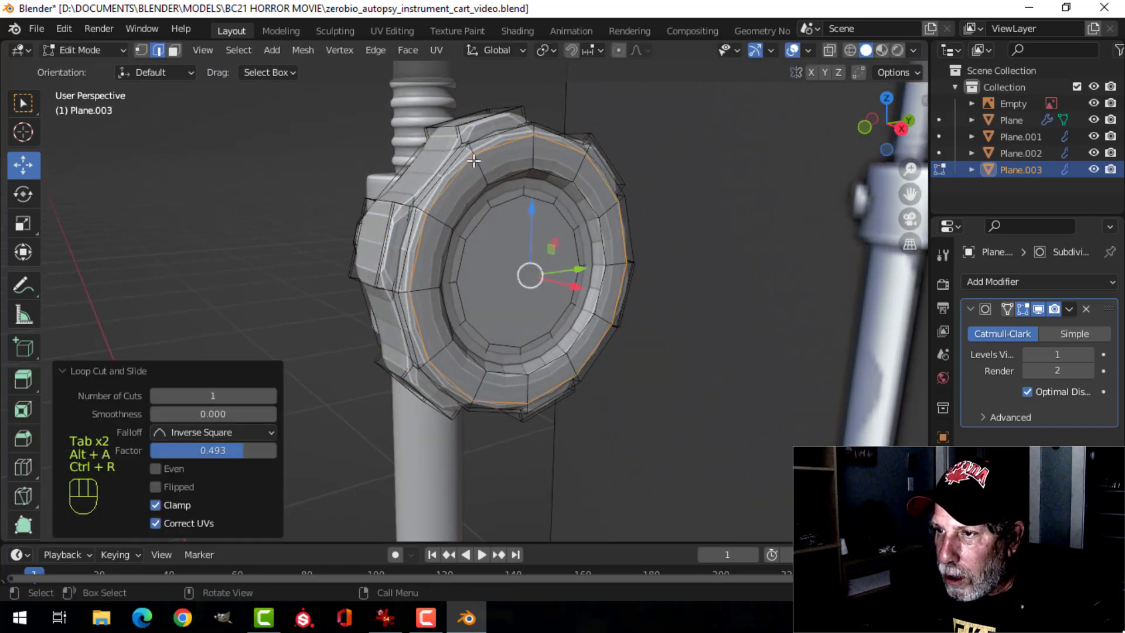
pyautogui.hotkey('ctrl', 'r')
pyautogui.click(477, 166)
pyautogui.click(484, 171)
# Step: Set the knob's viewport subdivision level to 2 and shade the object smooth
pyautogui.press('Tab')
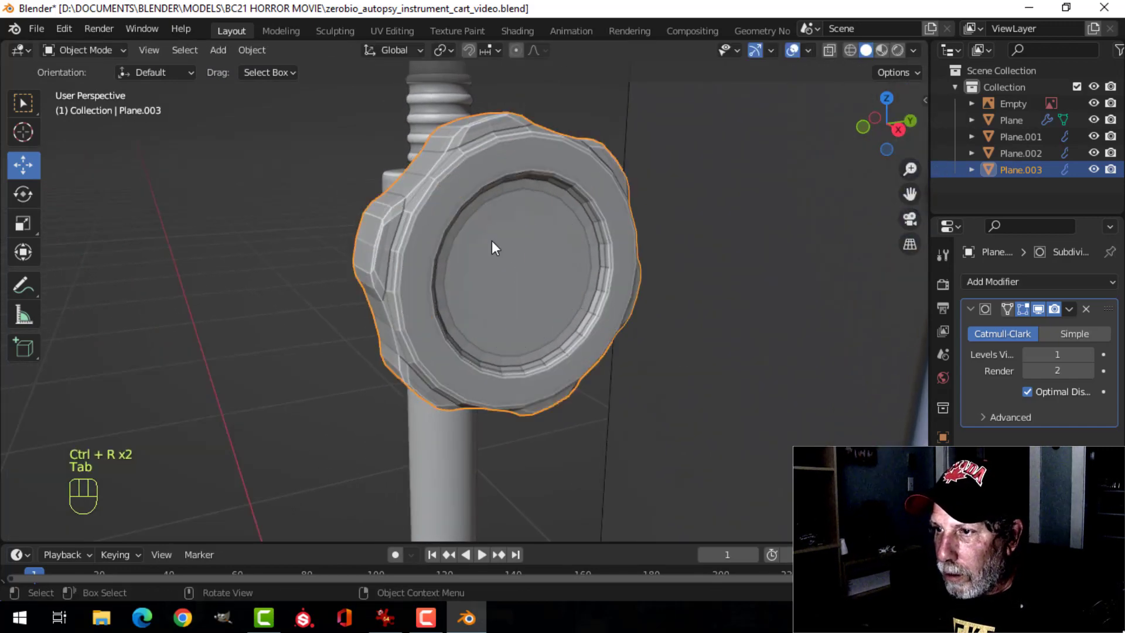
pyautogui.click(1090, 351)
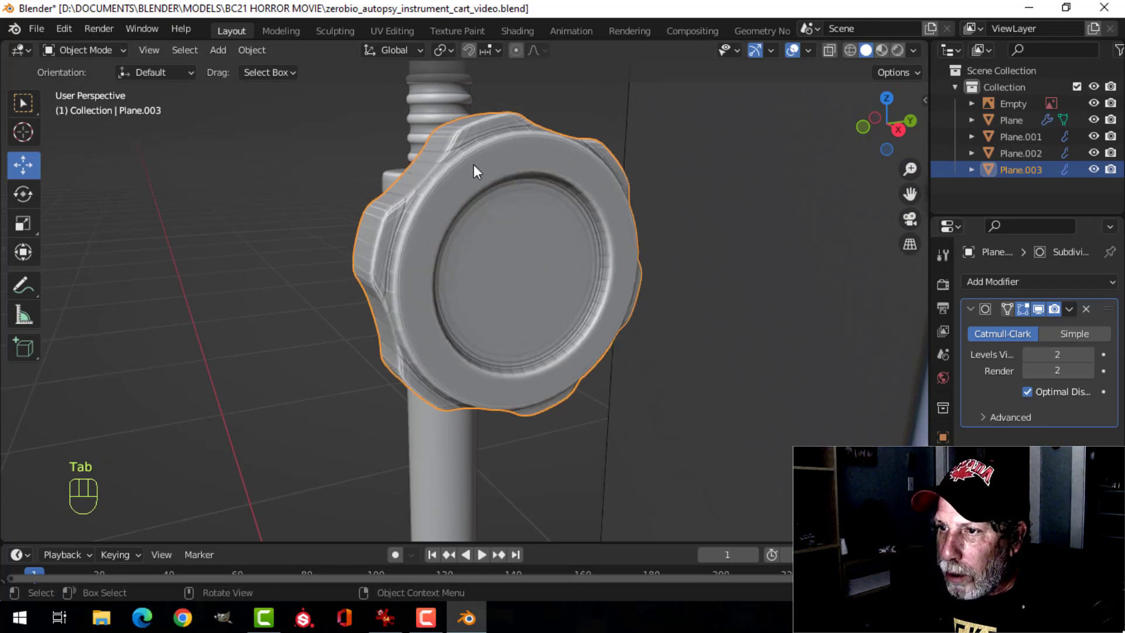
pyautogui.rightClick(473, 164)
pyautogui.click(473, 164)
pyautogui.moveTo(474, 164); pyautogui.dragTo(521, 220, button='middle')
pyautogui.hotkey('alt', 'a')
pyautogui.moveTo(508, 239); pyautogui.dragTo(564, 243, button='middle')
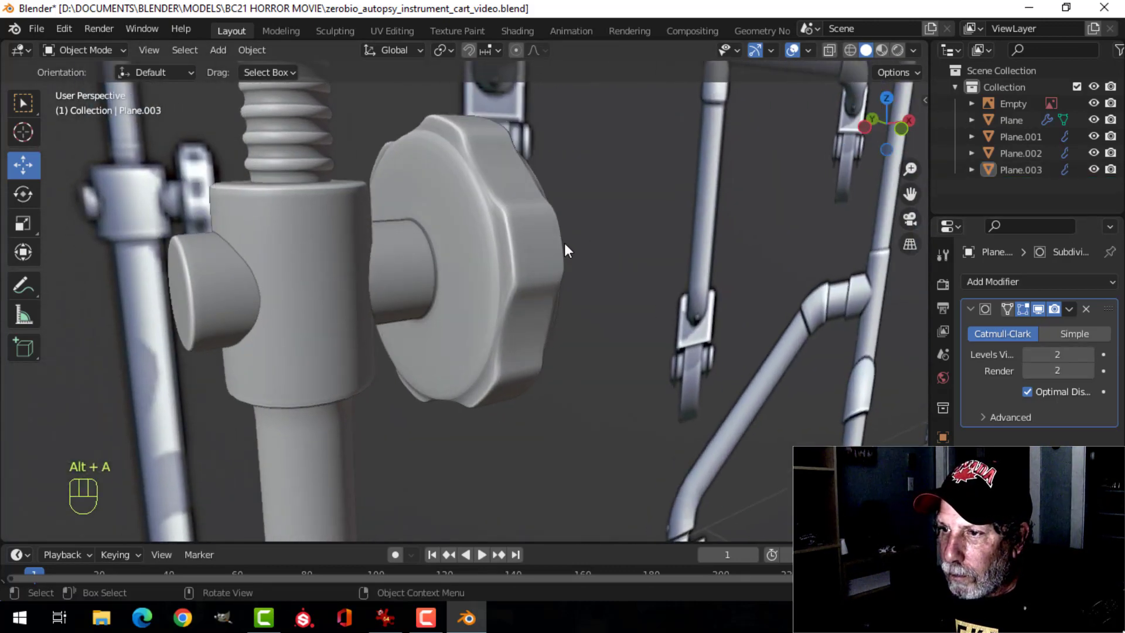
# Step: Add two loop cuts on the knob's back face, at factor 0.712 toward the rim and -0.652 toward the shaft
pyautogui.click(476, 225)
pyautogui.press('Tab')
pyautogui.moveTo(476, 224); pyautogui.dragTo(512, 222, button='middle')
pyautogui.hotkey('ctrl', 'r')
pyautogui.click(450, 177)
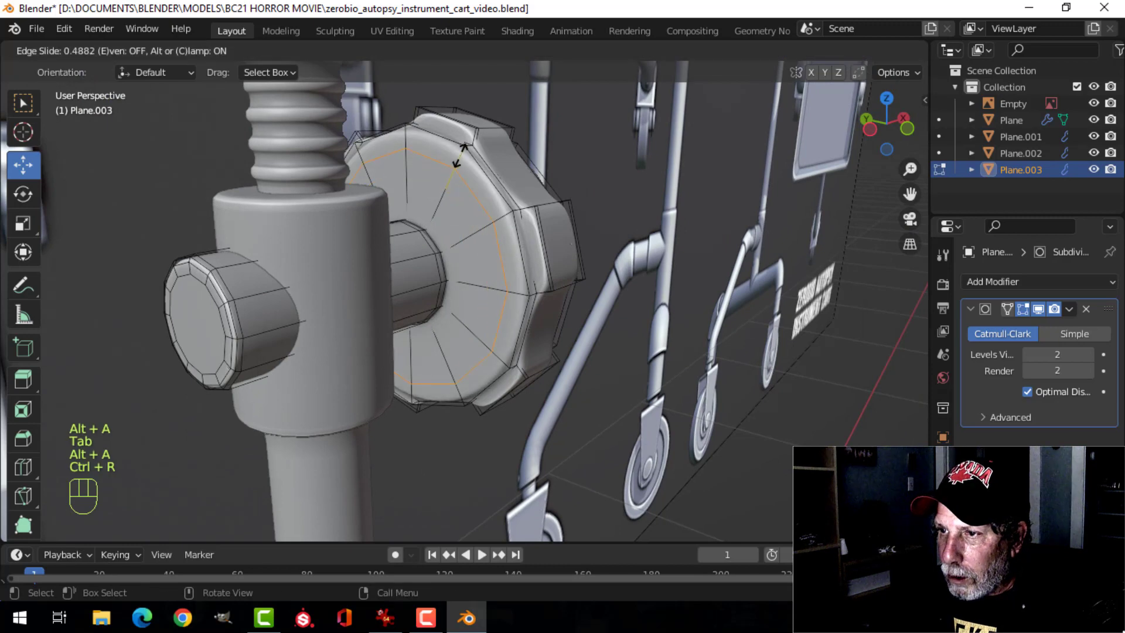
pyautogui.click(463, 148)
pyautogui.hotkey('ctrl', 'r')
pyautogui.click(445, 190)
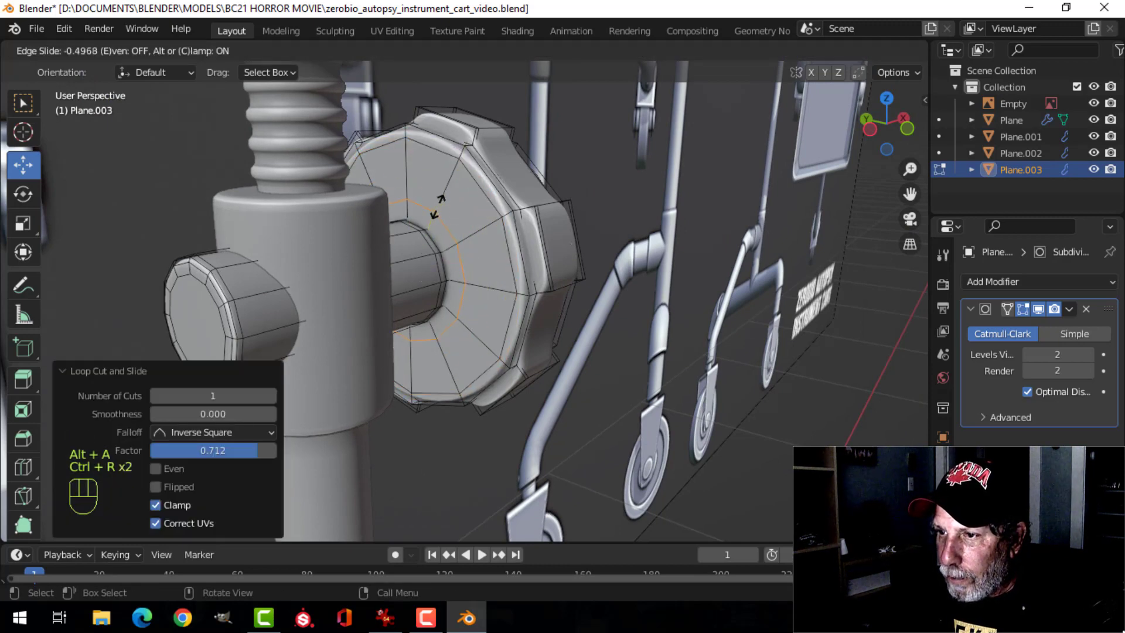
pyautogui.click(437, 215)
# Step: Add a loop cut near the outer edge of the knob's recessed front disc and leave mesh editing
pyautogui.moveTo(565, 212); pyautogui.dragTo(446, 187, button='middle')
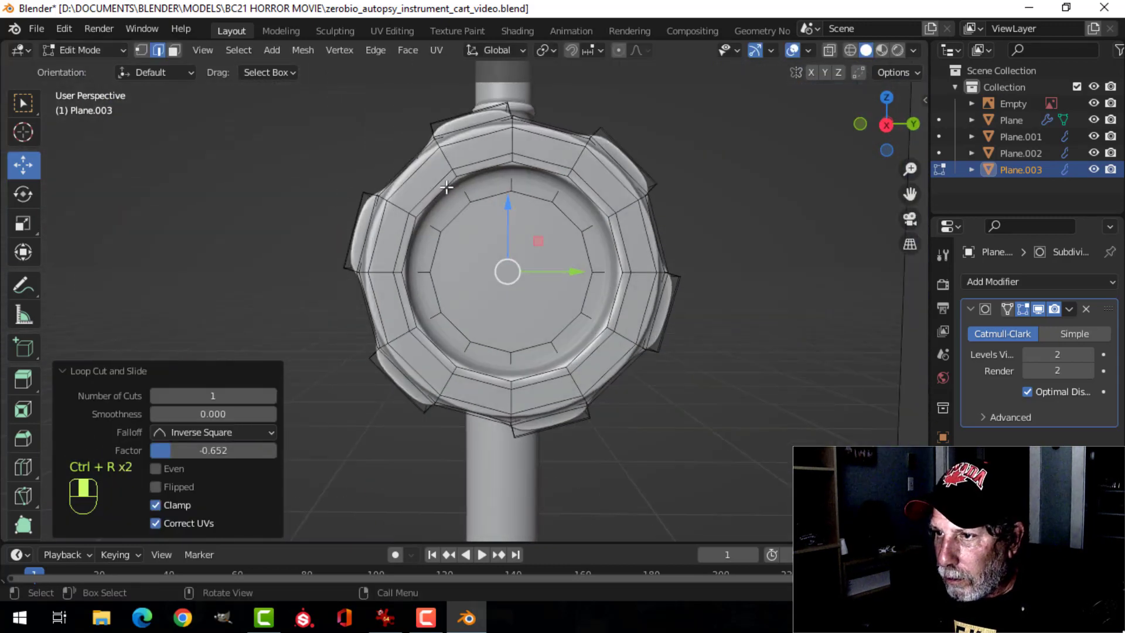
pyautogui.hotkey('ctrl', 'r')
pyautogui.click(468, 197)
pyautogui.click(459, 186)
pyautogui.press('Tab')
pyautogui.scroll(-4, 474, 235)
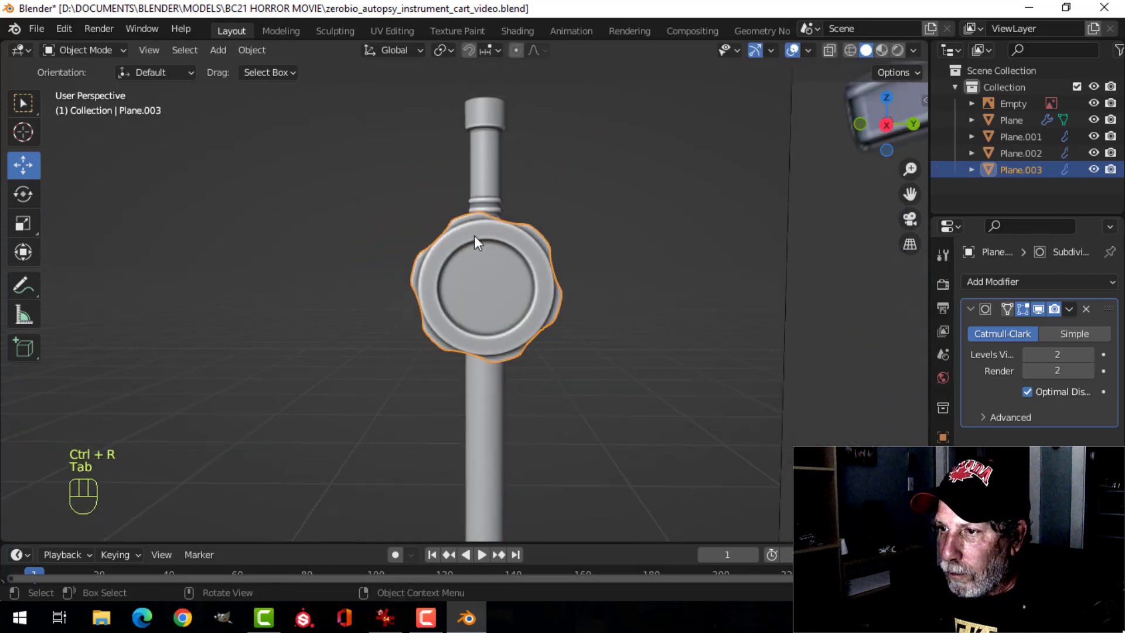
pyautogui.hotkey('alt', 'a')
pyautogui.moveTo(476, 240); pyautogui.dragTo(485, 290, button='middle')
pyautogui.scroll(2, 480, 298)
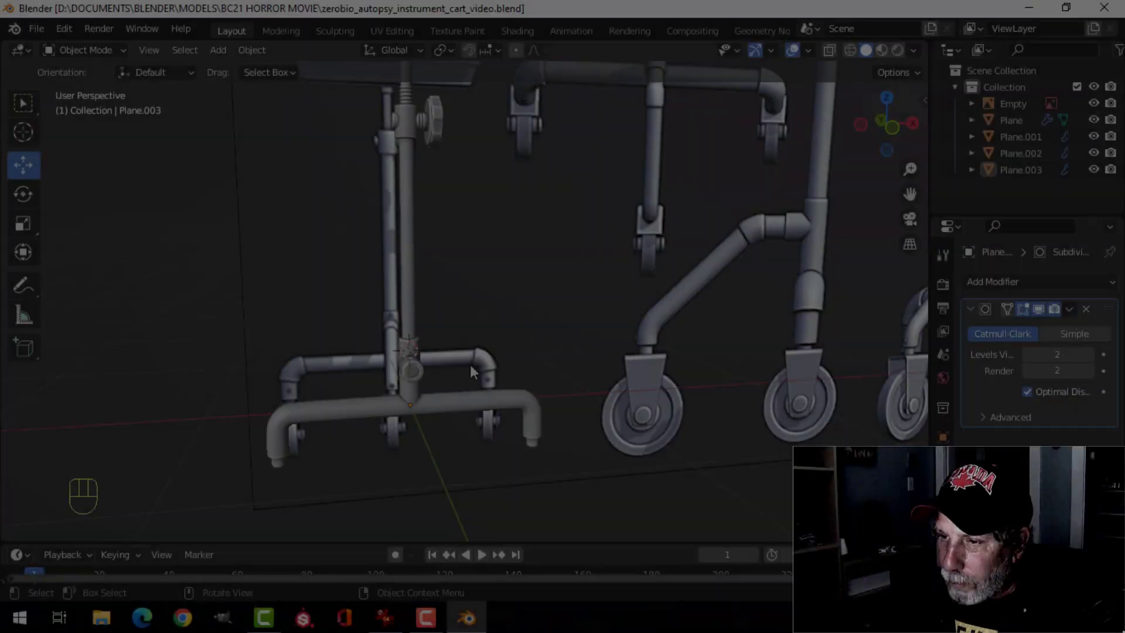
# Step: Add a loop cut at factor 0.680 near the upper end of the peg under the base's +X leg
pyautogui.scroll(3, 470, 365)
pyautogui.keyDown('shift'); pyautogui.moveTo(529, 223); pyautogui.dragTo(489, 260, button='middle'); pyautogui.keyUp('shift')
pyautogui.moveTo(354, 328); pyautogui.dragTo(375, 226, button='middle')
pyautogui.moveTo(491, 312); pyautogui.dragTo(372, 251, button='middle')
pyautogui.scroll(4, 453, 319)
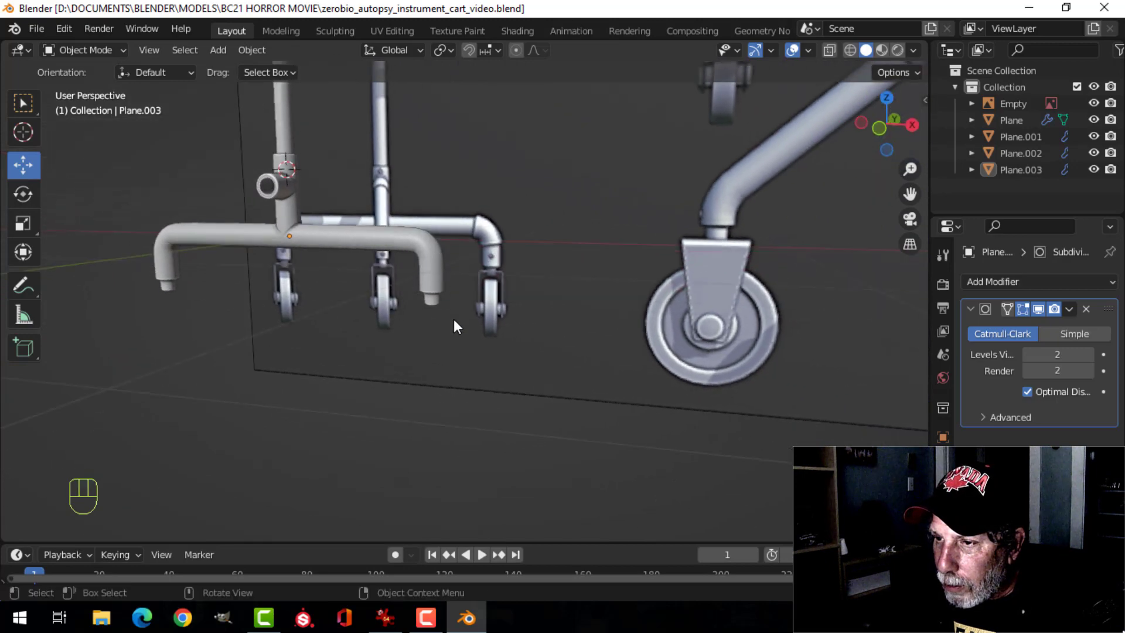
pyautogui.keyDown('shift'); pyautogui.moveTo(454, 318); pyautogui.dragTo(445, 234, button='middle'); pyautogui.keyUp('shift')
pyautogui.click(433, 232)
pyautogui.press('Tab')
pyautogui.scroll(2, 443, 276)
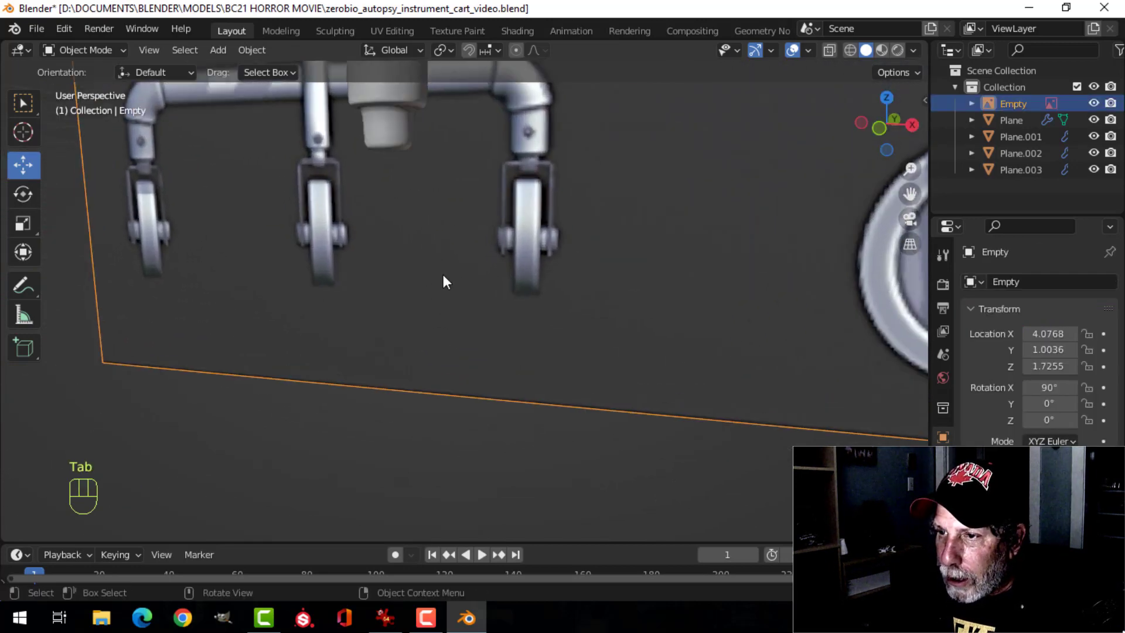
pyautogui.click(394, 136)
pyautogui.press('Tab')
pyautogui.scroll(2, 449, 258)
pyautogui.keyDown('shift'); pyautogui.moveTo(447, 244); pyautogui.dragTo(580, 267, button='middle'); pyautogui.keyUp('shift')
pyautogui.hotkey('ctrl', 'r')
pyautogui.click(433, 210)
pyautogui.click(431, 197)
# Step: Add a matching loop cut near the upper end of the peg under the opposite leg of the base
pyautogui.scroll(-2, 430, 211)
pyautogui.keyDown('shift'); pyautogui.moveTo(314, 269); pyautogui.dragTo(431, 296, button='middle'); pyautogui.keyUp('shift')
pyautogui.scroll(2, 431, 299)
pyautogui.keyDown('shift'); pyautogui.moveTo(431, 299); pyautogui.dragTo(522, 266); pyautogui.keyUp('shift')
pyautogui.scroll(1, 515, 258)
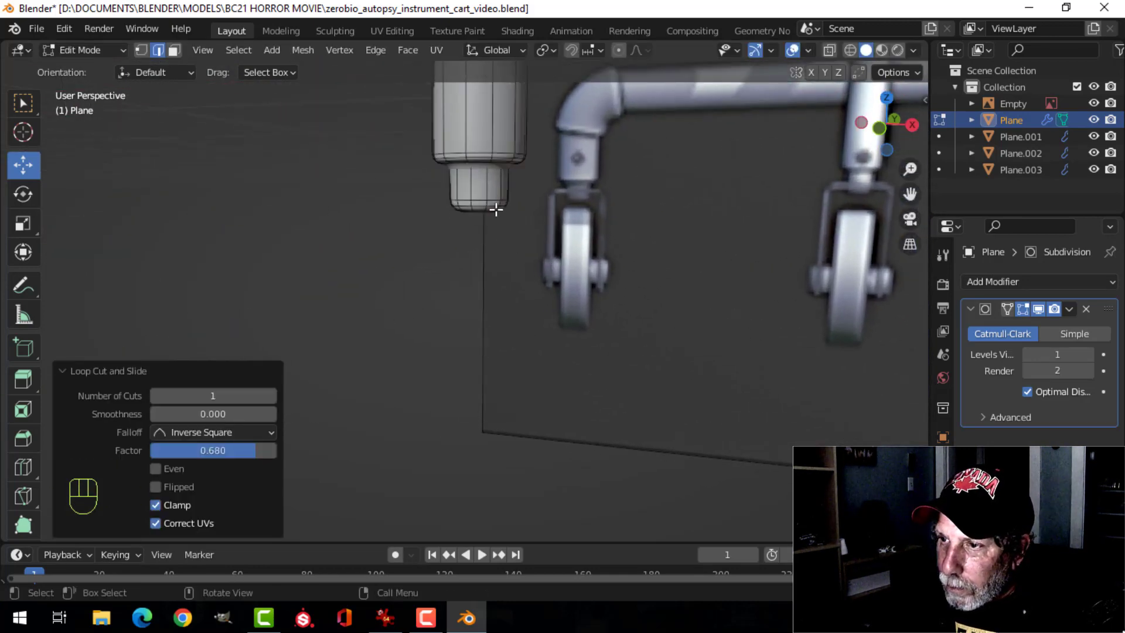
pyautogui.hotkey('ctrl', 'r')
pyautogui.click(485, 185)
pyautogui.click(481, 176)
pyautogui.hotkey('alt', 'a')
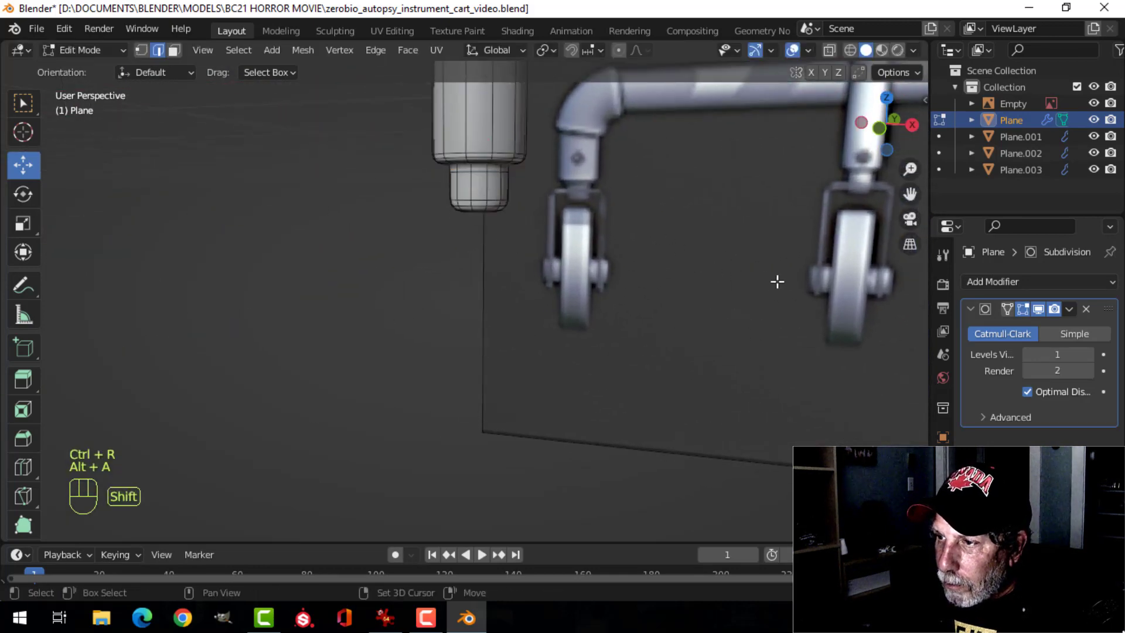
# Step: In front wireframe view, snap the 3D cursor to the bottom end of the +X leg's peg and leave mesh editing
pyautogui.keyDown('shift'); pyautogui.moveTo(775, 279); pyautogui.dragTo(389, 276, button='middle'); pyautogui.keyUp('shift')
pyautogui.scroll(4, 334, 288)
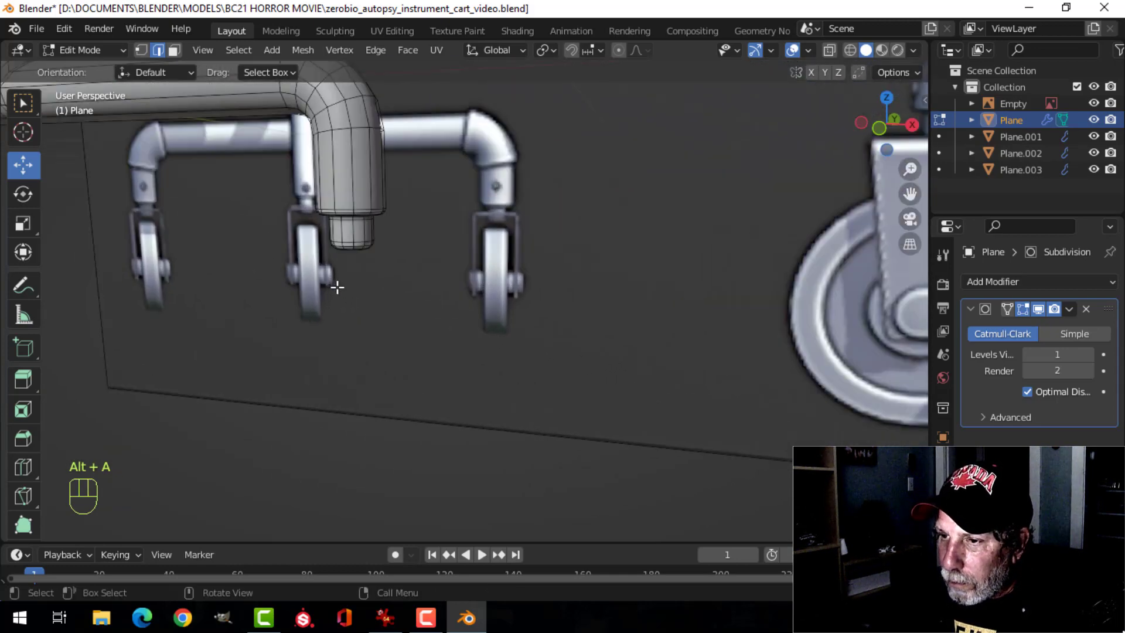
pyautogui.press('KP_1')
pyautogui.press('z')
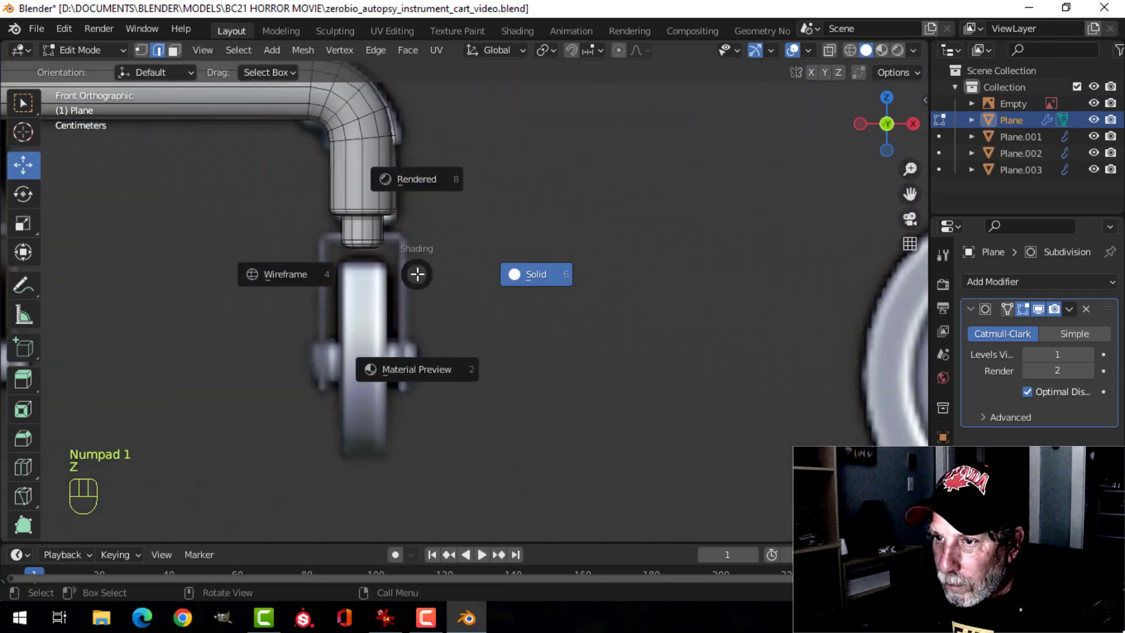
pyautogui.click(283, 279)
pyautogui.press('b')
pyautogui.moveTo(447, 282); pyautogui.dragTo(292, 234)
pyautogui.hotkey('shift', 's')
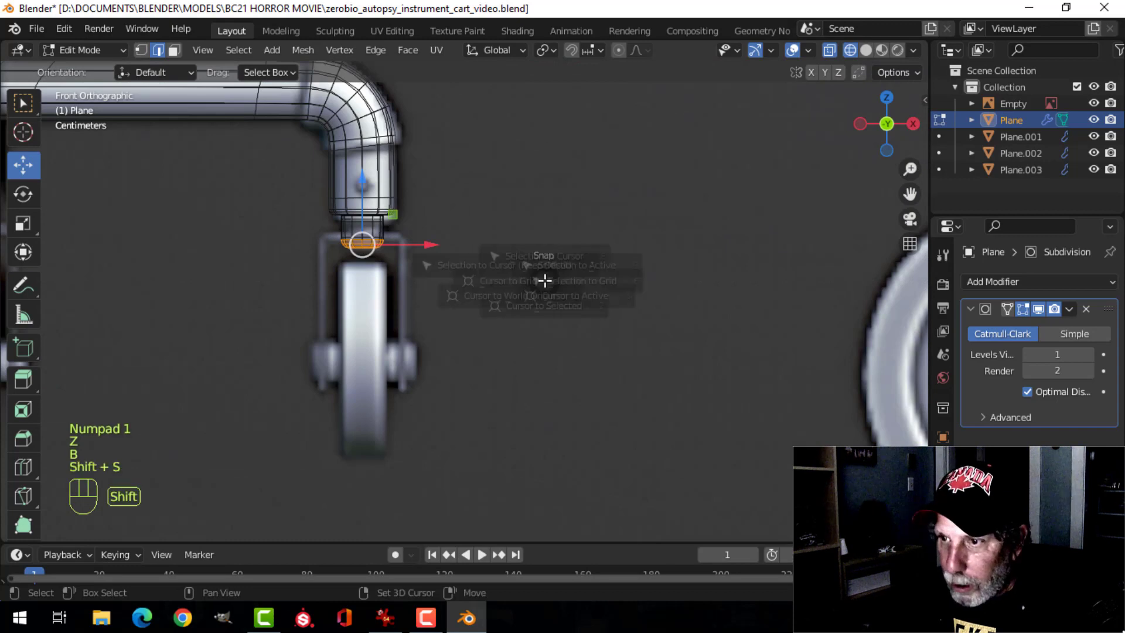
pyautogui.click(526, 377)
pyautogui.press('Tab')
# Step: Add a 2 m plane at the 3D cursor beneath the peg
pyautogui.keyDown('shift'); pyautogui.moveTo(403, 269); pyautogui.dragTo(525, 290, button='middle'); pyautogui.keyUp('shift')
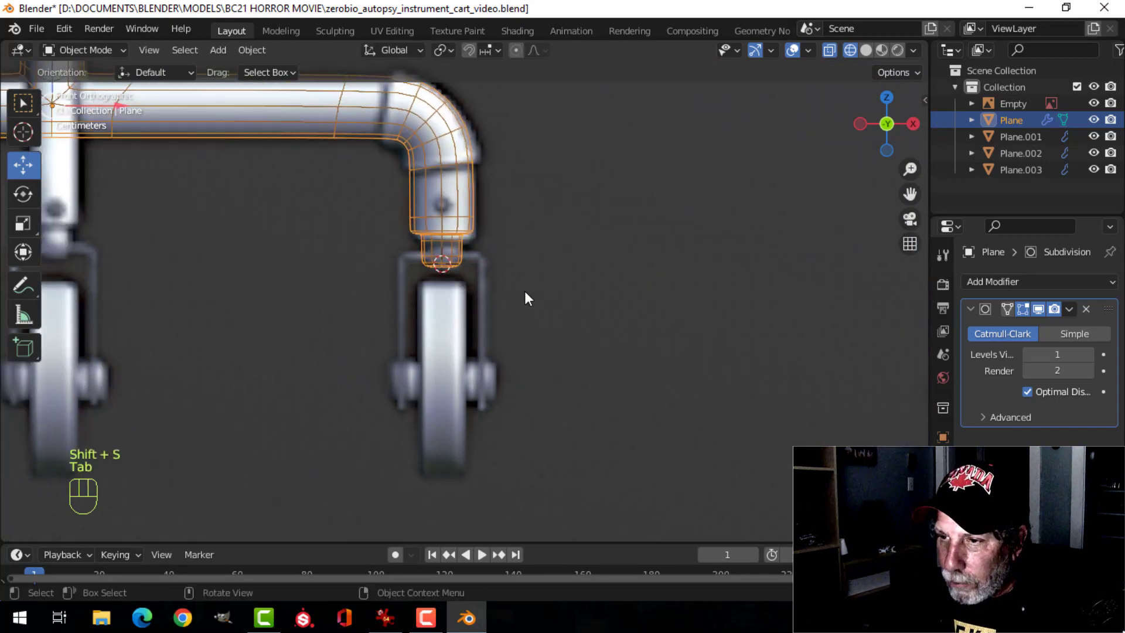
pyautogui.press('z')
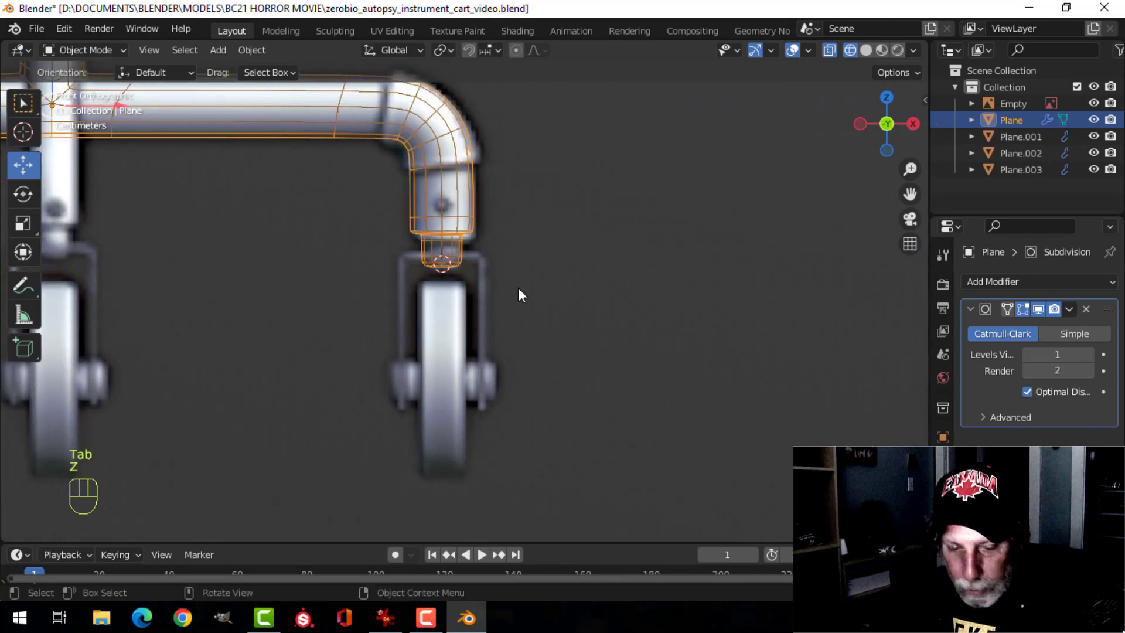
pyautogui.hotkey('shift', 'a')
pyautogui.moveTo(472, 263)
pyautogui.click(592, 266)
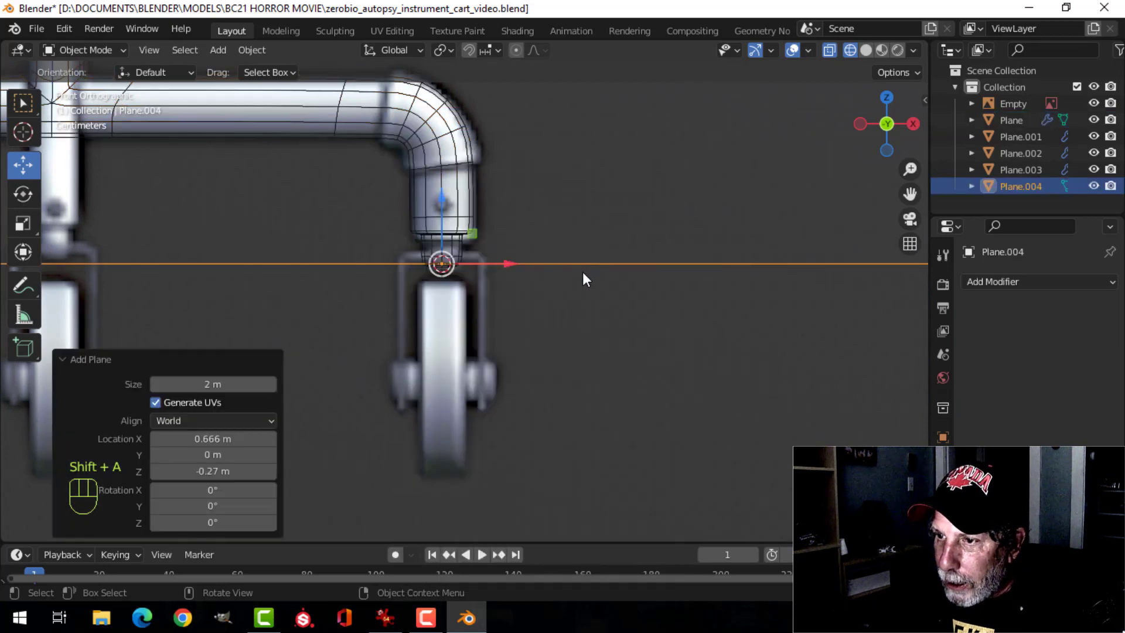
# Step: Scale the plane's mesh to about 0.08, raise it to the top of the reference caster fork, and scale it by 0.970
pyautogui.press('Tab')
pyautogui.press('s')
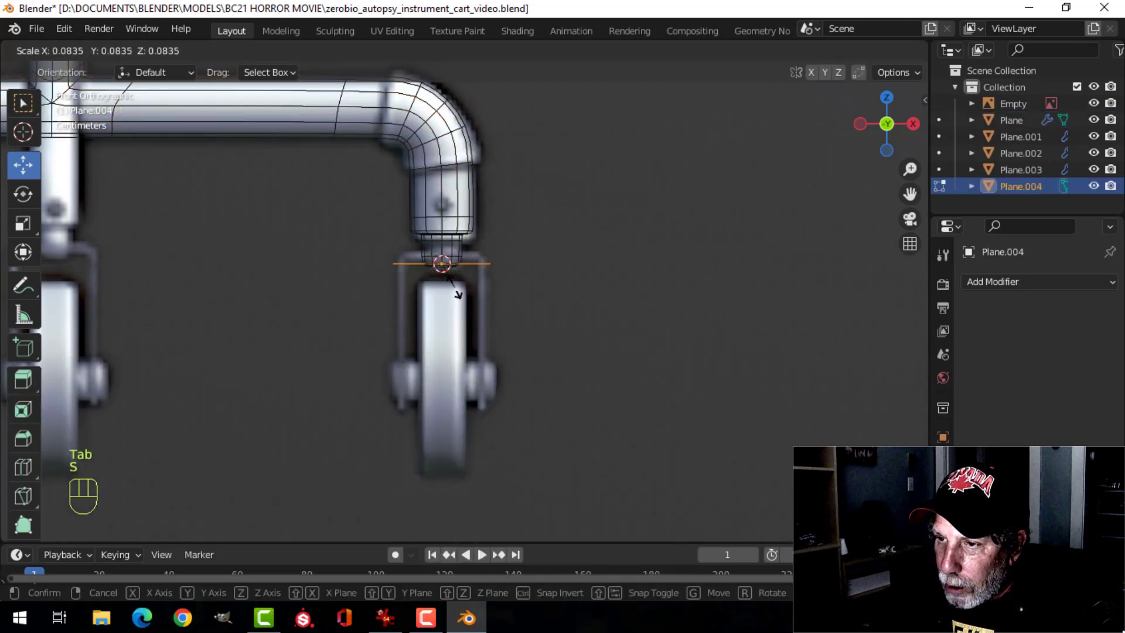
pyautogui.click(455, 295)
pyautogui.moveTo(446, 212); pyautogui.dragTo(447, 204)
pyautogui.press('s')
pyautogui.click(587, 270)
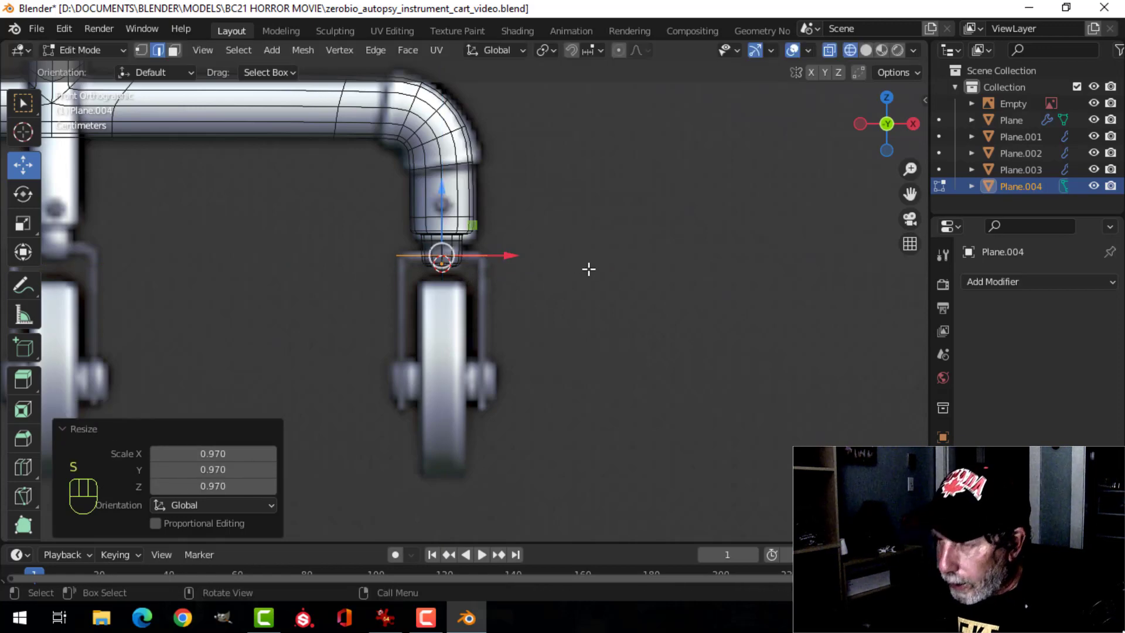
# Step: Extrude the plane's two opposite side edges straight down 0.1774 m along Z to start the fork's legs
pyautogui.moveTo(589, 269); pyautogui.dragTo(605, 296, button='middle')
pyautogui.press('2')
pyautogui.click(445, 281)
pyautogui.keyDown('shift'); pyautogui.click(414, 254); pyautogui.keyUp('shift')
pyautogui.press('KP_1')
pyautogui.scroll(4, 574, 292)
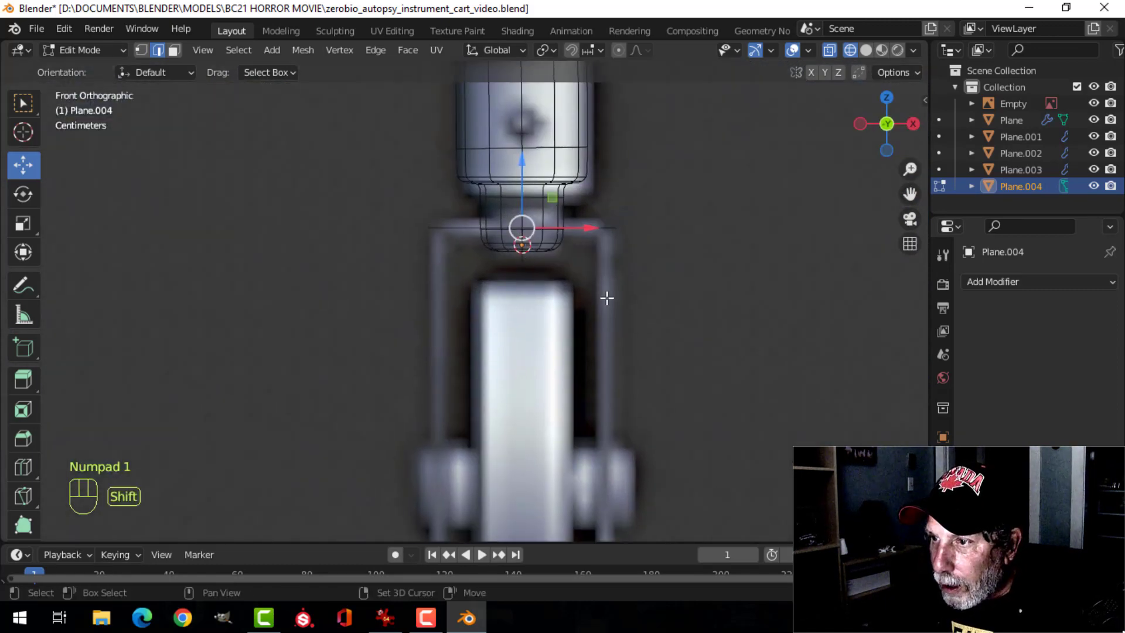
pyautogui.press('e')
pyautogui.rightClick(570, 259)
pyautogui.moveTo(522, 164); pyautogui.dragTo(524, 261)
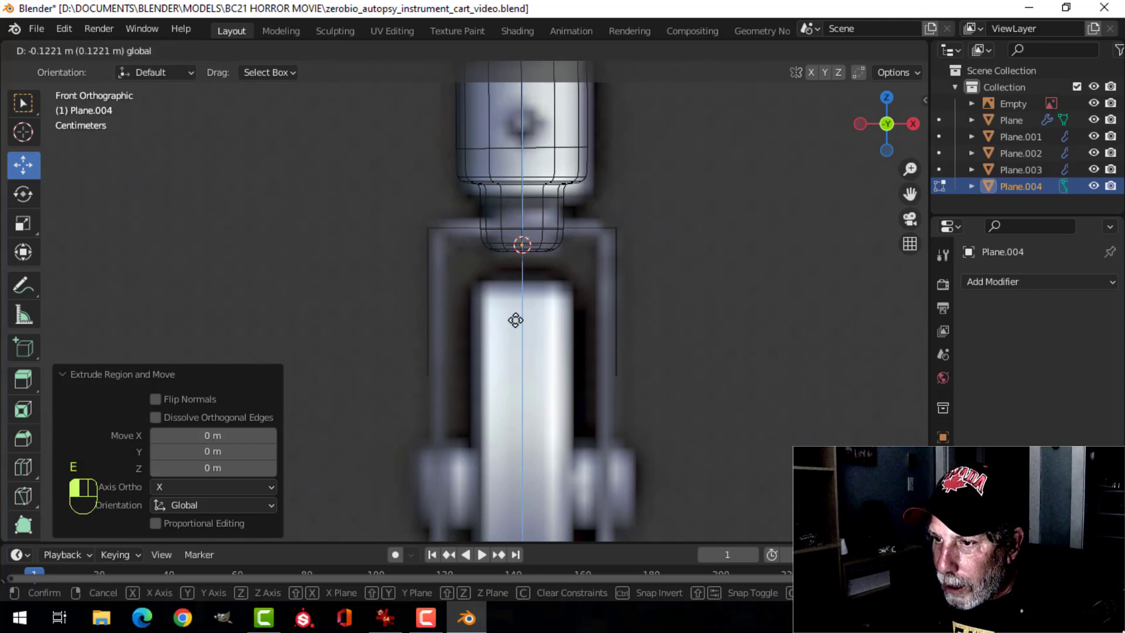
pyautogui.moveTo(530, 385); pyautogui.dragTo(531, 385)
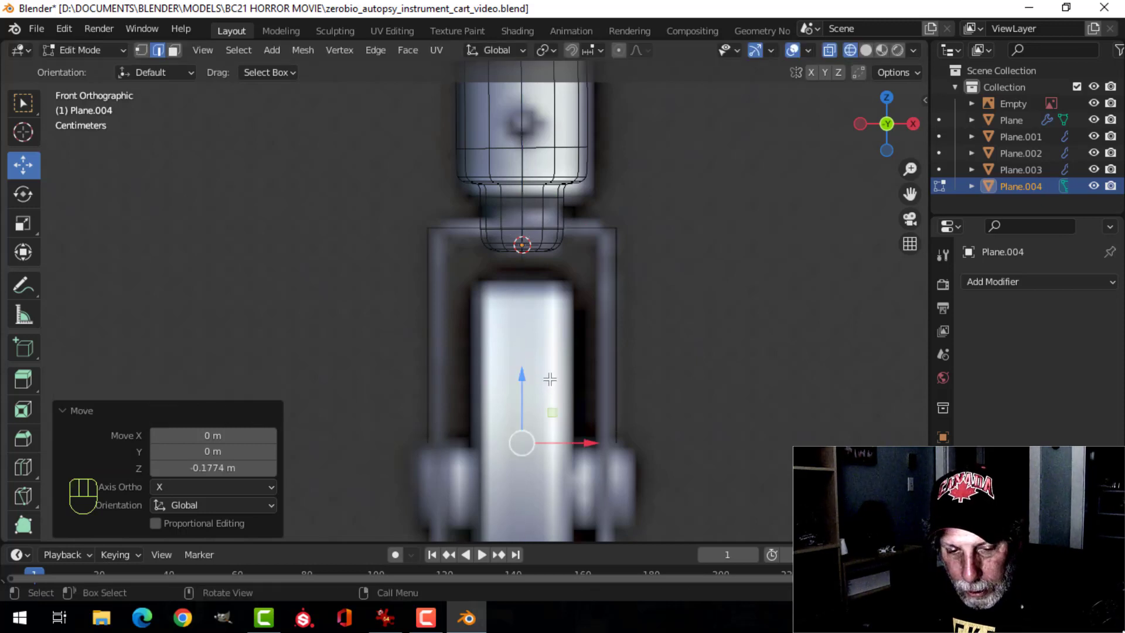
# Step: Lower the bottom ends of the extruded legs to the lower tips of the fork in the reference image
pyautogui.press('1')
pyautogui.scroll(-2, 554, 380)
pyautogui.keyDown('shift'); pyautogui.moveTo(584, 365); pyautogui.dragTo(578, 311, button='middle'); pyautogui.keyUp('shift')
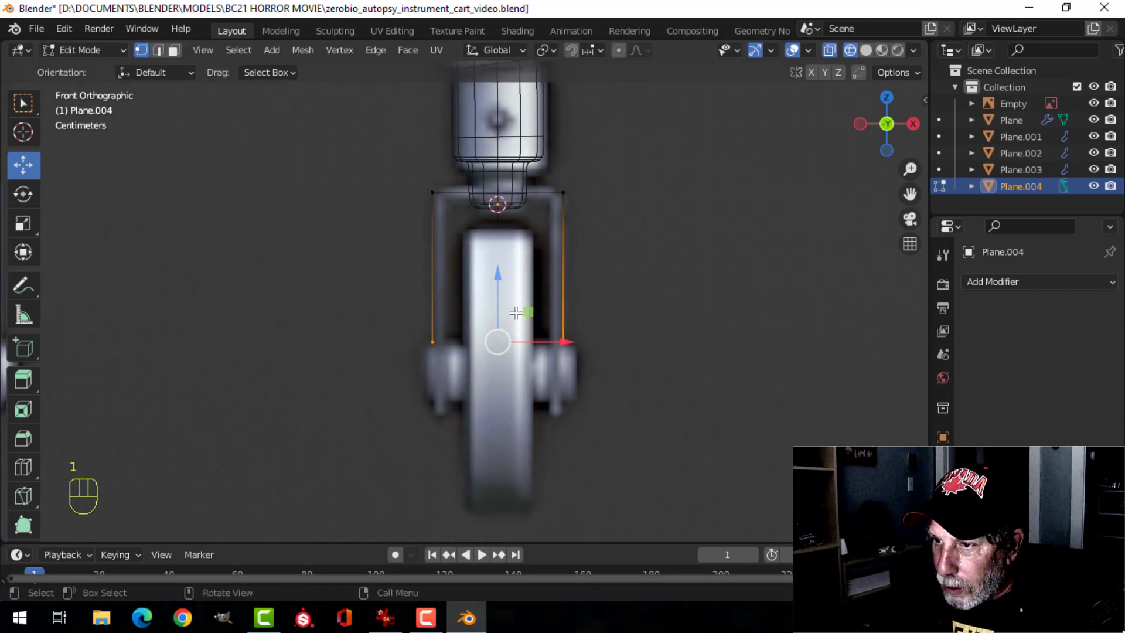
pyautogui.moveTo(497, 273); pyautogui.dragTo(504, 347)
# Step: Select the top vertices too and scale the whole fork along X to about 0.88, matching the reference fork's width
pyautogui.keyDown('shift'); pyautogui.click(569, 188); pyautogui.keyUp('shift')
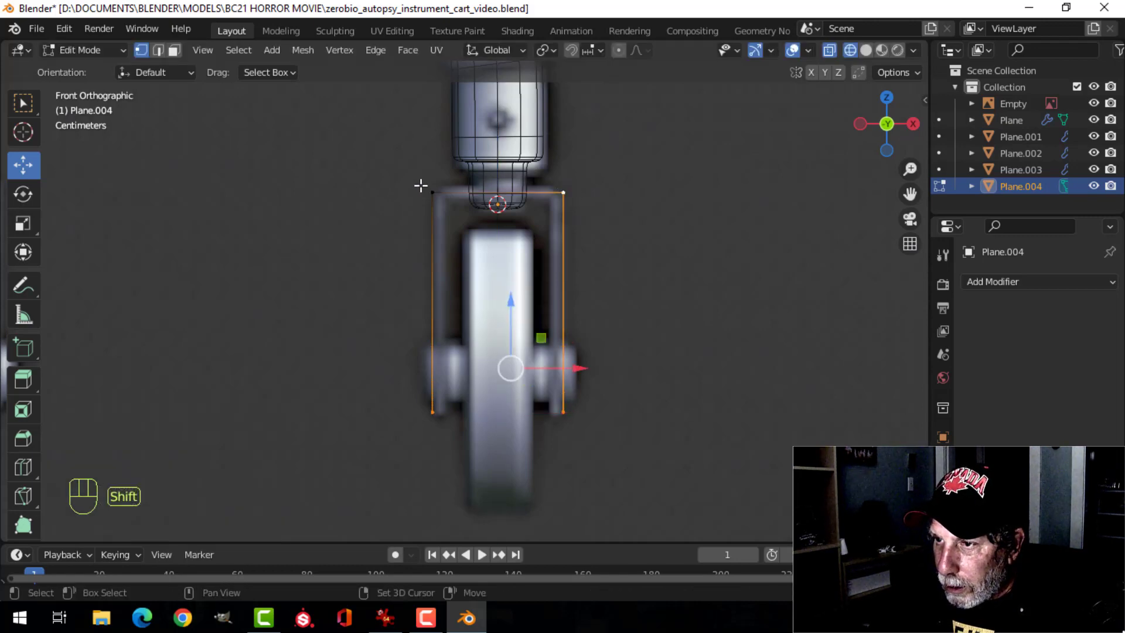
pyautogui.keyDown('shift'); pyautogui.click(420, 185); pyautogui.keyUp('shift')
pyautogui.moveTo(711, 244); pyautogui.dragTo(559, 284, button='middle')
pyautogui.keyDown('shift'); pyautogui.click(642, 196); pyautogui.keyUp('shift')
pyautogui.keyDown('shift'); pyautogui.click(601, 171); pyautogui.keyUp('shift')
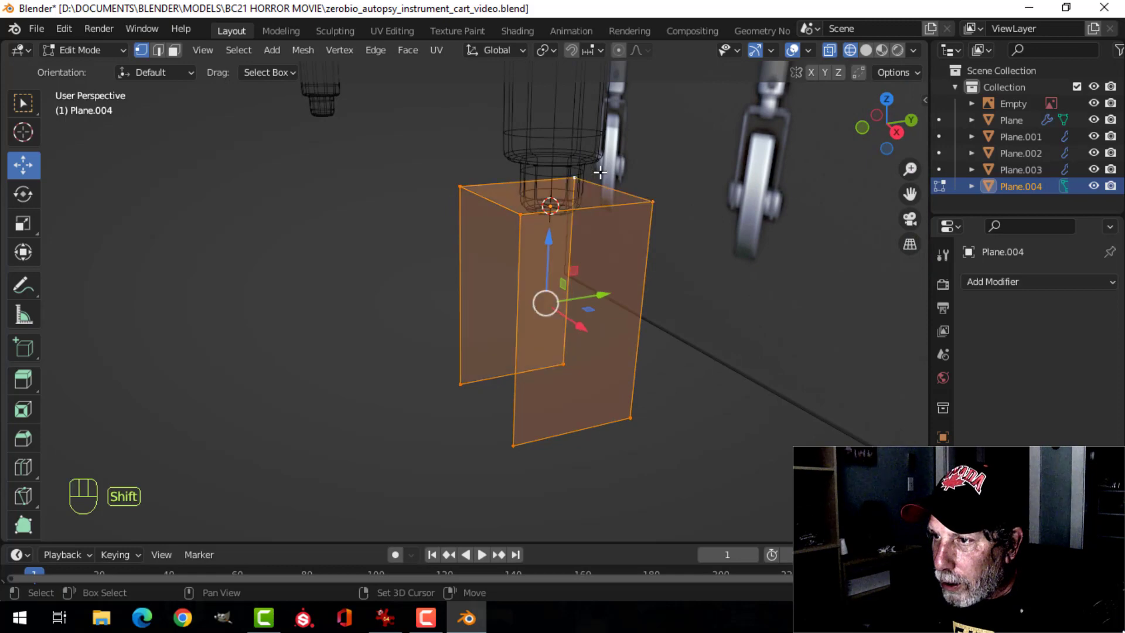
pyautogui.press('KP_1')
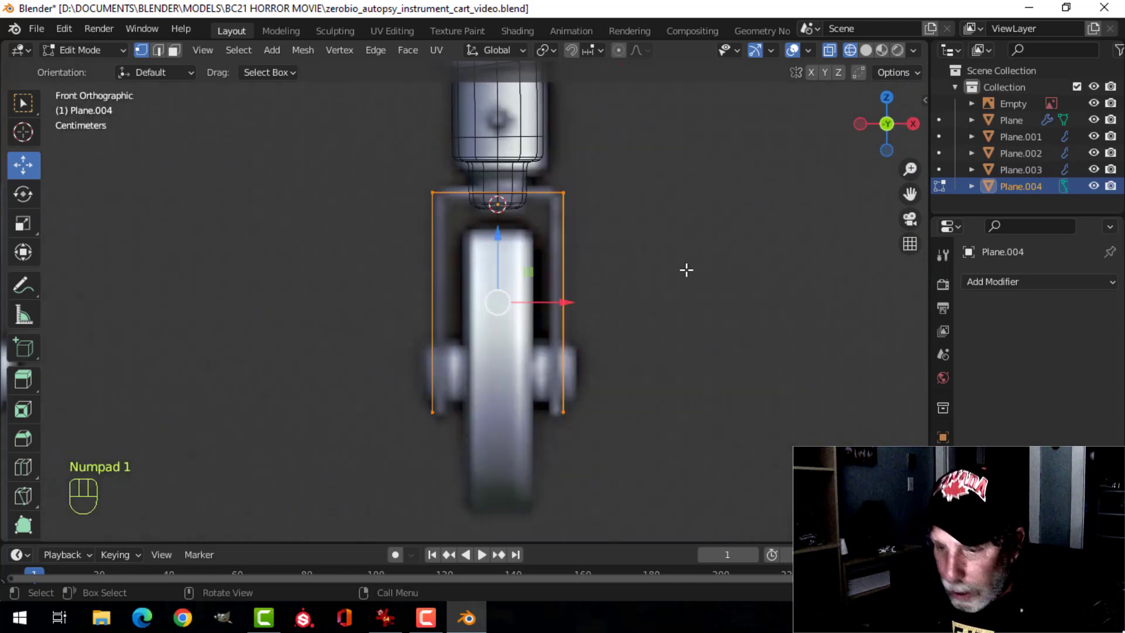
pyautogui.press('s')
pyautogui.press('x')
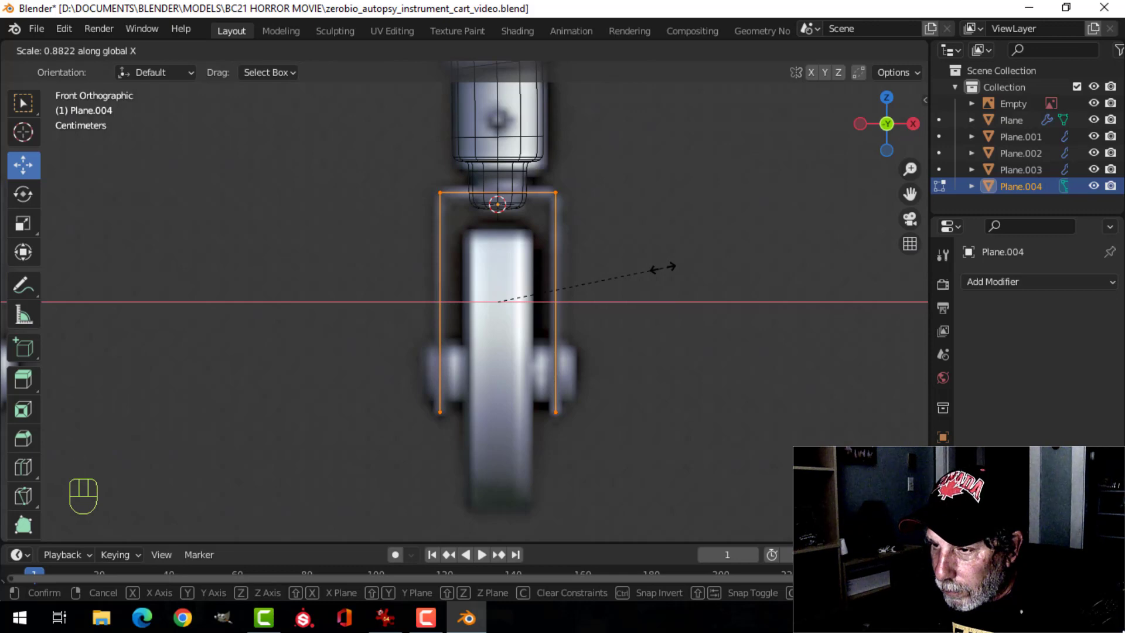
pyautogui.click(664, 268)
# Step: In solid view, bevel the two upper bend edges of the fork with a width of 0.0167 m and 4 segments
pyautogui.moveTo(661, 244); pyautogui.dragTo(570, 315, button='middle')
pyautogui.hotkey('alt', 'a')
pyautogui.press('z')
pyautogui.click(690, 304)
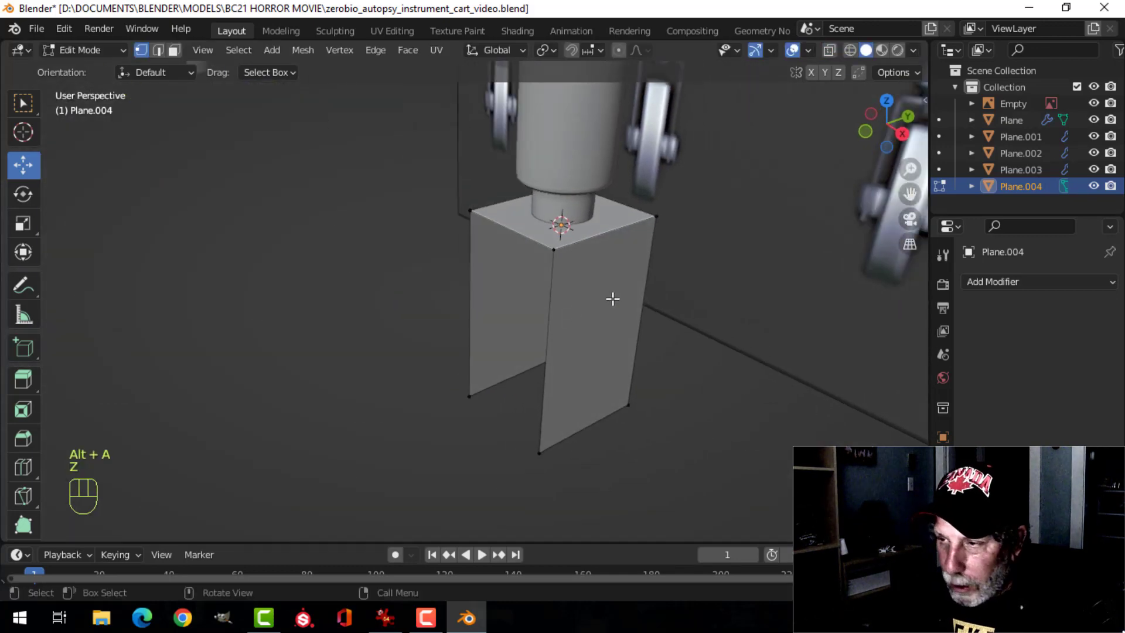
pyautogui.keyDown('shift'); pyautogui.click(489, 206); pyautogui.keyUp('shift')
pyautogui.keyDown('shift'); pyautogui.moveTo(639, 271); pyautogui.dragTo(600, 276, button='middle'); pyautogui.keyUp('shift')
pyautogui.scroll(2, 602, 276)
pyautogui.hotkey('ctrl', 'b')
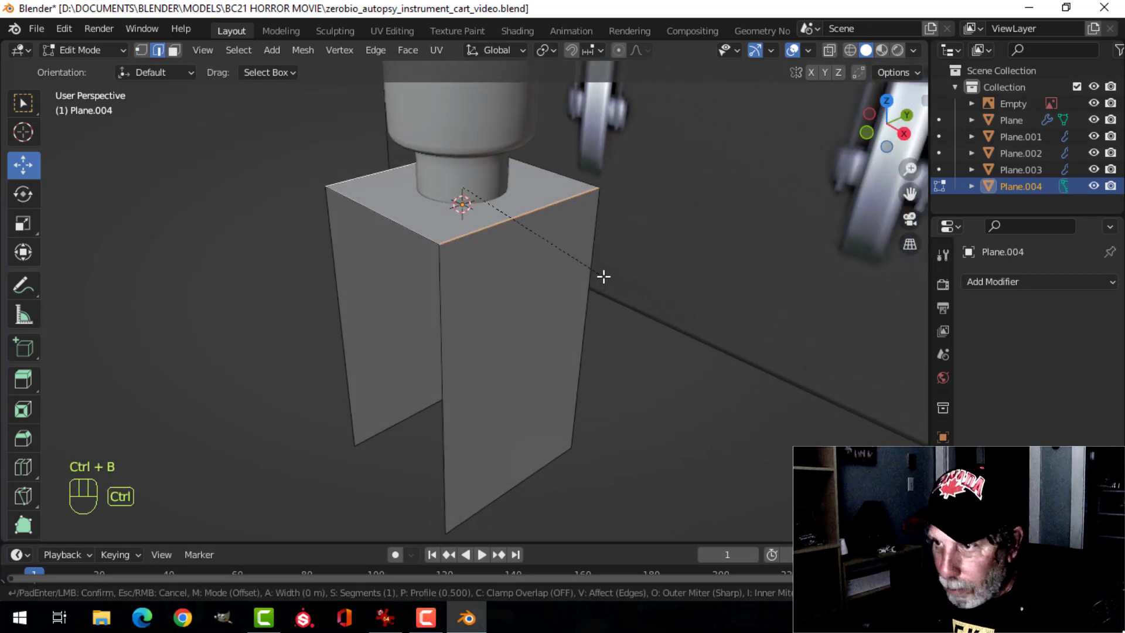
pyautogui.scroll(2, 765, 389)
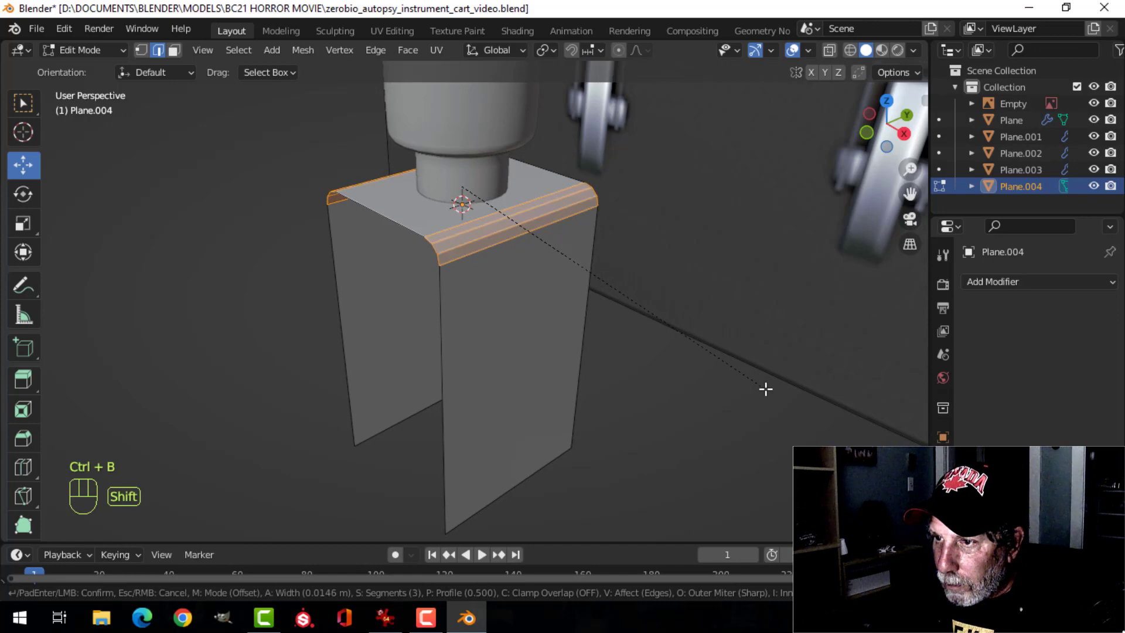
pyautogui.click(788, 406)
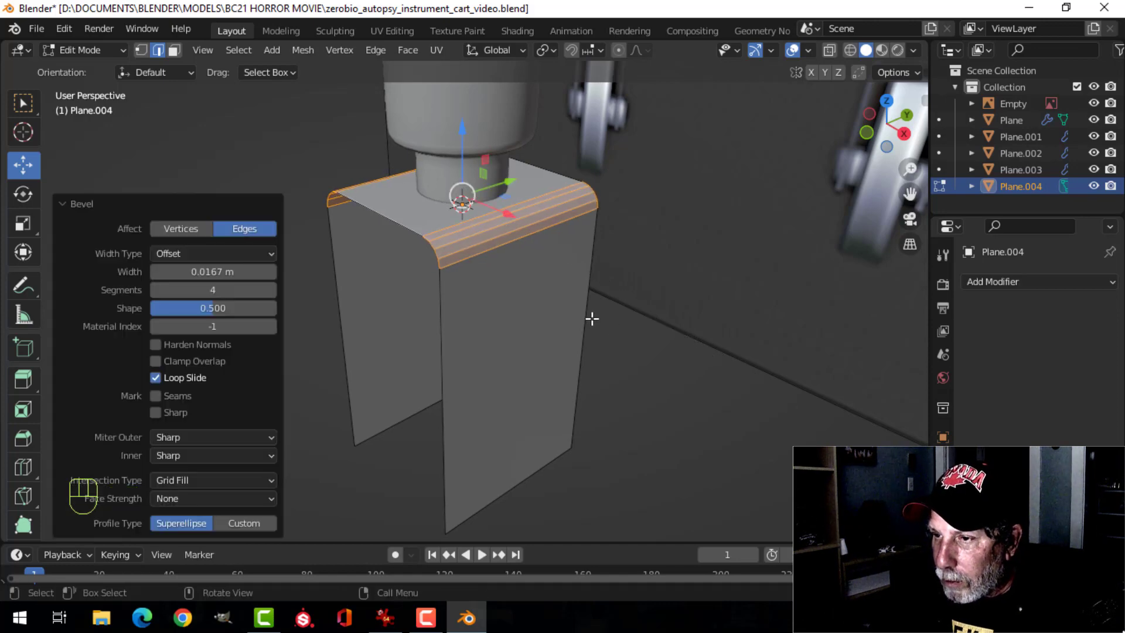
# Step: Select the whole fork mesh and recalculate its normals to the outside
pyautogui.hotkey('alt', 'a')
pyautogui.moveTo(577, 306)
pyautogui.mouseDown(button='middle')
pyautogui.moveTo(635, 289)
pyautogui.moveTo(644, 272)
pyautogui.moveTo(549, 311)
pyautogui.moveTo(542, 294)
pyautogui.moveTo(560, 310)
pyautogui.mouseUp(button='middle')
pyautogui.press('Tab')
pyautogui.press('Tab')
pyautogui.press('a')
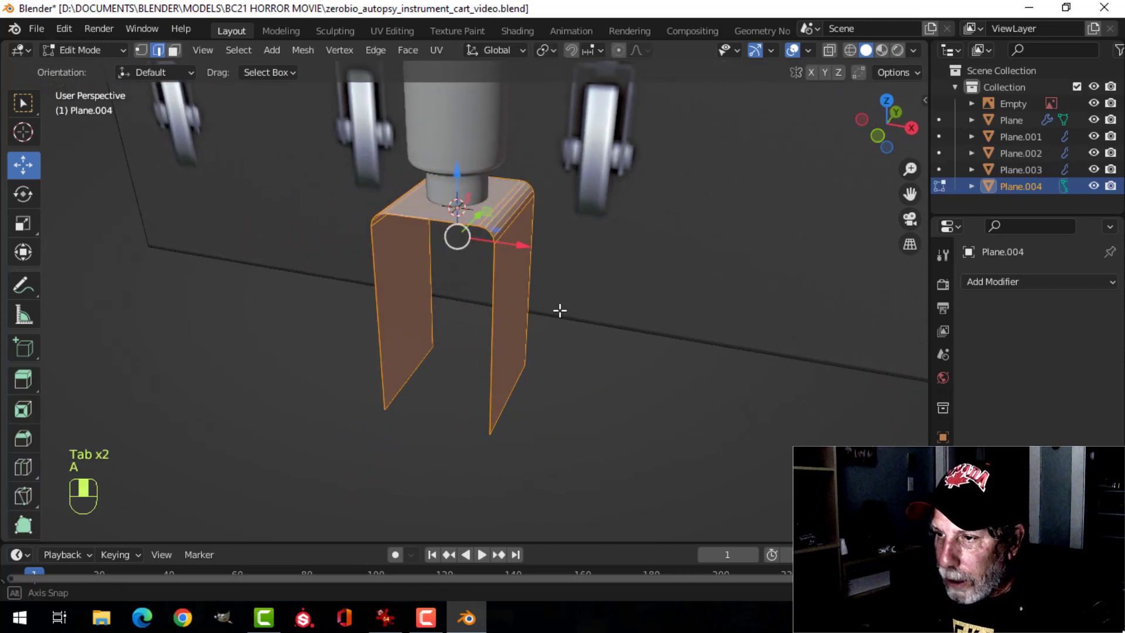
pyautogui.hotkey('alt', 'n')
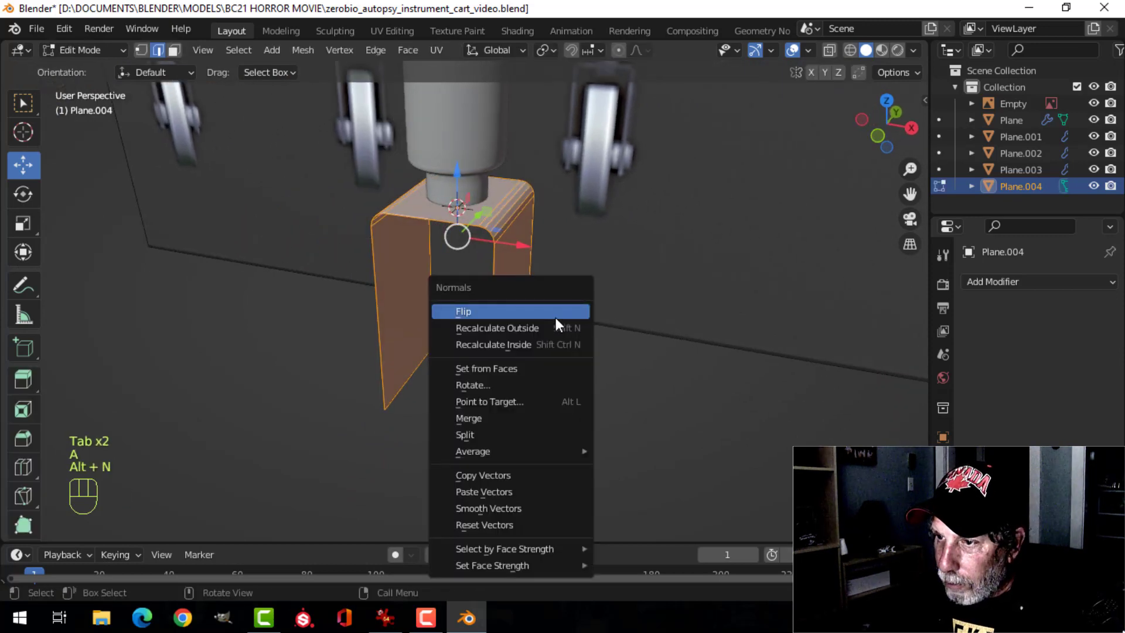
pyautogui.click(557, 326)
# Step: Extrude the fork's faces and offset them along their normals by 0.0132 m to give the fork thickness
pyautogui.press('KP_1')
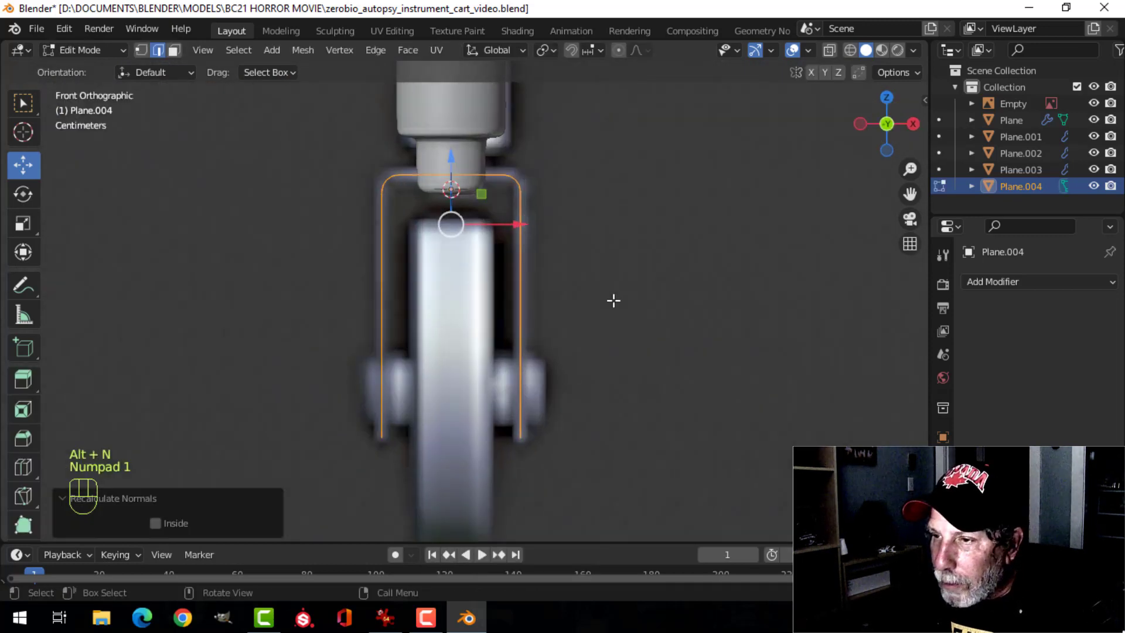
pyautogui.moveTo(614, 300); pyautogui.dragTo(607, 344, button='middle')
pyautogui.press('e')
pyautogui.hotkey('alt', 's')
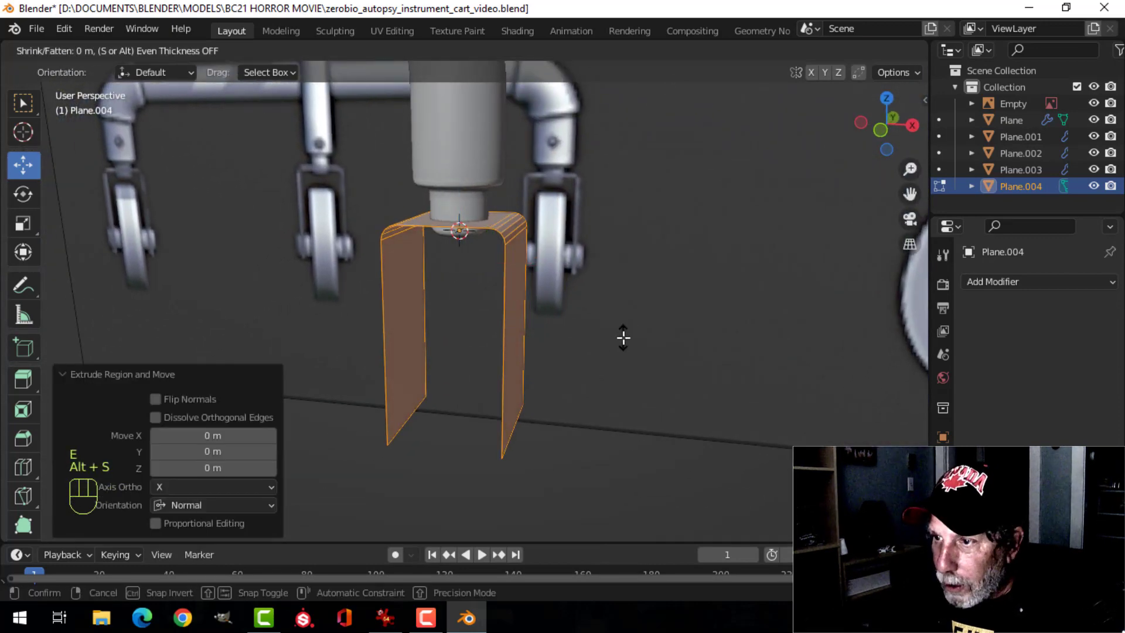
pyautogui.click(667, 282)
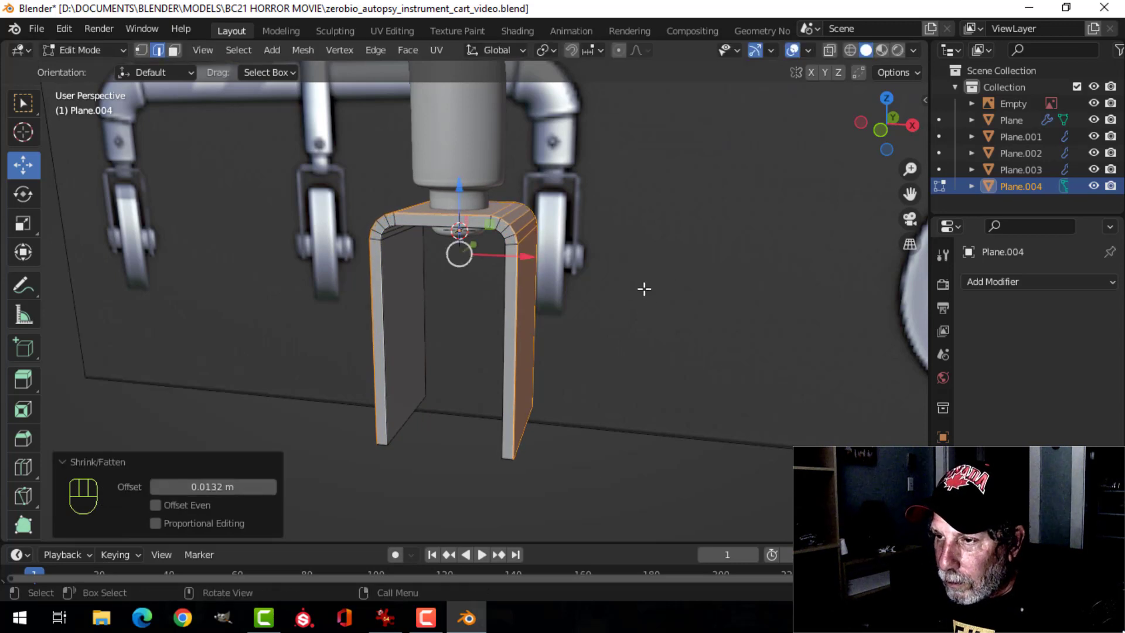
# Step: Select the whole thickened fork and move it down 0.004094 m in front view
pyautogui.press('a')
pyautogui.press('KP_1')
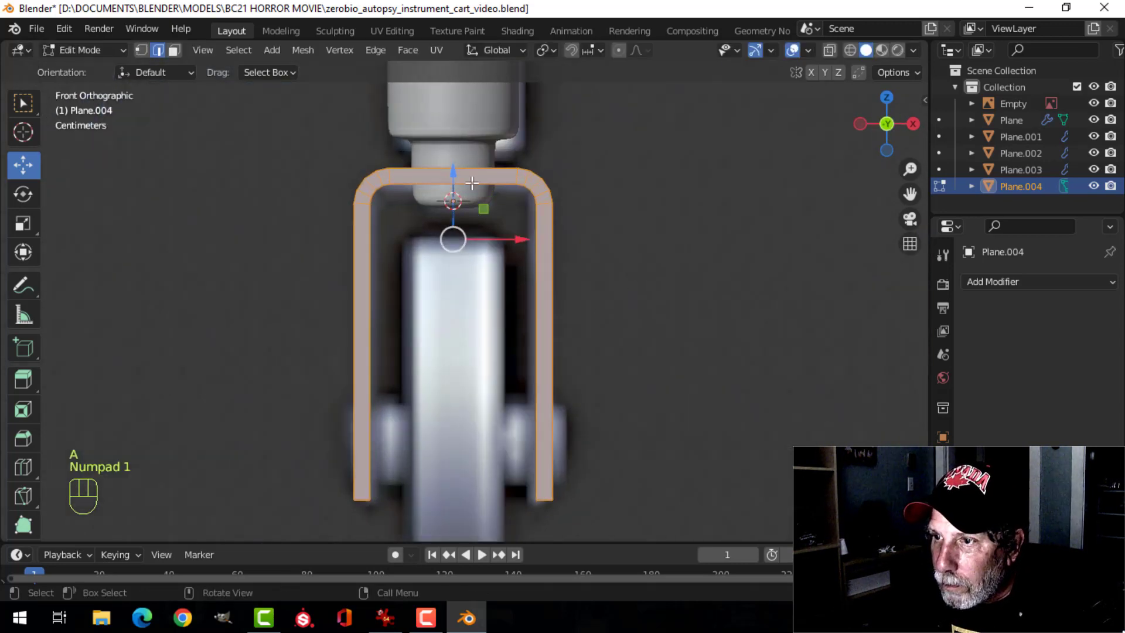
pyautogui.moveTo(451, 177); pyautogui.dragTo(451, 183)
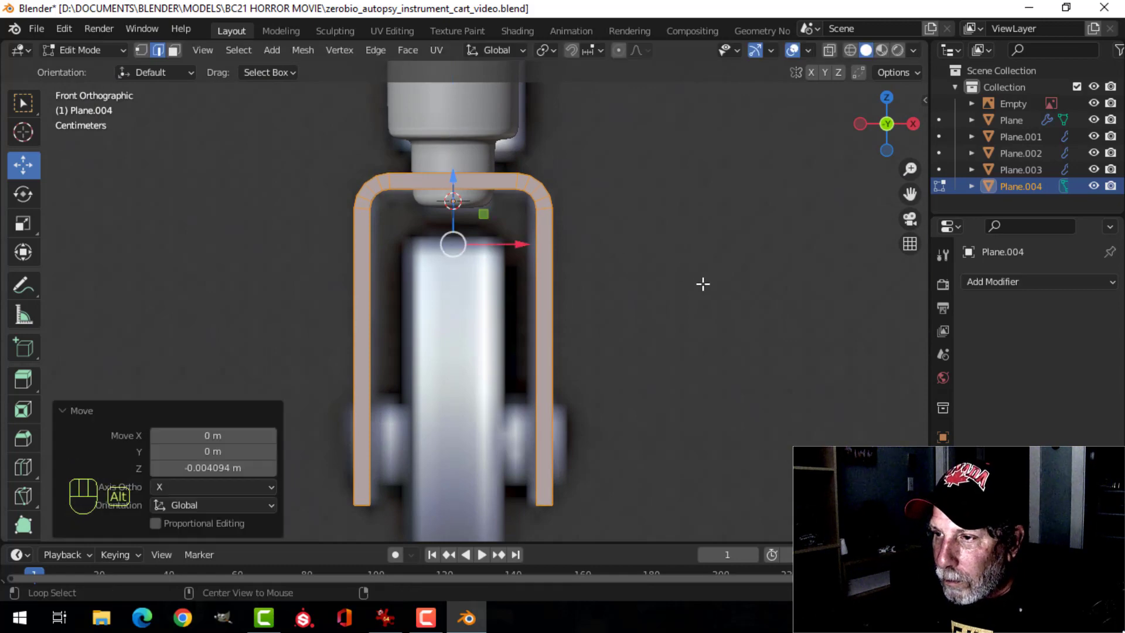
pyautogui.hotkey('alt', 'a')
# Step: Select the end faces of both fork legs and scale them along Y to about 0.5 to taper the legs
pyautogui.moveTo(697, 283); pyautogui.dragTo(541, 296, button='middle')
pyautogui.scroll(-3, 528, 328)
pyautogui.keyDown('shift'); pyautogui.moveTo(522, 360); pyautogui.dragTo(519, 309, button='middle'); pyautogui.keyUp('shift')
pyautogui.moveTo(519, 309); pyautogui.dragTo(499, 265, button='middle')
pyautogui.scroll(4, 493, 275)
pyautogui.click(459, 219)
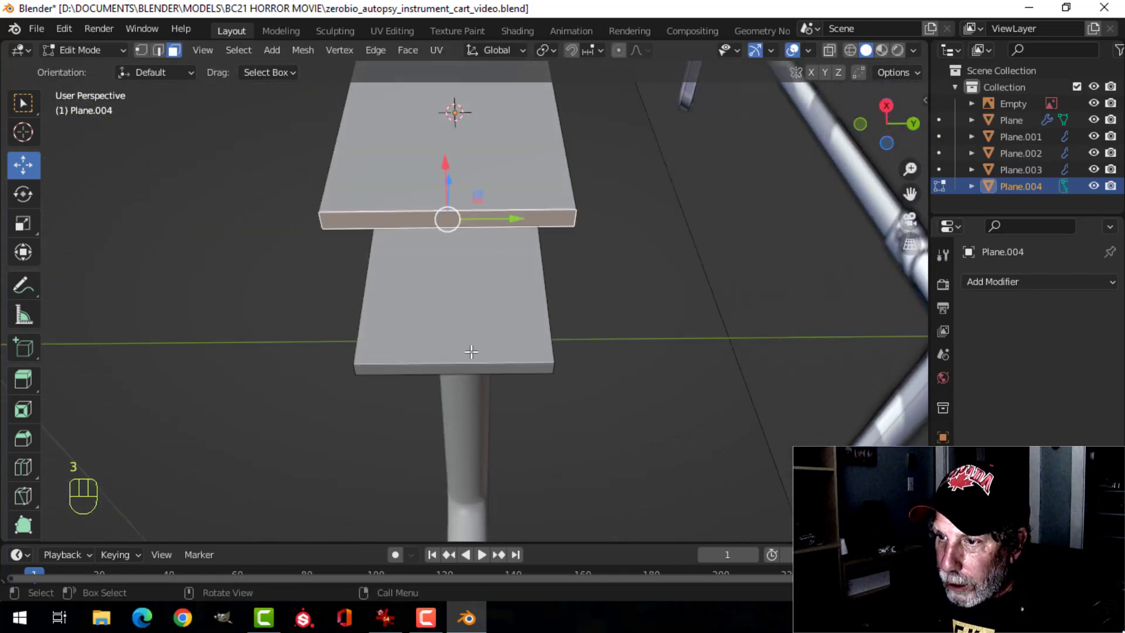
pyautogui.keyDown('shift'); pyautogui.click(463, 368); pyautogui.keyUp('shift')
pyautogui.moveTo(582, 257); pyautogui.dragTo(607, 320, button='middle')
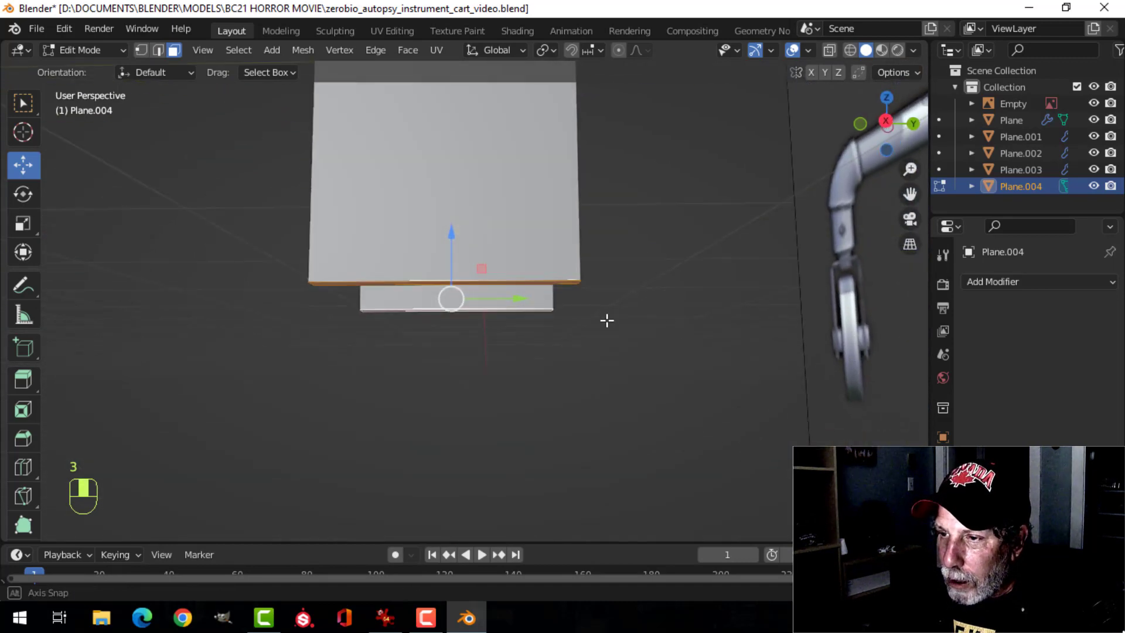
pyautogui.press('s')
pyautogui.press('y')
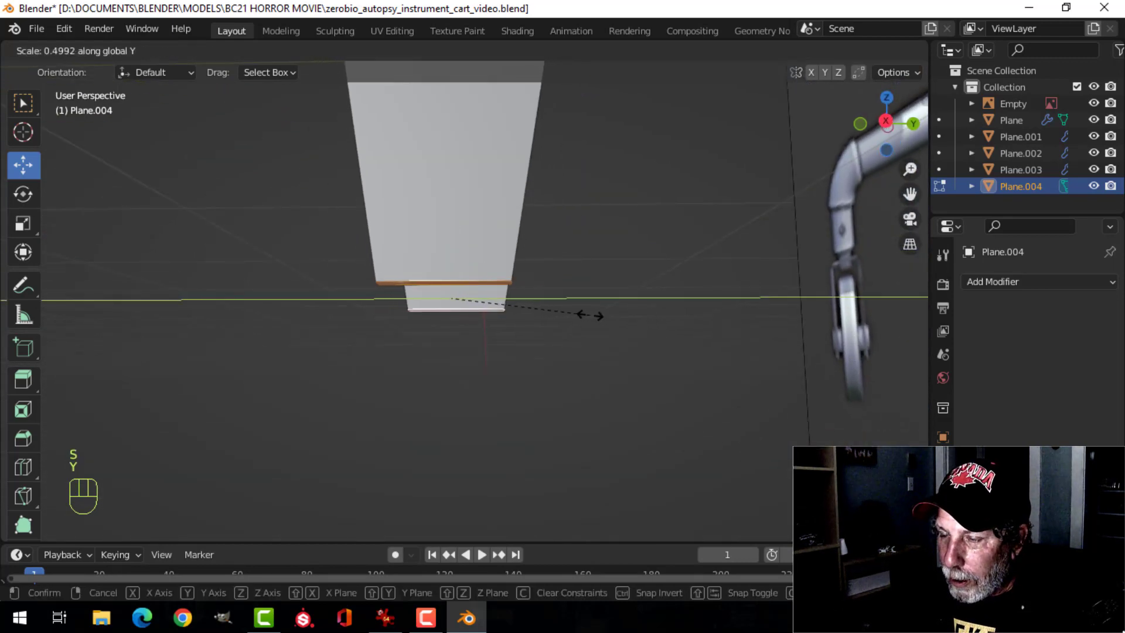
pyautogui.click(585, 317)
pyautogui.moveTo(533, 273)
pyautogui.mouseDown(button='middle')
pyautogui.moveTo(603, 315)
pyautogui.moveTo(485, 219)
pyautogui.moveTo(525, 285)
pyautogui.mouseUp(button='middle')
pyautogui.hotkey('alt', 'a')
pyautogui.scroll(2, 525, 285)
pyautogui.keyDown('alt'); pyautogui.keyDown('shift'); pyautogui.click(549, 227); pyautogui.keyUp('shift'); pyautogui.keyUp('alt')
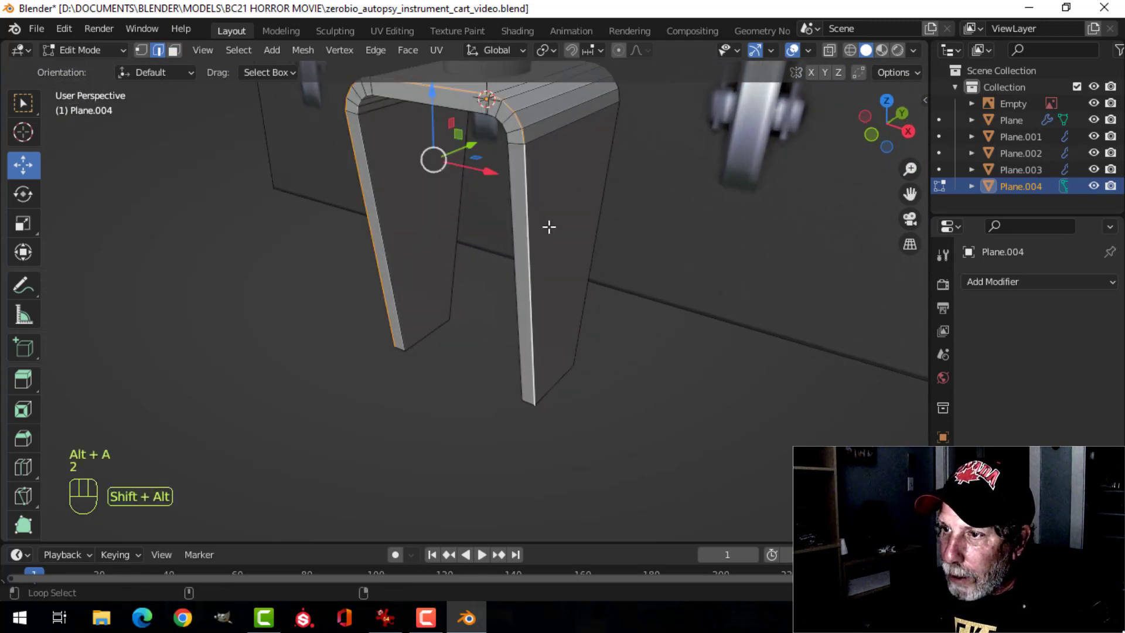
pyautogui.keyDown('alt'); pyautogui.keyDown('shift'); pyautogui.click(514, 278); pyautogui.keyUp('shift'); pyautogui.keyUp('alt')
pyautogui.moveTo(578, 289); pyautogui.dragTo(489, 290, button='middle')
pyautogui.keyDown('alt'); pyautogui.keyDown('shift'); pyautogui.click(519, 274); pyautogui.keyUp('shift'); pyautogui.keyUp('alt')
pyautogui.hotkey('alt', 'a')
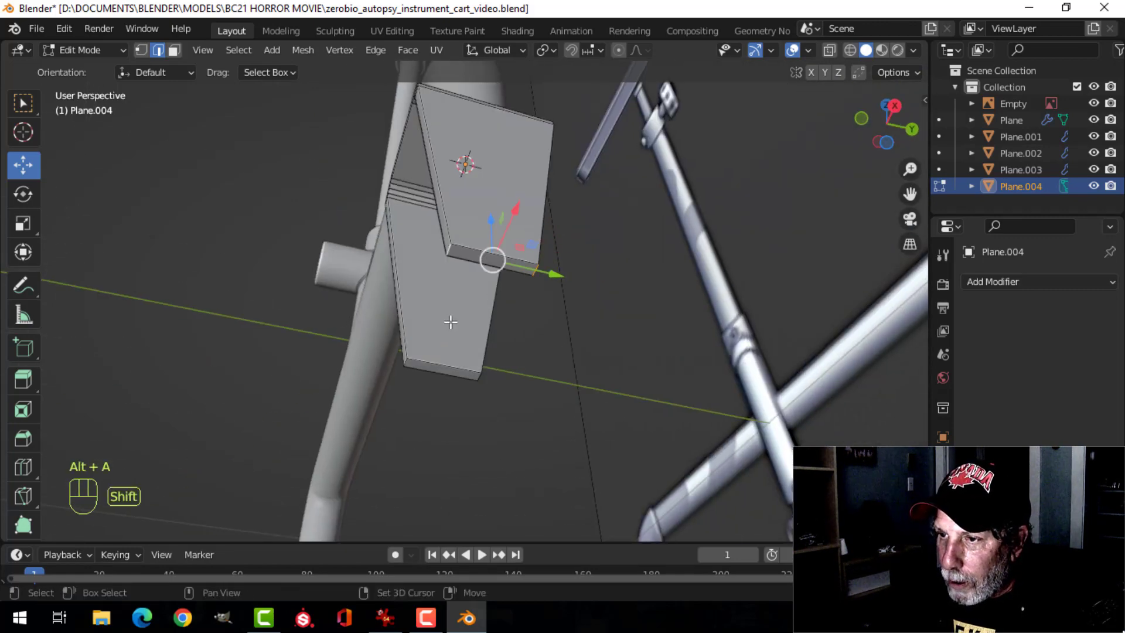
# Step: Bevel the lower corner edges of both fork legs about 0.01 m wide with 4 segments
pyautogui.keyDown('shift'); pyautogui.moveTo(450, 322); pyautogui.dragTo(522, 326, button='middle'); pyautogui.keyUp('shift')
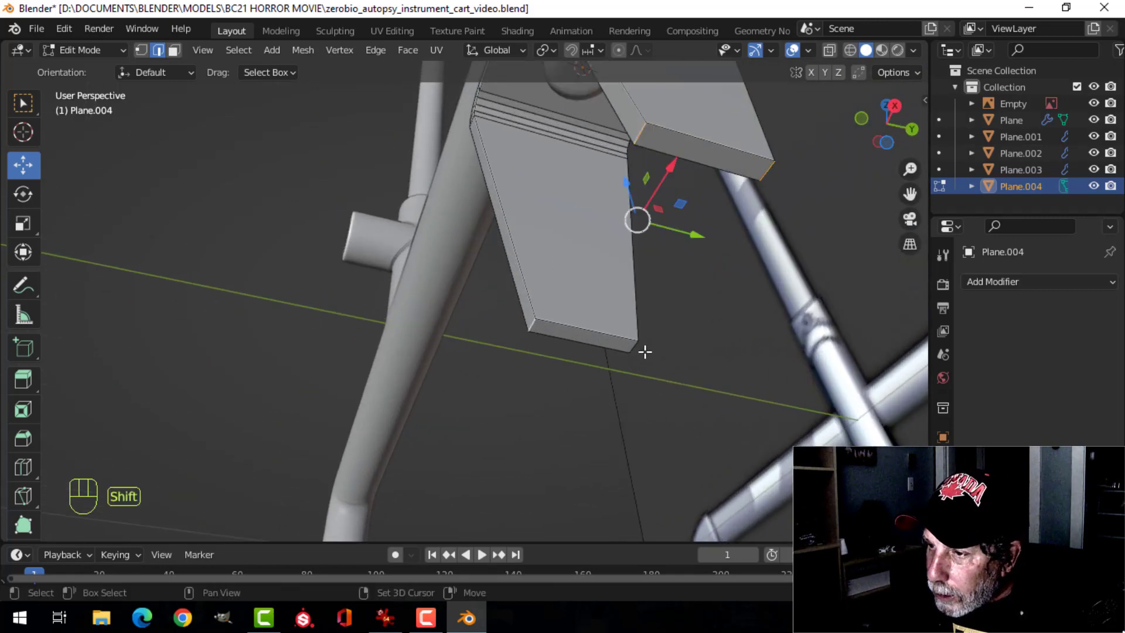
pyautogui.moveTo(632, 349); pyautogui.dragTo(639, 393, button='middle')
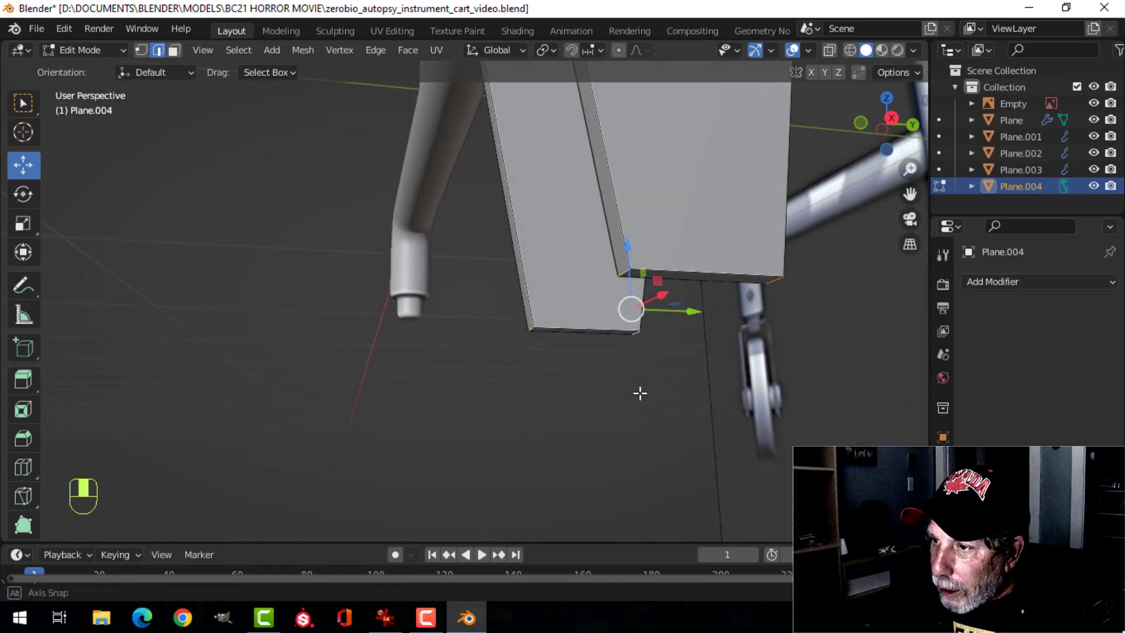
pyautogui.hotkey('ctrl', 'b')
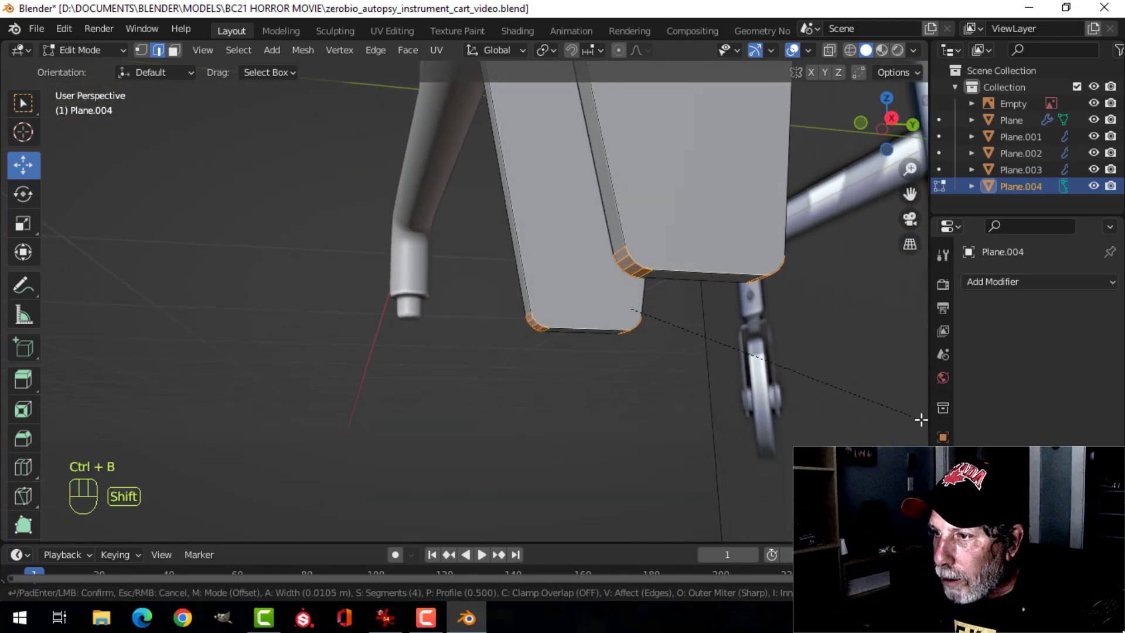
pyautogui.click(660, 281)
pyautogui.hotkey('alt', 'a')
# Step: Select the outer and inner rim edge loops around the fork and bevel them about 0.00245 m wide with 3 segments
pyautogui.keyDown('alt'); pyautogui.keyDown('shift'); pyautogui.click(666, 256); pyautogui.keyUp('shift'); pyautogui.keyUp('alt')
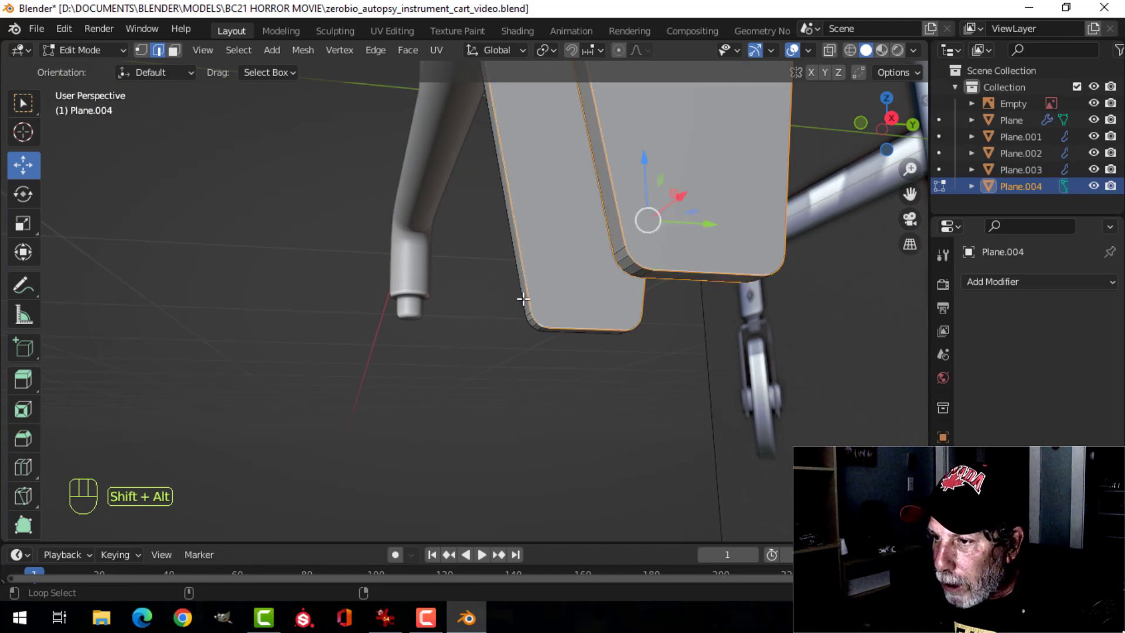
pyautogui.moveTo(761, 364); pyautogui.dragTo(534, 366, button='middle')
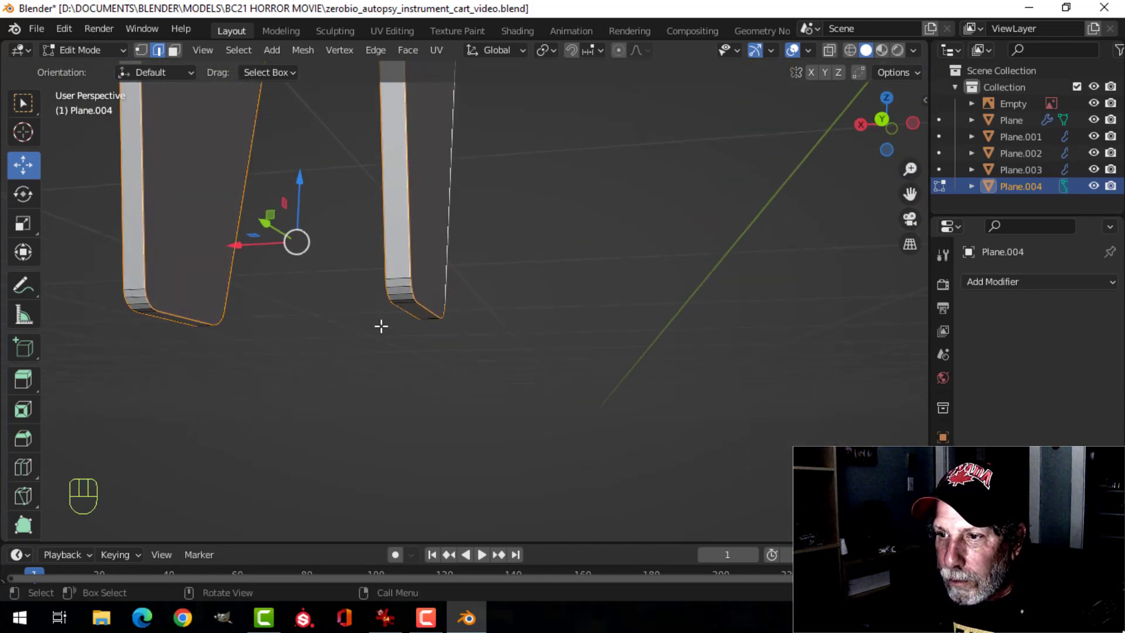
pyautogui.keyDown('shift'); pyautogui.moveTo(381, 244); pyautogui.dragTo(520, 397, button='middle'); pyautogui.keyUp('shift')
pyautogui.scroll(-4, 518, 393)
pyautogui.keyDown('shift'); pyautogui.moveTo(497, 328); pyautogui.dragTo(519, 427, button='middle'); pyautogui.keyUp('shift')
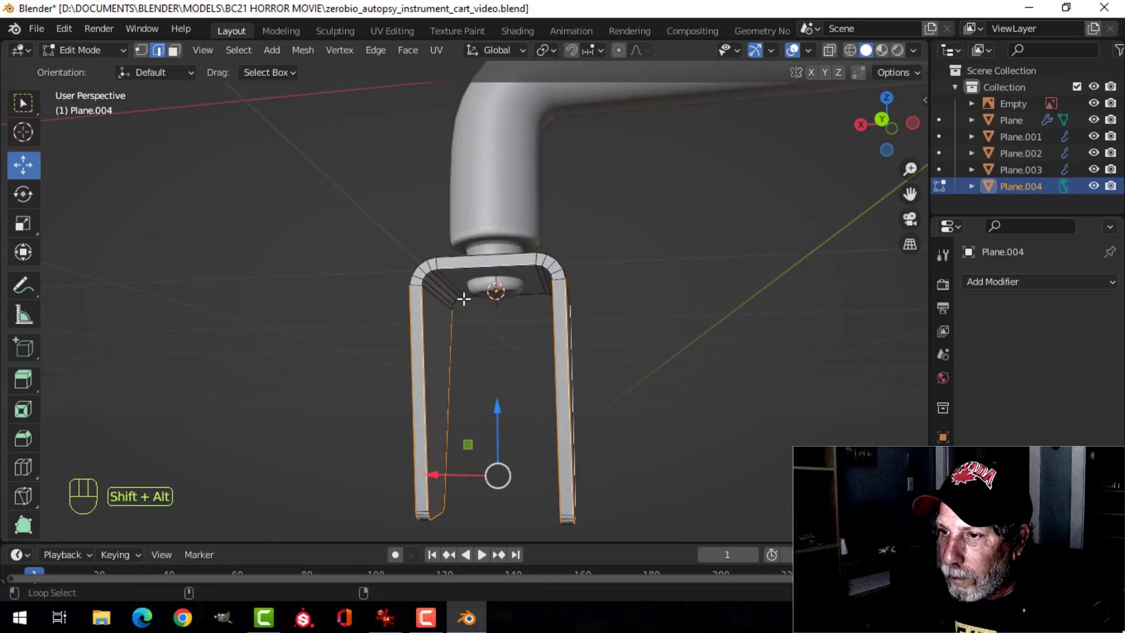
pyautogui.keyDown('alt'); pyautogui.keyDown('shift'); pyautogui.click(464, 299); pyautogui.keyUp('shift'); pyautogui.keyUp('alt')
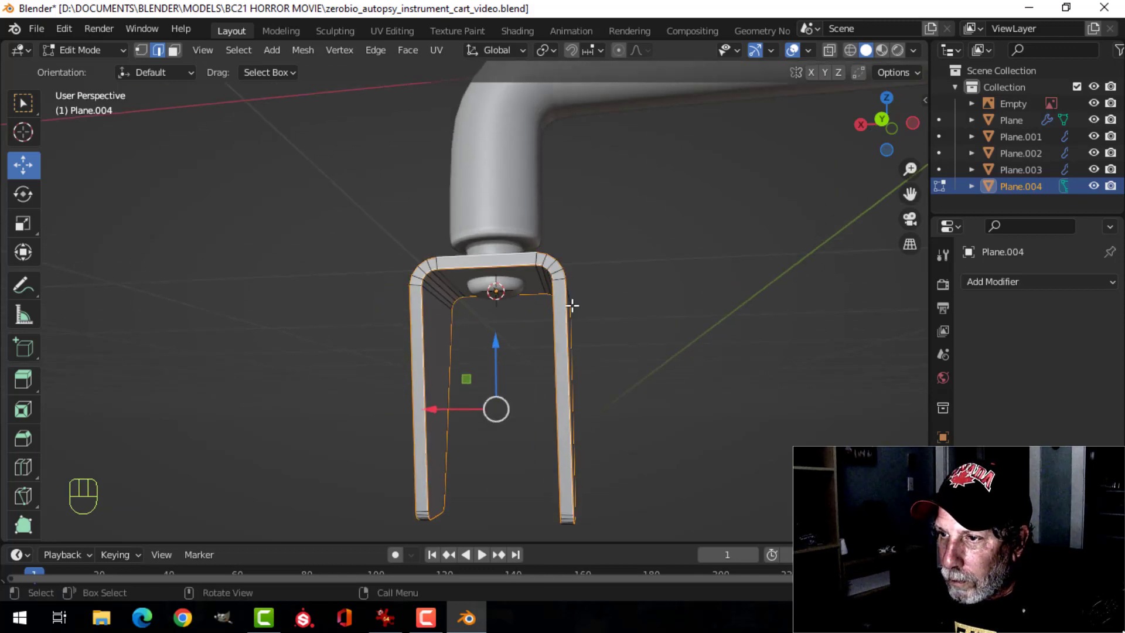
pyautogui.moveTo(573, 305); pyautogui.dragTo(219, 366, button='middle')
pyautogui.keyDown('alt'); pyautogui.keyDown('shift'); pyautogui.click(459, 292); pyautogui.keyUp('shift'); pyautogui.keyUp('alt')
pyautogui.scroll(4, 440, 355)
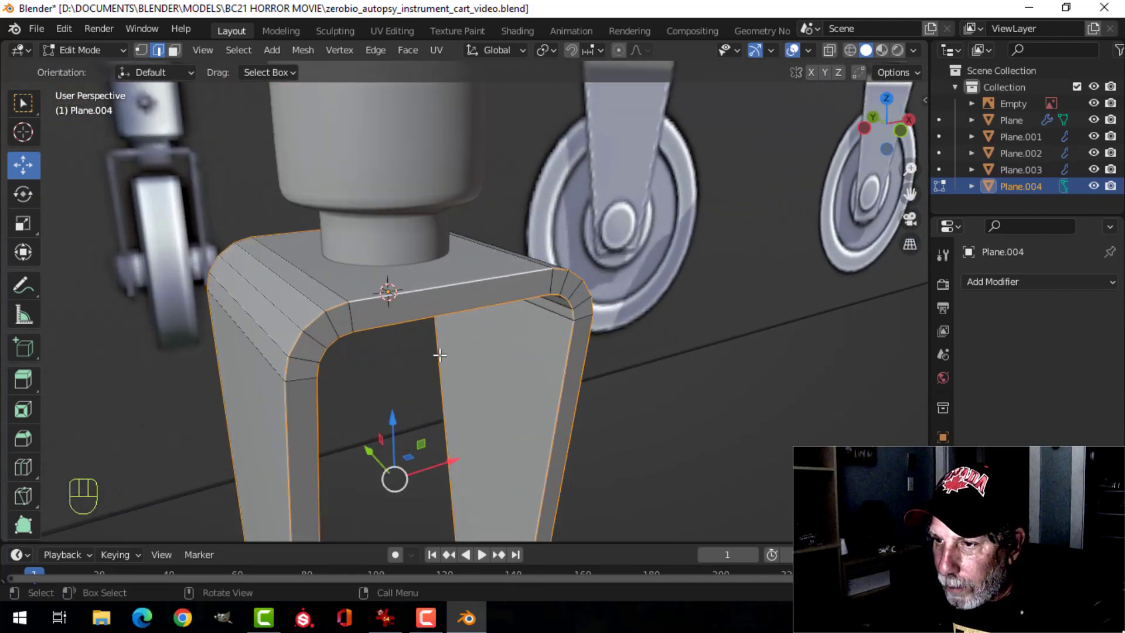
pyautogui.keyDown('shift'); pyautogui.moveTo(440, 355); pyautogui.dragTo(572, 334, button='middle'); pyautogui.keyUp('shift')
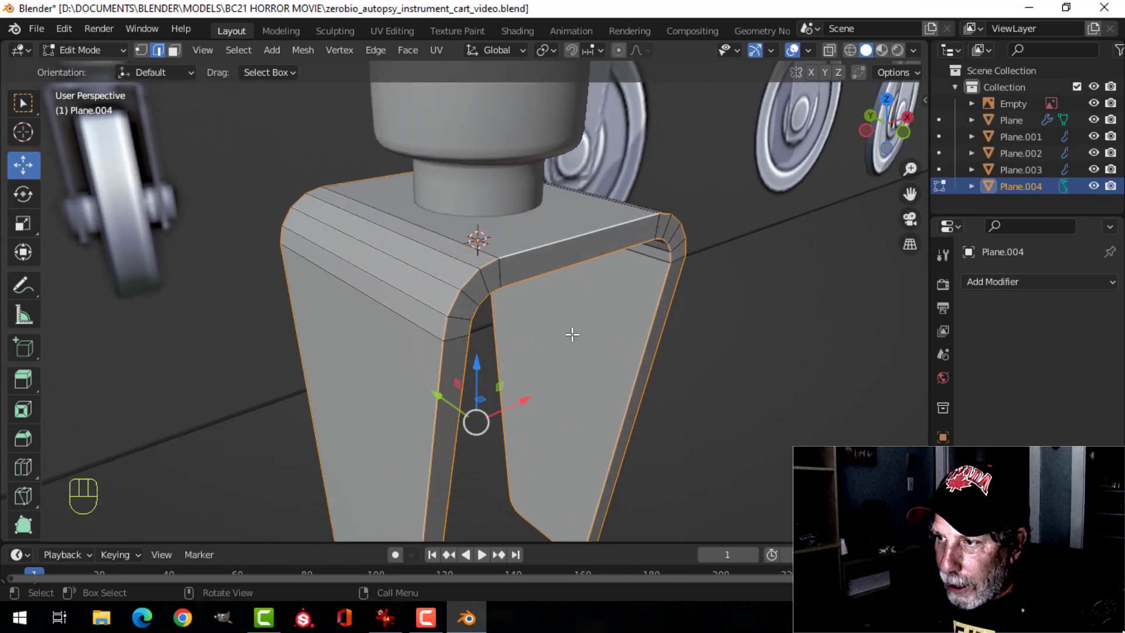
pyautogui.hotkey('ctrl', 'b')
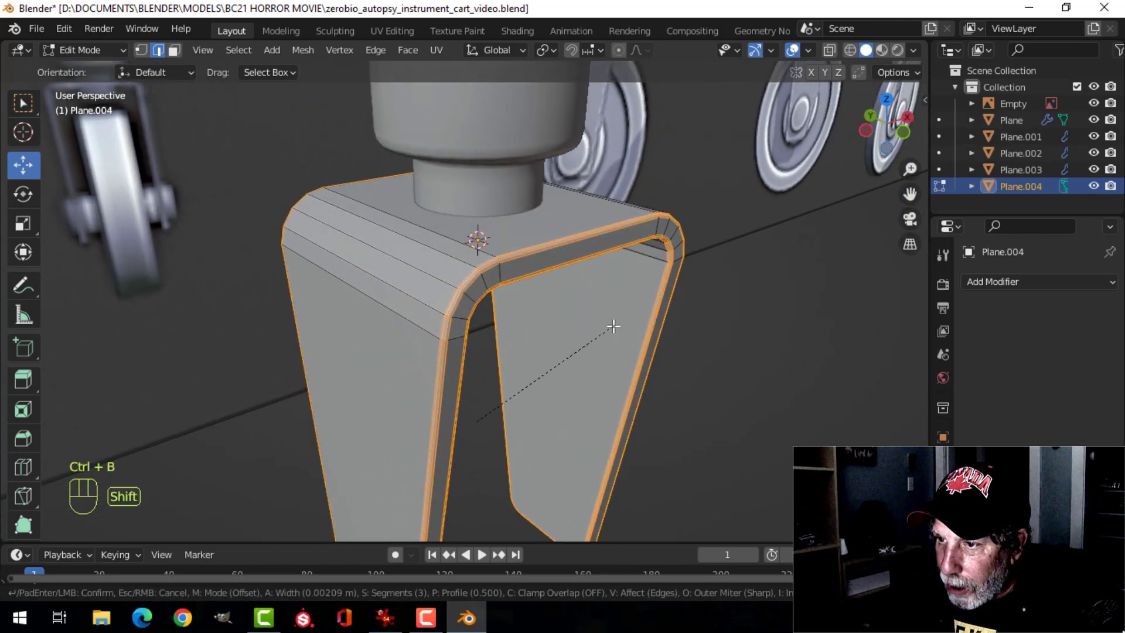
pyautogui.scroll(-2, 614, 327)
pyautogui.scroll(1, 618, 322)
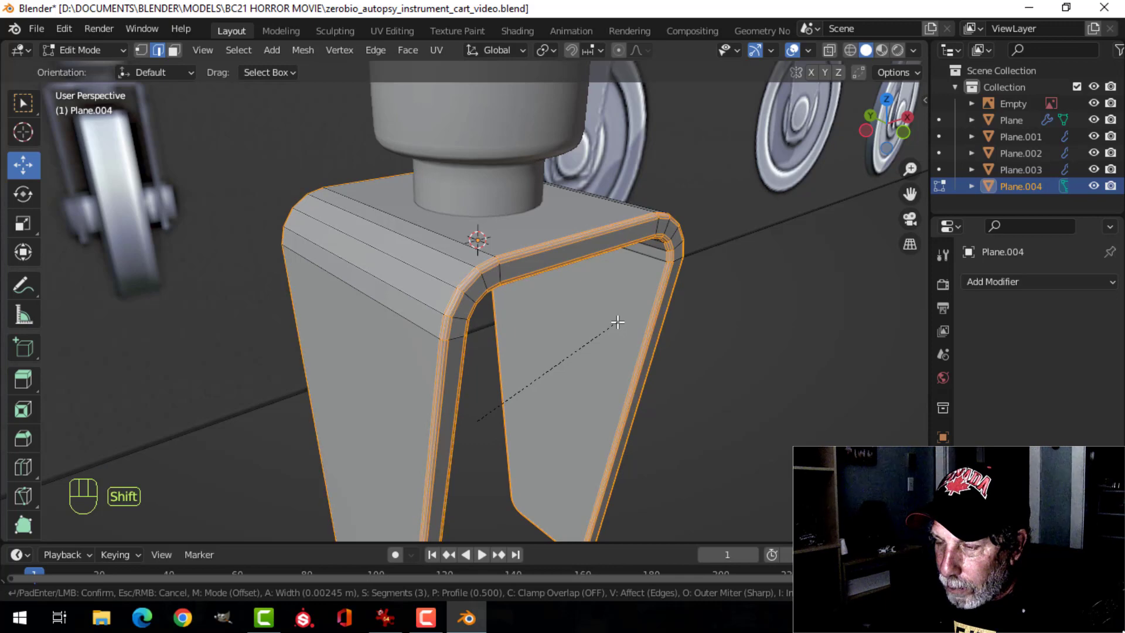
pyautogui.click(617, 322)
# Step: Leave mesh editing and apply smooth shading to the caster fork
pyautogui.press('Tab')
pyautogui.rightClick(415, 251)
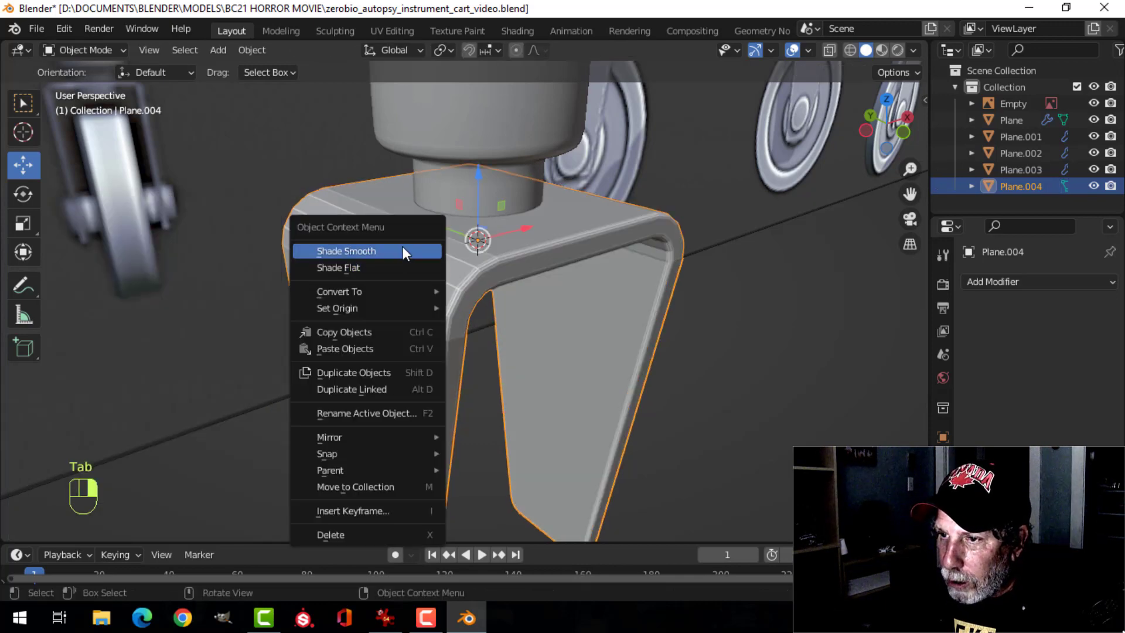
# Step: Shade the U-shaped caster bracket smooth, using a modifier for its normals with Auto Smooth enabled
pyautogui.click(402, 252)
pyautogui.moveTo(402, 252); pyautogui.dragTo(586, 351, button='middle')
pyautogui.click(982, 282)
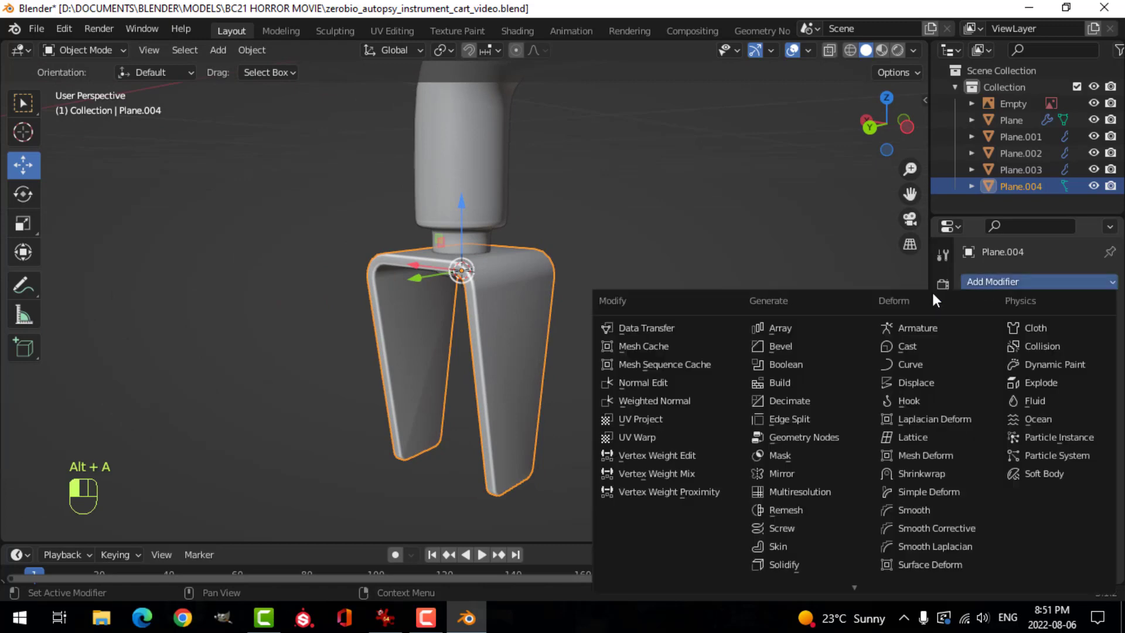
pyautogui.click(701, 384)
pyautogui.click(943, 552)
pyautogui.scroll(-3, 1003, 545)
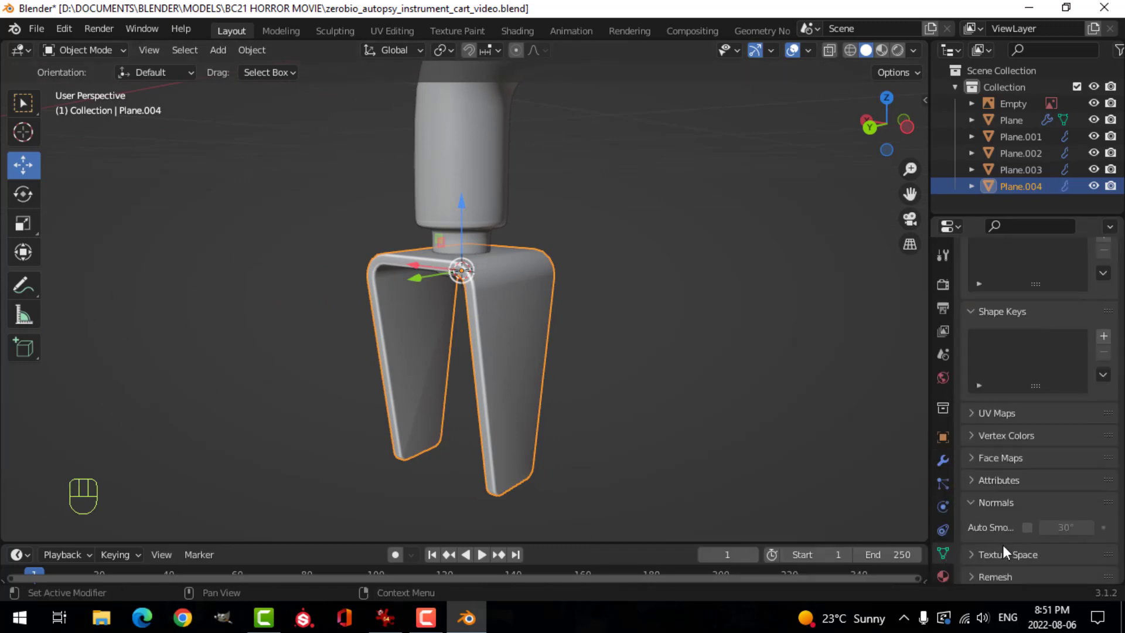
pyautogui.click(1028, 528)
pyautogui.hotkey('alt', 'a')
pyautogui.moveTo(504, 321); pyautogui.dragTo(593, 318, button='middle')
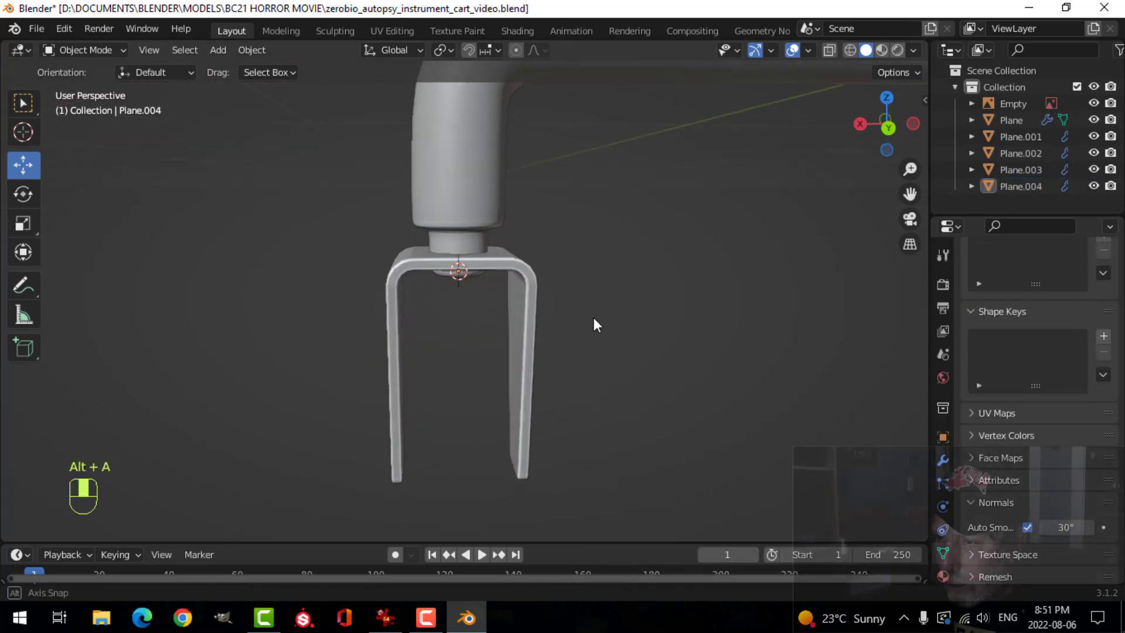
# Step: Duplicate the edge loop at the lower end of the leg tube and move the copy about 0.25 m down to the wheel's axle
pyautogui.press('KP_1')
pyautogui.scroll(-3, 582, 319)
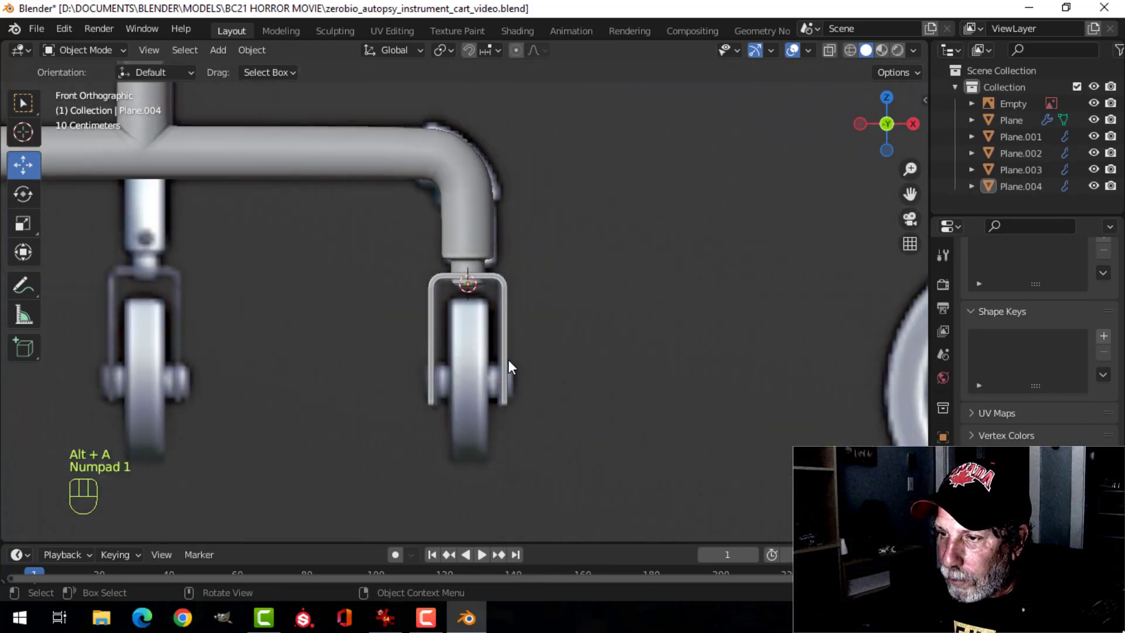
pyautogui.keyDown('shift'); pyautogui.moveTo(504, 355); pyautogui.dragTo(557, 322, button='middle'); pyautogui.keyUp('shift')
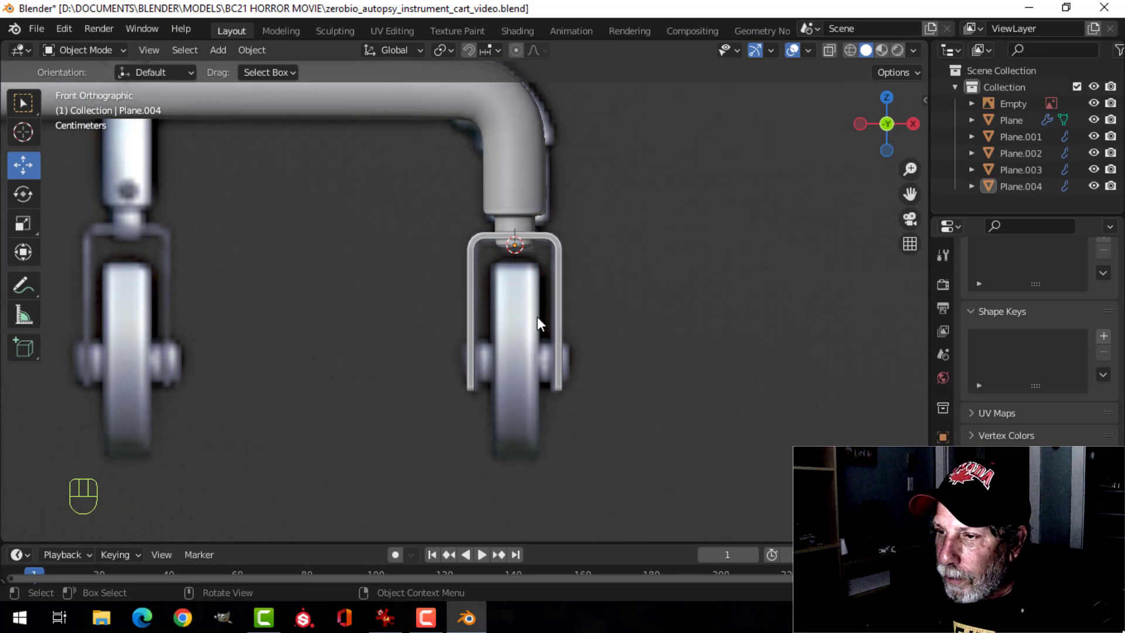
pyautogui.click(530, 191)
pyautogui.press('Tab')
pyautogui.hotkey('alt', 'a')
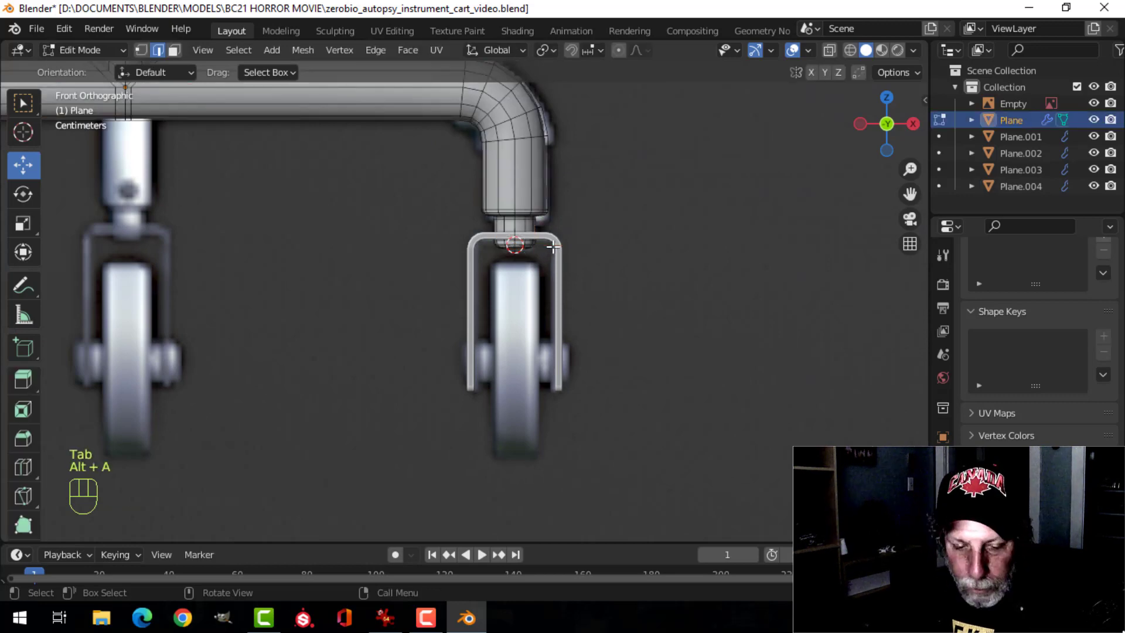
pyautogui.press('2')
pyautogui.keyDown('alt'); pyautogui.keyDown('shift'); pyautogui.click(553, 246); pyautogui.keyUp('shift'); pyautogui.keyUp('alt')
pyautogui.scroll(-2, 576, 258)
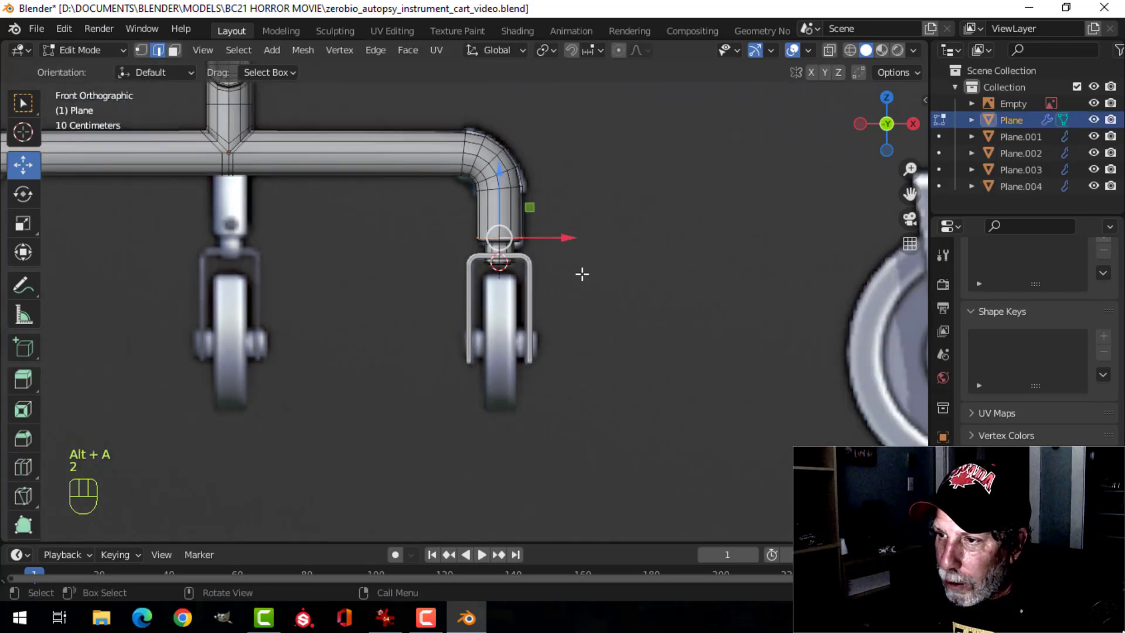
pyautogui.keyDown('shift'); pyautogui.moveTo(580, 272); pyautogui.dragTo(610, 256, button='middle'); pyautogui.keyUp('shift')
pyautogui.hotkey('shift', 'd')
pyautogui.rightClick(610, 256)
pyautogui.moveTo(522, 169); pyautogui.dragTo(523, 272)
pyautogui.scroll(3, 624, 311)
pyautogui.keyDown('shift'); pyautogui.moveTo(624, 311); pyautogui.dragTo(561, 224, button='middle'); pyautogui.keyUp('shift')
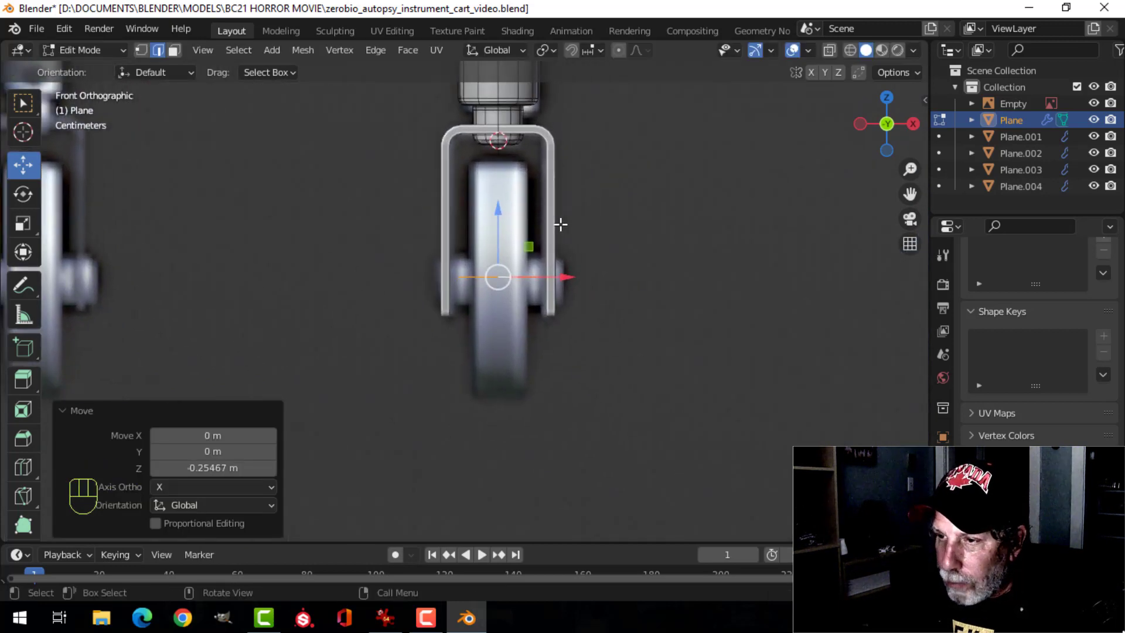
# Step: Separate the duplicated edge loop from the cart frame into its own object
pyautogui.press('p')
pyautogui.click(561, 225)
pyautogui.press('Tab')
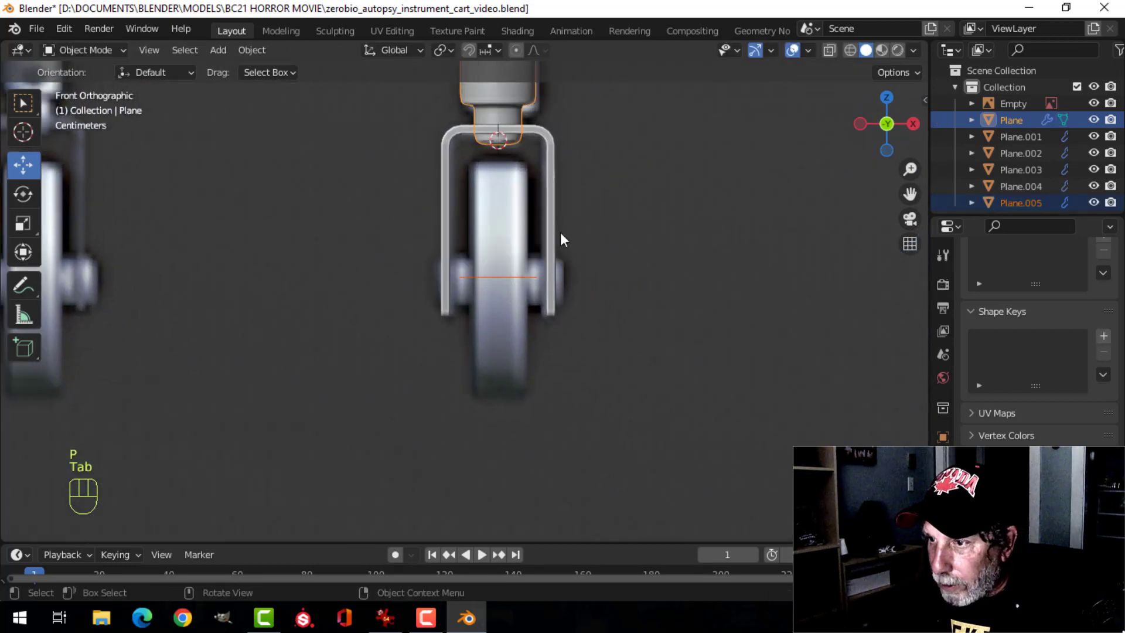
# Step: Rotate the separated ring 90° around the Y axis so it stands upright
pyautogui.click(500, 277)
pyautogui.press('Tab')
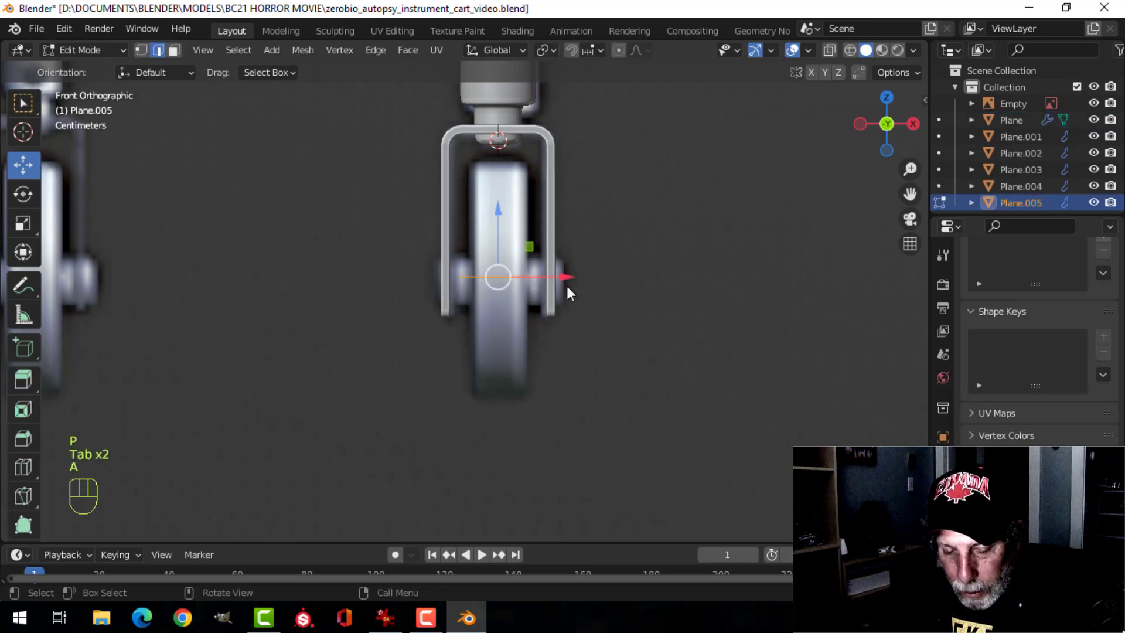
pyautogui.press('r')
pyautogui.press('y')
pyautogui.press('9')
pyautogui.press('0')
pyautogui.press('Return')
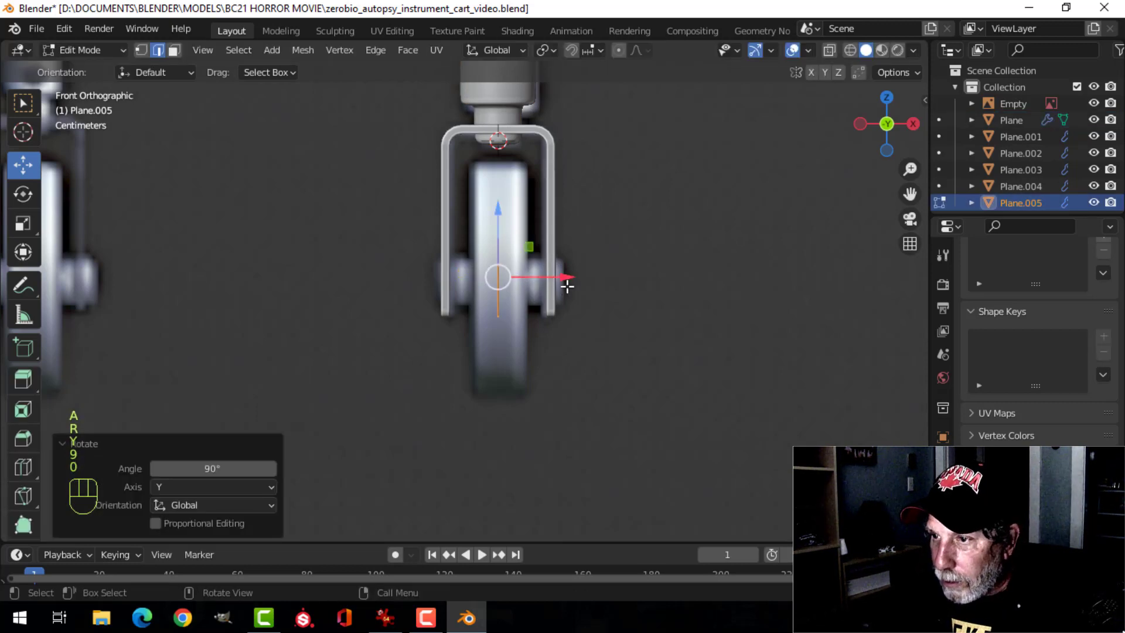
# Step: Scale the ring to the reference wheel's diameter and move it about 0.03 m along negative X to the wheel's side
pyautogui.press('s')
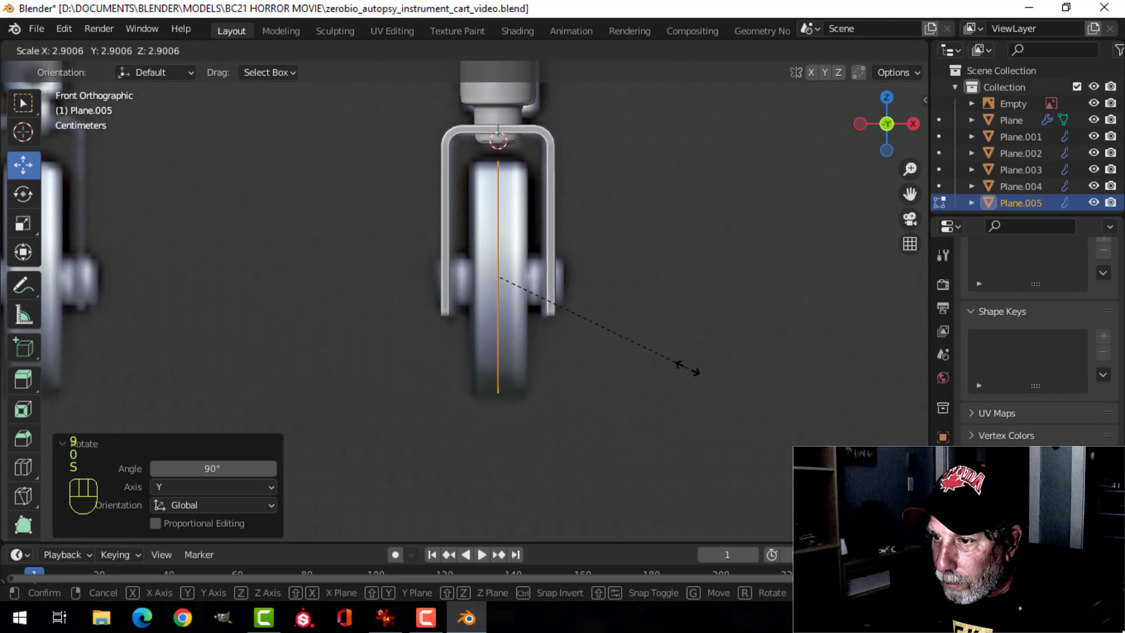
pyautogui.click(690, 368)
pyautogui.moveTo(573, 279); pyautogui.dragTo(547, 281)
pyautogui.press('s')
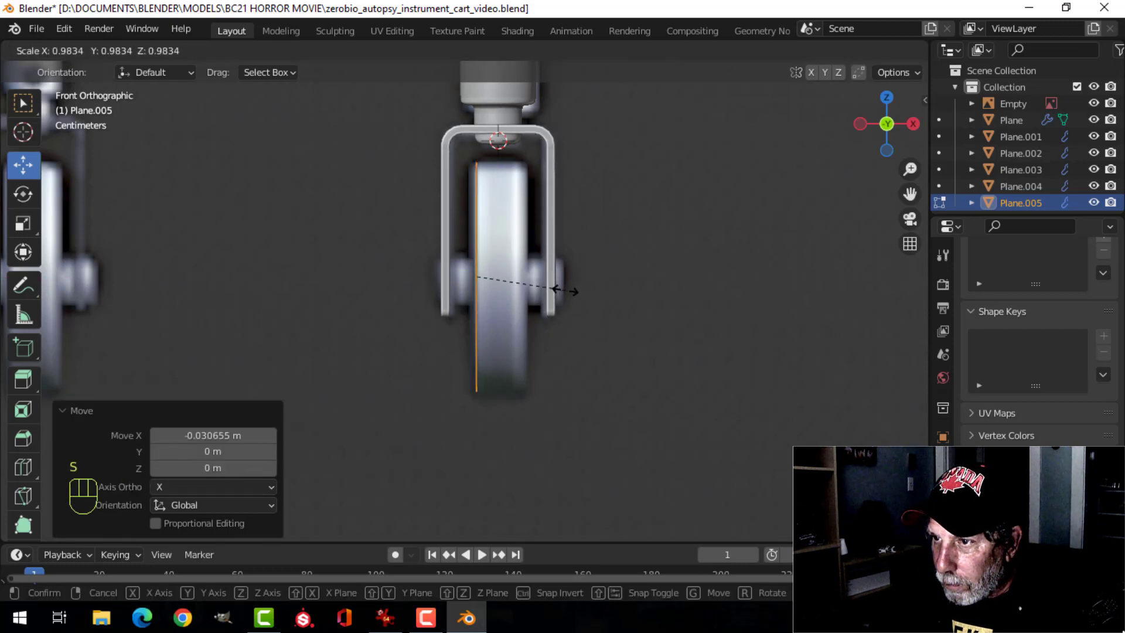
pyautogui.click(555, 288)
# Step: Turn off the subdivision modifier's viewport display and extrude the ring inward at a scale of about 0.74
pyautogui.moveTo(563, 276); pyautogui.dragTo(583, 298, button='middle')
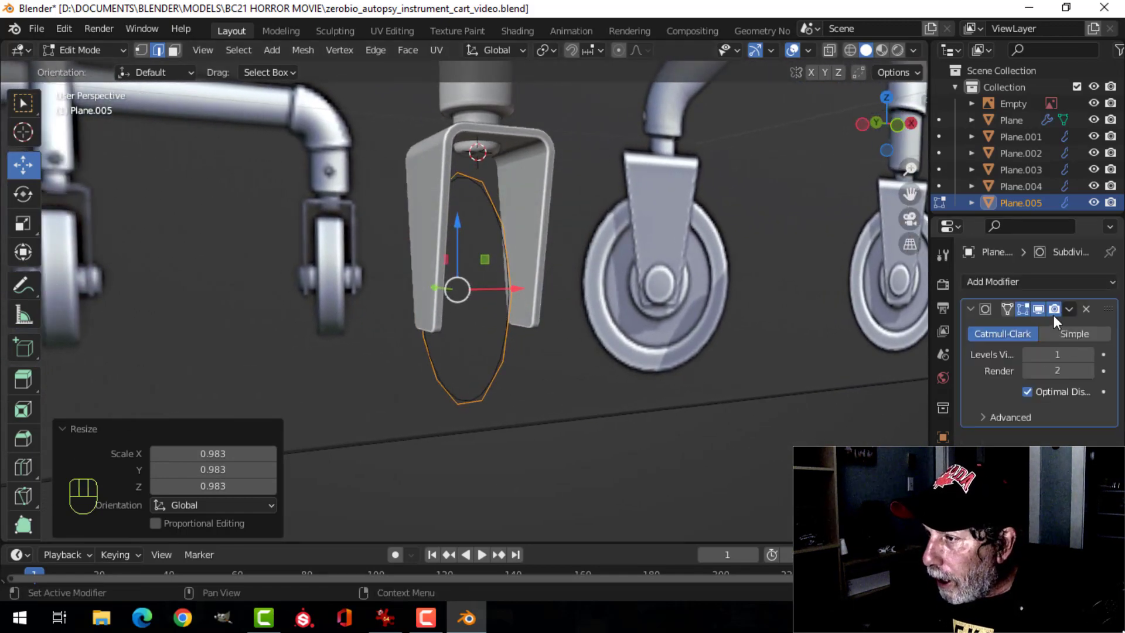
pyautogui.moveTo(571, 305); pyautogui.dragTo(585, 303, button='middle')
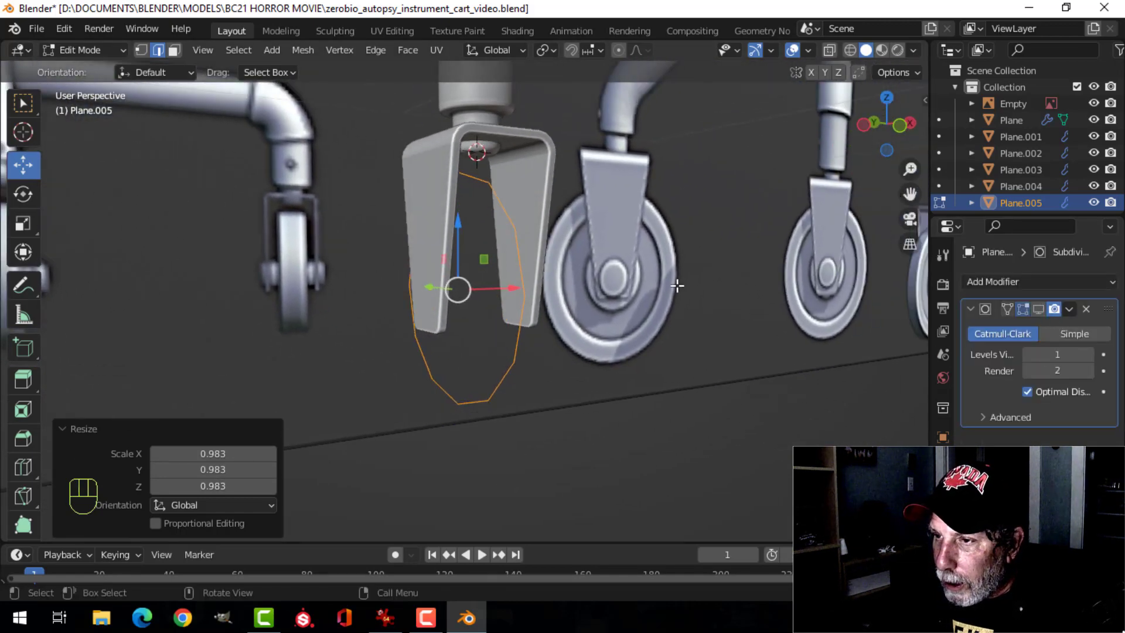
pyautogui.press('e')
pyautogui.press('s')
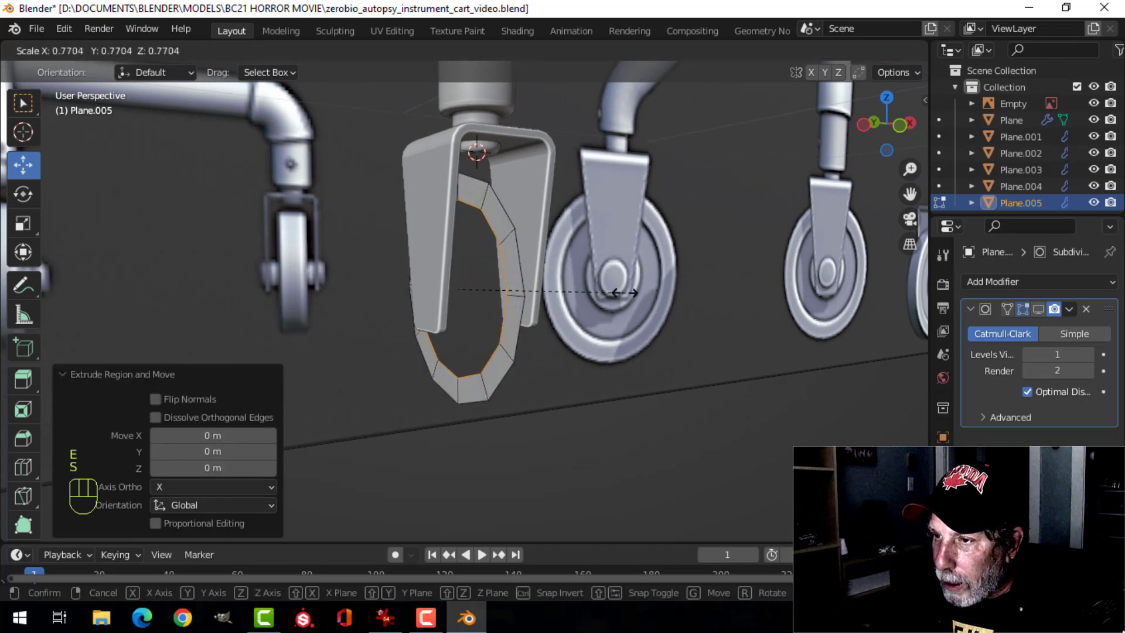
pyautogui.click(617, 293)
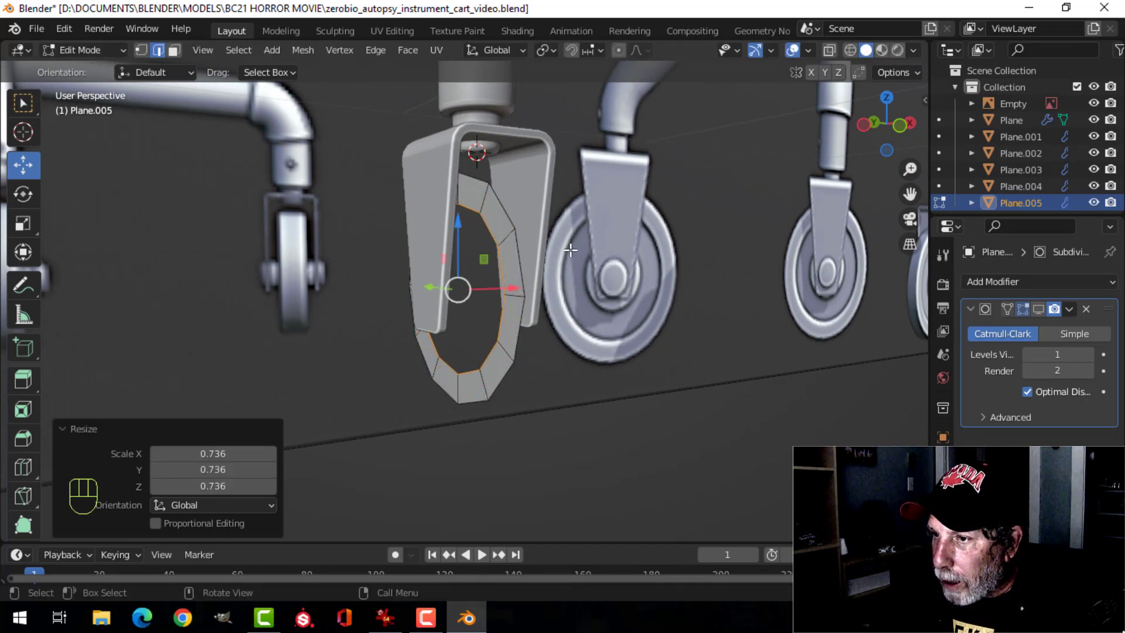
# Step: Extrude the inner edge loop inward at a scale of about 0.43, then enlarge it by about 1.19
pyautogui.press('e')
pyautogui.press('s')
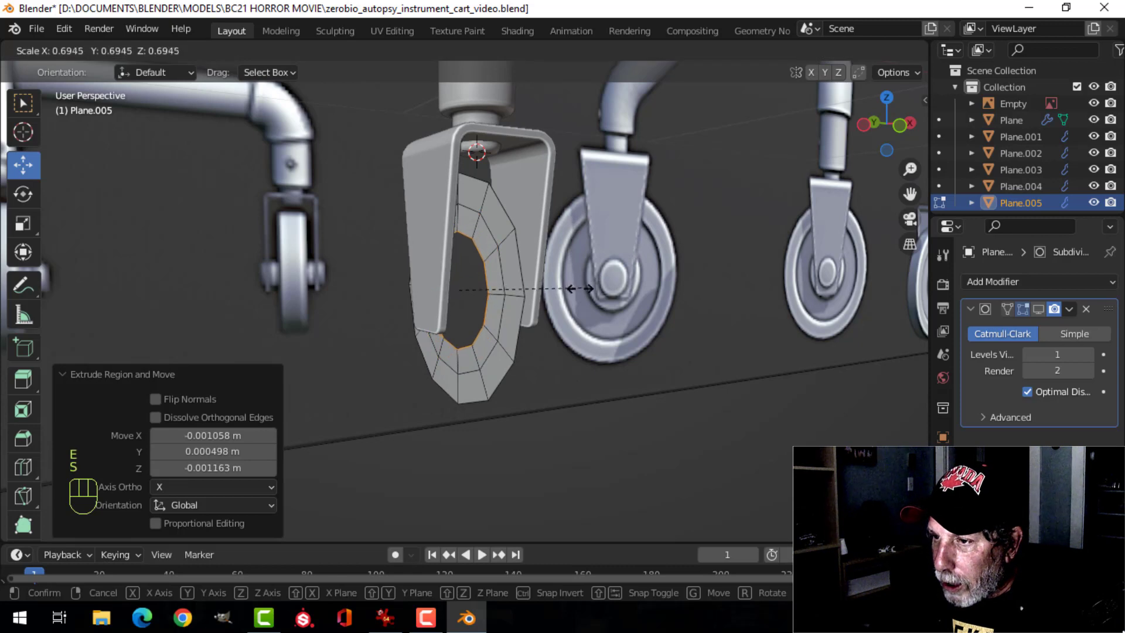
pyautogui.click(529, 303)
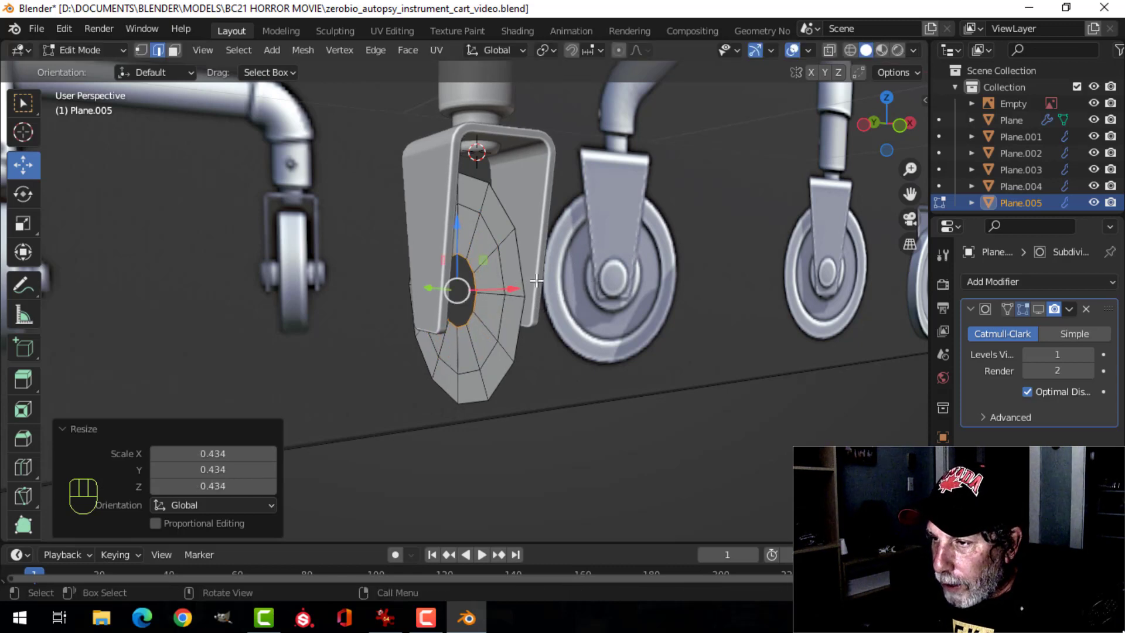
pyautogui.scroll(1, 580, 279)
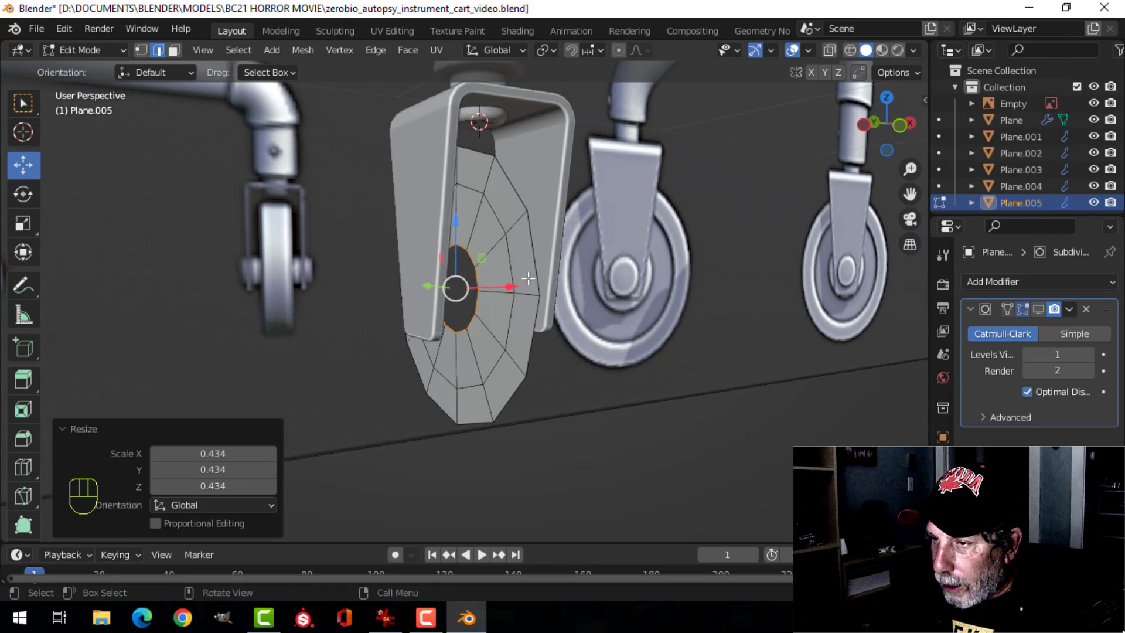
pyautogui.press('s')
pyautogui.click(581, 269)
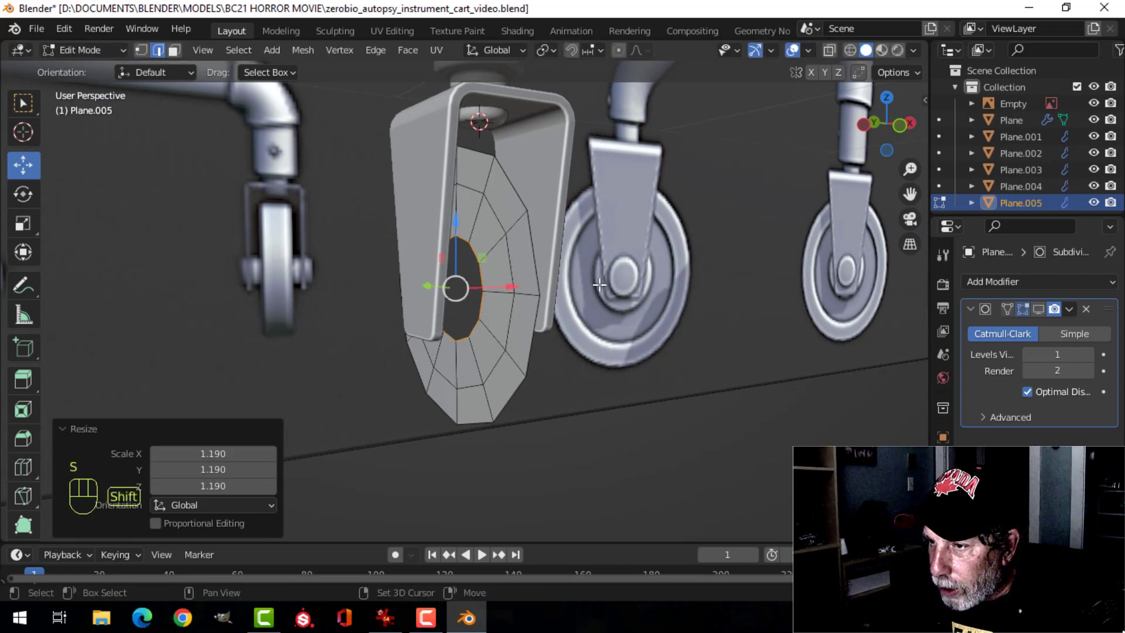
# Step: Extrude the innermost edge loop once more and scale it inward to narrow the hub opening
pyautogui.keyDown('shift'); pyautogui.moveTo(600, 285); pyautogui.dragTo(648, 297, button='middle'); pyautogui.keyUp('shift')
pyautogui.moveTo(648, 298); pyautogui.dragTo(610, 292, button='middle')
pyautogui.press('e')
pyautogui.click(661, 303)
pyautogui.press('s')
pyautogui.click(579, 310)
# Step: Move the whole disc slightly along negative X and extrude it about 0.084 m across the reference wheel's width
pyautogui.press('Tab')
pyautogui.press('Tab')
pyautogui.press('a')
pyautogui.press('KP_1')
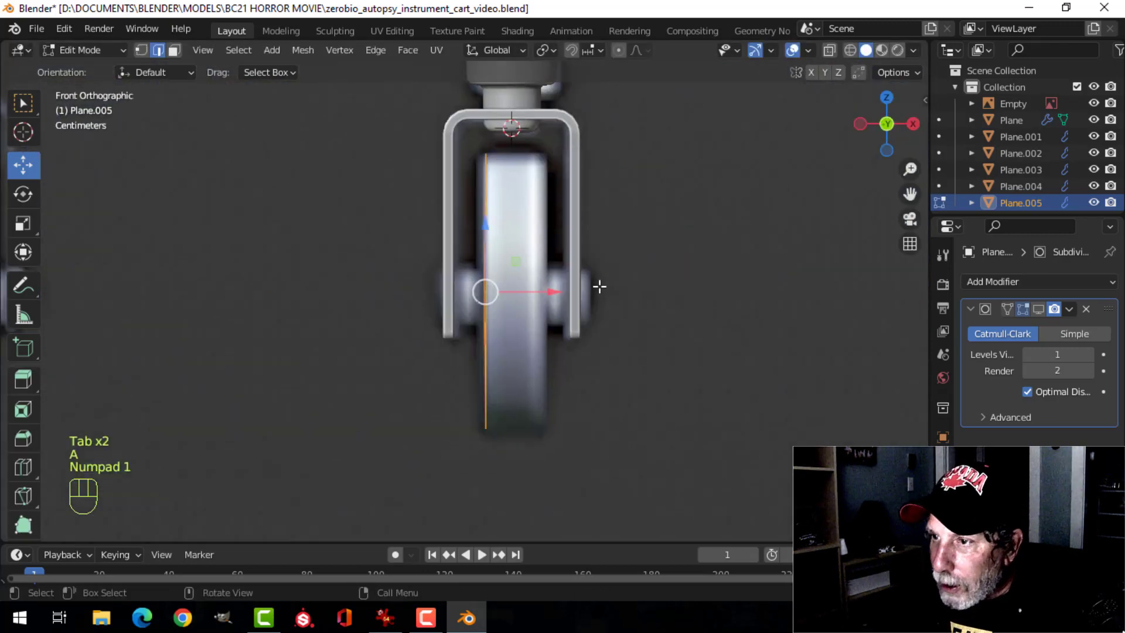
pyautogui.moveTo(573, 294); pyautogui.dragTo(545, 288)
pyautogui.press('e')
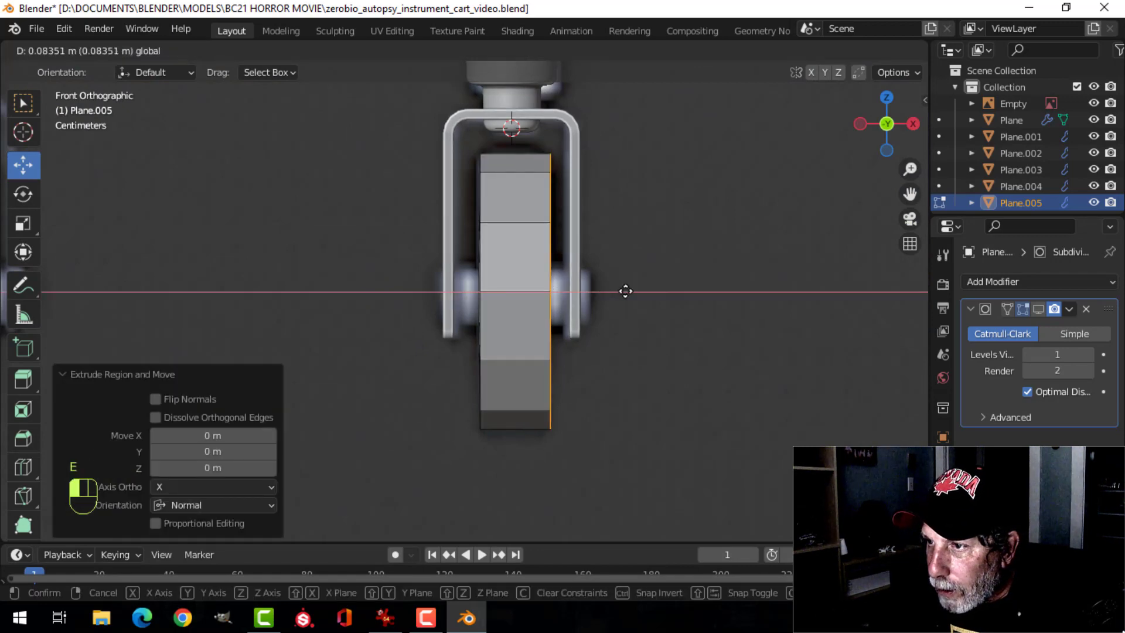
pyautogui.click(626, 291)
# Step: Extrude the face rings between rim and hub and recess them by scaling to about 0.78 along X
pyautogui.press('z')
pyautogui.moveTo(562, 293)
pyautogui.mouseDown(button='middle')
pyautogui.moveTo(573, 292)
pyautogui.moveTo(499, 232)
pyautogui.moveTo(595, 291)
pyautogui.moveTo(652, 276)
pyautogui.mouseUp(button='middle')
pyautogui.hotkey('alt', 'a')
pyautogui.press('3')
pyautogui.keyDown('alt'); pyautogui.keyDown('shift'); pyautogui.click(501, 230); pyautogui.keyUp('shift'); pyautogui.keyUp('alt')
pyautogui.press('e')
pyautogui.rightClick(653, 278)
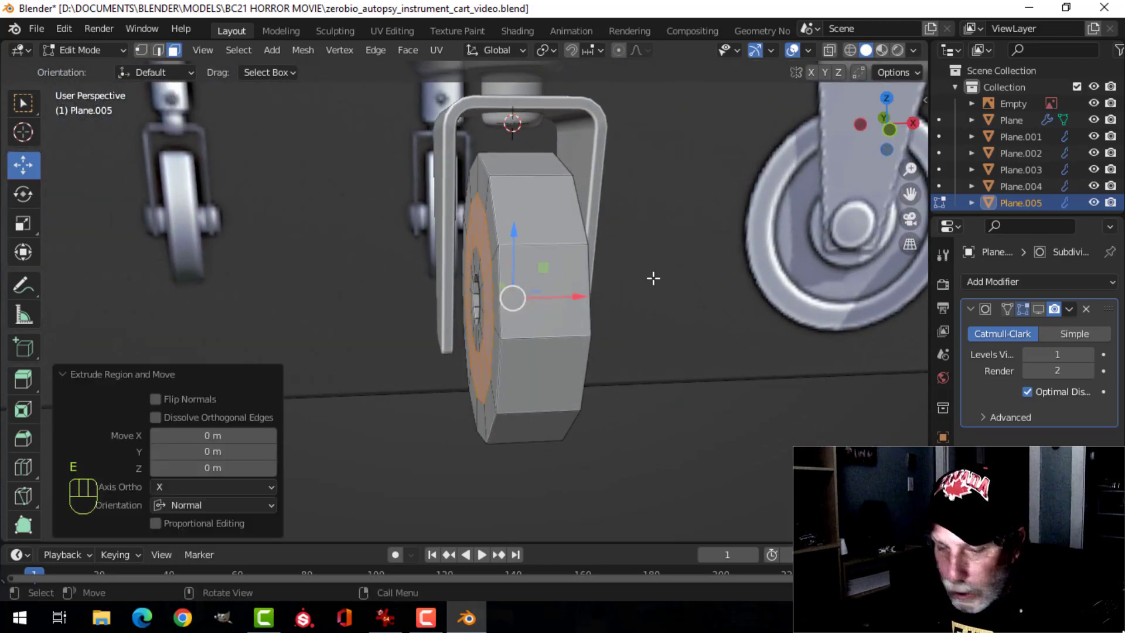
pyautogui.press('s')
pyautogui.press('x')
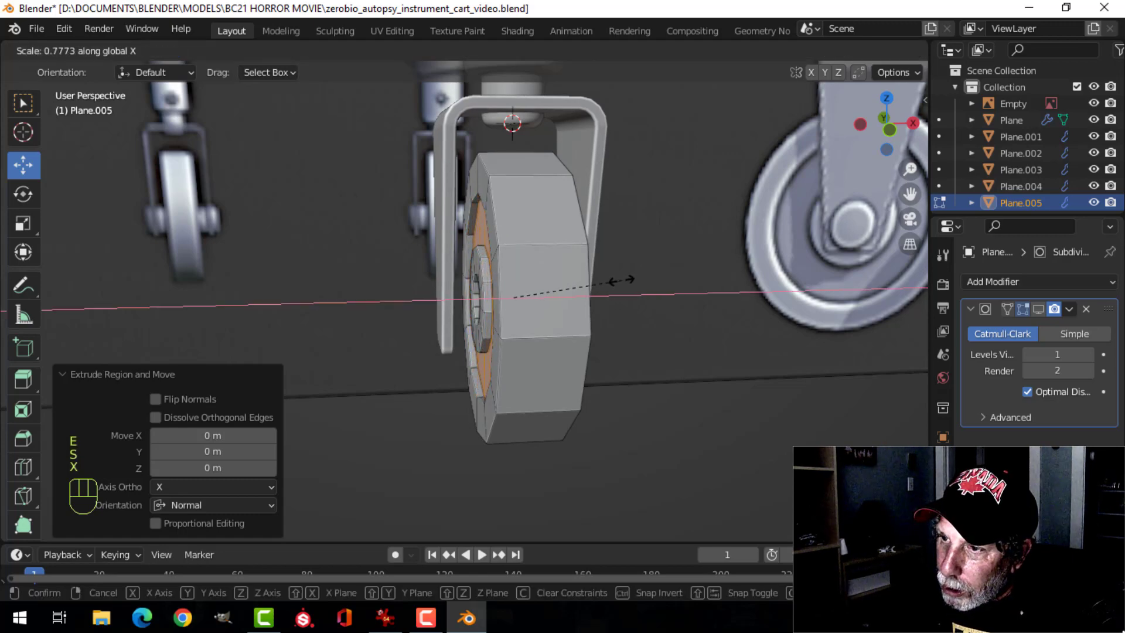
pyautogui.click(618, 280)
# Step: Bevel the rim and hub edge loops on both sides of the wheel by about 0.004 m with three segments
pyautogui.moveTo(554, 256); pyautogui.dragTo(560, 269, button='middle')
pyautogui.scroll(3, 560, 269)
pyautogui.hotkey('alt', 'a')
pyautogui.moveTo(603, 223); pyautogui.dragTo(616, 290, button='middle')
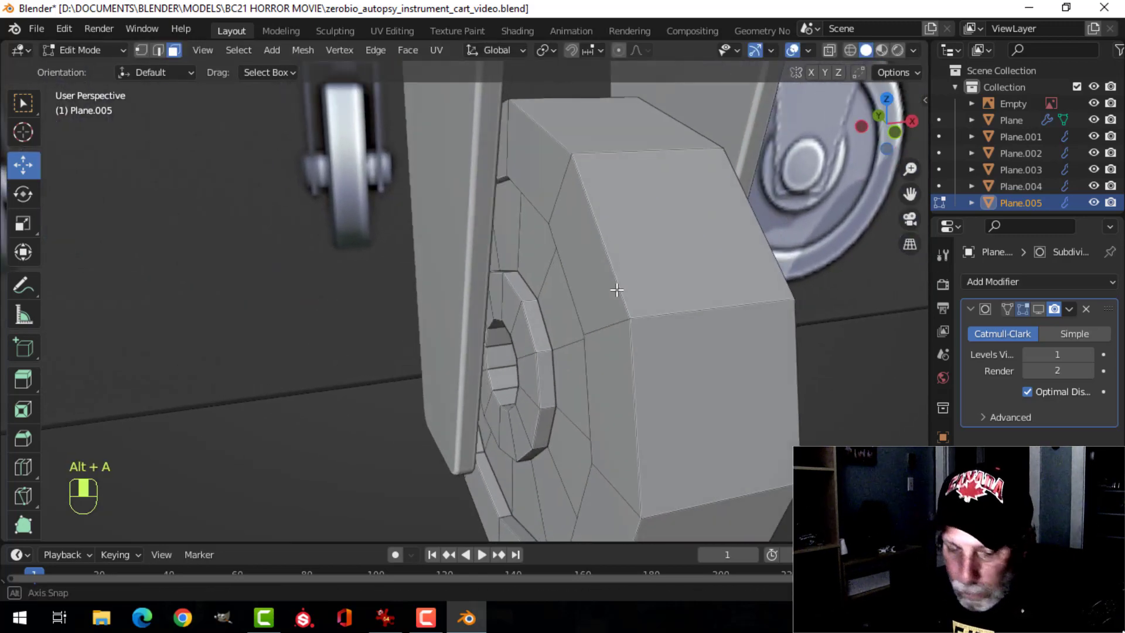
pyautogui.press('2')
pyautogui.keyDown('alt'); pyautogui.keyDown('shift'); pyautogui.click(605, 248); pyautogui.keyUp('shift'); pyautogui.keyUp('alt')
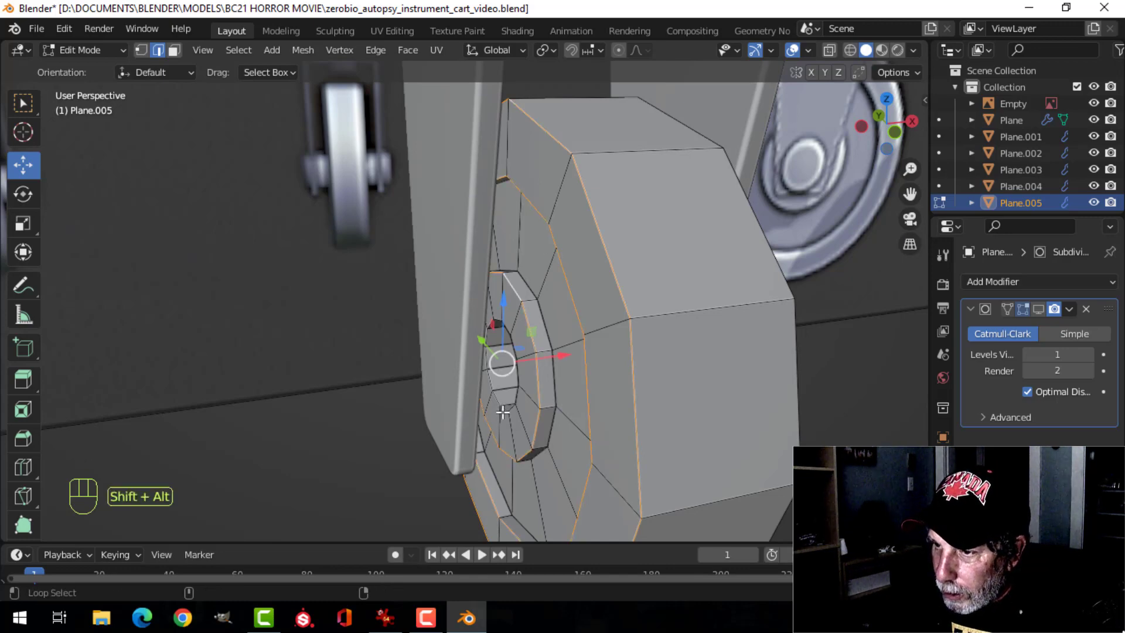
pyautogui.hotkey('ctrl', 'z')
pyautogui.keyDown('alt'); pyautogui.keyDown('shift'); pyautogui.click(494, 388); pyautogui.keyUp('shift'); pyautogui.keyUp('alt')
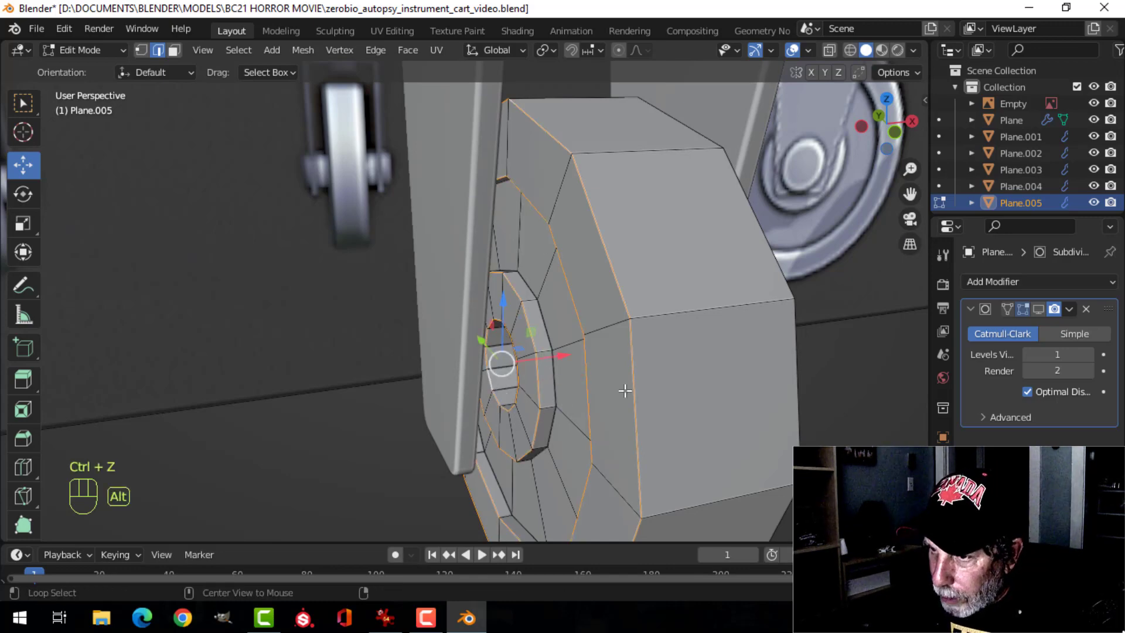
pyautogui.moveTo(625, 391); pyautogui.dragTo(571, 302, button='middle')
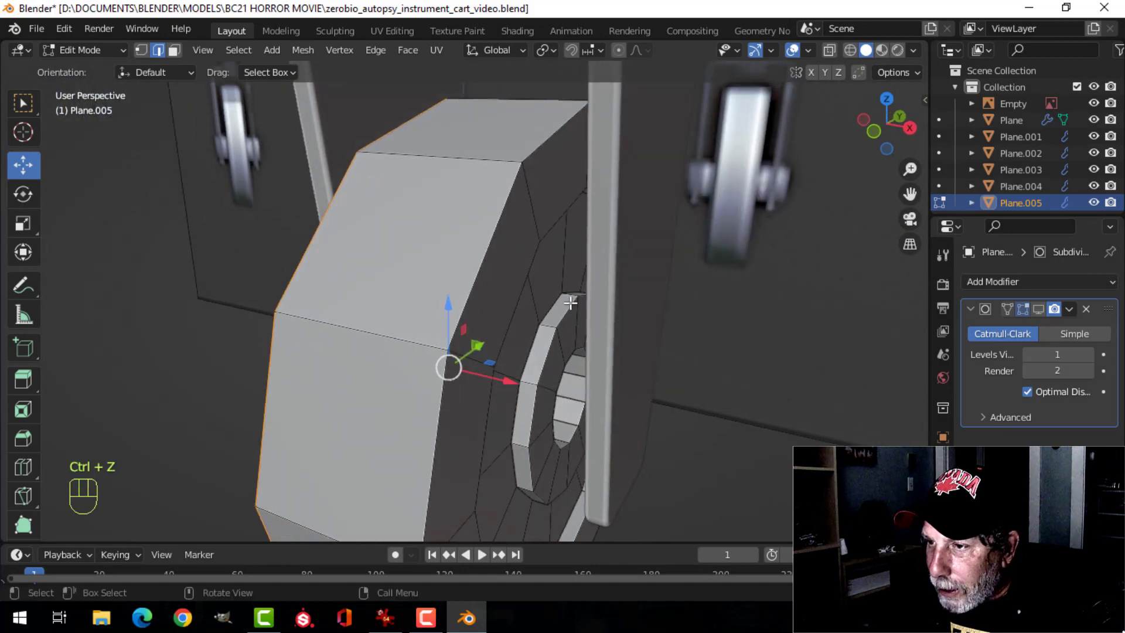
pyautogui.keyDown('alt'); pyautogui.keyDown('shift'); pyautogui.click(510, 232); pyautogui.keyUp('shift'); pyautogui.keyUp('alt')
pyautogui.keyDown('alt'); pyautogui.keyDown('shift'); pyautogui.click(537, 254); pyautogui.keyUp('shift'); pyautogui.keyUp('alt')
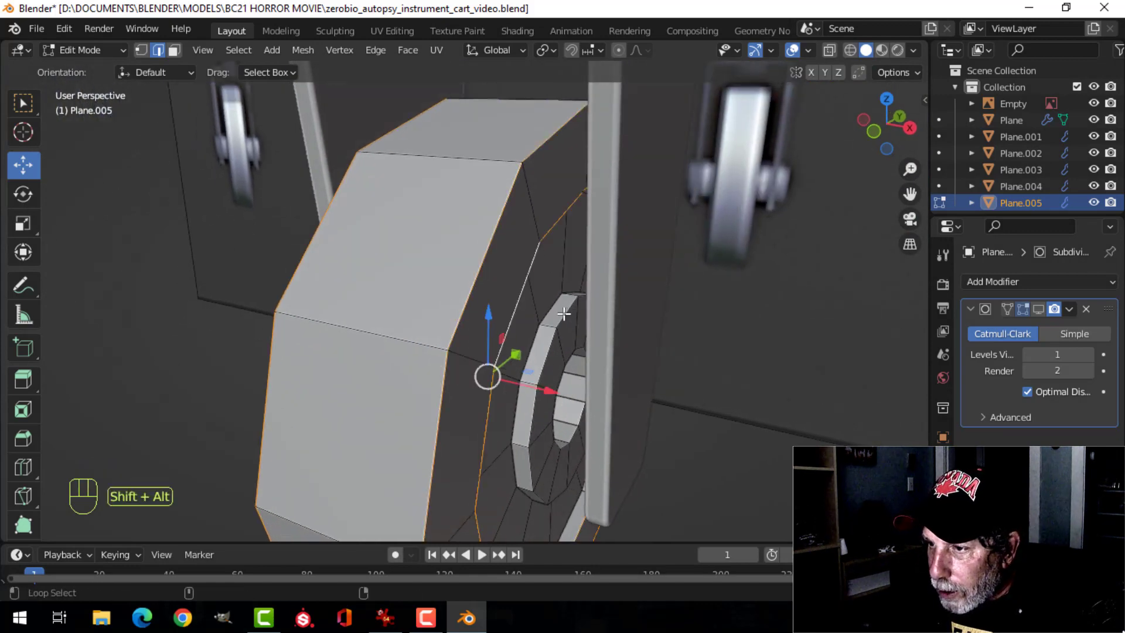
pyautogui.keyDown('alt'); pyautogui.keyDown('shift'); pyautogui.click(563, 314); pyautogui.keyUp('shift'); pyautogui.keyUp('alt')
pyautogui.moveTo(577, 352); pyautogui.dragTo(703, 322, button='middle')
pyautogui.hotkey('ctrl', 'b')
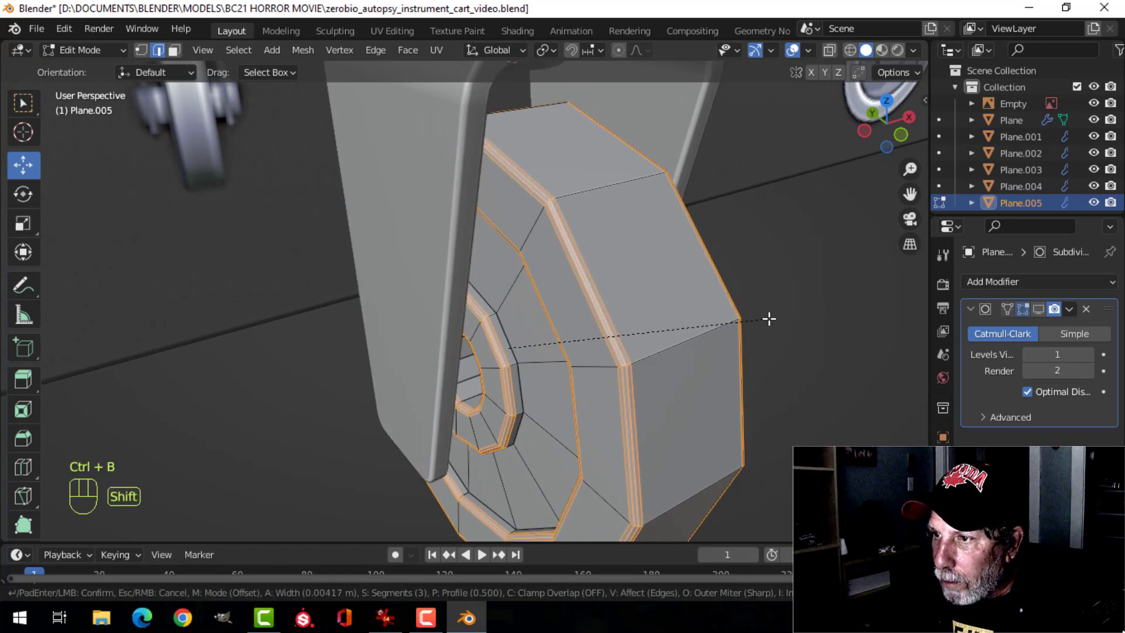
pyautogui.click(777, 317)
pyautogui.press('Tab')
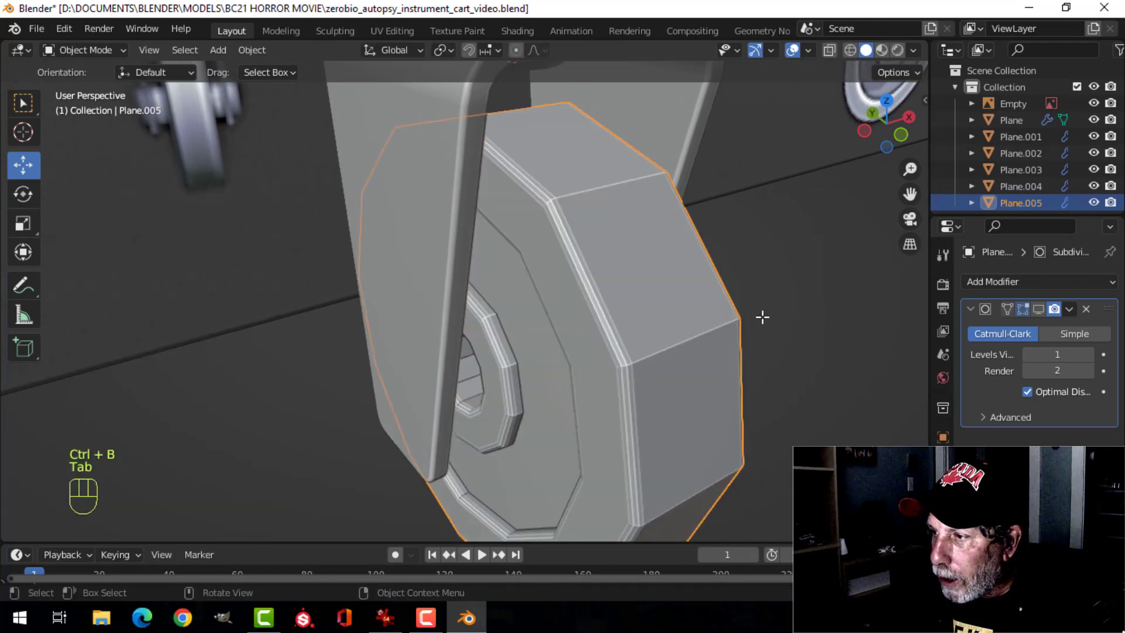
# Step: Turn the wheel's subdivision back on in the viewport and shade the wheel smooth
pyautogui.click(1039, 309)
pyautogui.scroll(-4, 644, 281)
pyautogui.rightClick(557, 251)
pyautogui.click(556, 251)
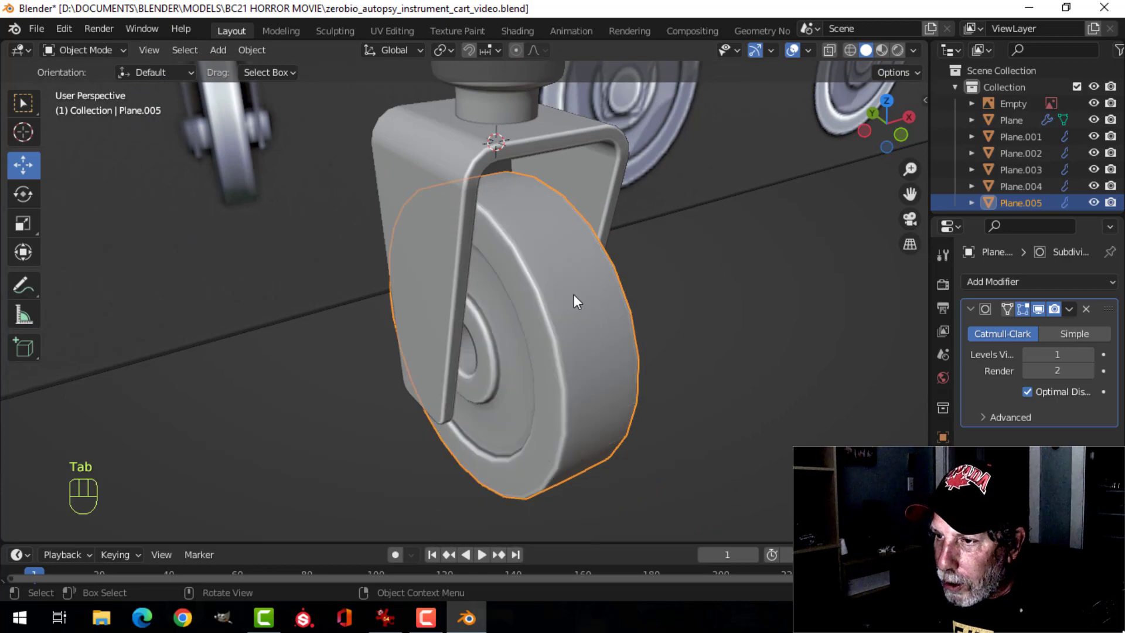
# Step: Add two edge loops to the wheel's recessed face on the negative X side, one close to the rim and one close to the hub
pyautogui.hotkey('alt', 'a')
pyautogui.scroll(-2, 574, 294)
pyautogui.click(539, 302)
pyautogui.press('Tab')
pyautogui.scroll(5, 534, 315)
pyautogui.hotkey('alt', 'a')
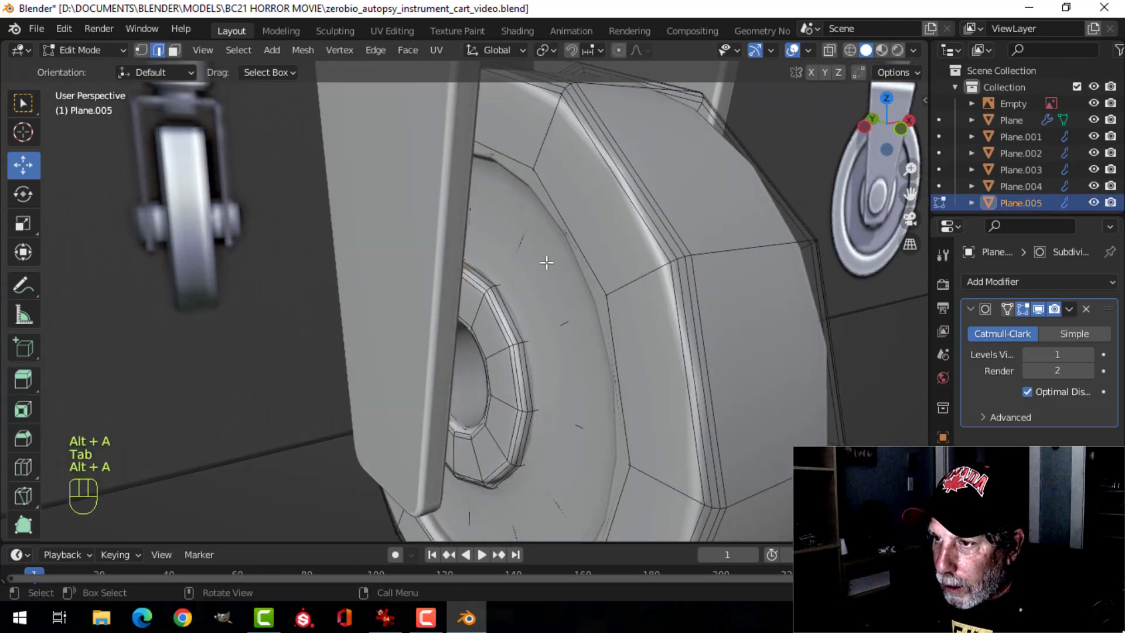
pyautogui.moveTo(546, 262); pyautogui.dragTo(573, 206, button='middle')
pyautogui.hotkey('ctrl', 'r')
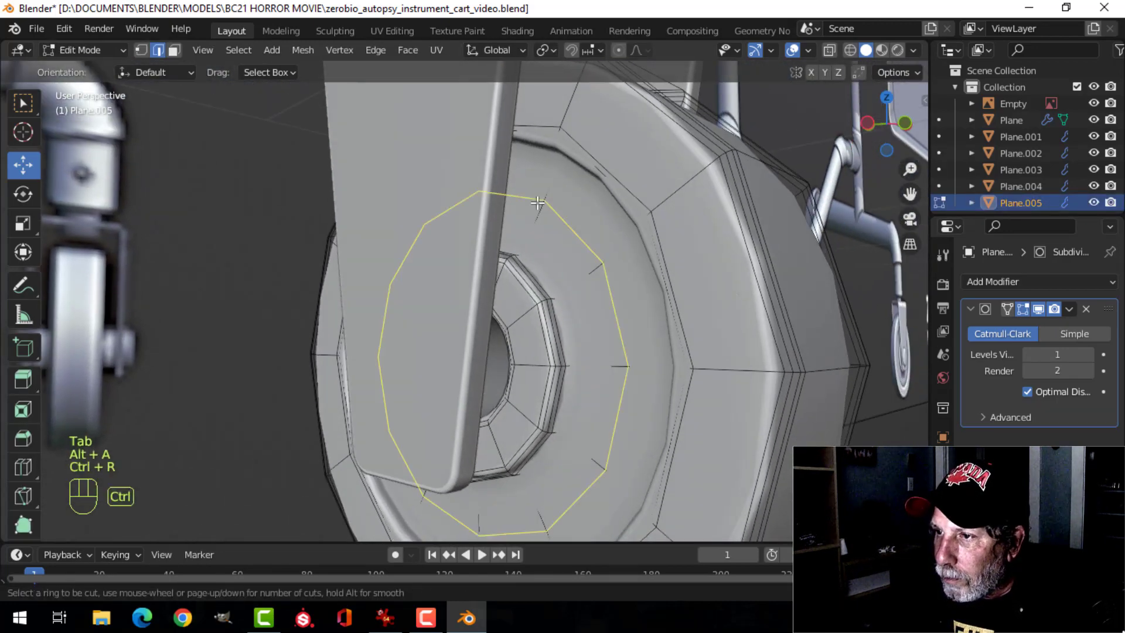
pyautogui.click(537, 203)
pyautogui.click(545, 167)
pyautogui.hotkey('ctrl', 'r')
pyautogui.click(538, 202)
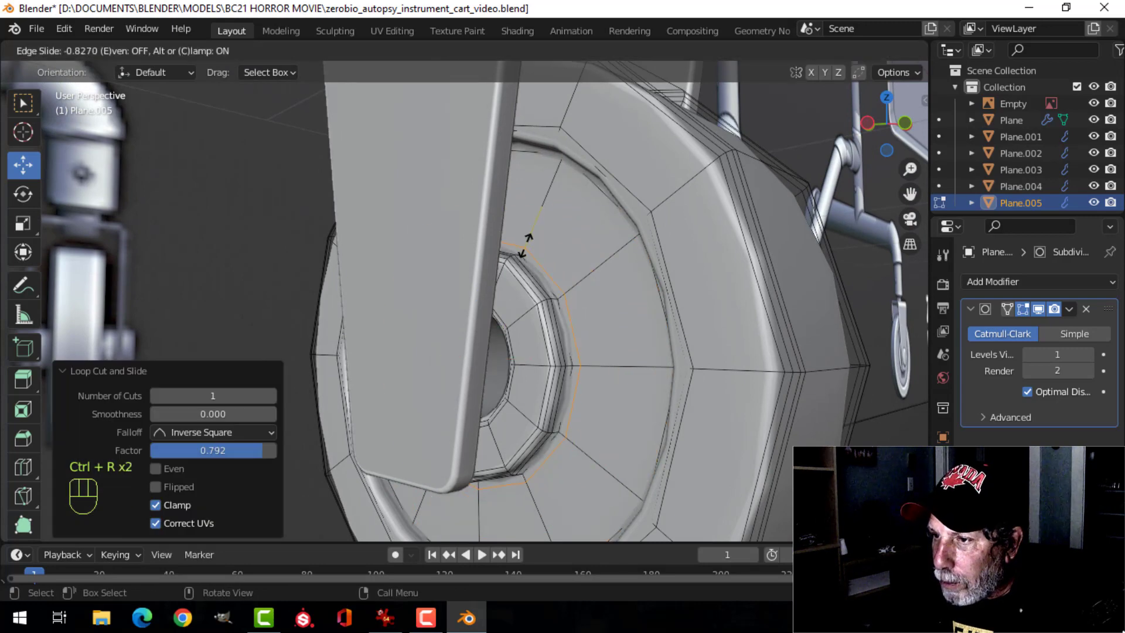
pyautogui.click(525, 245)
pyautogui.press('Tab')
# Step: Add matching edge loops close to the rim and the hub on the wheel's positive X side
pyautogui.moveTo(526, 245); pyautogui.dragTo(372, 306, button='middle')
pyautogui.press('Tab')
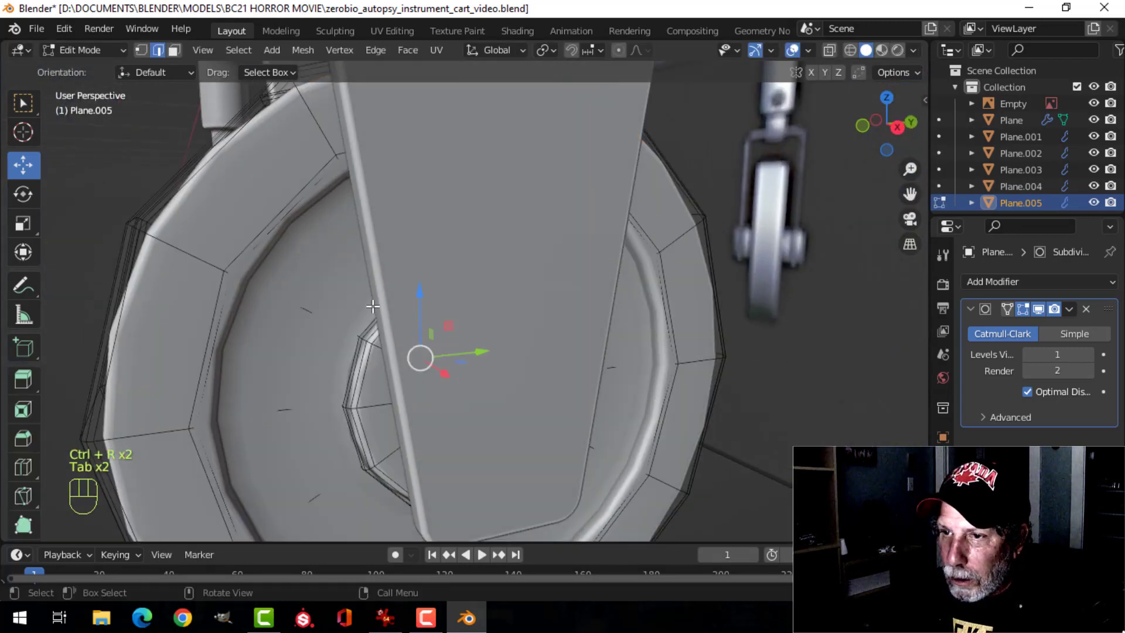
pyautogui.hotkey('ctrl', 'r')
pyautogui.click(289, 307)
pyautogui.click(246, 284)
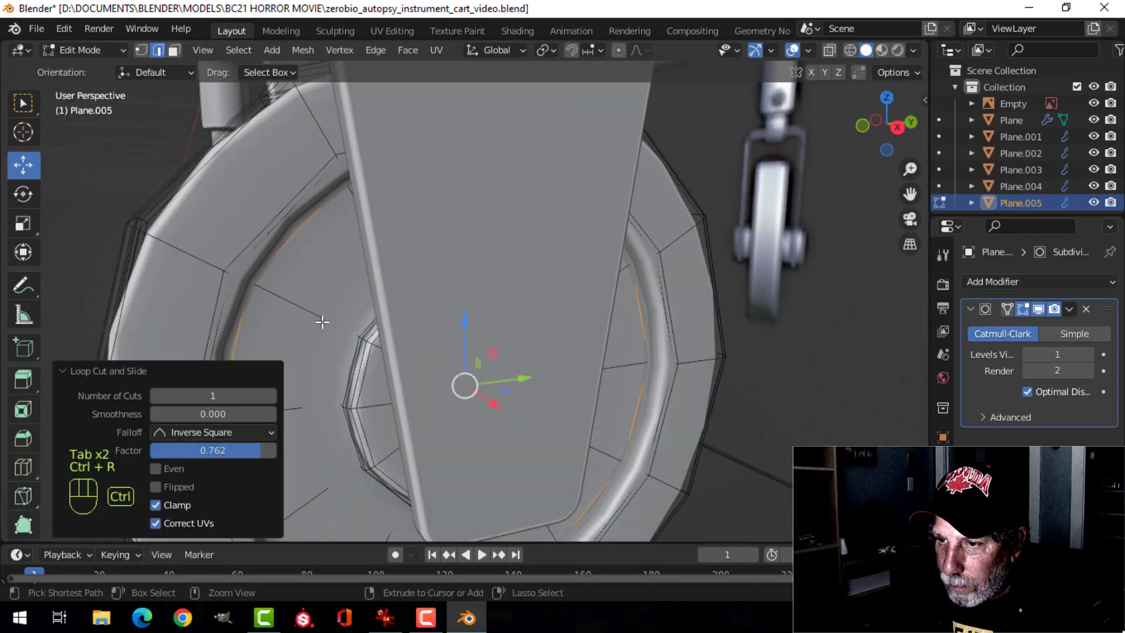
pyautogui.hotkey('ctrl', 'r')
pyautogui.click(331, 327)
pyautogui.click(363, 358)
pyautogui.press('Tab')
pyautogui.scroll(-6, 354, 310)
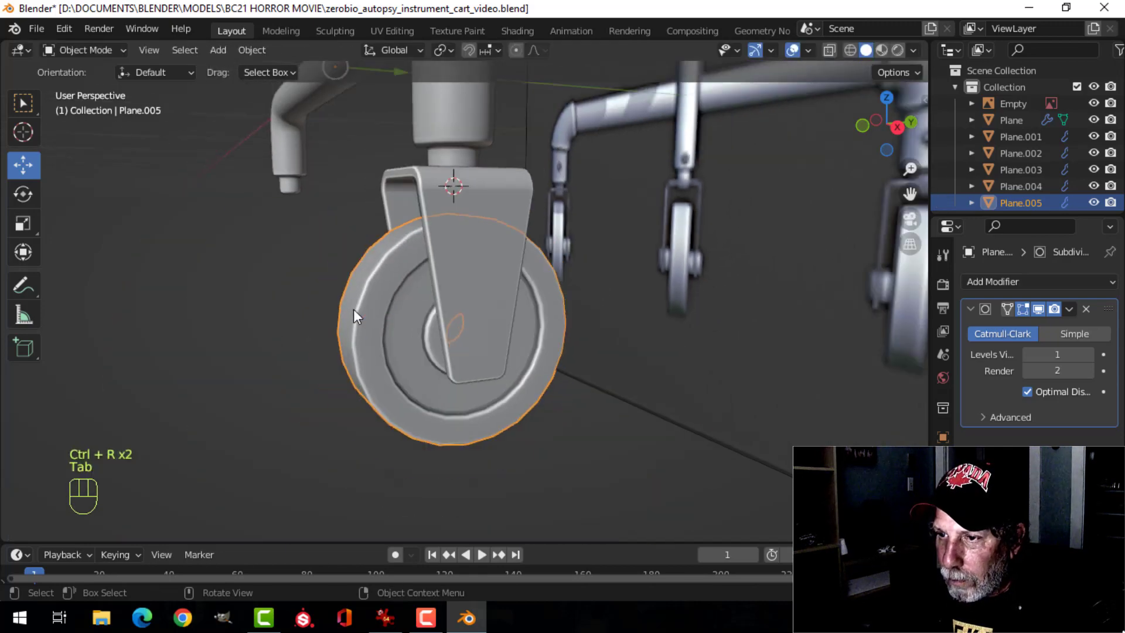
# Step: Set the wheel's viewport subdivision level to 2 and compare it with the reference in front view
pyautogui.hotkey('alt', 'a')
pyautogui.moveTo(354, 311); pyautogui.dragTo(481, 347, button='middle')
pyautogui.click(426, 313)
pyautogui.click(1090, 354)
pyautogui.hotkey('alt', 'a')
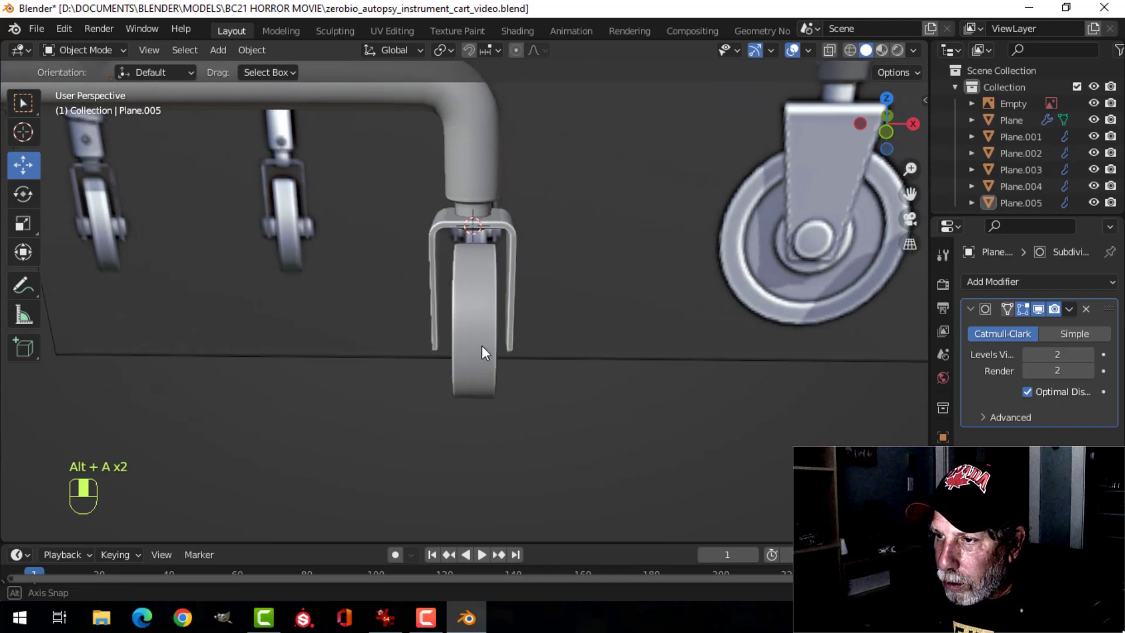
pyautogui.press('KP_1')
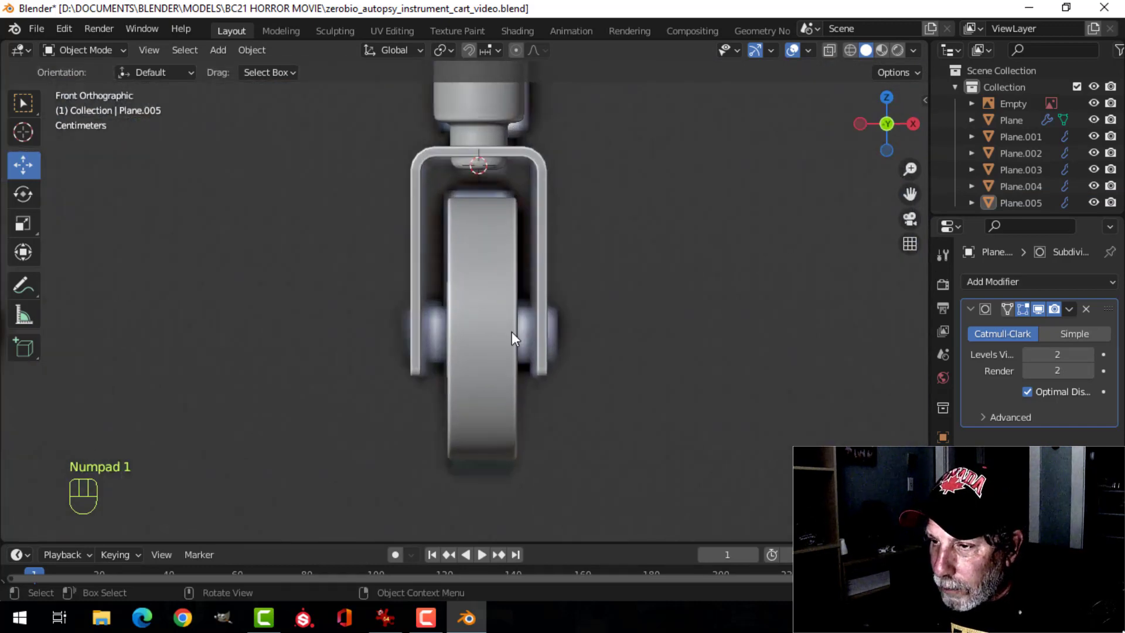
pyautogui.moveTo(498, 305); pyautogui.dragTo(530, 361, button='middle')
pyautogui.click(539, 209)
pyautogui.press('Tab')
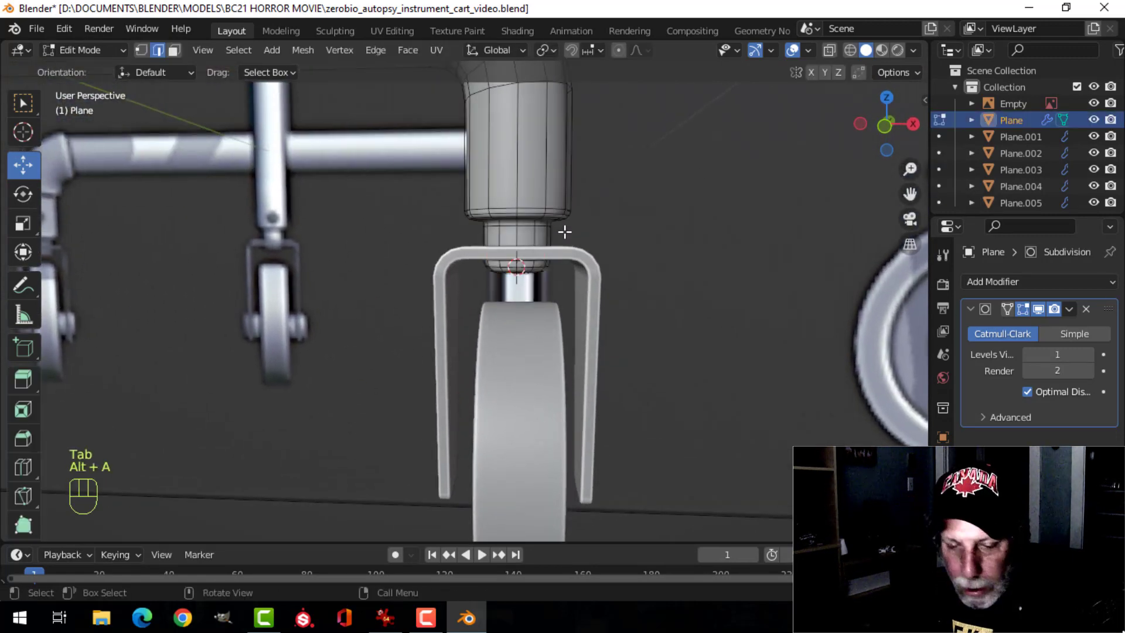
pyautogui.keyDown('alt'); pyautogui.click(536, 203); pyautogui.keyUp('alt')
pyautogui.keyDown('shift'); pyautogui.moveTo(535, 203); pyautogui.dragTo(566, 248, button='middle'); pyautogui.keyUp('shift')
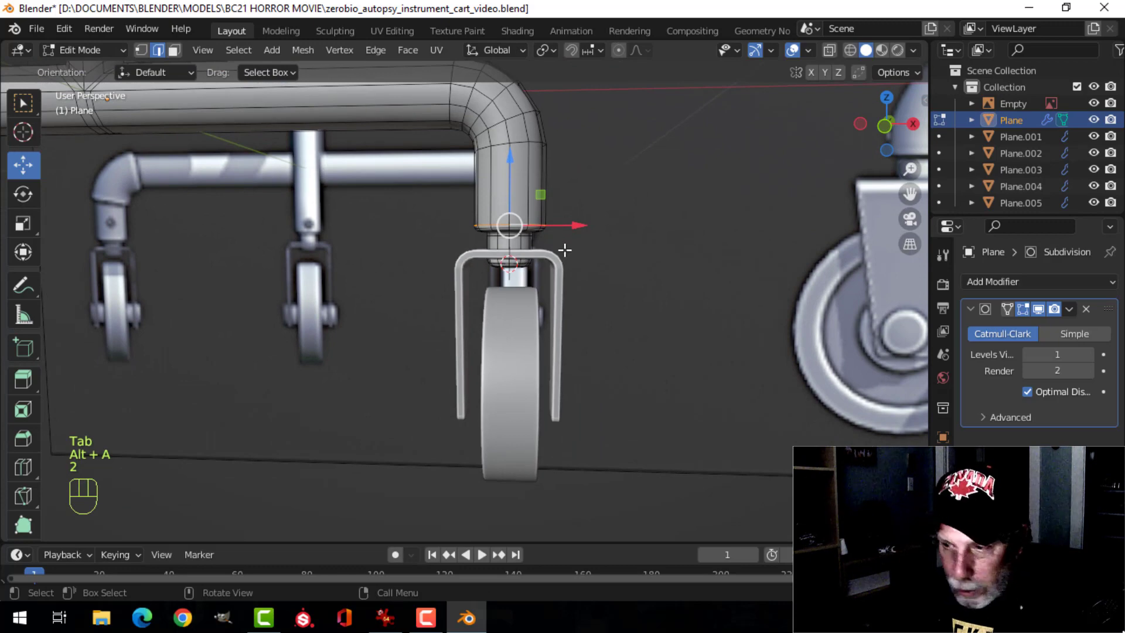
pyautogui.press('Tab')
# Step: Duplicate the hub's outer edge loop on the wheel's positive X side, move it outward along X and scale it to about 0.558
pyautogui.moveTo(592, 310); pyautogui.dragTo(523, 329, button='middle')
pyautogui.hotkey('alt', 'a')
pyautogui.click(525, 339)
pyautogui.scroll(3, 525, 339)
pyautogui.press('Tab')
pyautogui.hotkey('shift', 'd')
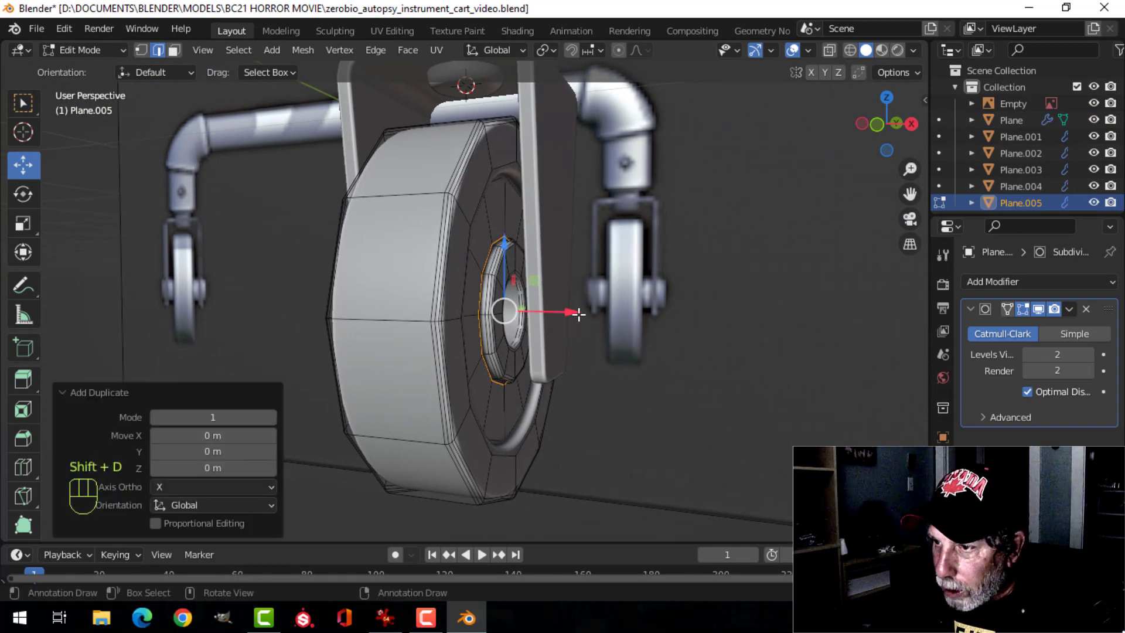
pyautogui.press('x')
pyautogui.click(678, 312)
pyautogui.press('s')
pyautogui.click(674, 316)
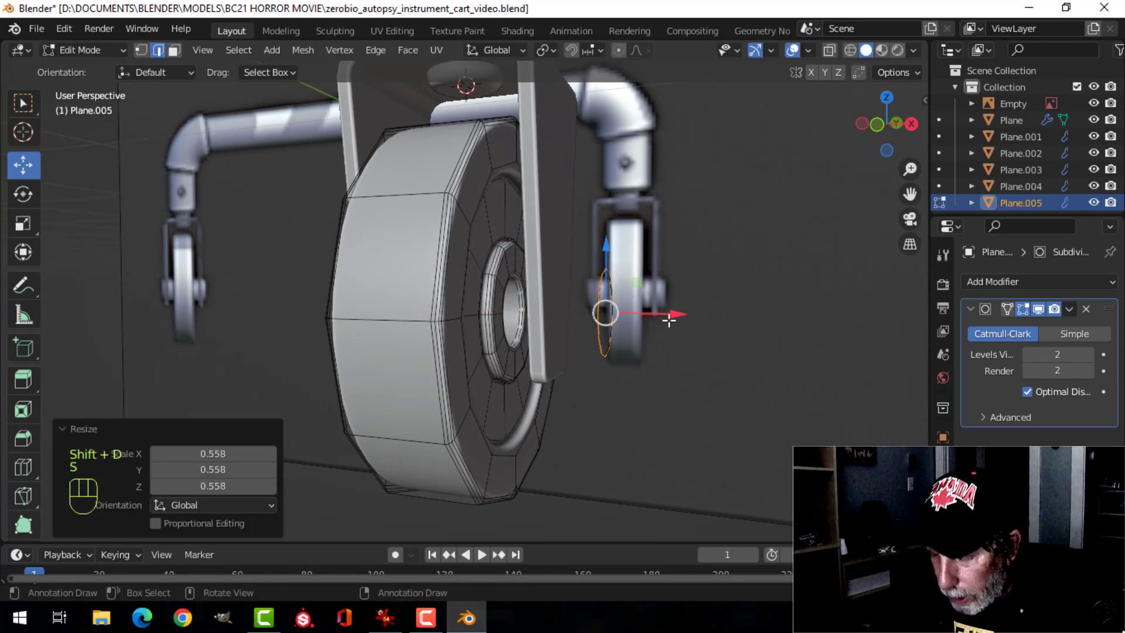
# Step: Separate the duplicated ring into its own object and open that object for mesh editing
pyautogui.press('p')
pyautogui.click(645, 320)
pyautogui.press('Tab')
pyautogui.click(609, 309)
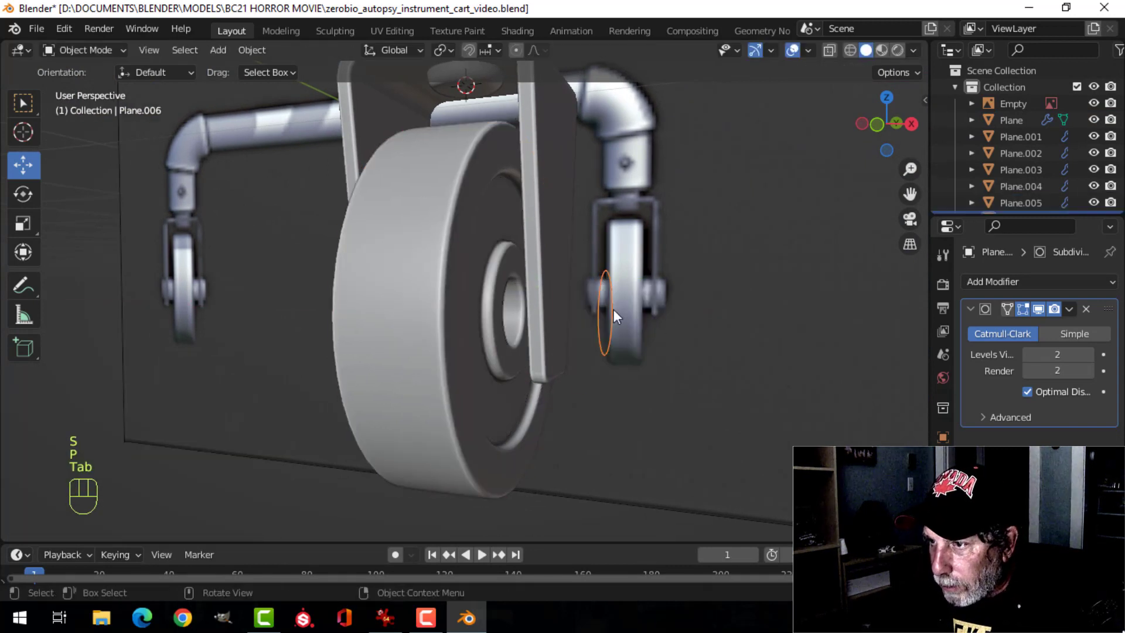
pyautogui.press('Tab')
# Step: Move the whole ring about -0.028 m along X to the reference axle's outer end and remove its Subdivision modifier
pyautogui.press('a')
pyautogui.press('KP_1')
pyautogui.scroll(4, 632, 314)
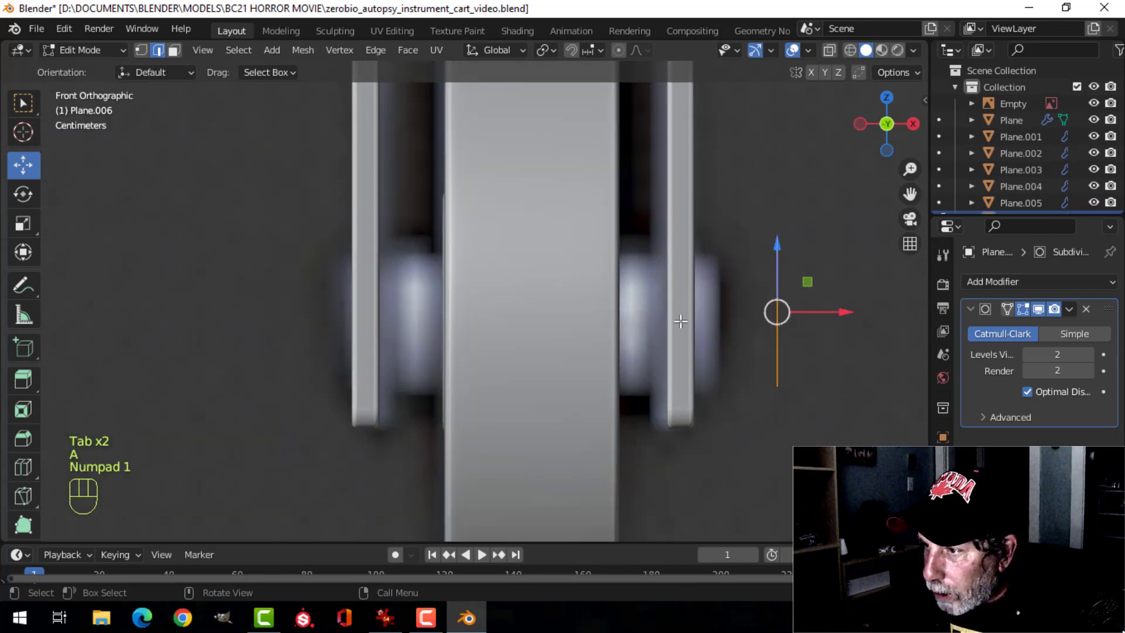
pyautogui.keyDown('shift'); pyautogui.moveTo(820, 319); pyautogui.dragTo(707, 321, button='middle'); pyautogui.keyUp('shift')
pyautogui.moveTo(708, 321); pyautogui.dragTo(642, 325)
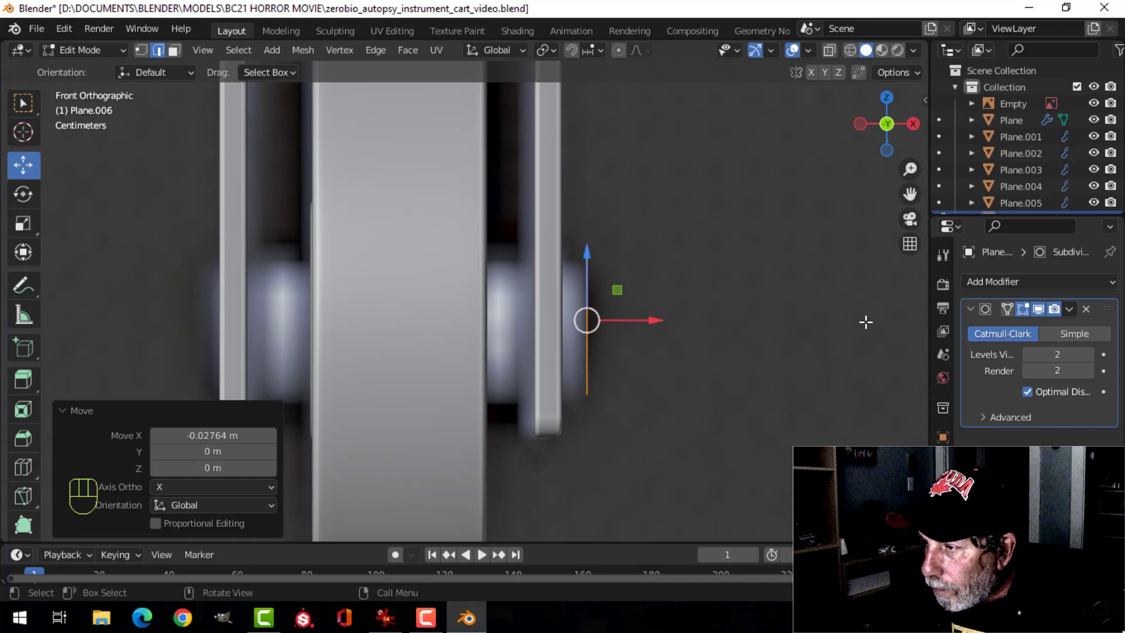
pyautogui.click(1086, 309)
pyautogui.keyDown('shift'); pyautogui.moveTo(764, 352); pyautogui.dragTo(692, 363, button='middle'); pyautogui.keyUp('shift')
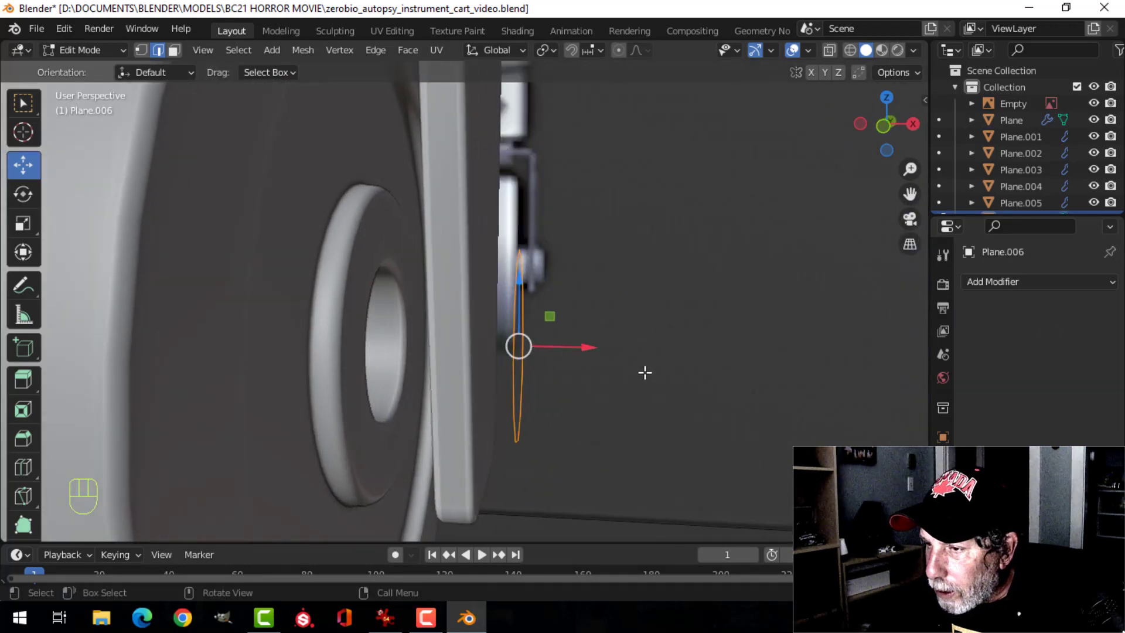
# Step: Fill the ring with a face and extrude it about 0.187 m along negative X to form the axle through wheel and bracket
pyautogui.press('KP_1')
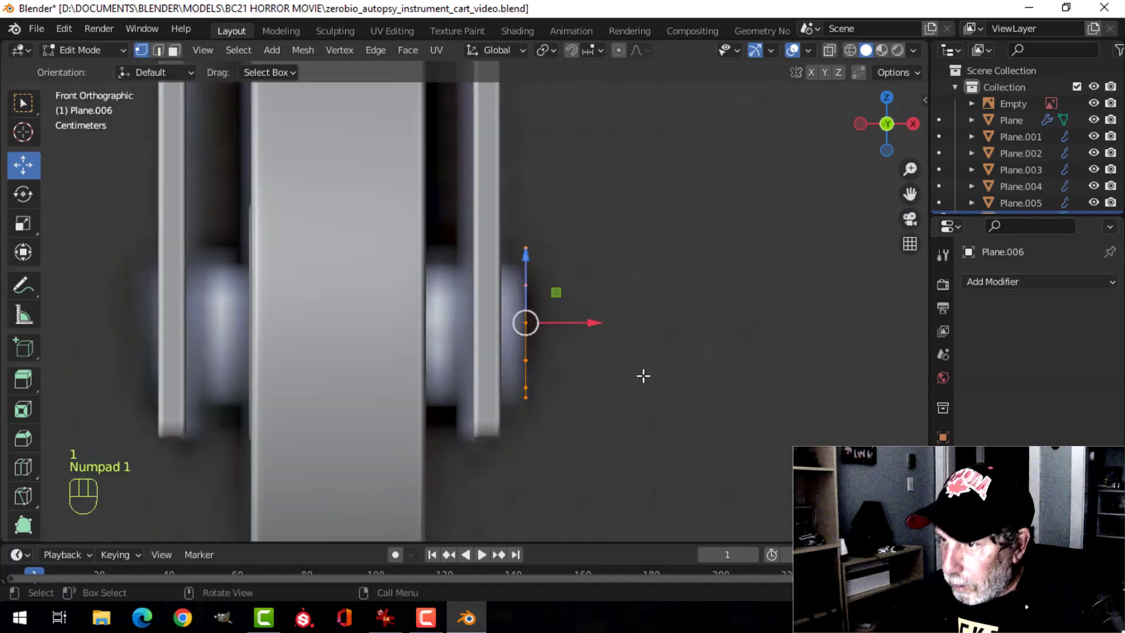
pyautogui.keyDown('shift'); pyautogui.moveTo(624, 395); pyautogui.dragTo(658, 397, button='middle'); pyautogui.keyUp('shift')
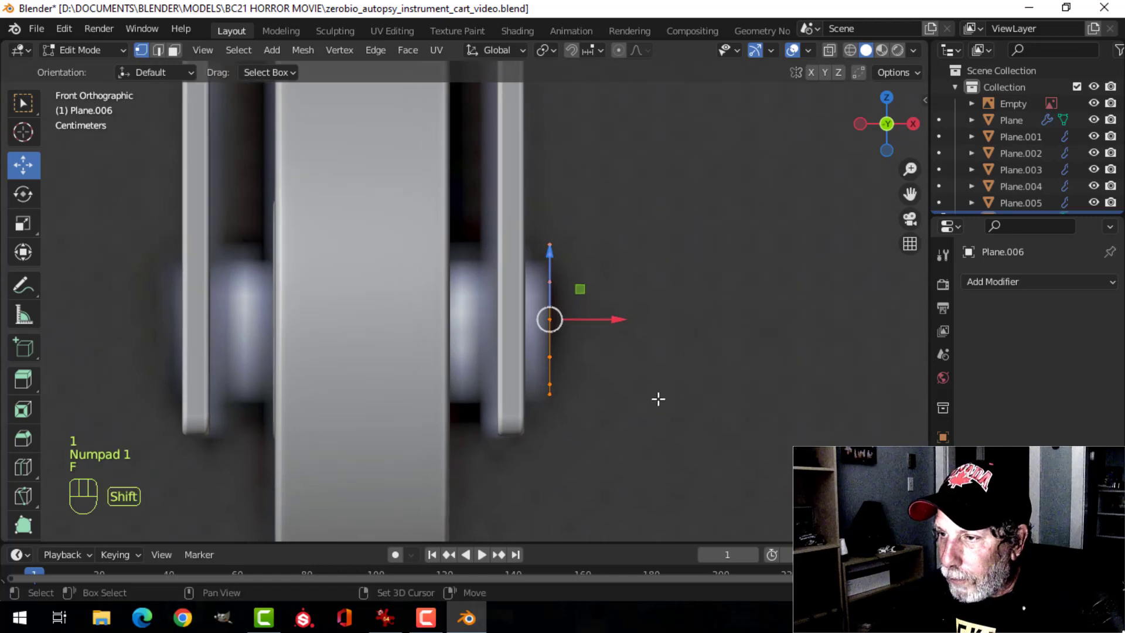
pyautogui.press('e')
pyautogui.click(661, 398)
pyautogui.moveTo(629, 323); pyautogui.dragTo(229, 319)
pyautogui.moveTo(776, 322); pyautogui.dragTo(500, 379, button='middle')
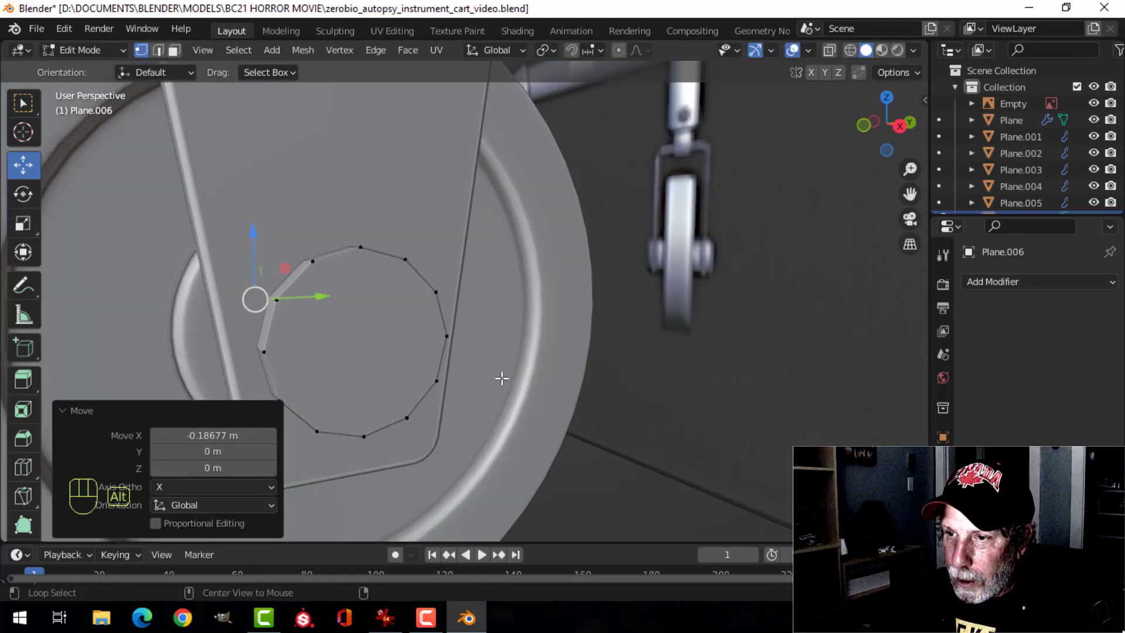
# Step: Bevel the rims of both axle end faces with three segments
pyautogui.hotkey('alt', 'a')
pyautogui.keyDown('shift'); pyautogui.moveTo(423, 380); pyautogui.dragTo(678, 406, button='middle'); pyautogui.keyUp('shift')
pyautogui.click(468, 345)
pyautogui.keyDown('shift'); pyautogui.click(327, 354); pyautogui.keyUp('shift')
pyautogui.hotkey('ctrl', 'b')
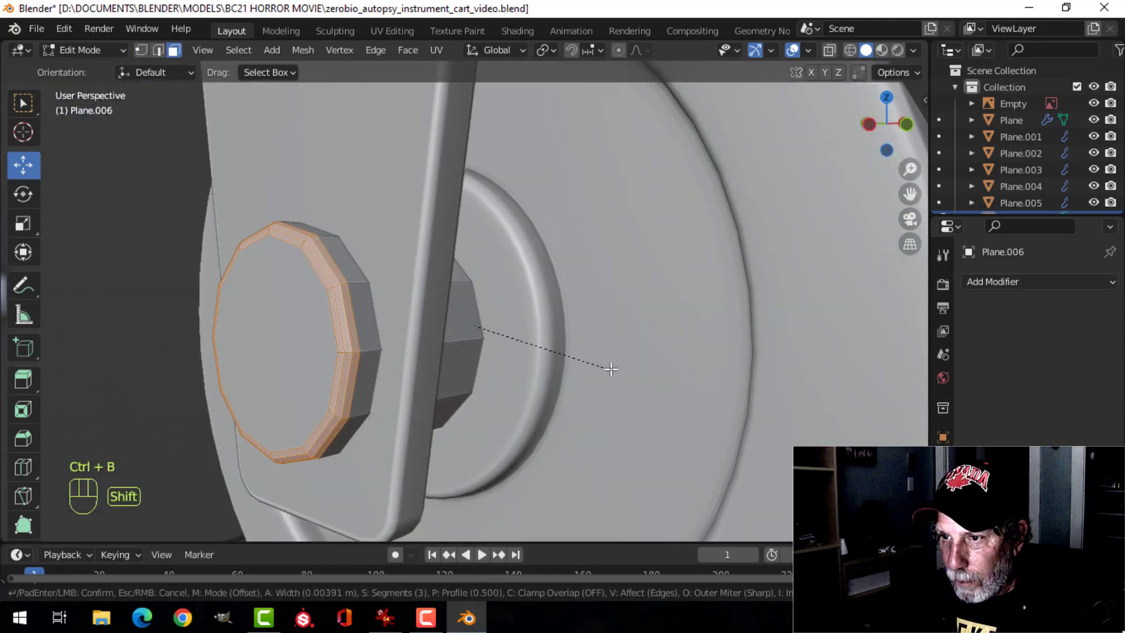
pyautogui.click(643, 369)
# Step: Shade the axle smooth and give it a Subdivision Surface modifier at level 1
pyautogui.press('Tab')
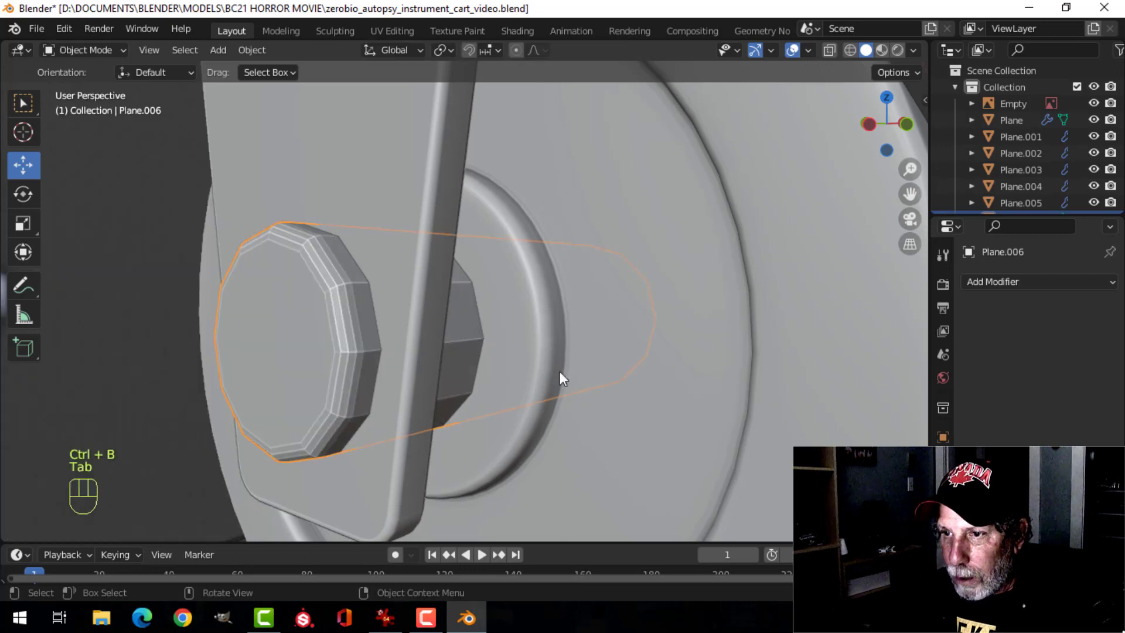
pyautogui.rightClick(297, 287)
pyautogui.click(296, 287)
pyautogui.scroll(-6, 307, 286)
pyautogui.hotkey('alt', 'a')
pyautogui.moveTo(611, 376); pyautogui.dragTo(494, 308, button='middle')
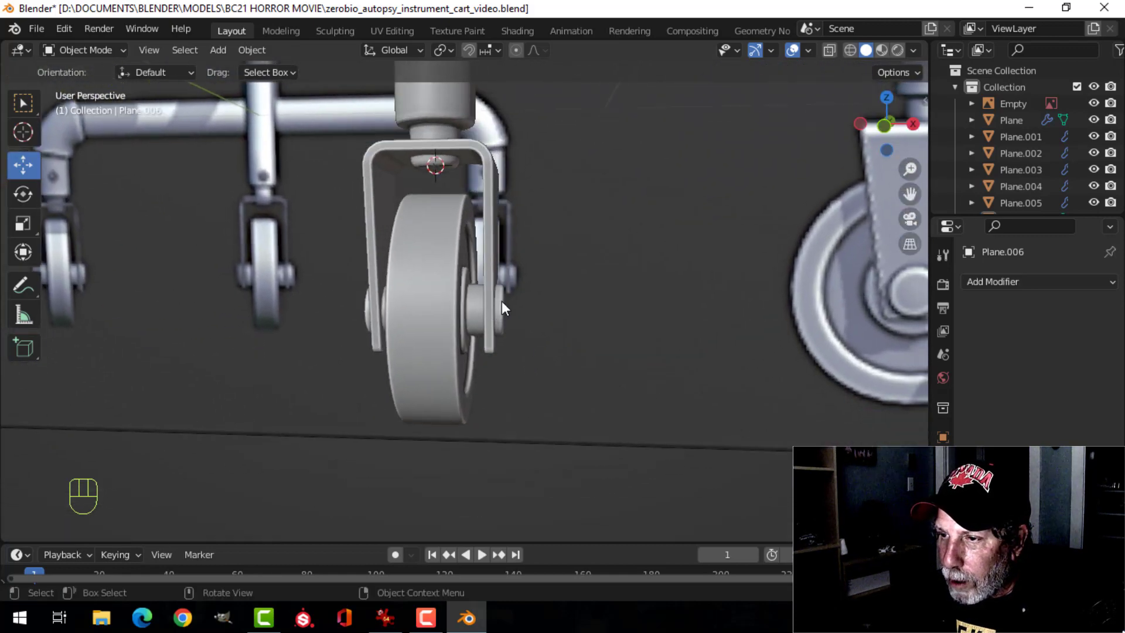
pyautogui.click(502, 300)
pyautogui.hotkey('ctrl', '1')
# Step: Examine the subdivided axle and its mesh against the wheel and bracket from several distances
pyautogui.hotkey('alt', 'a')
pyautogui.moveTo(616, 339); pyautogui.dragTo(567, 365, button='middle')
pyautogui.scroll(3, 463, 343)
pyautogui.press('Tab')
pyautogui.scroll(2, 477, 367)
pyautogui.hotkey('alt', 'a')
pyautogui.press('Tab')
pyautogui.scroll(-4, 483, 353)
pyautogui.hotkey('alt', 'a')
pyautogui.scroll(5, 493, 340)
pyautogui.scroll(-4, 492, 339)
pyautogui.scroll(-5, 484, 342)
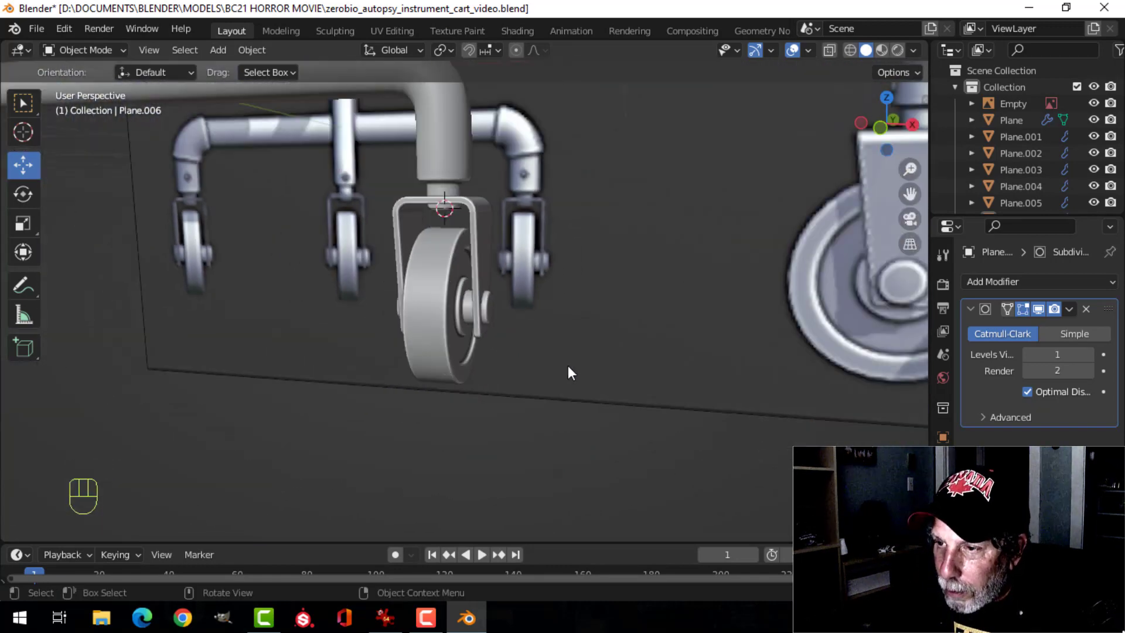
# Step: Deselect everything and save the Blender file
pyautogui.keyDown('shift'); pyautogui.moveTo(492, 351); pyautogui.dragTo(584, 378, button='middle'); pyautogui.keyUp('shift')
pyautogui.scroll(-4, 585, 378)
pyautogui.click(522, 199)
pyautogui.hotkey('alt', 'a')
pyautogui.hotkey('ctrl', 's')
pyautogui.keyDown('shift'); pyautogui.moveTo(539, 302); pyautogui.dragTo(633, 311, button='middle'); pyautogui.keyUp('shift')
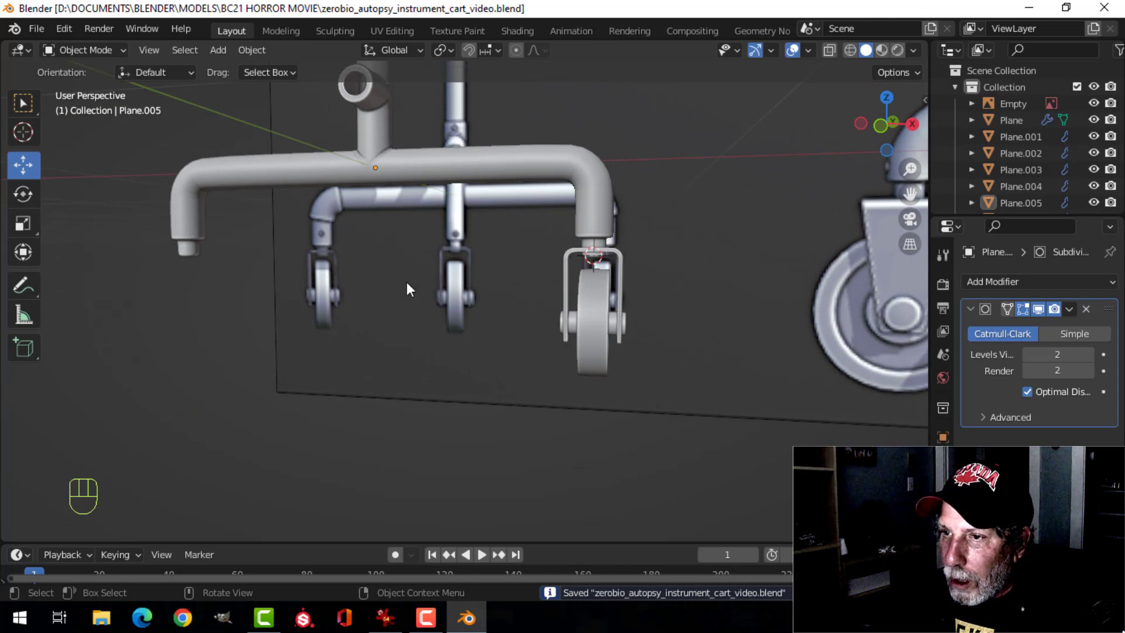
# Step: Snap the 3D cursor to the centre of the tubular base frame's whole mesh
pyautogui.keyDown('shift'); pyautogui.moveTo(407, 288); pyautogui.dragTo(427, 219, button='middle'); pyautogui.keyUp('shift')
pyautogui.click(427, 219)
pyautogui.press('Tab')
pyautogui.press('a')
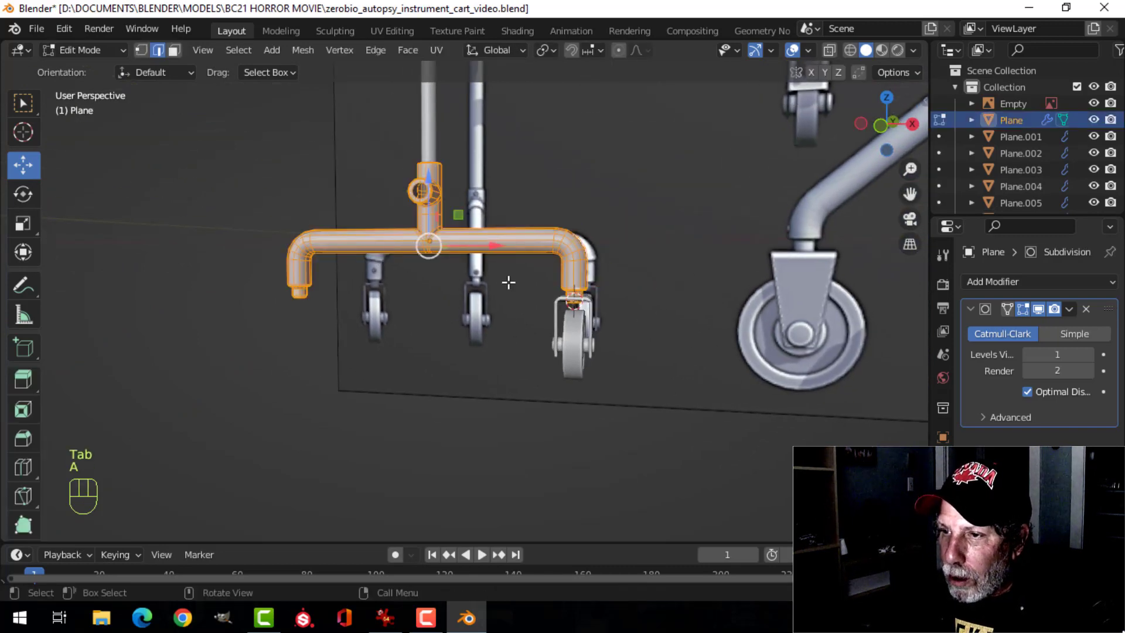
pyautogui.hotkey('shift', 's')
pyautogui.click(486, 378)
pyautogui.press('Tab')
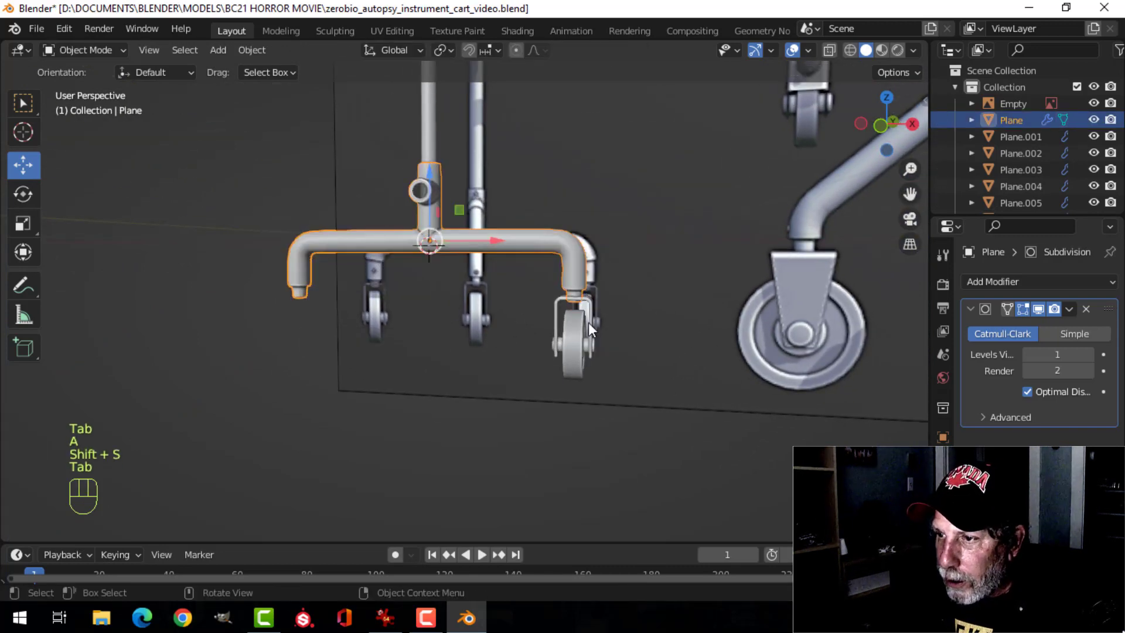
# Step: Set the caster bracket's origin to the 3D cursor and add a Mirror modifier that copies it across to the opposite leg
pyautogui.moveTo(484, 381); pyautogui.dragTo(414, 350, button='middle')
pyautogui.press('KP_1')
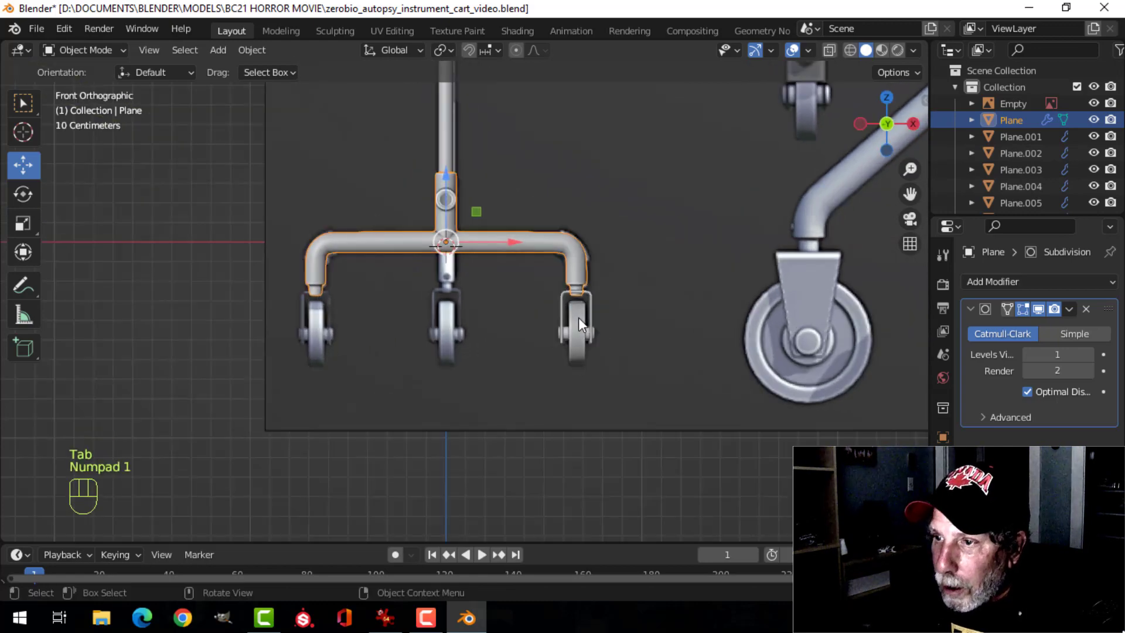
pyautogui.scroll(4, 642, 307)
pyautogui.click(707, 286)
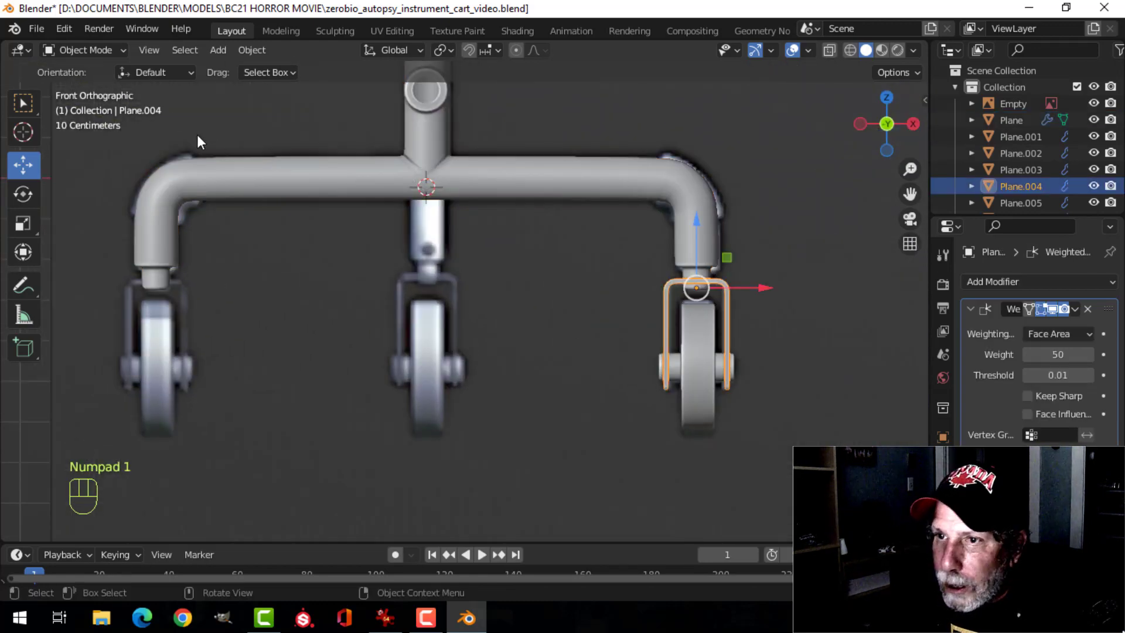
pyautogui.click(248, 51)
pyautogui.moveTo(293, 83)
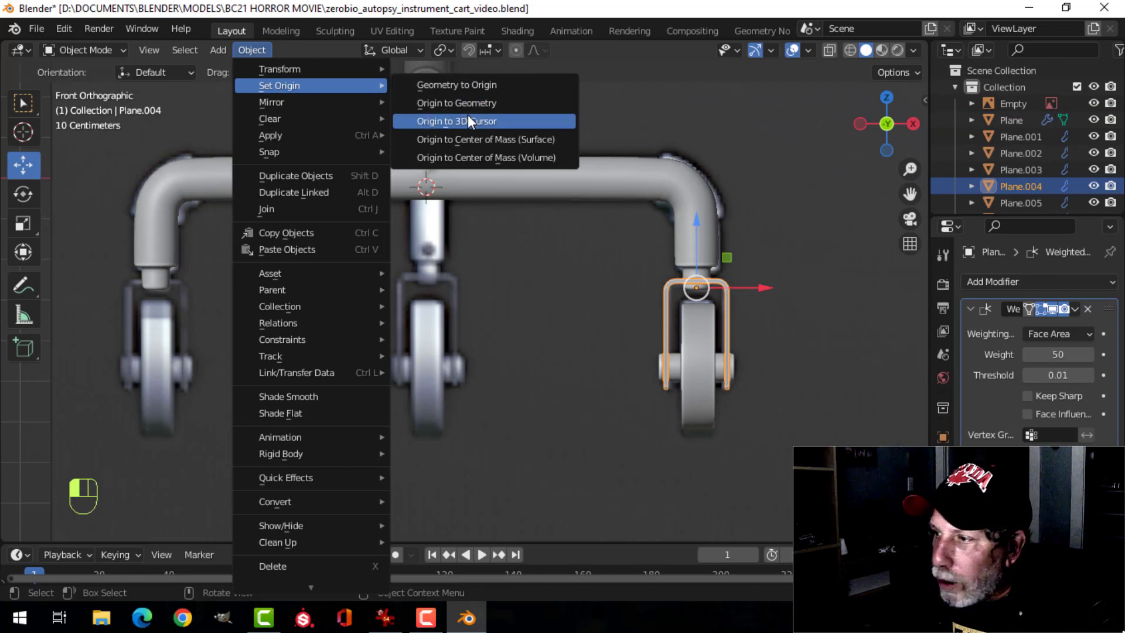
pyautogui.click(468, 116)
pyautogui.click(1000, 282)
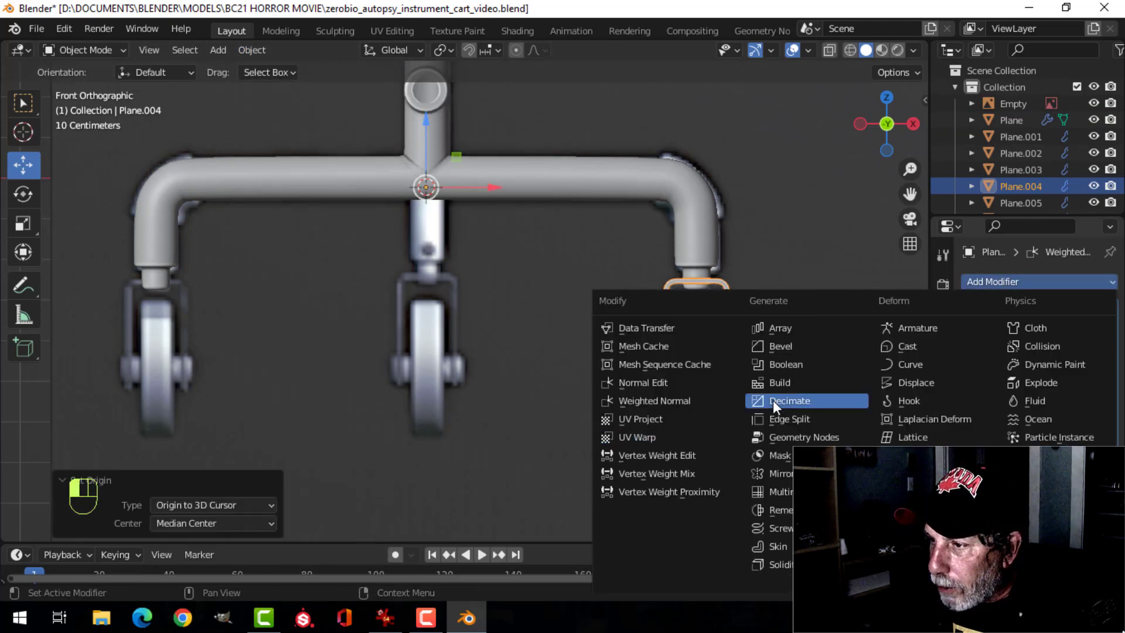
pyautogui.click(776, 473)
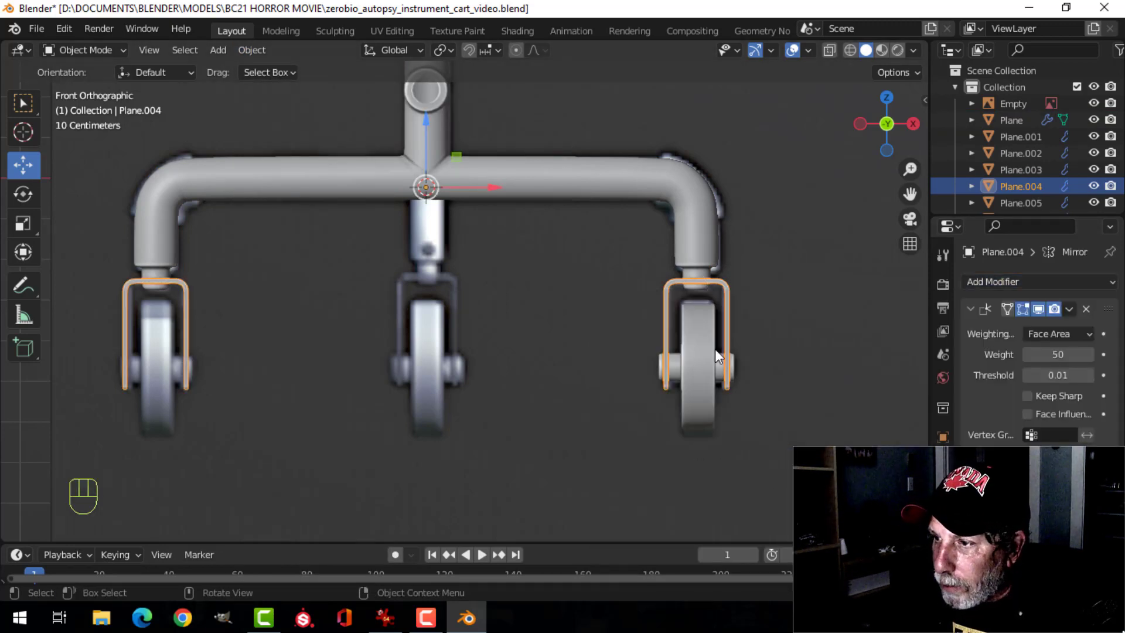
# Step: Set the wheel's origin to the 3D cursor and mirror the wheel to the opposite leg with a Mirror modifier
pyautogui.click(702, 336)
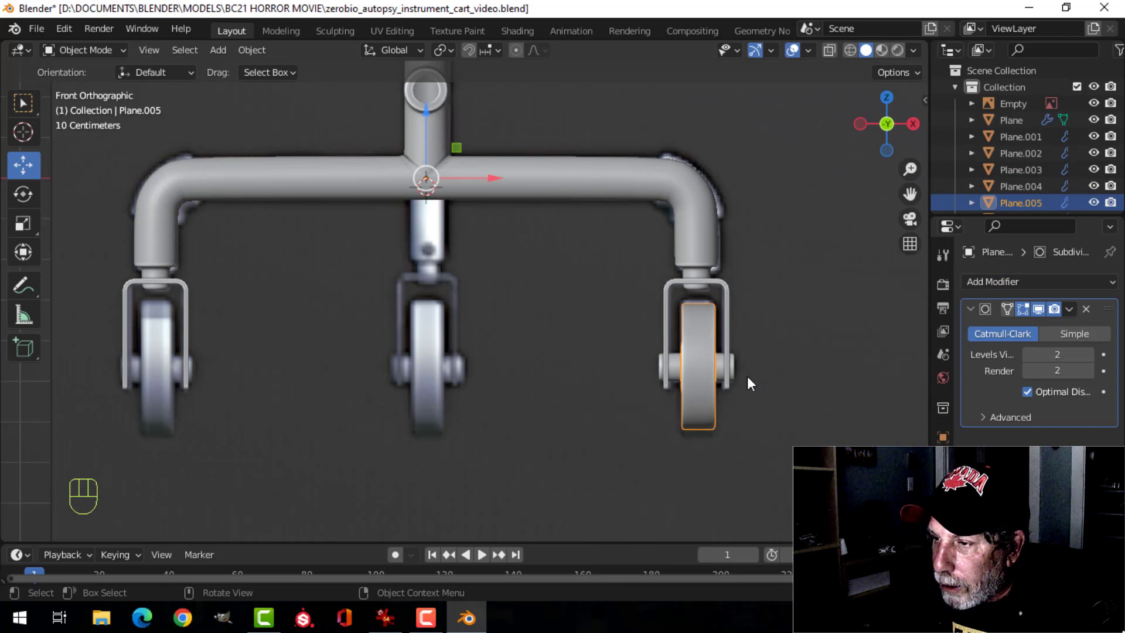
pyautogui.click(251, 50)
pyautogui.moveTo(255, 83)
pyautogui.click(467, 128)
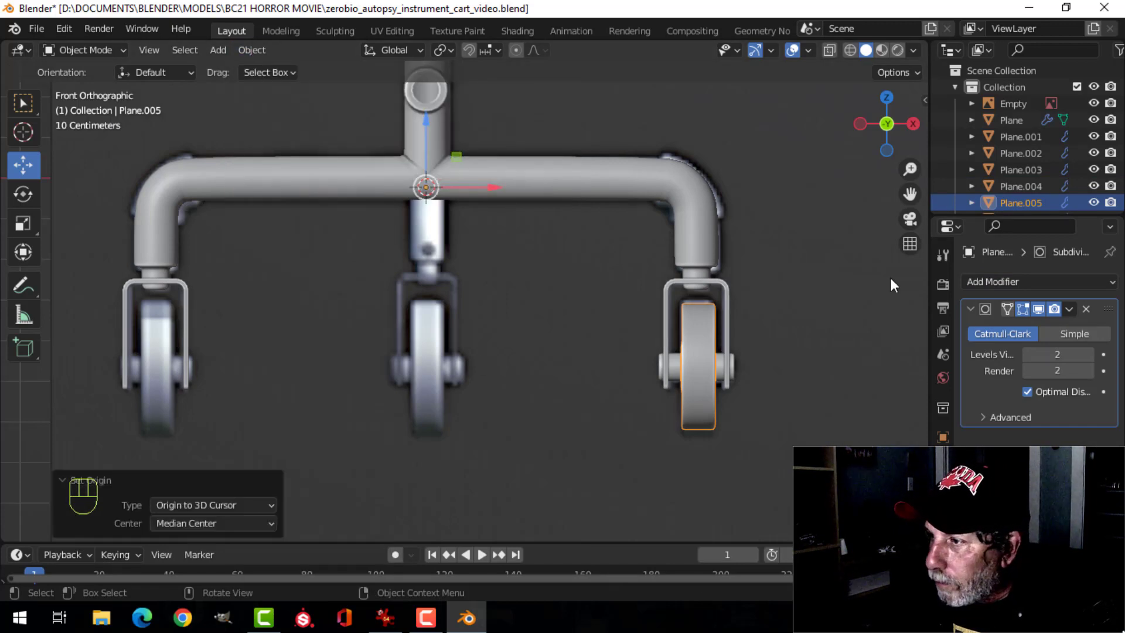
pyautogui.click(1002, 284)
pyautogui.click(782, 473)
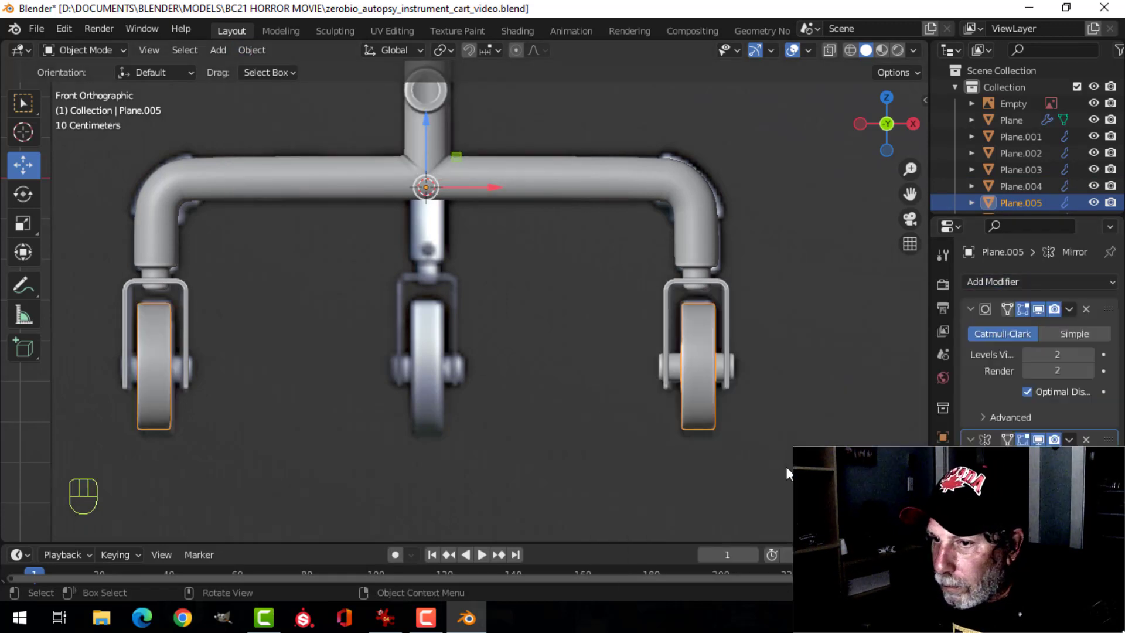
pyautogui.click(751, 375)
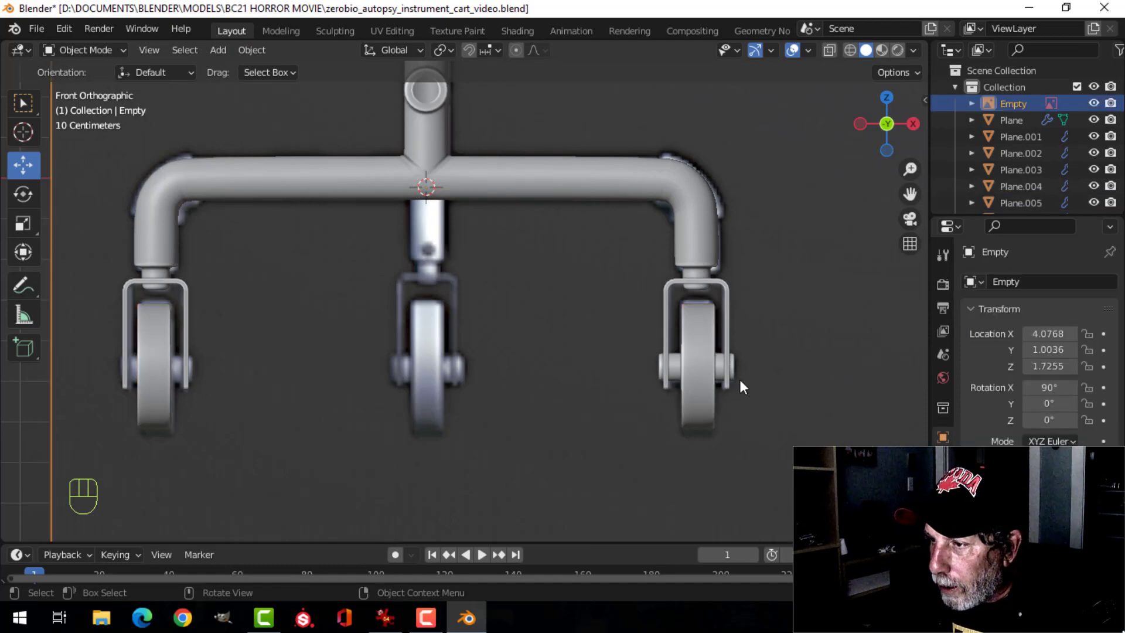
# Step: Set the wheel axle's origin to the 3D cursor and mirror the axle to the opposite leg with a Mirror modifier
pyautogui.click(733, 366)
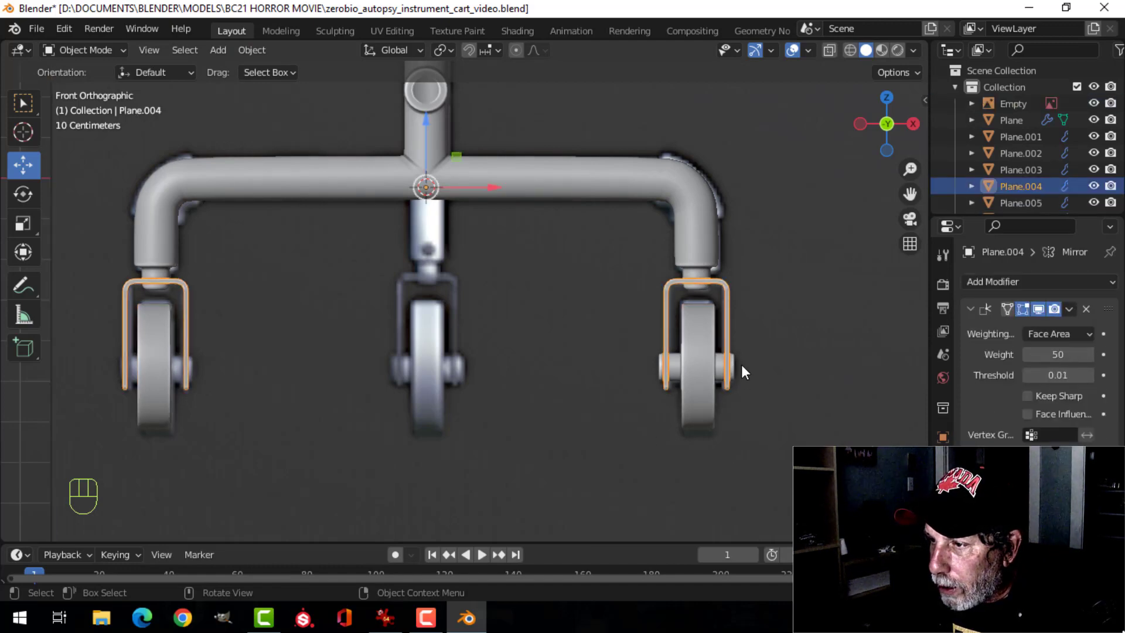
pyautogui.click(741, 372)
pyautogui.moveTo(793, 382); pyautogui.dragTo(732, 389, button='middle')
pyautogui.click(686, 403)
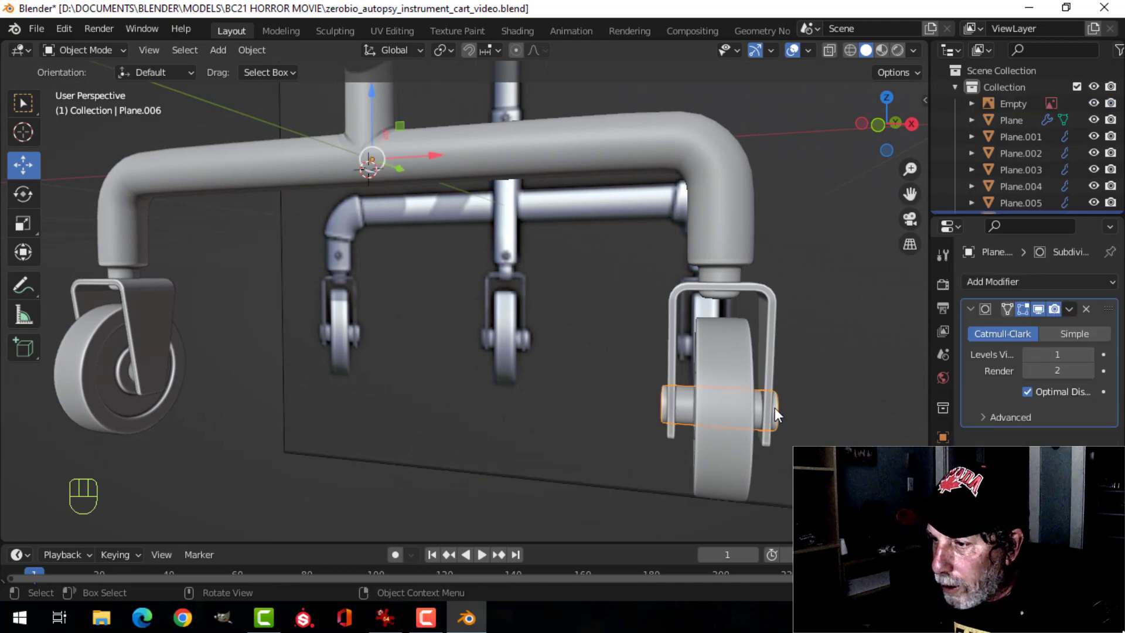
pyautogui.press('KP_1')
pyautogui.click(252, 51)
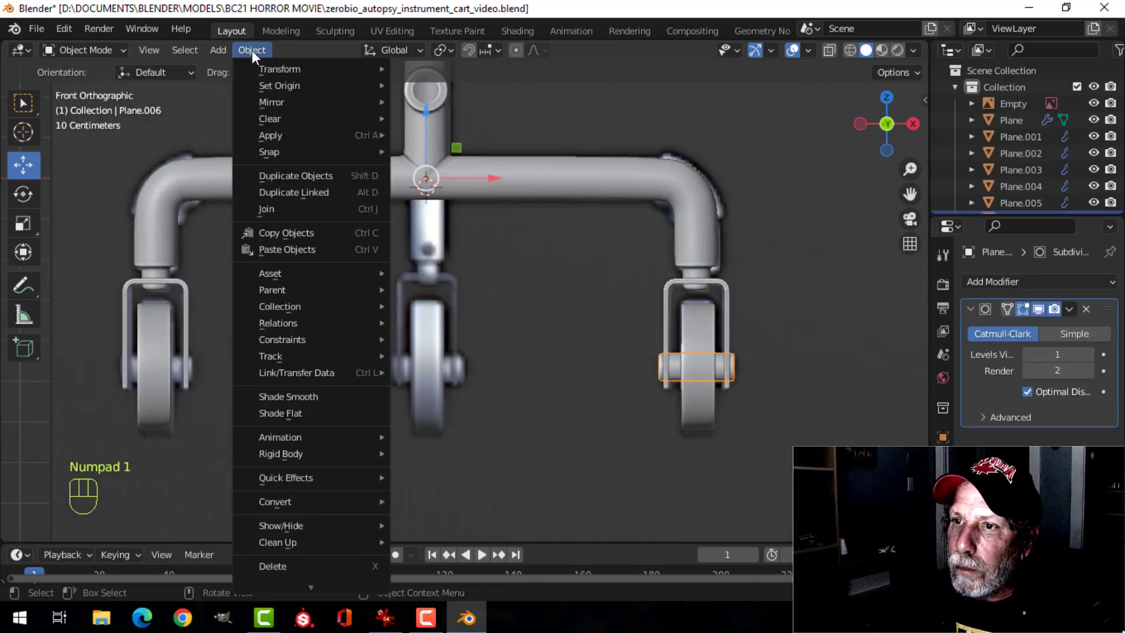
pyautogui.moveTo(276, 77)
pyautogui.click(469, 122)
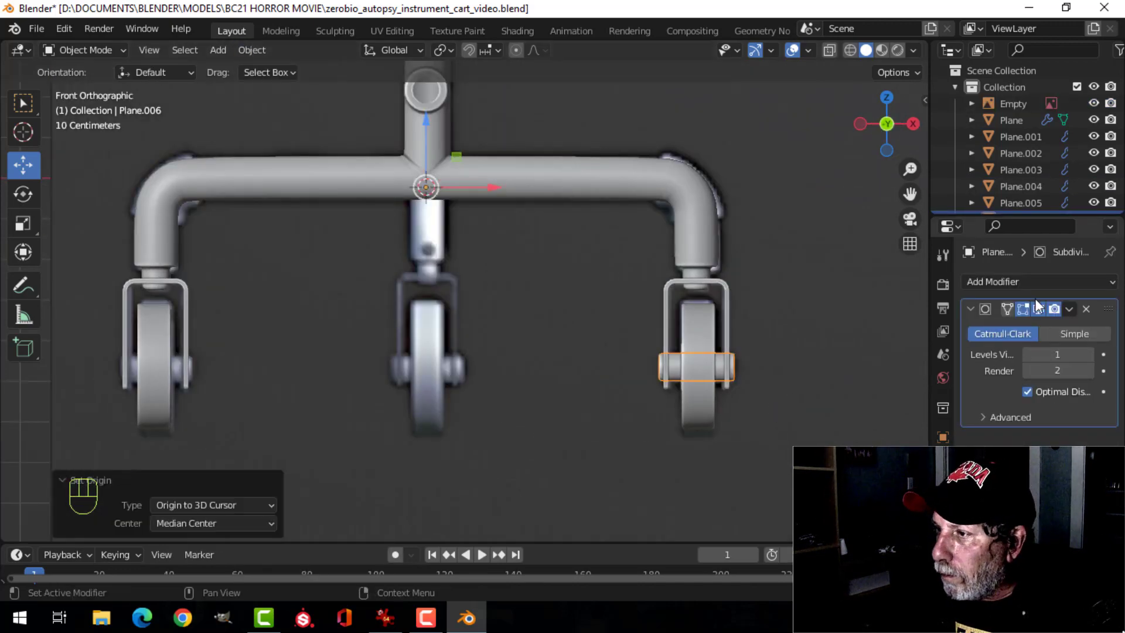
pyautogui.click(992, 282)
pyautogui.click(772, 474)
pyautogui.scroll(-2, 761, 429)
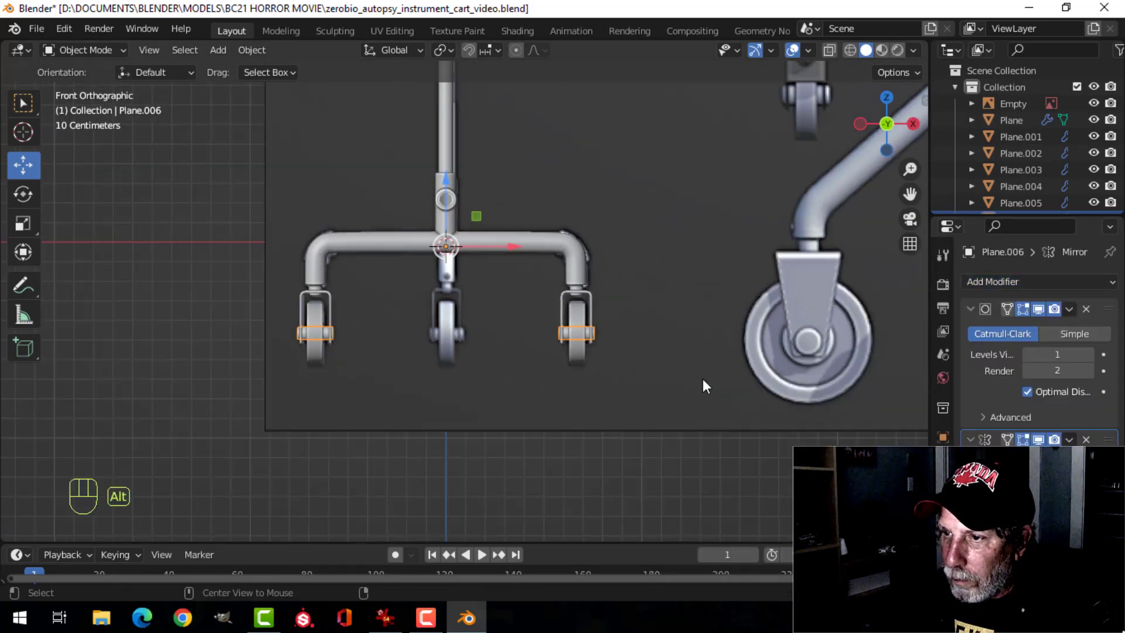
# Step: Clear the selection and save the Blender file with the mirrored axle
pyautogui.hotkey('alt', 'a')
pyautogui.moveTo(702, 379); pyautogui.dragTo(593, 340, button='middle')
pyautogui.hotkey('ctrl', 's')
pyautogui.scroll(5, 645, 347)
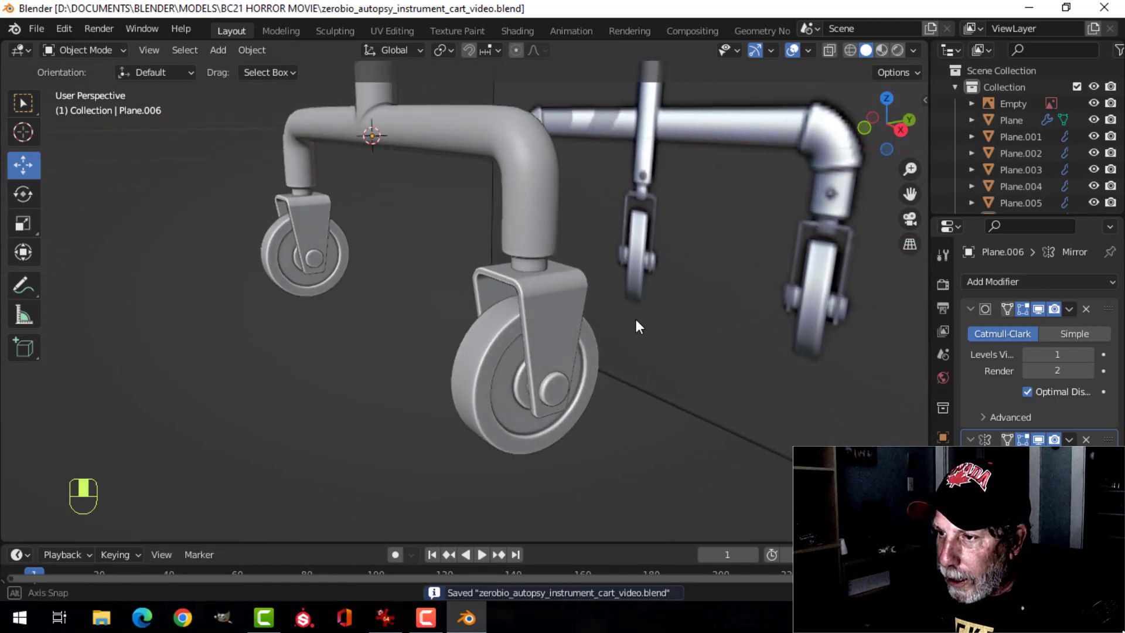
# Step: Duplicate the caster bracket, wheel and axle together and move the copies about 0.49 m along negative Y
pyautogui.click(537, 275)
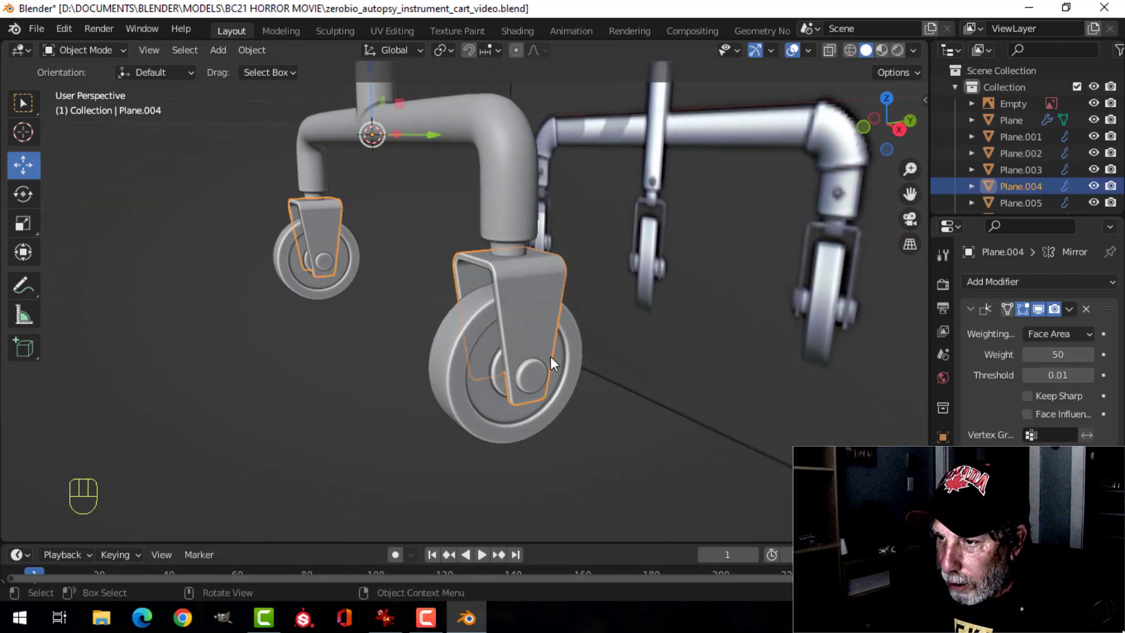
pyautogui.keyDown('shift'); pyautogui.click(545, 366); pyautogui.keyUp('shift')
pyautogui.scroll(-4, 507, 367)
pyautogui.moveTo(507, 366); pyautogui.dragTo(603, 337, button='middle')
pyautogui.scroll(2, 578, 373)
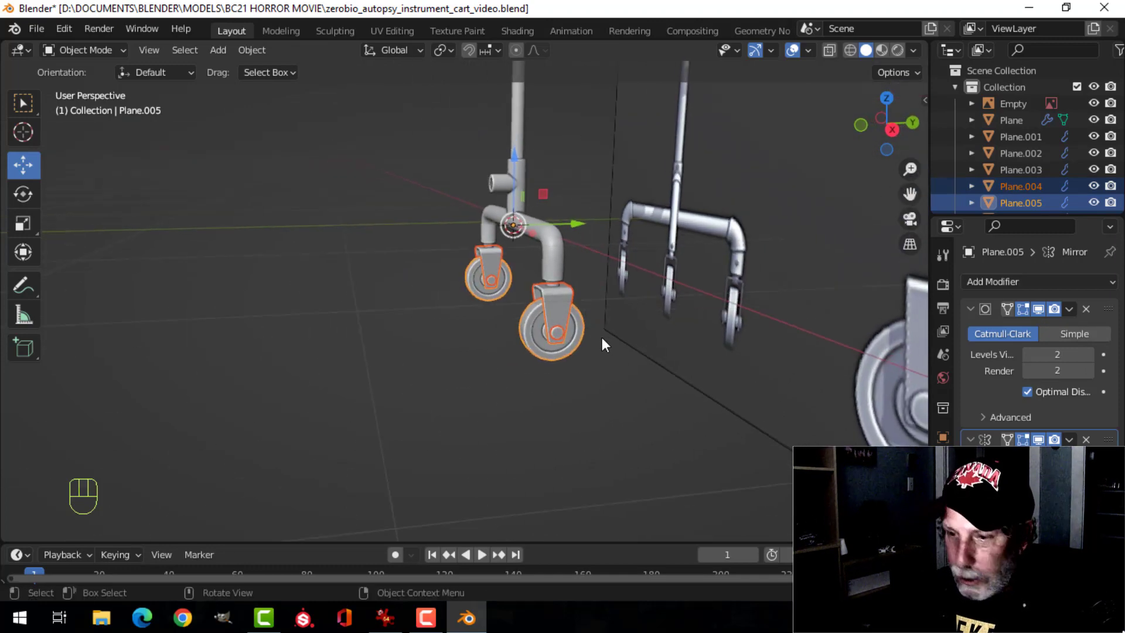
pyautogui.hotkey('shift', 'd')
pyautogui.rightClick(608, 337)
pyautogui.moveTo(580, 225); pyautogui.dragTo(498, 226)
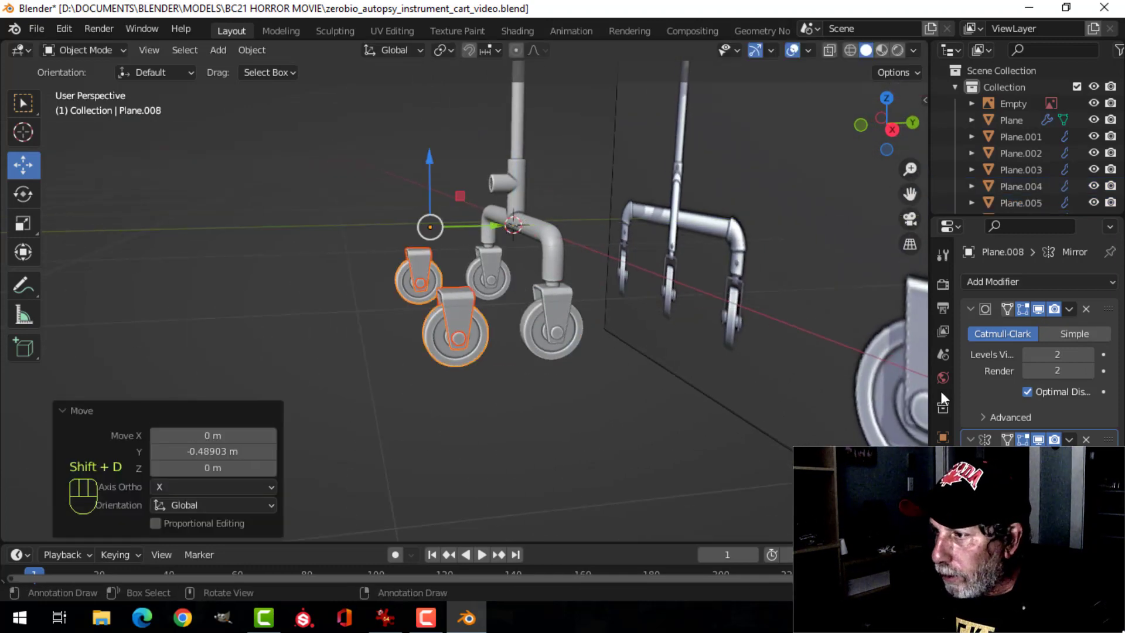
# Step: Remove the Mirror modifiers from the duplicated bracket, axle and wheel, leaving a single front caster
pyautogui.click(464, 305)
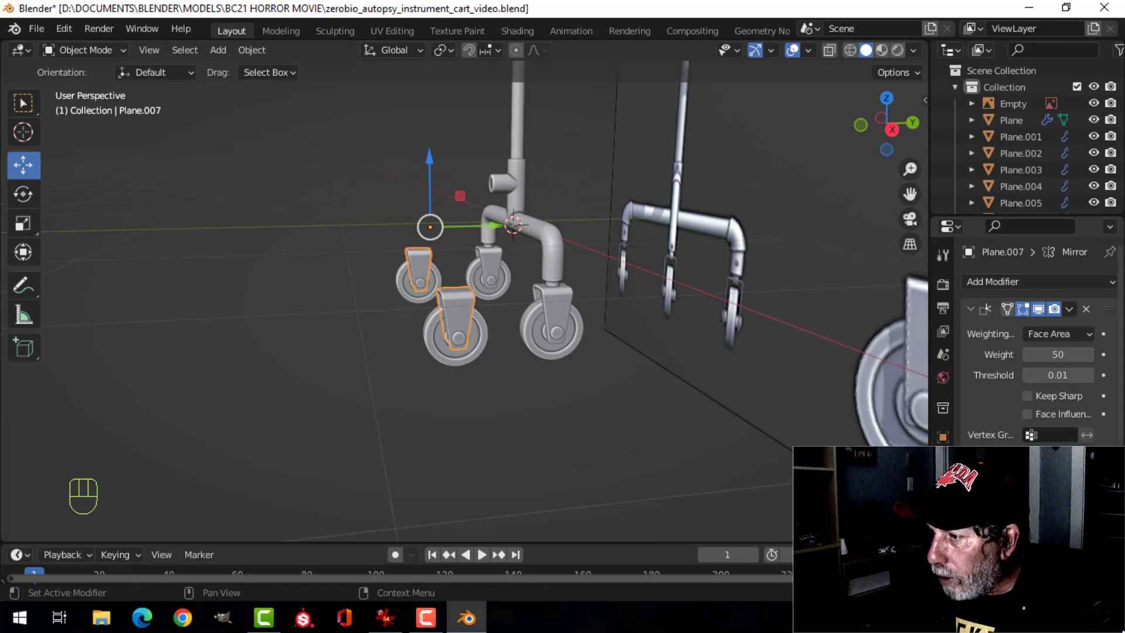
pyautogui.click(996, 460)
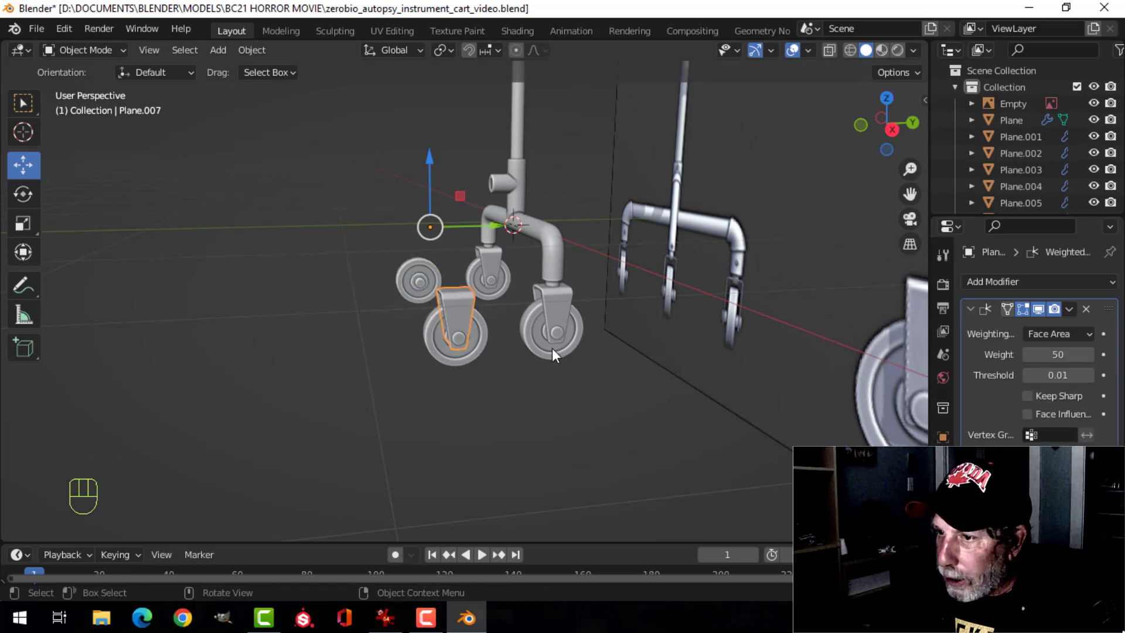
pyautogui.click(459, 338)
pyautogui.click(1086, 440)
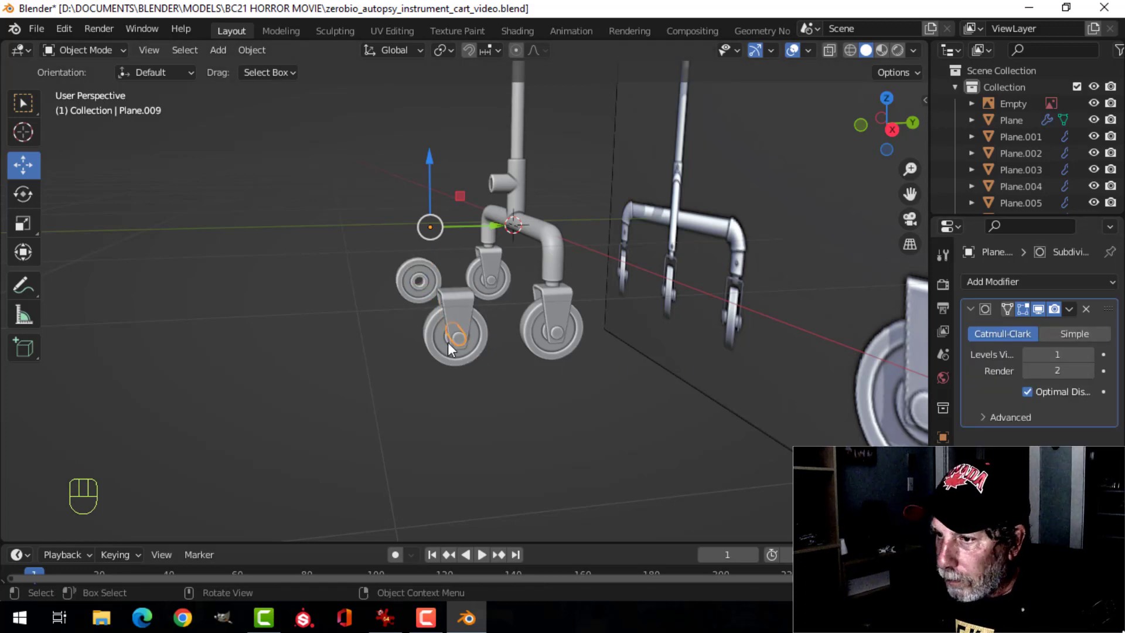
pyautogui.click(482, 339)
pyautogui.click(1085, 439)
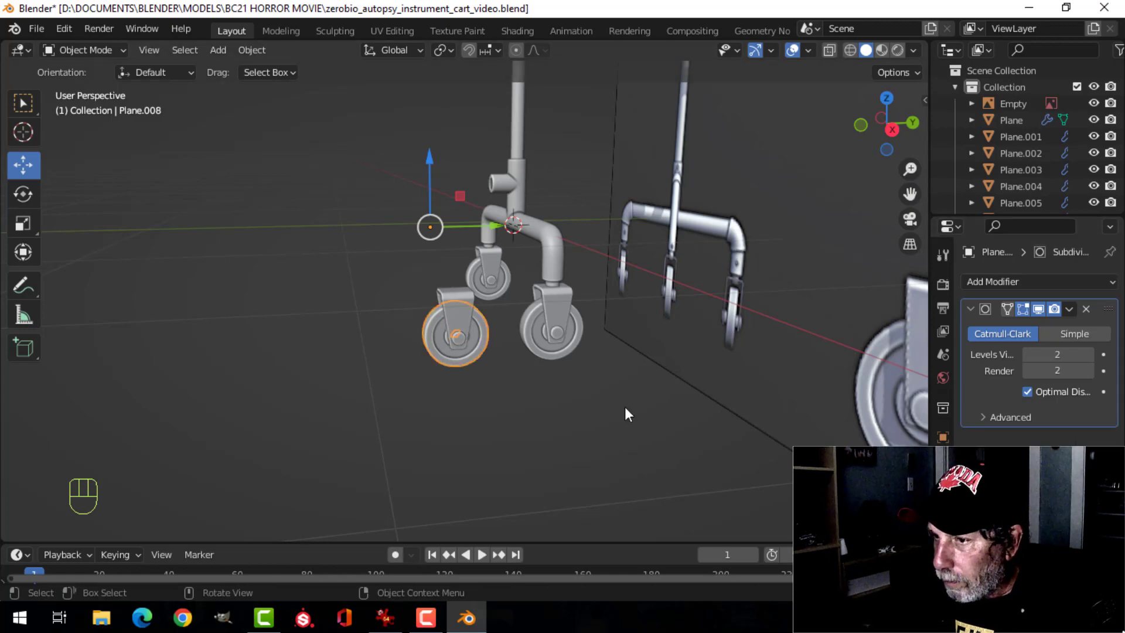
# Step: Select all three parts of the duplicated caster and move them about 0.66 m along negative X to the cart's centre line
pyautogui.moveTo(625, 414); pyautogui.dragTo(558, 371, button='middle')
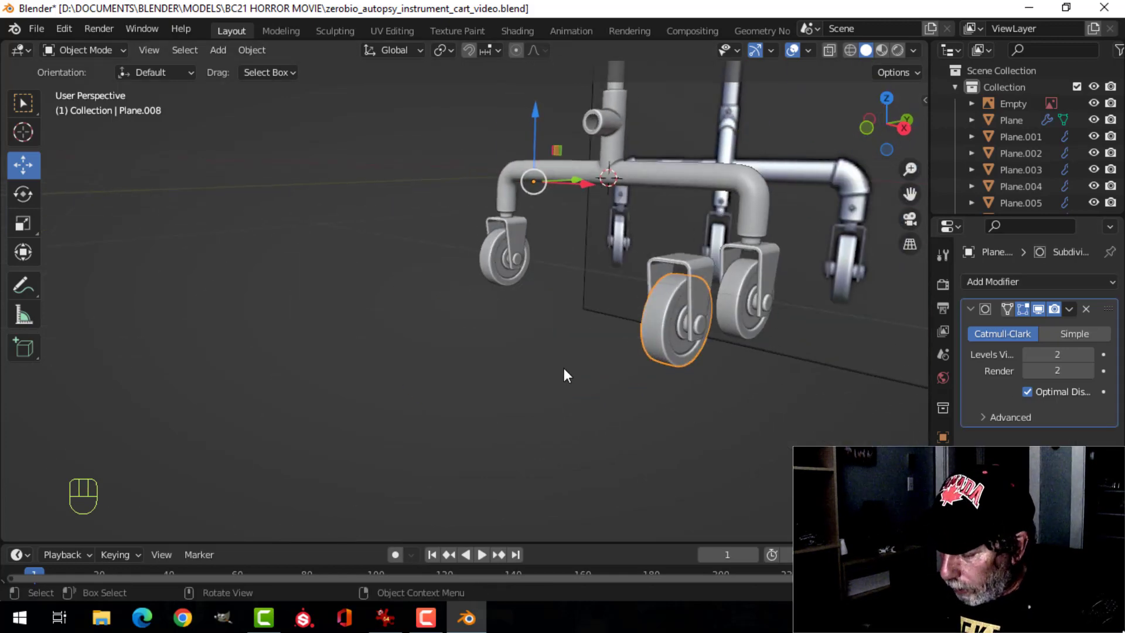
pyautogui.press('KP_1')
pyautogui.moveTo(507, 392); pyautogui.dragTo(557, 345, button='middle')
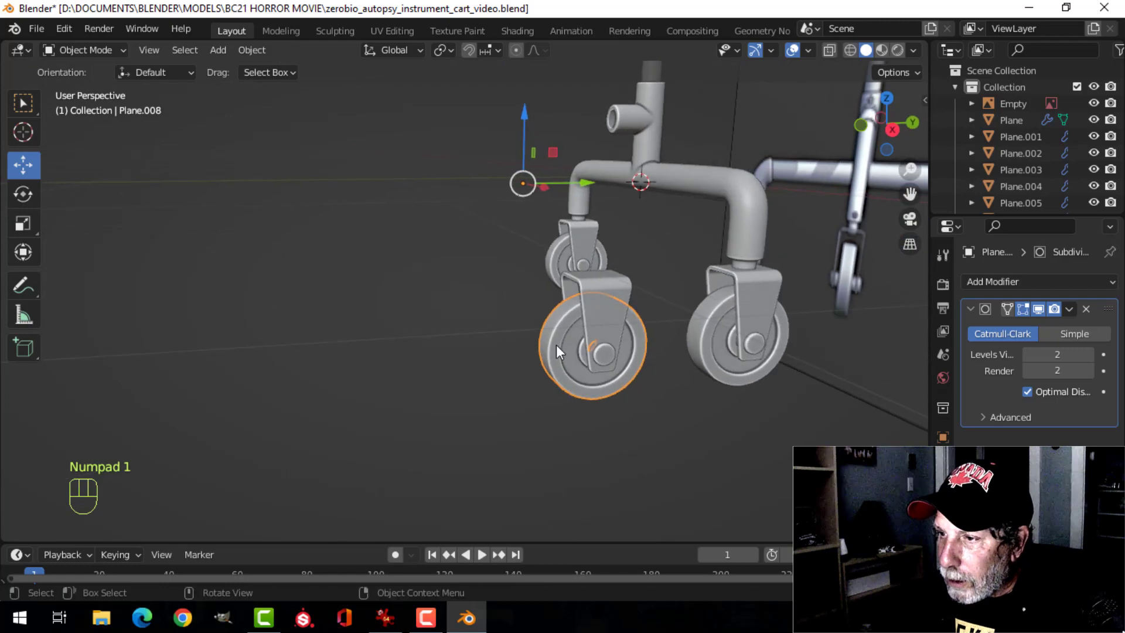
pyautogui.keyDown('shift'); pyautogui.click(590, 311); pyautogui.keyUp('shift')
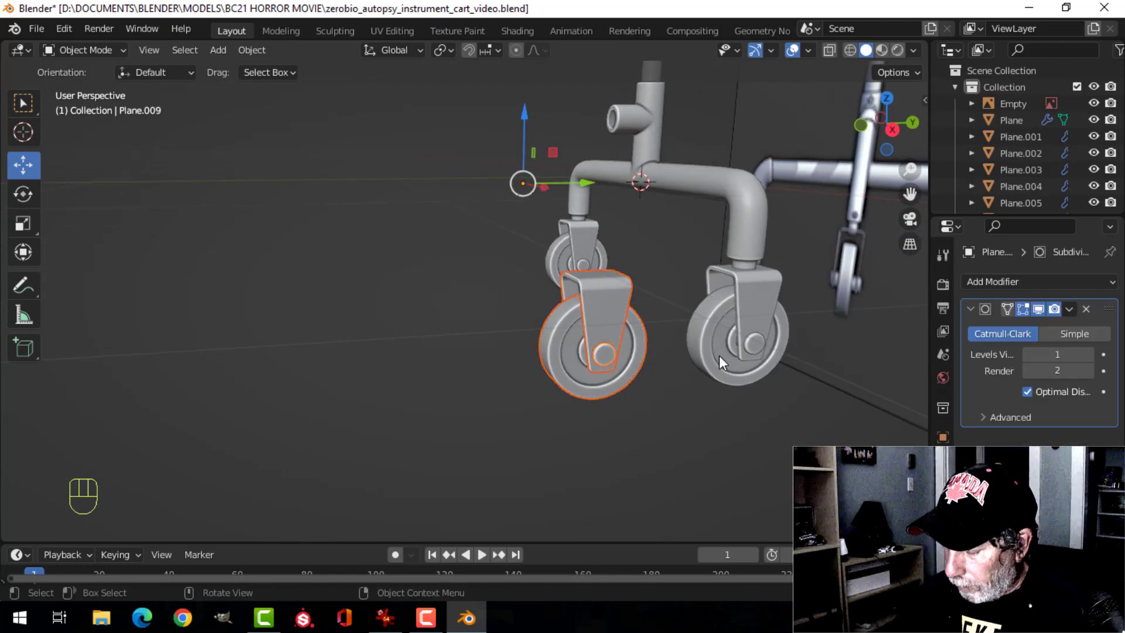
pyautogui.press('KP_1')
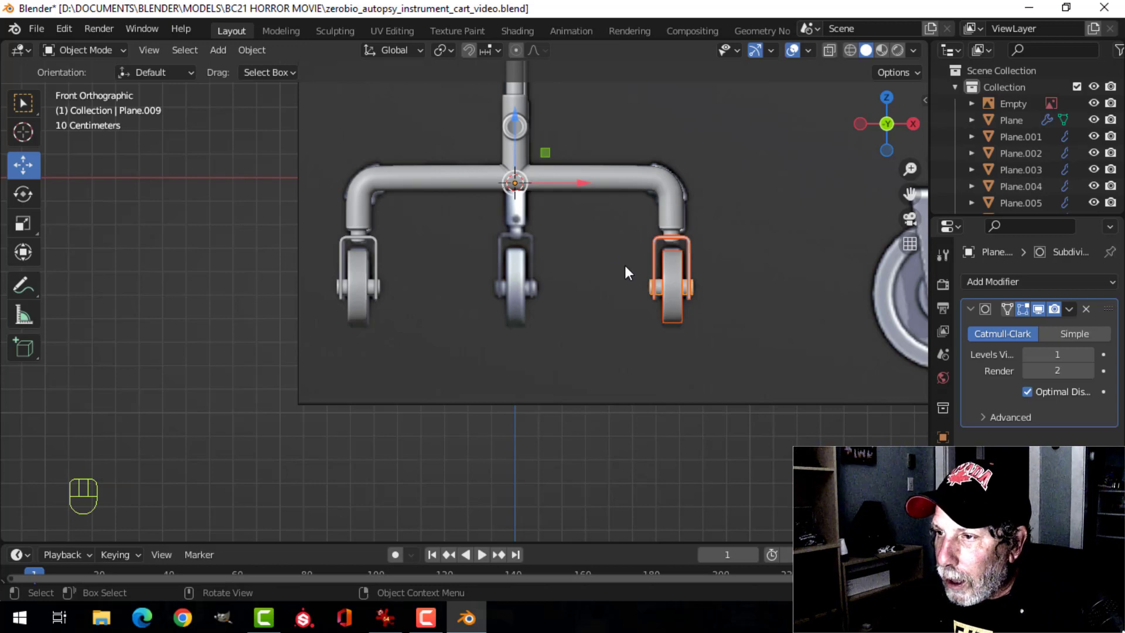
pyautogui.moveTo(588, 183); pyautogui.dragTo(430, 203)
pyautogui.moveTo(430, 203); pyautogui.dragTo(632, 287, button='middle')
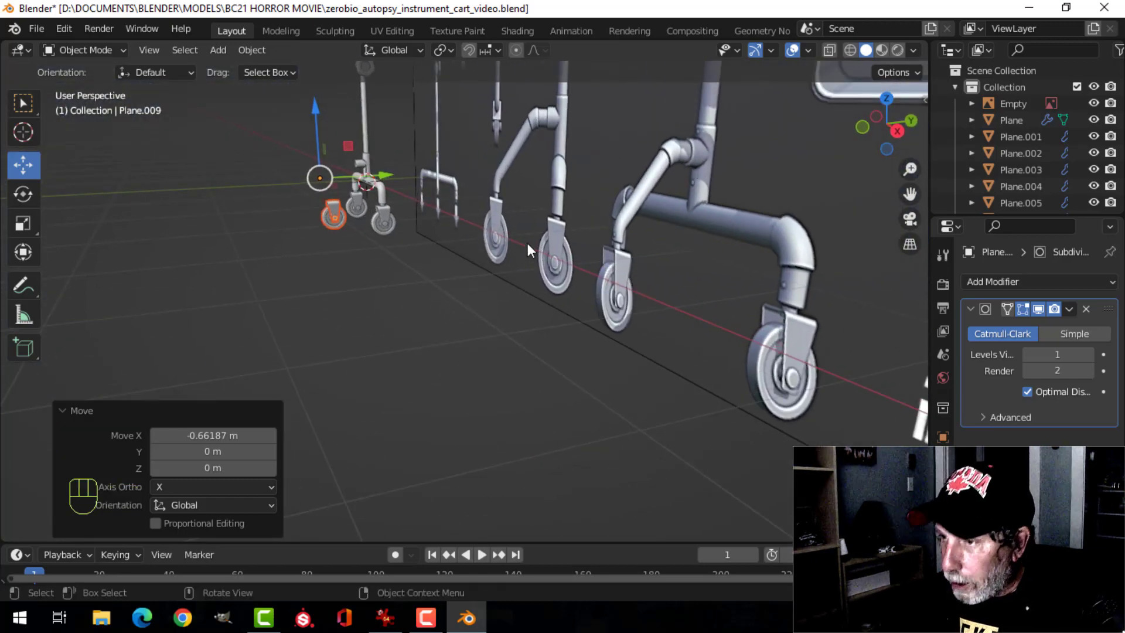
# Step: Move the centred caster farther forward along negative Y in the right view, away from the frame, and deselect it
pyautogui.press('KP_1')
pyautogui.keyDown('shift'); pyautogui.moveTo(518, 242); pyautogui.dragTo(423, 346, button='middle'); pyautogui.keyUp('shift')
pyautogui.scroll(1, 442, 314)
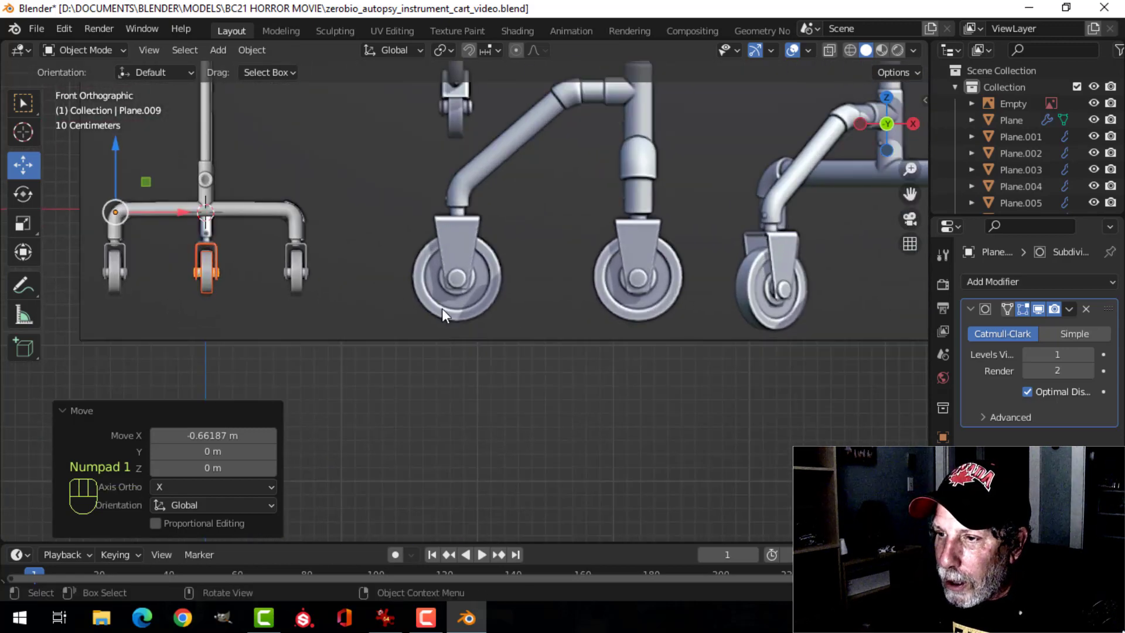
pyautogui.moveTo(465, 284); pyautogui.dragTo(377, 300, button='middle')
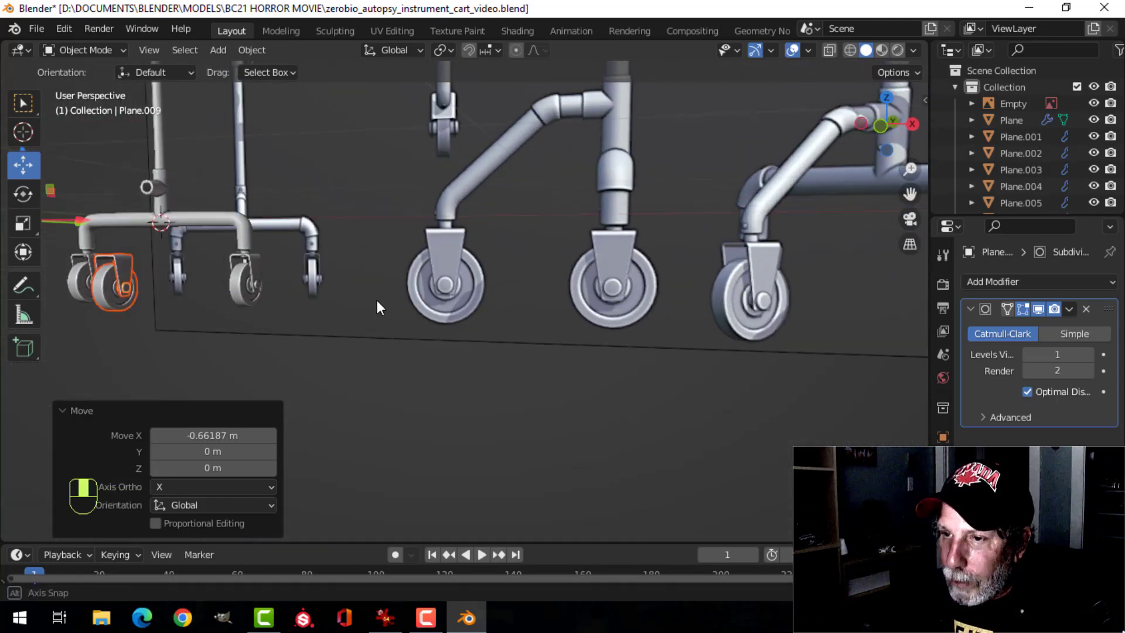
pyautogui.press('KP_3')
pyautogui.keyDown('shift'); pyautogui.moveTo(311, 283); pyautogui.dragTo(466, 328, button='middle'); pyautogui.keyUp('shift')
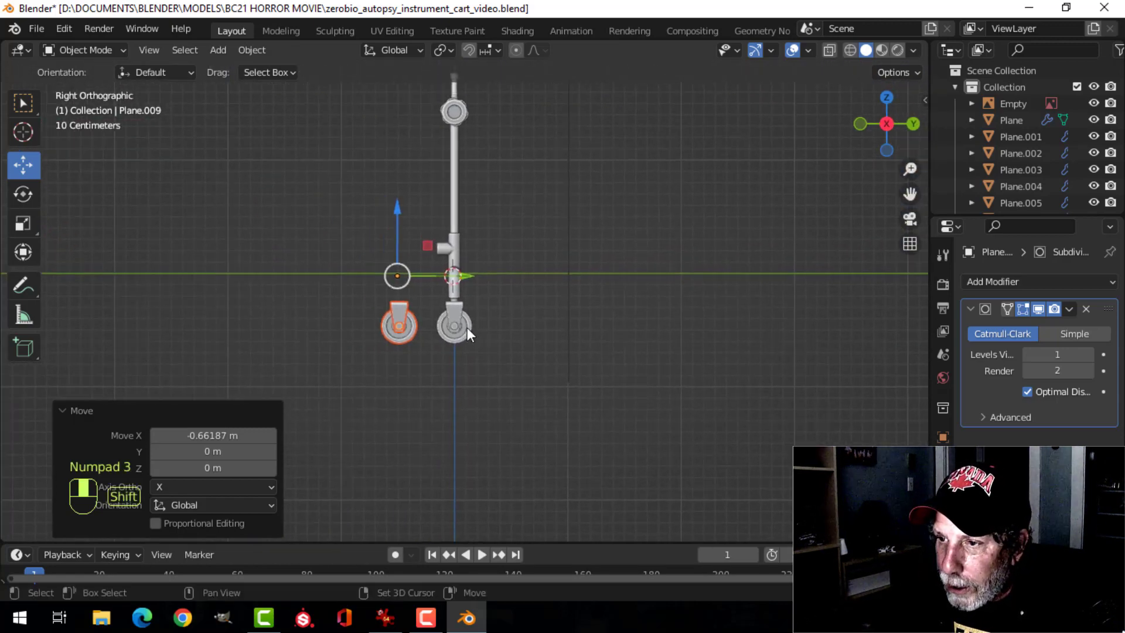
pyautogui.scroll(3, 446, 279)
pyautogui.moveTo(419, 259); pyautogui.dragTo(380, 256)
pyautogui.keyDown('shift'); pyautogui.moveTo(396, 283); pyautogui.dragTo(486, 317, button='middle'); pyautogui.keyUp('shift')
pyautogui.hotkey('alt', 'a')
# Step: Snap the 3D cursor to the centre of the edge loop at the open end of the frame's short stub pipe
pyautogui.moveTo(395, 276); pyautogui.dragTo(514, 353, button='middle')
pyautogui.scroll(3, 487, 314)
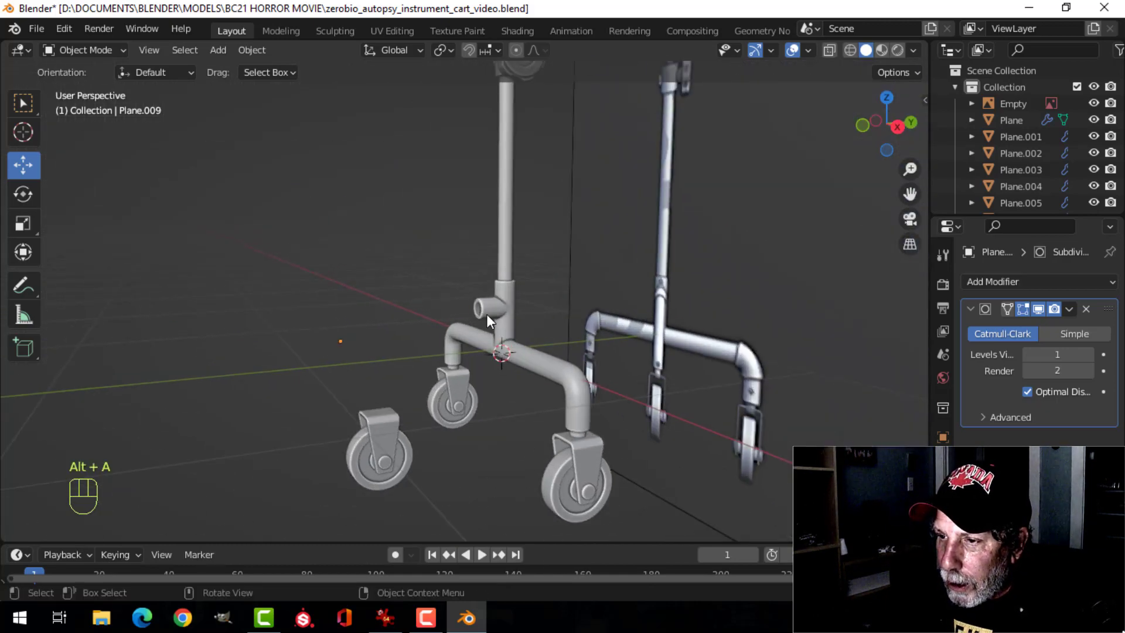
pyautogui.click(514, 344)
pyautogui.press('Tab')
pyautogui.scroll(3, 504, 352)
pyautogui.hotkey('alt', 'a')
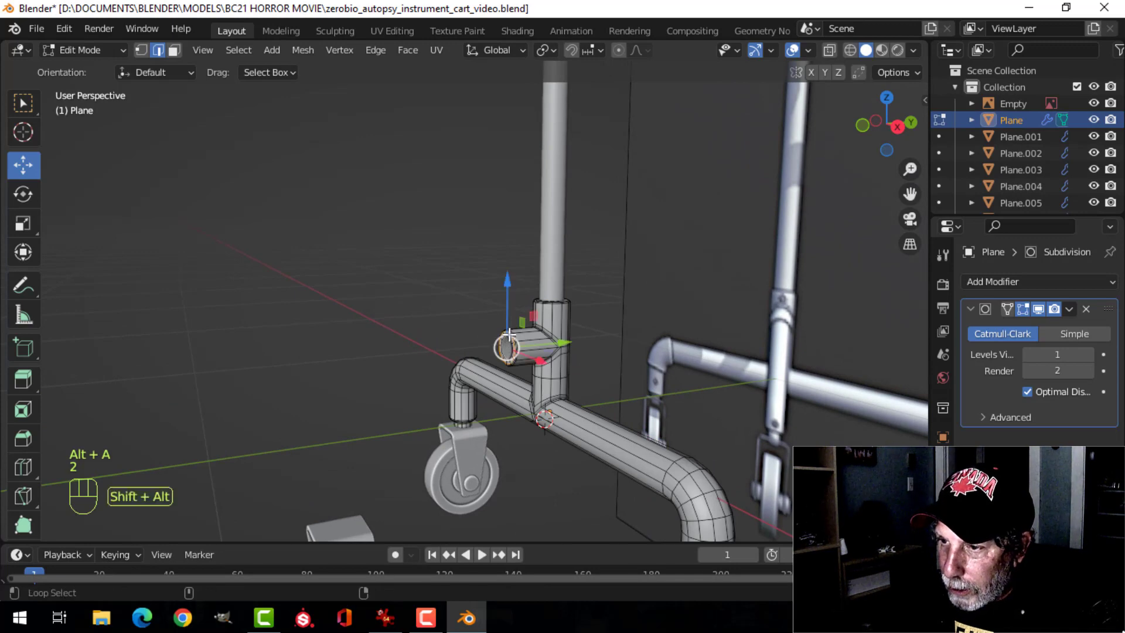
pyautogui.press('KP_Decimal')
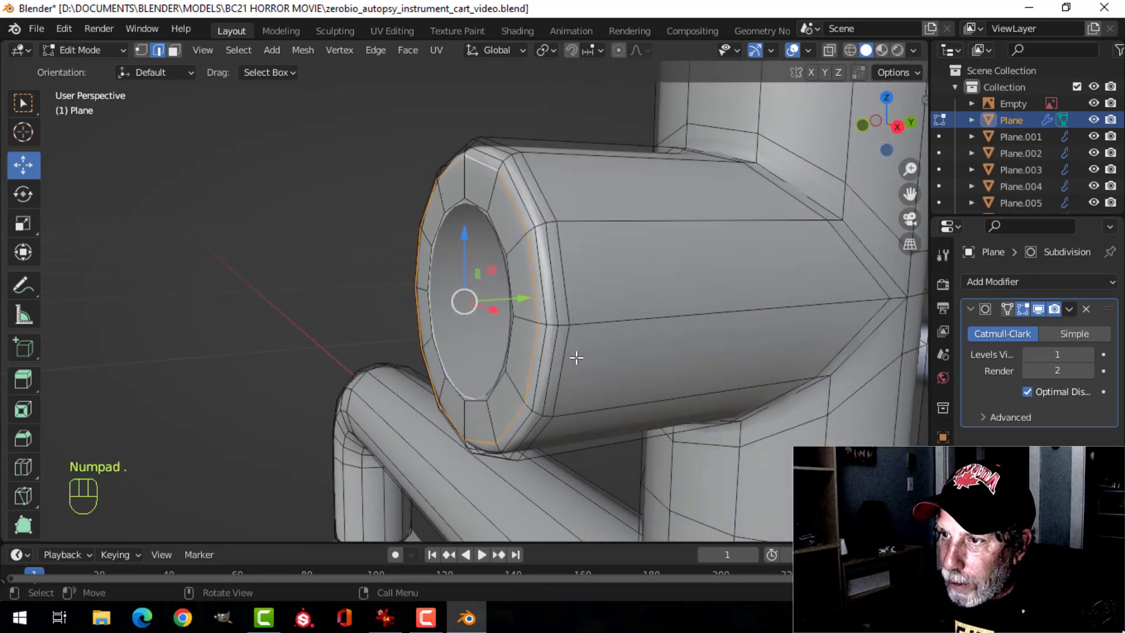
pyautogui.hotkey('shift', 's')
pyautogui.click(573, 457)
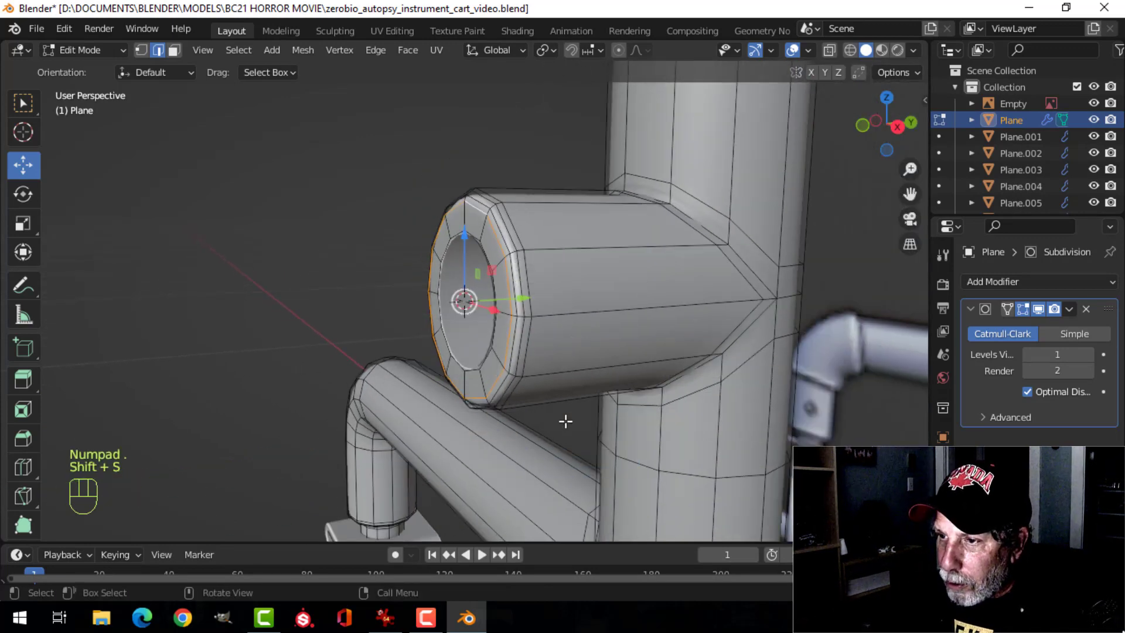
pyautogui.press('Tab')
pyautogui.scroll(-2, 466, 291)
pyautogui.hotkey('alt', 'a')
# Step: Add a 2 m plane at the 3D cursor on the stub pipe's end and open its mesh for editing
pyautogui.moveTo(524, 346); pyautogui.dragTo(507, 363, button='middle')
pyautogui.scroll(-5, 508, 389)
pyautogui.scroll(-3, 509, 389)
pyautogui.keyDown('shift'); pyautogui.moveTo(586, 343); pyautogui.dragTo(687, 346, button='middle'); pyautogui.keyUp('shift')
pyautogui.press('KP_3')
pyautogui.hotkey('shift', 'a')
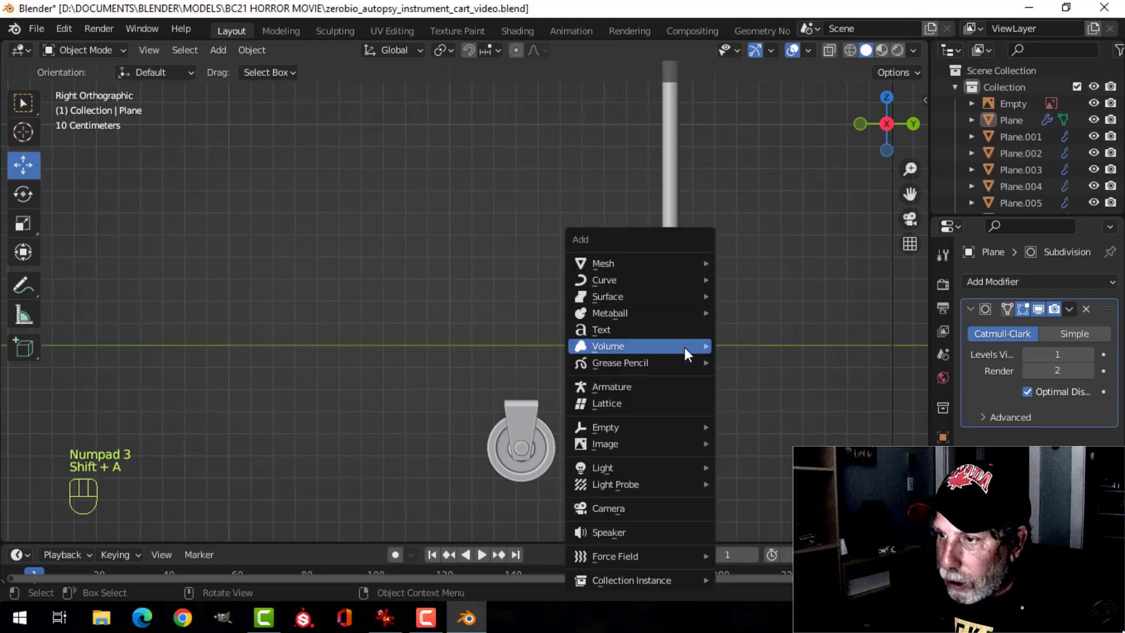
pyautogui.moveTo(631, 266)
pyautogui.click(733, 264)
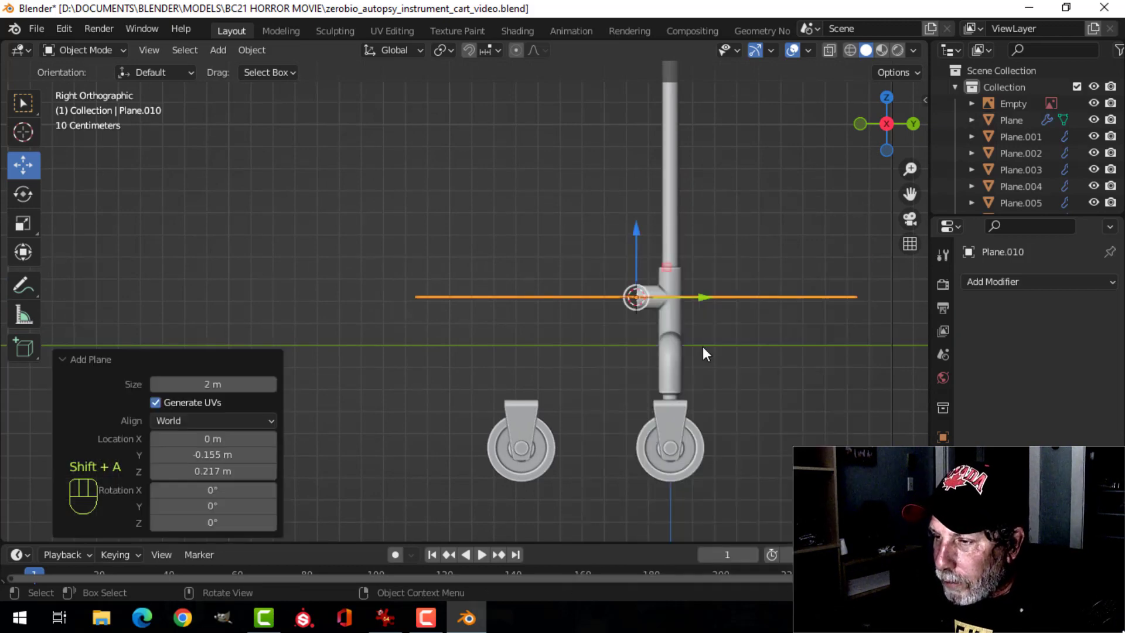
pyautogui.press('Tab')
# Step: Merge the plane's vertices at center in pairs, front and back, reducing it to a single edge along Y
pyautogui.moveTo(690, 345); pyautogui.dragTo(776, 393, button='middle')
pyautogui.click(352, 251)
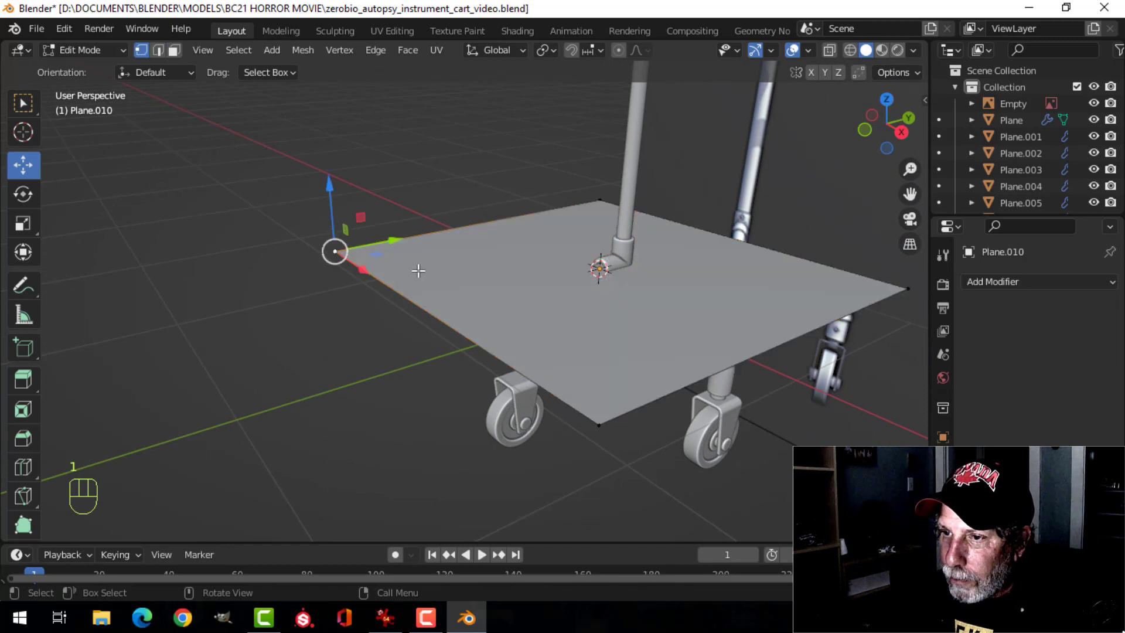
pyautogui.keyDown('shift'); pyautogui.click(624, 417); pyautogui.keyUp('shift')
pyautogui.press('m')
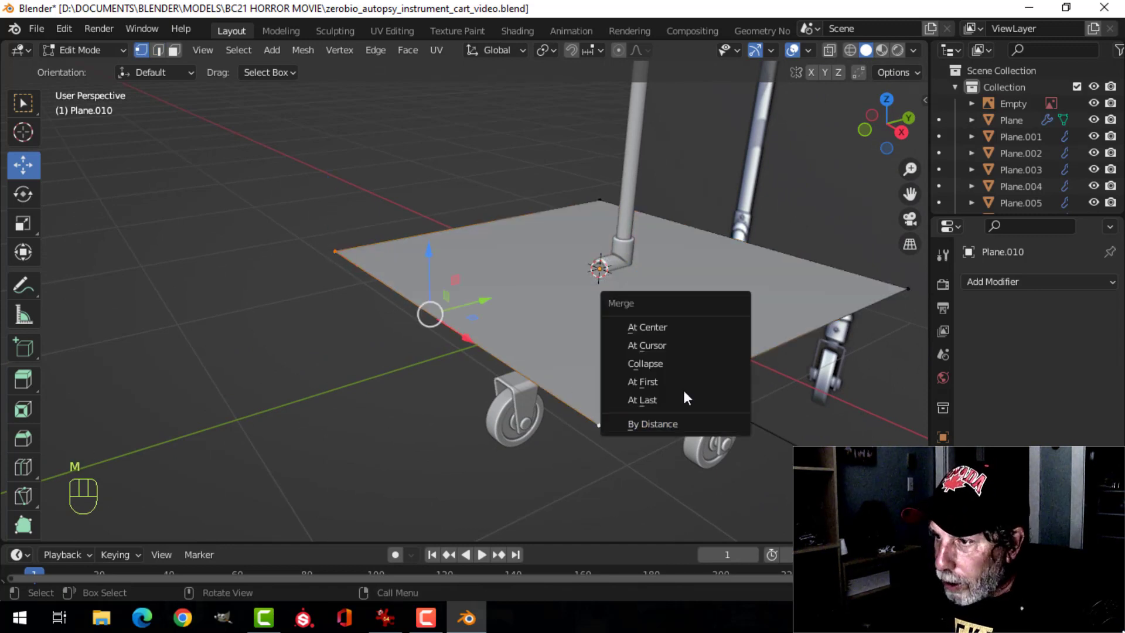
pyautogui.click(653, 322)
pyautogui.keyDown('shift'); pyautogui.click(907, 289); pyautogui.keyUp('shift')
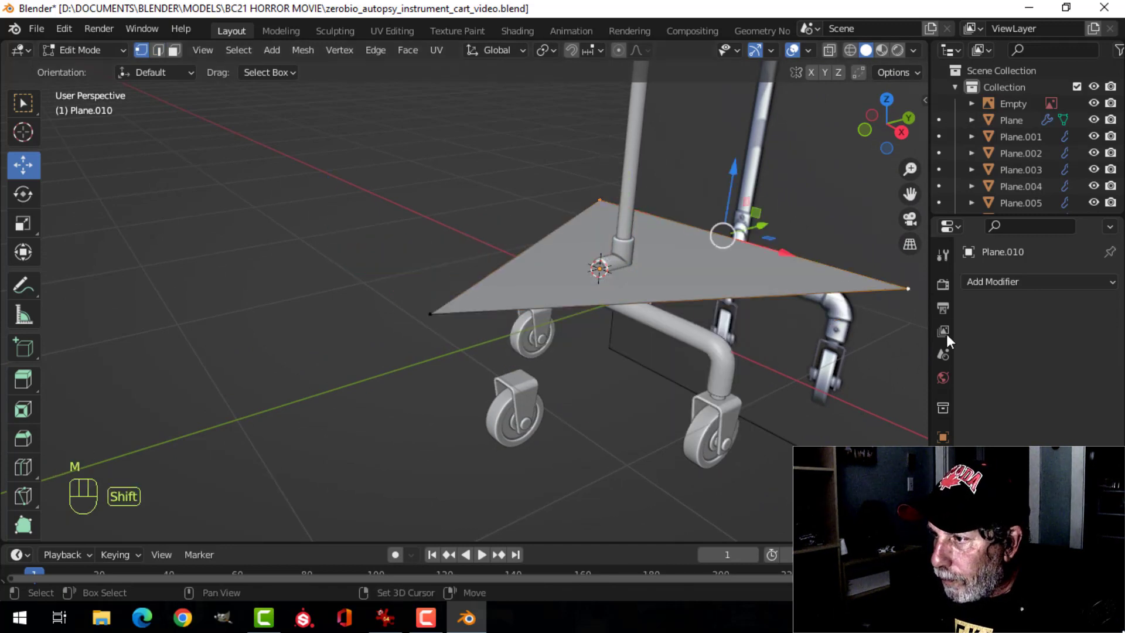
pyautogui.press('m')
pyautogui.press('a')
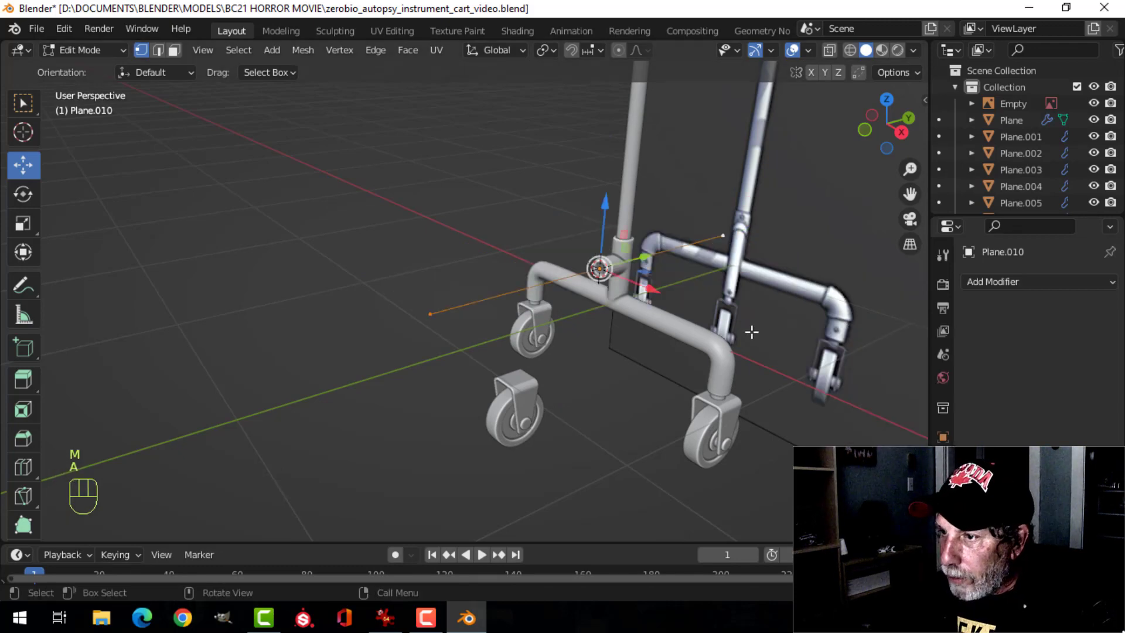
# Step: In the right view, move the edge about 0.97 m toward negative Y and its front vertex back about 1.84 m toward the stub pipe
pyautogui.press('KP_3')
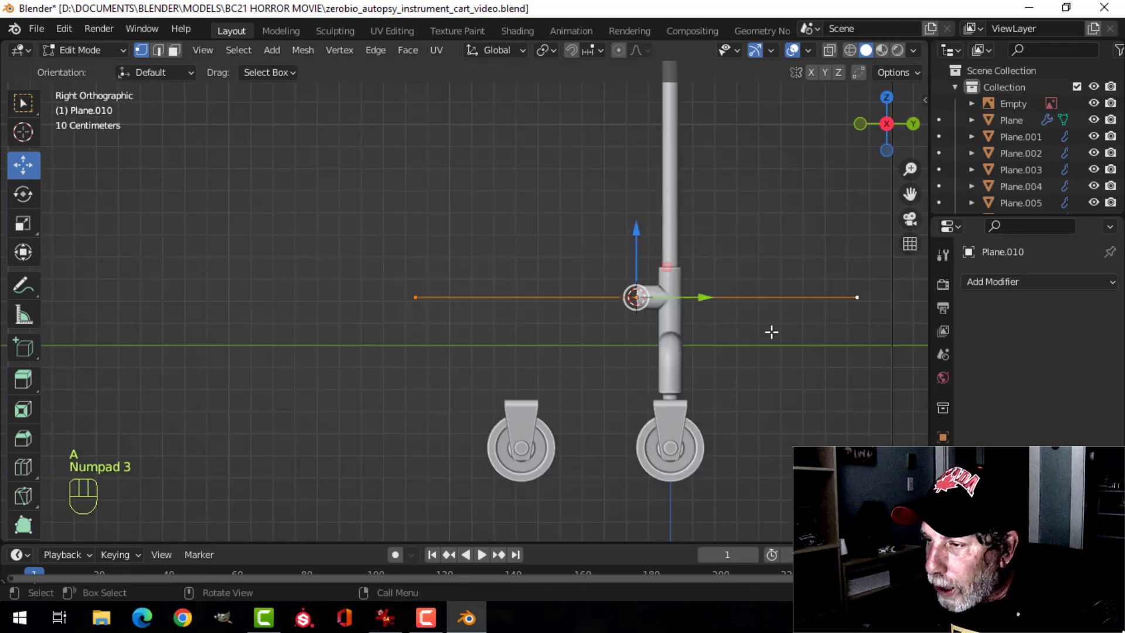
pyautogui.press('g')
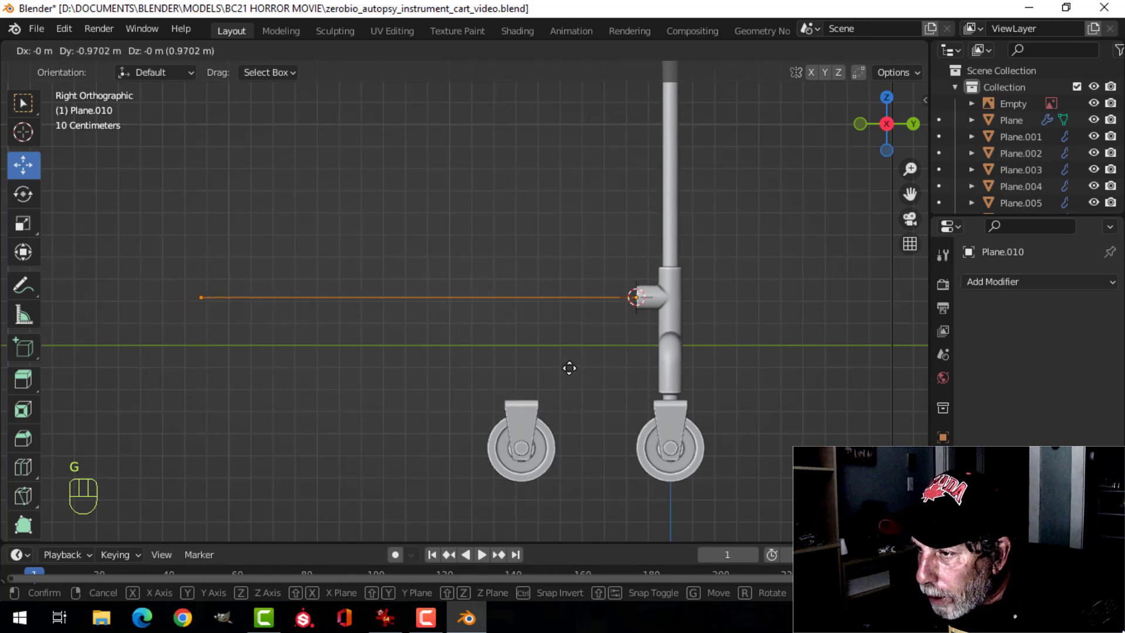
pyautogui.click(571, 366)
pyautogui.click(202, 291)
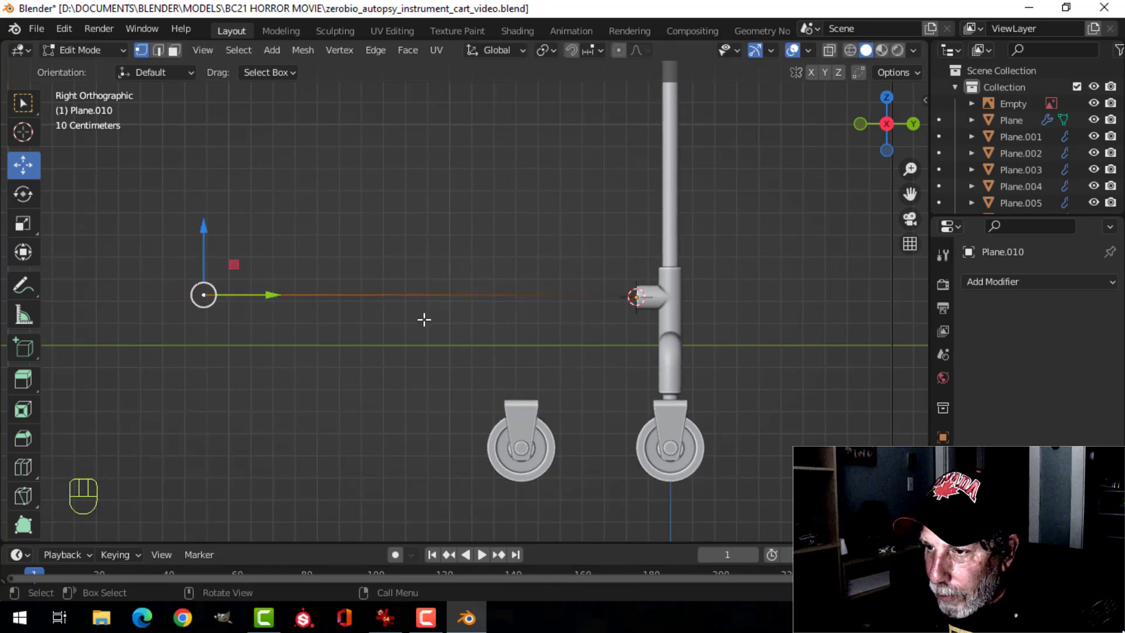
pyautogui.moveTo(270, 294); pyautogui.dragTo(499, 294)
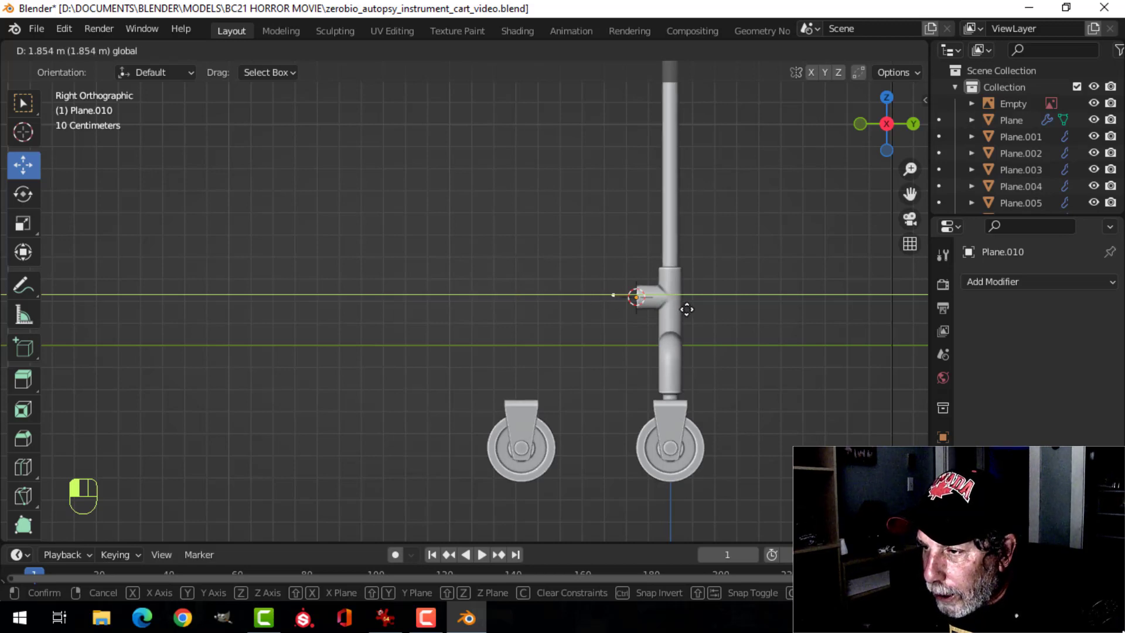
pyautogui.moveTo(682, 310); pyautogui.dragTo(682, 310)
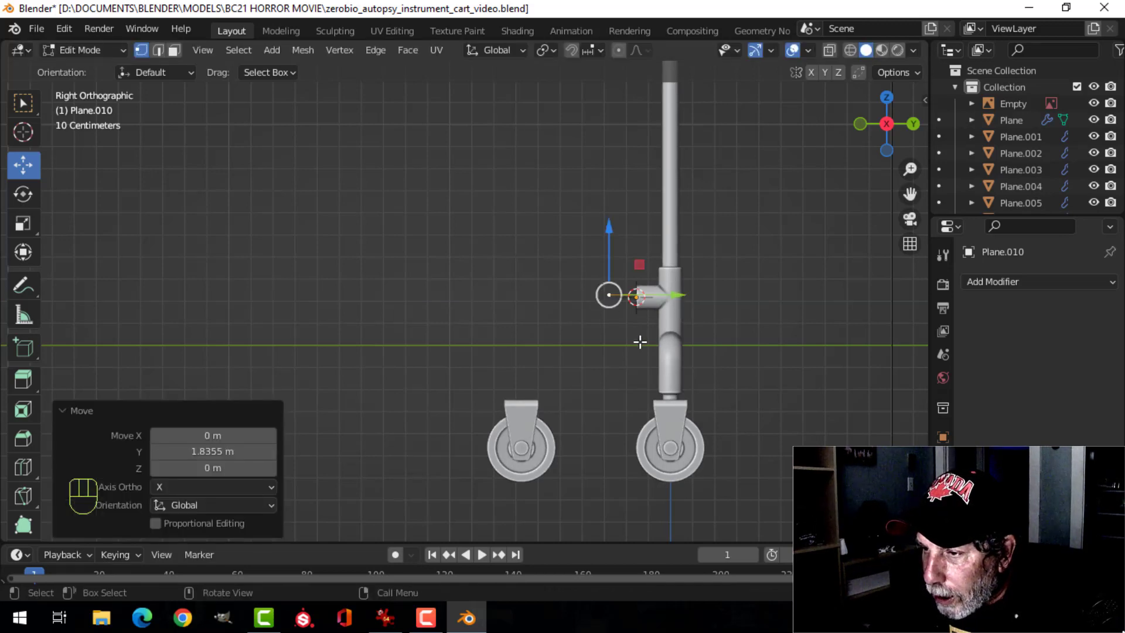
# Step: Extrude the front vertex diagonally down to just above the front caster's fork and again about 0.1 m straight down into it
pyautogui.press('e')
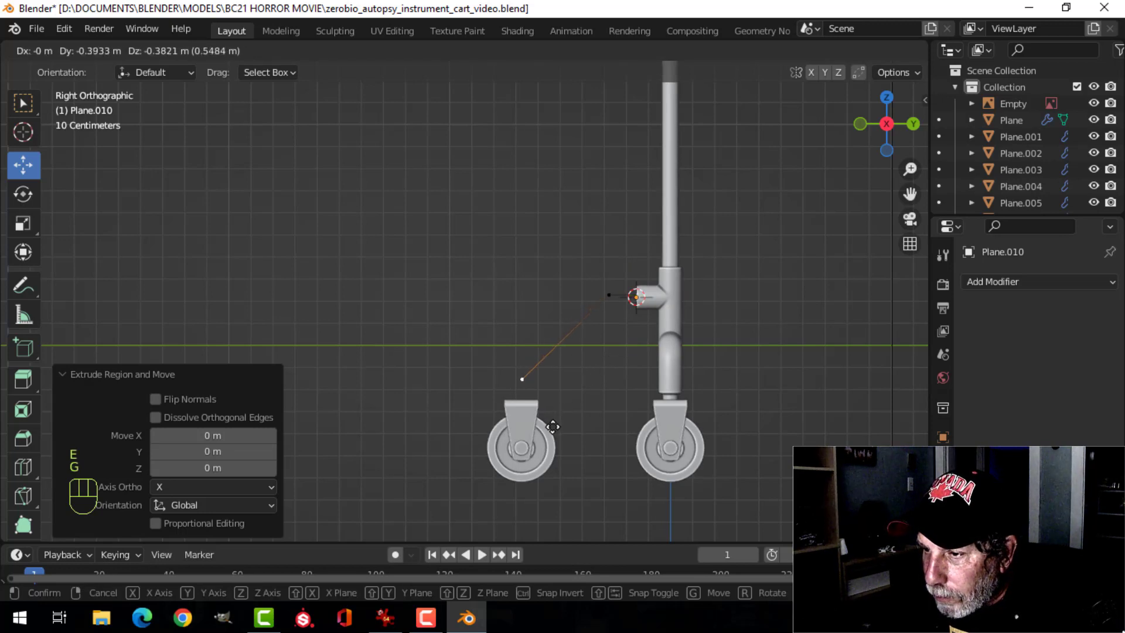
pyautogui.click(551, 434)
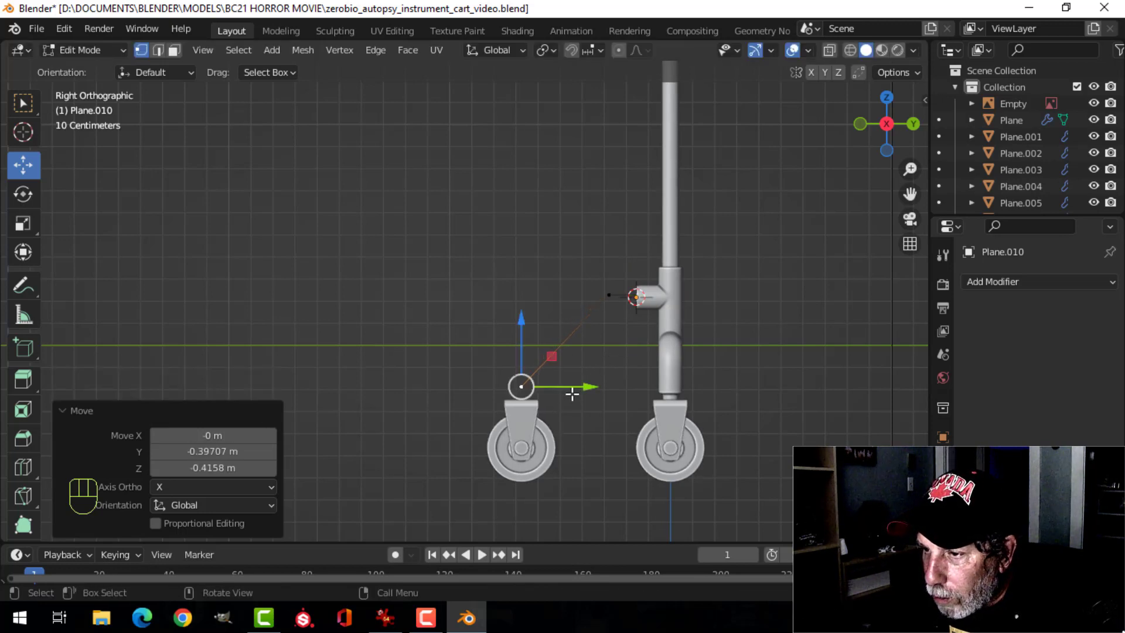
pyautogui.keyDown('shift'); pyautogui.moveTo(573, 392); pyautogui.dragTo(592, 341, button='middle'); pyautogui.keyUp('shift')
pyautogui.scroll(2, 592, 340)
pyautogui.press('e')
pyautogui.rightClick(591, 338)
pyautogui.moveTo(577, 273); pyautogui.dragTo(569, 297)
pyautogui.moveTo(569, 298); pyautogui.dragTo(594, 350, button='middle')
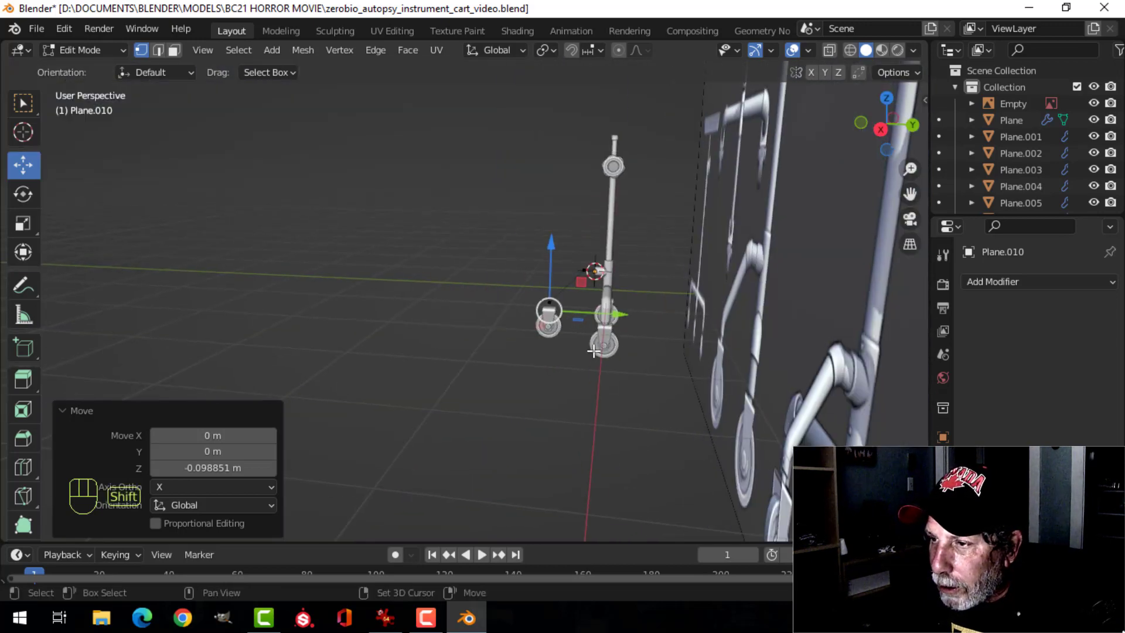
# Step: Bevel the path's two corner vertices with 3 segments and a width of about 0.039 m
pyautogui.scroll(3, 540, 299)
pyautogui.keyDown('shift'); pyautogui.moveTo(539, 299); pyautogui.dragTo(513, 296, button='middle'); pyautogui.keyUp('shift')
pyautogui.scroll(3, 487, 364)
pyautogui.hotkey('alt', 'a')
pyautogui.keyDown('shift'); pyautogui.click(367, 337); pyautogui.keyUp('shift')
pyautogui.moveTo(367, 337); pyautogui.dragTo(501, 291, button='middle')
pyautogui.scroll(3, 409, 361)
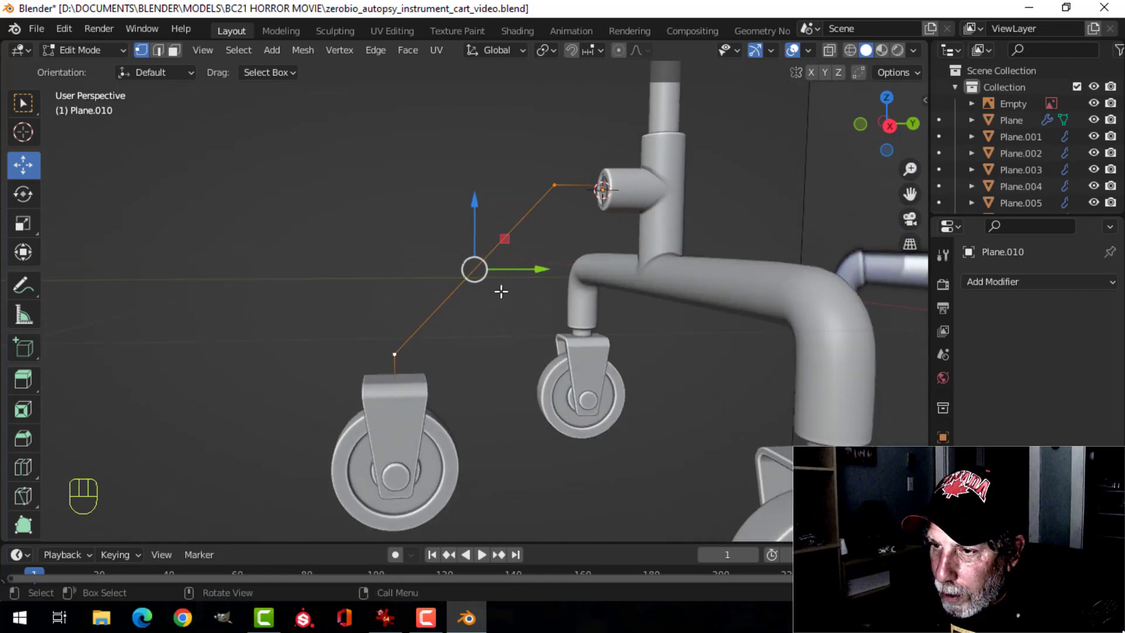
pyautogui.moveTo(400, 296); pyautogui.dragTo(399, 286)
pyautogui.keyDown('shift'); pyautogui.click(557, 184); pyautogui.keyUp('shift')
pyautogui.keyDown('shift'); pyautogui.moveTo(567, 270); pyautogui.dragTo(565, 293, button='middle'); pyautogui.keyUp('shift')
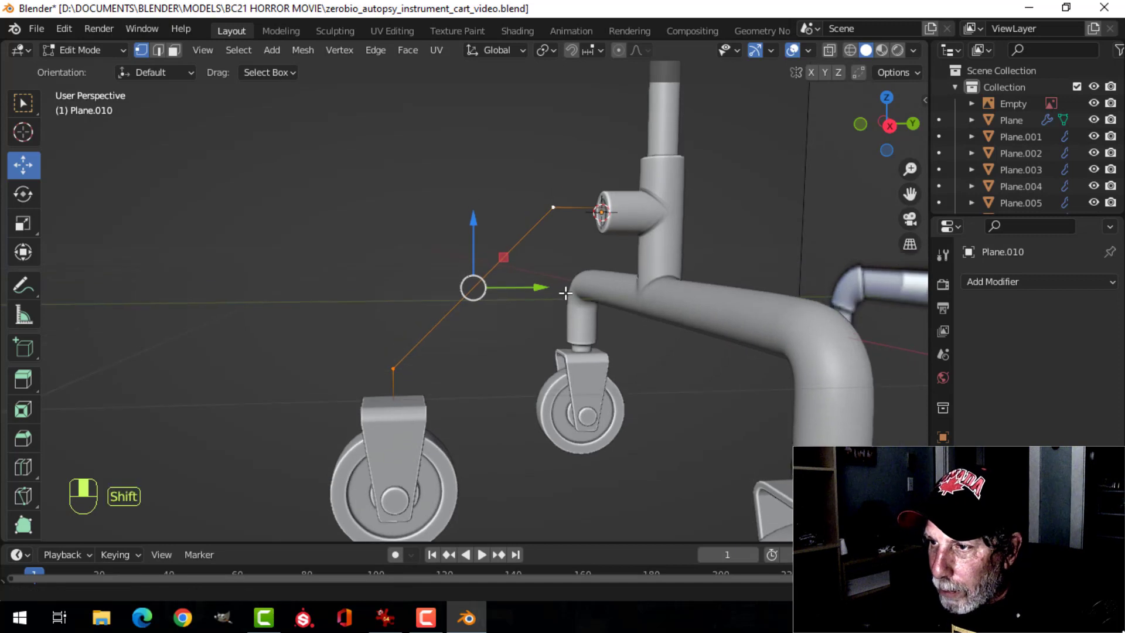
pyautogui.hotkey('ctrl', 'shift', 'b')
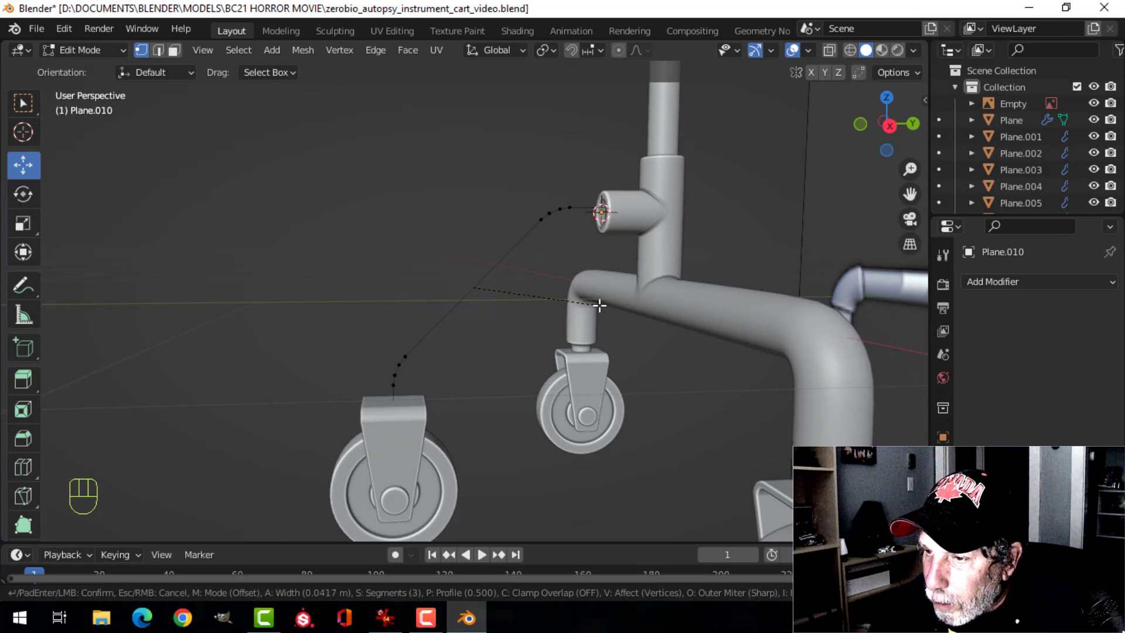
pyautogui.click(539, 271)
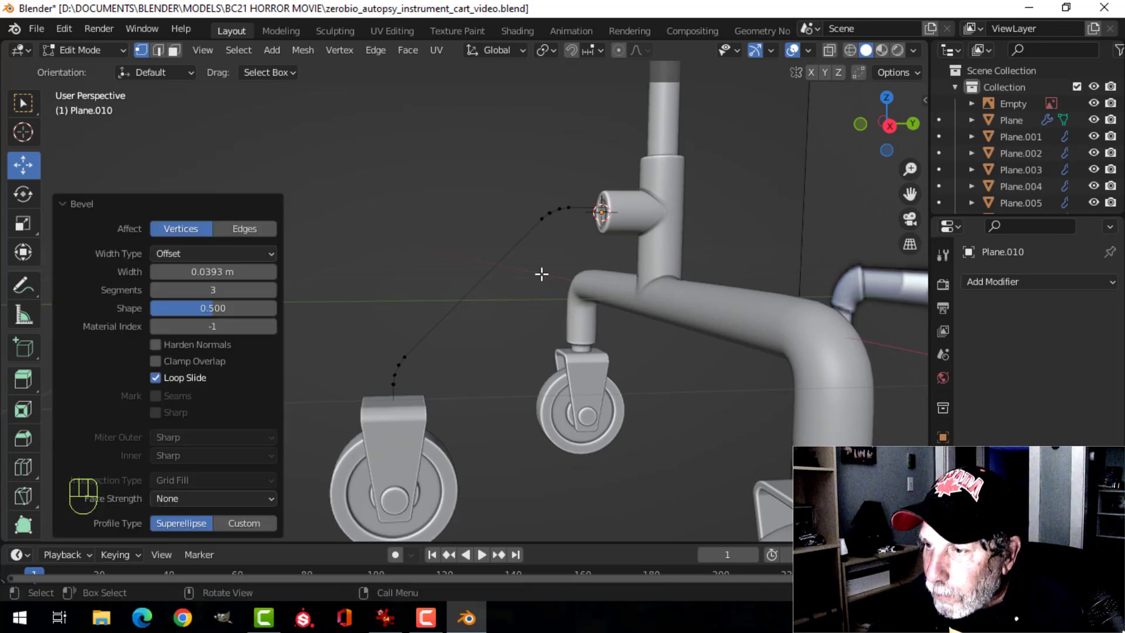
# Step: Return to Object Mode and convert the beveled path to a curve
pyautogui.press('Tab')
pyautogui.moveTo(494, 256); pyautogui.dragTo(538, 266, button='middle')
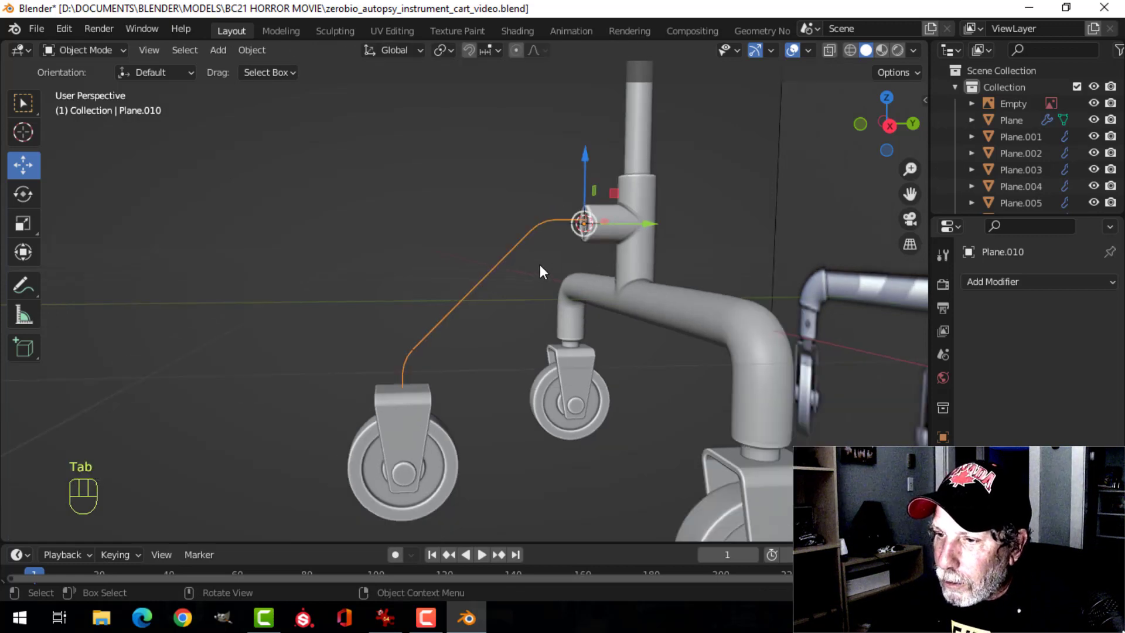
pyautogui.rightClick(505, 252)
pyautogui.moveTo(462, 290)
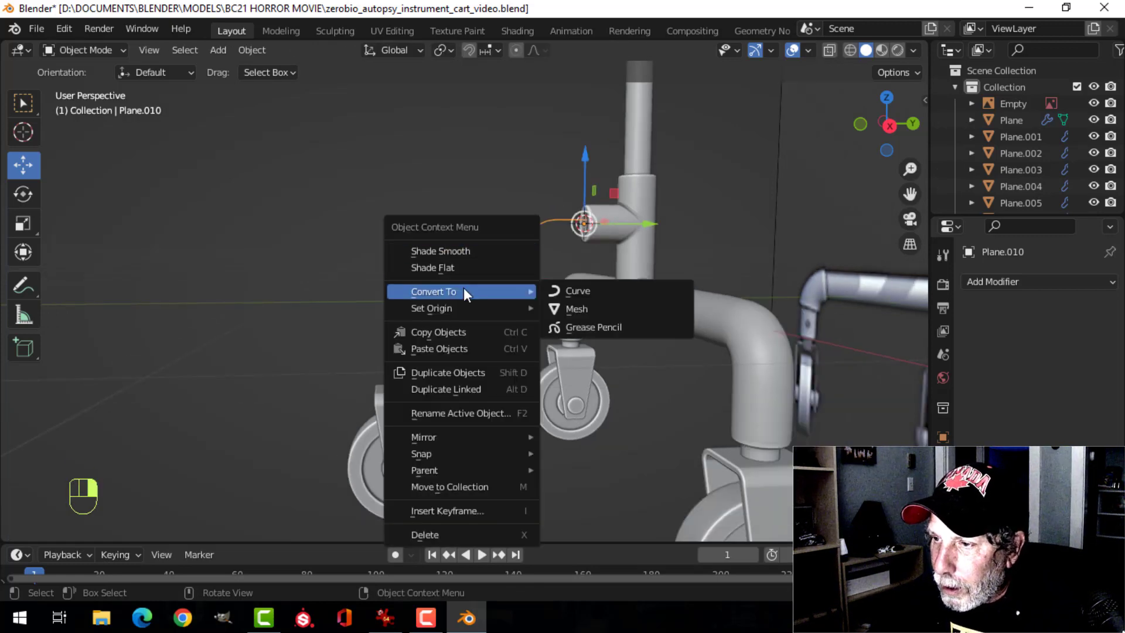
pyautogui.click(578, 291)
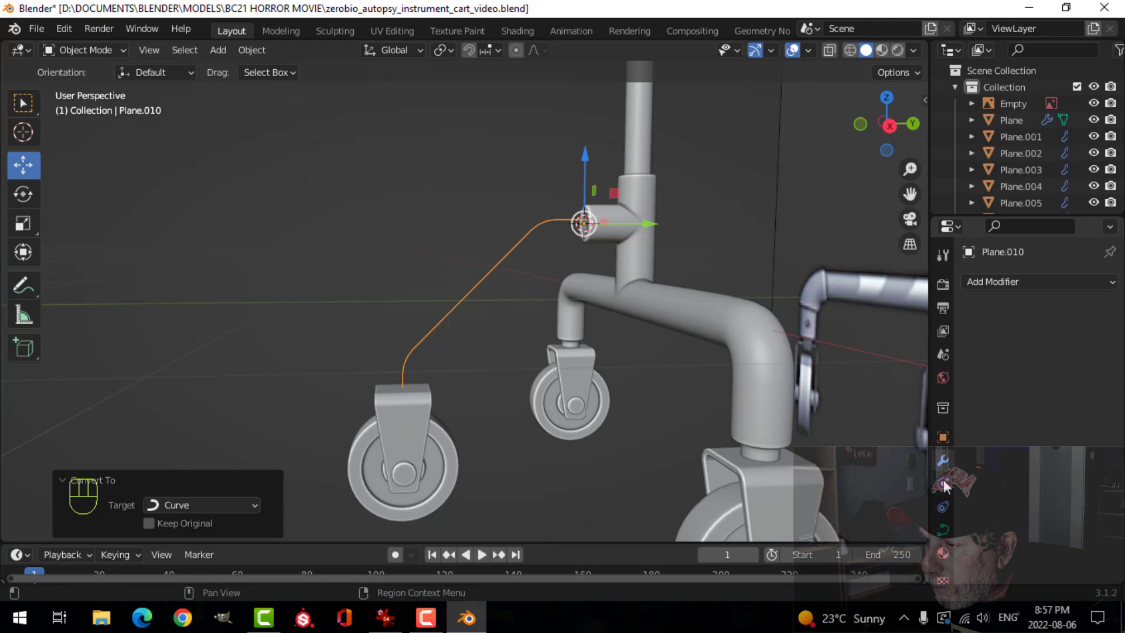
# Step: Give the curve a round bevel depth that makes it a tube slightly thinner than the stub pipe
pyautogui.click(944, 530)
pyautogui.scroll(-5, 1031, 457)
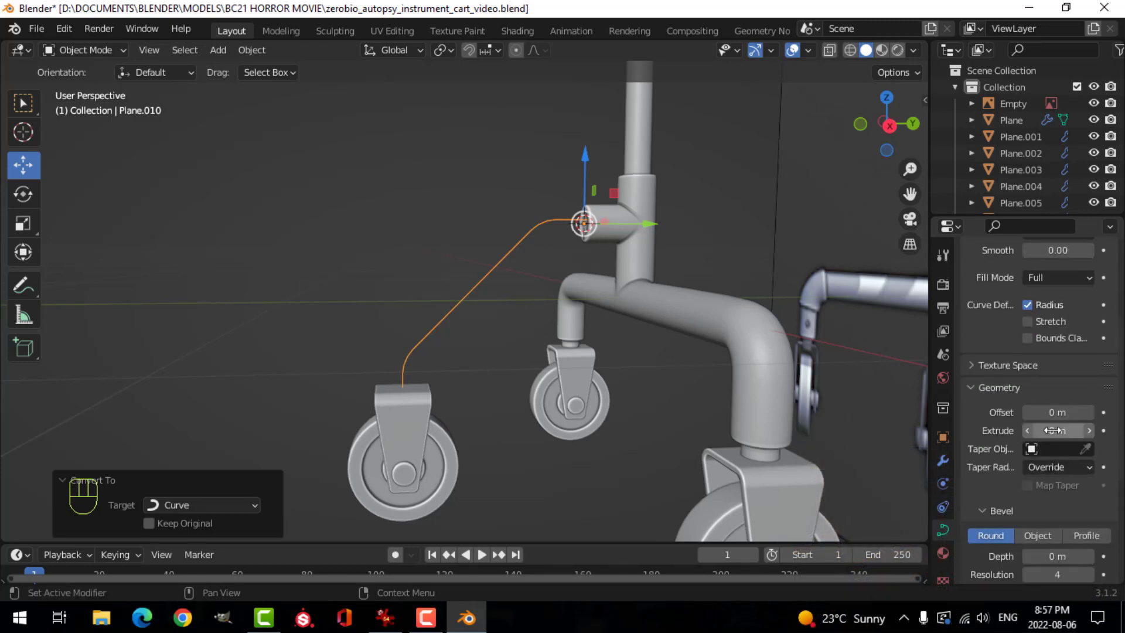
pyautogui.scroll(-2, 1044, 477)
pyautogui.keyDown('shift'); pyautogui.moveTo(1055, 489); pyautogui.dragTo(1090, 490); pyautogui.keyUp('shift')
pyautogui.keyDown('shift'); pyautogui.moveTo(619, 335); pyautogui.dragTo(566, 394, button='middle'); pyautogui.keyUp('shift')
pyautogui.scroll(3, 598, 334)
pyautogui.keyDown('shift'); pyautogui.moveTo(579, 319); pyautogui.dragTo(505, 385, button='middle'); pyautogui.keyUp('shift')
pyautogui.scroll(2, 508, 381)
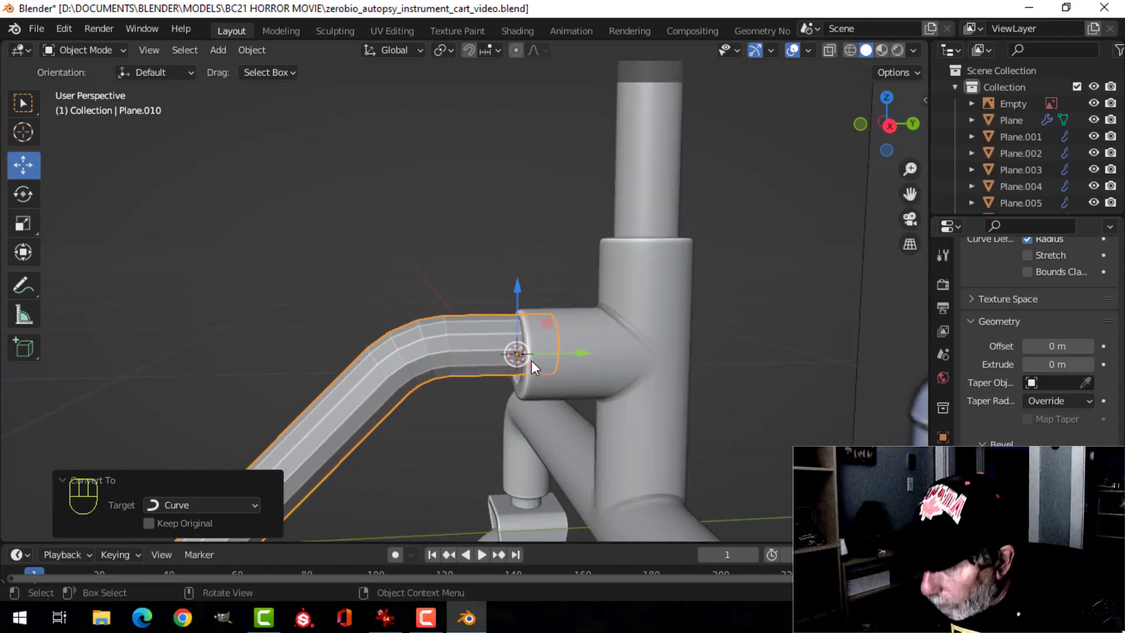
# Step: In the right view, lower the tube about 0.01 m along Z, increase its bevel depth slightly and deselect it
pyautogui.press('KP_3')
pyautogui.scroll(4, 532, 360)
pyautogui.keyDown('shift'); pyautogui.moveTo(618, 299); pyautogui.dragTo(377, 3, button='middle'); pyautogui.keyUp('shift')
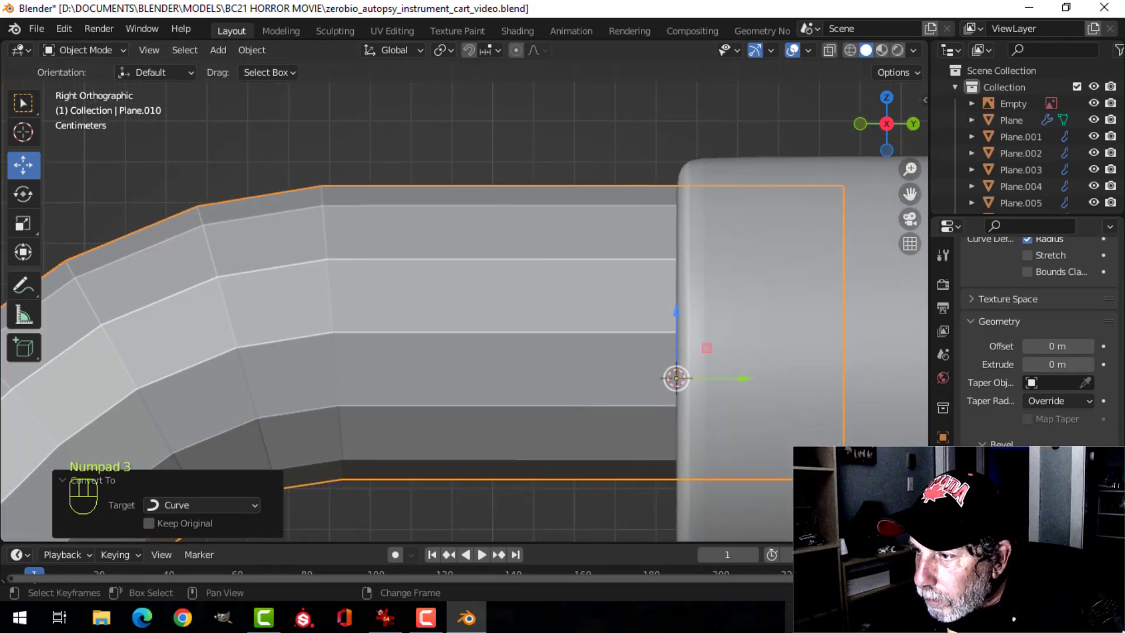
pyautogui.scroll(-1, 705, 352)
pyautogui.moveTo(642, 295); pyautogui.dragTo(642, 327)
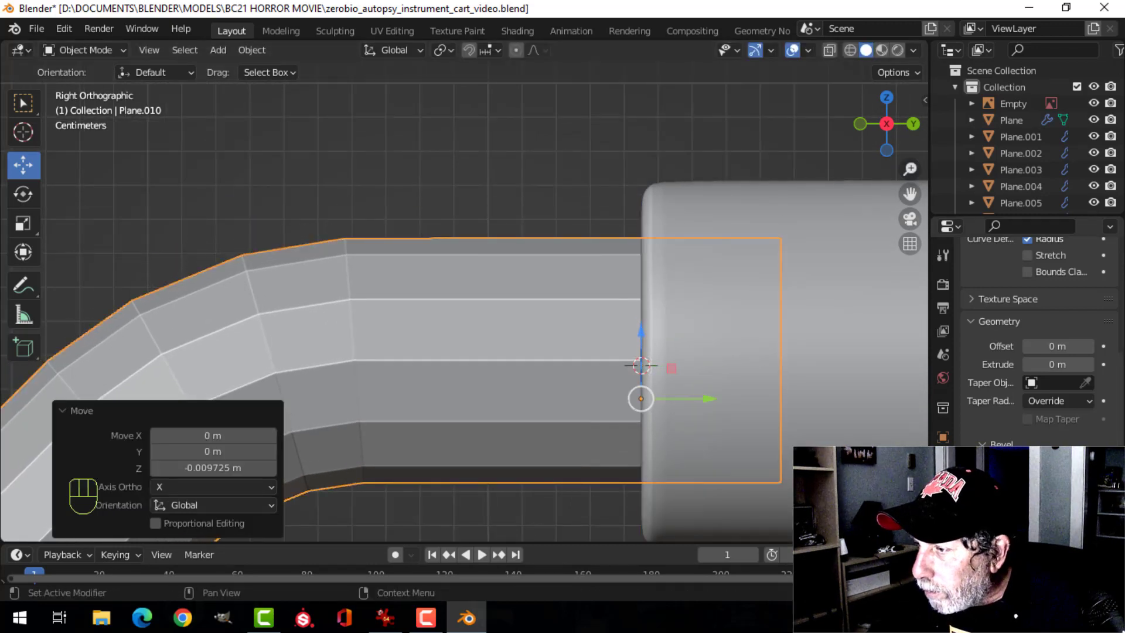
pyautogui.keyDown('shift'); pyautogui.moveTo(1058, 490); pyautogui.dragTo(1076, 490); pyautogui.keyUp('shift')
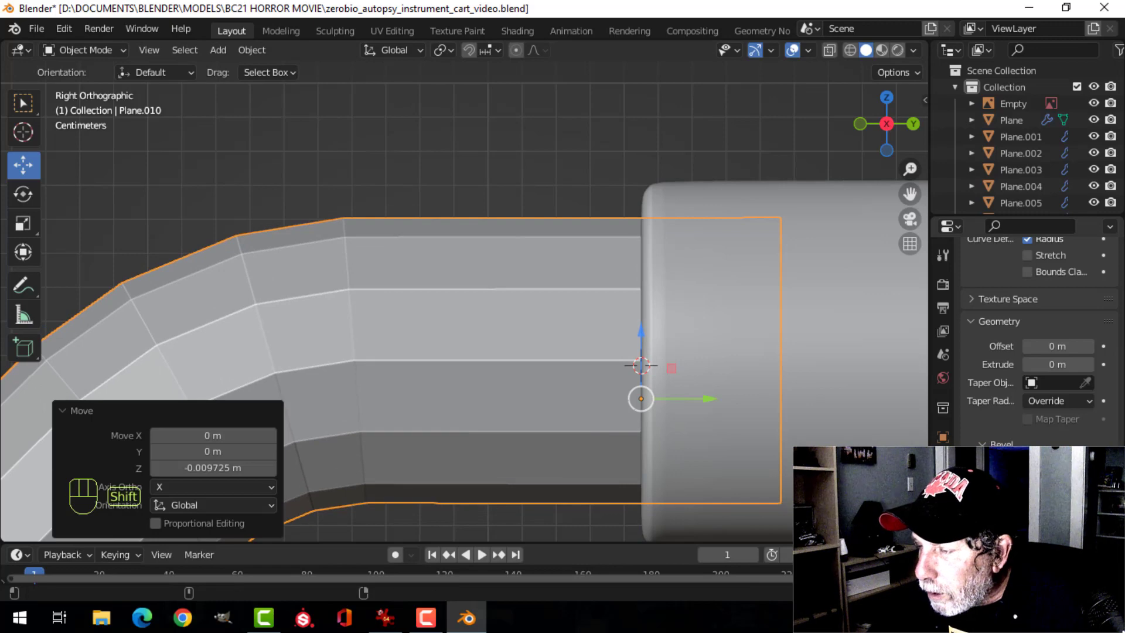
pyautogui.scroll(-5, 658, 455)
pyautogui.hotkey('alt', 'a')
# Step: Shade the front caster's connecting tube smooth and deselect it
pyautogui.moveTo(673, 447); pyautogui.dragTo(634, 423, button='middle')
pyautogui.scroll(-4, 586, 431)
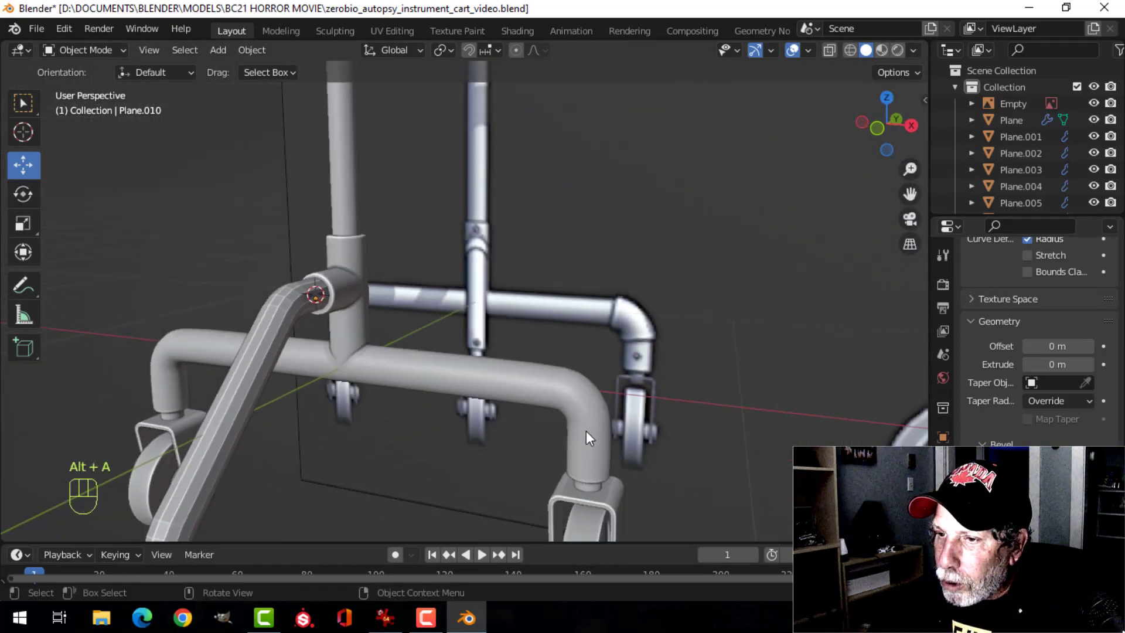
pyautogui.keyDown('shift'); pyautogui.moveTo(492, 431); pyautogui.dragTo(544, 360, button='middle'); pyautogui.keyUp('shift')
pyautogui.moveTo(436, 290); pyautogui.dragTo(597, 360, button='middle')
pyautogui.scroll(3, 597, 360)
pyautogui.click(444, 314)
pyautogui.rightClick(444, 314)
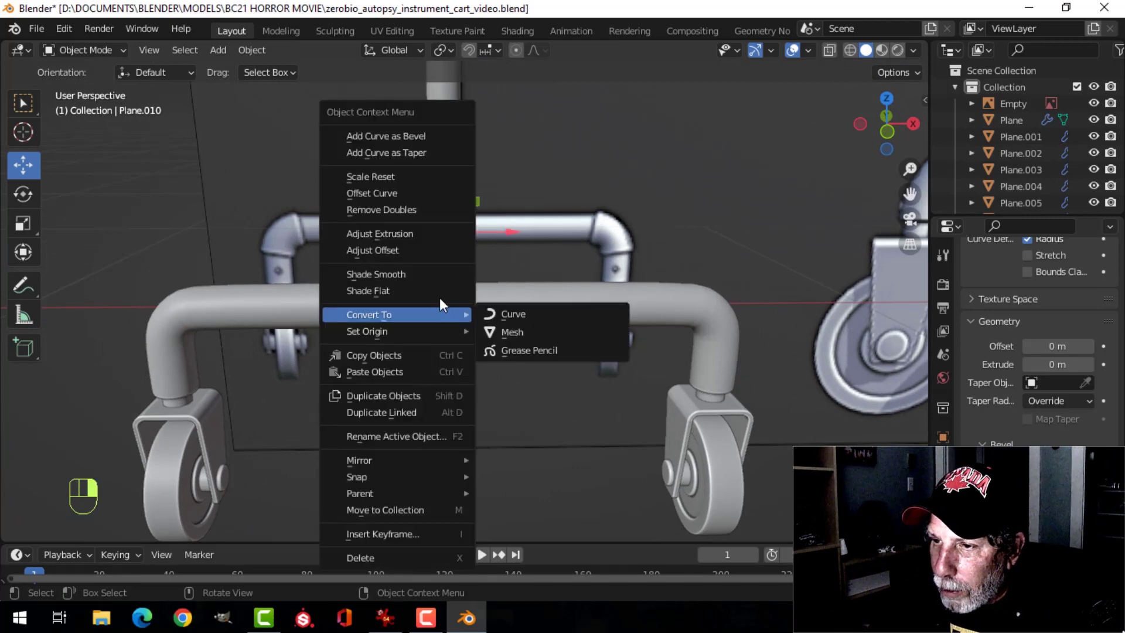
pyautogui.click(426, 276)
pyautogui.hotkey('alt', 'a')
pyautogui.moveTo(610, 345); pyautogui.dragTo(466, 310, button='middle')
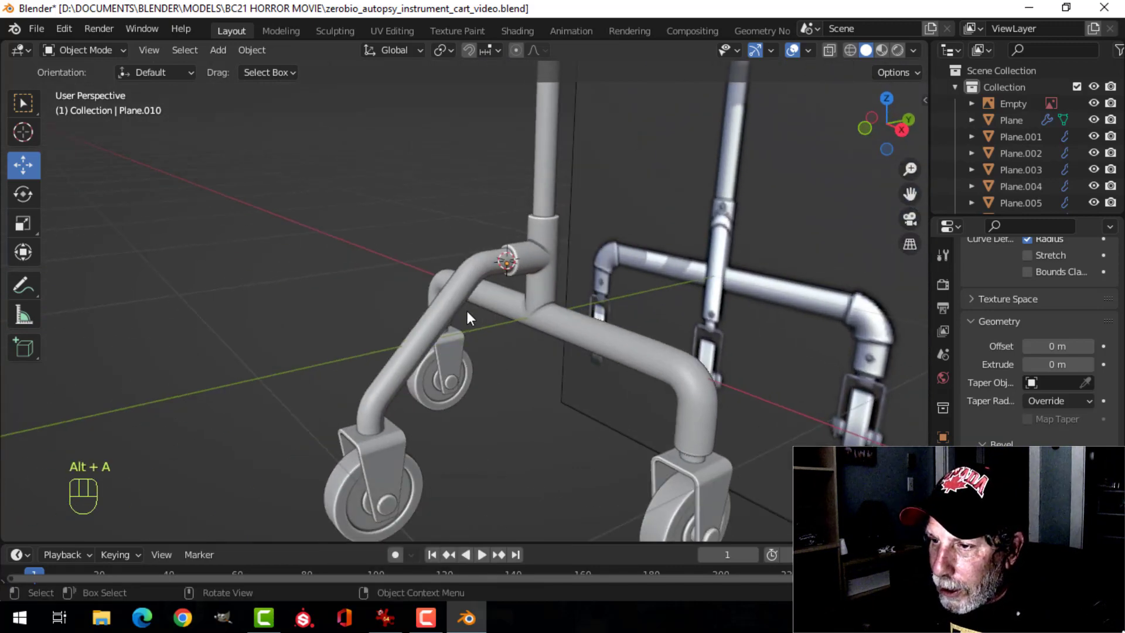
# Step: Apply a level 1 subdivision to the front connecting tube
pyautogui.click(458, 304)
pyautogui.hotkey('ctrl', '1')
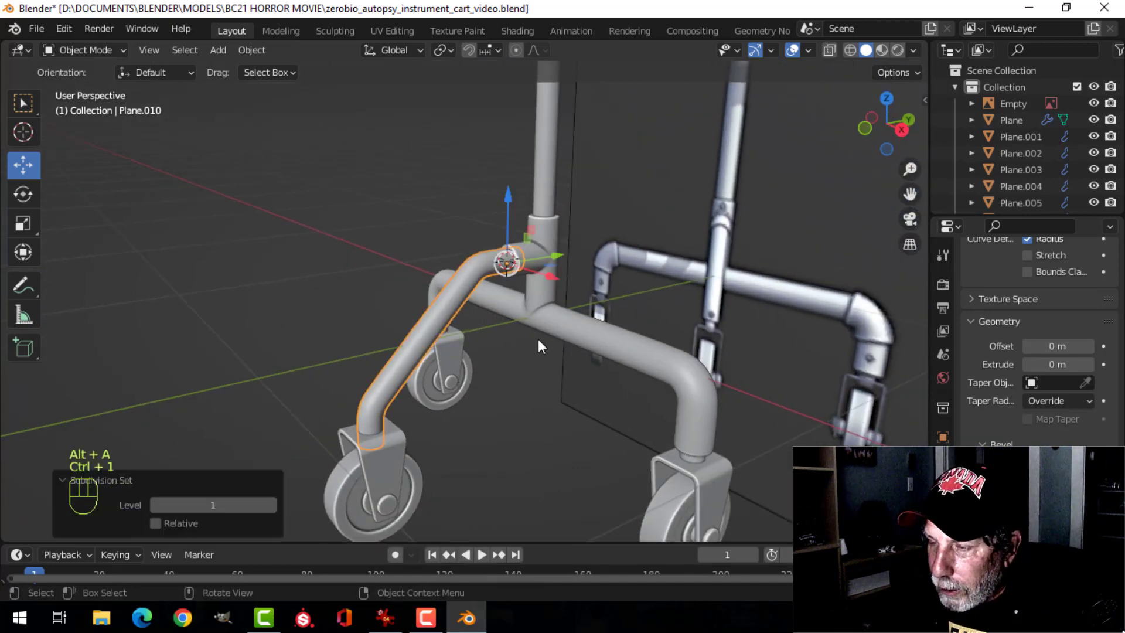
pyautogui.scroll(3, 538, 338)
pyautogui.hotkey('alt', 'a')
pyautogui.moveTo(592, 320); pyautogui.dragTo(542, 322, button='middle')
pyautogui.scroll(-3, 528, 331)
pyautogui.moveTo(486, 354); pyautogui.dragTo(444, 298, button='middle')
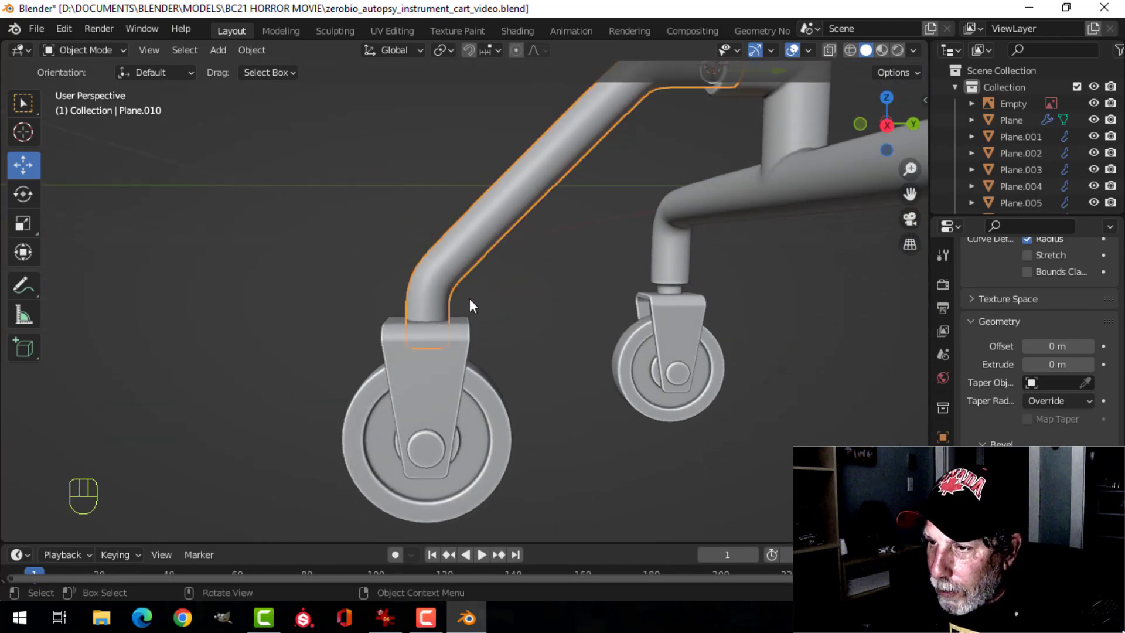
# Step: Try deleting a control point at the tube's lower bend above the front caster, and return to Object Mode
pyautogui.press('Tab')
pyautogui.hotkey('alt', 'a')
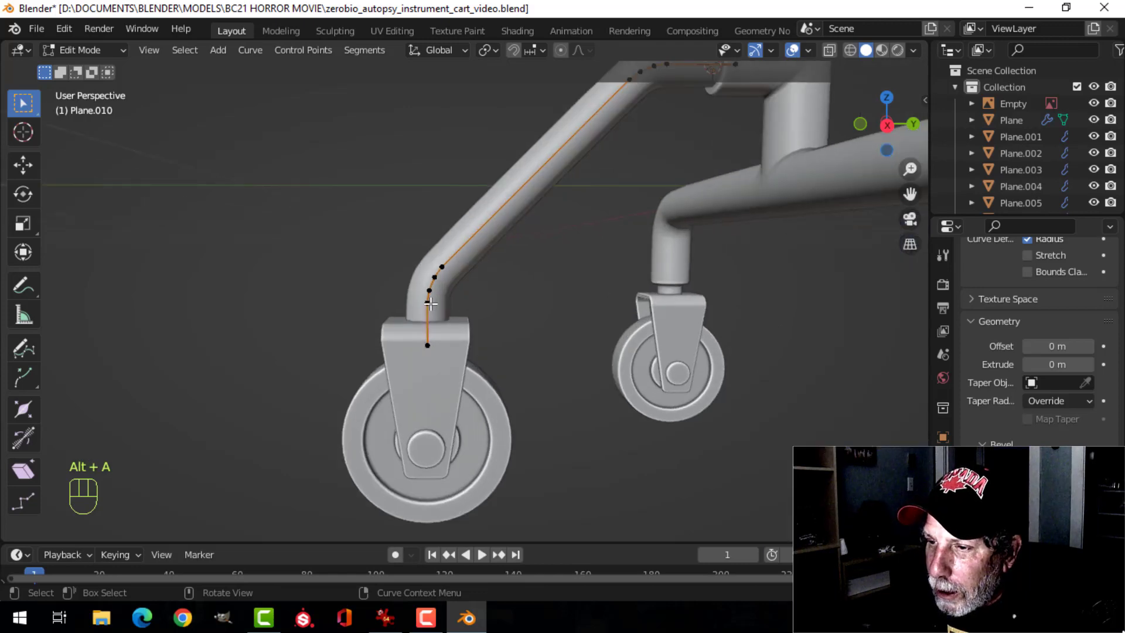
pyautogui.press('x')
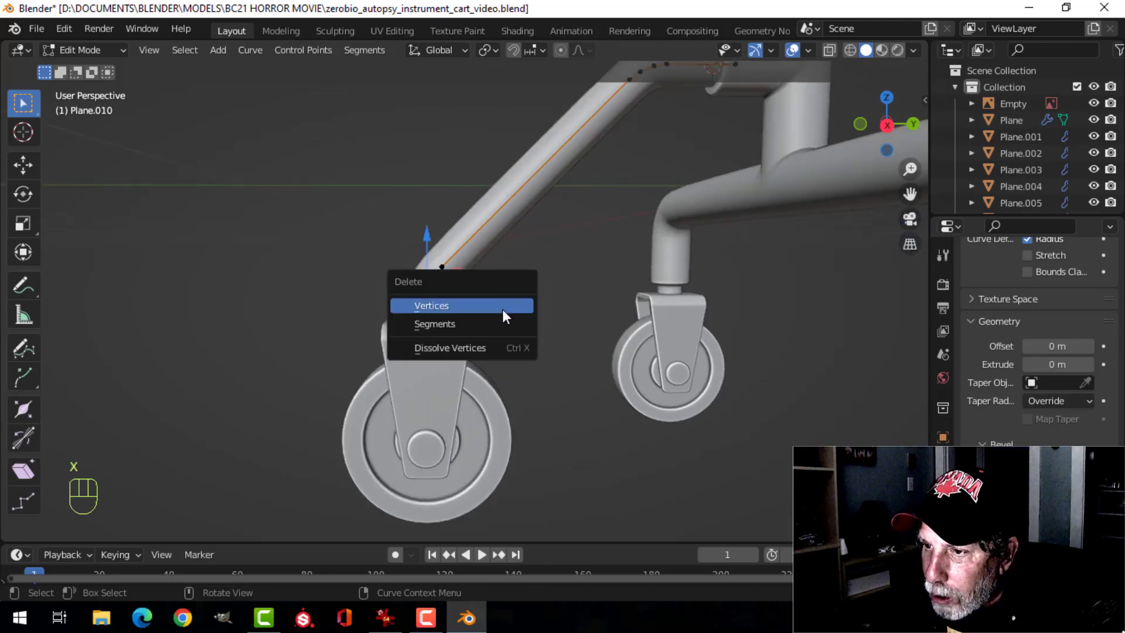
pyautogui.click(500, 309)
pyautogui.moveTo(500, 308); pyautogui.dragTo(419, 350, button='middle')
pyautogui.hotkey('alt', 'a')
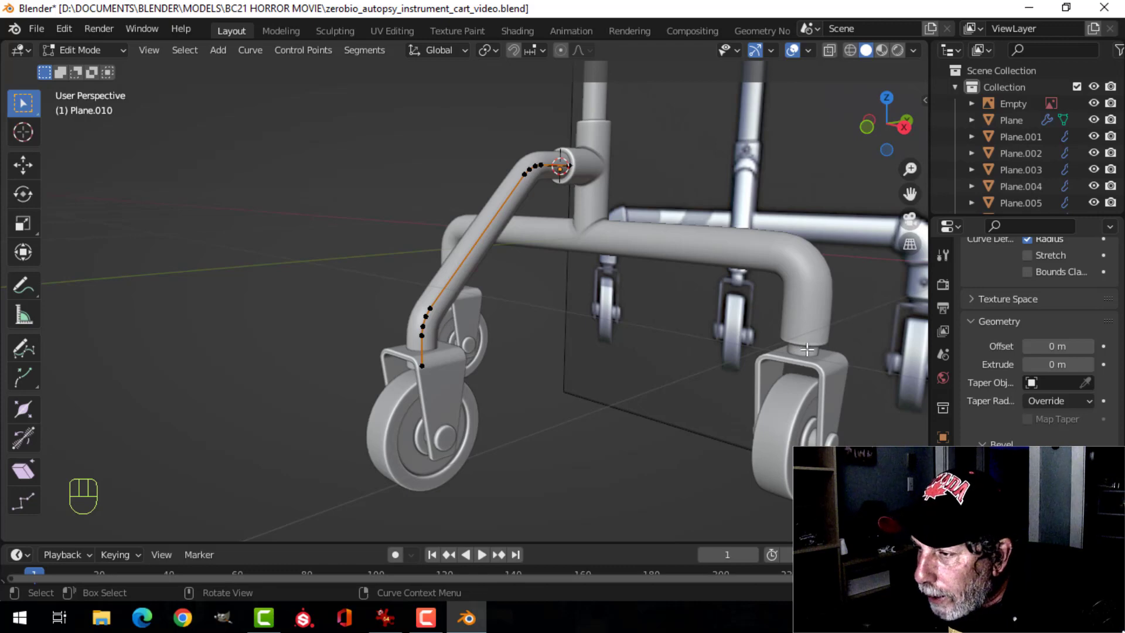
pyautogui.moveTo(666, 332); pyautogui.dragTo(631, 295, button='middle')
pyautogui.press('Tab')
pyautogui.hotkey('alt', 'a')
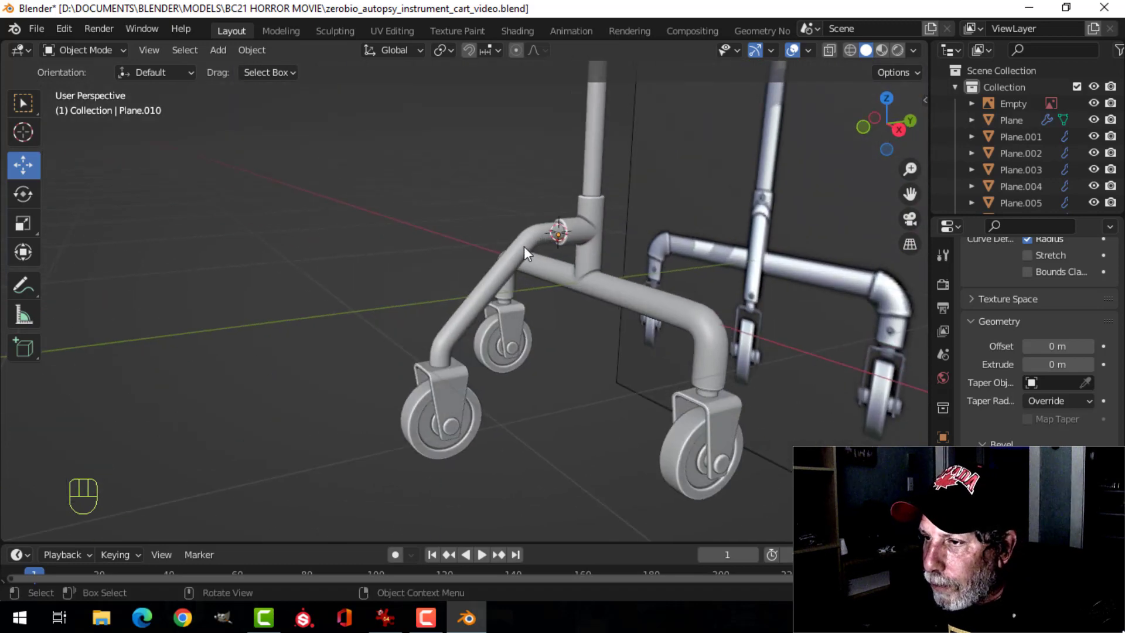
# Step: Set the front connecting tube's curve preview resolution to 4
pyautogui.scroll(6, 1017, 388)
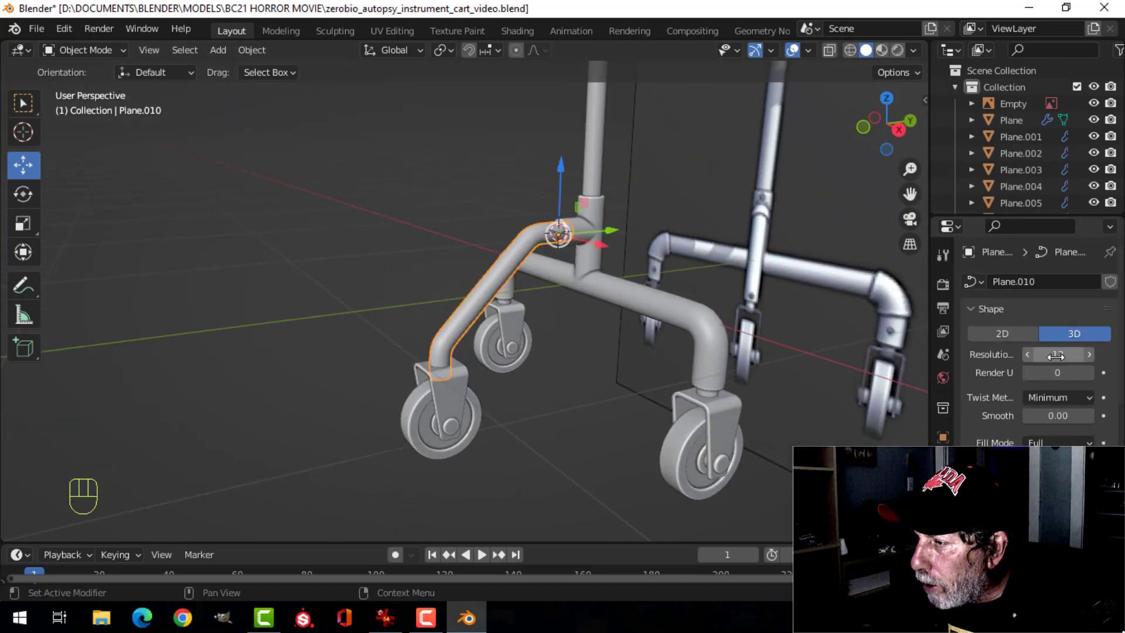
pyautogui.doubleClick(1054, 354)
pyautogui.write('4')
pyautogui.press('Return')
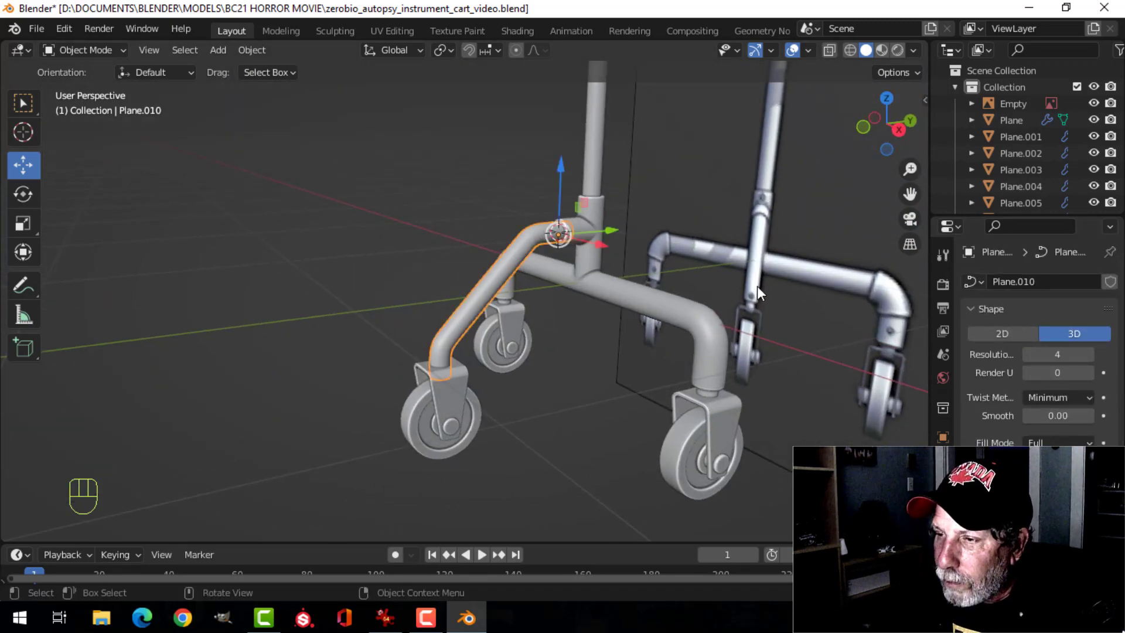
# Step: Convert the front connecting tube from a curve to a mesh and deselect it
pyautogui.rightClick(526, 248)
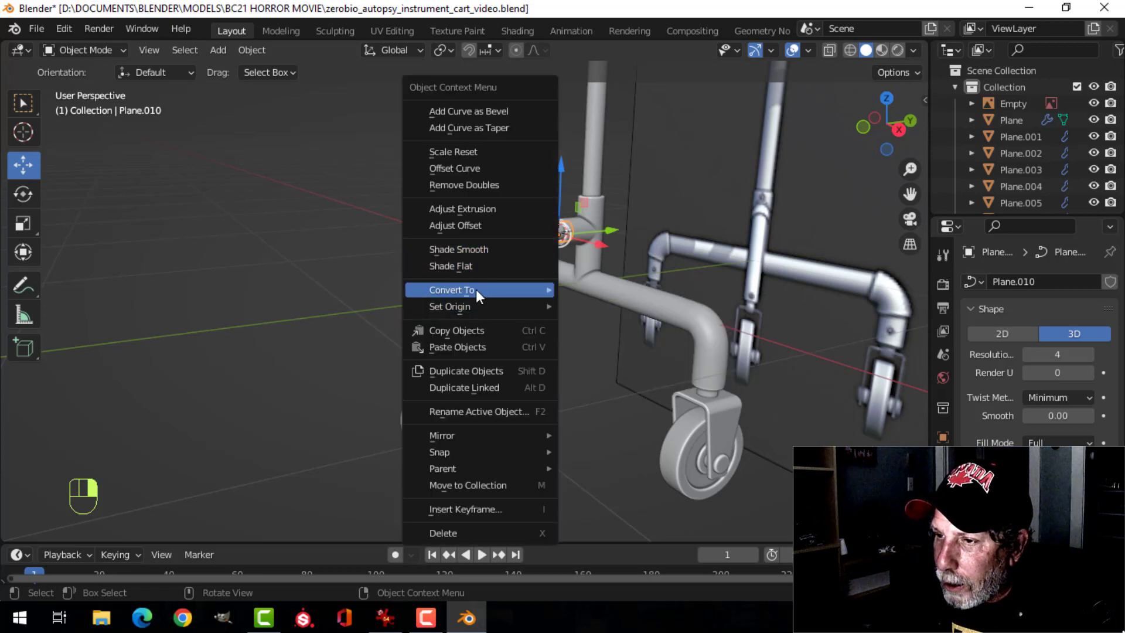
pyautogui.moveTo(475, 290)
pyautogui.click(599, 287)
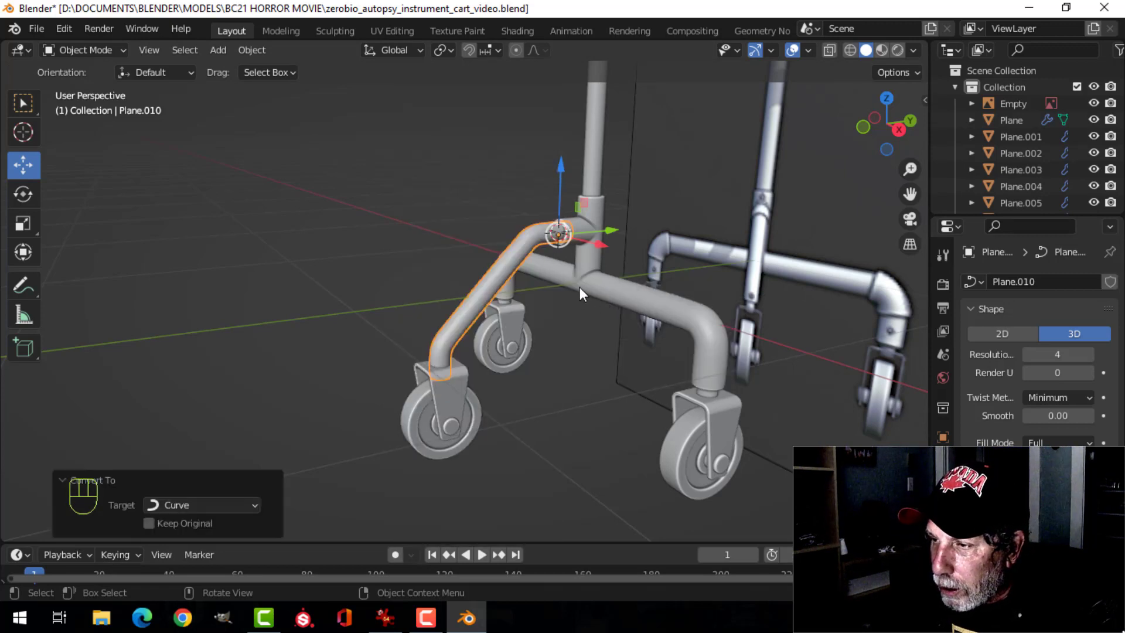
pyautogui.rightClick(508, 244)
pyautogui.moveTo(501, 248)
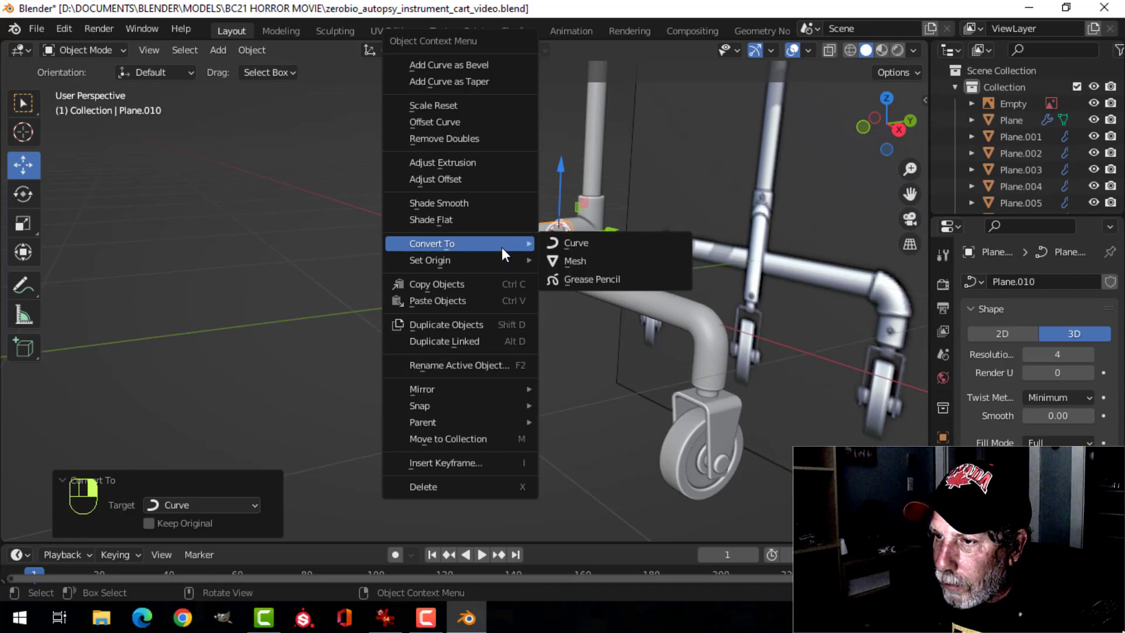
pyautogui.click(571, 261)
pyautogui.scroll(3, 556, 304)
pyautogui.hotkey('alt', 'a')
pyautogui.keyDown('shift'); pyautogui.scroll(-2, 480, 343); pyautogui.keyUp('shift')
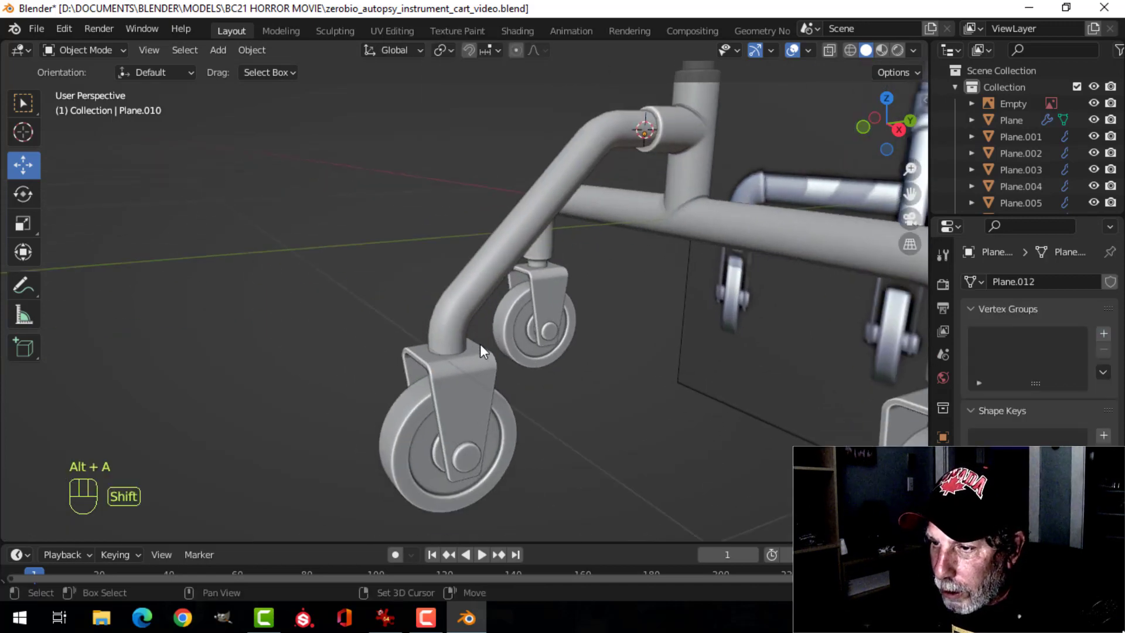
# Step: Enter Edit Mode on the front connecting tube's mesh and switch to edge selection
pyautogui.click(484, 360)
pyautogui.press('Tab')
pyautogui.scroll(3, 509, 380)
pyautogui.scroll(-4, 517, 396)
pyautogui.hotkey('alt', 'a')
pyautogui.moveTo(527, 328); pyautogui.dragTo(469, 326, button='middle')
pyautogui.press('2')
# Step: Try deleting the vertices of the front tube's lowest section above the caster, and undo the deletion
pyautogui.press('x')
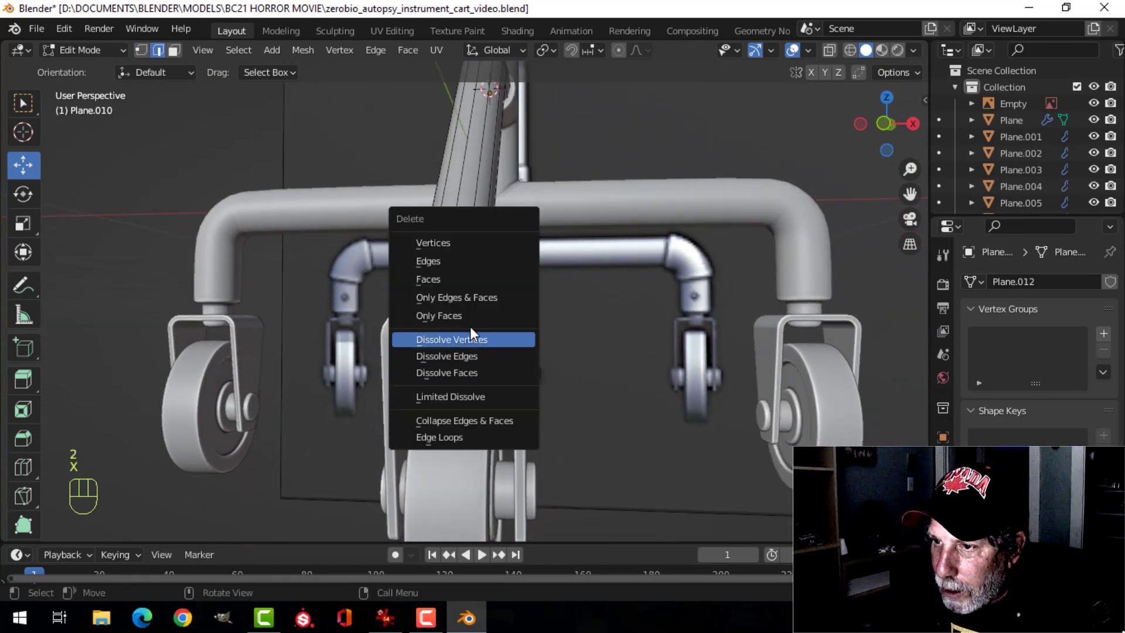
pyautogui.click(451, 242)
pyautogui.moveTo(451, 242); pyautogui.dragTo(443, 287, button='middle')
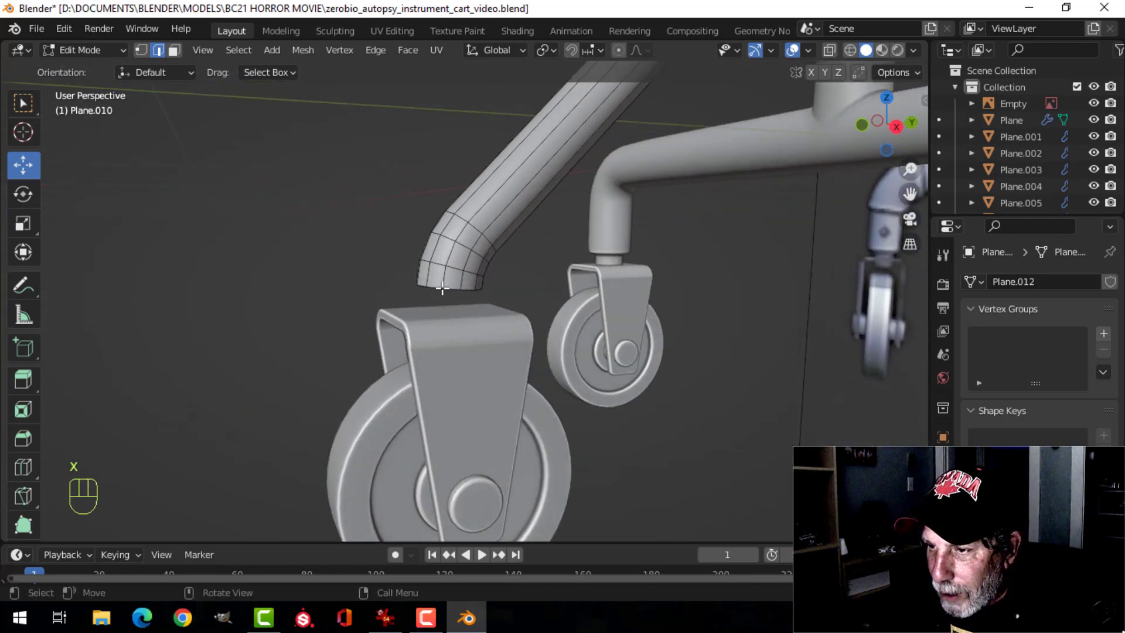
pyautogui.hotkey('ctrl', 'z')
# Step: Raise the front tube's open bottom edge loop about 0.07 m along Z so it ends just above the caster bracket
pyautogui.moveTo(519, 316); pyautogui.dragTo(445, 293, button='middle')
pyautogui.hotkey('alt', 'a')
pyautogui.keyDown('alt'); pyautogui.keyDown('shift'); pyautogui.click(459, 343); pyautogui.keyUp('shift'); pyautogui.keyUp('alt')
pyautogui.press('g')
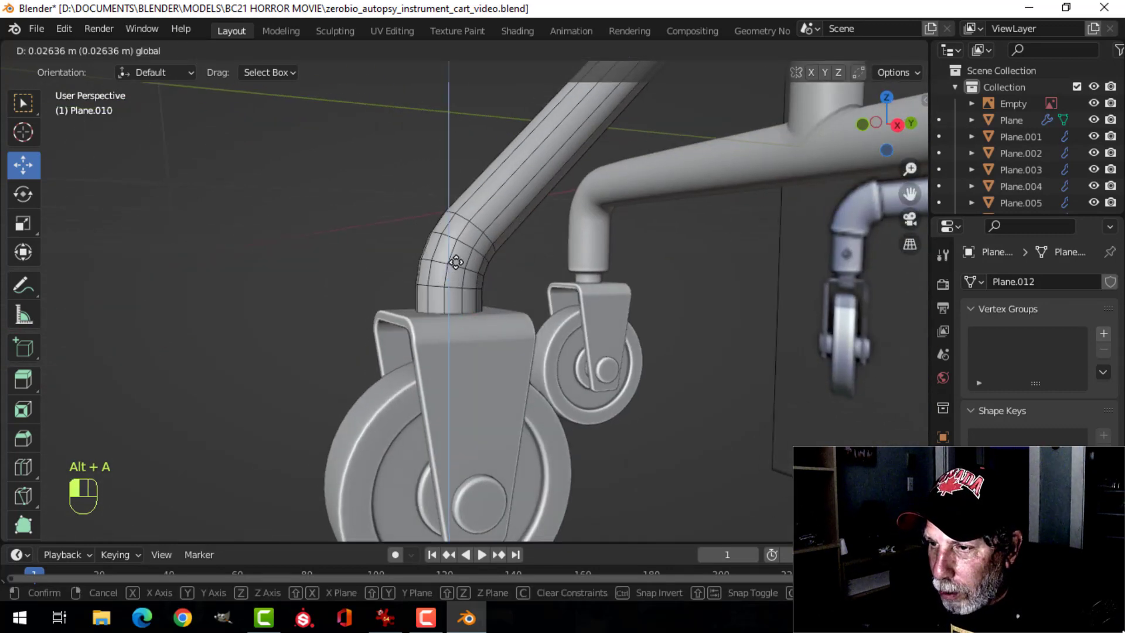
pyautogui.click(458, 229)
pyautogui.moveTo(610, 274); pyautogui.dragTo(648, 291, button='middle')
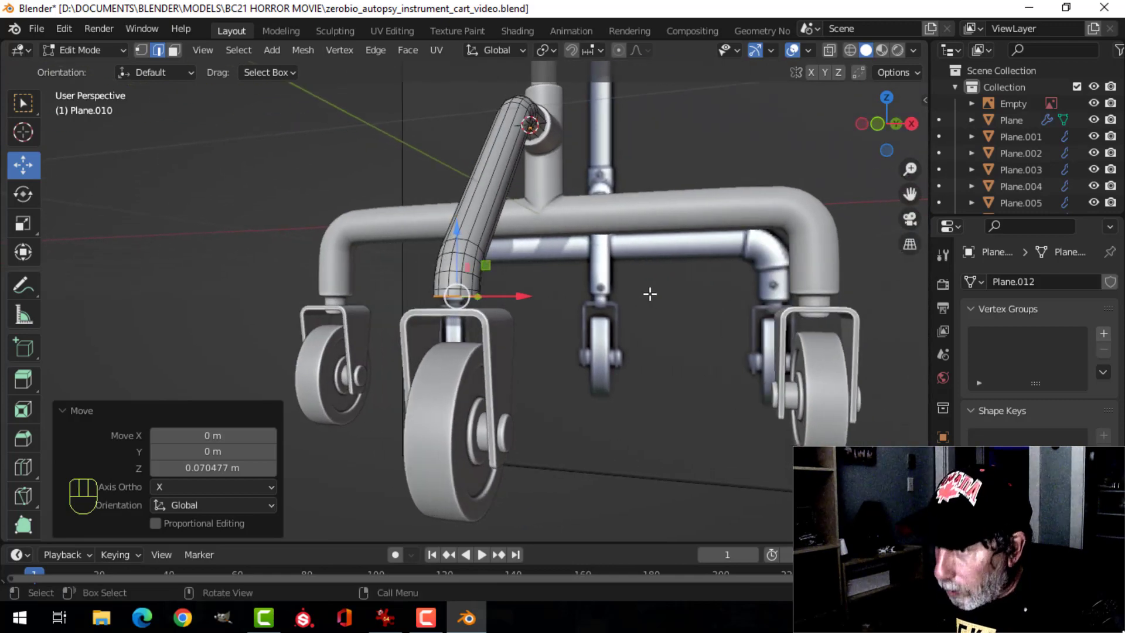
pyautogui.press('KP_1')
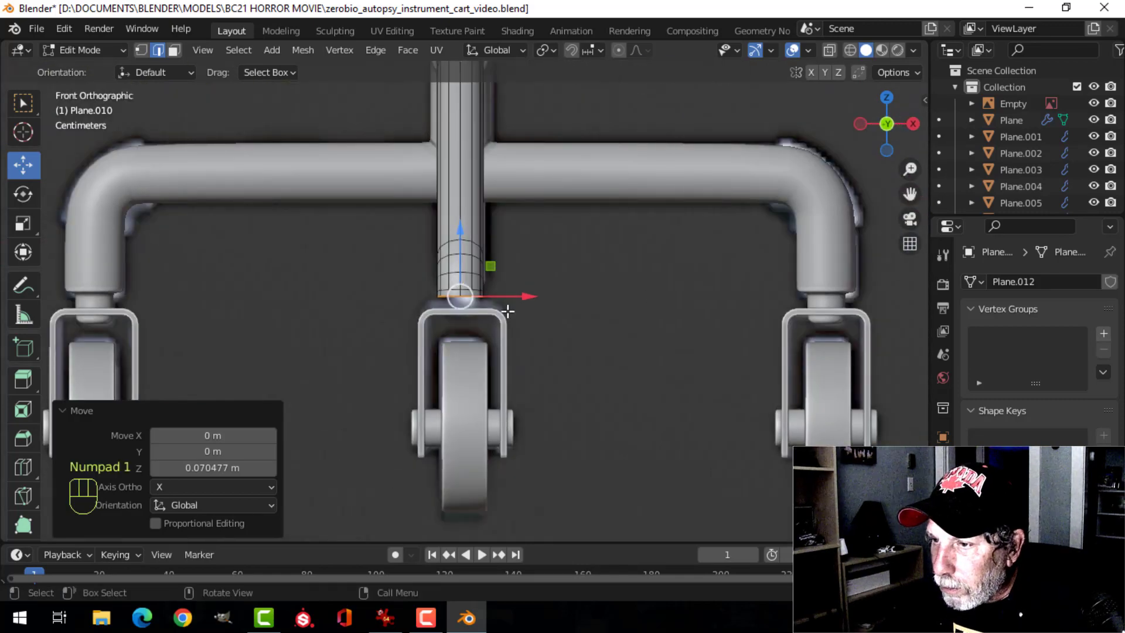
pyautogui.scroll(3, 507, 312)
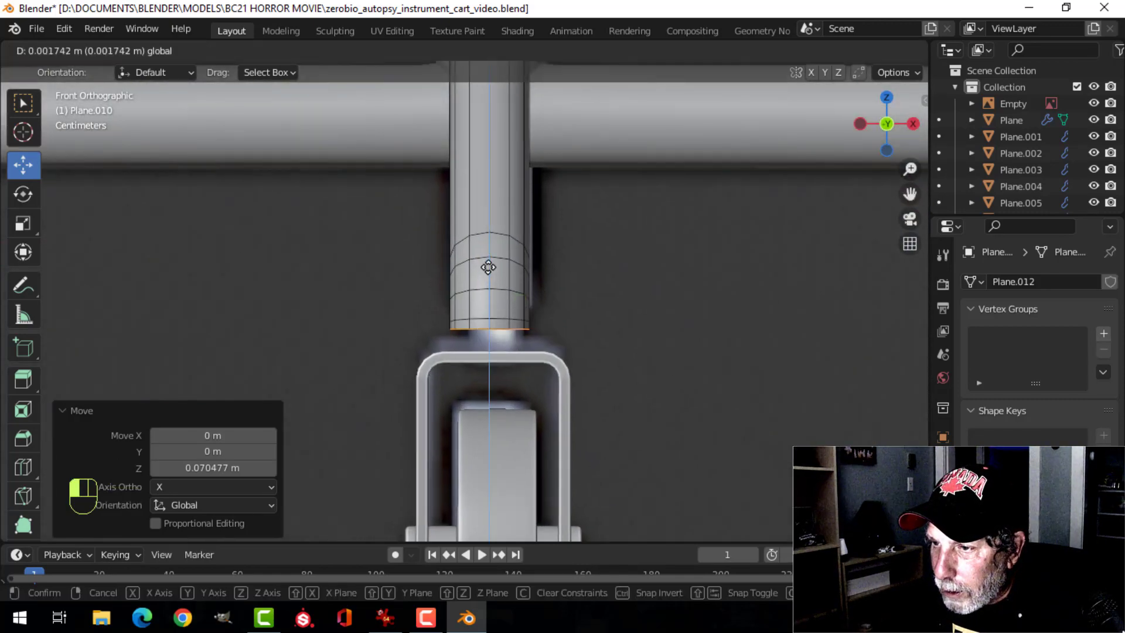
pyautogui.moveTo(617, 332)
pyautogui.mouseDown(button='middle')
pyautogui.moveTo(511, 313)
pyautogui.moveTo(617, 343)
pyautogui.mouseUp(button='middle')
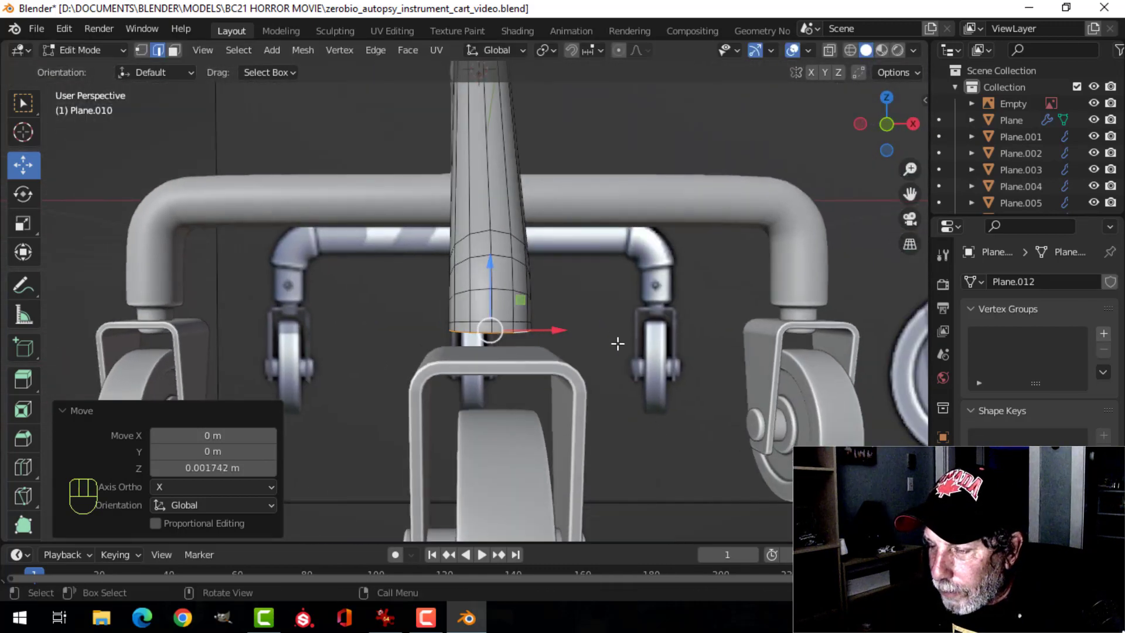
# Step: Extrude the tube's bottom edge inward at about 0.65 scale, and extrude it down about 0.047 m as a stem into the caster bracket
pyautogui.press('KP_1')
pyautogui.press('e')
pyautogui.press('s')
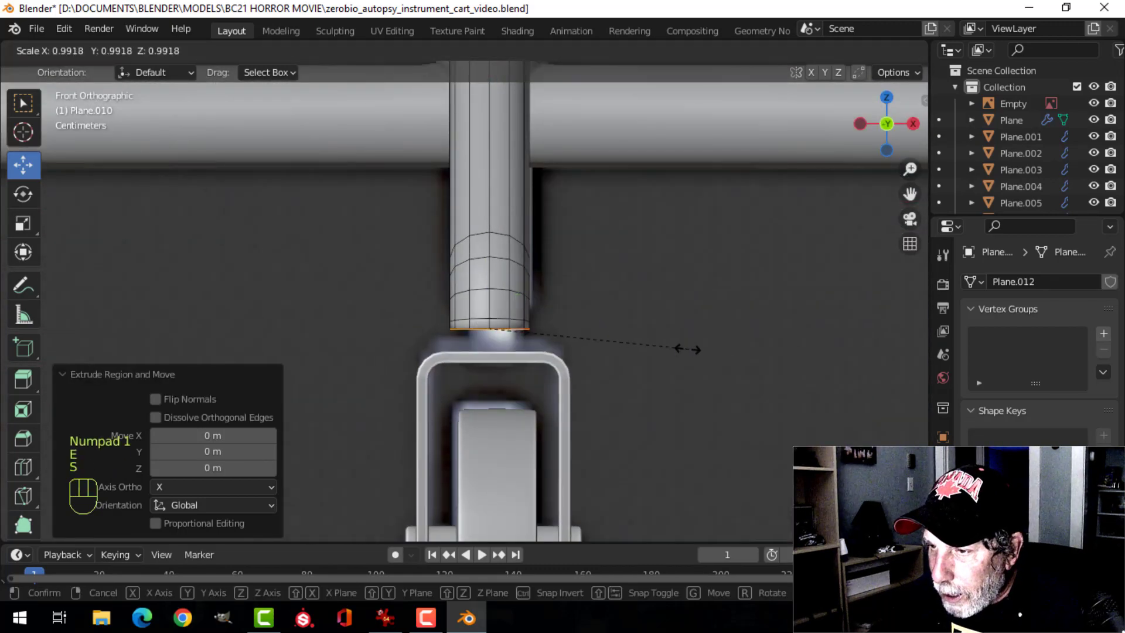
pyautogui.click(605, 357)
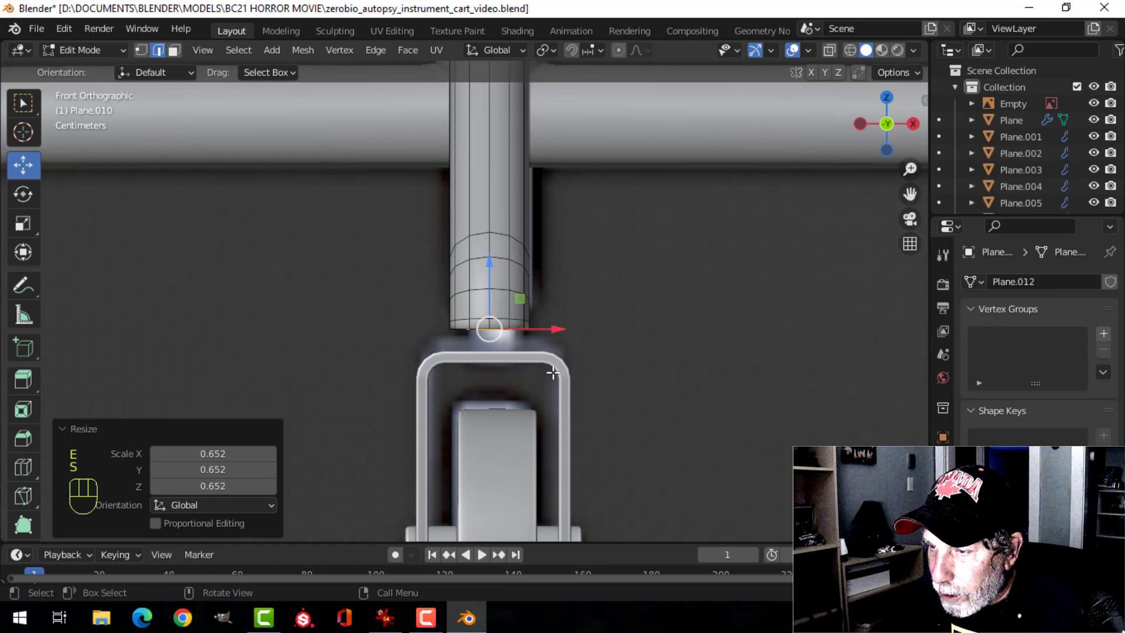
pyautogui.press('e')
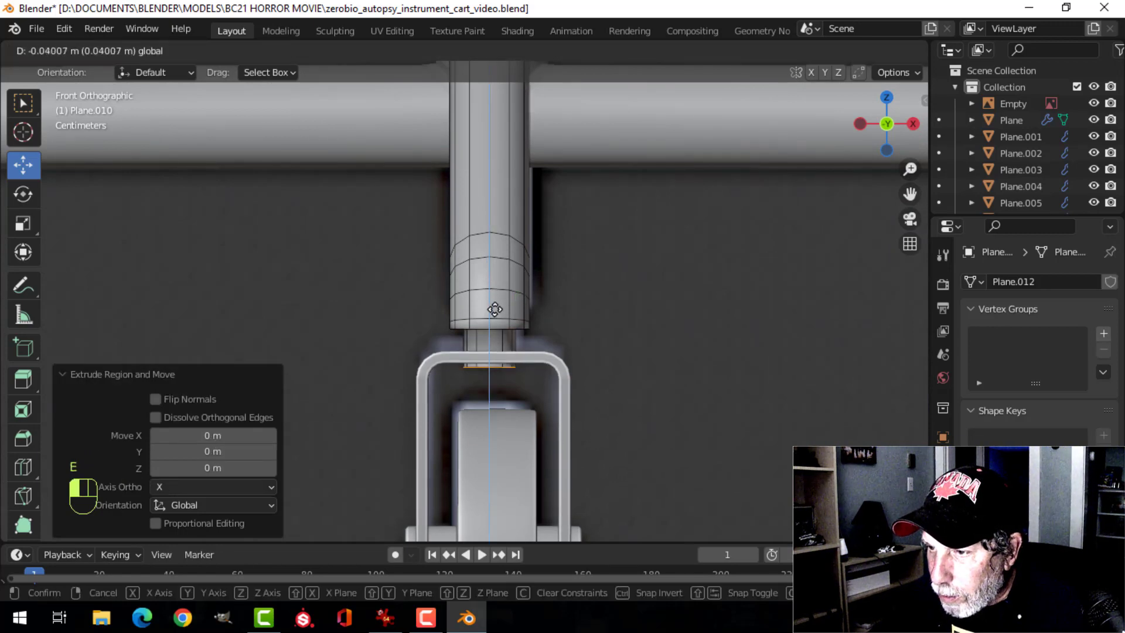
pyautogui.click(496, 315)
pyautogui.scroll(-4, 655, 352)
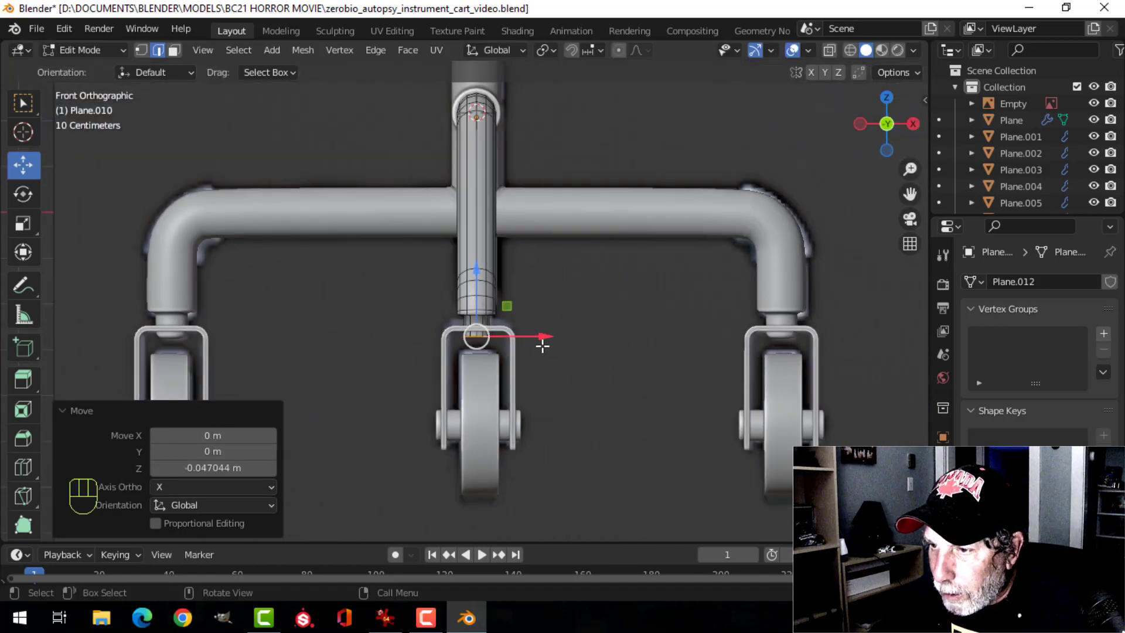
# Step: Fill the open bottom of the front caster stem with a face and bevel its edge
pyautogui.scroll(5, 542, 346)
pyautogui.press('f')
pyautogui.moveTo(613, 351); pyautogui.dragTo(642, 330, button='middle')
pyautogui.hotkey('ctrl', 'b')
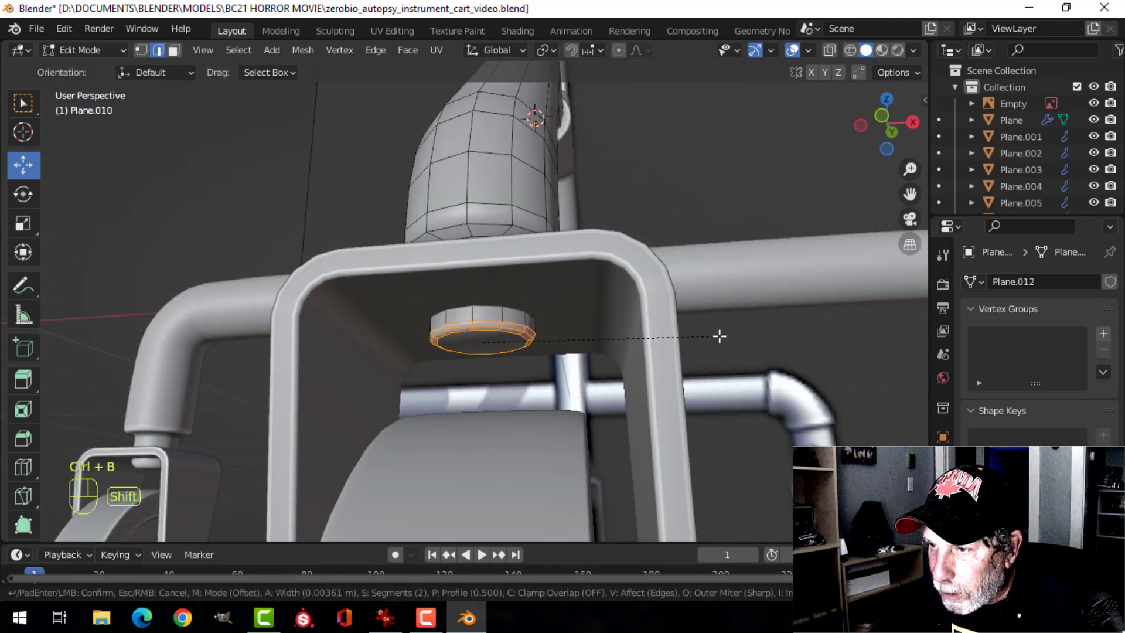
pyautogui.click(590, 301)
pyautogui.press('Tab')
pyautogui.moveTo(590, 301); pyautogui.dragTo(570, 331, button='middle')
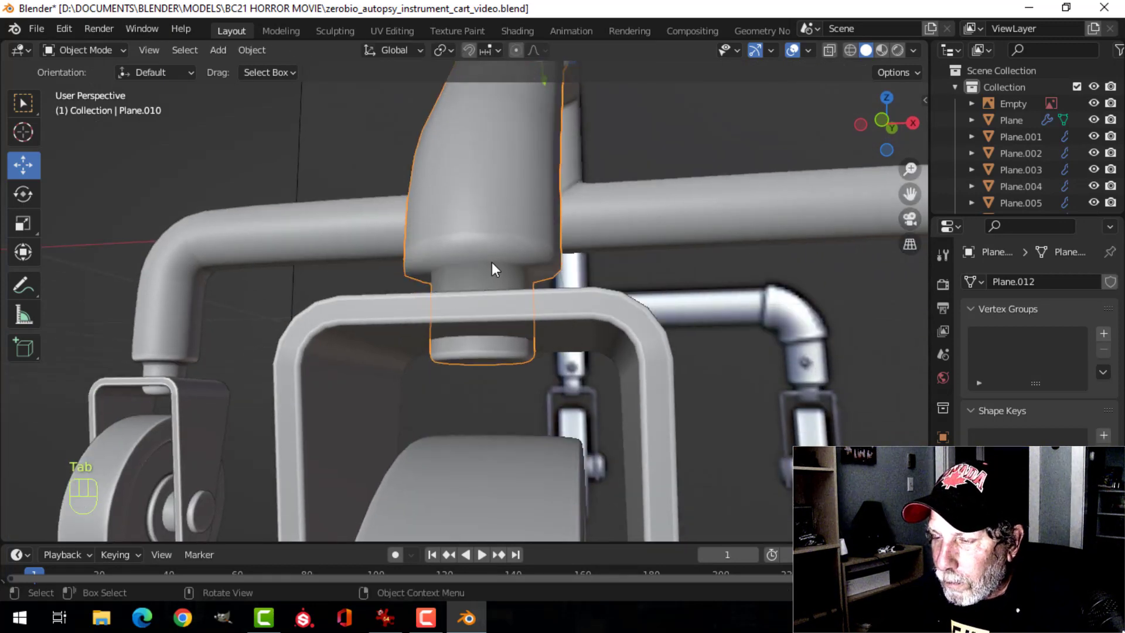
# Step: Bevel the front tube's bottom rim about 0.003 m wide with 3 segments
pyautogui.press('Tab')
pyautogui.hotkey('alt', 'a')
pyautogui.keyDown('alt'); pyautogui.click(584, 267); pyautogui.keyUp('alt')
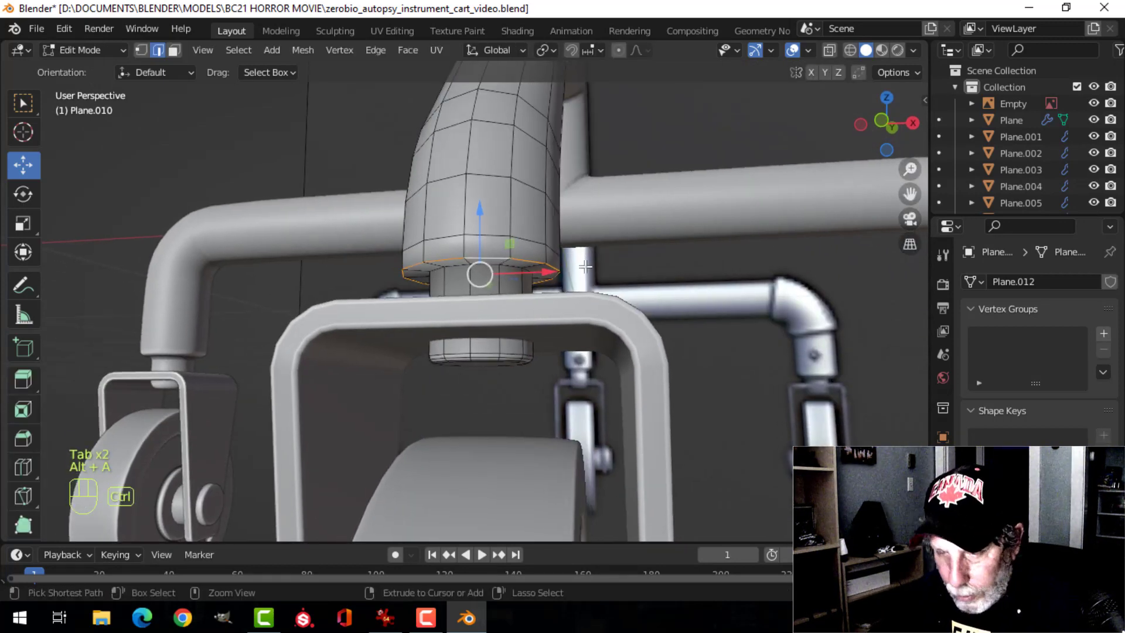
pyautogui.hotkey('ctrl', 'b')
pyautogui.click(650, 262)
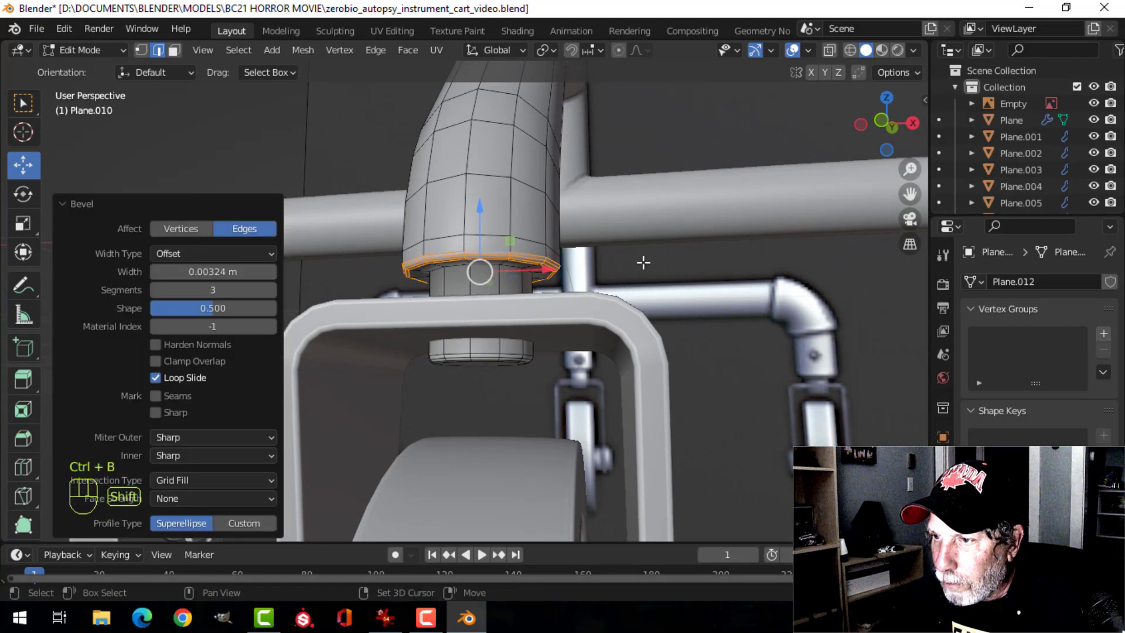
pyautogui.press('Tab')
pyautogui.press('Tab')
# Step: Add a supporting edge loop near the top of the front caster stem, and return to Object Mode
pyautogui.hotkey('ctrl', 'r')
pyautogui.click(503, 287)
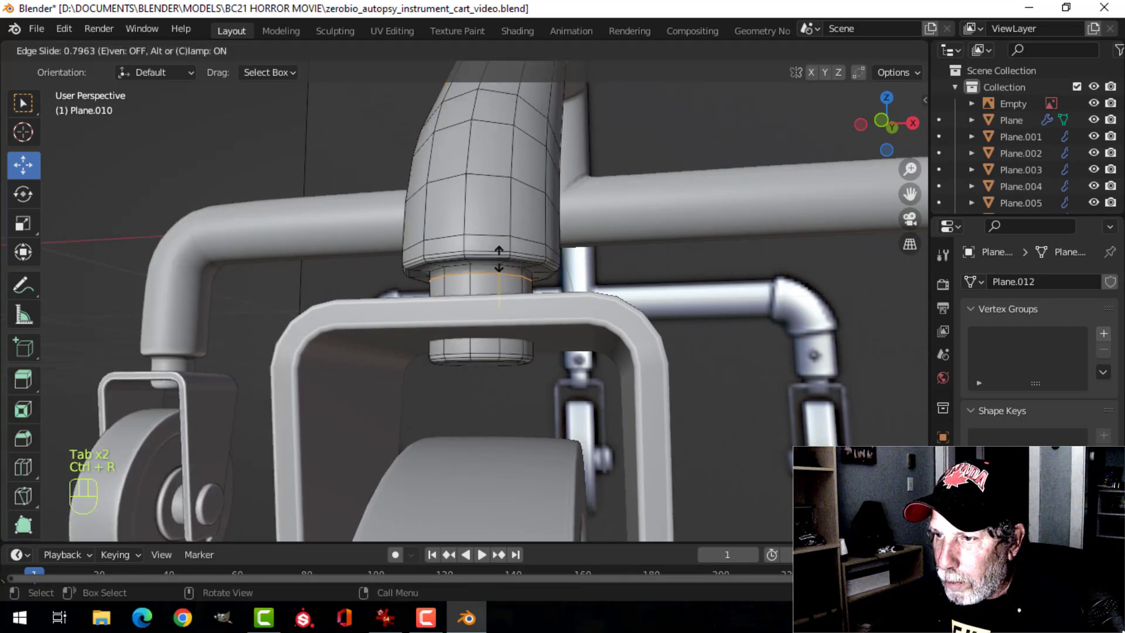
pyautogui.click(499, 255)
pyautogui.press('Tab')
pyautogui.scroll(-4, 496, 251)
pyautogui.hotkey('alt', 'a')
pyautogui.moveTo(475, 233); pyautogui.dragTo(483, 250, button='middle')
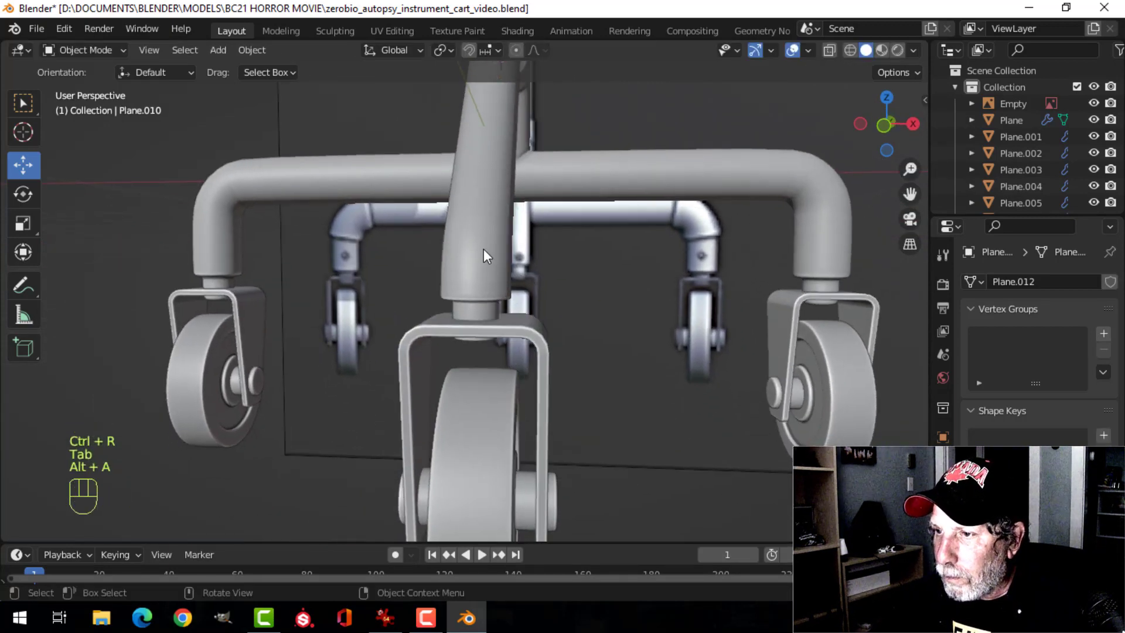
# Step: Add a level 1 Subdivision modifier to the front connecting tube and deselect everything
pyautogui.click(943, 461)
pyautogui.scroll(-2, 635, 288)
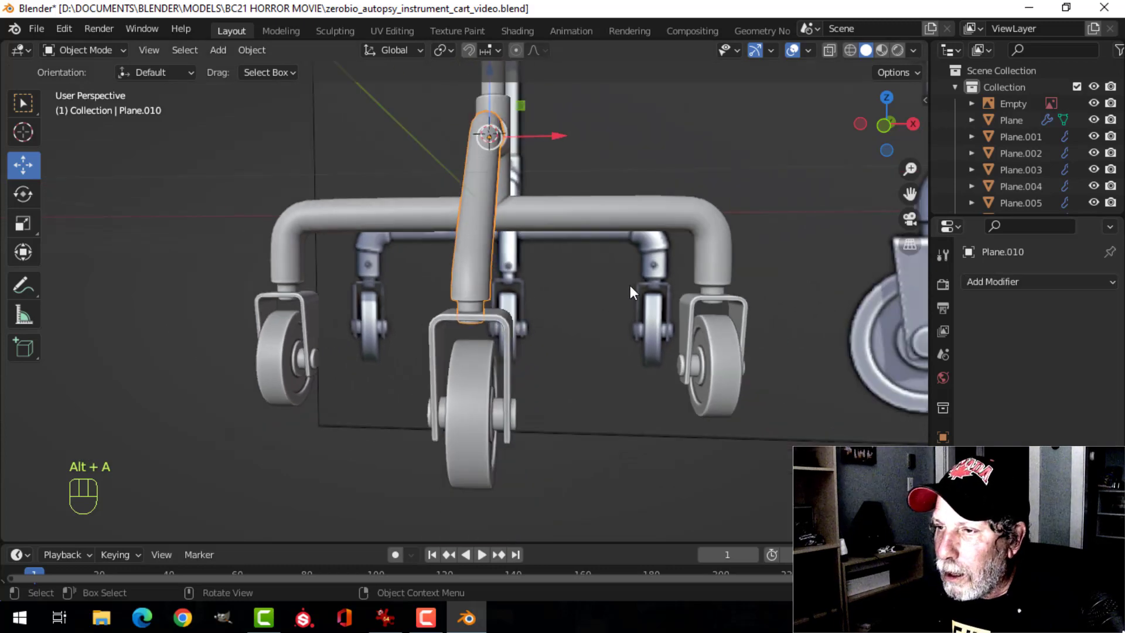
pyautogui.hotkey('ctrl', '1')
pyautogui.hotkey('alt', 'a')
pyautogui.click(546, 217)
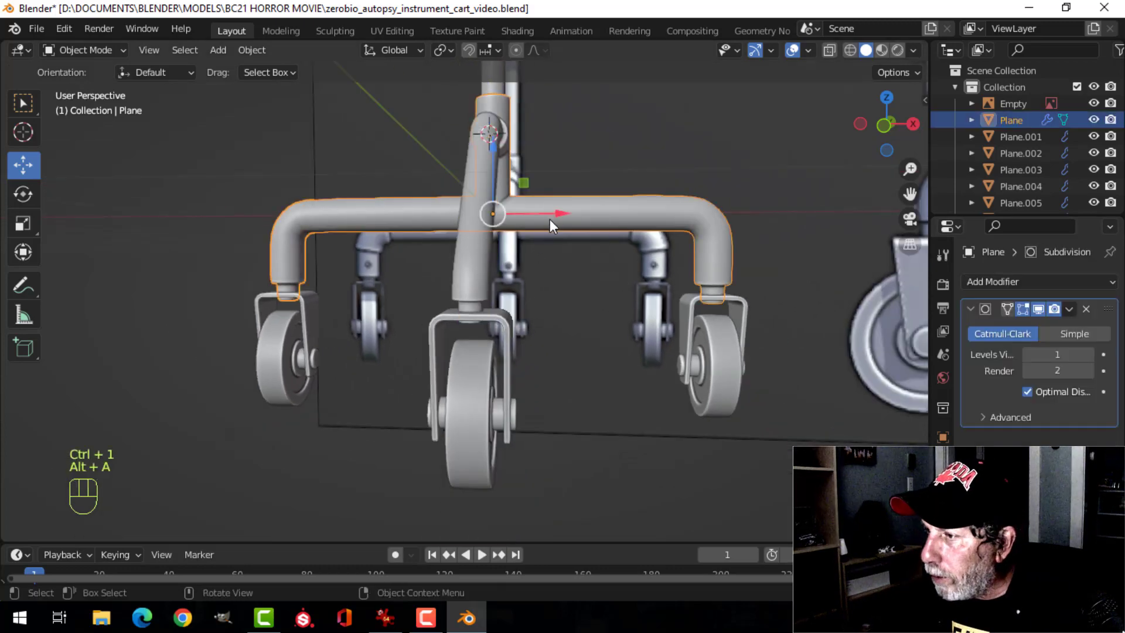
pyautogui.hotkey('alt', 'a')
# Step: Compare the cart base with the reference drawings and save the file
pyautogui.moveTo(557, 235); pyautogui.dragTo(490, 260, button='middle')
pyautogui.keyDown('shift'); pyautogui.moveTo(554, 211); pyautogui.dragTo(487, 216, button='middle'); pyautogui.keyUp('shift')
pyautogui.scroll(2, 476, 294)
pyautogui.scroll(-3, 469, 296)
pyautogui.keyDown('shift'); pyautogui.moveTo(432, 289); pyautogui.dragTo(459, 267, button='middle'); pyautogui.keyUp('shift')
pyautogui.moveTo(460, 267); pyautogui.dragTo(516, 230, button='middle')
pyautogui.scroll(-4, 504, 279)
pyautogui.scroll(4, 450, 284)
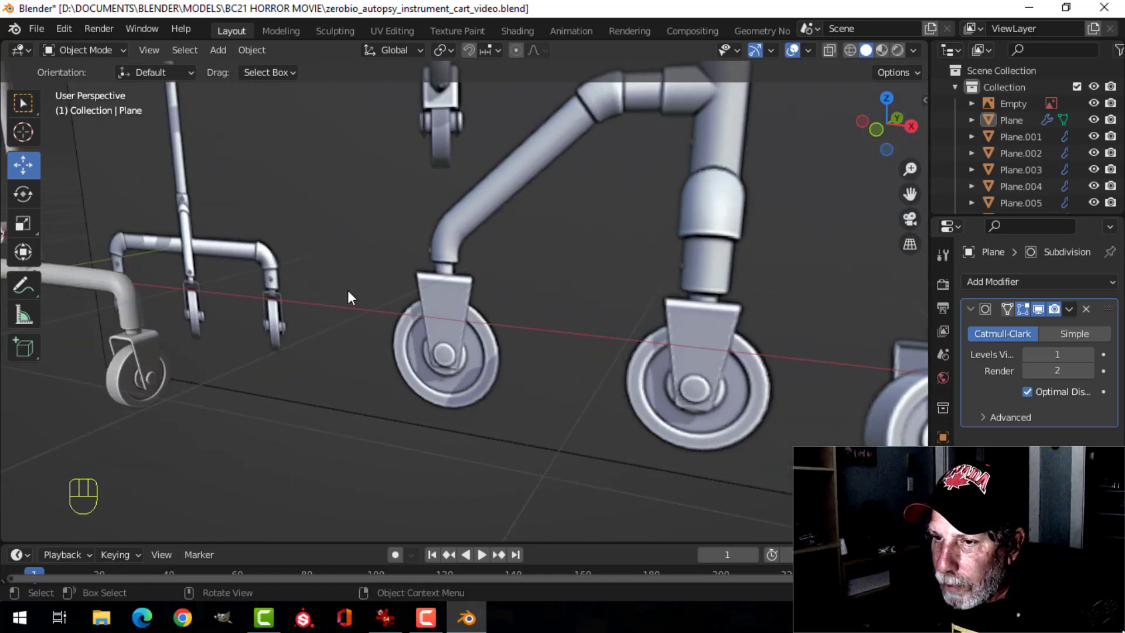
pyautogui.keyDown('shift'); pyautogui.moveTo(347, 292); pyautogui.dragTo(600, 225, button='middle'); pyautogui.keyUp('shift')
pyautogui.scroll(1, 445, 227)
pyautogui.keyDown('shift'); pyautogui.moveTo(419, 227); pyautogui.dragTo(591, 251, button='middle'); pyautogui.keyUp('shift')
pyautogui.hotkey('ctrl', 's')
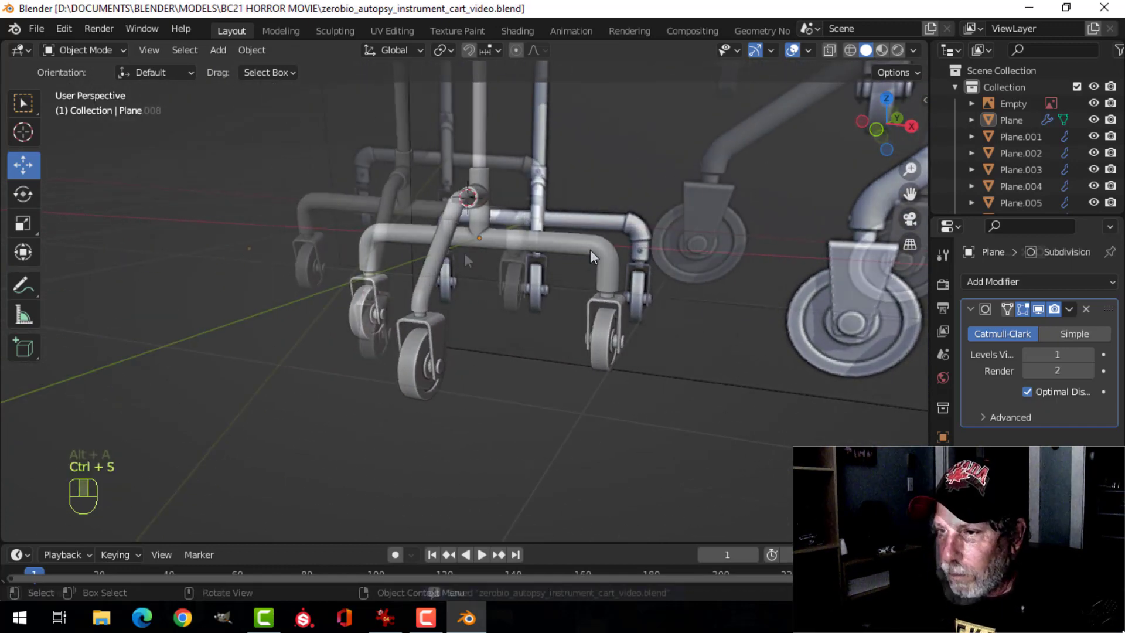
# Step: Enter Edit Mode on the base frame and select the face rings around the elbow above the right side caster
pyautogui.moveTo(529, 241); pyautogui.dragTo(460, 297, button='middle')
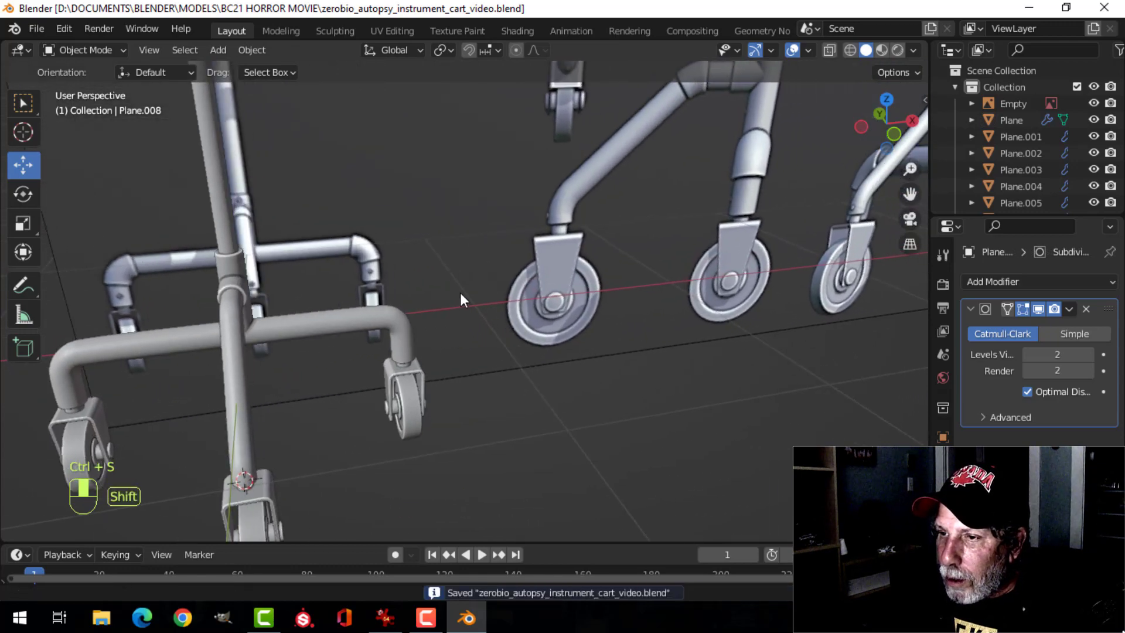
pyautogui.scroll(2, 376, 281)
pyautogui.scroll(2, 403, 236)
pyautogui.keyDown('shift'); pyautogui.moveTo(403, 236); pyautogui.dragTo(509, 283, button='middle'); pyautogui.keyUp('shift')
pyautogui.click(376, 282)
pyautogui.press('Tab')
pyautogui.hotkey('alt', 'a')
pyautogui.scroll(3, 509, 283)
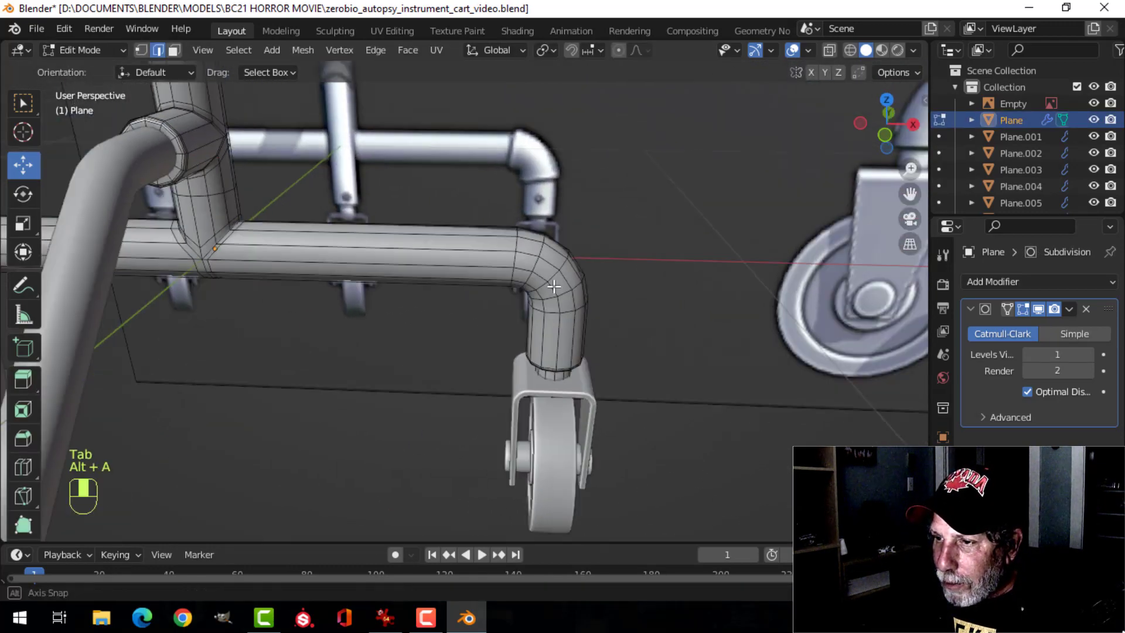
pyautogui.press('3')
pyautogui.keyDown('alt'); pyautogui.keyDown('shift'); pyautogui.click(584, 258); pyautogui.keyUp('shift'); pyautogui.keyUp('alt')
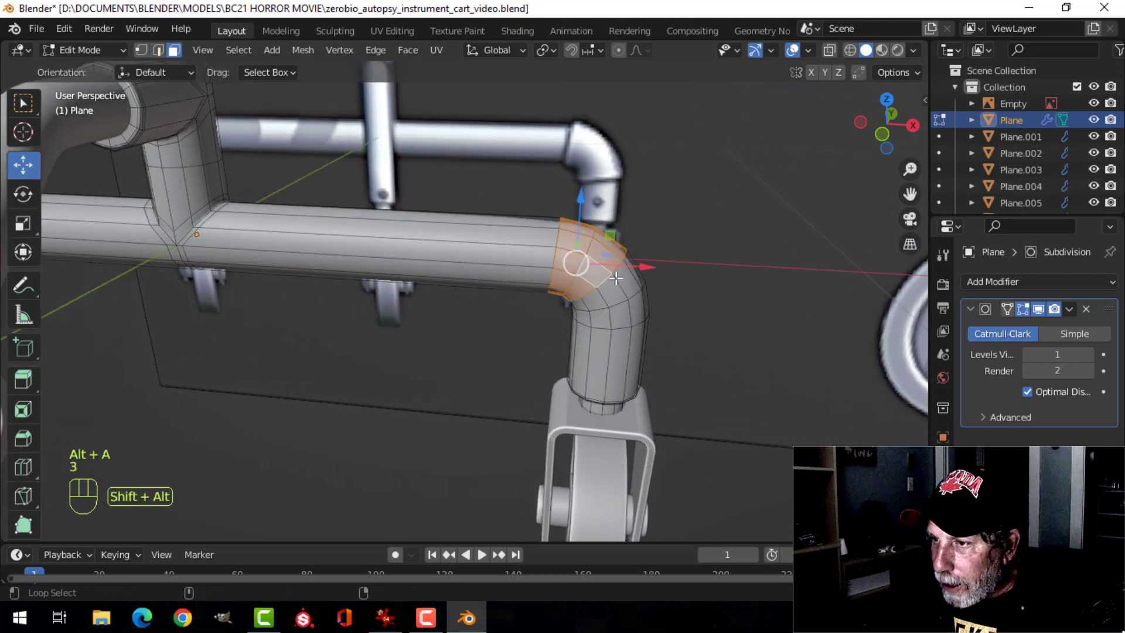
pyautogui.keyDown('alt'); pyautogui.keyDown('shift'); pyautogui.click(629, 317); pyautogui.keyUp('shift'); pyautogui.keyUp('alt')
# Step: Add the face rings of the opposite elbow, above the left side caster, to the selection
pyautogui.scroll(-3, 693, 309)
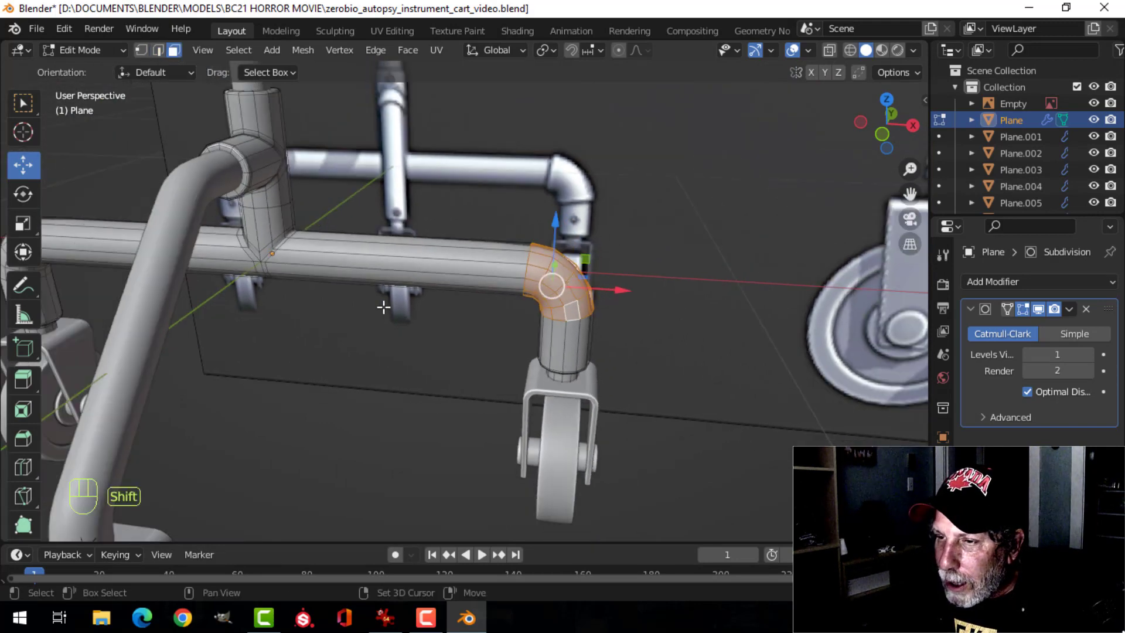
pyautogui.keyDown('shift'); pyautogui.moveTo(384, 306); pyautogui.dragTo(617, 284, button='middle'); pyautogui.keyUp('shift')
pyautogui.moveTo(147, 265)
pyautogui.keyDown('shift'); pyautogui.mouseDown(button='middle')
pyautogui.moveTo(367, 269)
pyautogui.moveTo(161, 258)
pyautogui.mouseUp(button='middle'); pyautogui.keyUp('shift')
pyautogui.keyDown('alt'); pyautogui.keyDown('shift'); pyautogui.click(120, 210); pyautogui.keyUp('shift'); pyautogui.keyUp('alt')
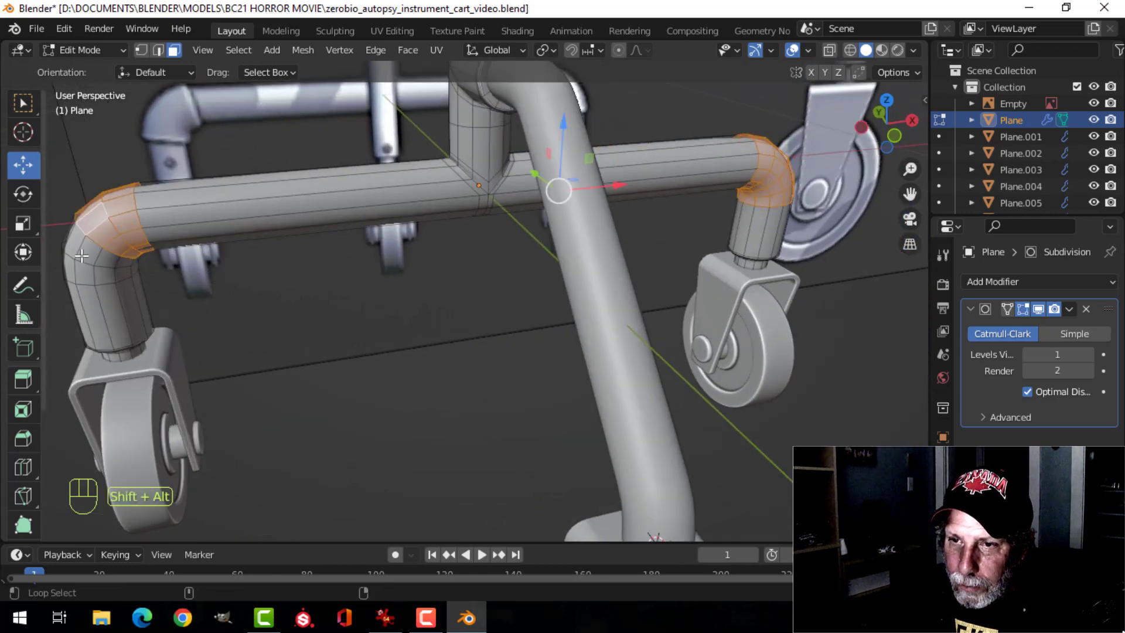
pyautogui.keyDown('alt'); pyautogui.keyDown('shift'); pyautogui.click(82, 255); pyautogui.keyUp('shift'); pyautogui.keyUp('alt')
# Step: Extrude both selected elbows and fatten them about 0.01 m outward along their normals to form raised pipe fittings
pyautogui.moveTo(384, 279)
pyautogui.keyDown('shift'); pyautogui.mouseDown(button='middle')
pyautogui.moveTo(135, 293)
pyautogui.moveTo(455, 270)
pyautogui.moveTo(372, 271)
pyautogui.mouseUp(button='middle'); pyautogui.keyUp('shift')
pyautogui.keyDown('shift'); pyautogui.moveTo(746, 269); pyautogui.dragTo(279, 128, button='middle'); pyautogui.keyUp('shift')
pyautogui.keyDown('shift'); pyautogui.moveTo(635, 243); pyautogui.dragTo(454, 253, button='middle'); pyautogui.keyUp('shift')
pyautogui.scroll(-3, 454, 253)
pyautogui.keyDown('shift'); pyautogui.moveTo(362, 191); pyautogui.dragTo(343, 118, button='middle'); pyautogui.keyUp('shift')
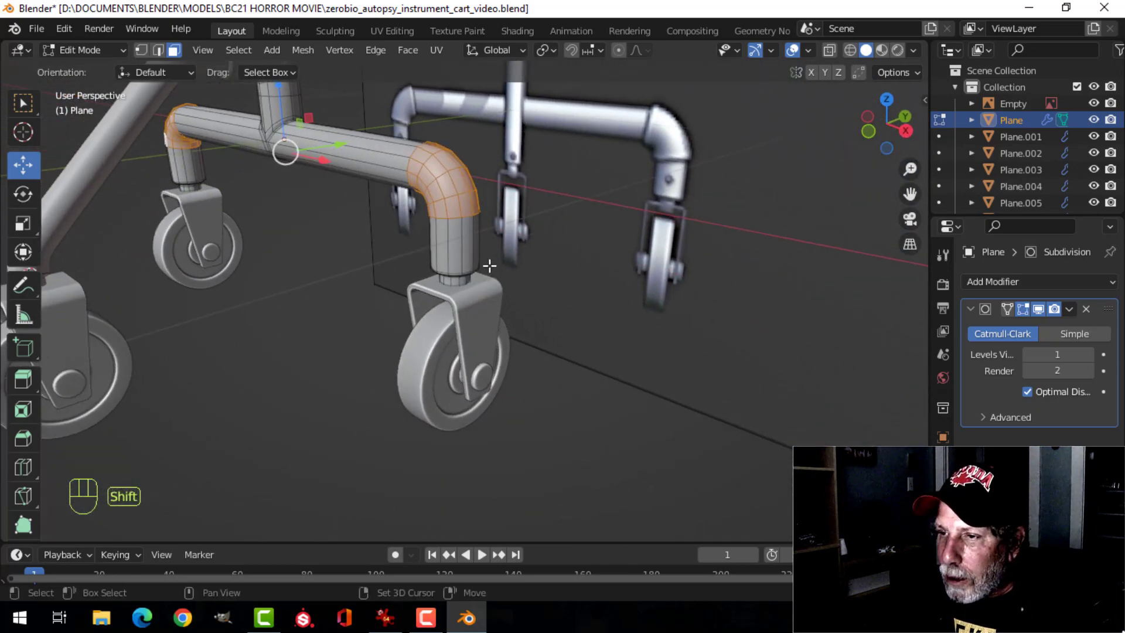
pyautogui.keyDown('shift'); pyautogui.moveTo(489, 266); pyautogui.dragTo(405, 255, button='middle'); pyautogui.keyUp('shift')
pyautogui.moveTo(404, 256); pyautogui.dragTo(660, 311, button='middle')
pyautogui.scroll(2, 438, 244)
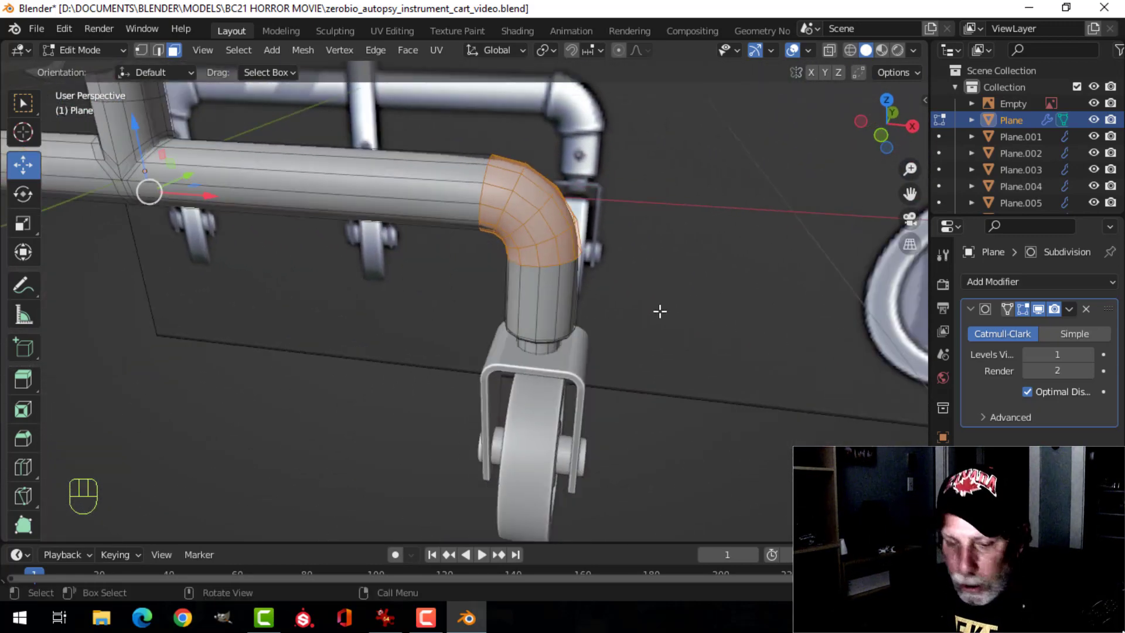
pyautogui.press('e')
pyautogui.hotkey('alt', 's')
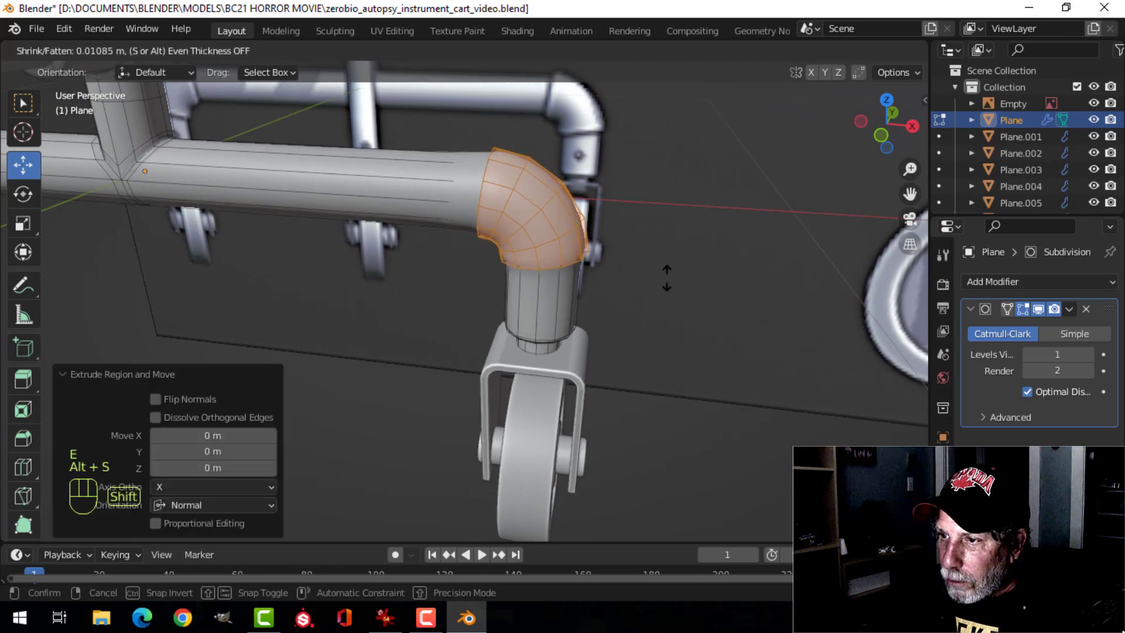
pyautogui.click(668, 274)
pyautogui.moveTo(660, 279); pyautogui.dragTo(668, 261, button='middle')
pyautogui.hotkey('alt', 'a')
# Step: Add supporting edge loops on the right caster leg and the horizontal bar, tight against the raised elbow's ends
pyautogui.hotkey('ctrl', 'r')
pyautogui.click(557, 296)
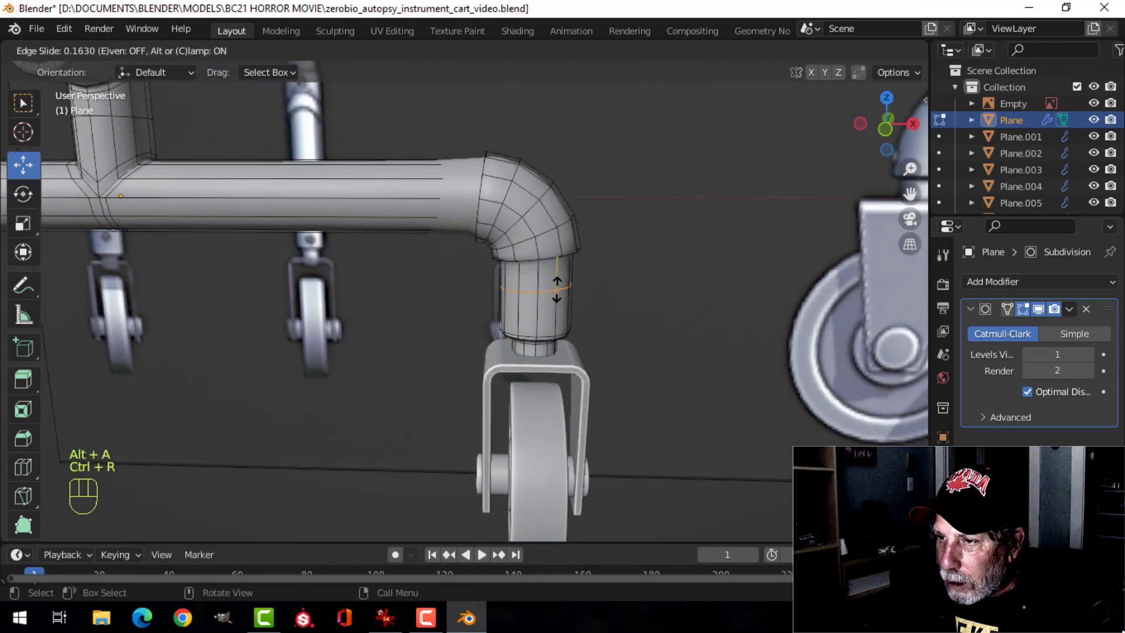
pyautogui.click(554, 273)
pyautogui.hotkey('ctrl', 'r')
pyautogui.click(454, 196)
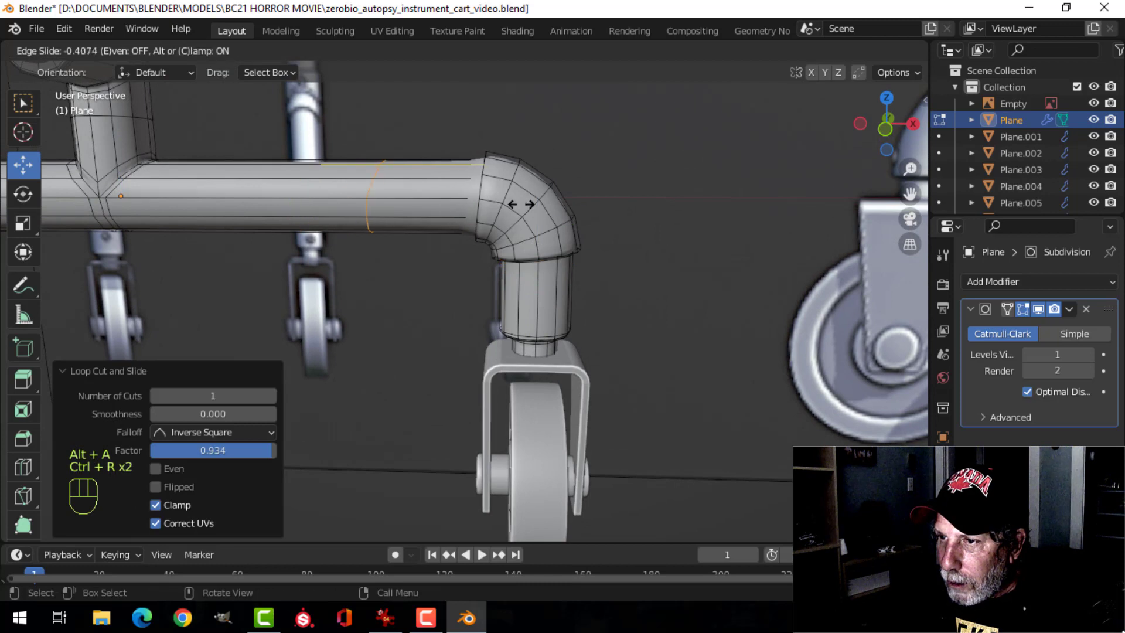
pyautogui.click(627, 212)
# Step: Add edge loops near both raised end rims of the right elbow, and return to Object Mode with everything deselected
pyautogui.hotkey('ctrl', 'r')
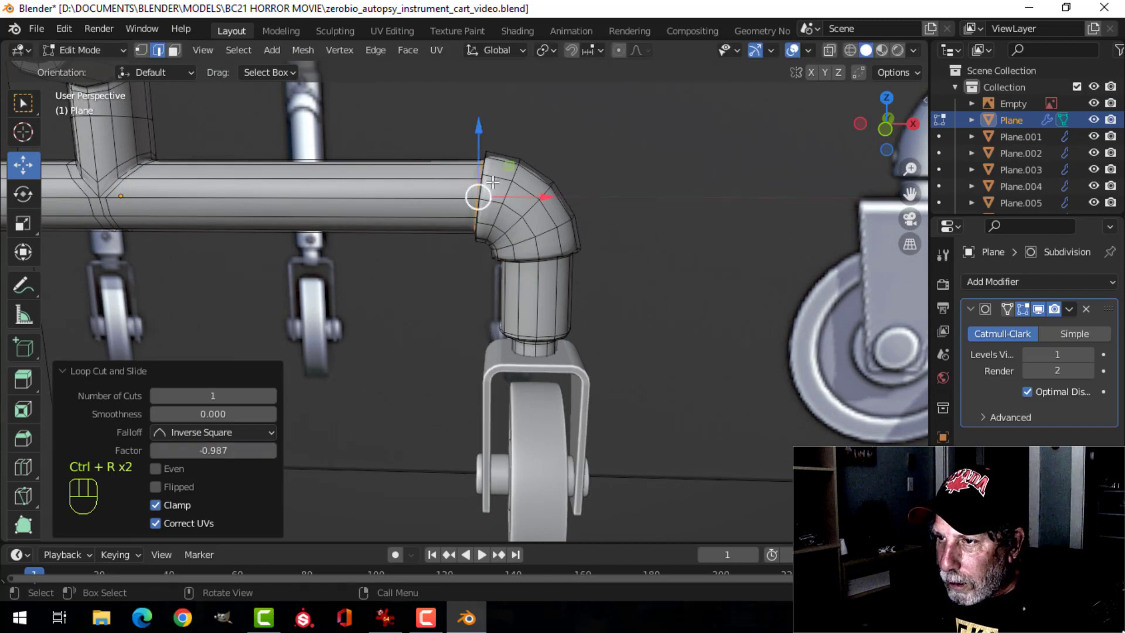
pyautogui.click(478, 186)
pyautogui.click(479, 179)
pyautogui.hotkey('ctrl', 'r')
pyautogui.click(553, 253)
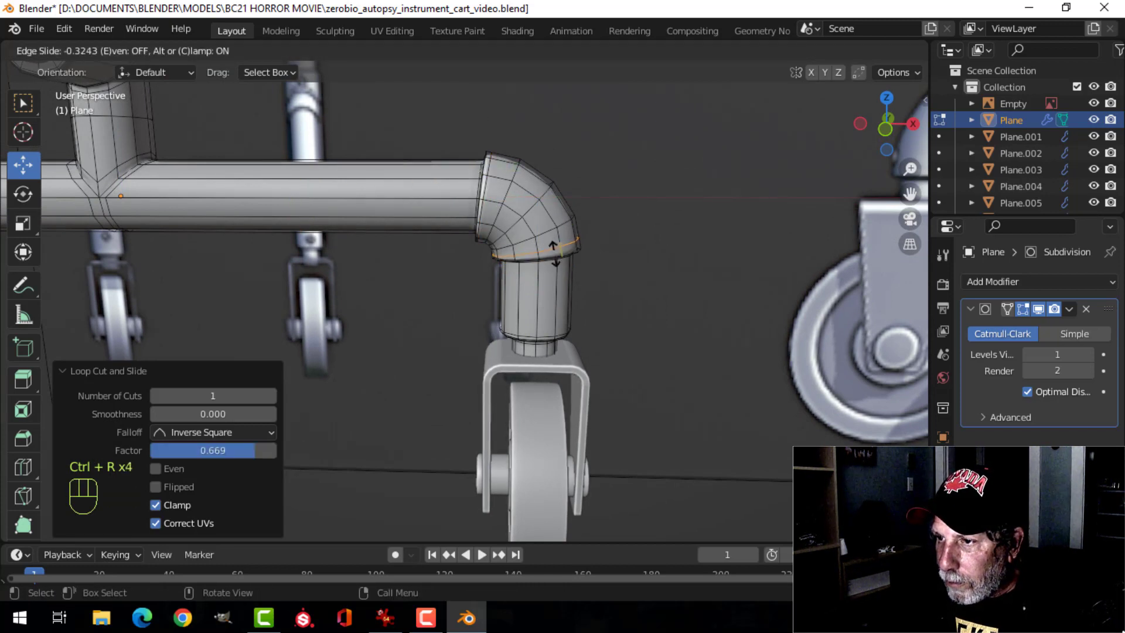
pyautogui.click(554, 258)
pyautogui.press('Tab')
pyautogui.scroll(-1, 435, 278)
pyautogui.hotkey('alt', 'a')
# Step: Add supporting edge loops on the horizontal bar and the left caster leg, tight against the left raised elbow's ends
pyautogui.moveTo(435, 277); pyautogui.dragTo(528, 317, button='middle')
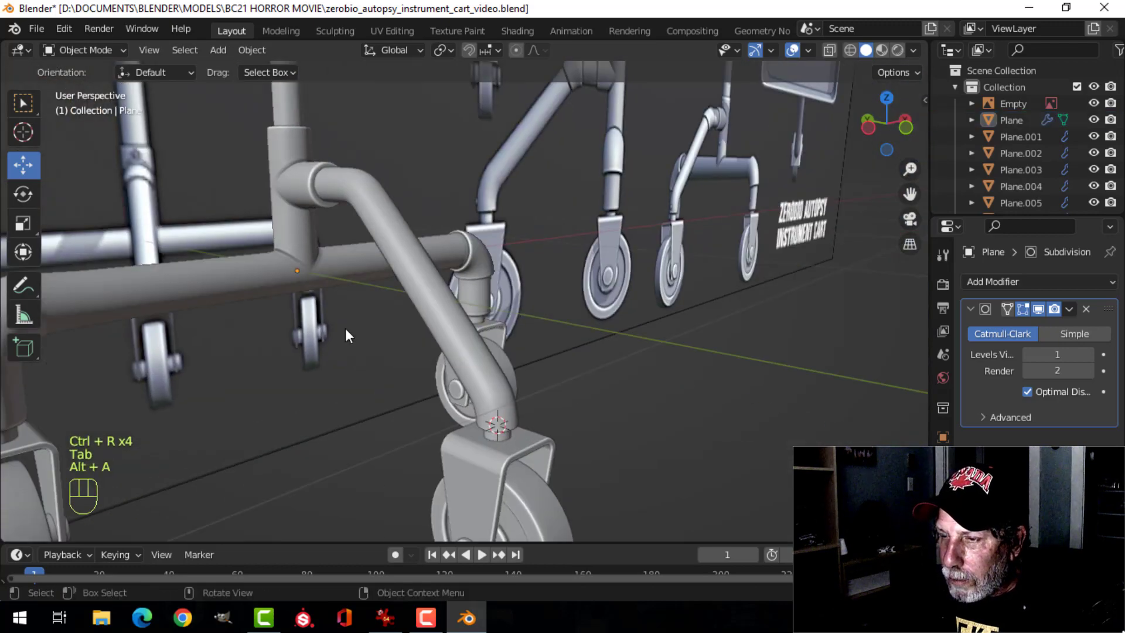
pyautogui.moveTo(346, 328); pyautogui.dragTo(410, 269, button='middle')
pyautogui.press('Tab')
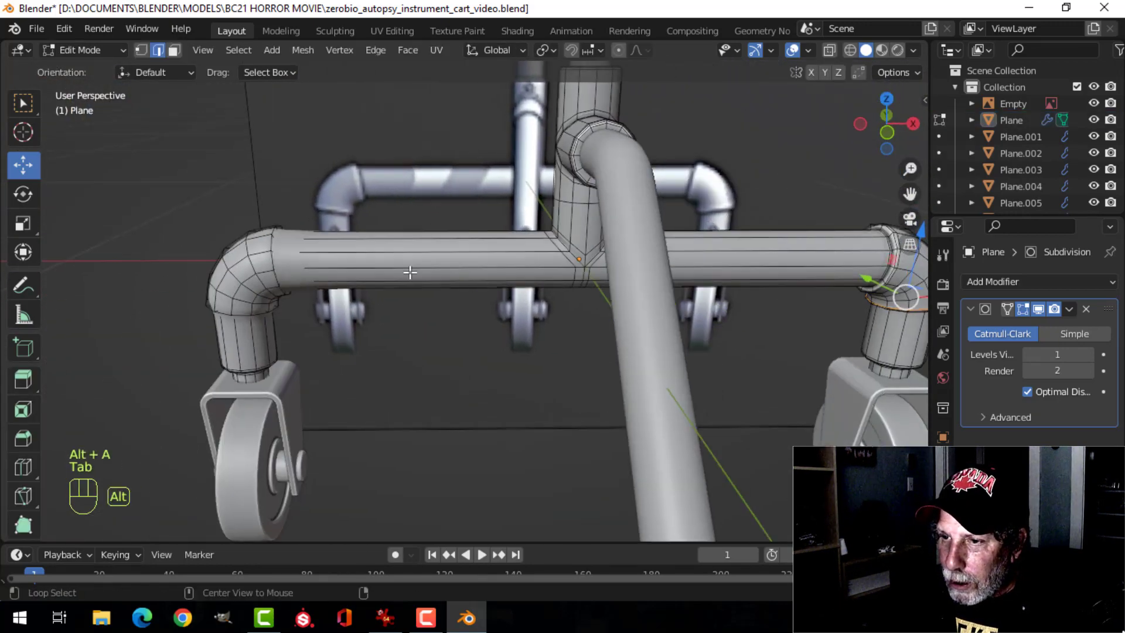
pyautogui.hotkey('alt', 'a')
pyautogui.hotkey('ctrl', 'r')
pyautogui.click(392, 254)
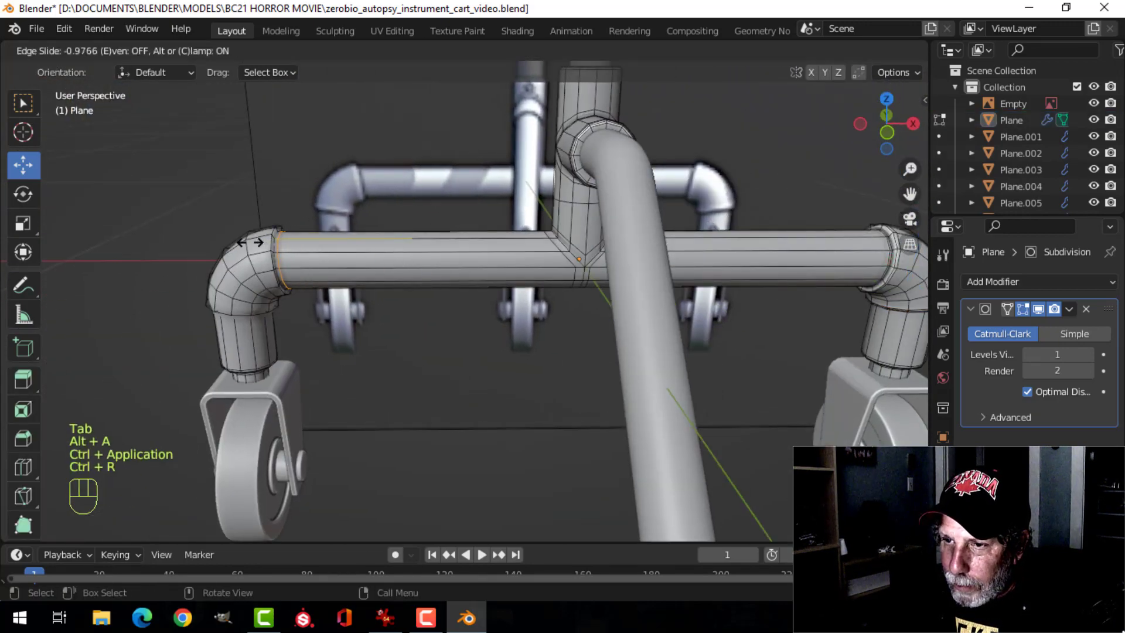
pyautogui.click(249, 242)
pyautogui.moveTo(281, 254); pyautogui.dragTo(427, 195, button='middle')
pyautogui.hotkey('ctrl', 'r')
pyautogui.click(439, 175)
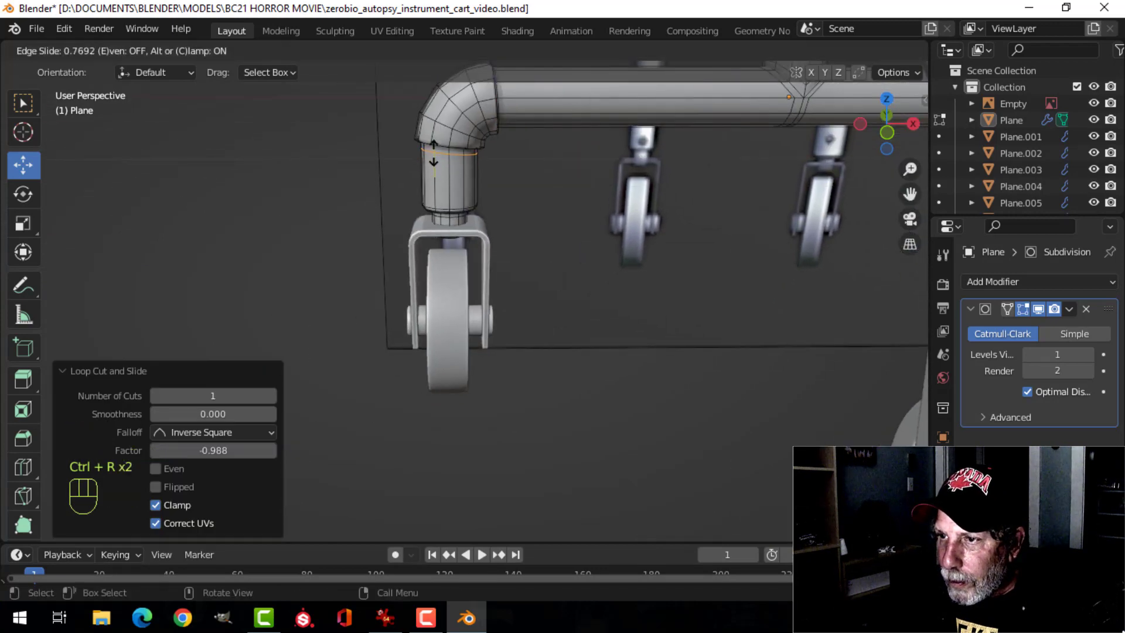
pyautogui.click(432, 149)
# Step: Add edge loops near both raised end rims of the left elbow, and return to Object Mode with everything deselected
pyautogui.hotkey('ctrl', 'r')
pyautogui.click(427, 129)
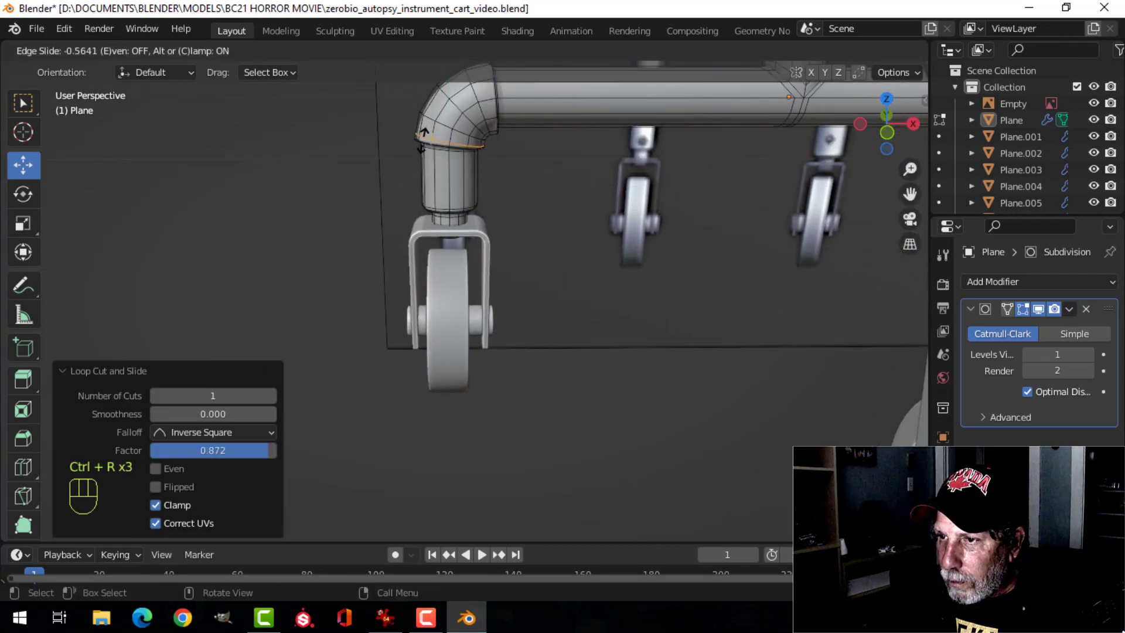
pyautogui.click(422, 140)
pyautogui.hotkey('ctrl', 'r')
pyautogui.click(482, 97)
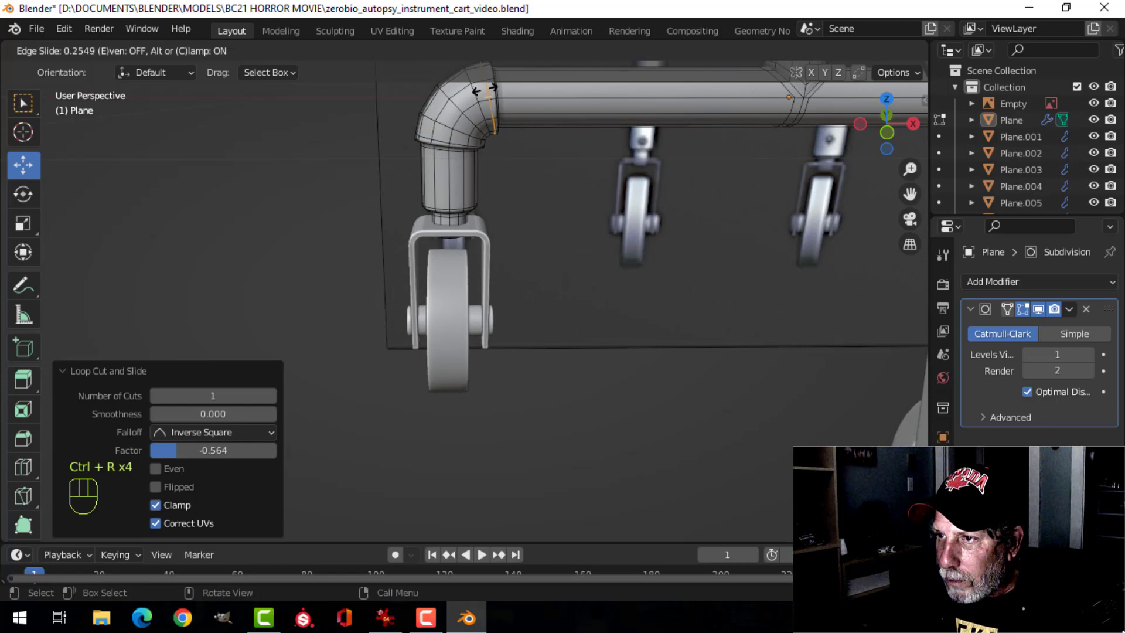
pyautogui.click(488, 89)
pyautogui.press('Tab')
pyautogui.scroll(-4, 498, 171)
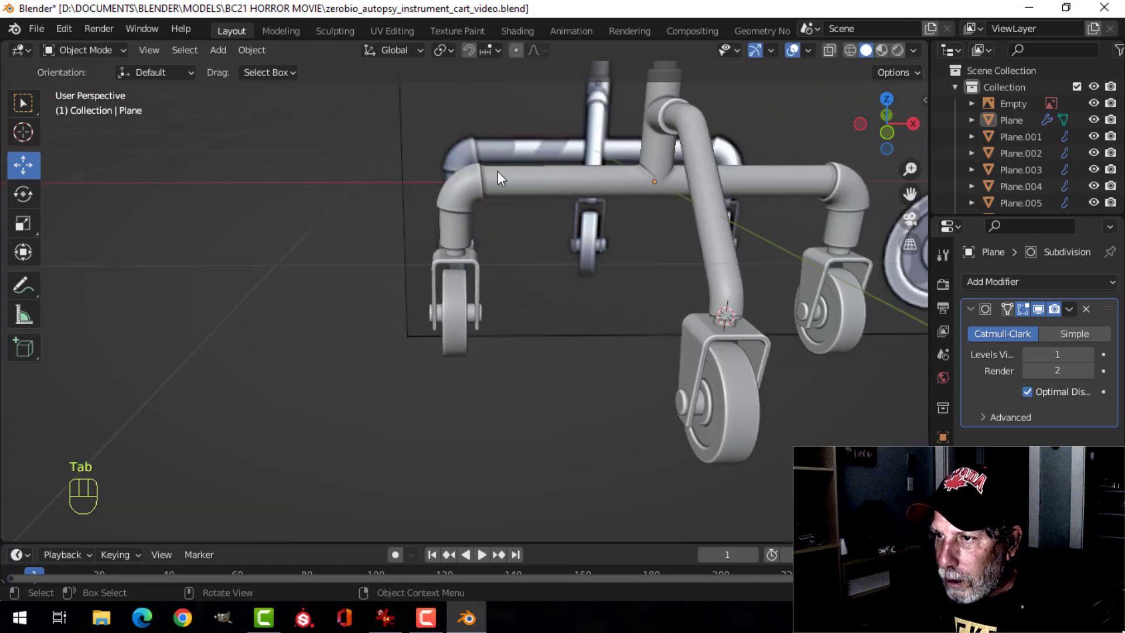
pyautogui.hotkey('alt', 'a')
# Step: Select the face rings around the upper bend of the bent front tube in Edit Mode
pyautogui.keyDown('shift'); pyautogui.moveTo(662, 230); pyautogui.dragTo(536, 232, button='middle'); pyautogui.keyUp('shift')
pyautogui.moveTo(536, 232); pyautogui.dragTo(719, 272, button='middle')
pyautogui.scroll(-3, 717, 298)
pyautogui.moveTo(715, 331); pyautogui.dragTo(692, 210, button='middle')
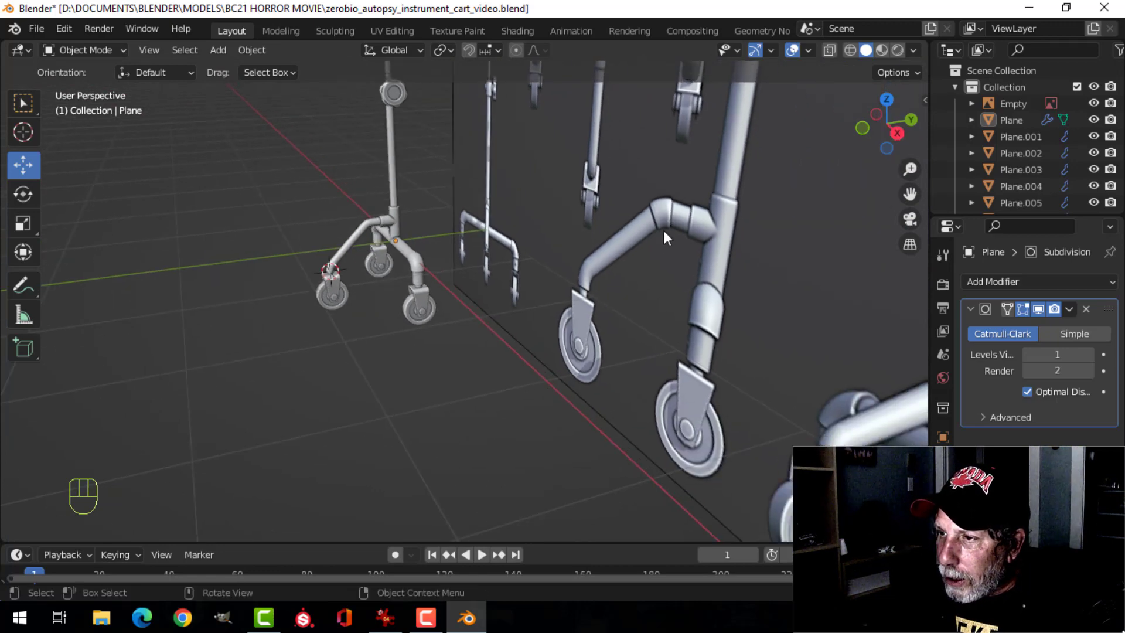
pyautogui.scroll(6, 659, 227)
pyautogui.keyDown('shift'); pyautogui.moveTo(352, 176); pyautogui.dragTo(519, 285, button='middle'); pyautogui.keyUp('shift')
pyautogui.scroll(3, 558, 301)
pyautogui.moveTo(518, 285)
pyautogui.keyDown('shift'); pyautogui.mouseDown(button='middle')
pyautogui.moveTo(473, 269)
pyautogui.moveTo(530, 274)
pyautogui.mouseUp(button='middle'); pyautogui.keyUp('shift')
pyautogui.click(459, 241)
pyautogui.press('Tab')
pyautogui.scroll(5, 447, 252)
pyautogui.hotkey('alt', 'a')
pyautogui.press('3')
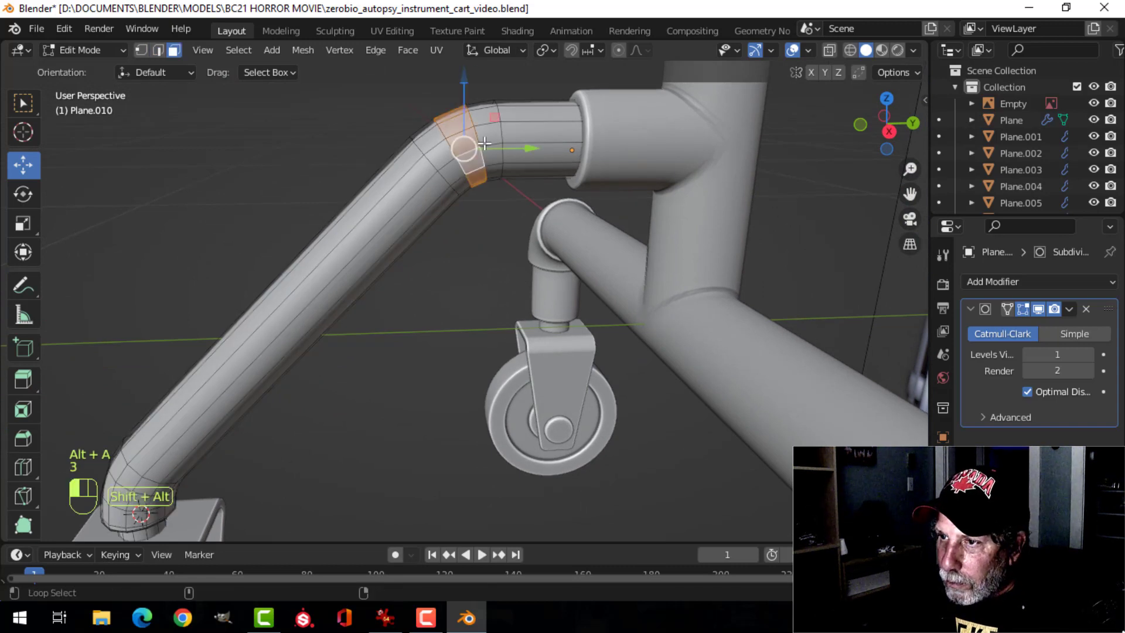
pyautogui.keyDown('alt'); pyautogui.keyDown('shift'); pyautogui.click(440, 162); pyautogui.keyUp('shift'); pyautogui.keyUp('alt')
# Step: Extrude the selected upper bend and fatten it slightly outward along its normals to form a raised elbow fitting
pyautogui.press('e')
pyautogui.click(521, 186)
pyautogui.hotkey('alt', 's')
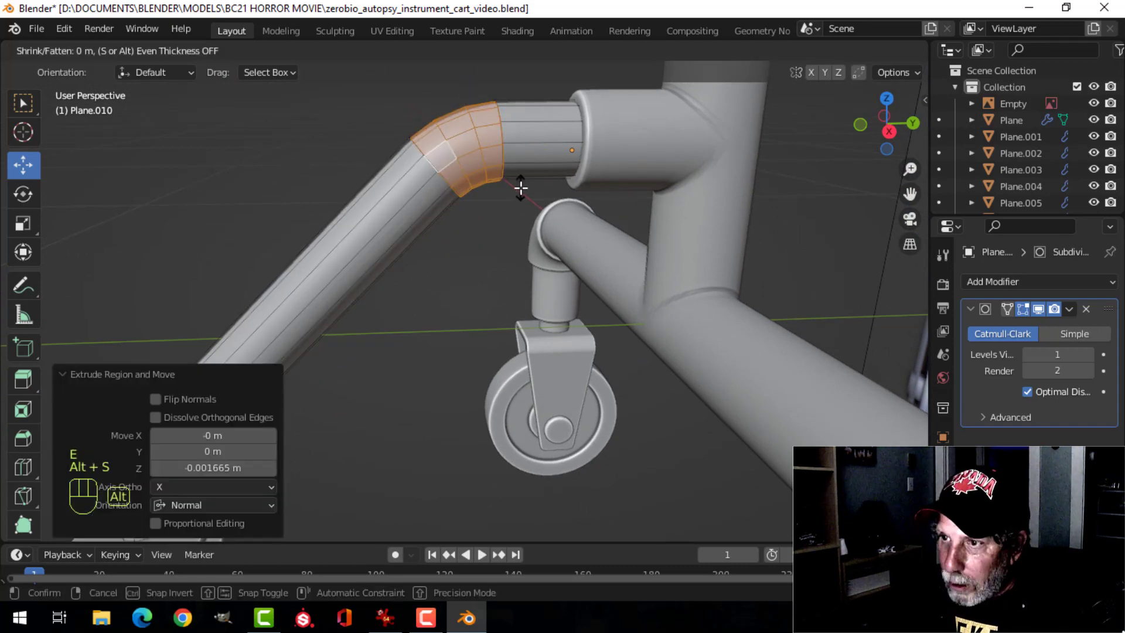
pyautogui.click(519, 175)
# Step: Add supporting edge loops on the front tube's sloped and horizontal sections, tight against the raised bend's ends
pyautogui.hotkey('ctrl', 'r')
pyautogui.click(423, 181)
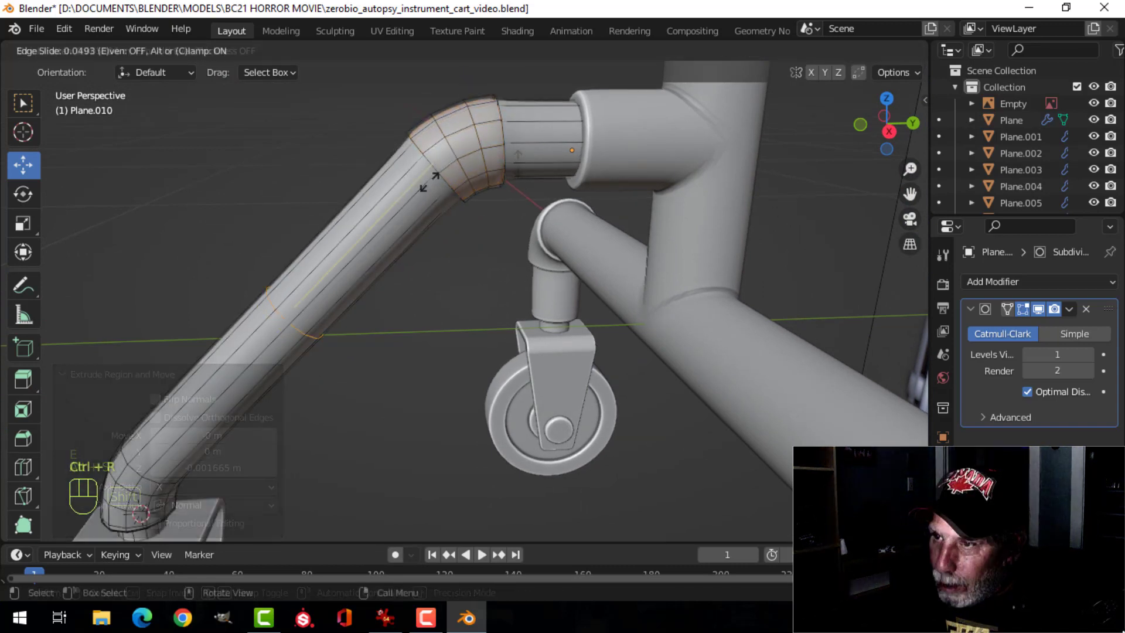
pyautogui.click(563, 510)
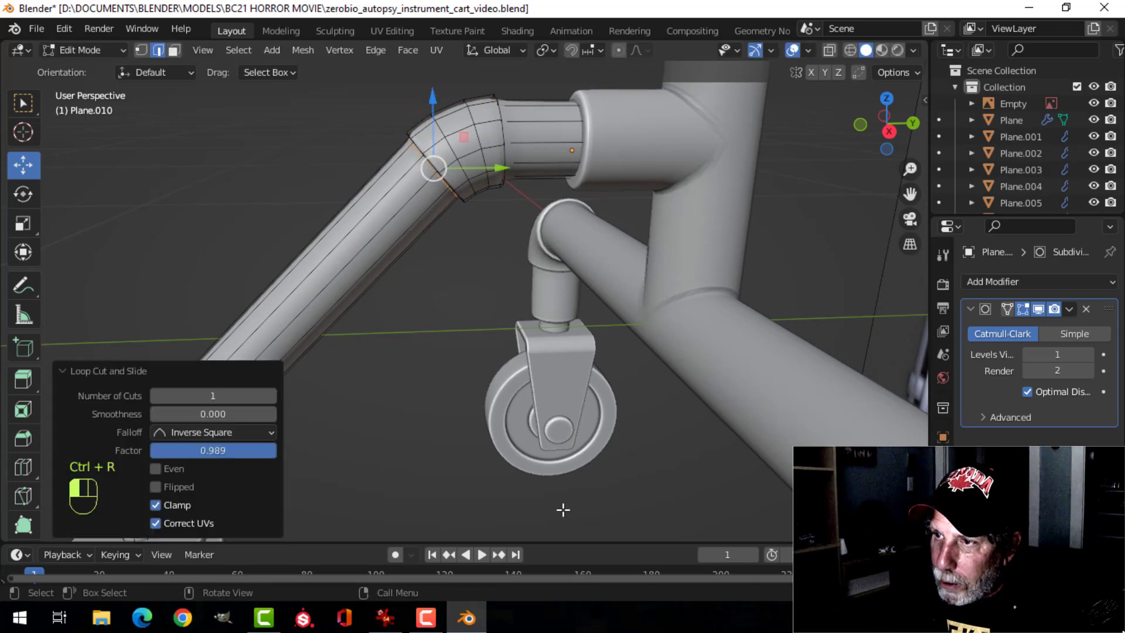
pyautogui.hotkey('ctrl', 'r')
pyautogui.click(532, 126)
pyautogui.click(478, 140)
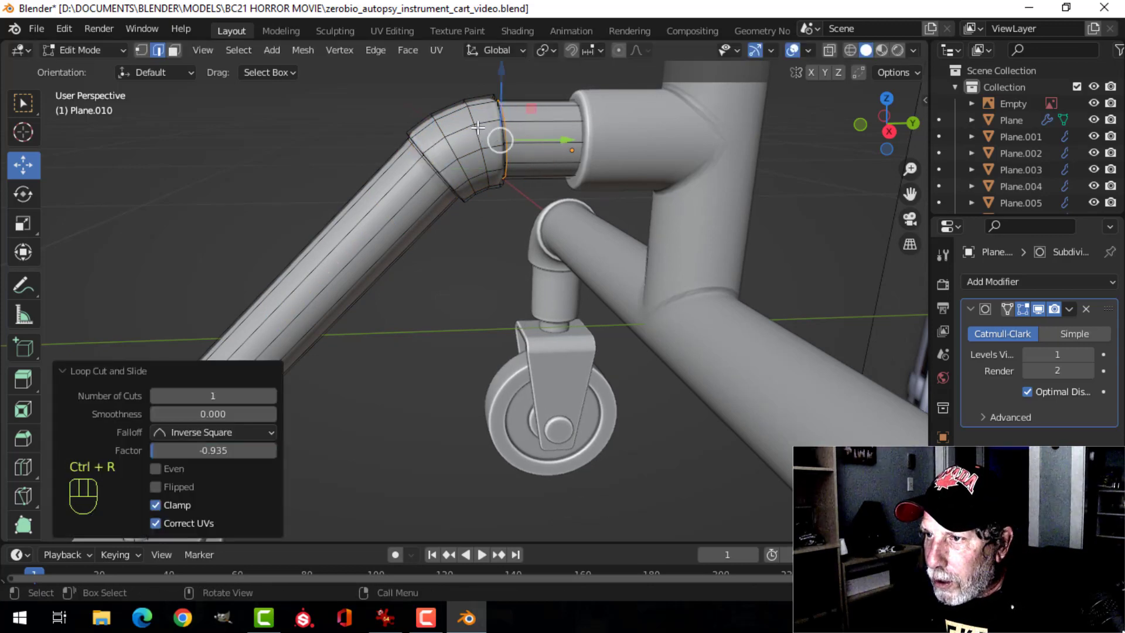
# Step: Add edge loops near both end rims of the front tube's raised bend, return to Object Mode, and save the file
pyautogui.hotkey('ctrl', 'r')
pyautogui.click(491, 135)
pyautogui.click(461, 139)
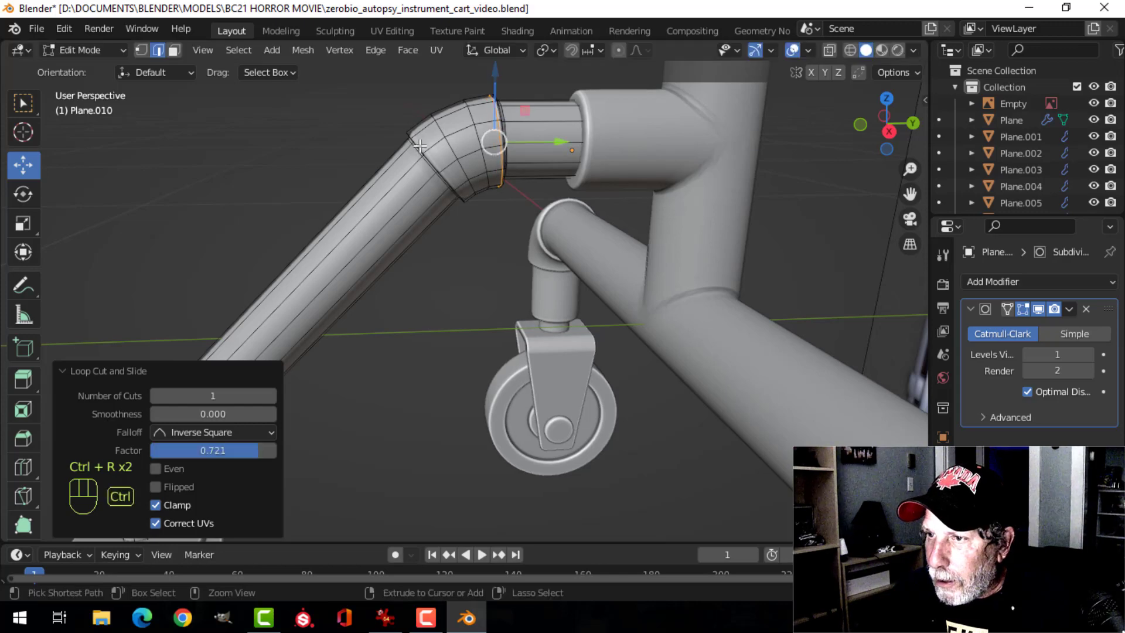
pyautogui.hotkey('ctrl', 'r')
pyautogui.click(435, 143)
pyautogui.click(428, 149)
pyautogui.press('Tab')
pyautogui.scroll(-4, 459, 291)
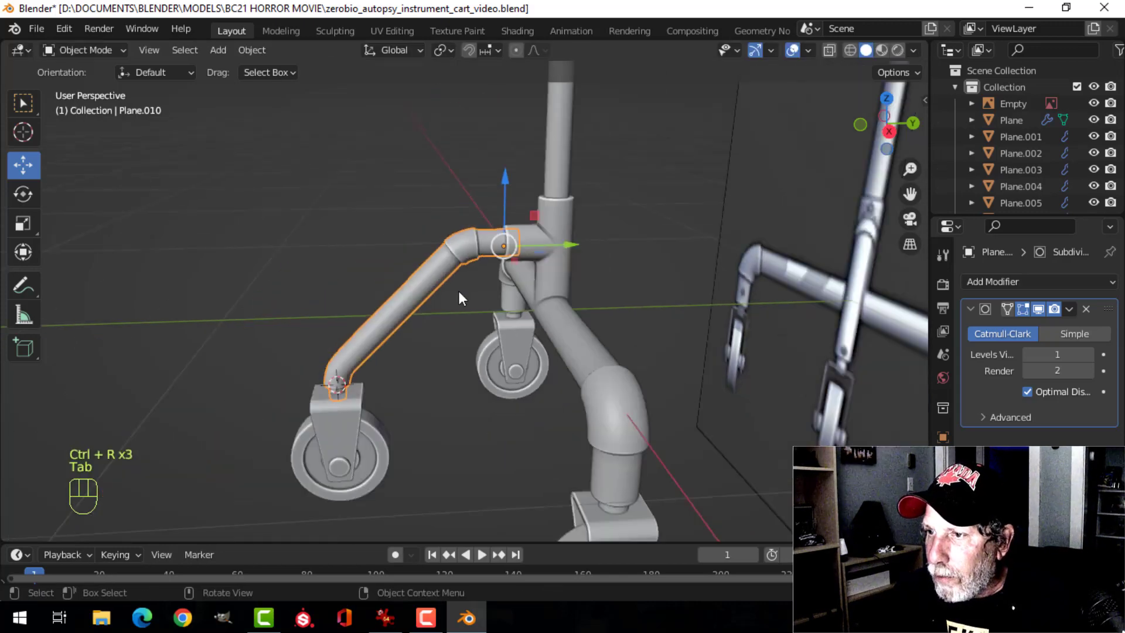
pyautogui.hotkey('alt', 'a')
pyautogui.moveTo(458, 290); pyautogui.dragTo(498, 315, button='middle')
pyautogui.scroll(-3, 522, 343)
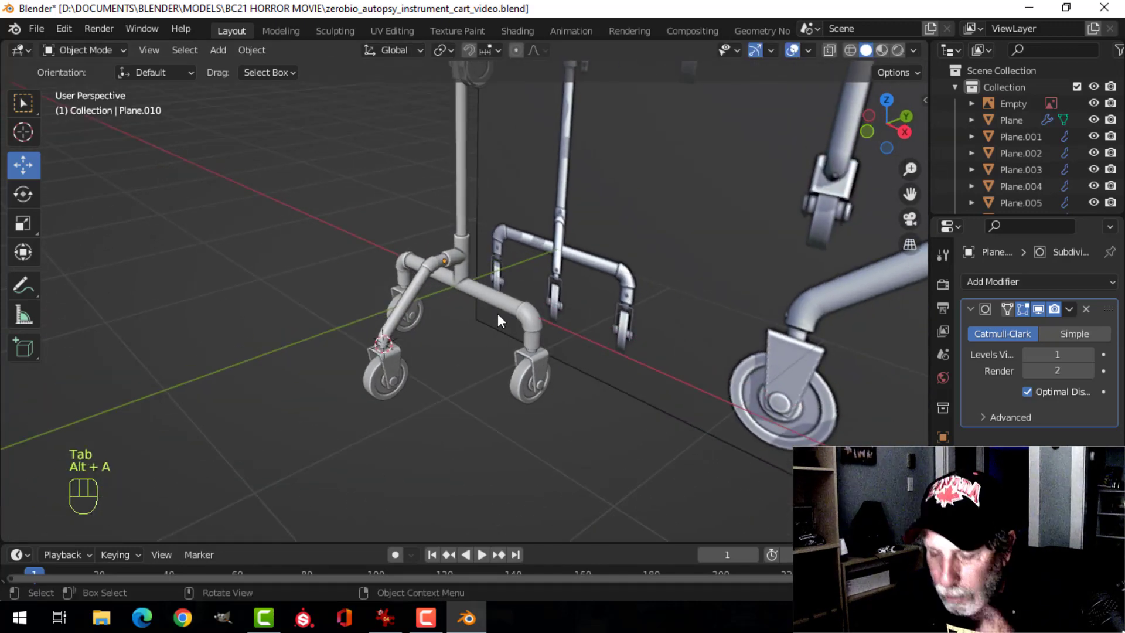
pyautogui.hotkey('ctrl', 's')
# Step: Examine the finished base and the upper post, then compare the tray area with the reference in front view
pyautogui.scroll(2, 498, 334)
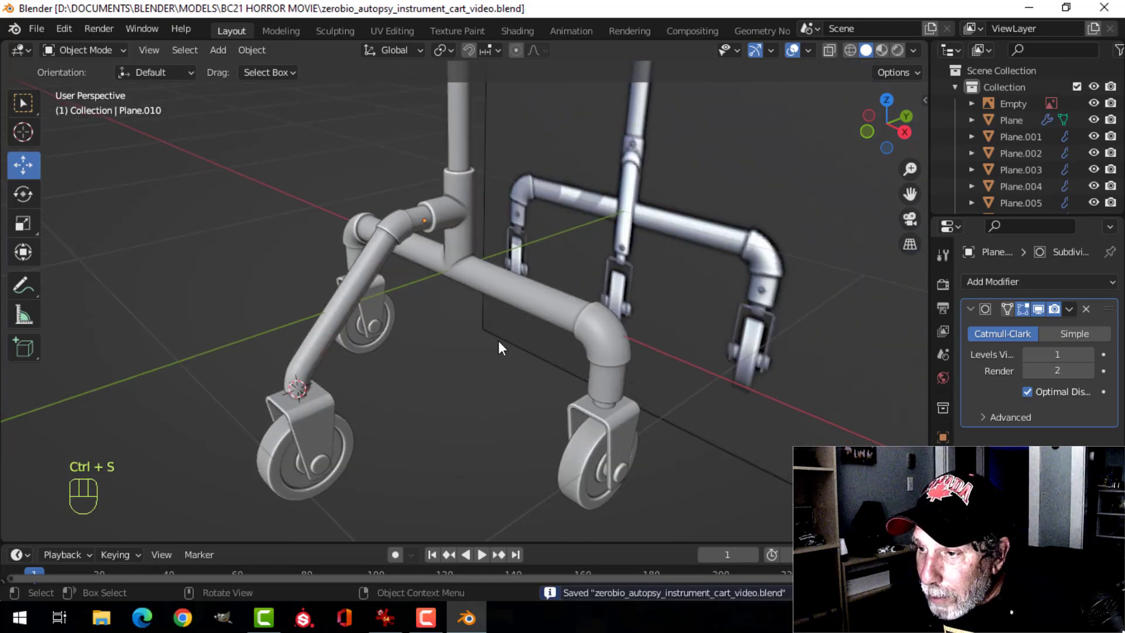
pyautogui.scroll(1, 409, 346)
pyautogui.keyDown('shift'); pyautogui.moveTo(410, 347); pyautogui.dragTo(534, 345, button='middle'); pyautogui.keyUp('shift')
pyautogui.scroll(-2, 537, 344)
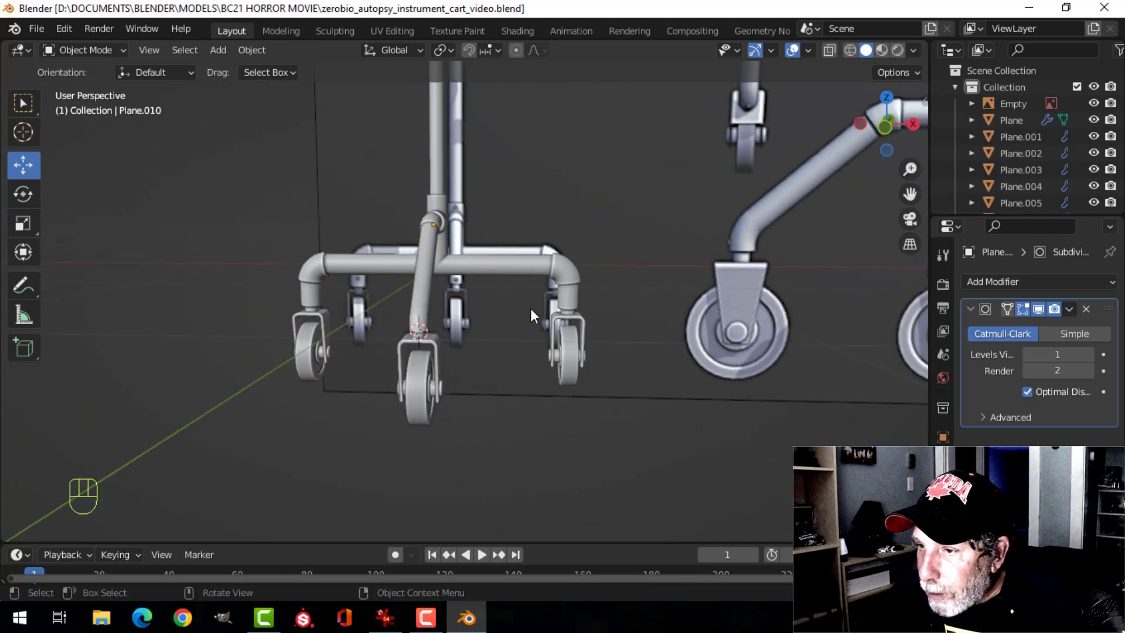
pyautogui.scroll(2, 478, 311)
pyautogui.keyDown('shift'); pyautogui.moveTo(506, 265); pyautogui.dragTo(497, 353, button='middle'); pyautogui.keyUp('shift')
pyautogui.scroll(-2, 433, 257)
pyautogui.keyDown('shift'); pyautogui.moveTo(474, 202); pyautogui.dragTo(494, 351, button='middle'); pyautogui.keyUp('shift')
pyautogui.moveTo(466, 277); pyautogui.dragTo(501, 393, button='middle')
pyautogui.scroll(1, 481, 293)
pyautogui.scroll(2, 484, 281)
pyautogui.press('KP_1')
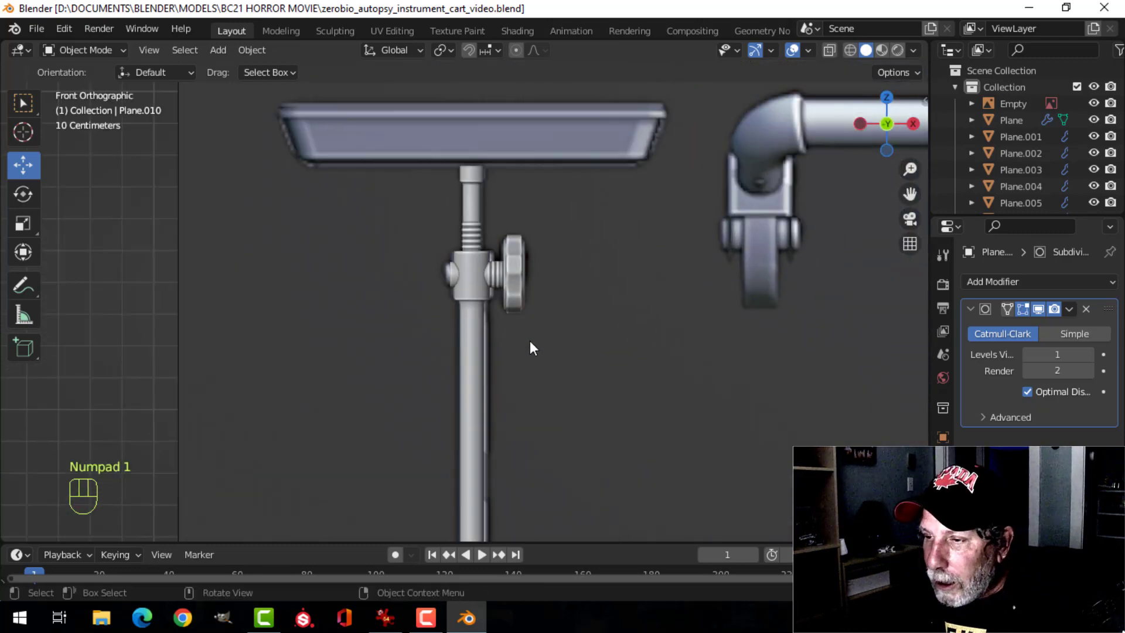
pyautogui.scroll(-4, 521, 346)
pyautogui.scroll(1, 526, 354)
pyautogui.scroll(-2, 527, 349)
# Step: Save the file and snap the 3D cursor to the selected edge loop of the upper post below the tray
pyautogui.hotkey('ctrl', 's')
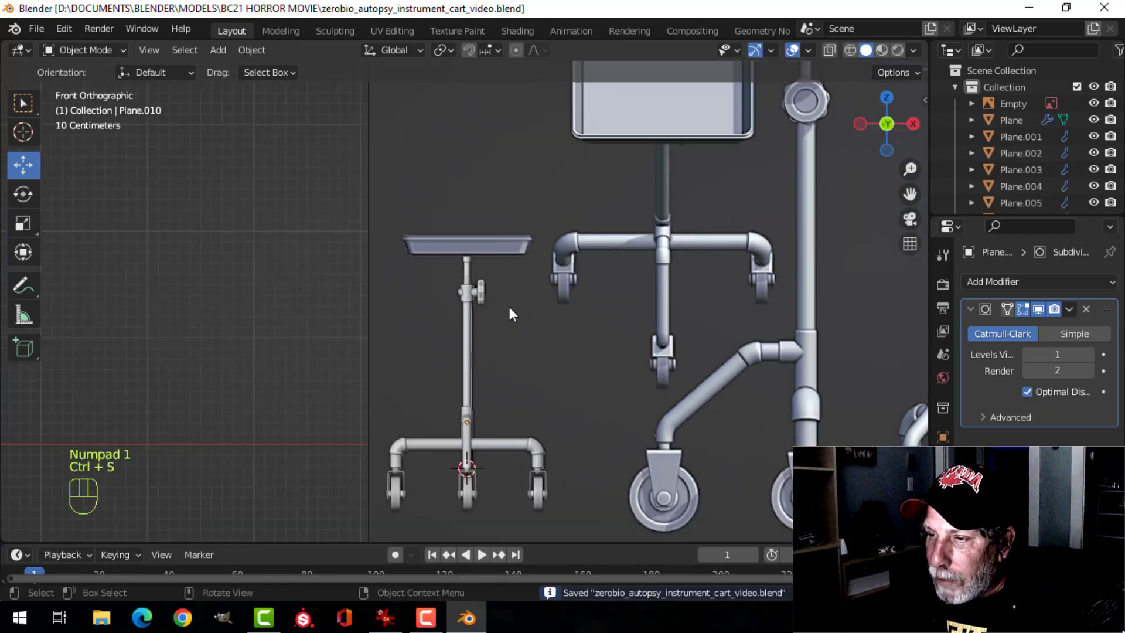
pyautogui.scroll(4, 509, 311)
pyautogui.keyDown('shift'); pyautogui.moveTo(512, 261); pyautogui.dragTo(514, 368, button='middle'); pyautogui.keyUp('shift')
pyautogui.click(471, 330)
pyautogui.press('Tab')
pyautogui.scroll(5, 507, 325)
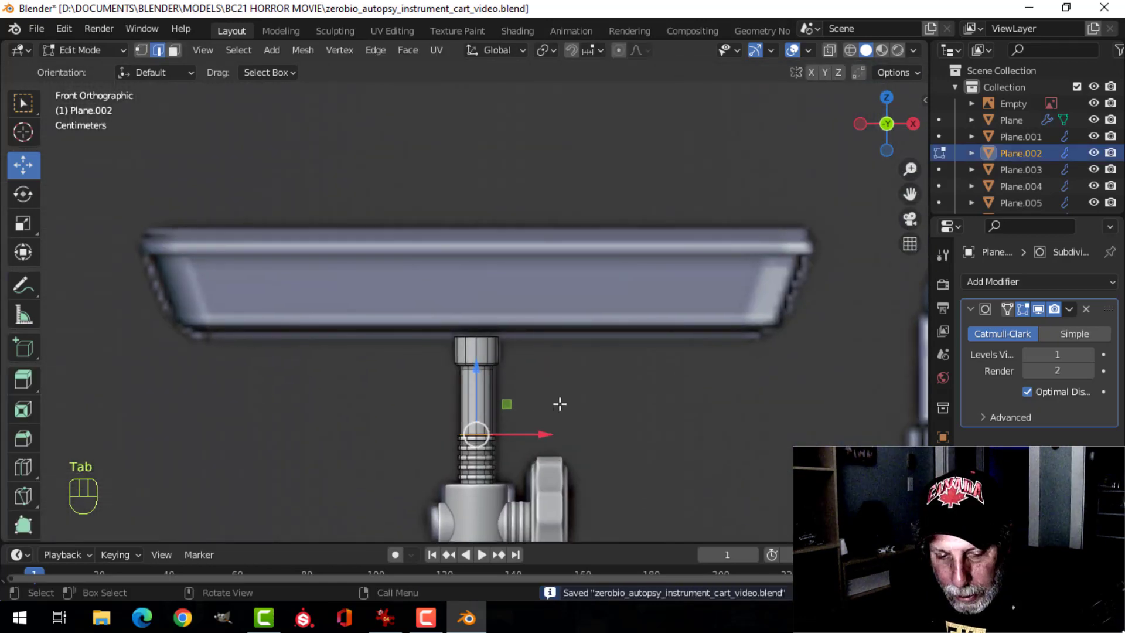
pyautogui.hotkey('shift', 's')
pyautogui.click(551, 499)
pyautogui.hotkey('alt', 'a')
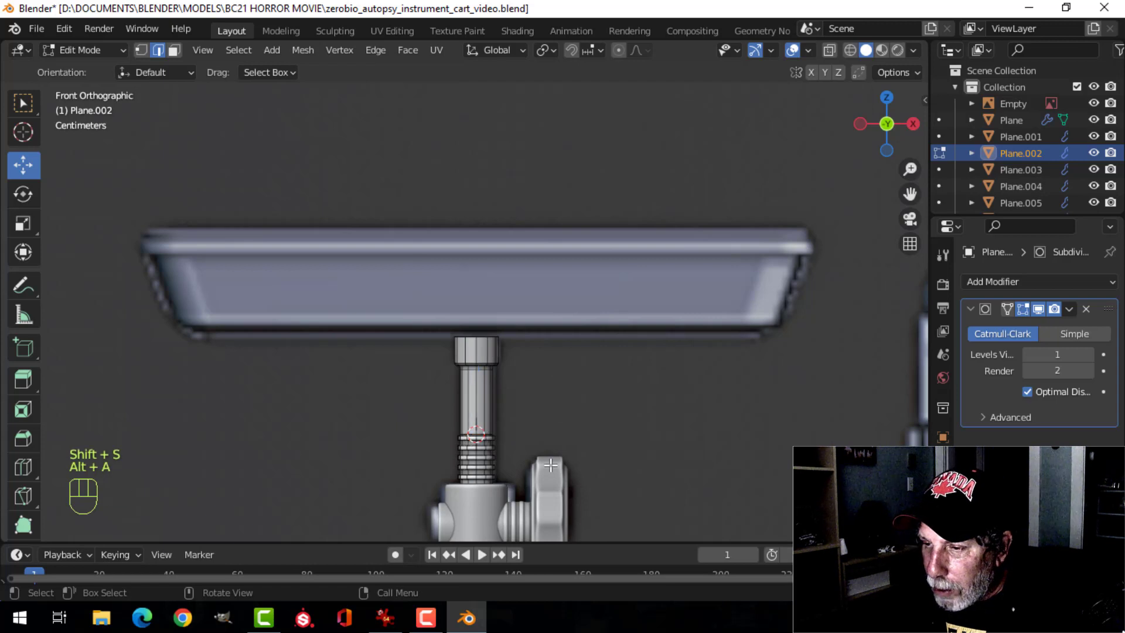
pyautogui.press('Tab')
pyautogui.scroll(-2, 513, 418)
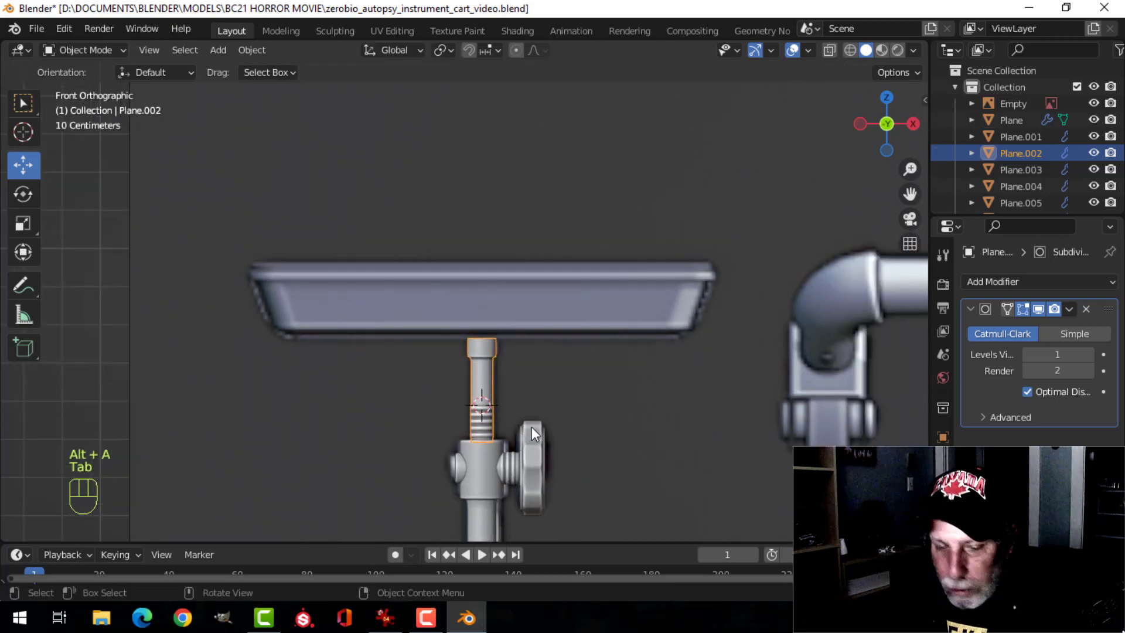
# Step: Add a plane, raise it about 0.367 m to the reference tray's upper rim, and scale it to 0.605 to match the tray's width
pyautogui.hotkey('shift', 'a')
pyautogui.moveTo(469, 258)
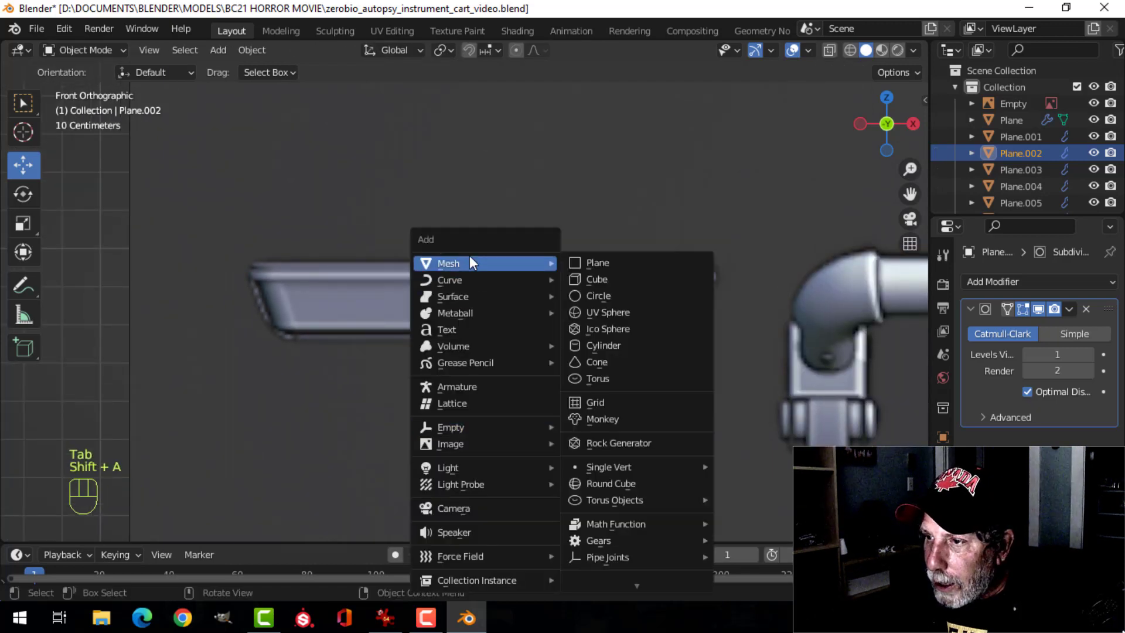
pyautogui.click(595, 255)
pyautogui.press('Tab')
pyautogui.scroll(-3, 595, 349)
pyautogui.moveTo(483, 299); pyautogui.dragTo(492, 210)
pyautogui.press('s')
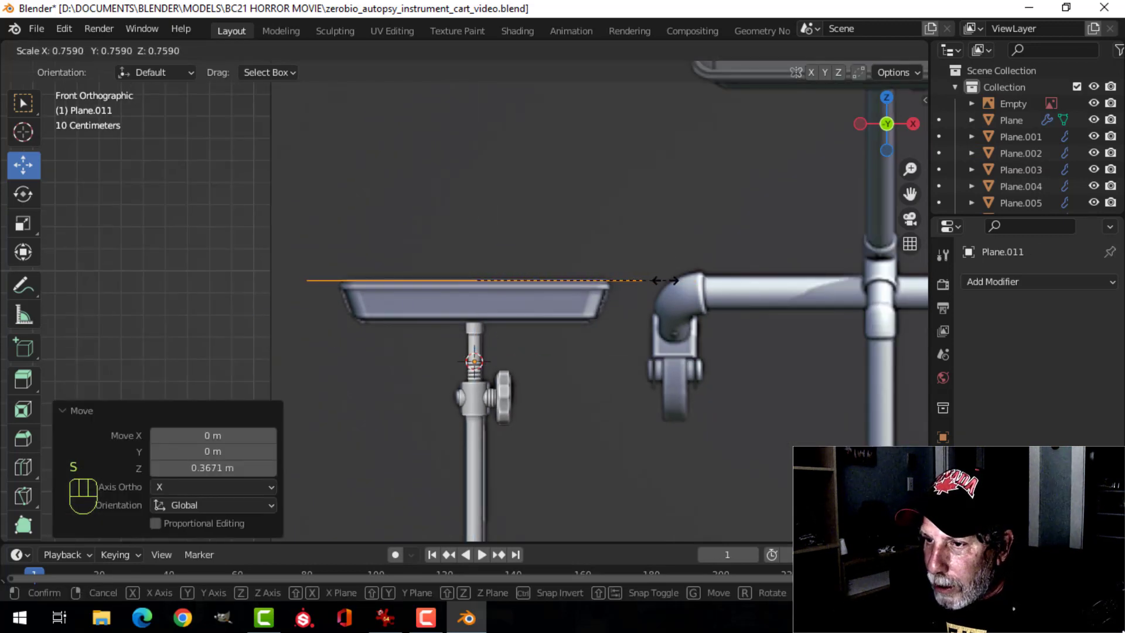
pyautogui.click(627, 284)
# Step: Scale the tray plane to about 0.639 along Y in top view to make it rectangular
pyautogui.press('KP_7')
pyautogui.scroll(-1, 700, 267)
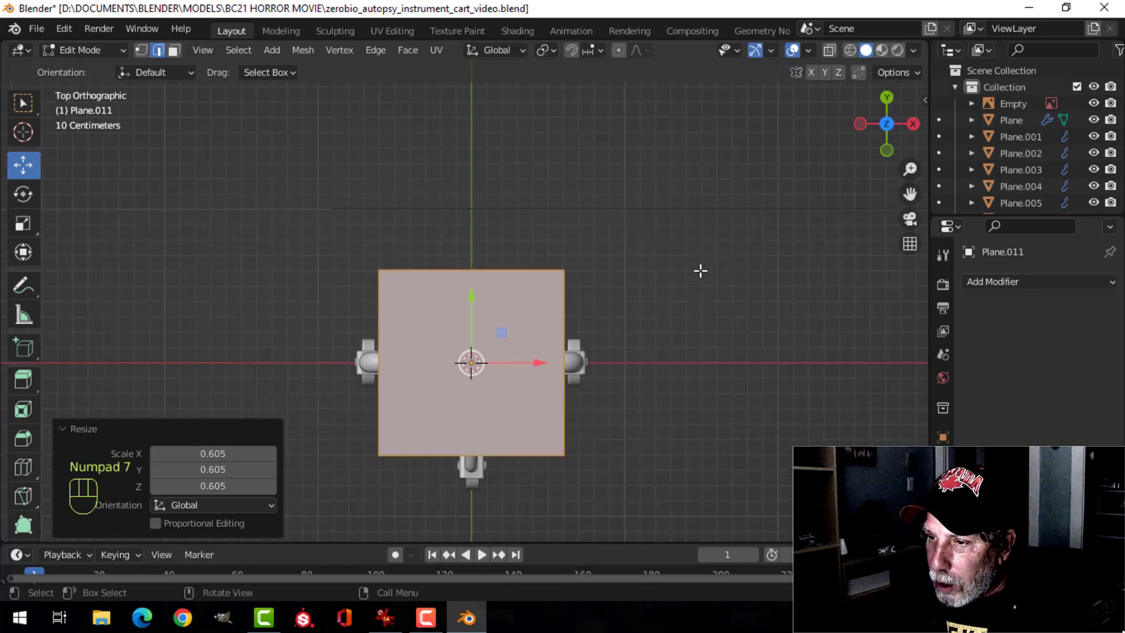
pyautogui.press('s')
pyautogui.press('y')
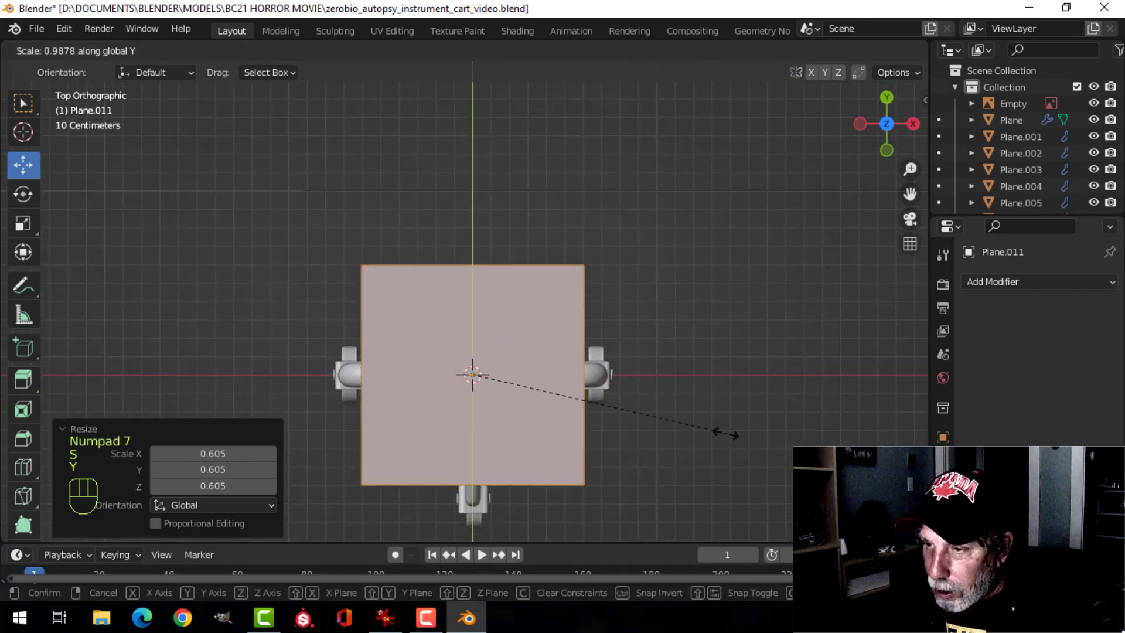
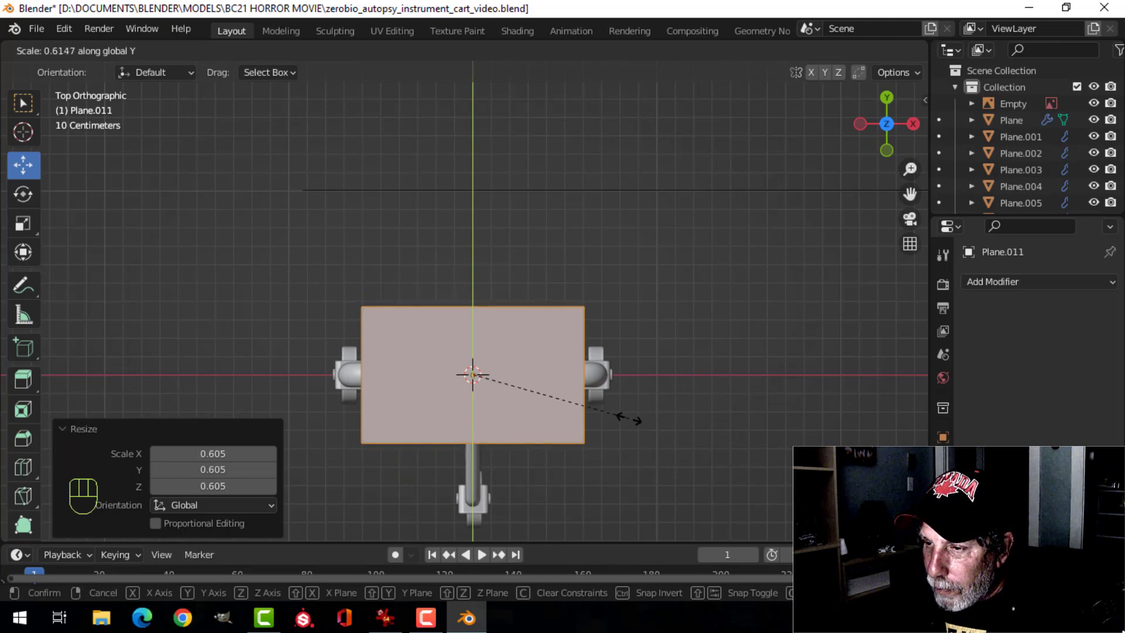
pyautogui.click(628, 419)
# Step: Align the plane with the tray's upper rim in front view, then extrude it about 0.182 m down to the tray's bottom
pyautogui.moveTo(633, 424); pyautogui.dragTo(633, 349, button='middle')
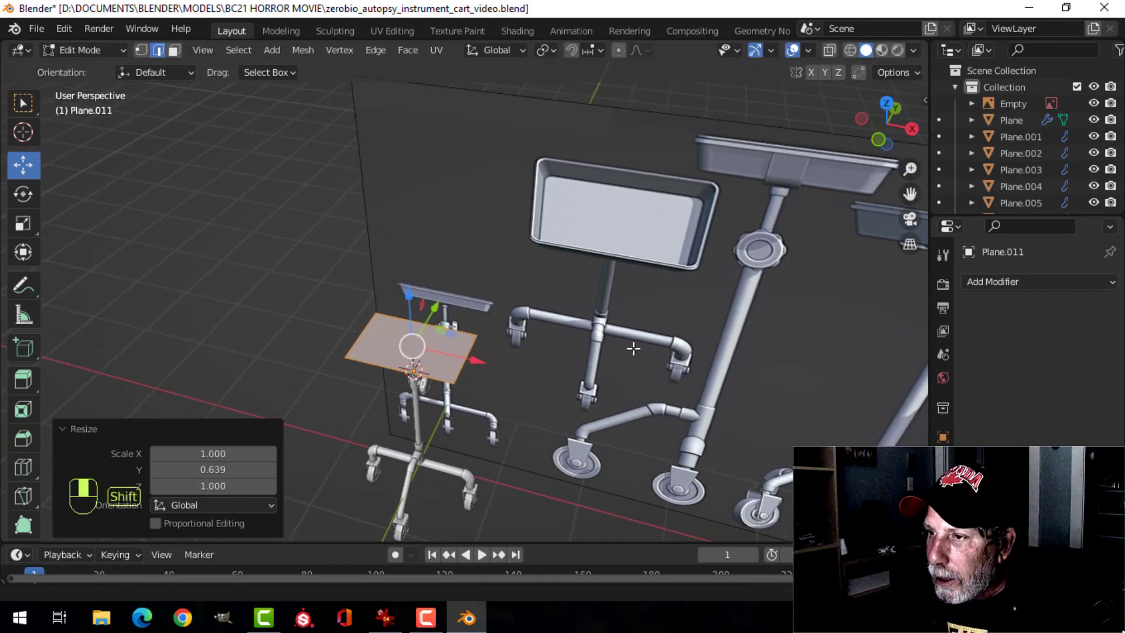
pyautogui.scroll(3, 540, 389)
pyautogui.moveTo(540, 389); pyautogui.dragTo(560, 279, button='middle')
pyautogui.press('KP_1')
pyautogui.scroll(3, 560, 369)
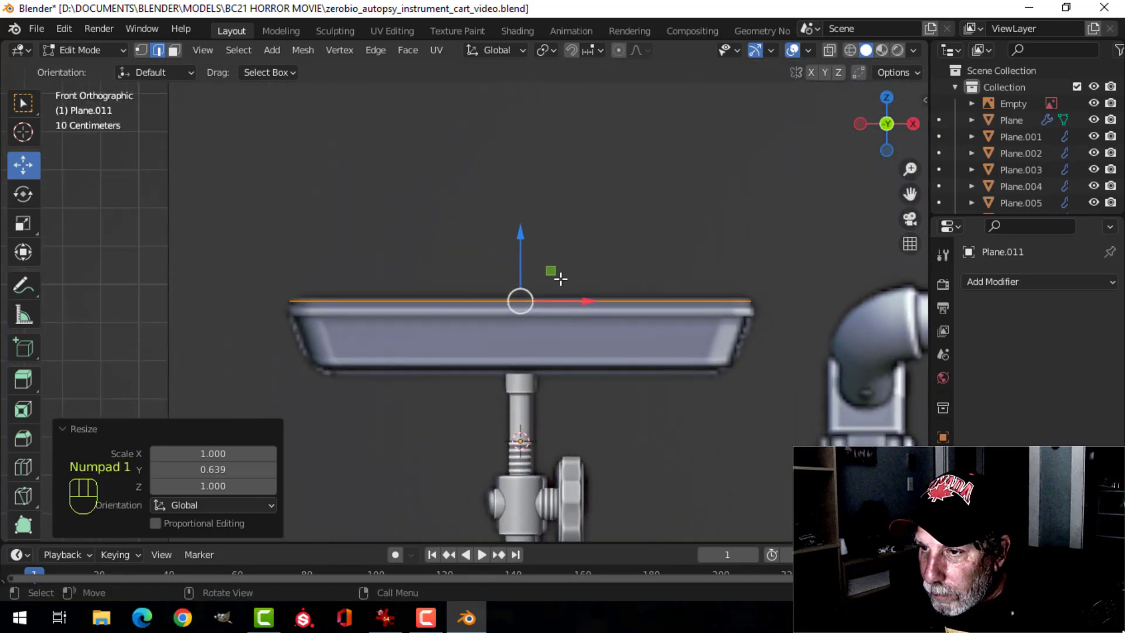
pyautogui.moveTo(515, 237); pyautogui.dragTo(515, 238)
pyautogui.keyDown('shift'); pyautogui.moveTo(591, 318); pyautogui.dragTo(586, 298, button='middle'); pyautogui.keyUp('shift')
pyautogui.press('e')
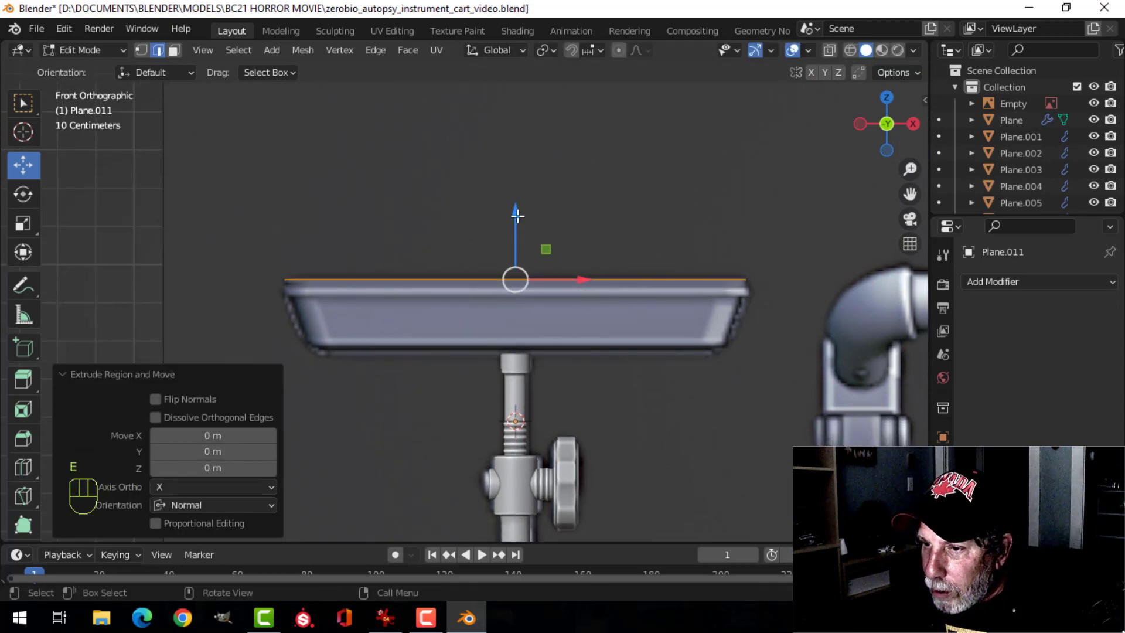
pyautogui.moveTo(516, 215); pyautogui.dragTo(527, 288)
# Step: In wireframe shading, scale the tray's bottom face by 0.861, raise it about 0.013 m, and scale it by 1.025 to taper the sides
pyautogui.press('z')
pyautogui.click(603, 352)
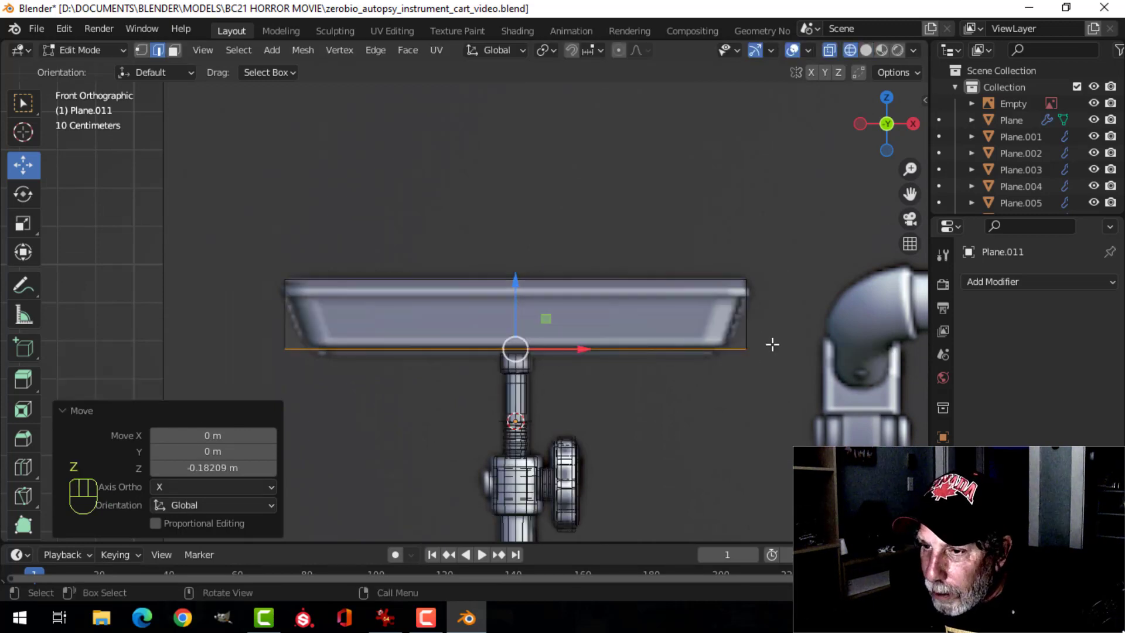
pyautogui.press('s')
pyautogui.click(736, 347)
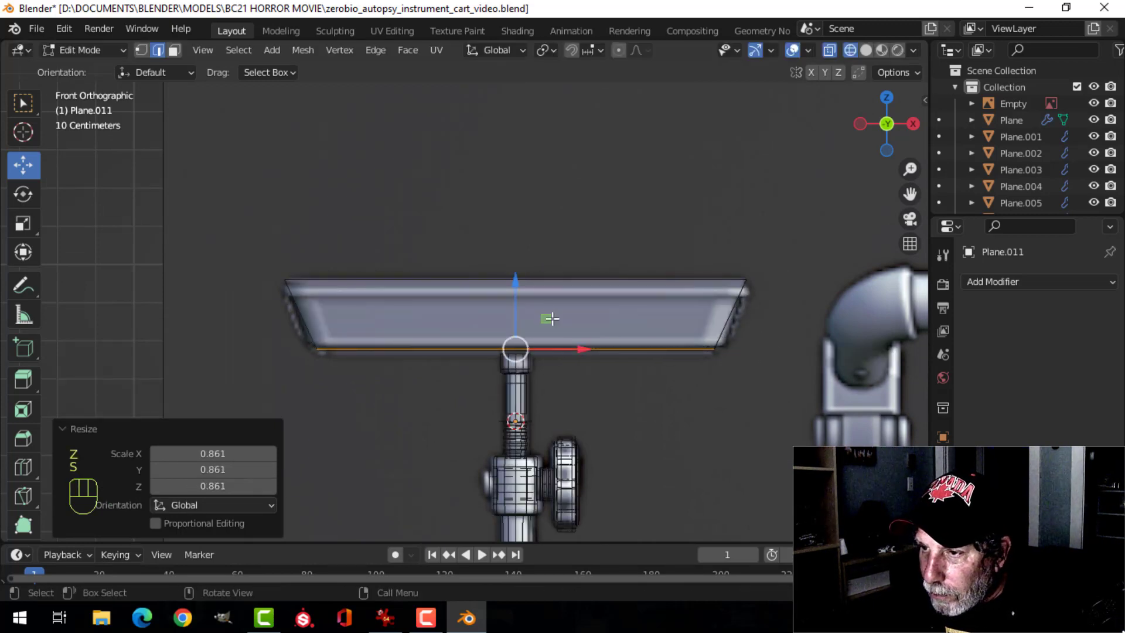
pyautogui.moveTo(520, 284); pyautogui.dragTo(517, 274)
pyautogui.press('s')
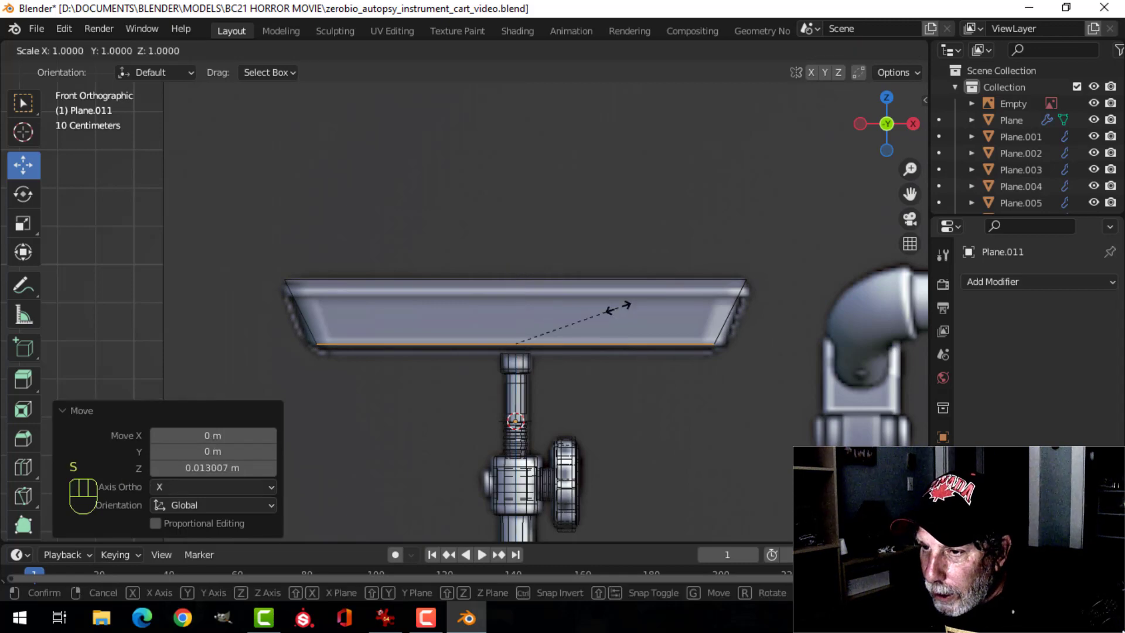
pyautogui.click(619, 304)
pyautogui.press('z')
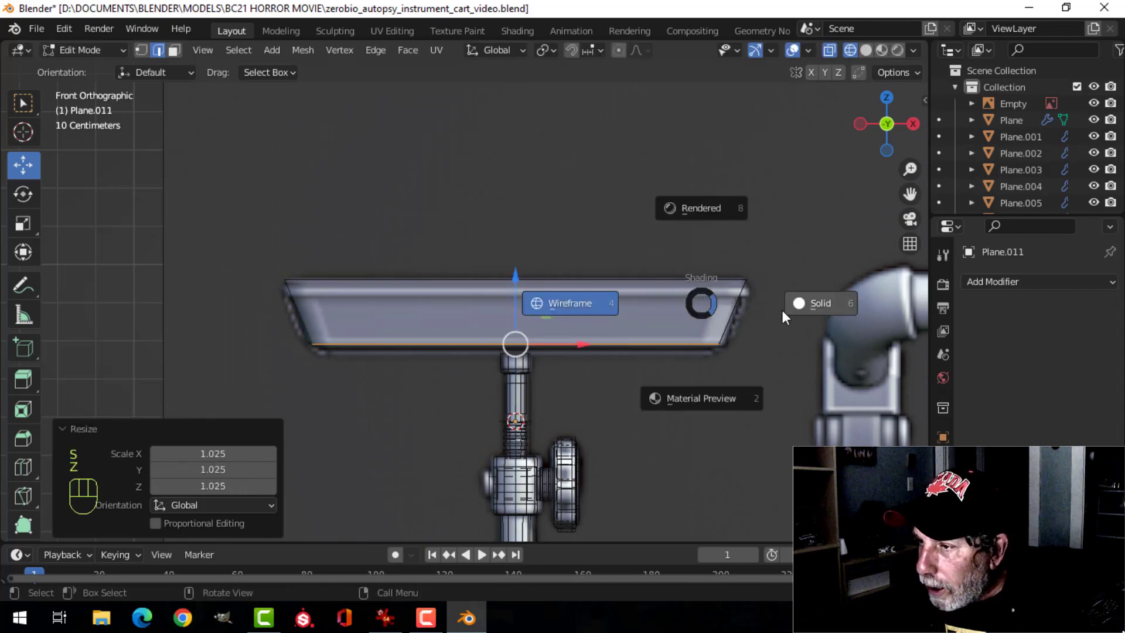
# Step: Return to solid shading, show face orientation, and recalculate the normals of the whole tray mesh to the outside
pyautogui.click(782, 309)
pyautogui.moveTo(693, 309)
pyautogui.mouseDown(button='middle')
pyautogui.moveTo(594, 342)
pyautogui.moveTo(624, 354)
pyautogui.mouseUp(button='middle')
pyautogui.press('a')
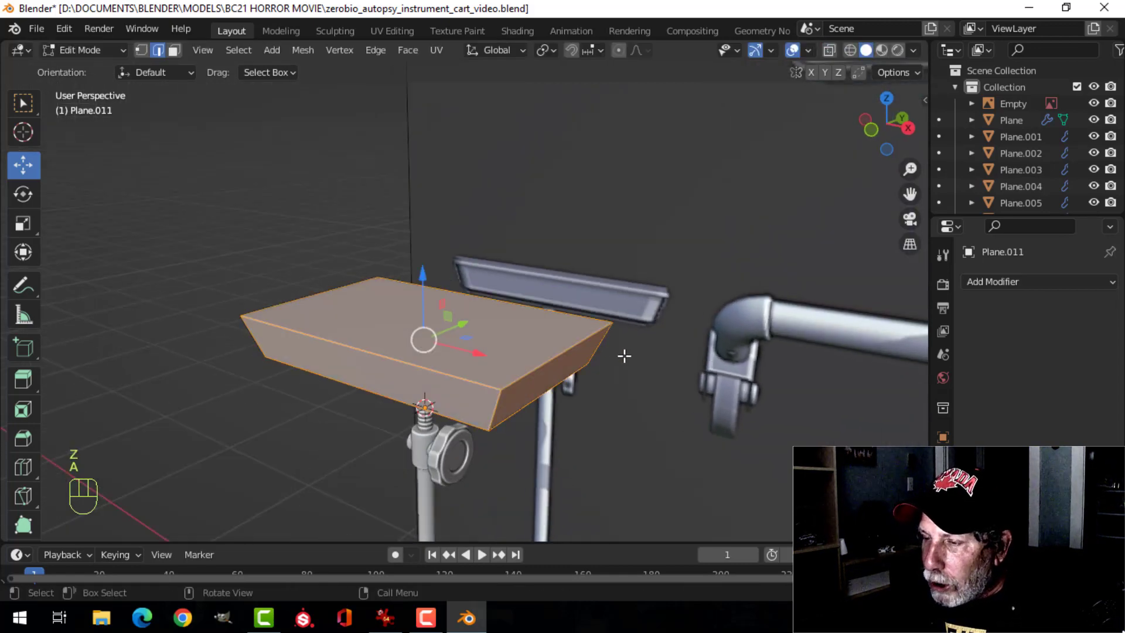
pyautogui.click(809, 51)
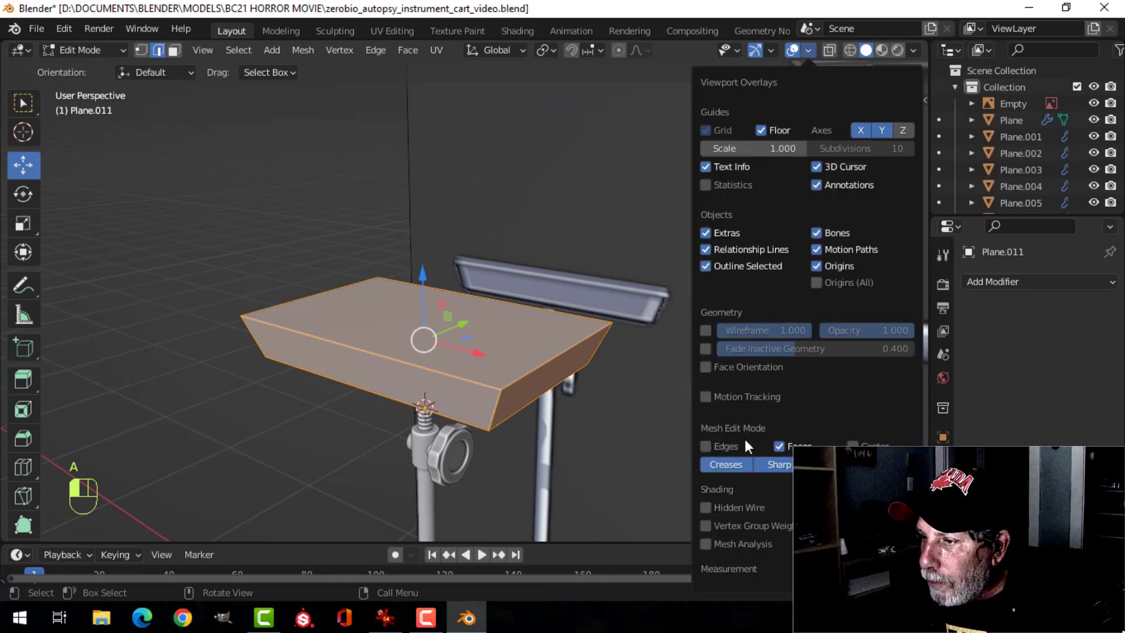
pyautogui.click(734, 367)
pyautogui.scroll(-3, 535, 358)
pyautogui.moveTo(535, 358); pyautogui.dragTo(604, 386, button='middle')
pyautogui.hotkey('alt', 'n')
pyautogui.click(557, 342)
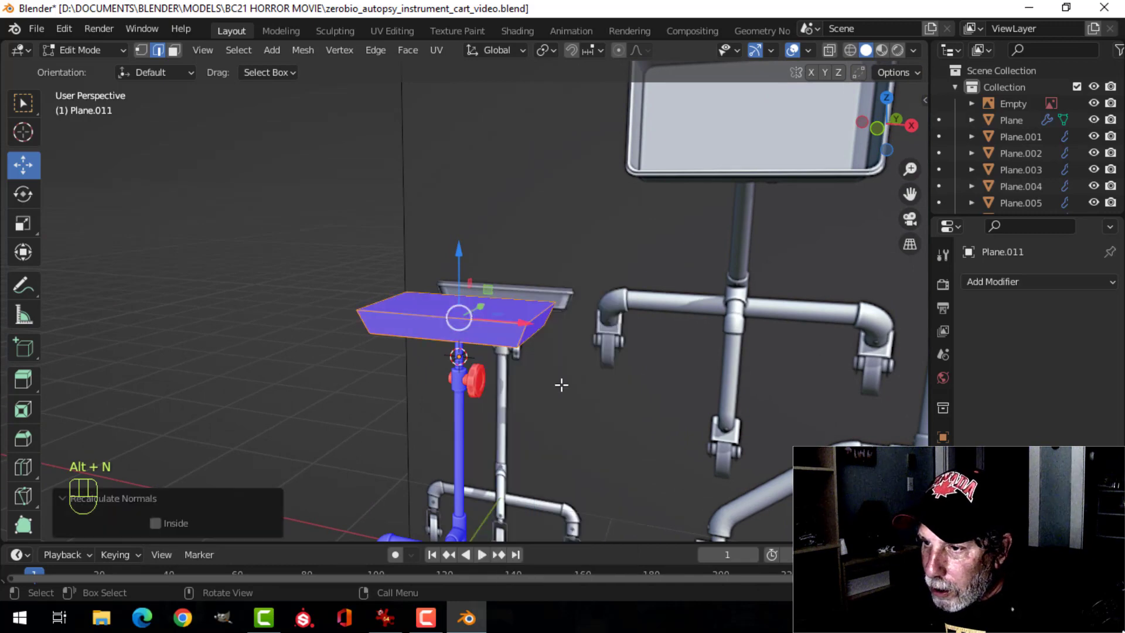
# Step: Recalculate the clamp knob's normals to the outside, then turn off the face orientation overlay
pyautogui.press('Tab')
pyautogui.scroll(2, 540, 401)
pyautogui.hotkey('alt', 'a')
pyautogui.press('Tab')
pyautogui.press('a')
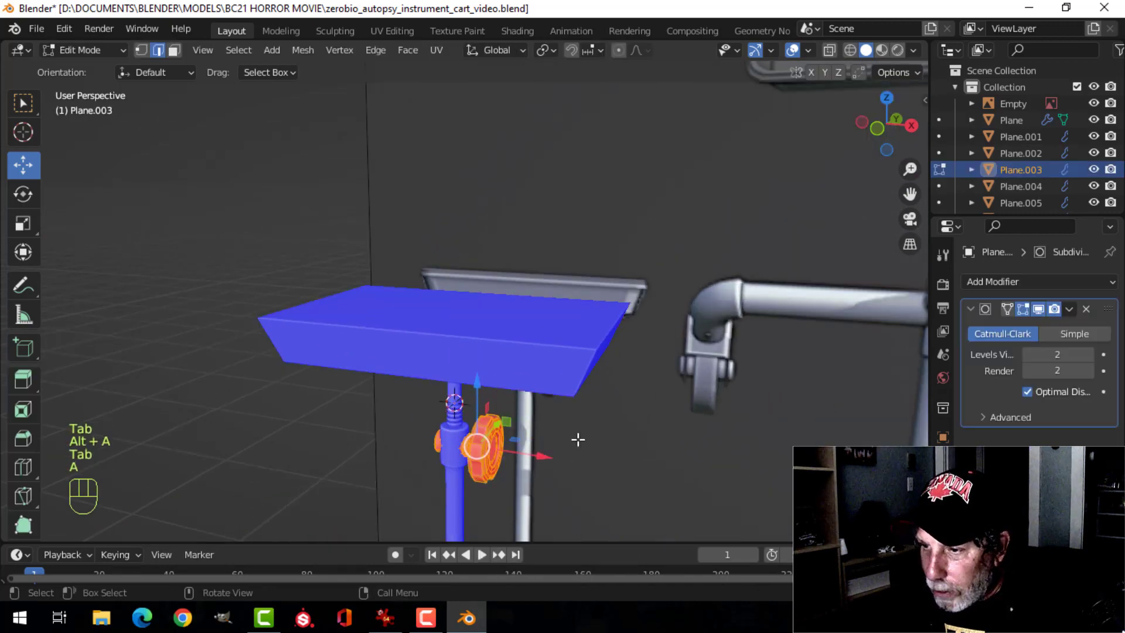
pyautogui.hotkey('alt', 'n')
pyautogui.click(531, 342)
pyautogui.press('Tab')
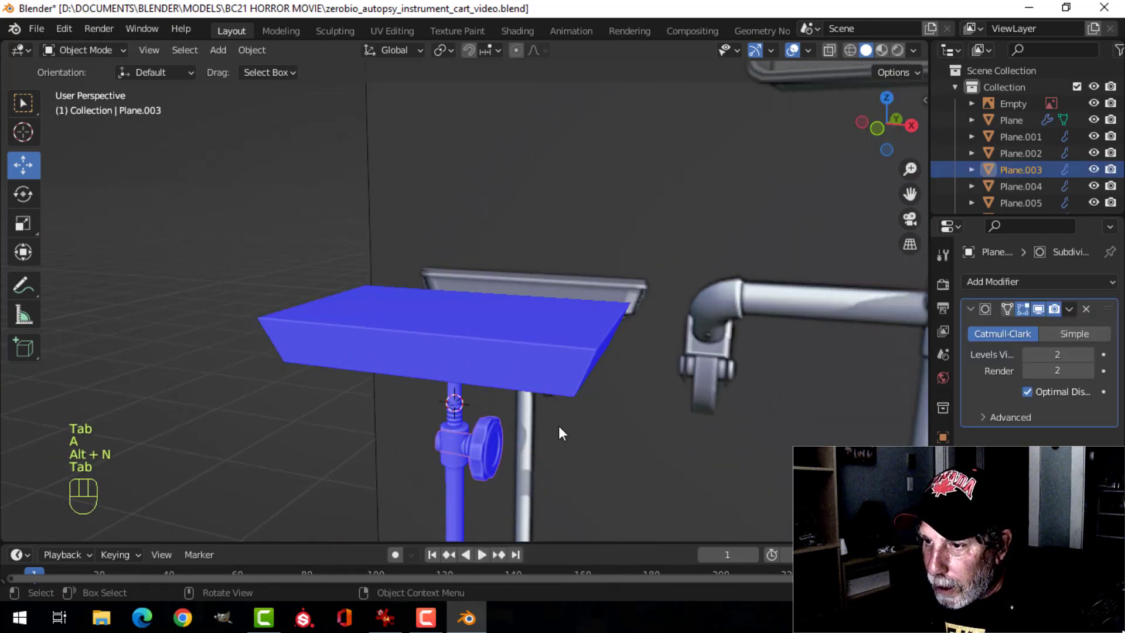
pyautogui.scroll(-3, 558, 428)
pyautogui.hotkey('alt', 'a')
pyautogui.keyDown('shift'); pyautogui.moveTo(546, 479); pyautogui.dragTo(523, 329, button='middle'); pyautogui.keyUp('shift')
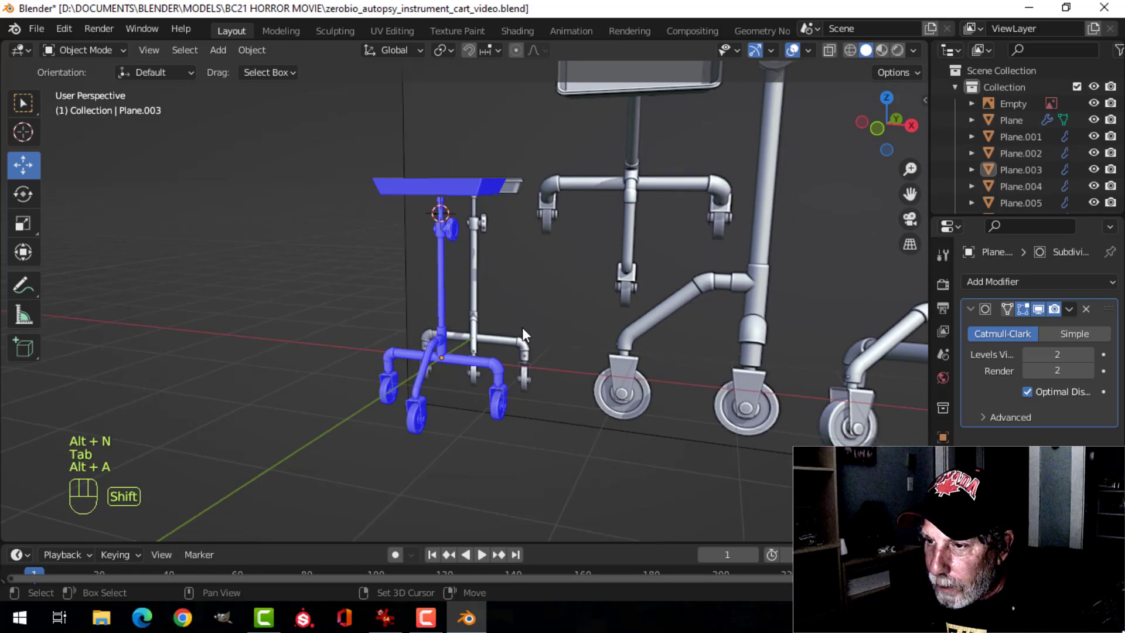
pyautogui.click(807, 52)
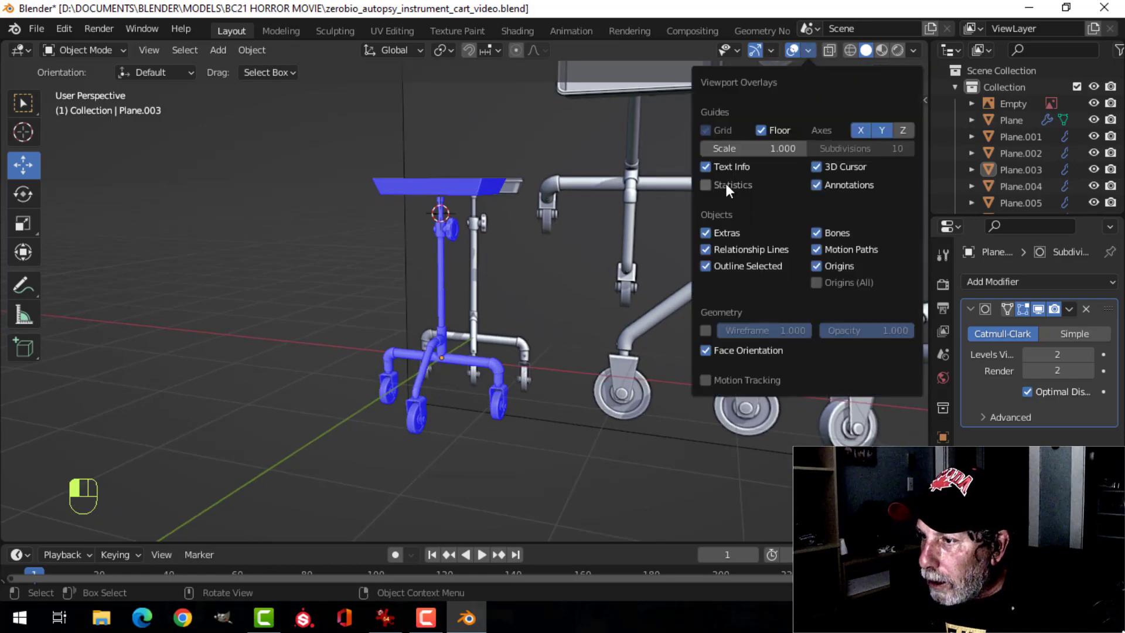
pyautogui.click(736, 350)
# Step: Delete the tray's top face to open the tray
pyautogui.moveTo(518, 217); pyautogui.dragTo(523, 277, button='middle')
pyautogui.click(532, 274)
pyautogui.scroll(3, 532, 275)
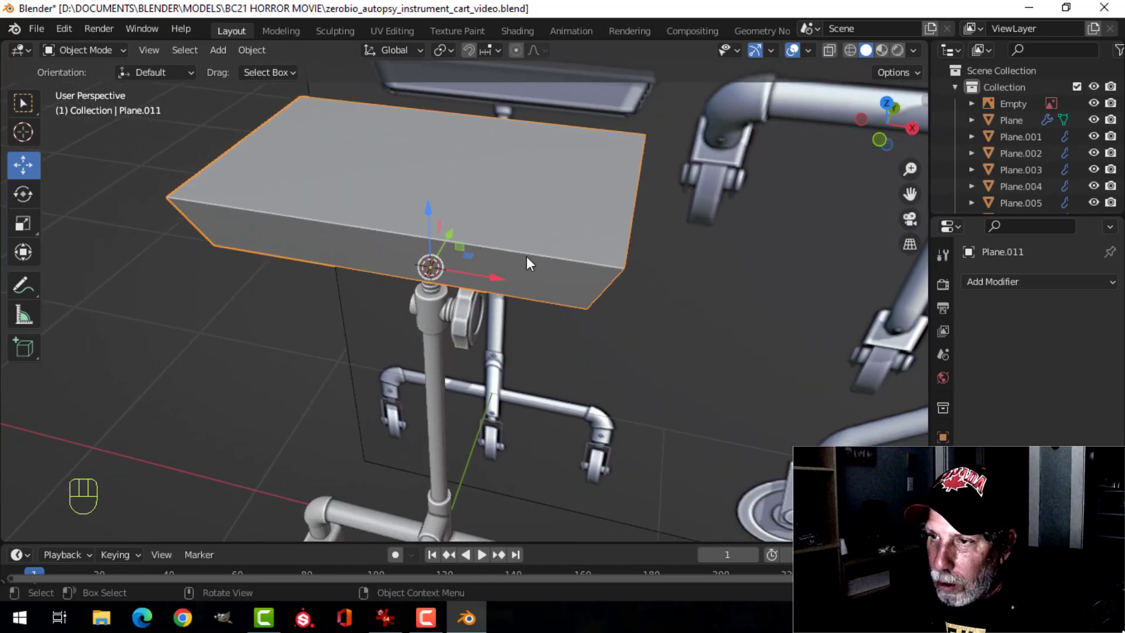
pyautogui.press('Tab')
pyautogui.press('3')
pyautogui.click(550, 203)
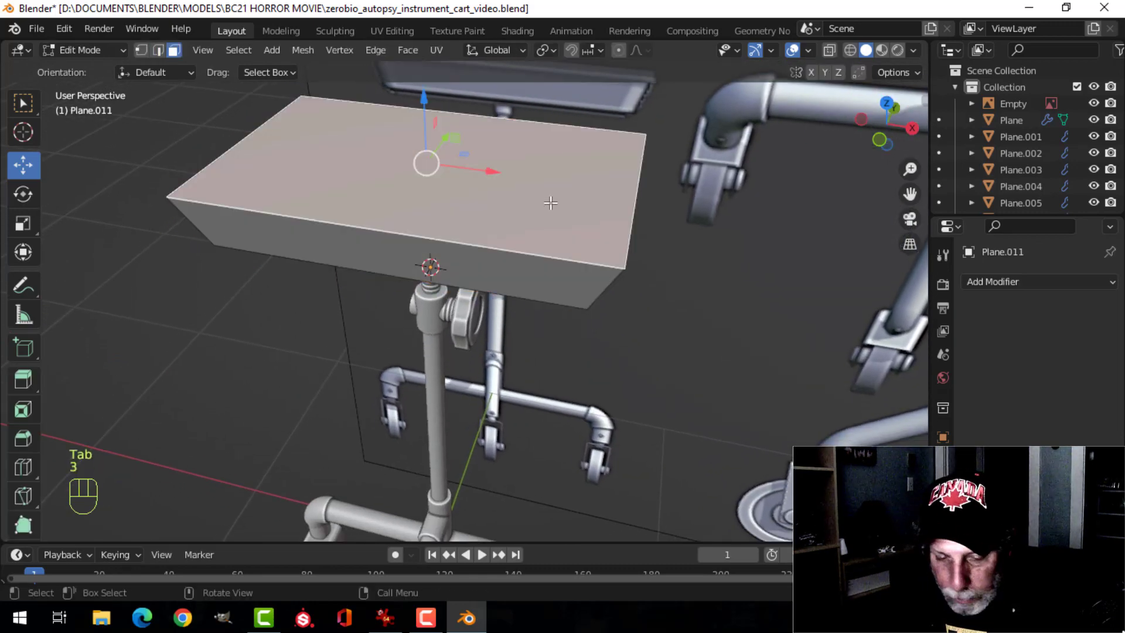
pyautogui.press('x')
# Step: Bevel the tray's bottom face edges about 0.065 m with 4 segments and compare the curve with the reference in front view
pyautogui.moveTo(649, 249); pyautogui.dragTo(590, 188, button='middle')
pyautogui.keyDown('shift'); pyautogui.moveTo(454, 228); pyautogui.dragTo(479, 295, button='middle'); pyautogui.keyUp('shift')
pyautogui.moveTo(480, 295); pyautogui.dragTo(610, 233, button='middle')
pyautogui.hotkey('ctrl', 'b')
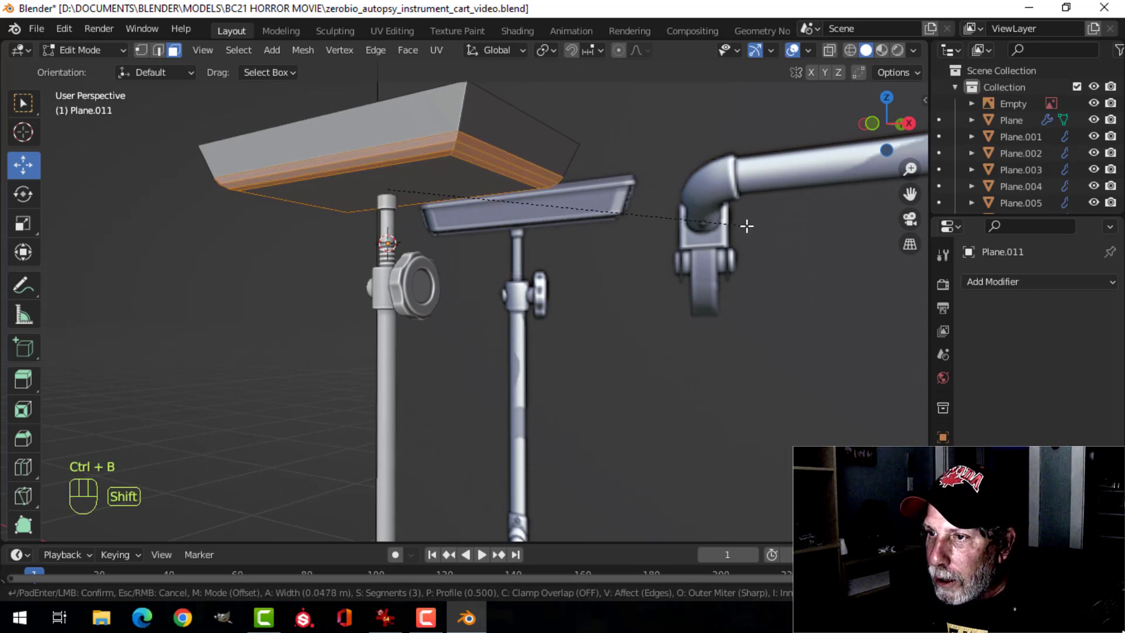
pyautogui.scroll(1, 790, 218)
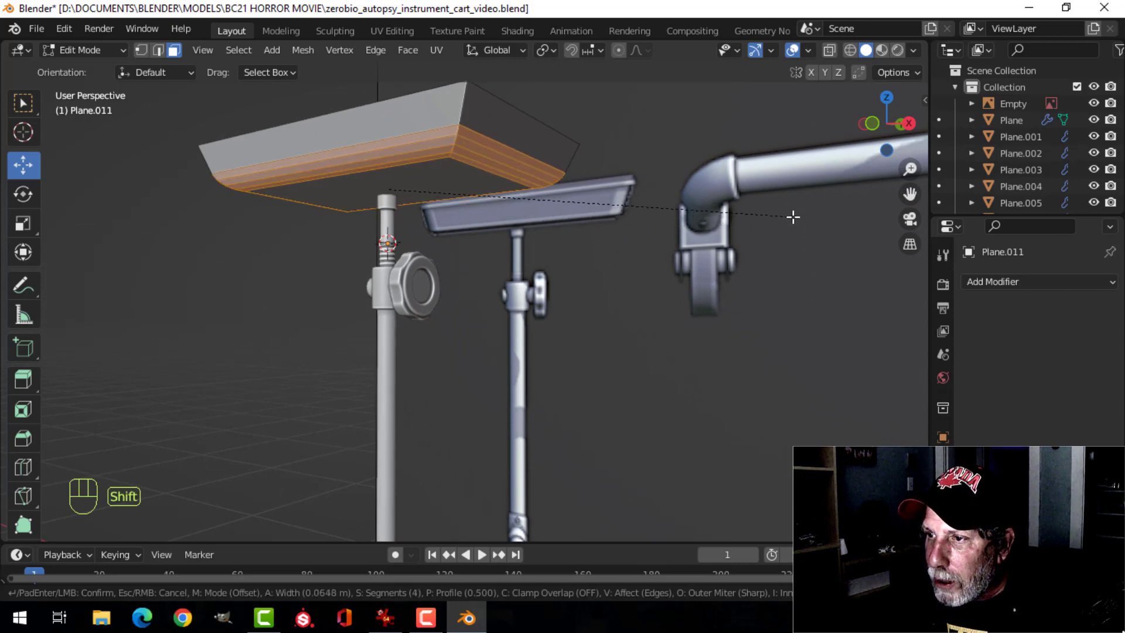
pyautogui.click(793, 217)
pyautogui.press('KP_1')
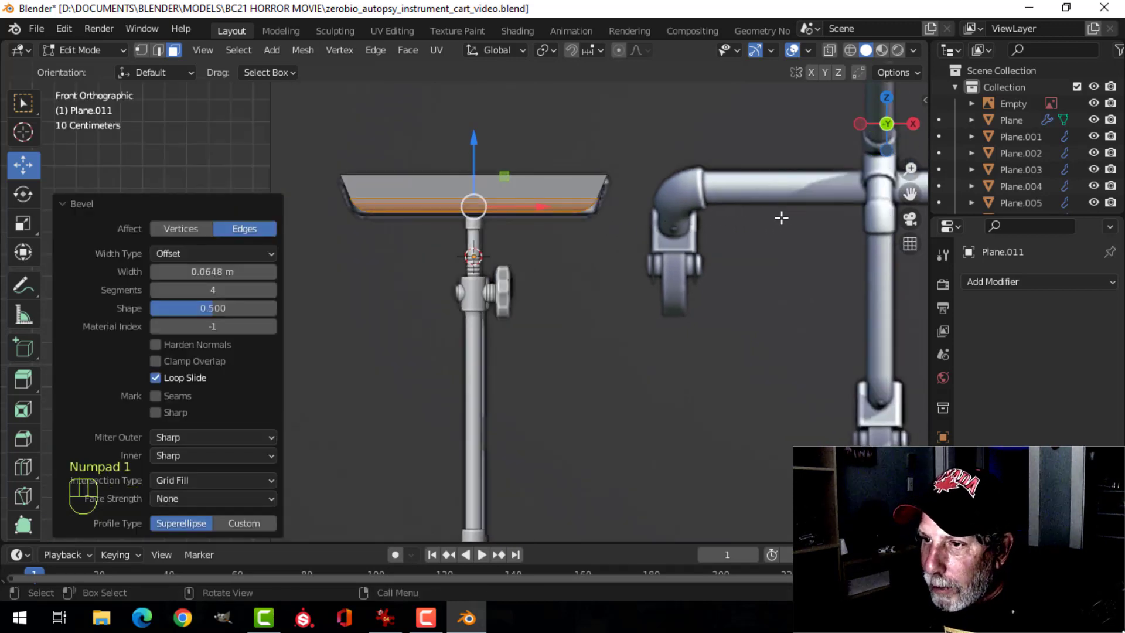
pyautogui.scroll(3, 635, 219)
pyautogui.keyDown('shift'); pyautogui.moveTo(633, 220); pyautogui.dragTo(668, 260, button='middle'); pyautogui.keyUp('shift')
pyautogui.moveTo(668, 260); pyautogui.dragTo(625, 270, button='middle')
pyautogui.hotkey('alt', 'a')
# Step: Add a horizontal edge loop around the tray walls and slide it up close to the upper rim
pyautogui.keyDown('shift'); pyautogui.moveTo(415, 261); pyautogui.dragTo(454, 316, button='middle'); pyautogui.keyUp('shift')
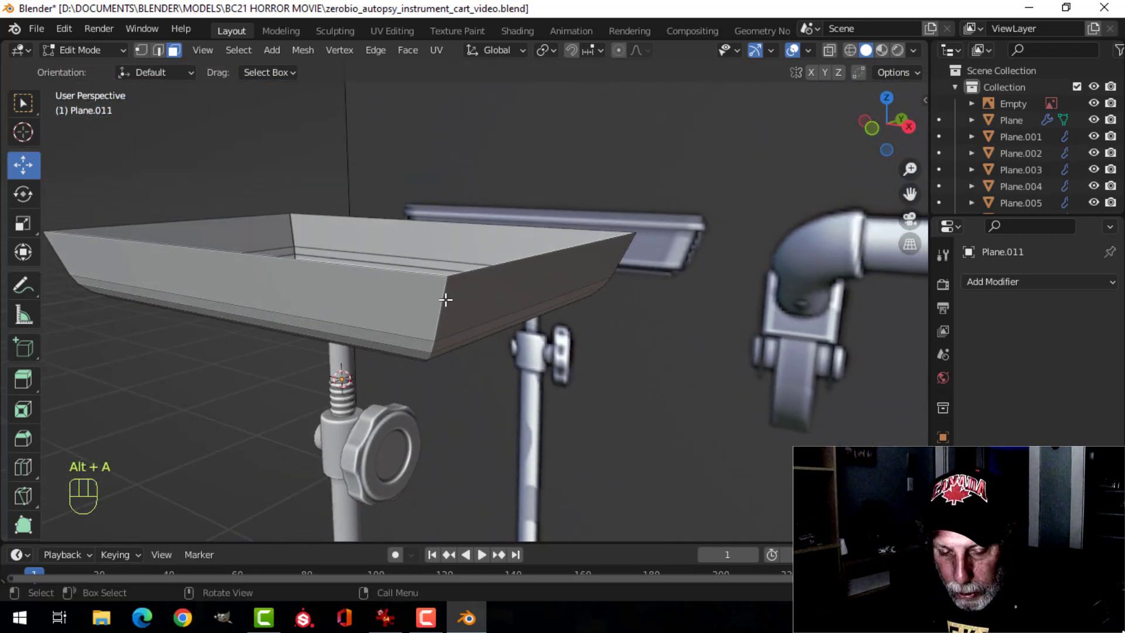
pyautogui.hotkey('ctrl', 'r')
pyautogui.click(446, 296)
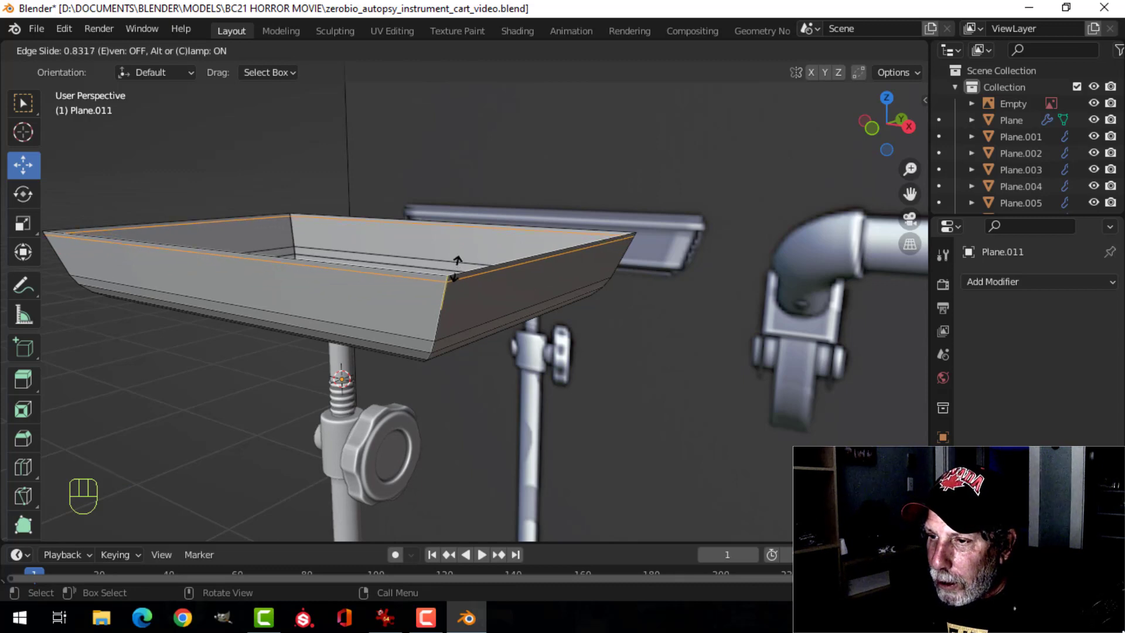
pyautogui.click(456, 269)
pyautogui.hotkey('alt', 'a')
pyautogui.press('Tab')
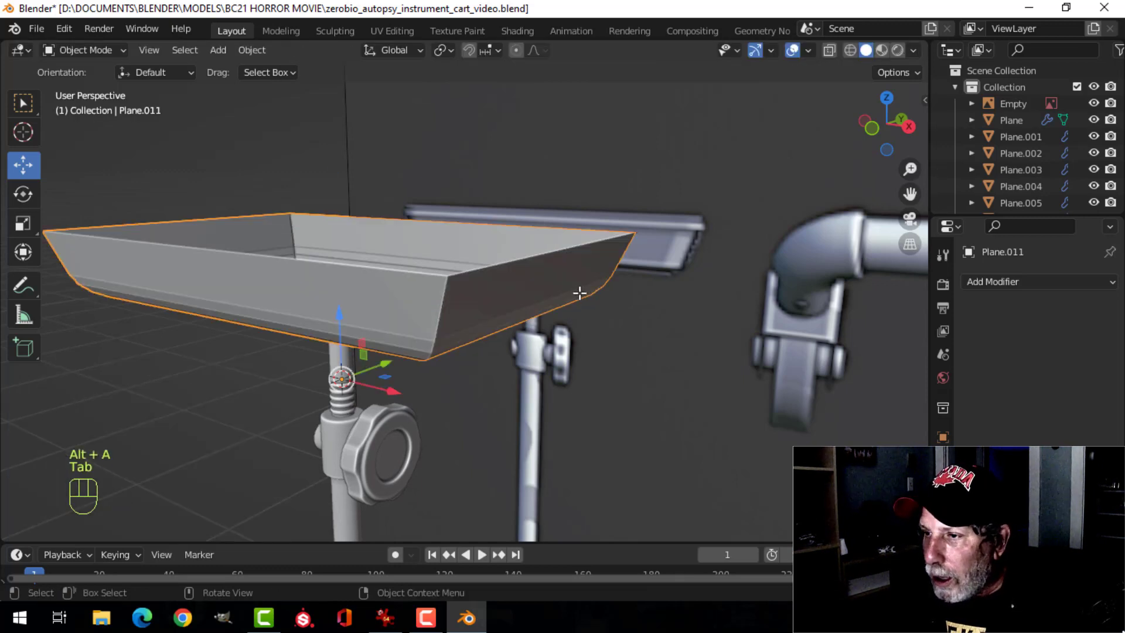
# Step: Add a Solidify modifier with 0.01 m thickness to the tray and apply it
pyautogui.click(1048, 283)
pyautogui.click(767, 564)
pyautogui.moveTo(714, 487); pyautogui.dragTo(574, 388, button='middle')
pyautogui.scroll(2, 598, 388)
pyautogui.scroll(-1, 592, 373)
pyautogui.scroll(-1, 572, 371)
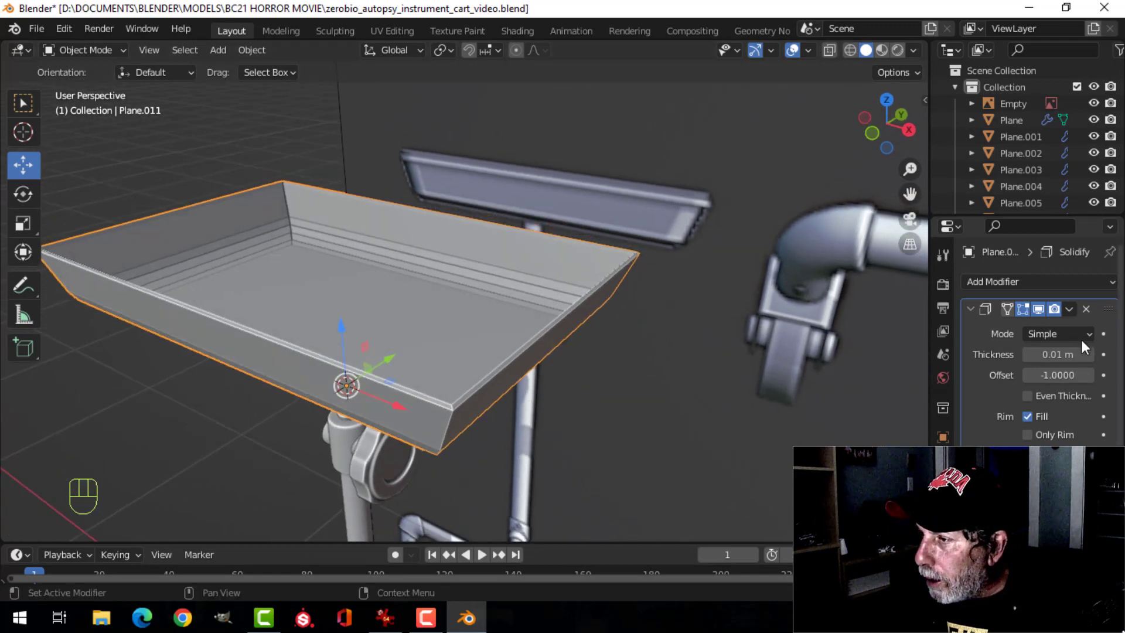
pyautogui.moveTo(781, 388); pyautogui.dragTo(779, 357, button='middle')
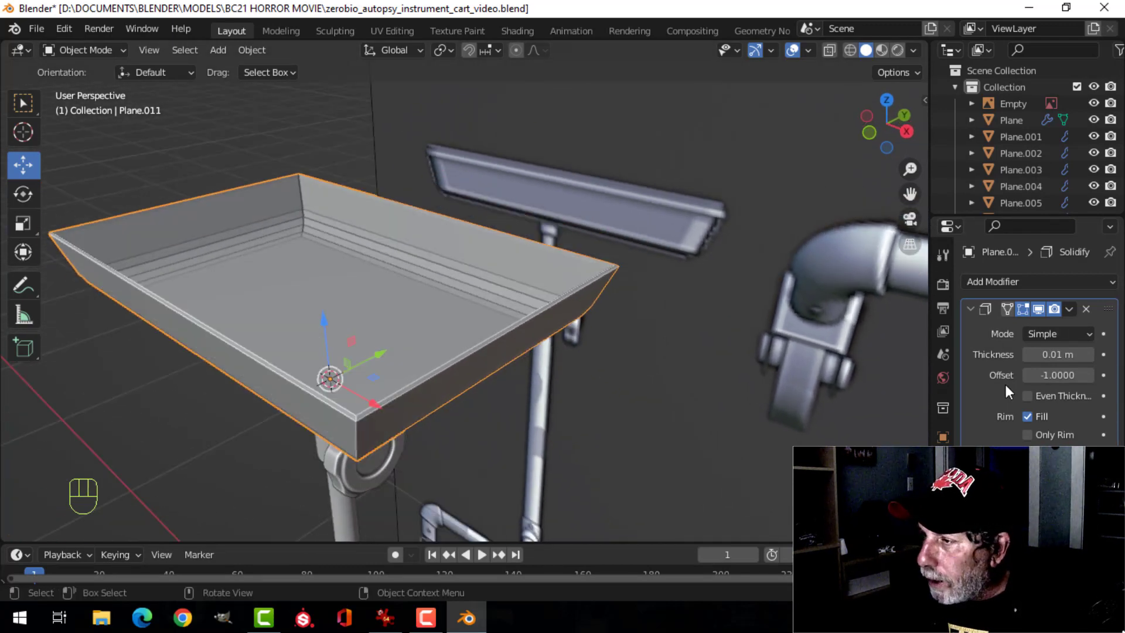
pyautogui.click(1069, 309)
pyautogui.click(1032, 330)
# Step: Select the face loop on top of the tray's rim and flatten it by scaling to 0 along Z
pyautogui.press('Tab')
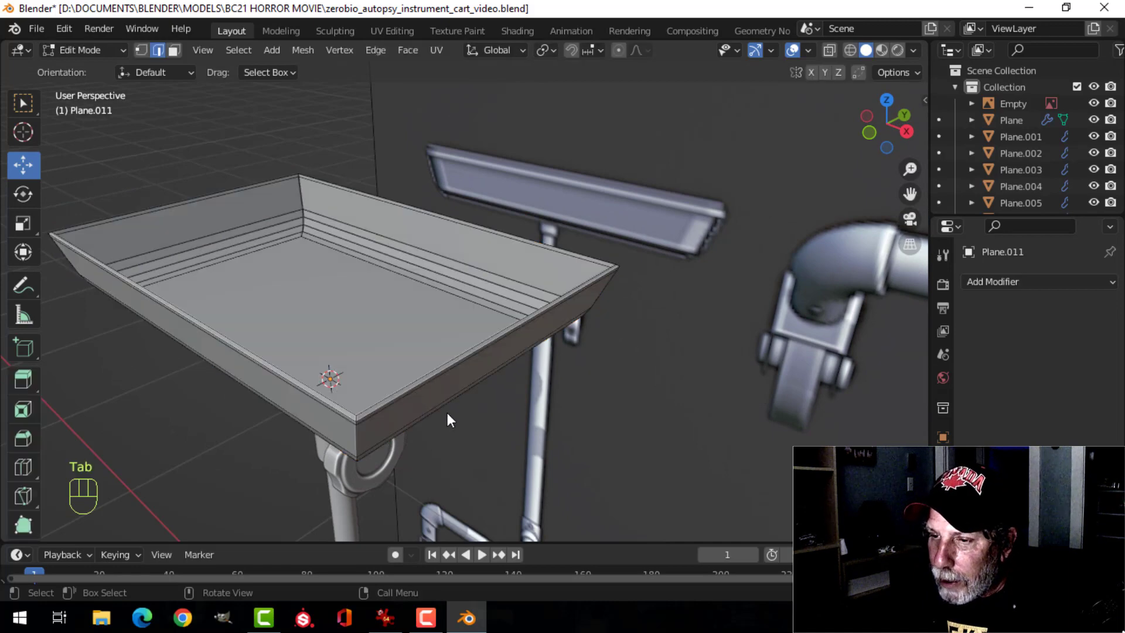
pyautogui.scroll(3, 447, 412)
pyautogui.hotkey('alt', 'a')
pyautogui.keyDown('shift'); pyautogui.moveTo(430, 425); pyautogui.dragTo(457, 394, button='middle'); pyautogui.keyUp('shift')
pyautogui.press('3')
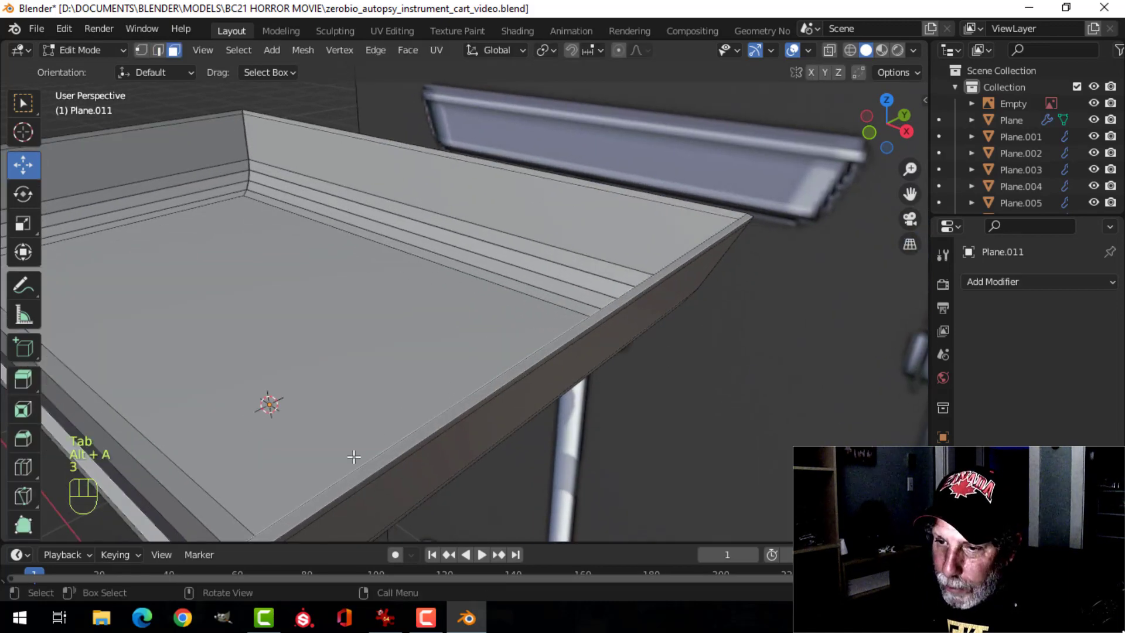
pyautogui.scroll(-1, 358, 470)
pyautogui.keyDown('alt'); pyautogui.keyDown('shift'); pyautogui.click(323, 450); pyautogui.keyUp('shift'); pyautogui.keyUp('alt')
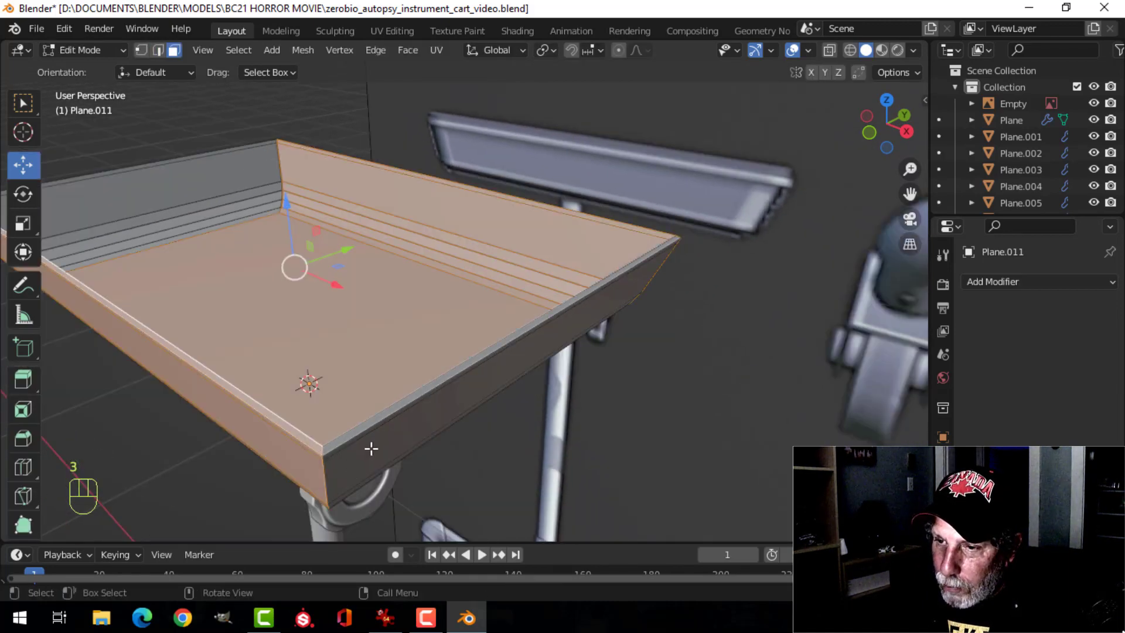
pyautogui.moveTo(372, 447); pyautogui.dragTo(410, 421, button='middle')
pyautogui.hotkey('alt', 'a')
pyautogui.keyDown('alt'); pyautogui.click(499, 411); pyautogui.keyUp('alt')
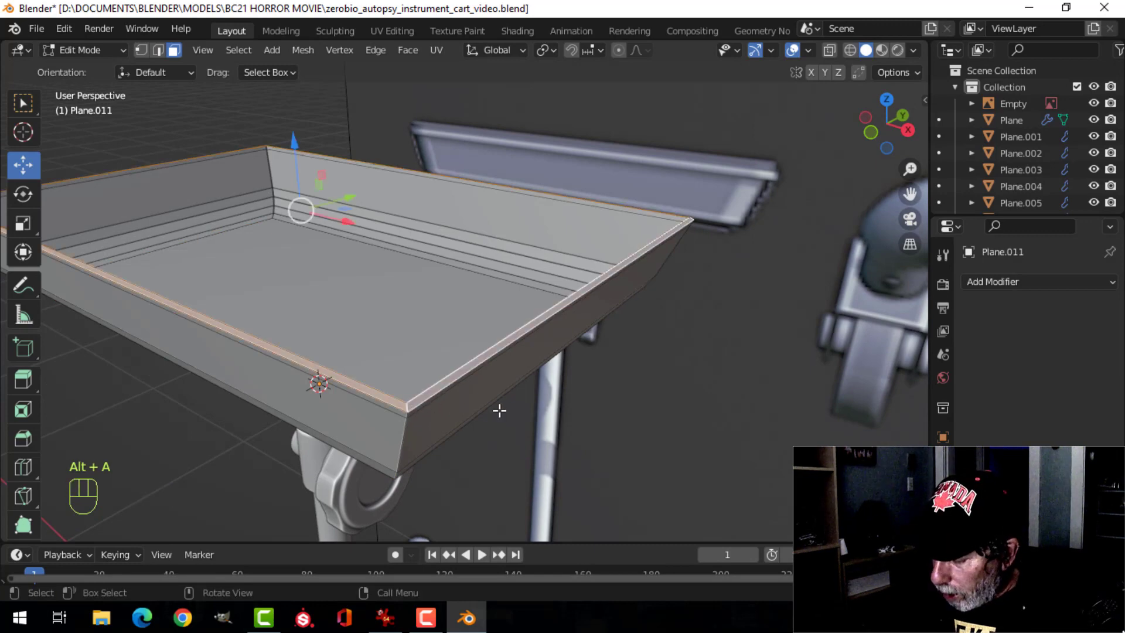
pyautogui.press('KP_1')
pyautogui.keyDown('shift'); pyautogui.moveTo(523, 394); pyautogui.dragTo(397, 526, button='middle'); pyautogui.keyUp('shift')
pyautogui.keyDown('shift'); pyautogui.moveTo(404, 455); pyautogui.dragTo(526, 443, button='middle'); pyautogui.keyUp('shift')
pyautogui.scroll(3, 495, 447)
pyautogui.press('s')
pyautogui.press('z')
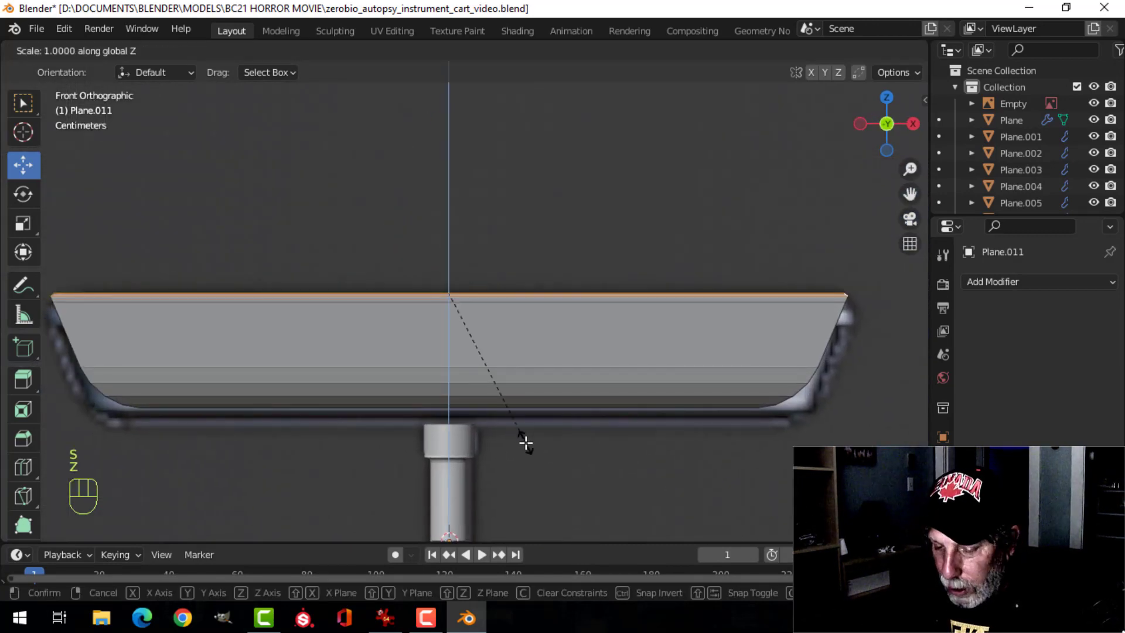
pyautogui.press('0')
pyautogui.click(525, 443)
# Step: Extrude the narrow outer face band below the tray's rim and fatten it outward about 0.0087 m to form a lip
pyautogui.moveTo(632, 423); pyautogui.dragTo(552, 321, button='middle')
pyautogui.hotkey('alt', 'a')
pyautogui.scroll(-3, 610, 414)
pyautogui.keyDown('alt'); pyautogui.keyDown('shift'); pyautogui.click(419, 326); pyautogui.keyUp('shift'); pyautogui.keyUp('alt')
pyautogui.moveTo(549, 364); pyautogui.dragTo(594, 373, button='middle')
pyautogui.press('e')
pyautogui.rightClick(635, 400)
pyautogui.hotkey('alt', 's')
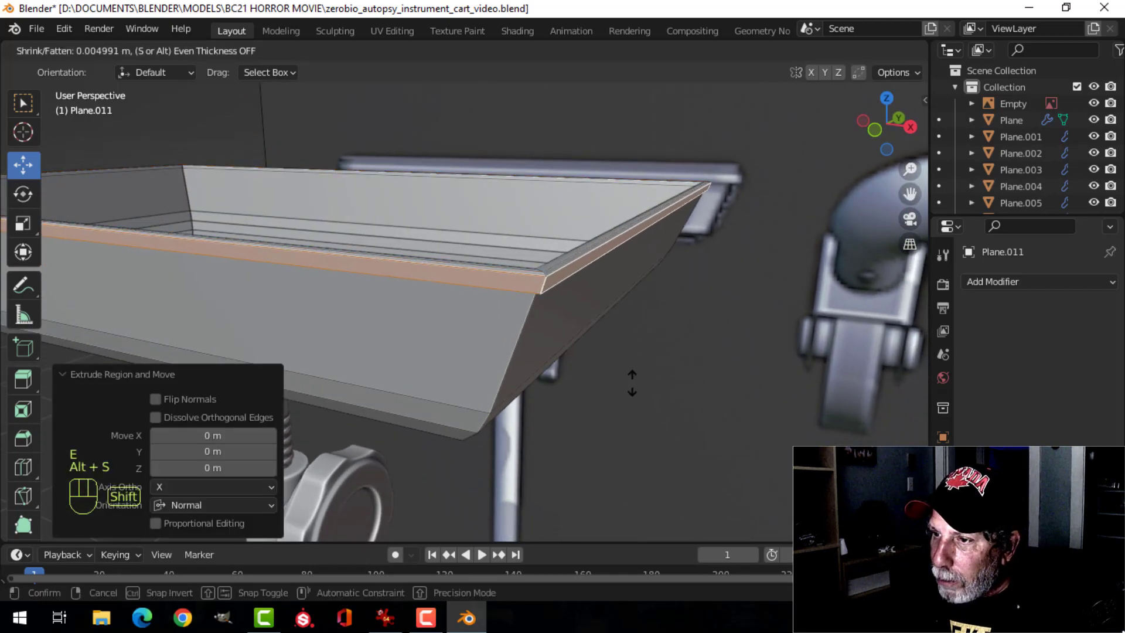
pyautogui.click(628, 374)
pyautogui.moveTo(627, 371); pyautogui.dragTo(610, 386, button='middle')
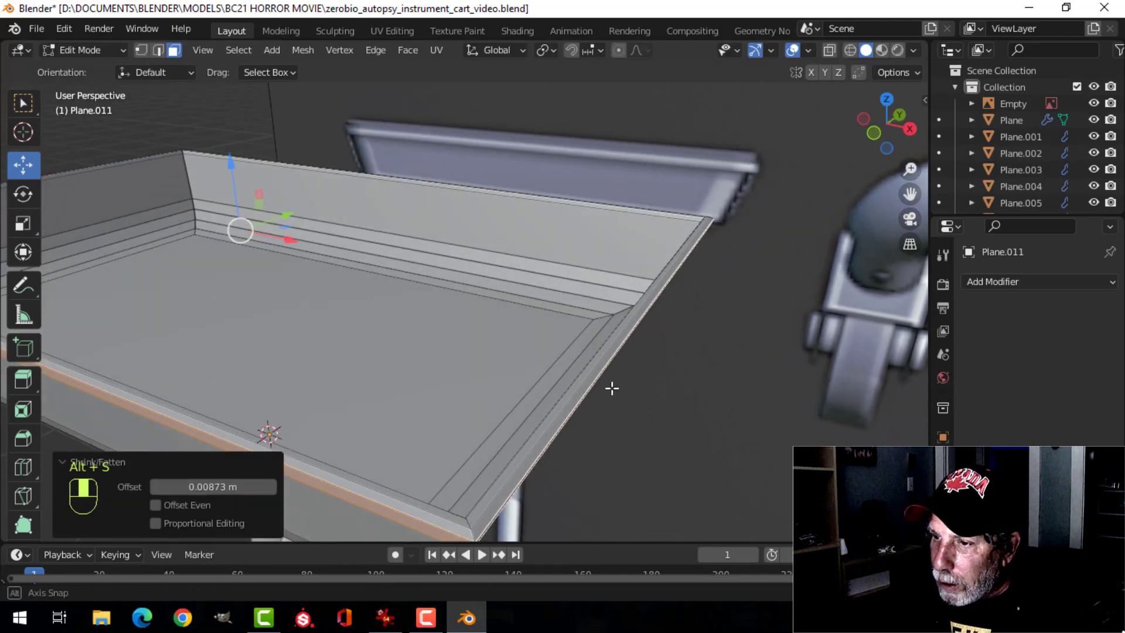
pyautogui.hotkey('alt', 'a')
# Step: Select the edge loops at all four tray corners and bevel them about 0.037 m with 4 segments
pyautogui.keyDown('shift'); pyautogui.moveTo(610, 454); pyautogui.dragTo(608, 405, button='middle'); pyautogui.keyUp('shift')
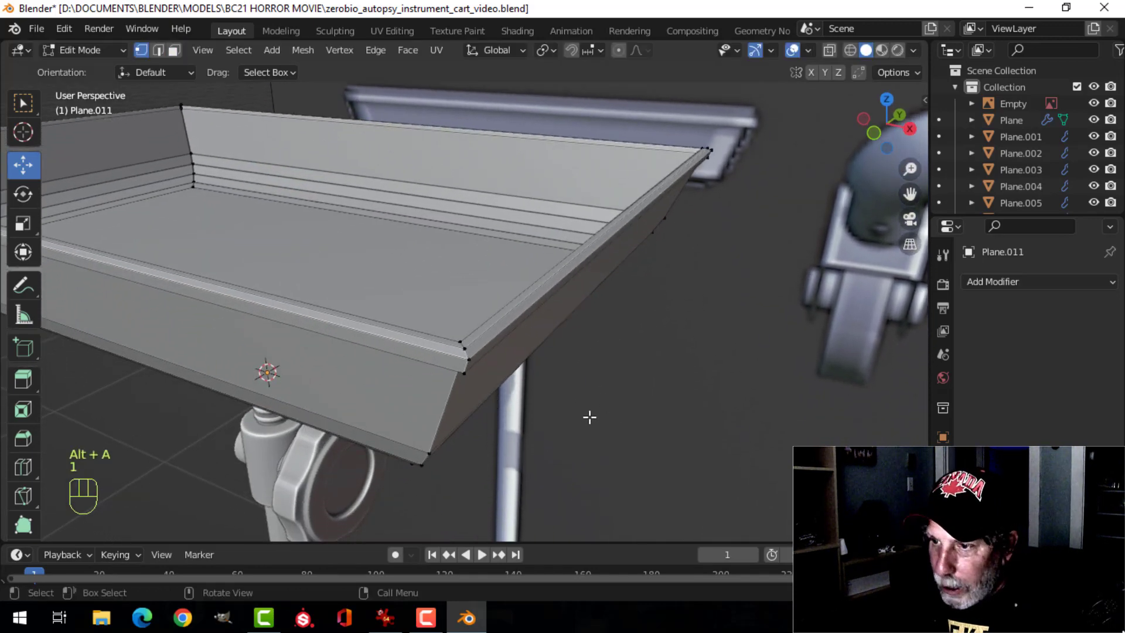
pyautogui.press('2')
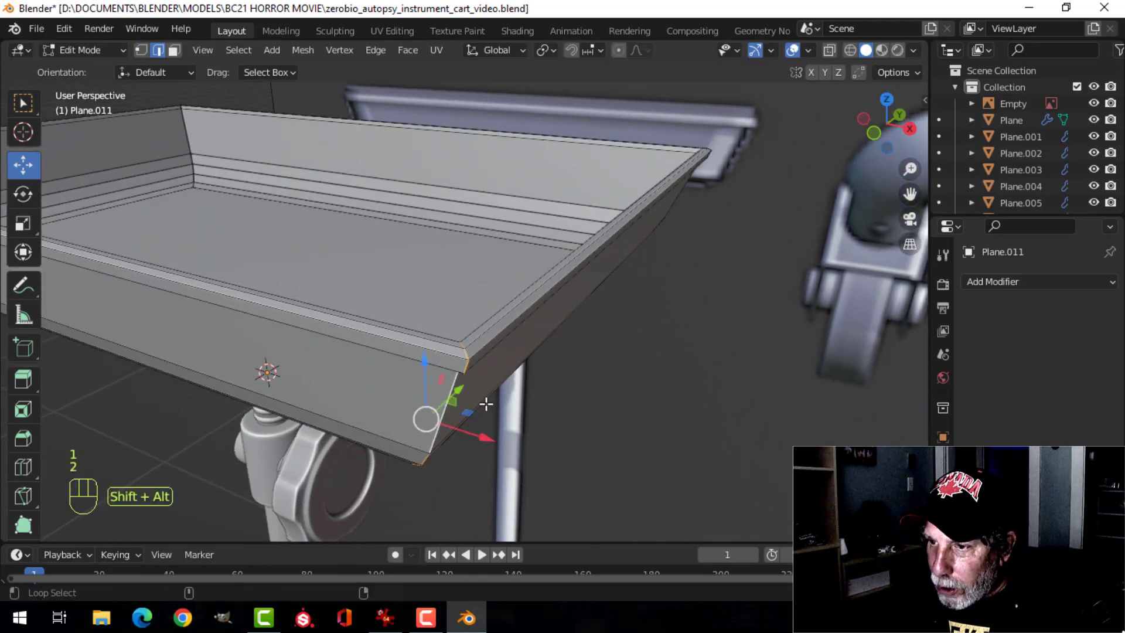
pyautogui.scroll(-6, 486, 404)
pyautogui.moveTo(676, 352); pyautogui.dragTo(596, 429, button='middle')
pyautogui.scroll(3, 506, 410)
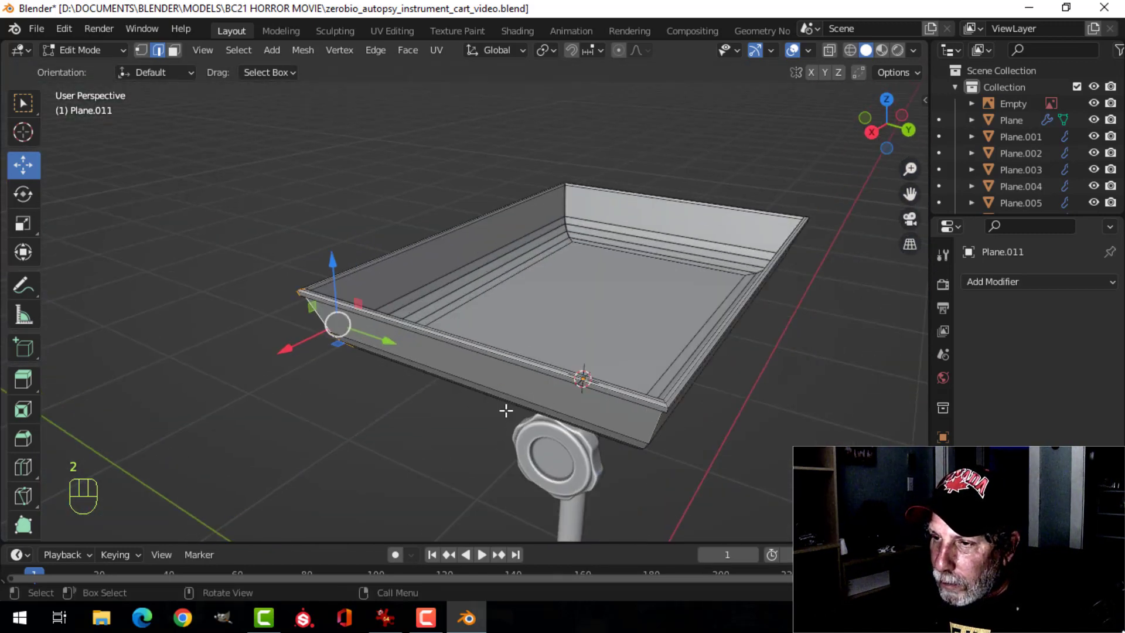
pyautogui.moveTo(506, 410); pyautogui.dragTo(658, 427, button='middle')
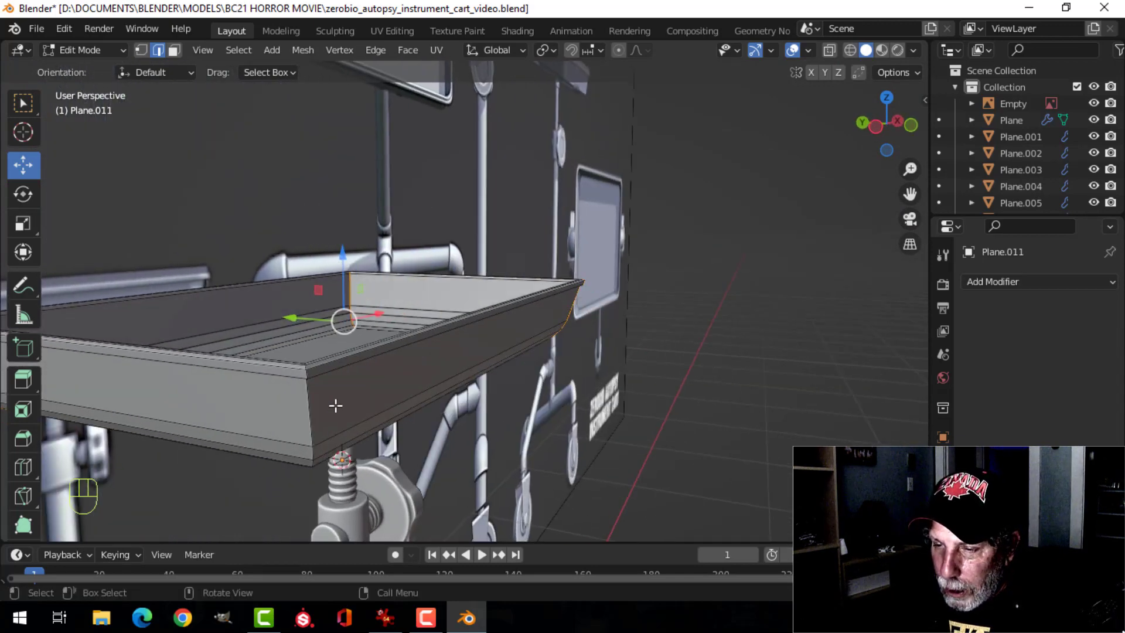
pyautogui.hotkey('ctrl', 'b')
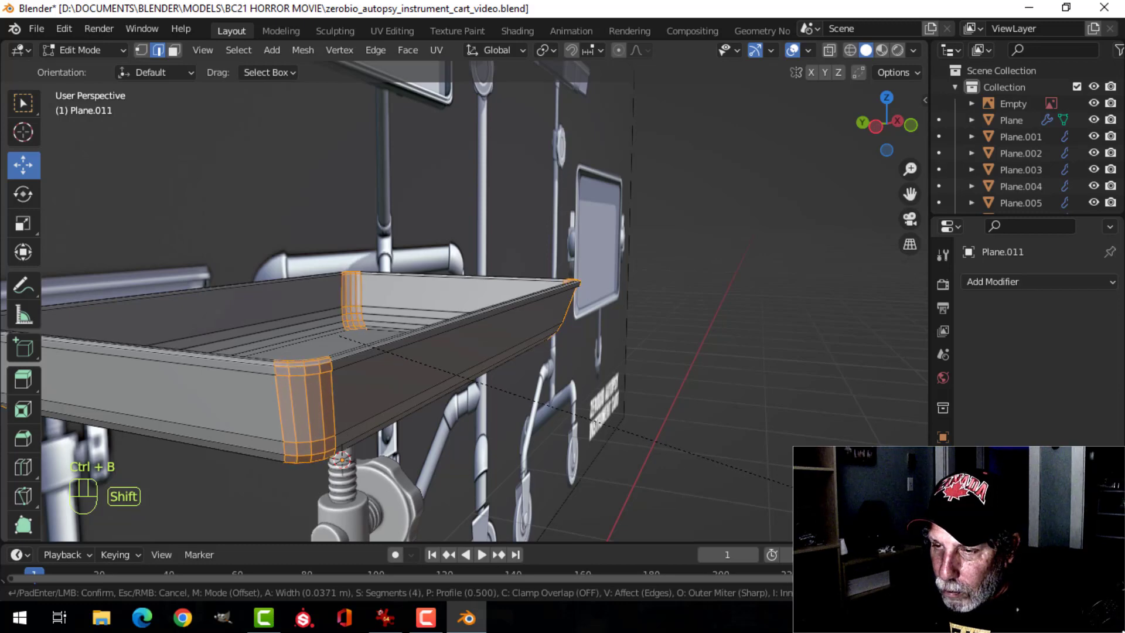
pyautogui.keyDown('shift'); pyautogui.click(806, 489); pyautogui.keyUp('shift')
pyautogui.moveTo(756, 466); pyautogui.dragTo(695, 458, button='middle')
pyautogui.hotkey('alt', 'a')
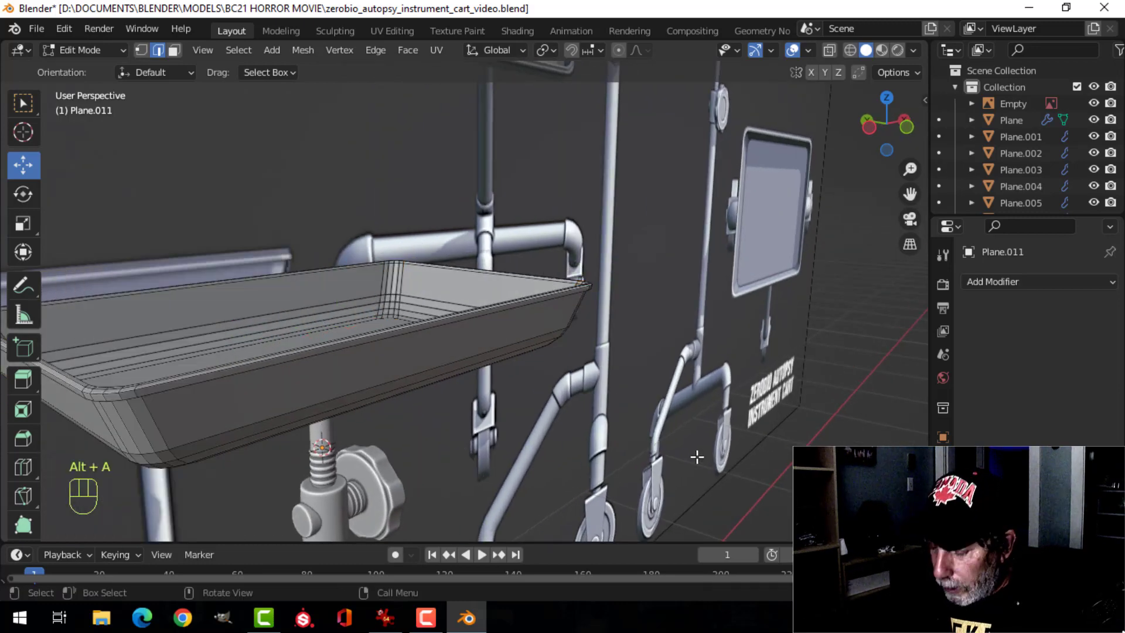
# Step: Select the outer edge loops of the tray's rim lip and bevel them about 0.0035 m with 3 segments
pyautogui.press('KP_1')
pyautogui.moveTo(490, 410); pyautogui.dragTo(565, 410, button='middle')
pyautogui.scroll(2, 627, 476)
pyautogui.scroll(1, 596, 442)
pyautogui.keyDown('shift'); pyautogui.moveTo(597, 444); pyautogui.dragTo(523, 427, button='middle'); pyautogui.keyUp('shift')
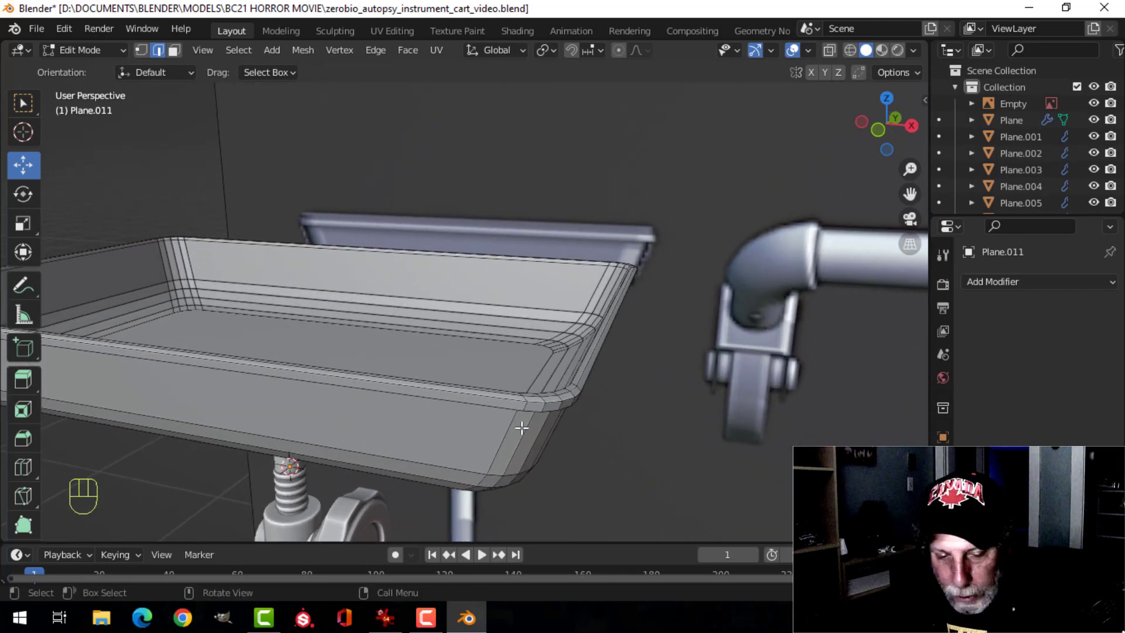
pyautogui.press('2')
pyautogui.scroll(2, 521, 429)
pyautogui.keyDown('alt'); pyautogui.keyDown('shift'); pyautogui.click(548, 478); pyautogui.keyUp('shift'); pyautogui.keyUp('alt')
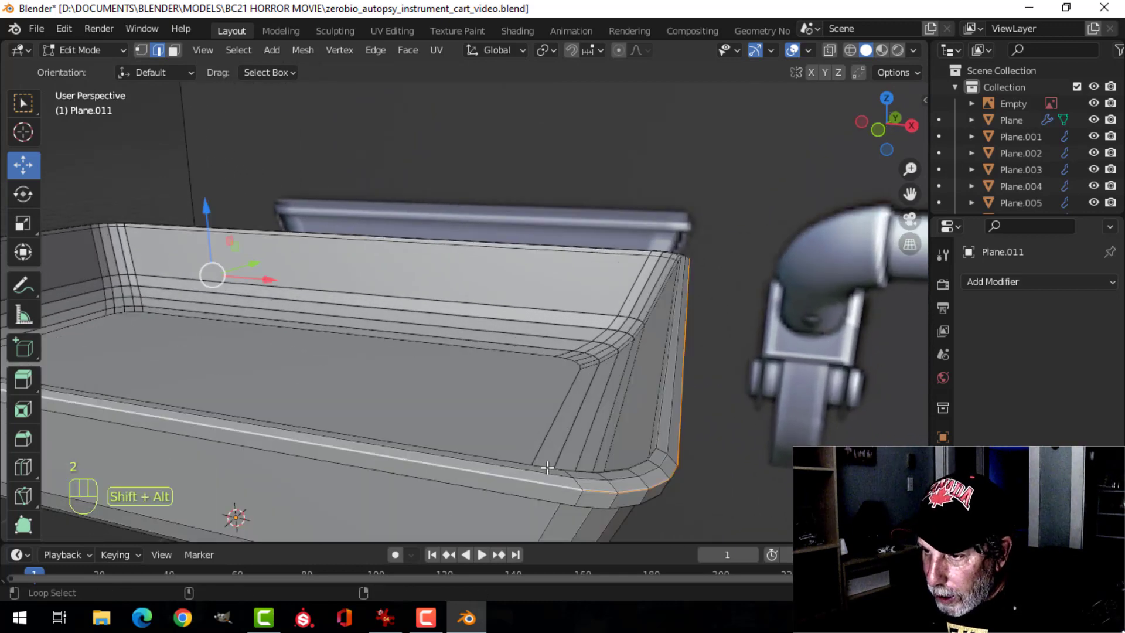
pyautogui.keyDown('alt'); pyautogui.keyDown('shift'); pyautogui.click(552, 473); pyautogui.keyUp('shift'); pyautogui.keyUp('alt')
pyautogui.keyDown('shift'); pyautogui.moveTo(658, 470); pyautogui.dragTo(622, 439, button='middle'); pyautogui.keyUp('shift')
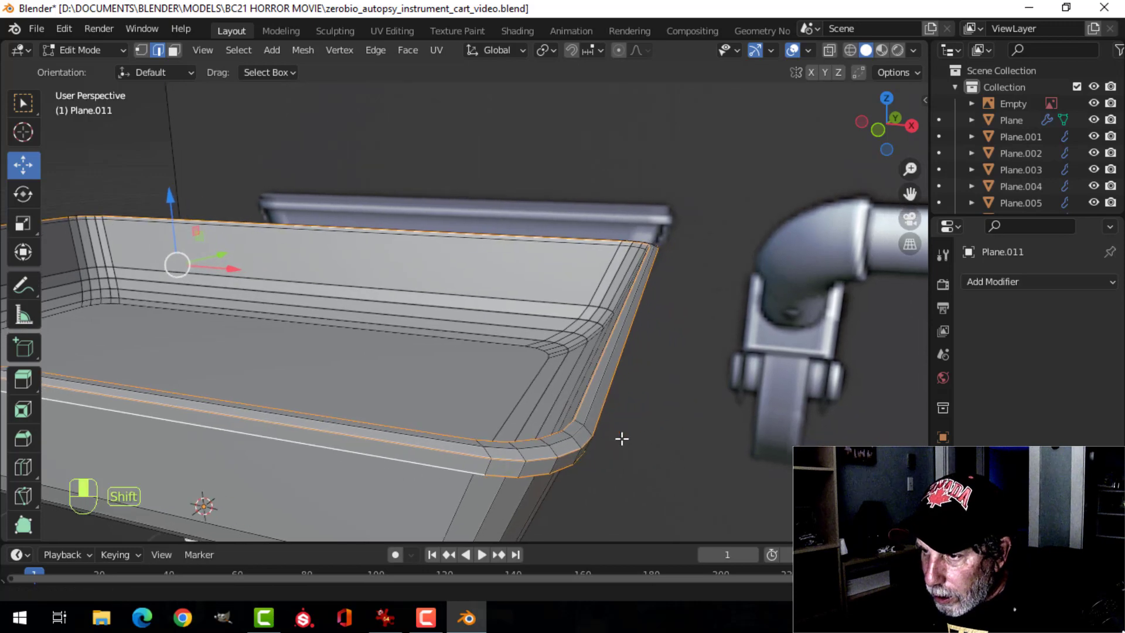
pyautogui.hotkey('ctrl', 'b')
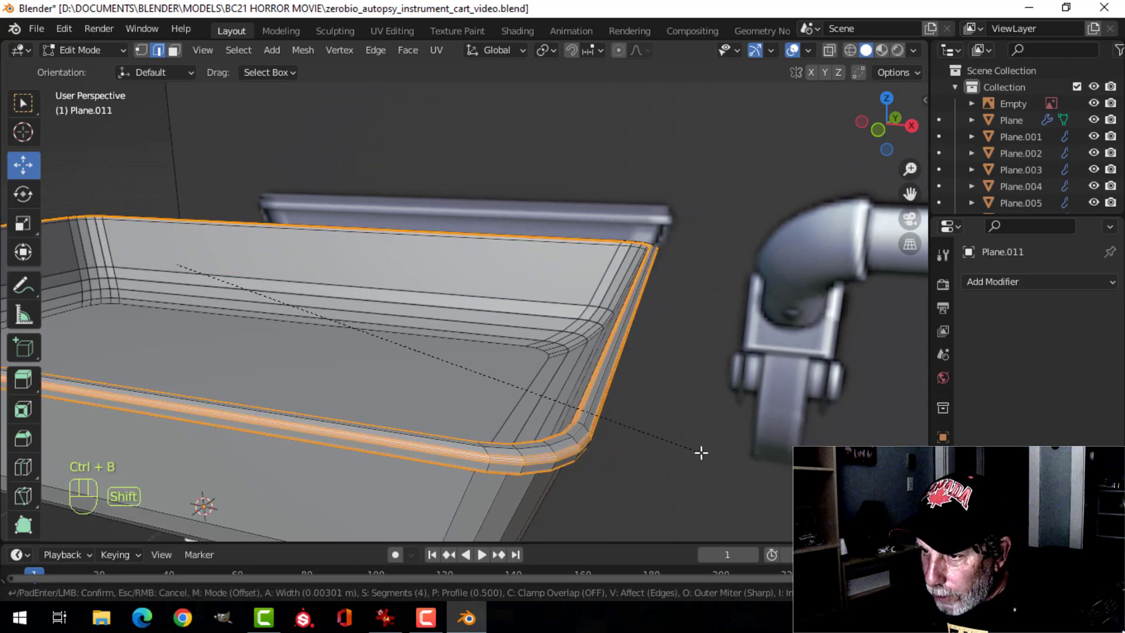
pyautogui.scroll(1, 700, 455)
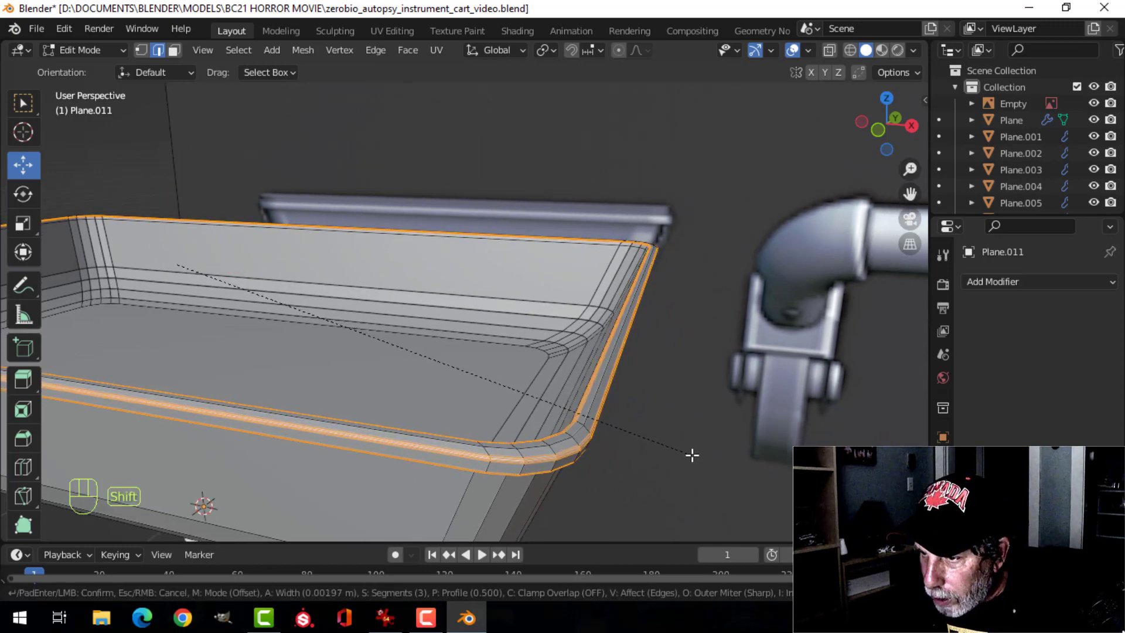
pyautogui.click(702, 461)
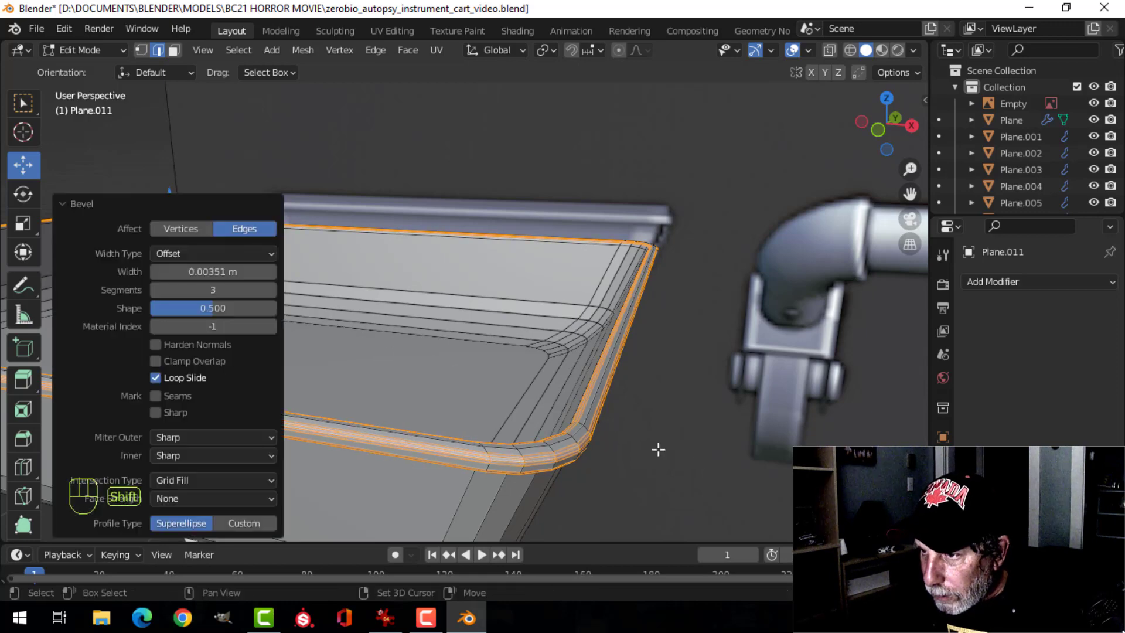
# Step: Add a level 2 Subdivision Surface modifier to the tray and shade it smooth
pyautogui.press('Tab')
pyautogui.hotkey('ctrl', '2')
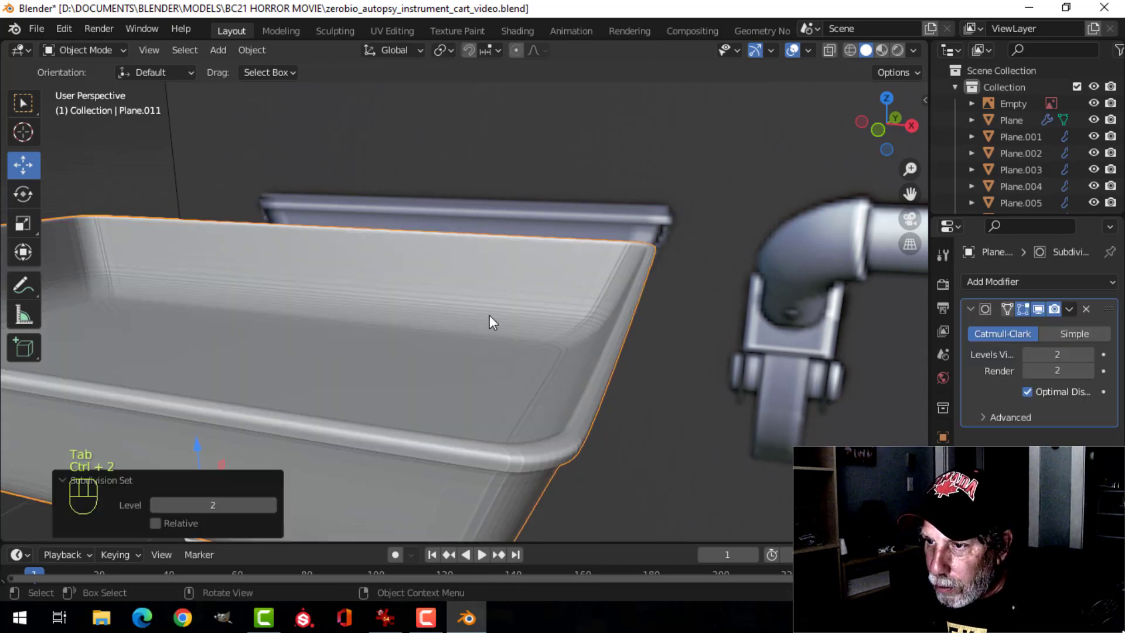
pyautogui.rightClick(474, 289)
pyautogui.click(476, 274)
pyautogui.moveTo(508, 296); pyautogui.dragTo(524, 337, button='middle')
# Step: Add an edge loop around the tray's outer wall and slide it up just below the lip
pyautogui.hotkey('alt', 'a')
pyautogui.press('Tab')
pyautogui.hotkey('alt', 'a')
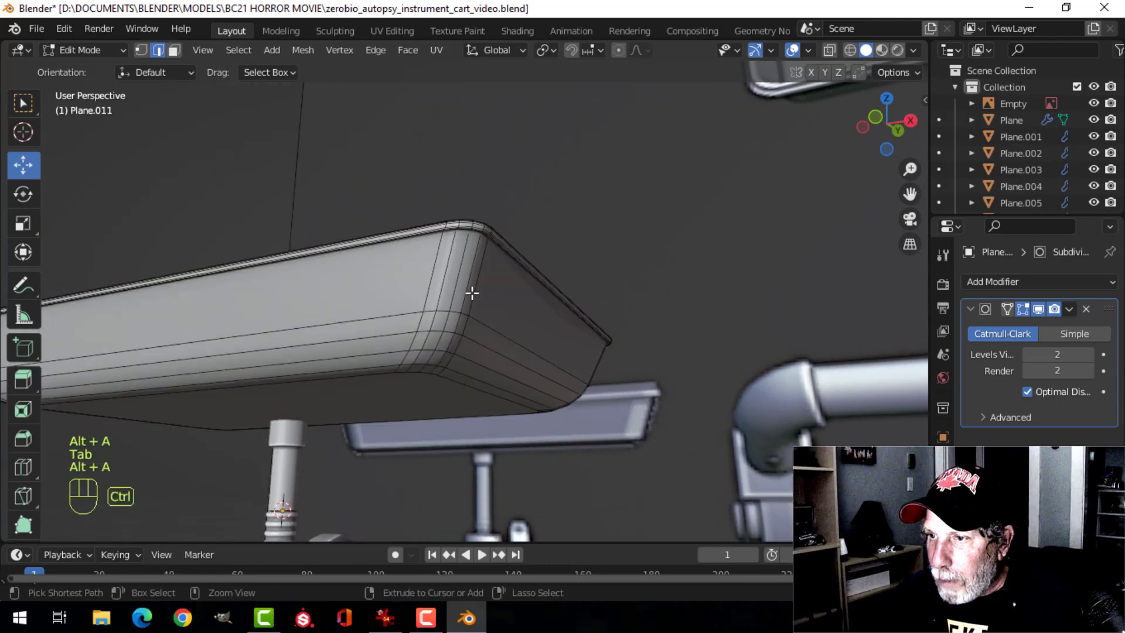
pyautogui.hotkey('ctrl', 'r')
pyautogui.click(469, 290)
pyautogui.click(460, 256)
pyautogui.press('Tab')
pyautogui.scroll(-3, 449, 281)
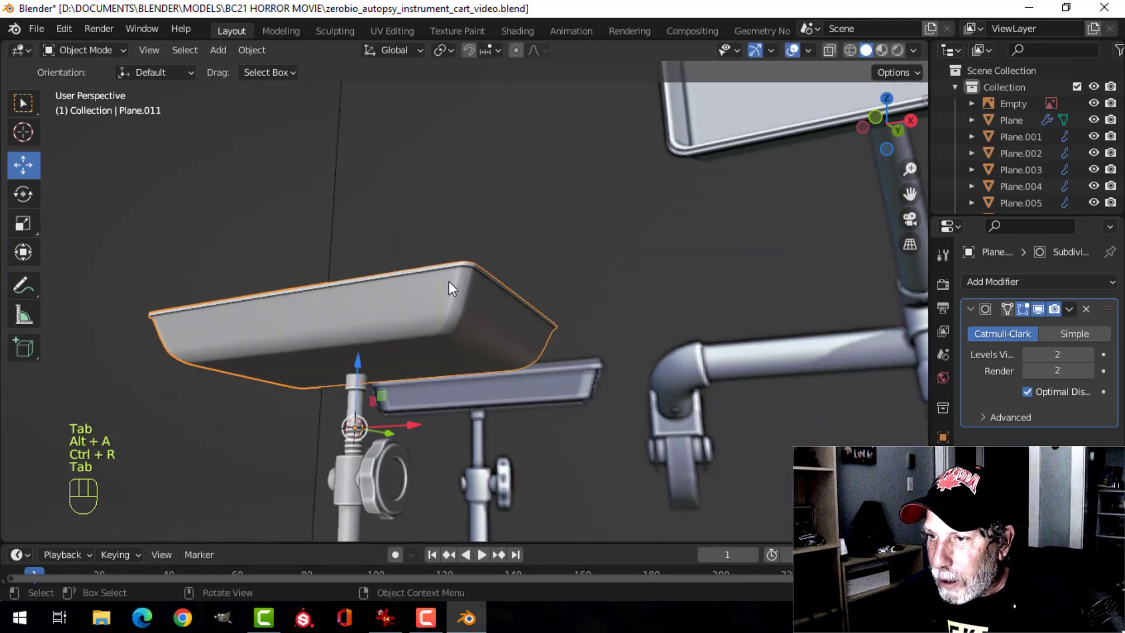
pyautogui.hotkey('alt', 'a')
# Step: Add a plane, raise its mesh about 0.182 m to just beneath the tray, and scale it to 0.545
pyautogui.moveTo(449, 282); pyautogui.dragTo(485, 371, button='middle')
pyautogui.keyDown('shift'); pyautogui.moveTo(410, 328); pyautogui.dragTo(570, 281, button='middle'); pyautogui.keyUp('shift')
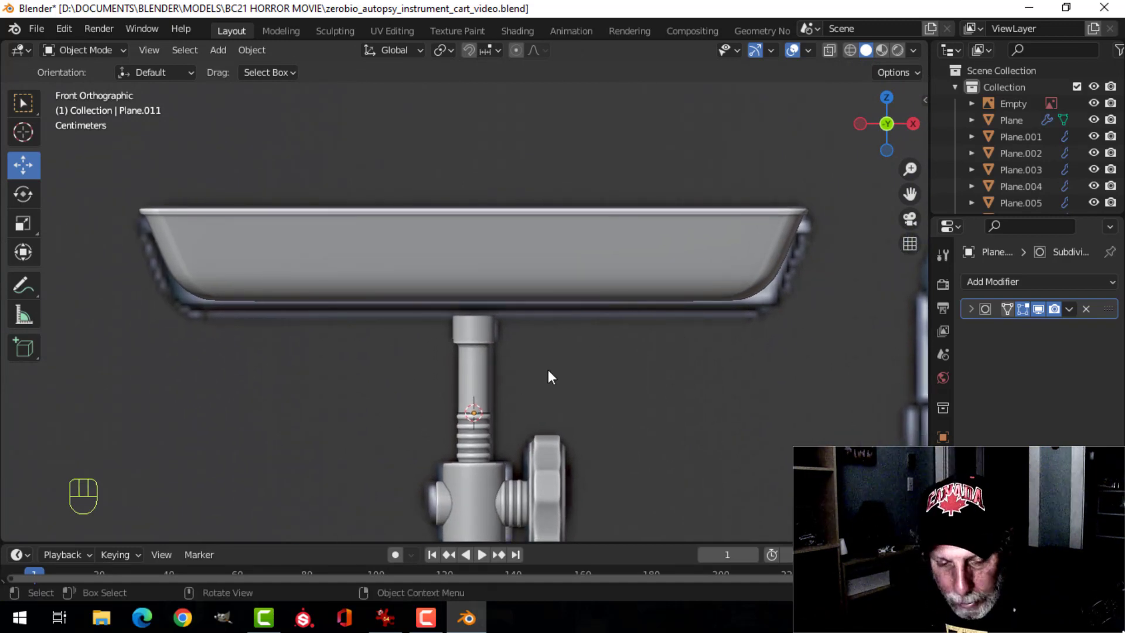
pyautogui.hotkey('shift', 'a')
pyautogui.moveTo(480, 259)
pyautogui.click(619, 259)
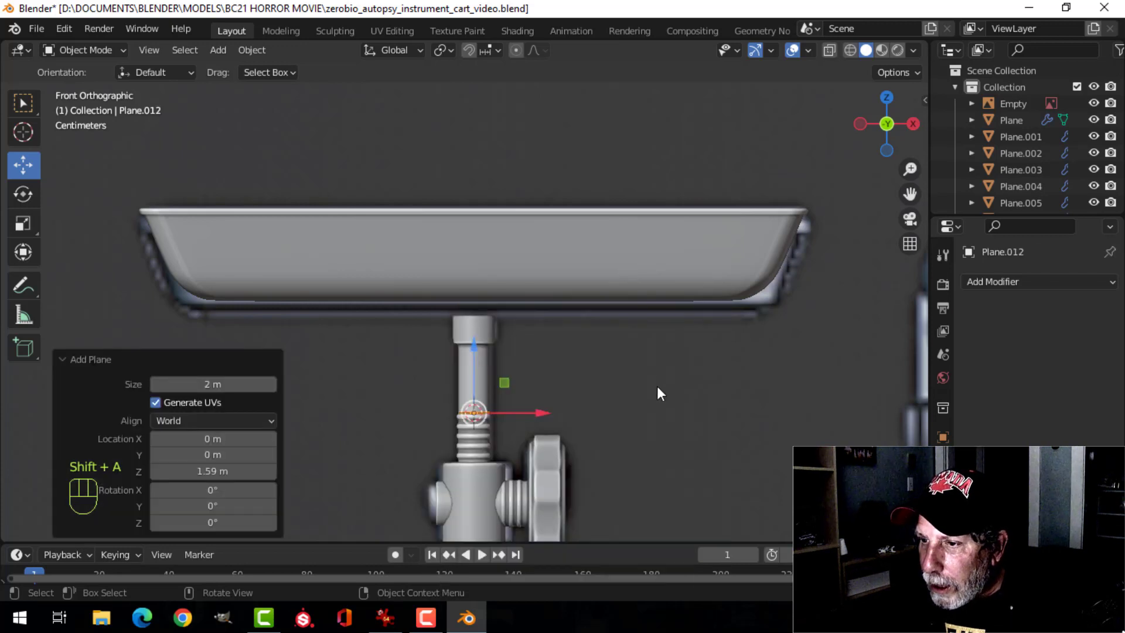
pyautogui.press('Tab')
pyautogui.press('g')
pyautogui.press('z')
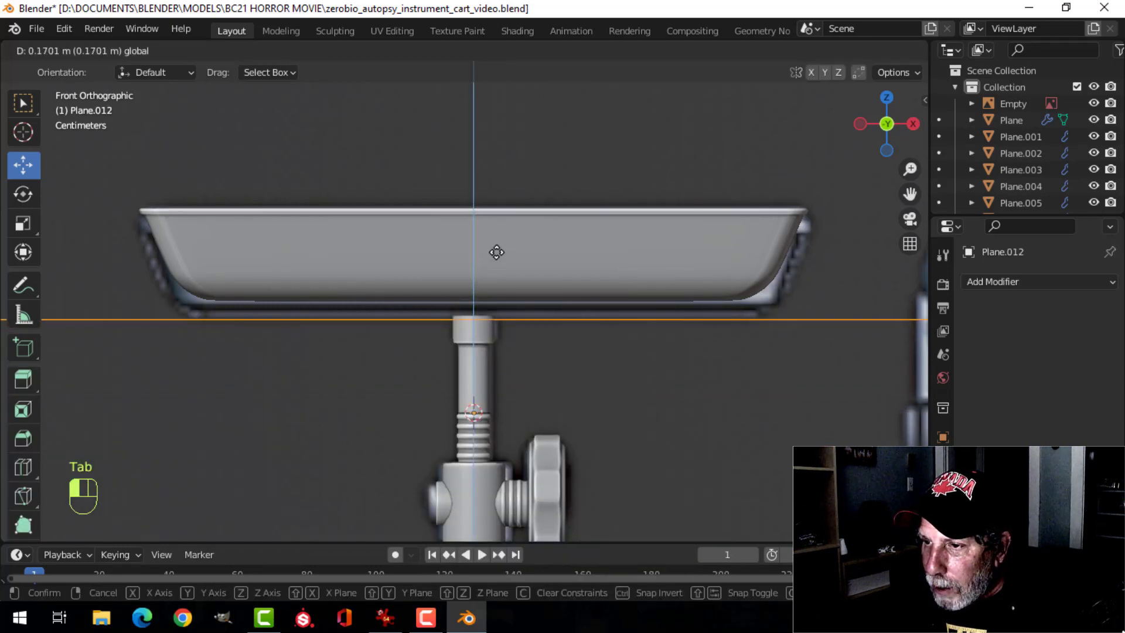
pyautogui.click(497, 243)
pyautogui.press('s')
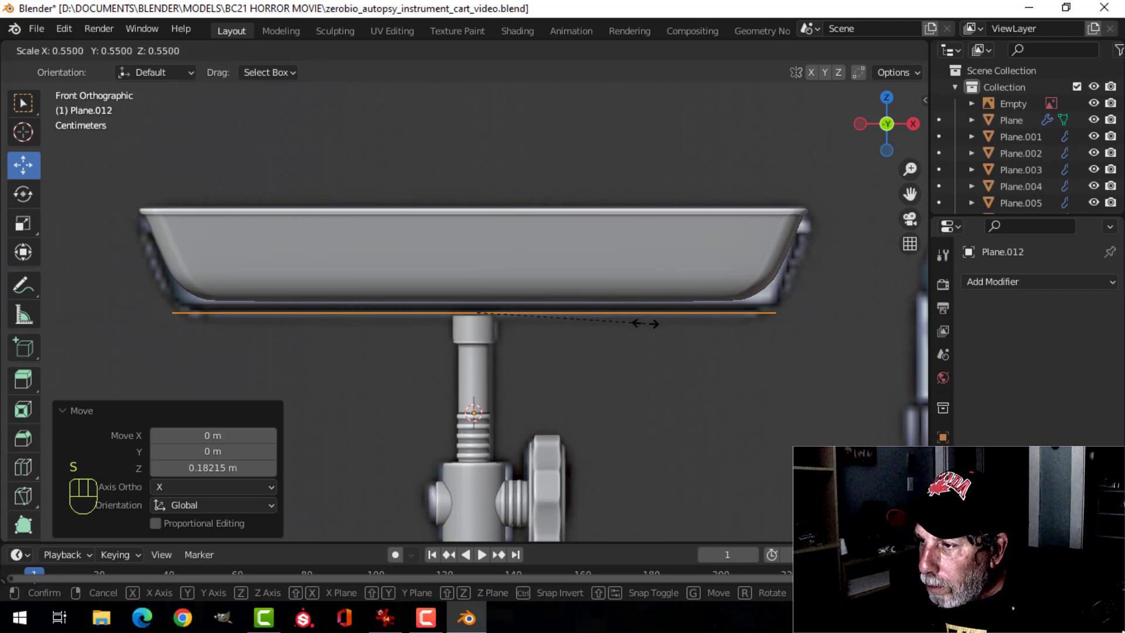
pyautogui.click(643, 324)
# Step: Narrow the plane under the tray into a strip by scaling it to about 0.141 along Y
pyautogui.moveTo(726, 343); pyautogui.dragTo(537, 315, button='middle')
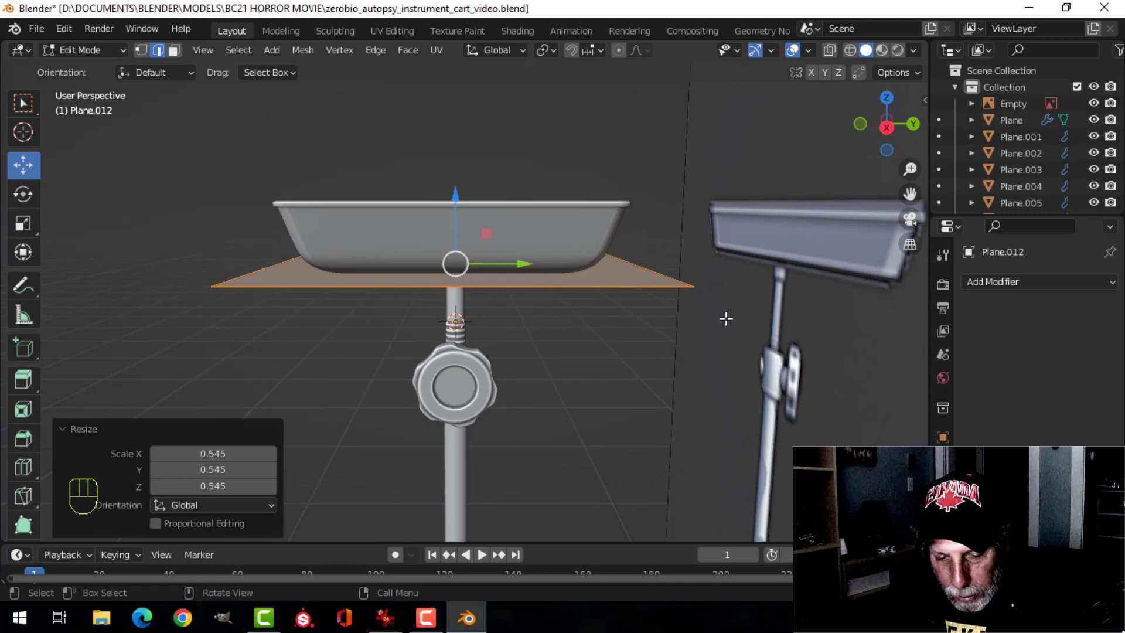
pyautogui.press('s')
pyautogui.press('y')
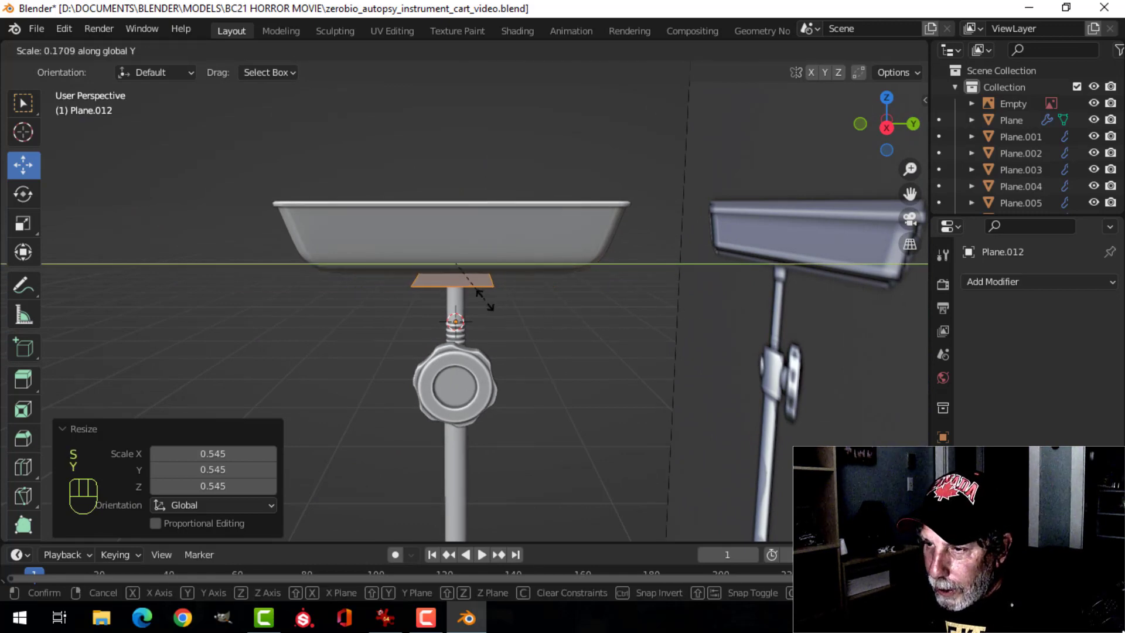
pyautogui.click(469, 288)
# Step: Cut the strip across its middle and delete the half on the negative X side
pyautogui.moveTo(469, 288); pyautogui.dragTo(515, 181, button='middle')
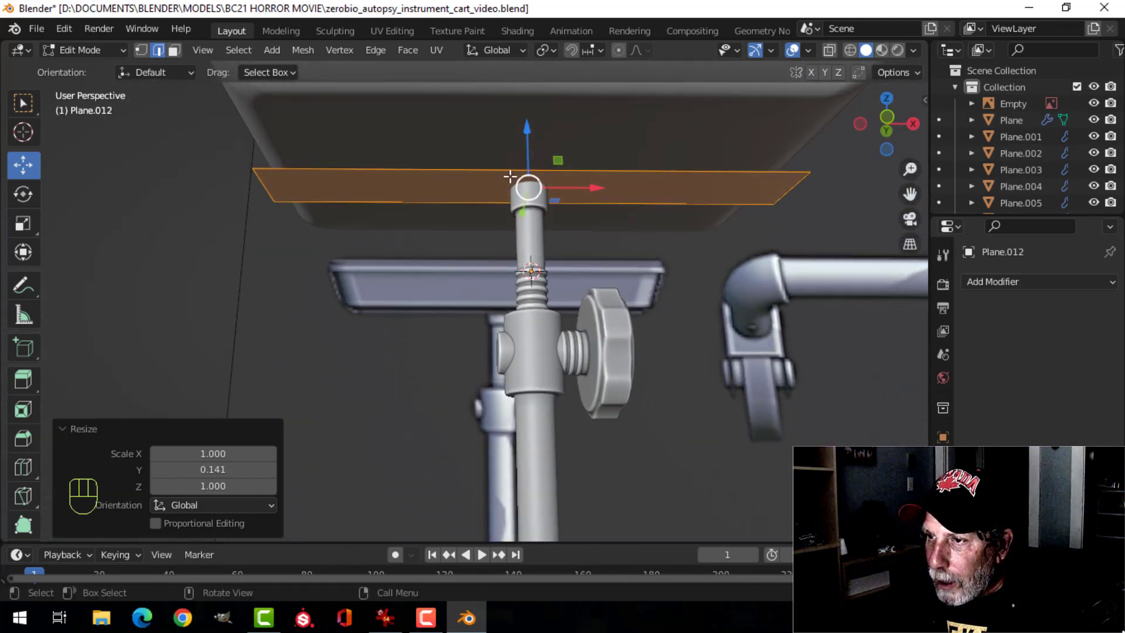
pyautogui.hotkey('ctrl', 'r')
pyautogui.click(492, 183)
pyautogui.rightClick(492, 183)
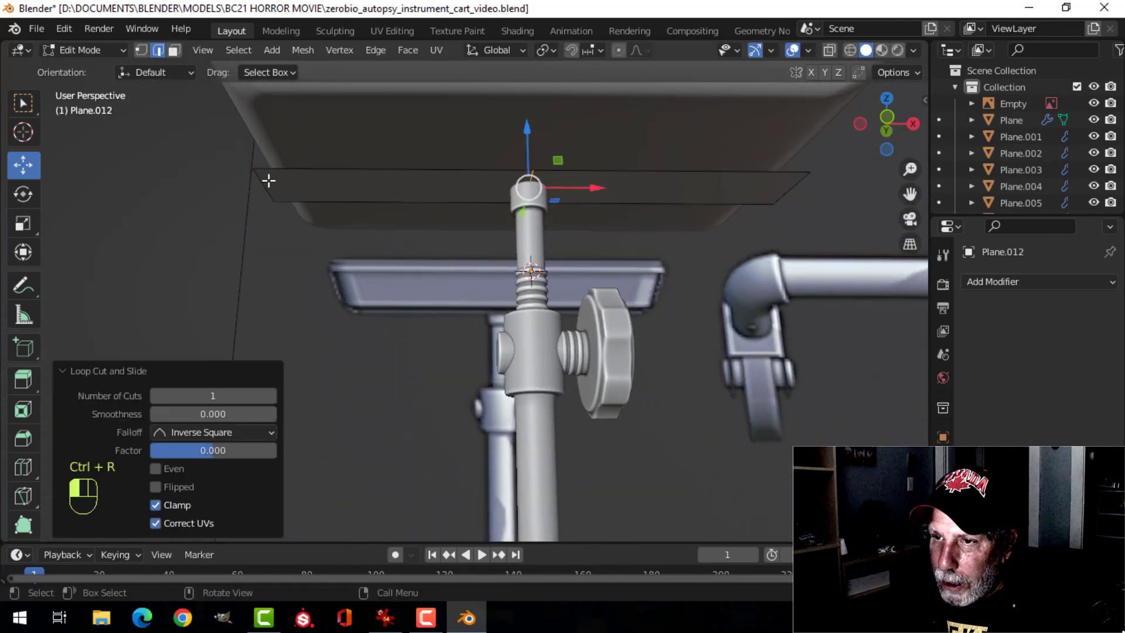
pyautogui.press('x')
pyautogui.click(244, 145)
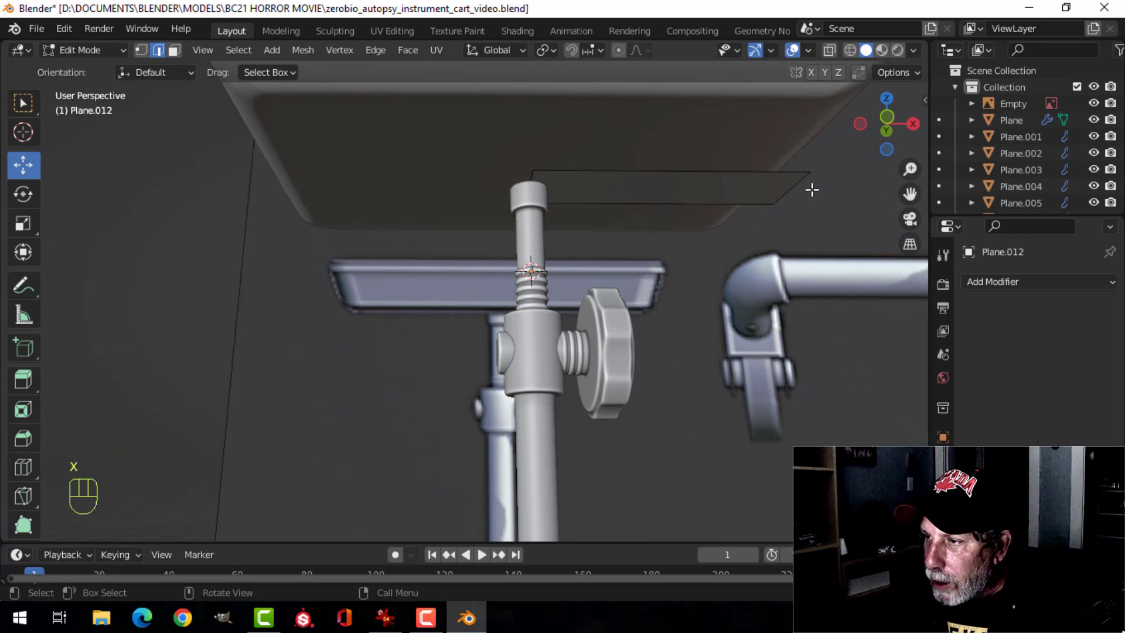
# Step: Move the strip's outer end edge inward about 0.025 m along X to match the reference in front view
pyautogui.click(791, 189)
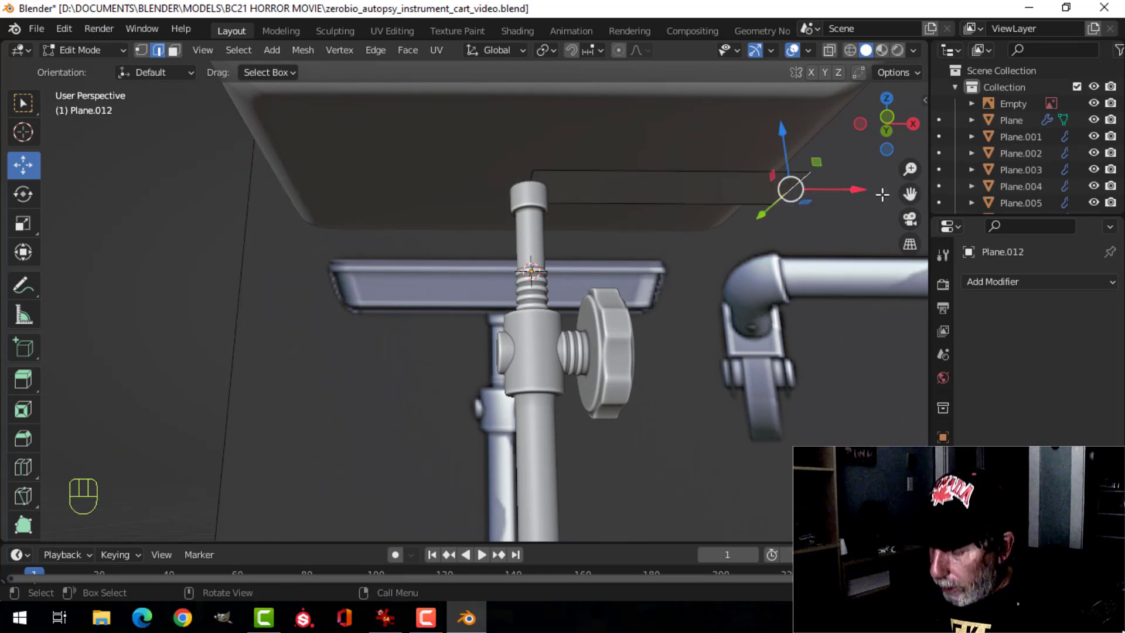
pyautogui.press('KP_1')
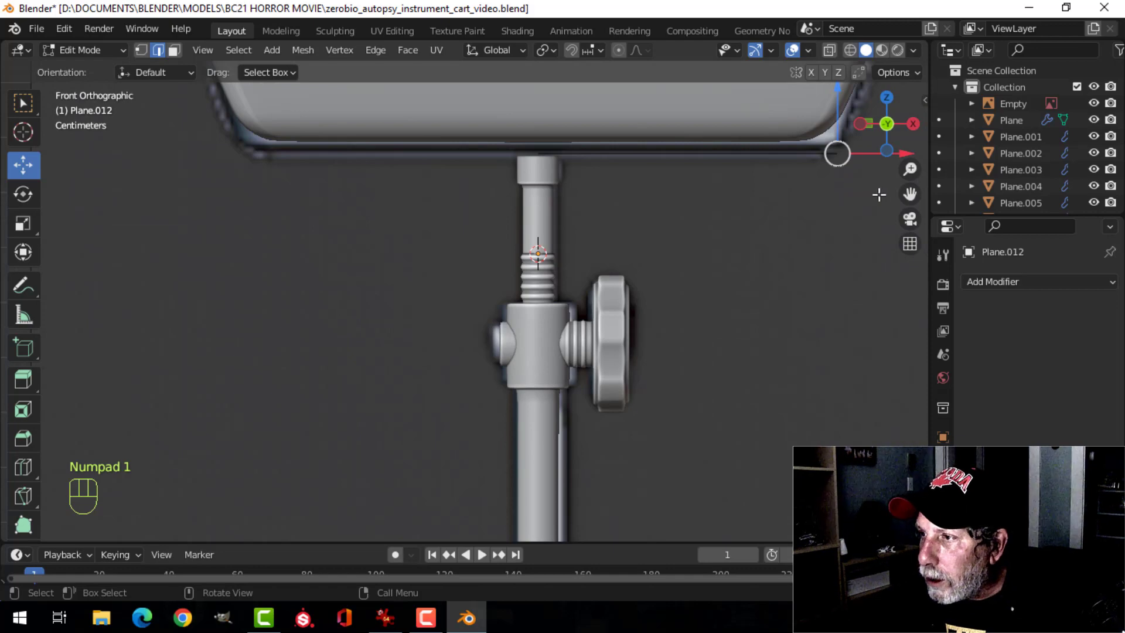
pyautogui.scroll(-3, 878, 195)
pyautogui.keyDown('shift'); pyautogui.moveTo(786, 251); pyautogui.dragTo(565, 367, button='middle'); pyautogui.keyUp('shift')
pyautogui.scroll(3, 590, 341)
pyautogui.press('1')
pyautogui.scroll(2, 570, 368)
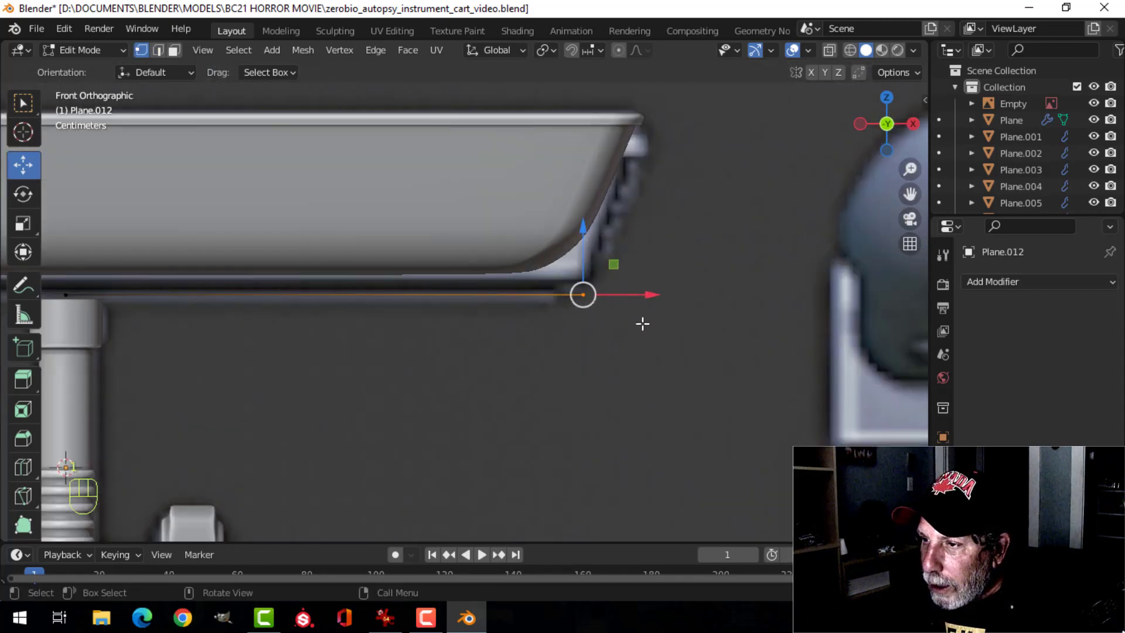
pyautogui.moveTo(663, 293); pyautogui.dragTo(635, 286)
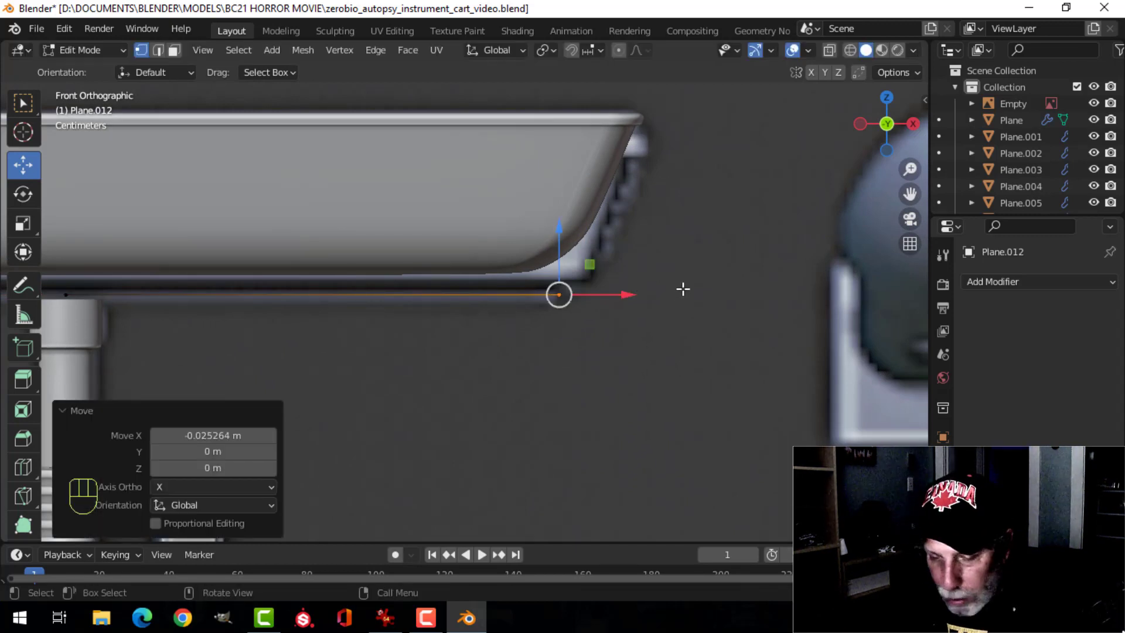
# Step: Extrude the strip's end edge up along the tray's sloped side, about 0.078 m in X and 0.146 m in Z
pyautogui.press('e')
pyautogui.press('g')
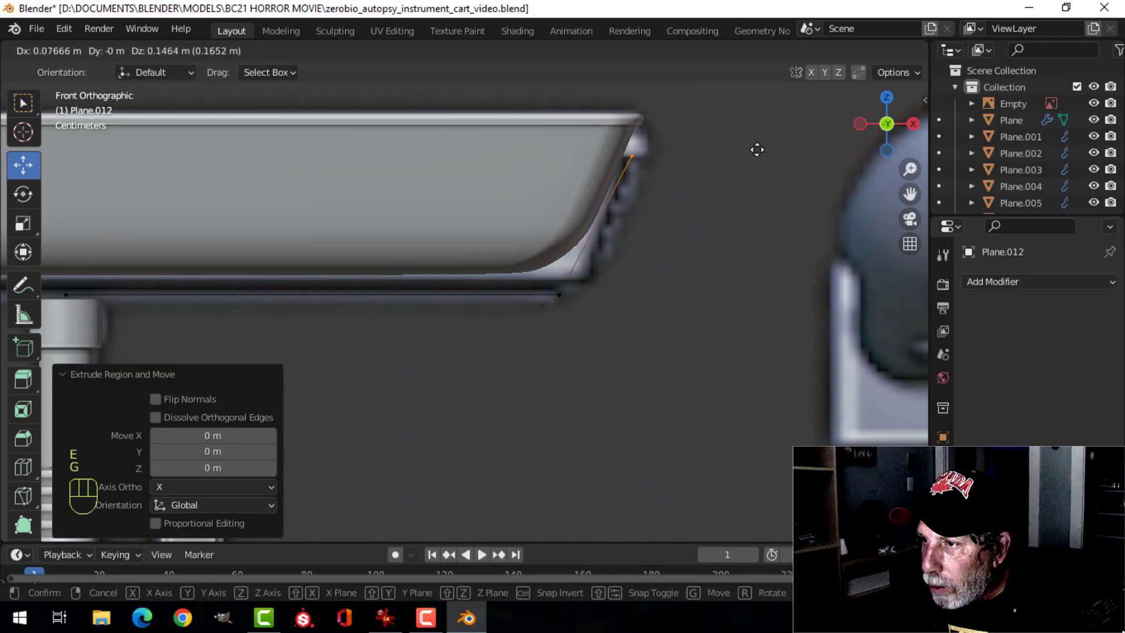
pyautogui.click(757, 150)
pyautogui.scroll(-4, 590, 157)
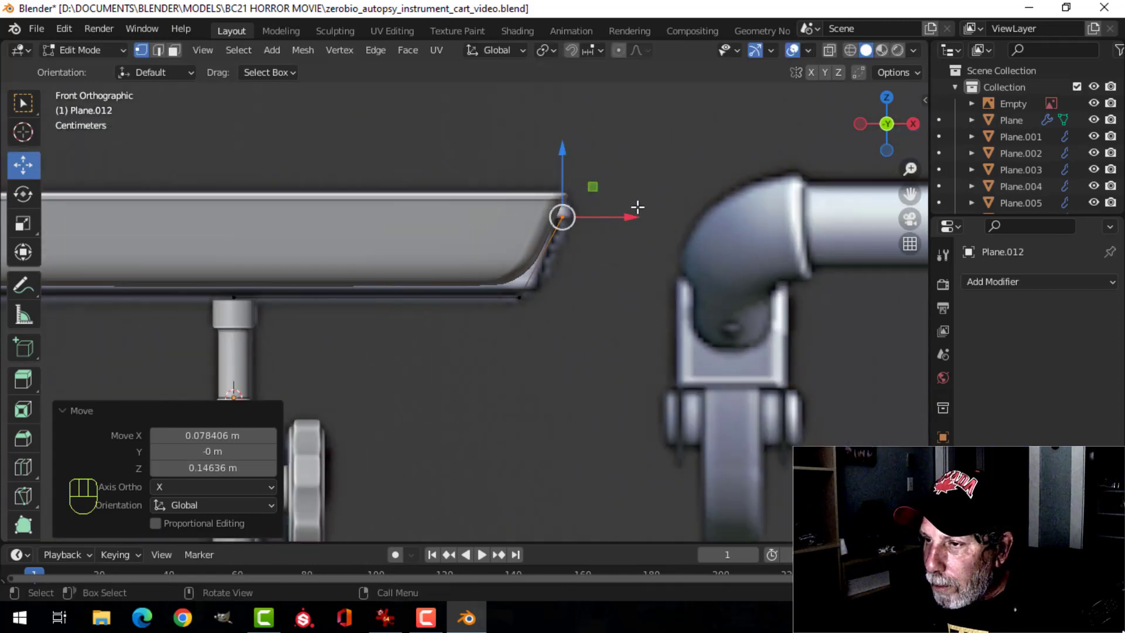
pyautogui.moveTo(635, 211); pyautogui.dragTo(509, 238, button='middle')
pyautogui.hotkey('alt', 'a')
pyautogui.press('Tab')
# Step: Duplicate the edge loop around the underside of the tray's lip and lower the copy about 0.048 m along Z
pyautogui.click(452, 206)
pyautogui.press('Tab')
pyautogui.hotkey('alt', 'a')
pyautogui.scroll(2, 506, 243)
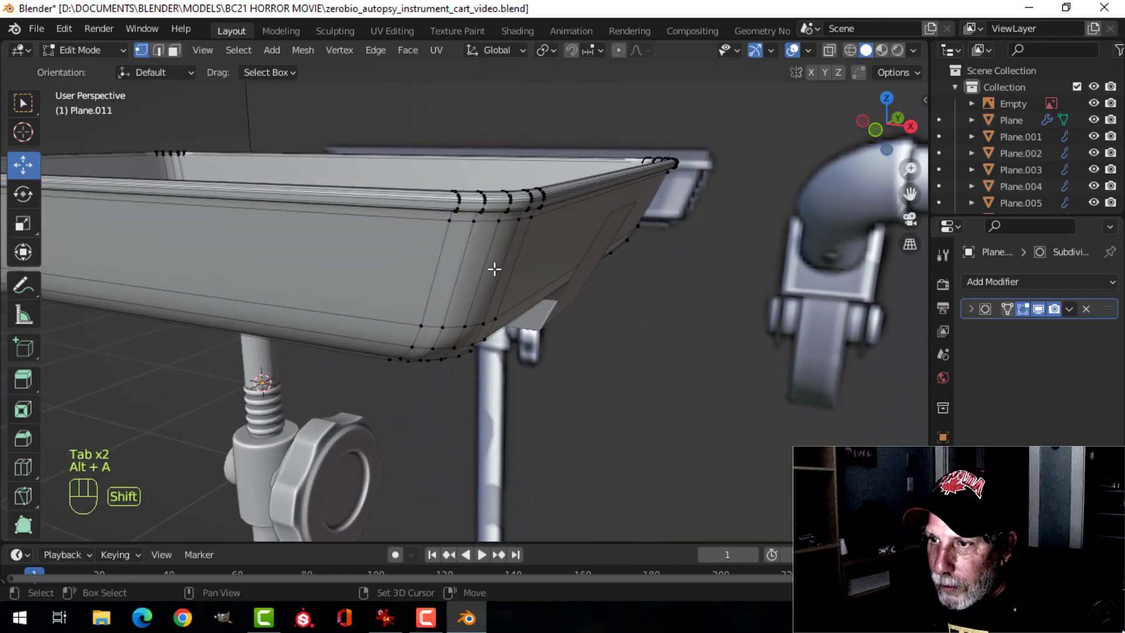
pyautogui.press('2')
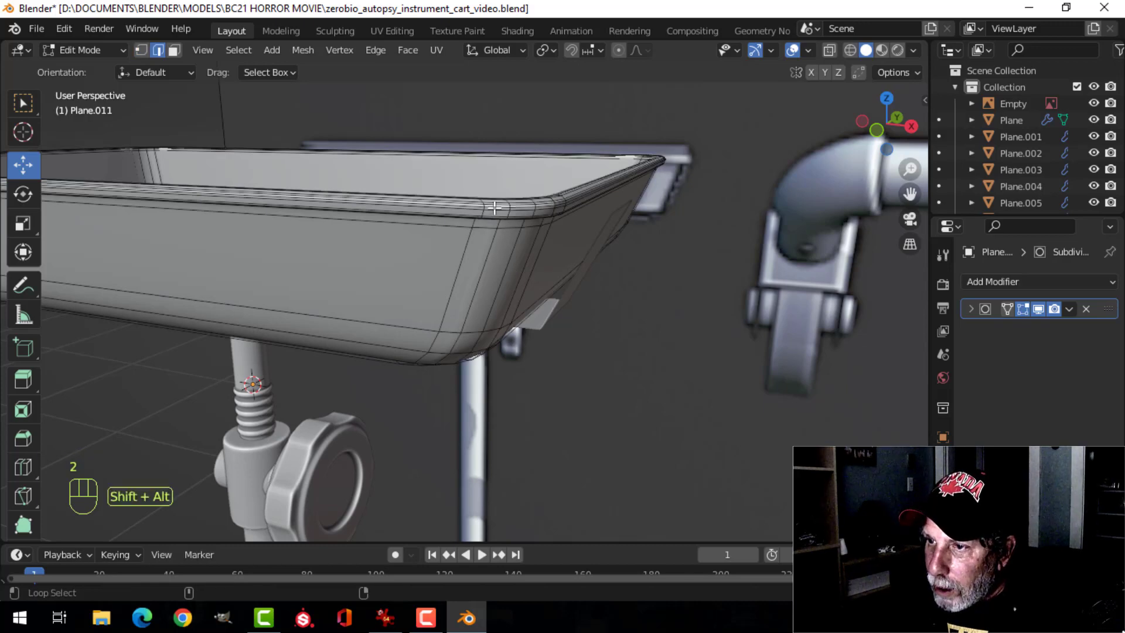
pyautogui.keyDown('alt'); pyautogui.keyDown('shift'); pyautogui.click(493, 212); pyautogui.keyUp('shift'); pyautogui.keyUp('alt')
pyautogui.moveTo(494, 212); pyautogui.dragTo(535, 288, button='middle')
pyautogui.hotkey('shift', 'd')
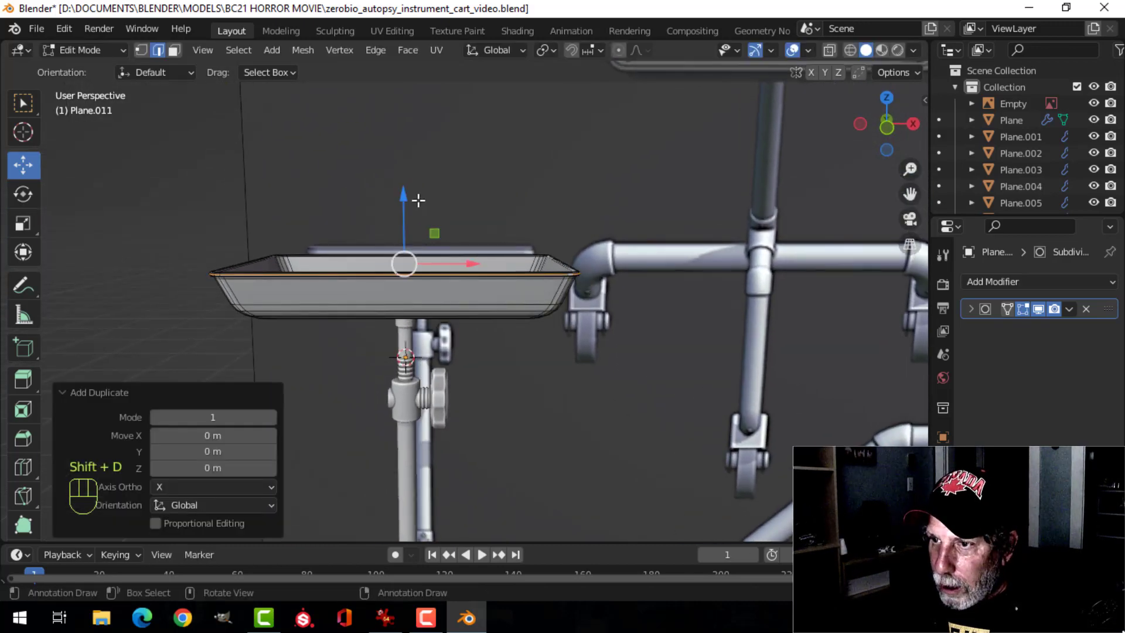
pyautogui.press('z')
pyautogui.click(410, 211)
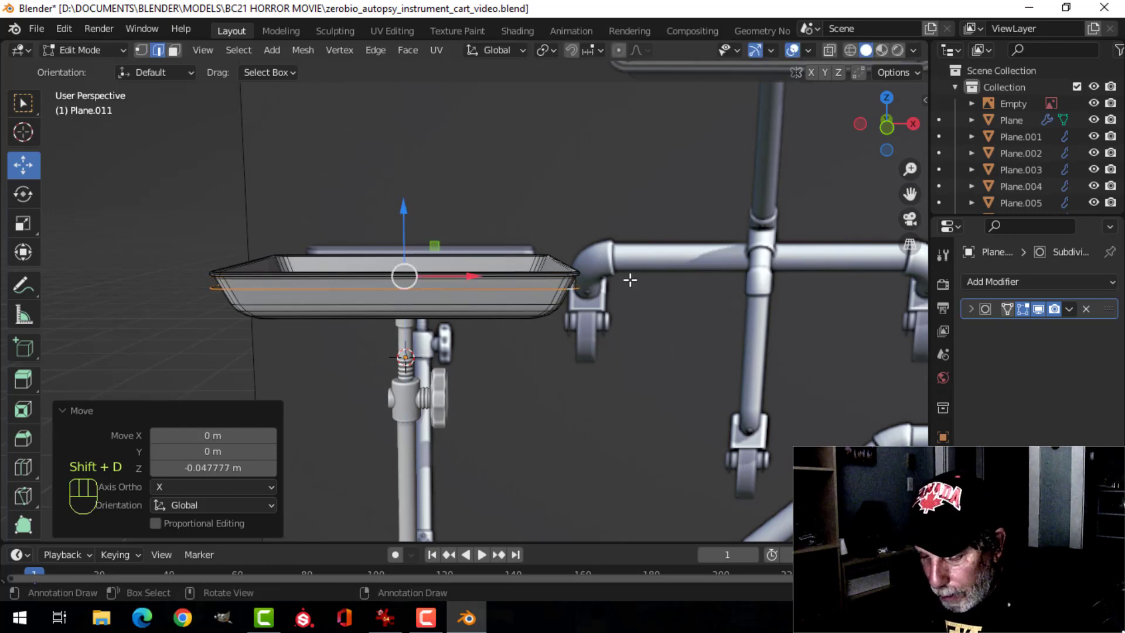
# Step: Separate the duplicated edge loop into its own object and select that object
pyautogui.press('p')
pyautogui.press('Tab')
pyautogui.click(556, 296)
pyautogui.moveTo(556, 295); pyautogui.dragTo(629, 326, button='middle')
pyautogui.scroll(3, 585, 307)
# Step: Extrude the whole separated loop upward along Z to form a narrow band around the tray
pyautogui.press('Tab')
pyautogui.press('a')
pyautogui.press('e')
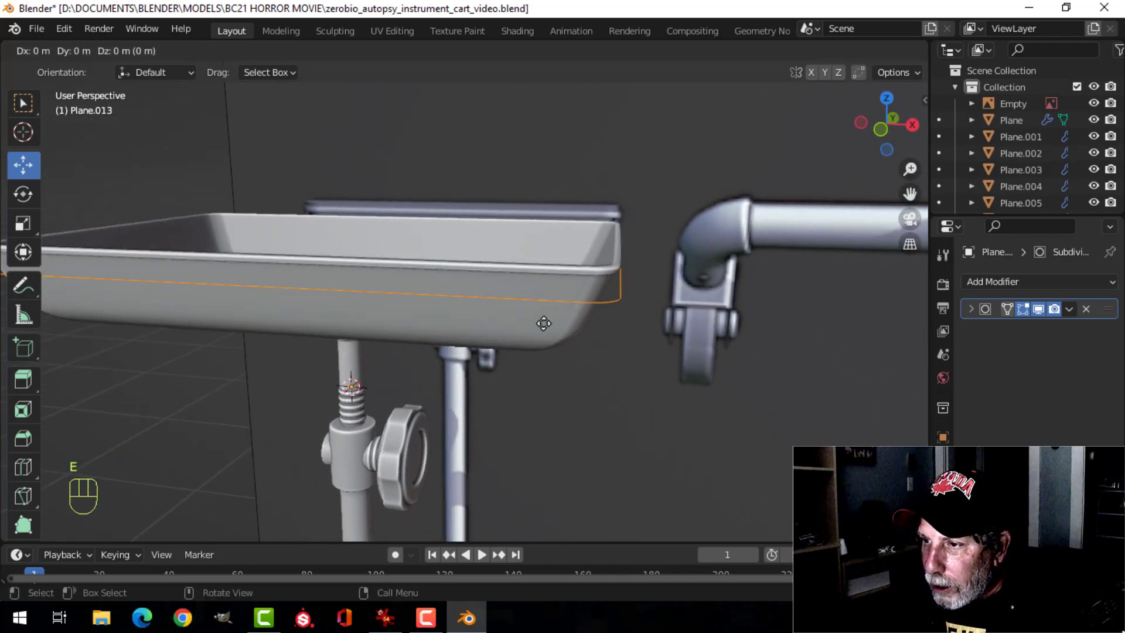
pyautogui.rightClick(346, 186)
pyautogui.moveTo(347, 185); pyautogui.dragTo(342, 175)
# Step: Extrude all of the band's faces in place and use Shrink/Fatten to give the band thickness
pyautogui.press('a')
pyautogui.moveTo(597, 290)
pyautogui.mouseDown(button='middle')
pyautogui.moveTo(635, 301)
pyautogui.moveTo(590, 313)
pyautogui.moveTo(653, 349)
pyautogui.moveTo(527, 246)
pyautogui.moveTo(631, 299)
pyautogui.moveTo(613, 296)
pyautogui.mouseUp(button='middle')
pyautogui.press('e')
pyautogui.rightClick(613, 296)
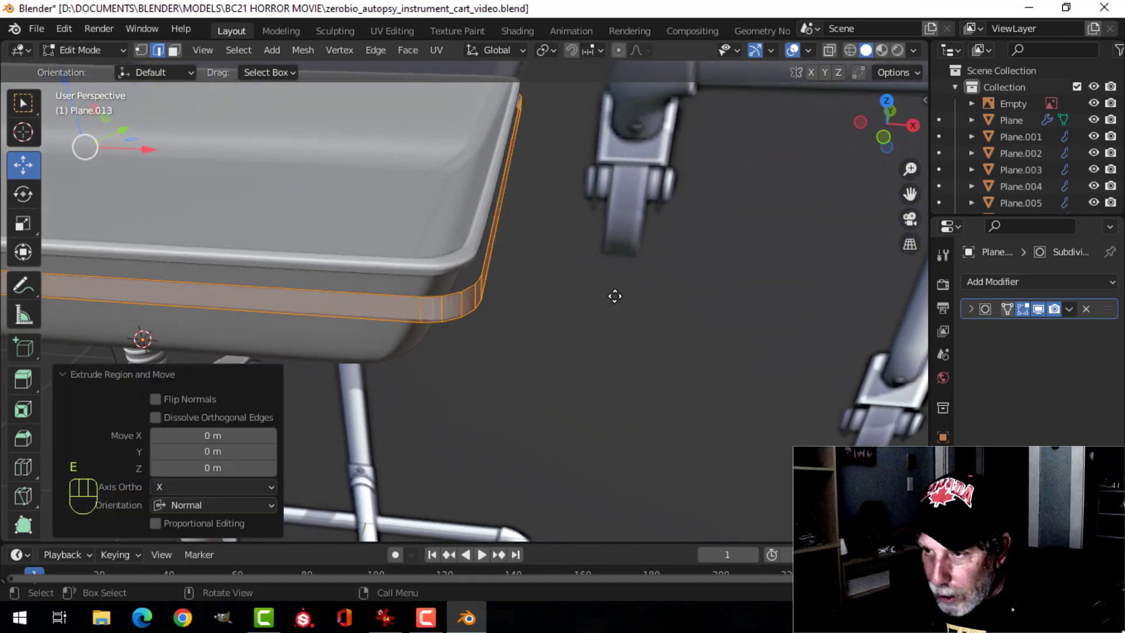
pyautogui.hotkey('alt', 's')
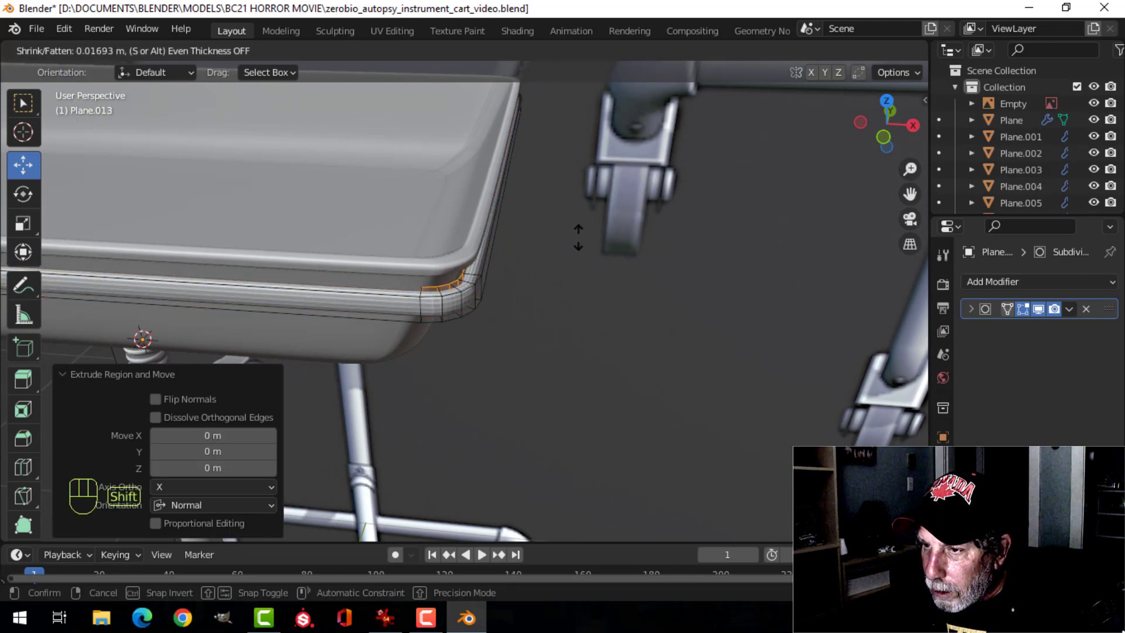
pyautogui.click(565, 284)
pyautogui.hotkey('alt', 'a')
# Step: Bevel the edge loops of the band around the tray by about 0.0024 m with two segments
pyautogui.moveTo(564, 284); pyautogui.dragTo(609, 382, button='middle')
pyautogui.scroll(-3, 562, 301)
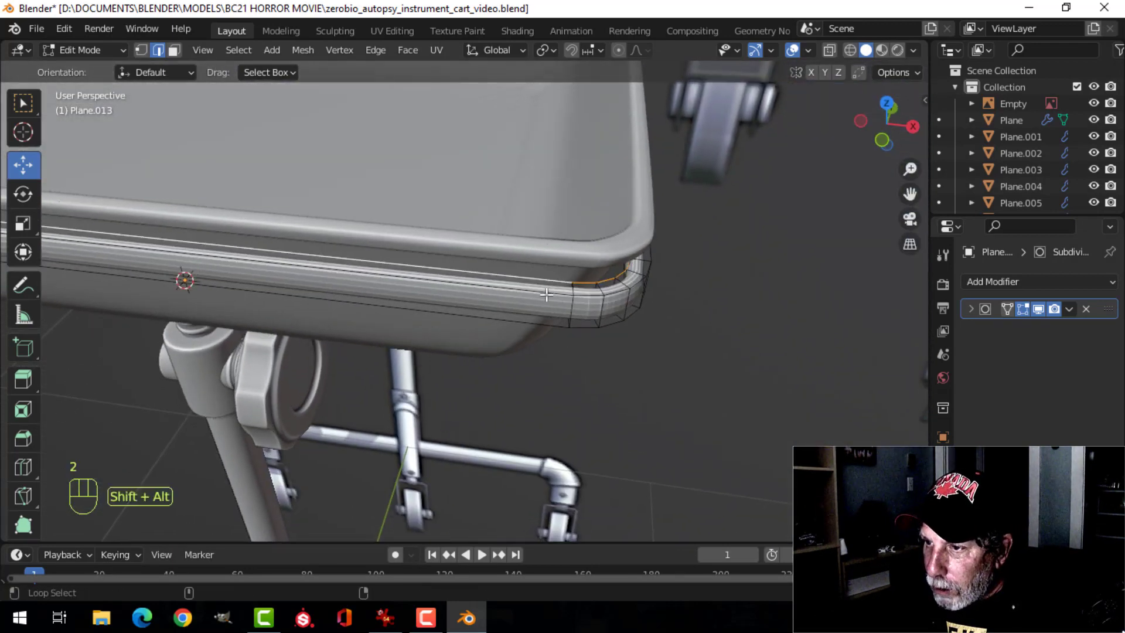
pyautogui.moveTo(679, 369); pyautogui.dragTo(324, 186, button='middle')
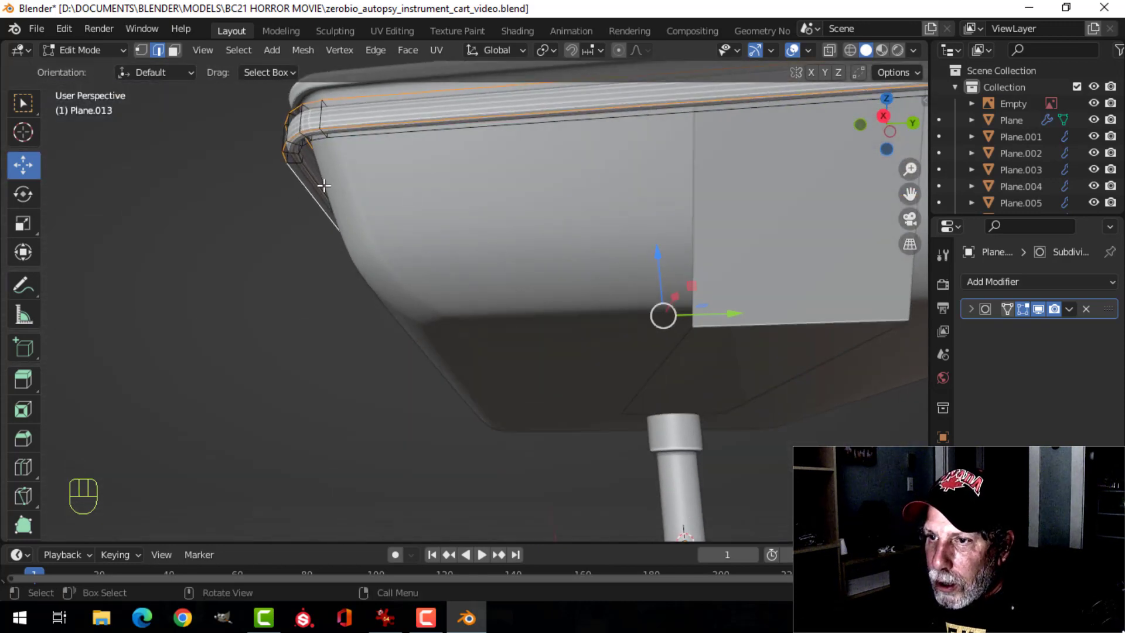
pyautogui.moveTo(346, 138); pyautogui.dragTo(643, 319, button='middle')
pyautogui.hotkey('ctrl', 'b')
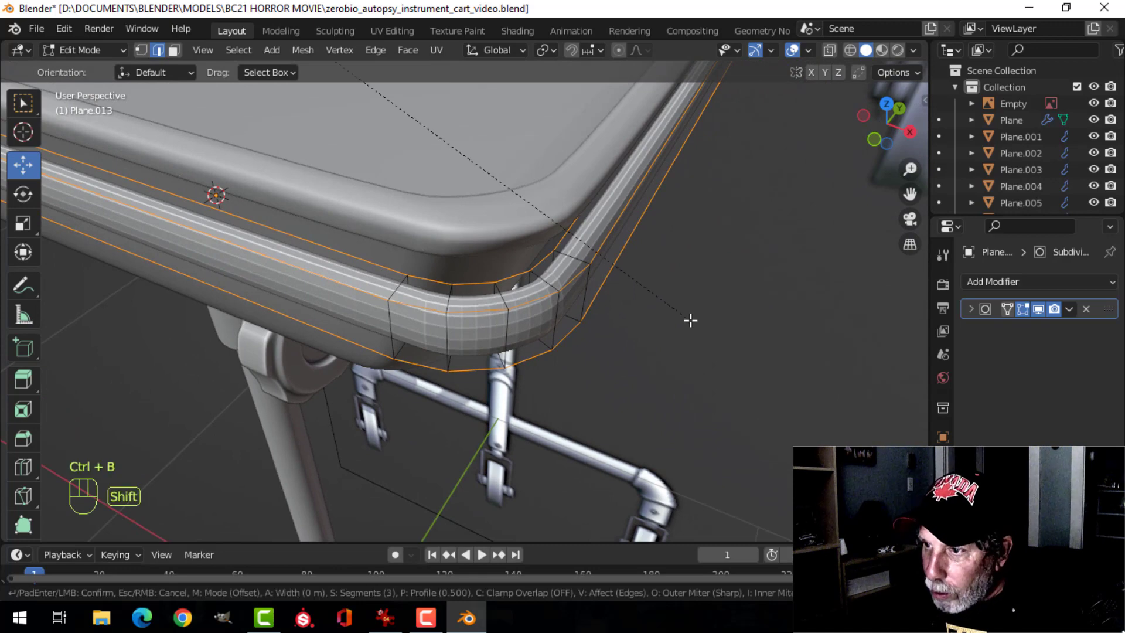
pyautogui.scroll(-1, 700, 345)
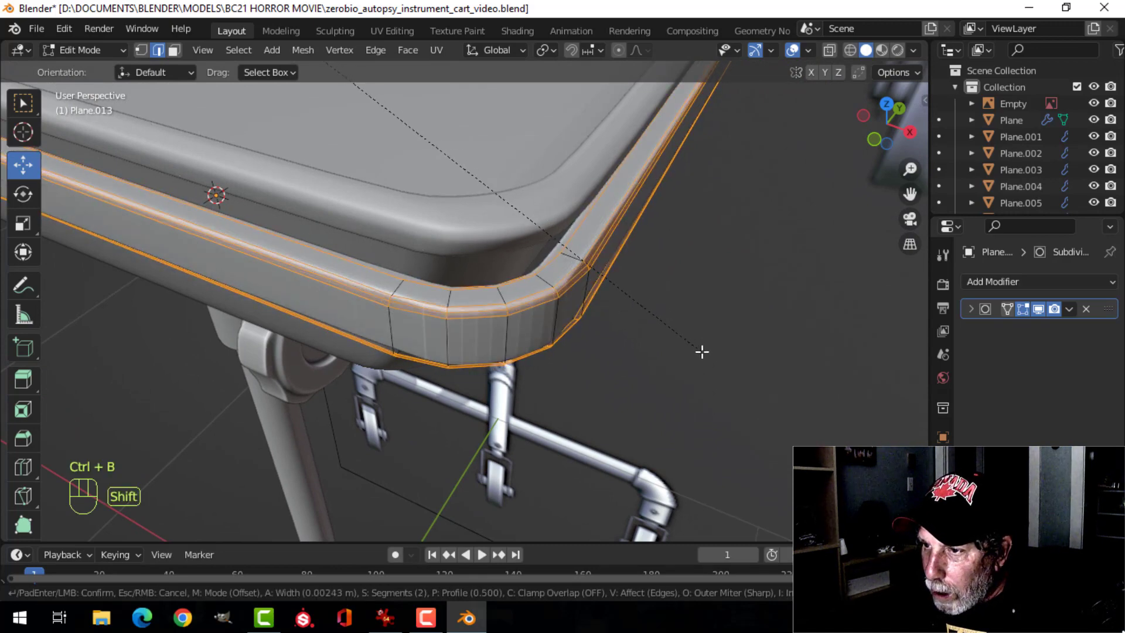
pyautogui.click(702, 352)
# Step: Shade the band object smooth and deselect it
pyautogui.press('Tab')
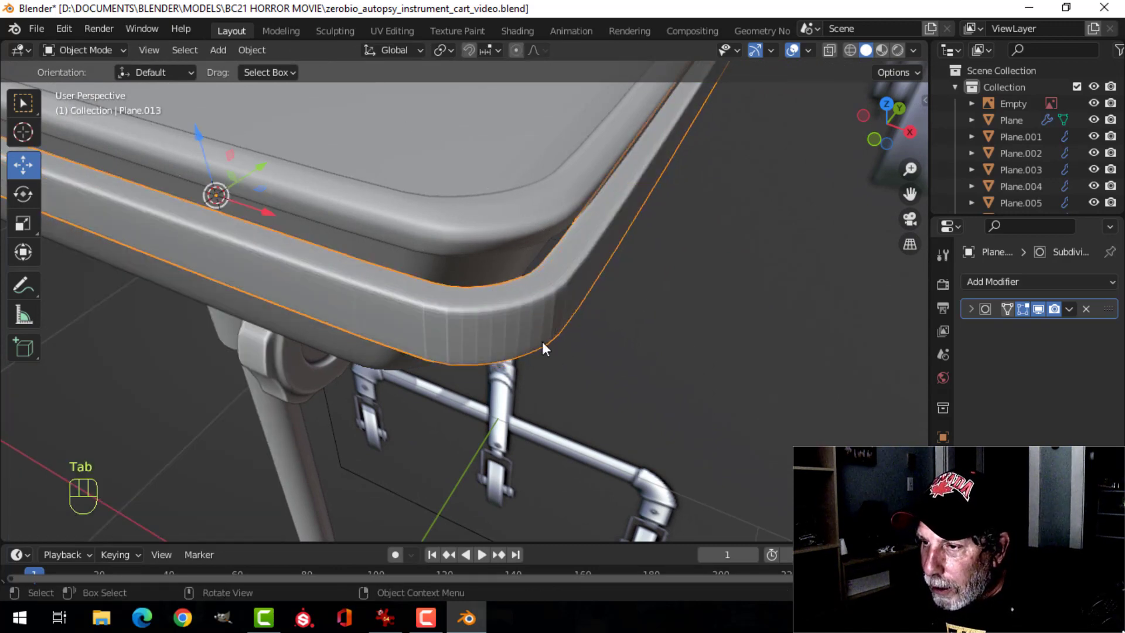
pyautogui.rightClick(513, 319)
pyautogui.click(493, 296)
pyautogui.hotkey('alt', 'a')
pyautogui.moveTo(677, 339); pyautogui.dragTo(588, 306, button='middle')
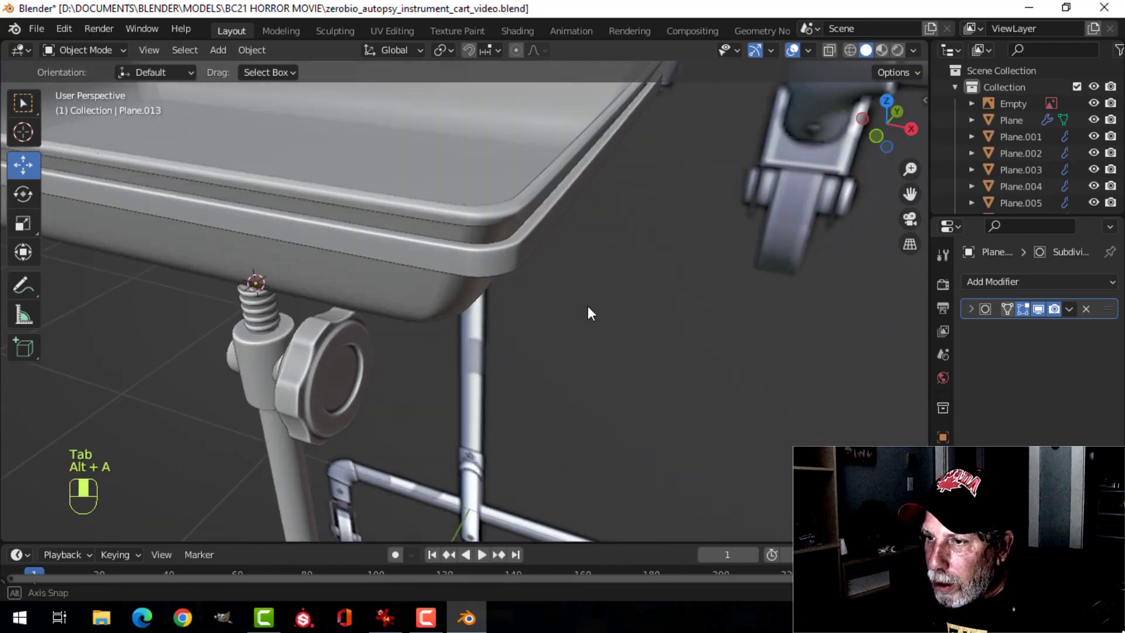
# Step: Raise the whole band about 0.0137 m along Z so it sits just under the tray's lip
pyautogui.press('Tab')
pyautogui.moveTo(590, 313); pyautogui.dragTo(586, 241, button='middle')
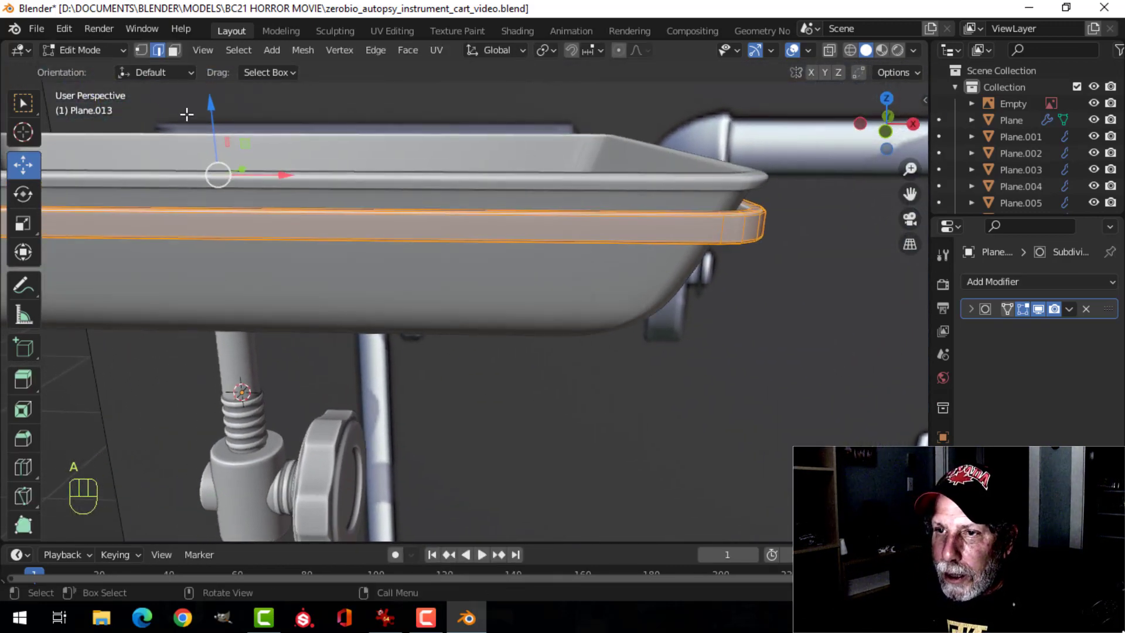
pyautogui.moveTo(211, 104); pyautogui.dragTo(212, 88)
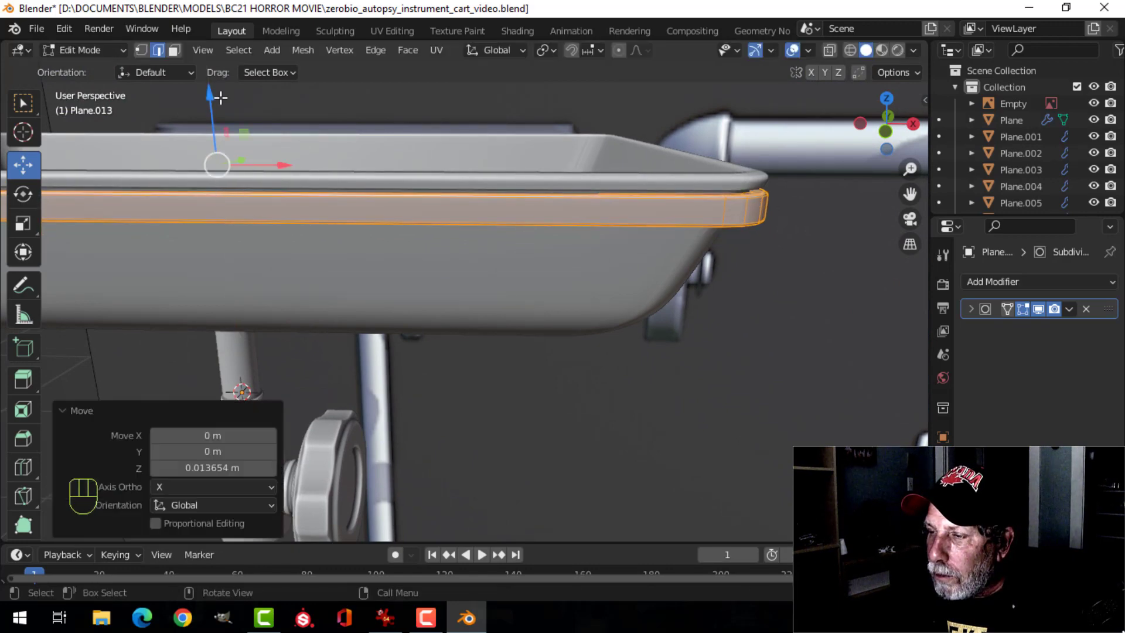
pyautogui.press('Tab')
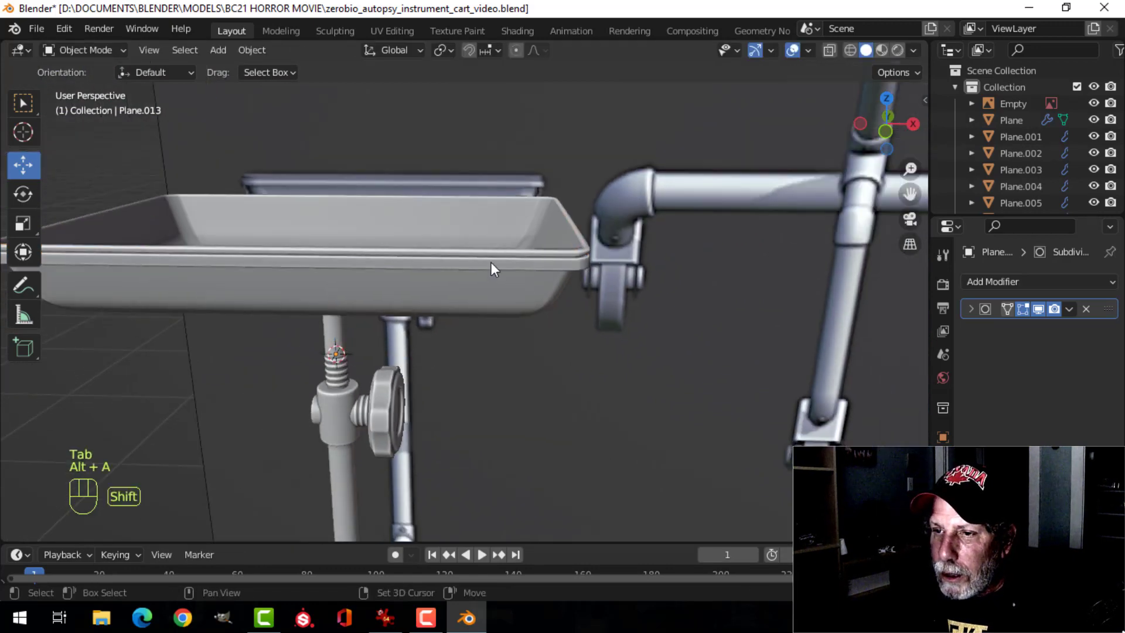
pyautogui.moveTo(491, 262)
pyautogui.keyDown('shift'); pyautogui.mouseDown(button='middle')
pyautogui.moveTo(569, 203)
pyautogui.moveTo(593, 207)
pyautogui.moveTo(485, 216)
pyautogui.moveTo(501, 252)
pyautogui.moveTo(487, 243)
pyautogui.moveTo(505, 198)
pyautogui.moveTo(568, 201)
pyautogui.moveTo(515, 221)
pyautogui.moveTo(496, 253)
pyautogui.mouseUp(button='middle'); pyautogui.keyUp('shift')
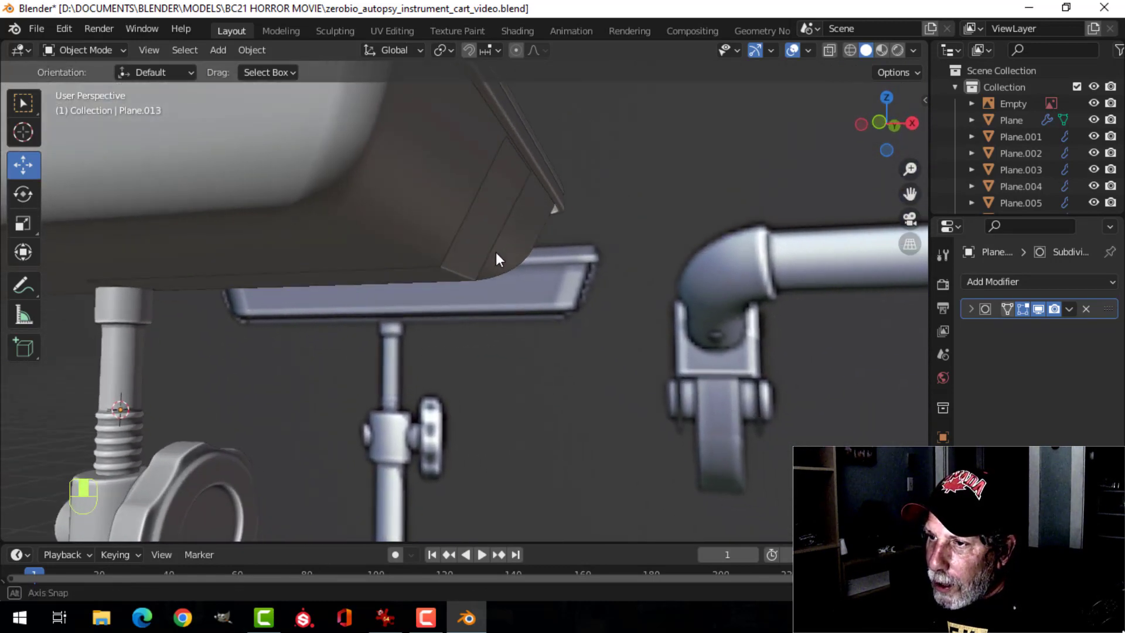
# Step: Move the upper end edge of the support strip about 0.005 m along X and 0.0067 m along Z to meet the band
pyautogui.click(510, 155)
pyautogui.moveTo(517, 129); pyautogui.dragTo(567, 235, button='middle')
pyautogui.hotkey('alt', 'a')
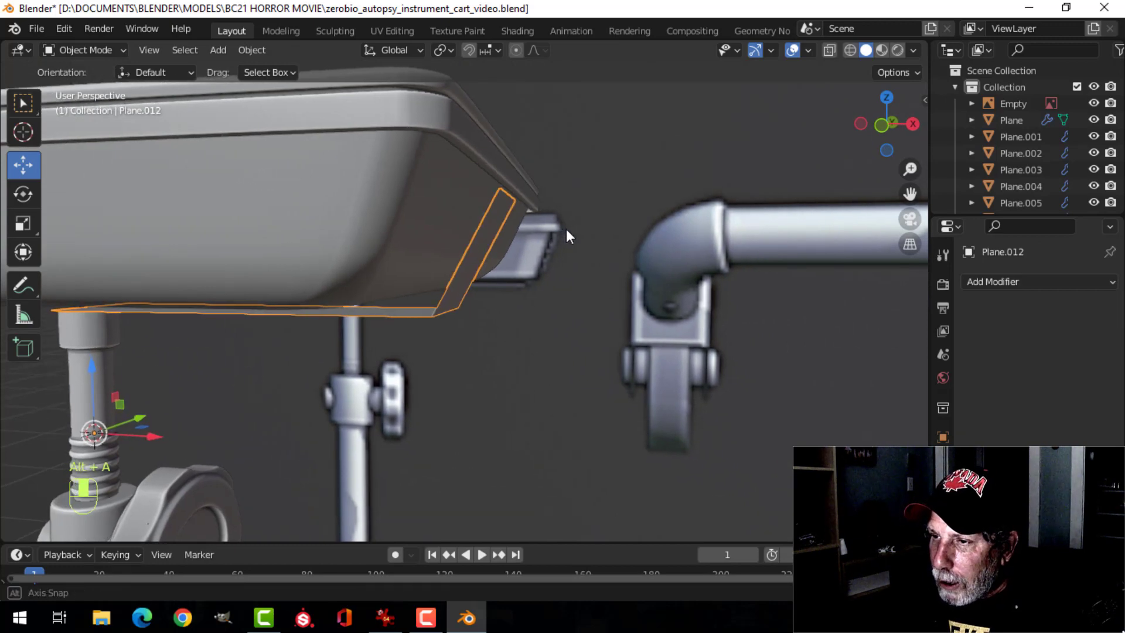
pyautogui.press('Tab')
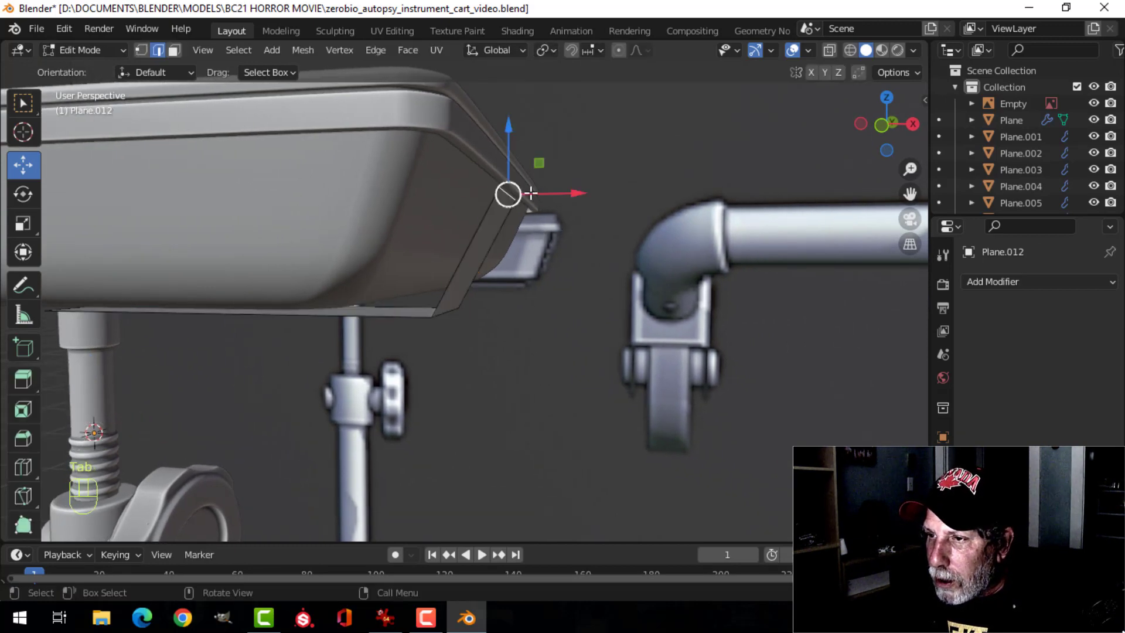
pyautogui.press('KP_1')
pyautogui.scroll(4, 658, 179)
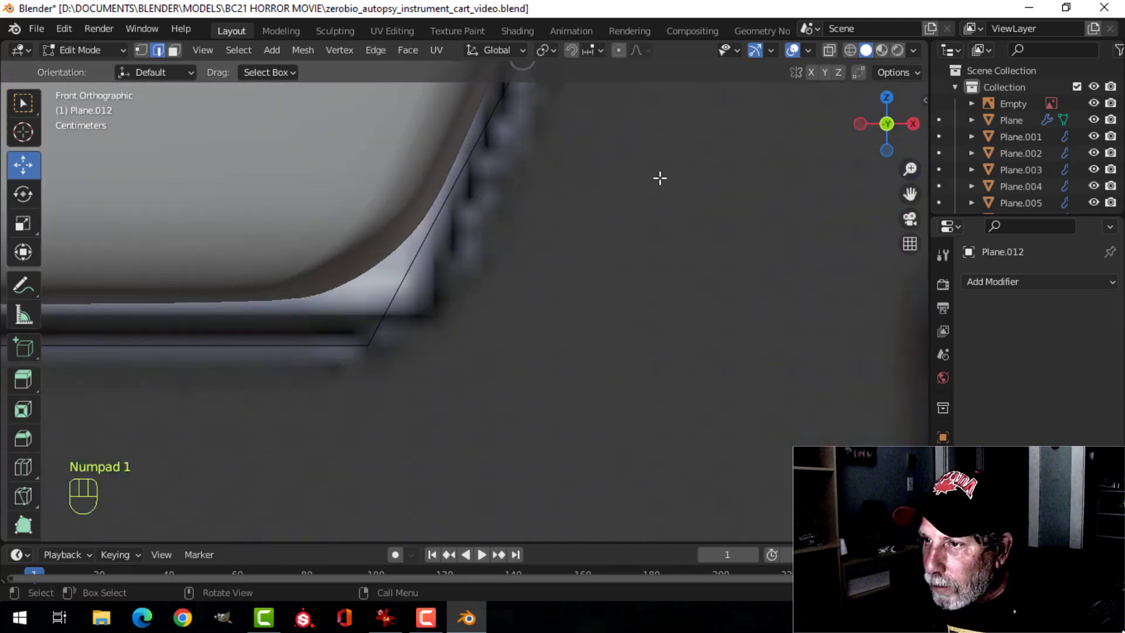
pyautogui.keyDown('shift'); pyautogui.moveTo(658, 179); pyautogui.dragTo(586, 359, button='middle'); pyautogui.keyUp('shift')
pyautogui.scroll(1, 586, 360)
pyautogui.press('g')
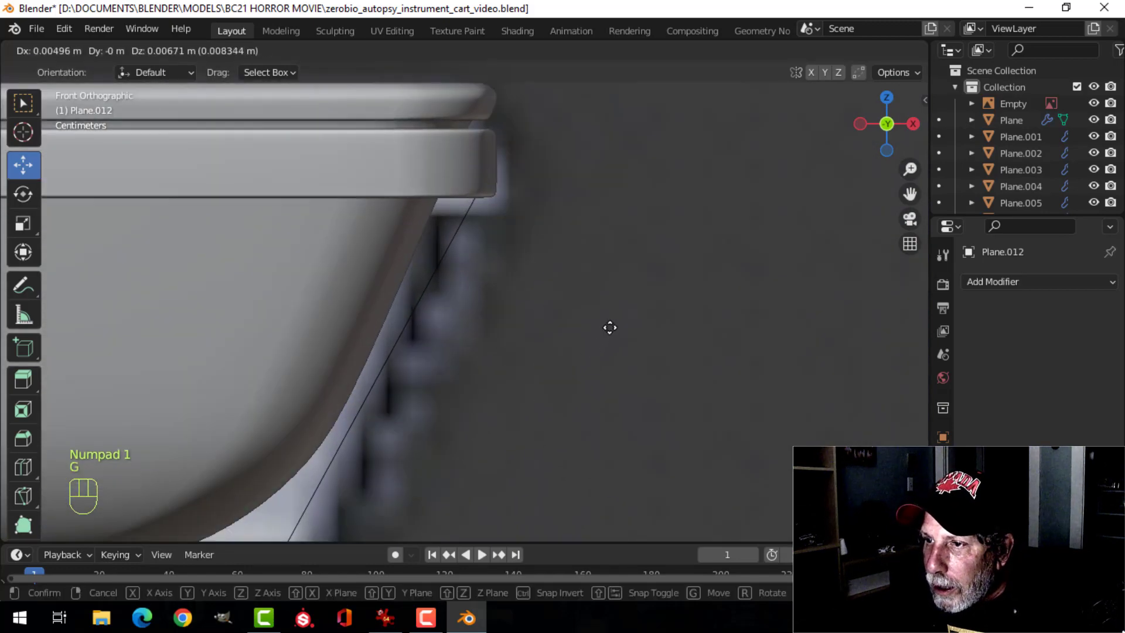
pyautogui.click(610, 327)
# Step: Bevel the bend edge of the support strip with a width of 0.041 m and five segments
pyautogui.scroll(-3, 545, 392)
pyautogui.keyDown('shift'); pyautogui.moveTo(510, 412); pyautogui.dragTo(525, 252, button='middle'); pyautogui.keyUp('shift')
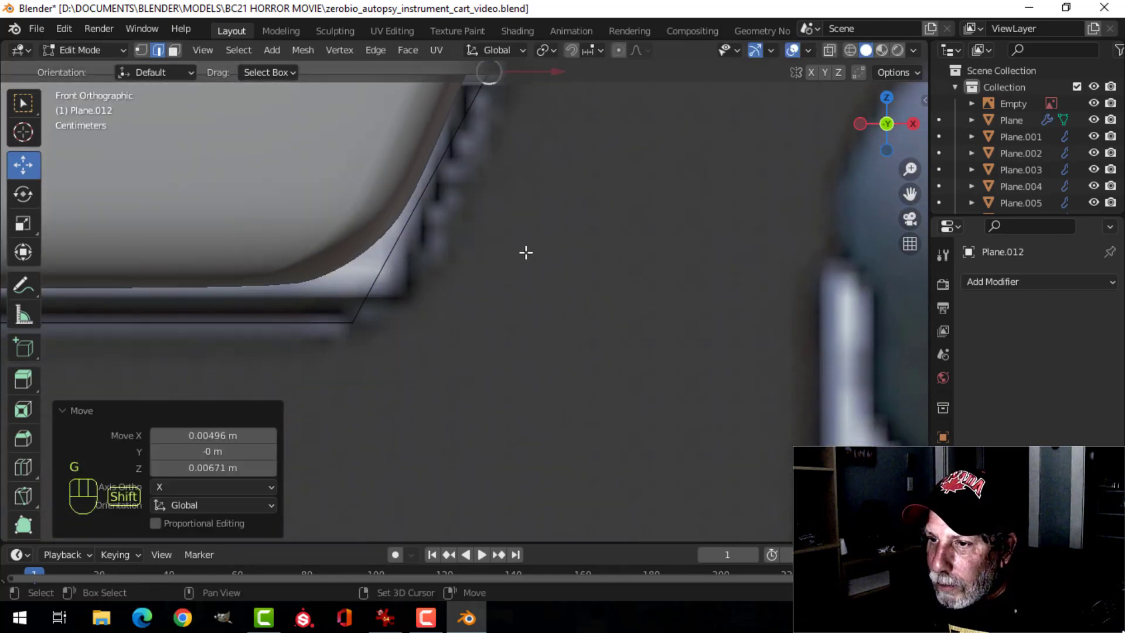
pyautogui.hotkey('alt', 'a')
pyautogui.moveTo(401, 341); pyautogui.dragTo(351, 333, button='middle')
pyautogui.click(427, 295)
pyautogui.moveTo(352, 333); pyautogui.dragTo(447, 289, button='middle')
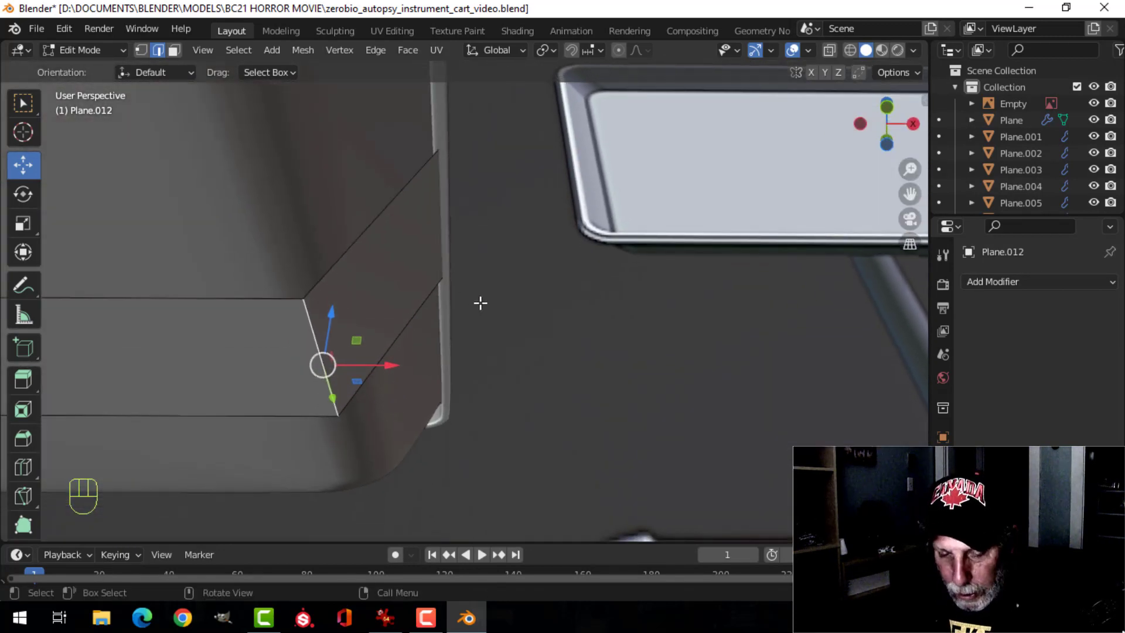
pyautogui.click(122, 229)
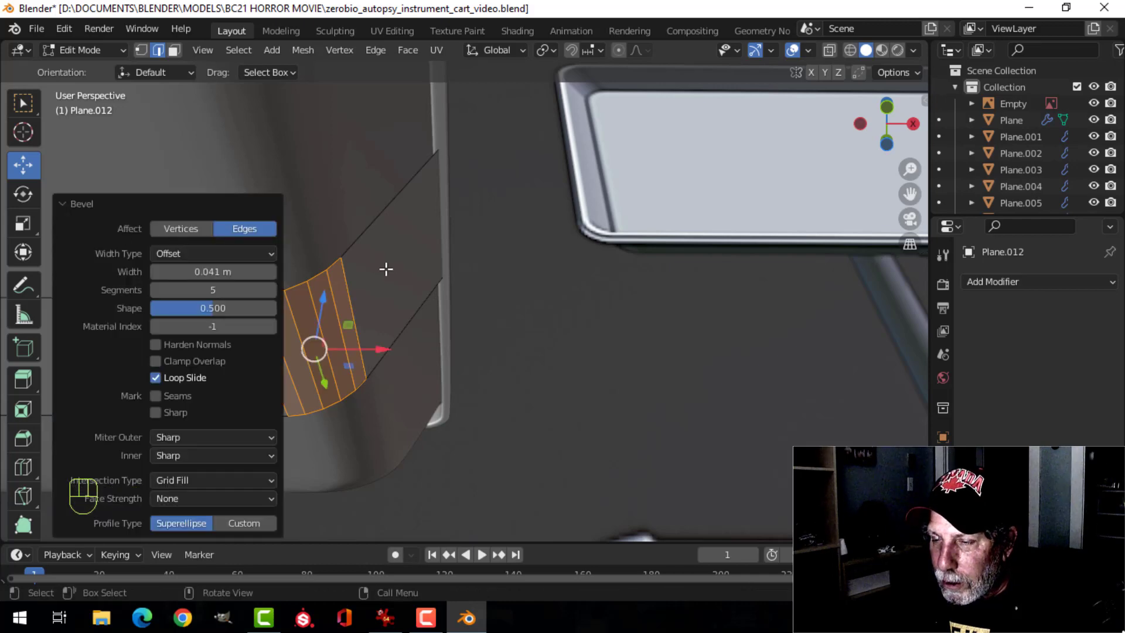
pyautogui.scroll(-3, 410, 276)
pyautogui.press('Tab')
pyautogui.moveTo(457, 289); pyautogui.dragTo(398, 289, button='middle')
pyautogui.hotkey('alt', 'a')
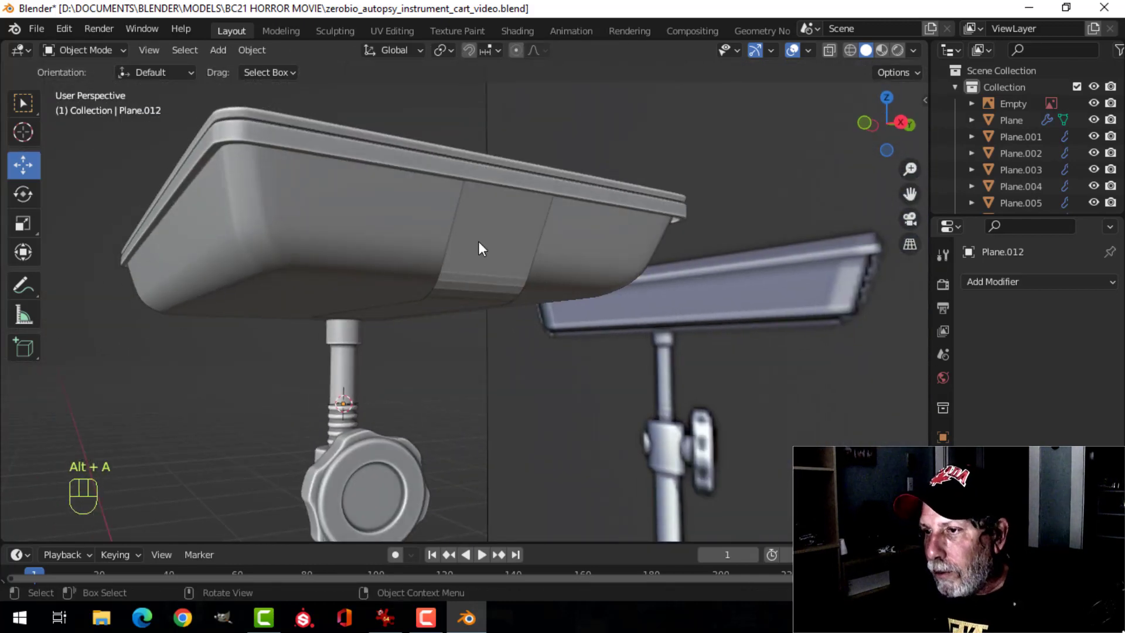
# Step: Narrow the whole support strip by scaling it along Y to about 0.70
pyautogui.press('Tab')
pyautogui.press('a')
pyautogui.moveTo(637, 283); pyautogui.dragTo(644, 311, button='middle')
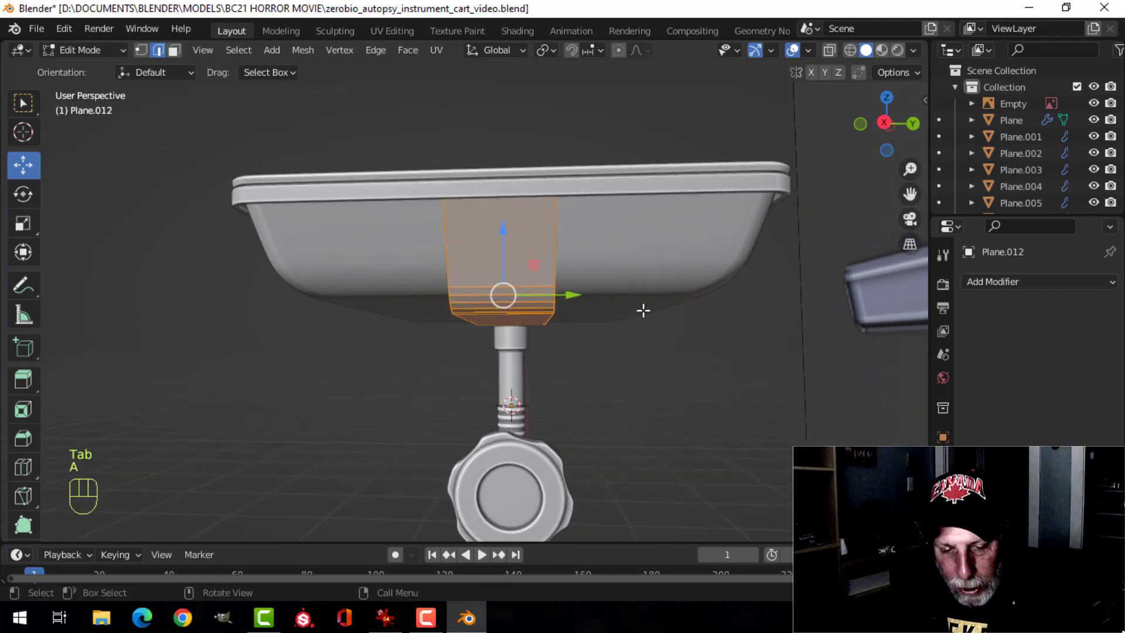
pyautogui.press('s')
pyautogui.click(598, 313)
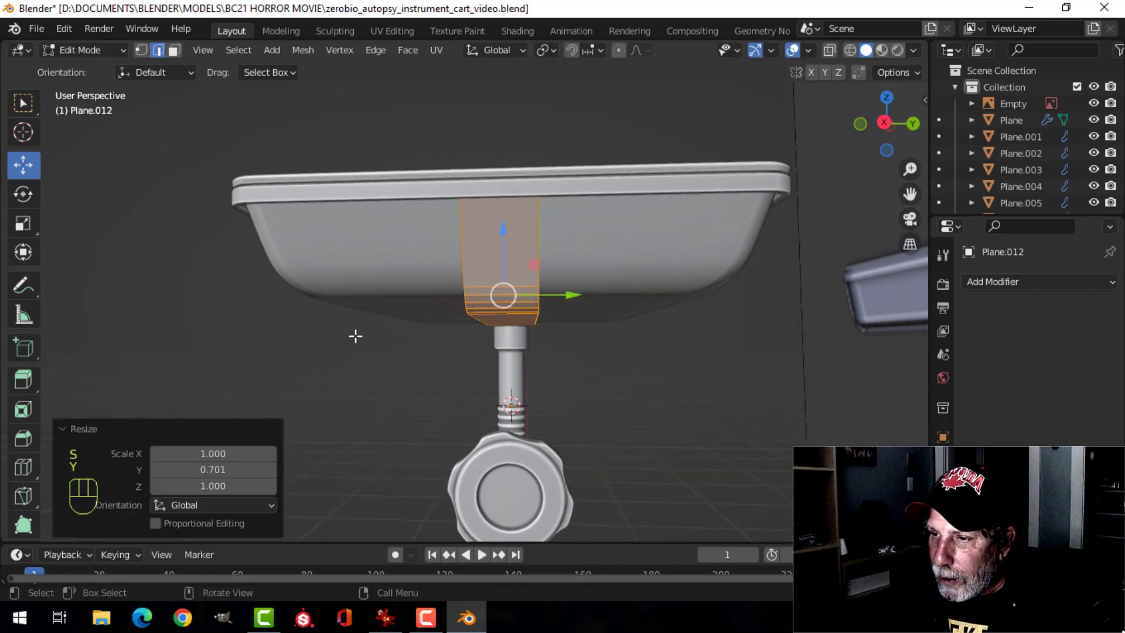
pyautogui.press('Tab')
pyautogui.moveTo(353, 334); pyautogui.dragTo(533, 315, button='middle')
pyautogui.hotkey('alt', 'a')
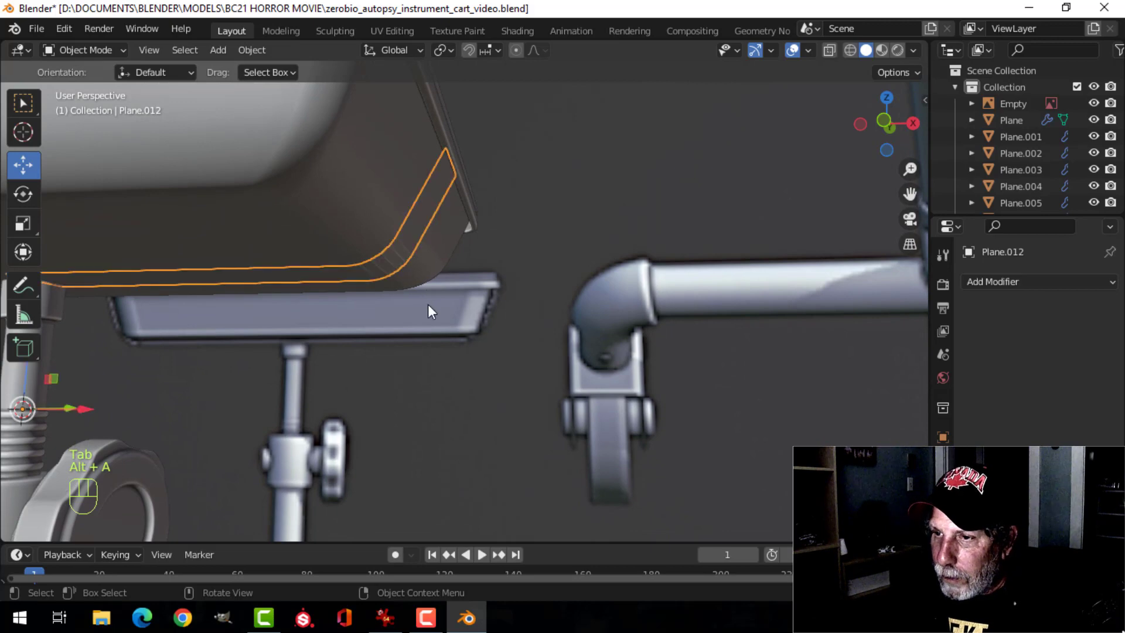
# Step: Extrude all of the strip's faces in place and thicken them with Shrink/Fatten by about 0.0066 m
pyautogui.press('Tab')
pyautogui.moveTo(367, 307); pyautogui.dragTo(437, 392, button='middle')
pyautogui.press('a')
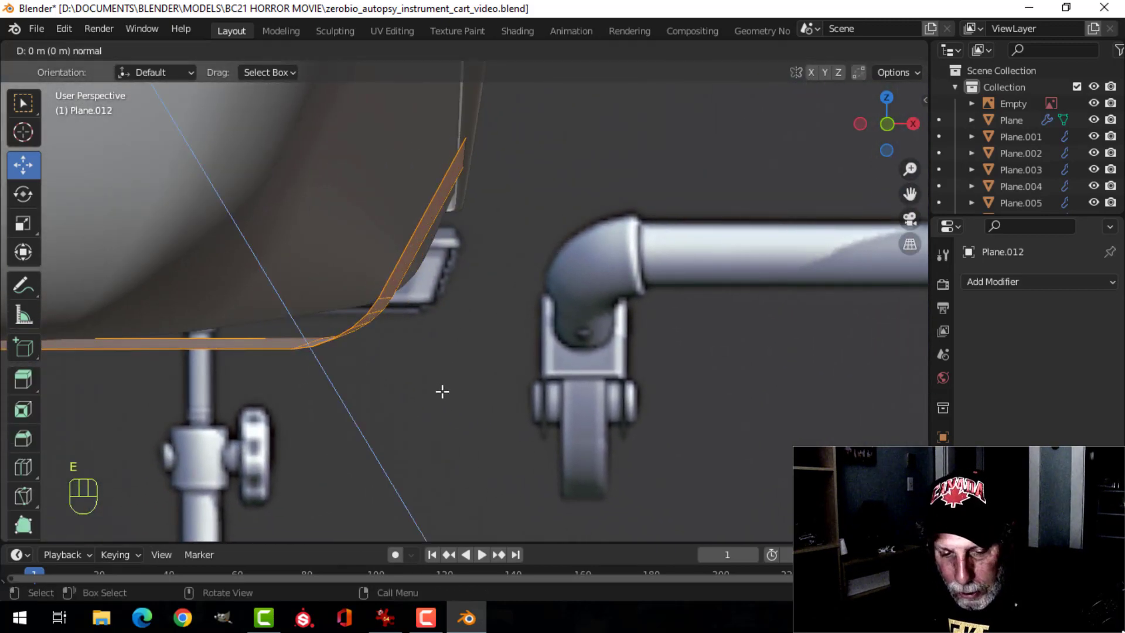
pyautogui.hotkey('alt', 's')
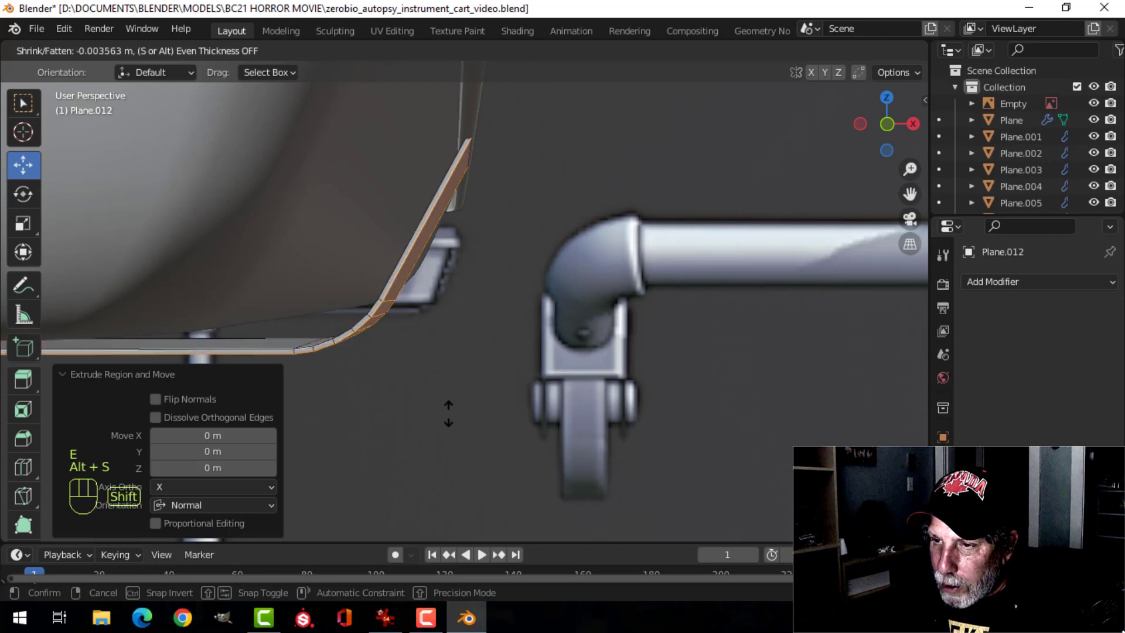
pyautogui.keyDown('shift'); pyautogui.click(446, 350); pyautogui.keyUp('shift')
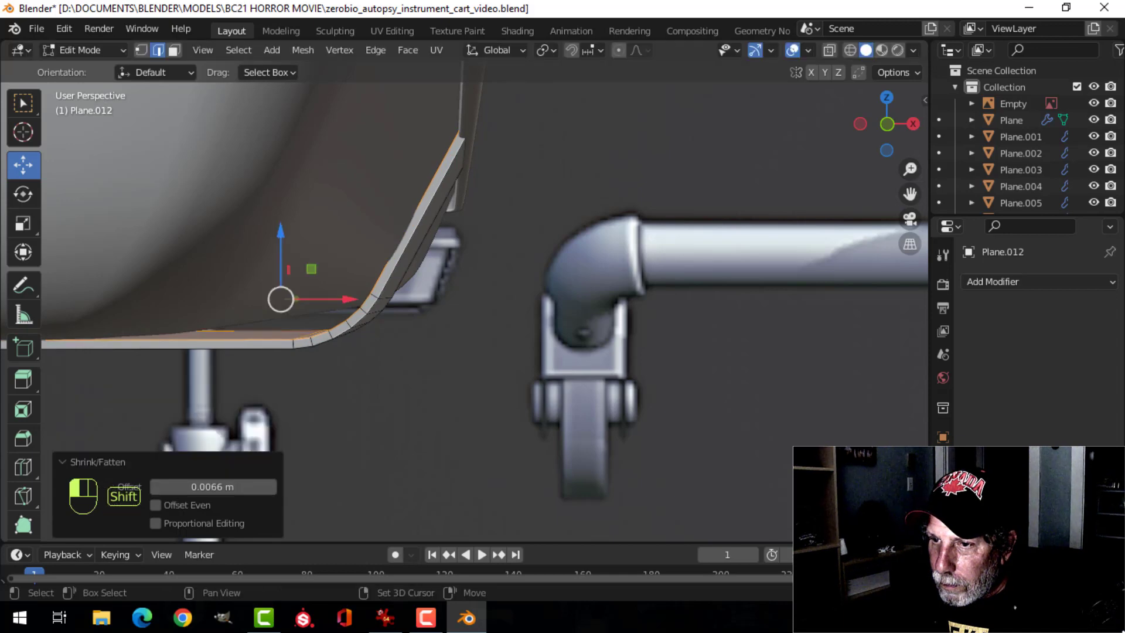
# Step: Isolate the support strip in local view and delete the thin end face at its upper end
pyautogui.moveTo(446, 349); pyautogui.dragTo(504, 315, button='middle')
pyautogui.press('Tab')
pyautogui.press('KP_Divide')
pyautogui.press('Tab')
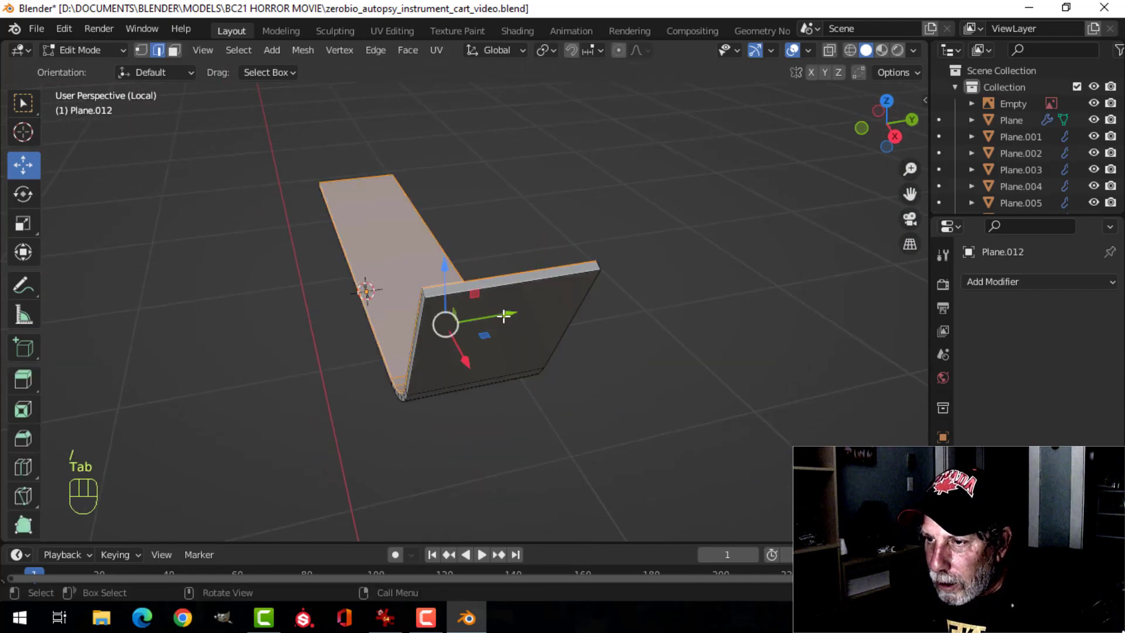
pyautogui.press('x')
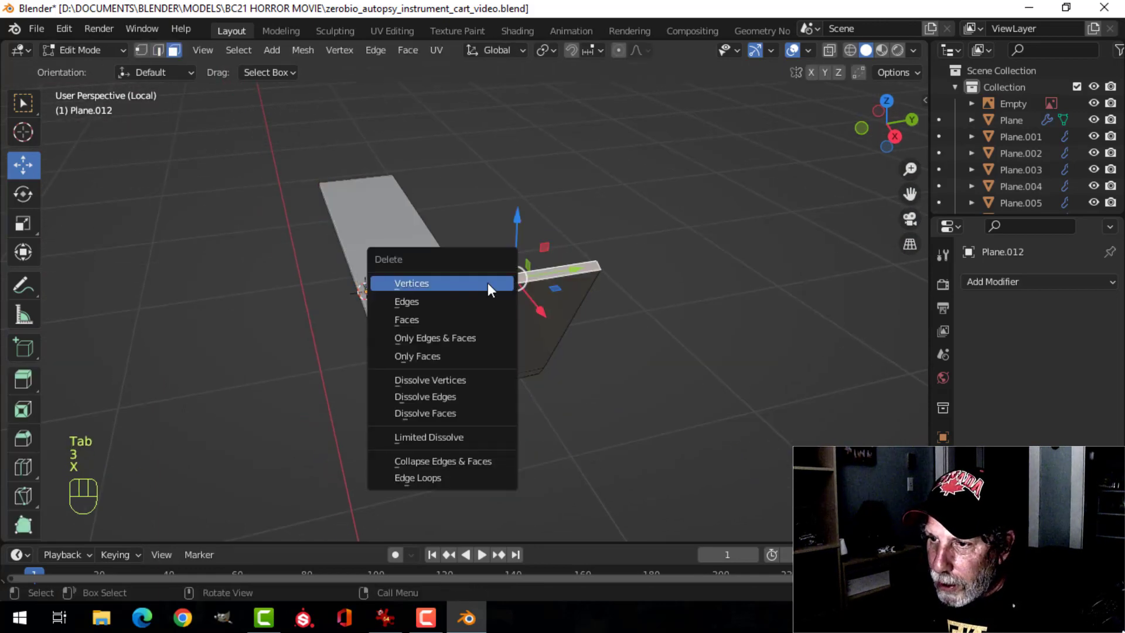
pyautogui.click(450, 319)
pyautogui.moveTo(329, 258); pyautogui.dragTo(471, 268, button='middle')
# Step: Snap the 3D cursor to the end face at the strip's centre and delete that face
pyautogui.press('x')
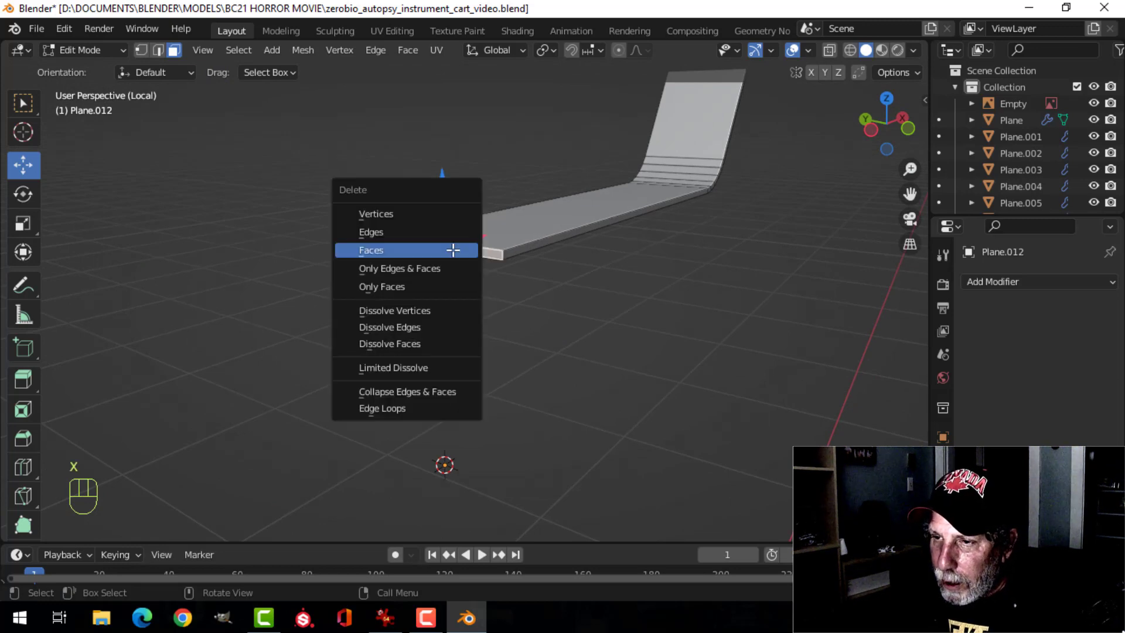
pyautogui.click(453, 250)
pyautogui.hotkey('shift', 's')
pyautogui.click(518, 345)
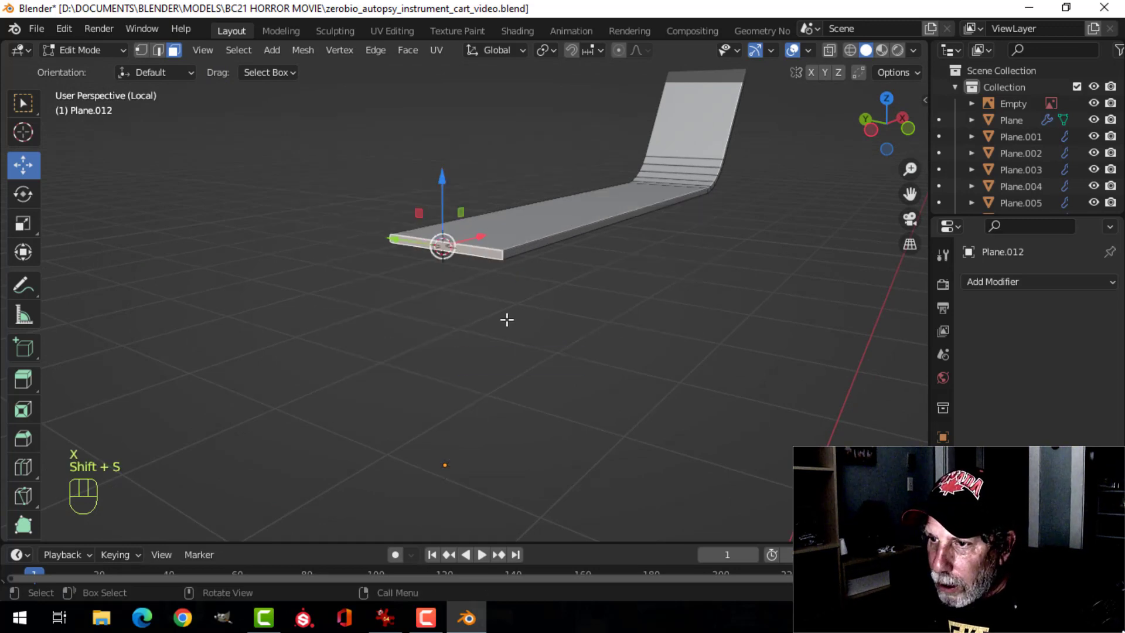
pyautogui.press('x')
pyautogui.click(481, 271)
pyautogui.press('Tab')
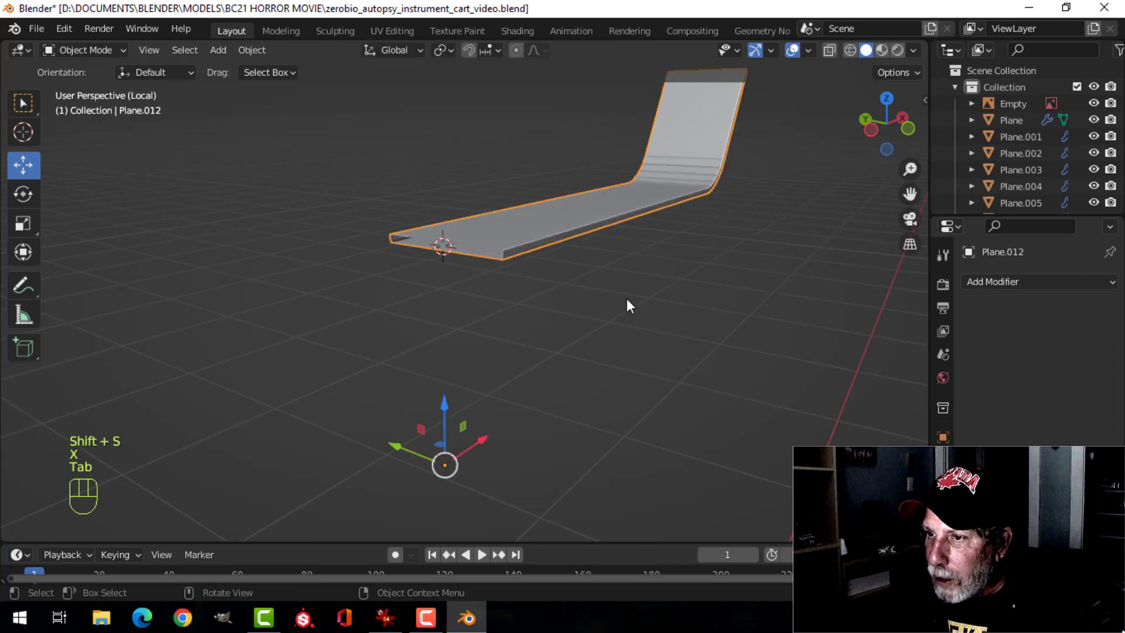
# Step: Add a Mirror modifier on the X axis to the strip and leave local view
pyautogui.click(975, 284)
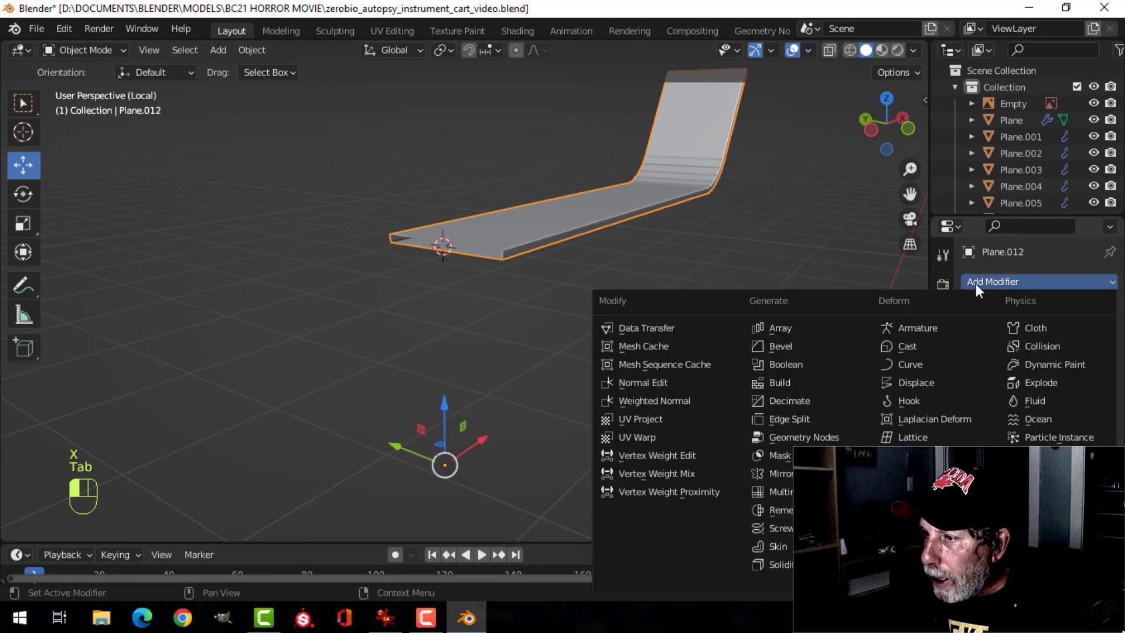
pyautogui.click(783, 472)
pyautogui.scroll(-2, 739, 340)
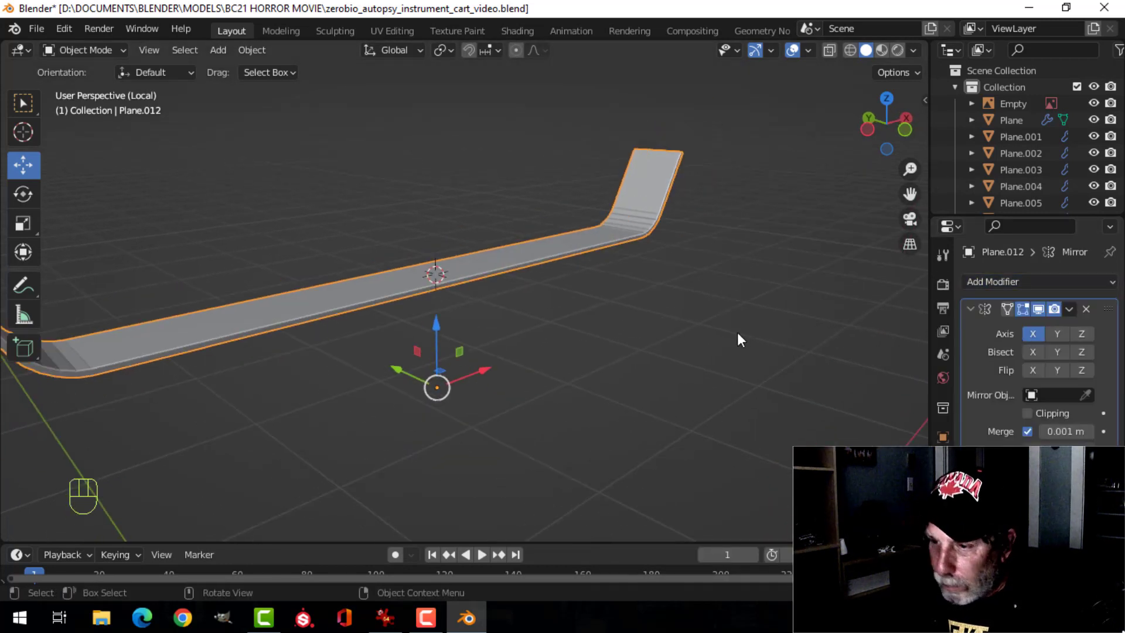
pyautogui.press('/')
# Step: Examine how the mirrored strip fits beneath the tray and where its upper end meets the band
pyautogui.moveTo(719, 322); pyautogui.dragTo(505, 314, button='middle')
pyautogui.scroll(-2, 494, 297)
pyautogui.scroll(2, 561, 269)
pyautogui.scroll(-4, 434, 286)
pyautogui.scroll(3, 736, 301)
pyautogui.keyDown('shift'); pyautogui.moveTo(736, 301); pyautogui.dragTo(577, 315, button='middle'); pyautogui.keyUp('shift')
pyautogui.moveTo(577, 315); pyautogui.dragTo(504, 302, button='middle')
pyautogui.scroll(3, 569, 310)
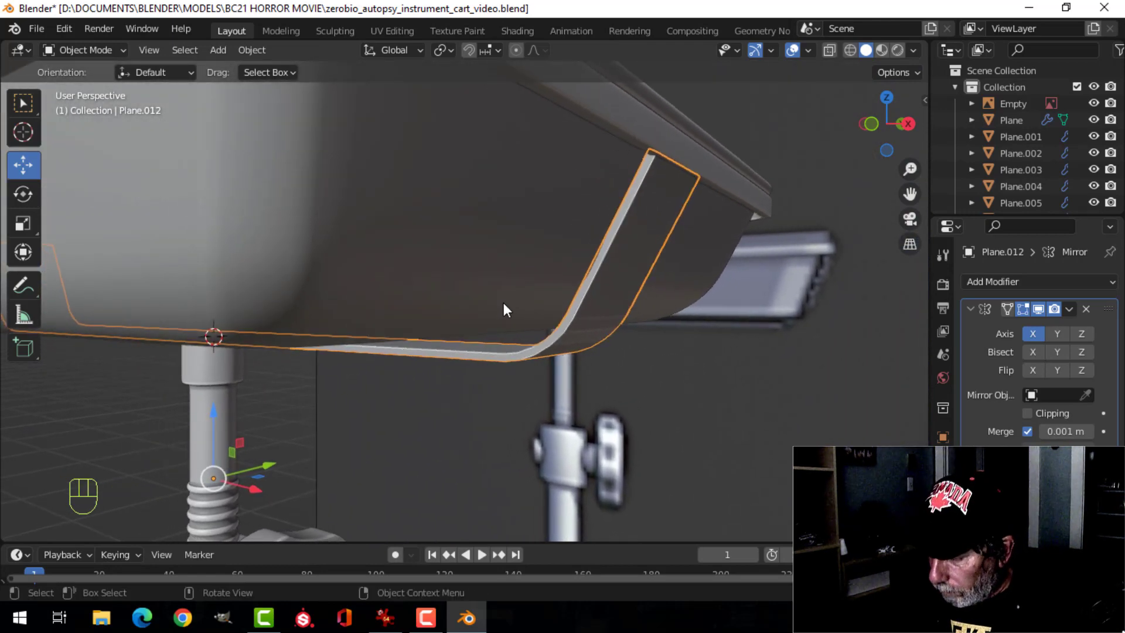
pyautogui.press('KP_1')
pyautogui.scroll(3, 504, 302)
pyautogui.keyDown('shift'); pyautogui.moveTo(873, 246); pyautogui.dragTo(617, 307, button='middle'); pyautogui.keyUp('shift')
pyautogui.hotkey('alt', 'a')
pyautogui.keyDown('shift'); pyautogui.moveTo(637, 256); pyautogui.dragTo(569, 280, button='middle'); pyautogui.keyUp('shift')
pyautogui.moveTo(570, 281)
pyautogui.mouseDown(button='middle')
pyautogui.moveTo(571, 252)
pyautogui.moveTo(558, 297)
pyautogui.mouseUp(button='middle')
pyautogui.click(505, 240)
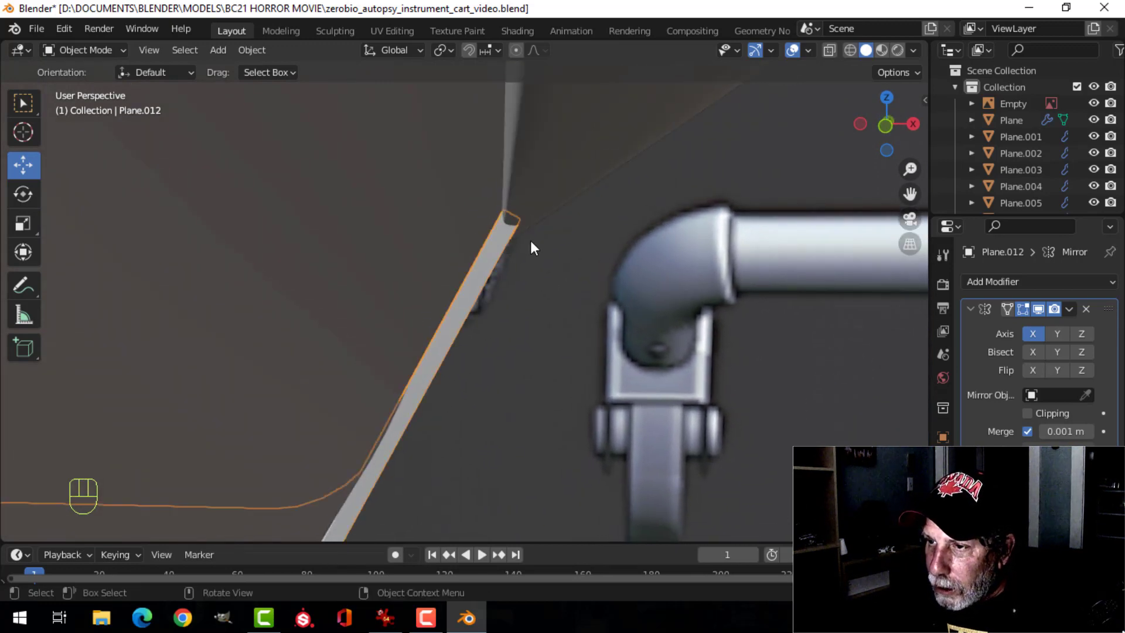
pyautogui.scroll(-2, 529, 240)
pyautogui.press('Tab')
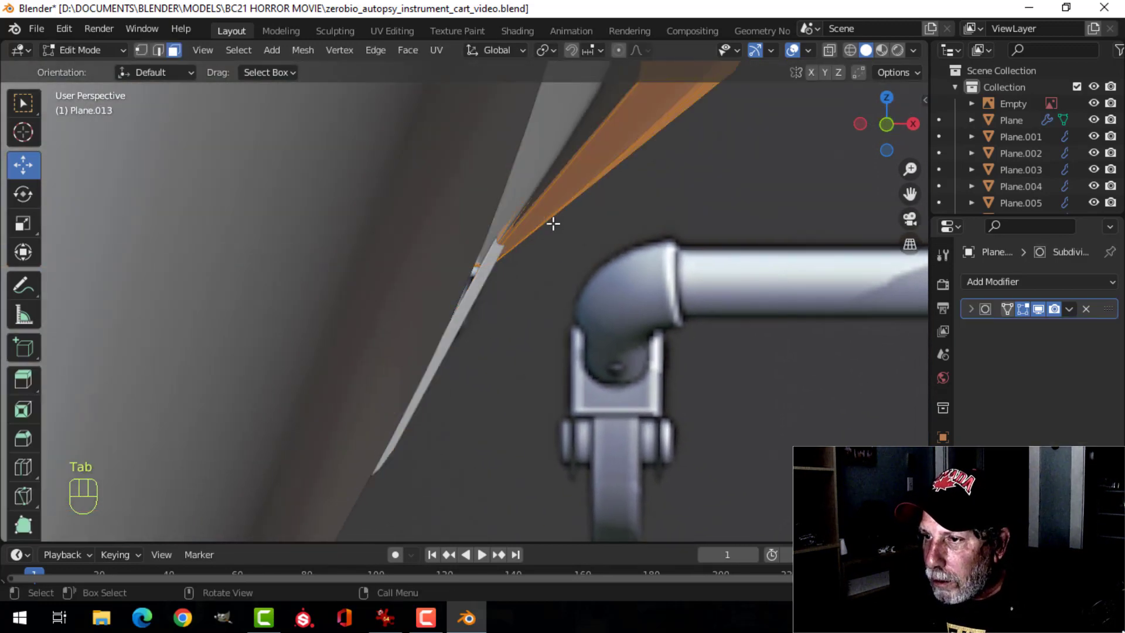
pyautogui.moveTo(551, 239); pyautogui.dragTo(594, 213, button='middle')
pyautogui.hotkey('alt', 'a')
pyautogui.scroll(-7, 547, 241)
pyautogui.press('Tab')
# Step: Isolate the band and the support strip together in local view and clear the selection
pyautogui.scroll(-4, 524, 295)
pyautogui.moveTo(514, 301); pyautogui.dragTo(426, 195, button='middle')
pyautogui.keyDown('shift'); pyautogui.click(390, 196); pyautogui.keyUp('shift')
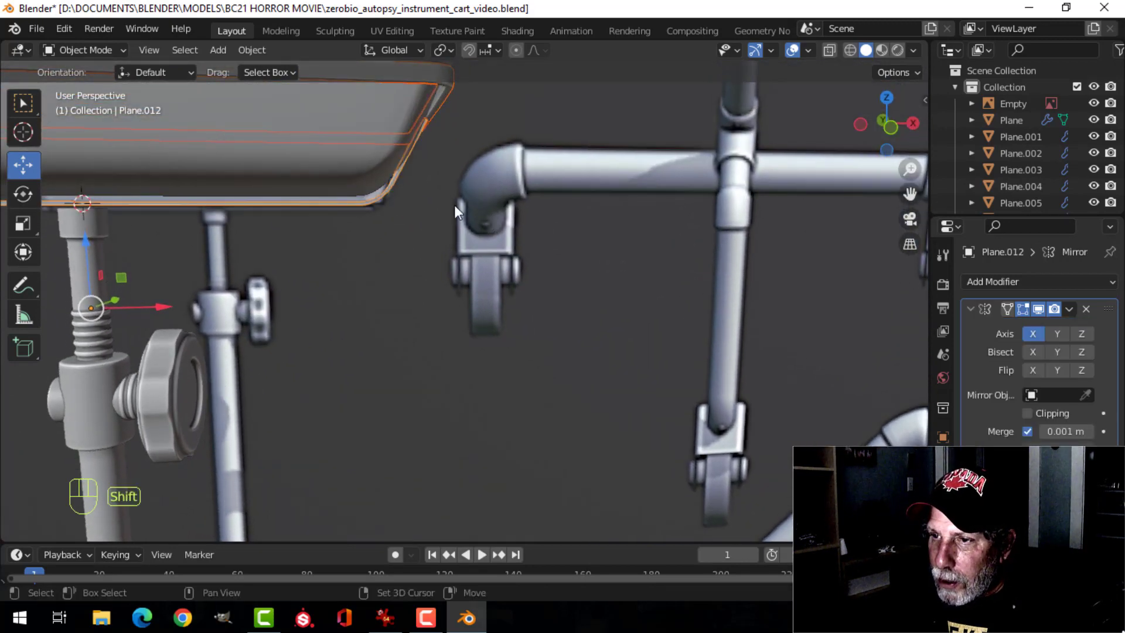
pyautogui.press('/')
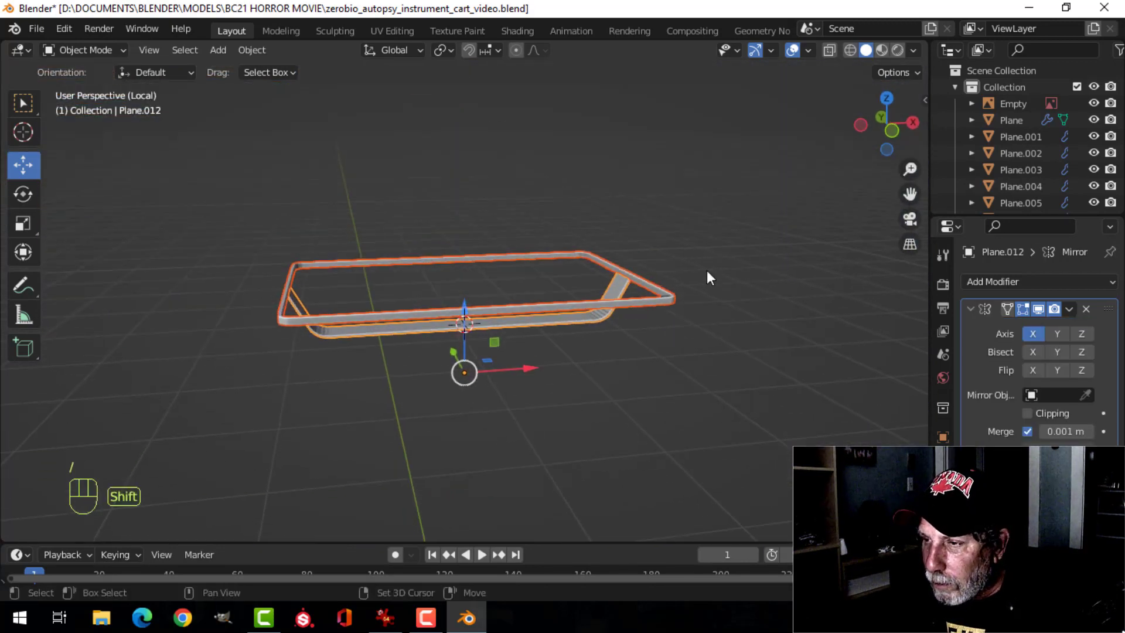
pyautogui.keyDown('shift'); pyautogui.moveTo(706, 270); pyautogui.dragTo(546, 280, button='middle'); pyautogui.keyUp('shift')
pyautogui.scroll(2, 546, 280)
pyautogui.hotkey('alt', 'a')
pyautogui.keyDown('shift'); pyautogui.moveTo(528, 210); pyautogui.dragTo(424, 186, button='middle'); pyautogui.keyUp('shift')
pyautogui.scroll(2, 529, 285)
pyautogui.scroll(2, 557, 182)
pyautogui.scroll(3, 424, 186)
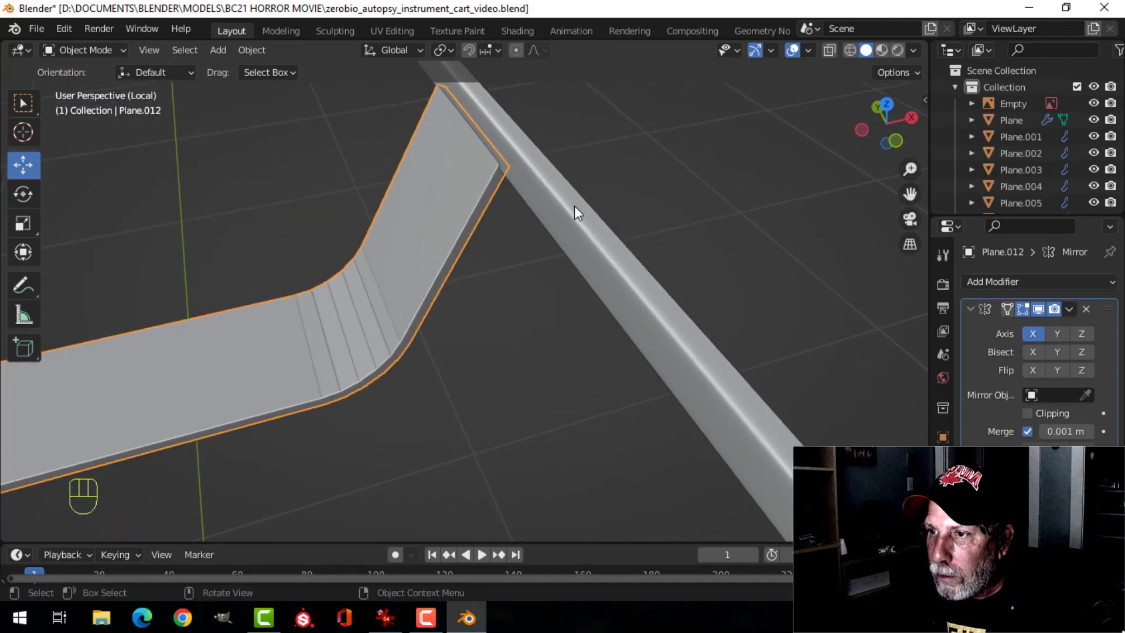
# Step: Select the face loop on the band's inner side in Edit Mode and grow the selection to the neighbouring faces
pyautogui.moveTo(574, 206); pyautogui.dragTo(543, 187, button='middle')
pyautogui.click(542, 191)
pyautogui.press('Tab')
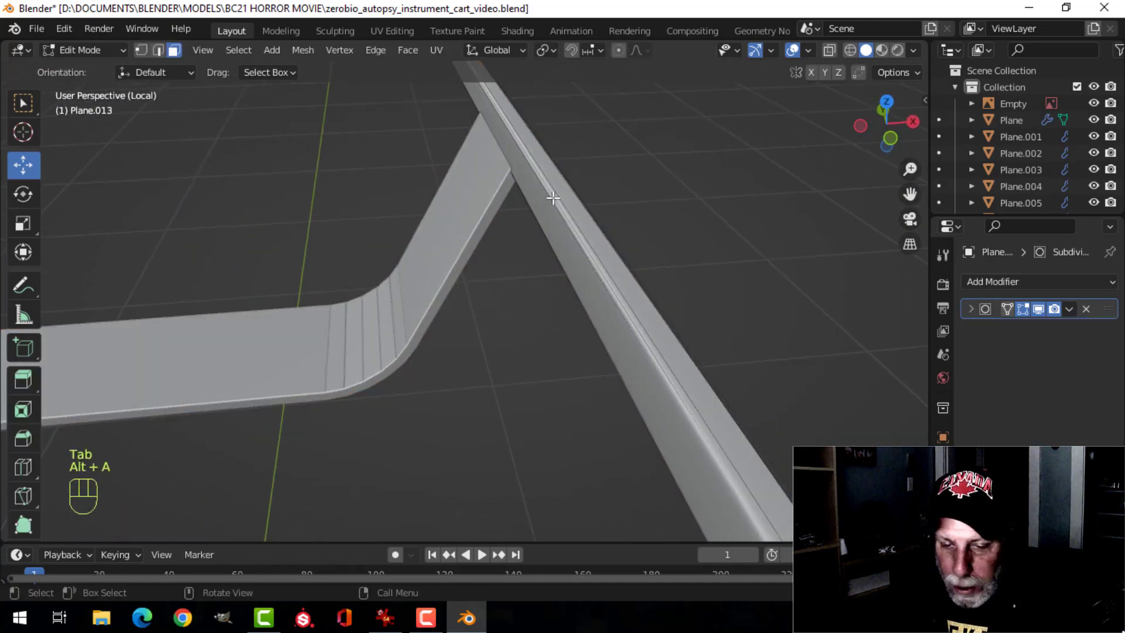
pyautogui.scroll(-3, 538, 198)
pyautogui.keyDown('shift'); pyautogui.moveTo(590, 276); pyautogui.dragTo(737, 291, button='middle'); pyautogui.keyUp('shift')
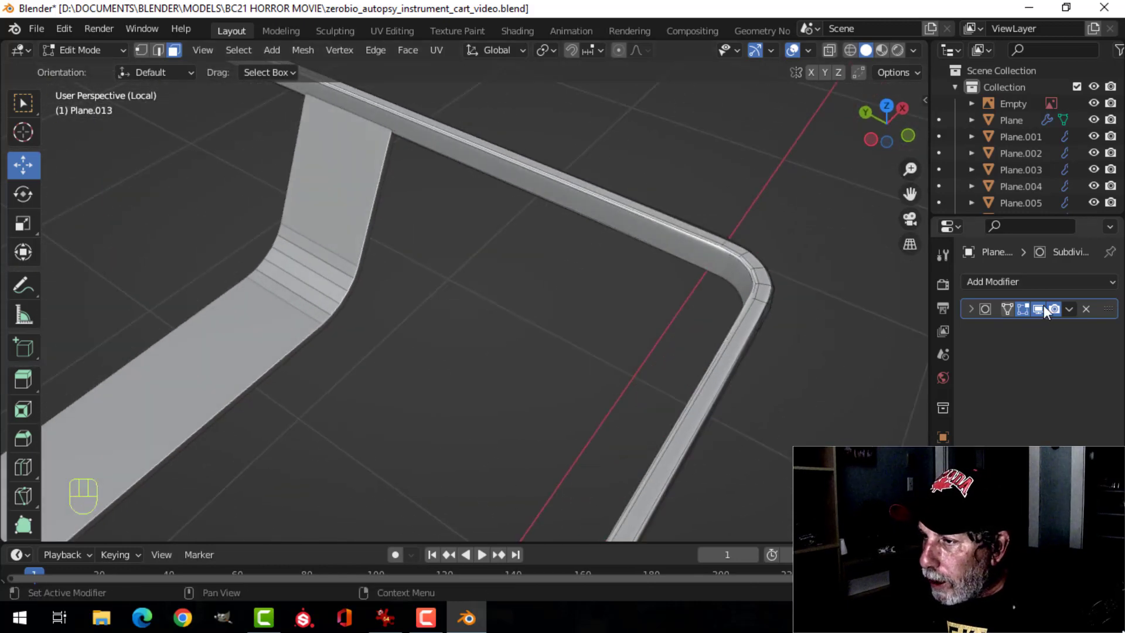
pyautogui.keyDown('alt'); pyautogui.click(717, 263); pyautogui.keyUp('alt')
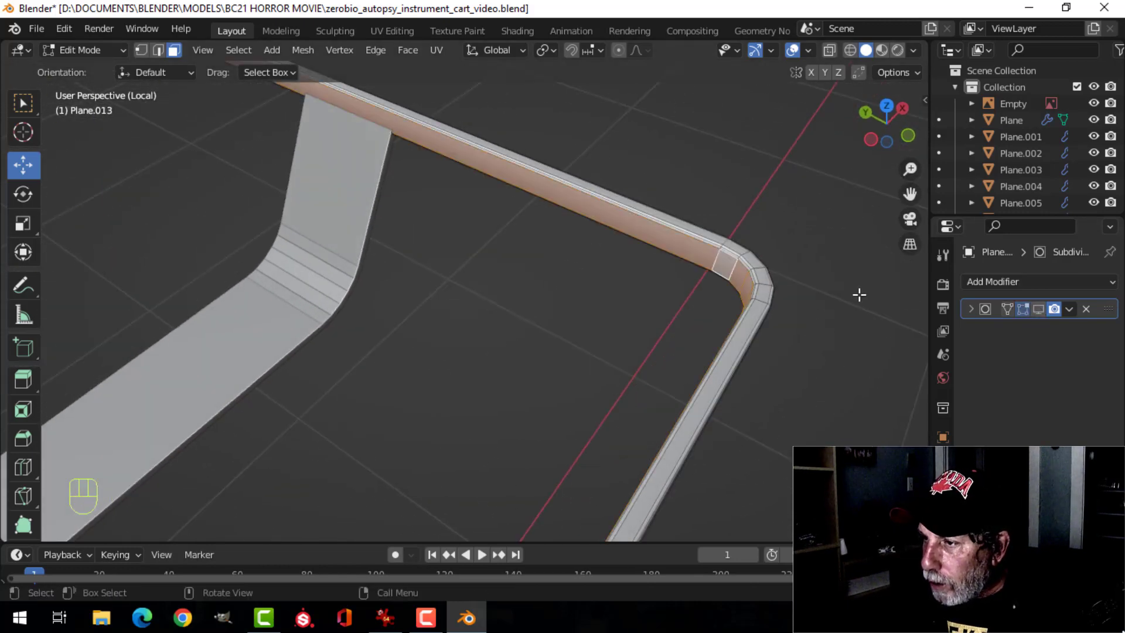
pyautogui.click(1038, 309)
pyautogui.moveTo(736, 296); pyautogui.dragTo(718, 281, button='middle')
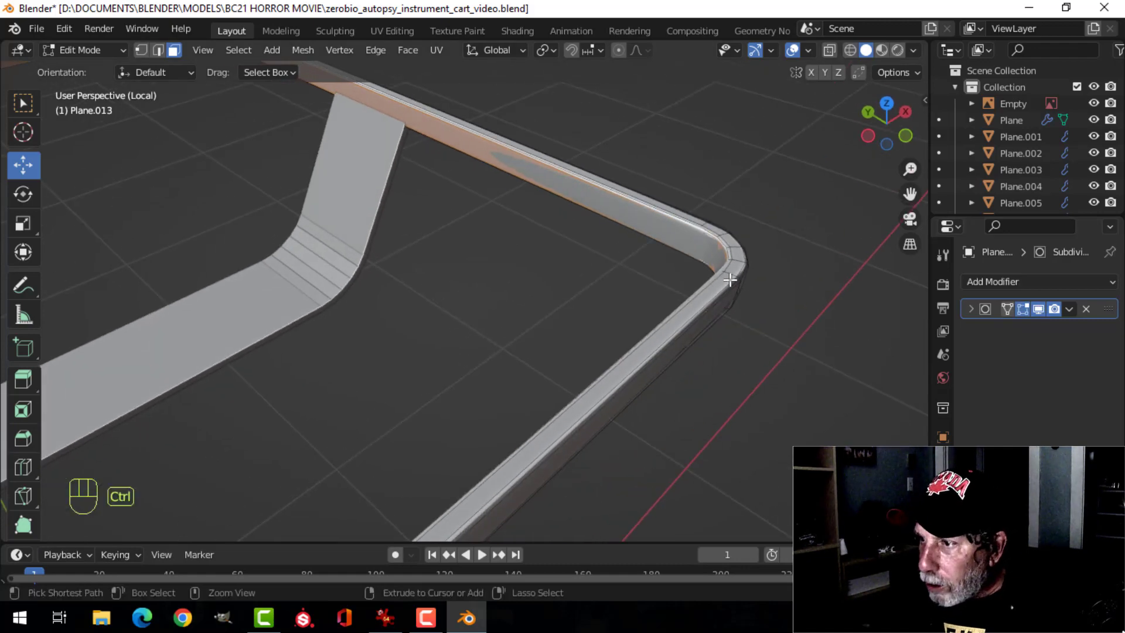
pyautogui.press('ctrl+KP_Add')
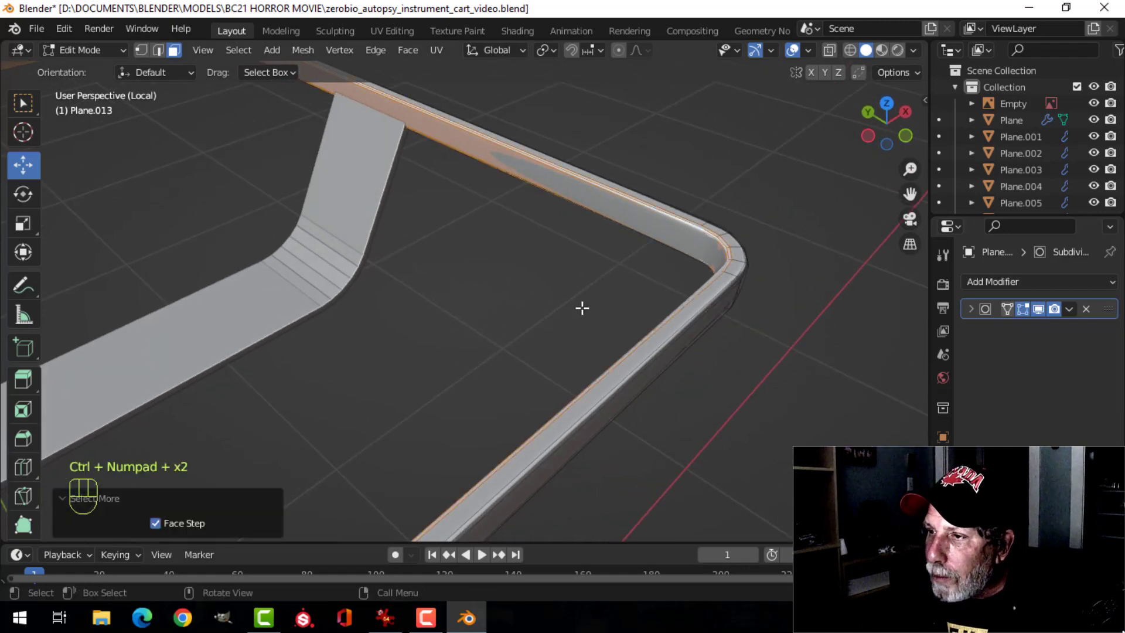
# Step: Scale the band's selected inner faces along X by 0.997 and once more by 0.998
pyautogui.scroll(-4, 581, 308)
pyautogui.moveTo(567, 309); pyautogui.dragTo(555, 376, button='middle')
pyautogui.scroll(2, 527, 345)
pyautogui.press('s')
pyautogui.press('x')
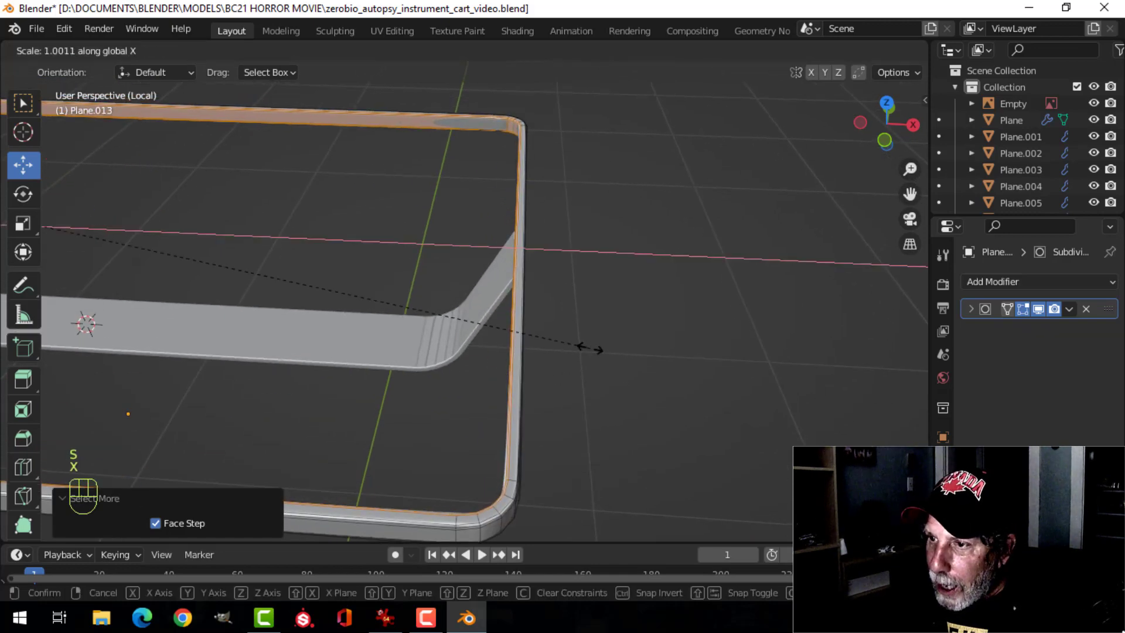
pyautogui.click(563, 348)
pyautogui.keyDown('shift'); pyautogui.moveTo(544, 332); pyautogui.dragTo(598, 344, button='middle'); pyautogui.keyUp('shift')
pyautogui.scroll(3, 566, 287)
pyautogui.press('s')
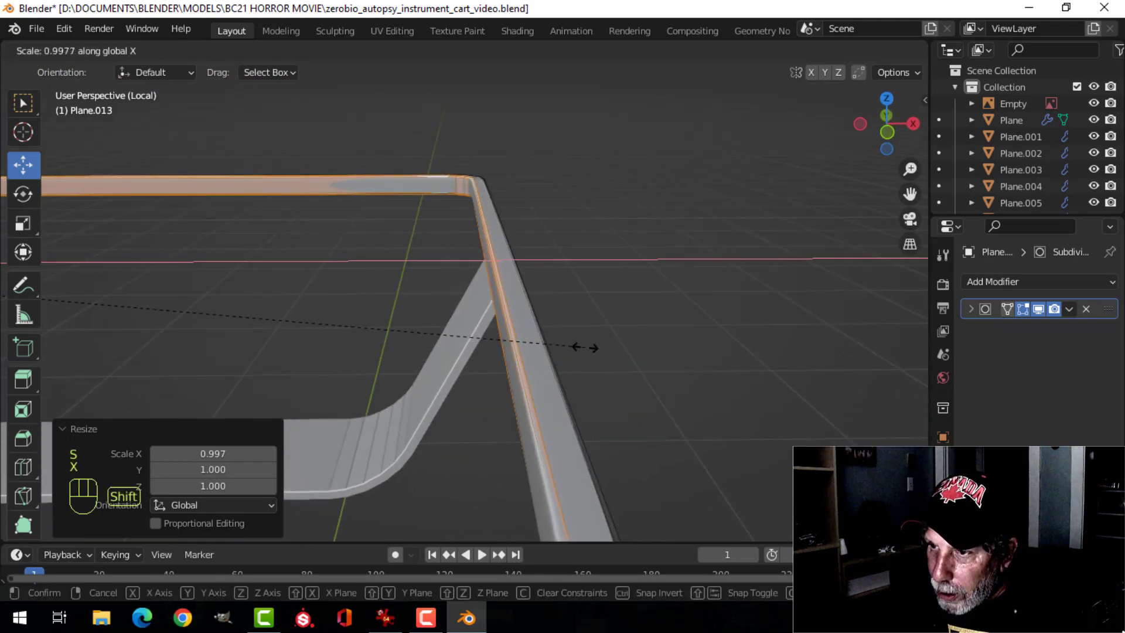
pyautogui.click(584, 347)
# Step: Scale the band's inner faces along Y by 0.985 in top view and leave Edit Mode
pyautogui.scroll(-4, 546, 292)
pyautogui.keyDown('shift'); pyautogui.moveTo(485, 295); pyautogui.dragTo(494, 331, button='middle'); pyautogui.keyUp('shift')
pyautogui.moveTo(428, 363); pyautogui.dragTo(603, 414, button='middle')
pyautogui.press('KP_7')
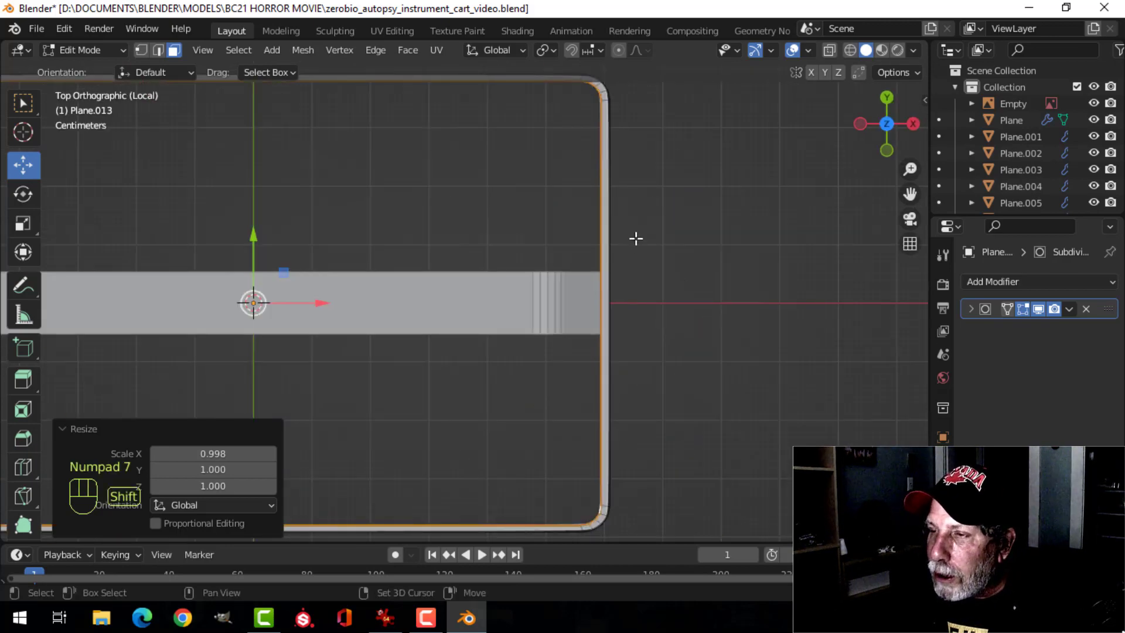
pyautogui.keyDown('shift'); pyautogui.moveTo(636, 238); pyautogui.dragTo(630, 313, button='middle'); pyautogui.keyUp('shift')
pyautogui.press('s')
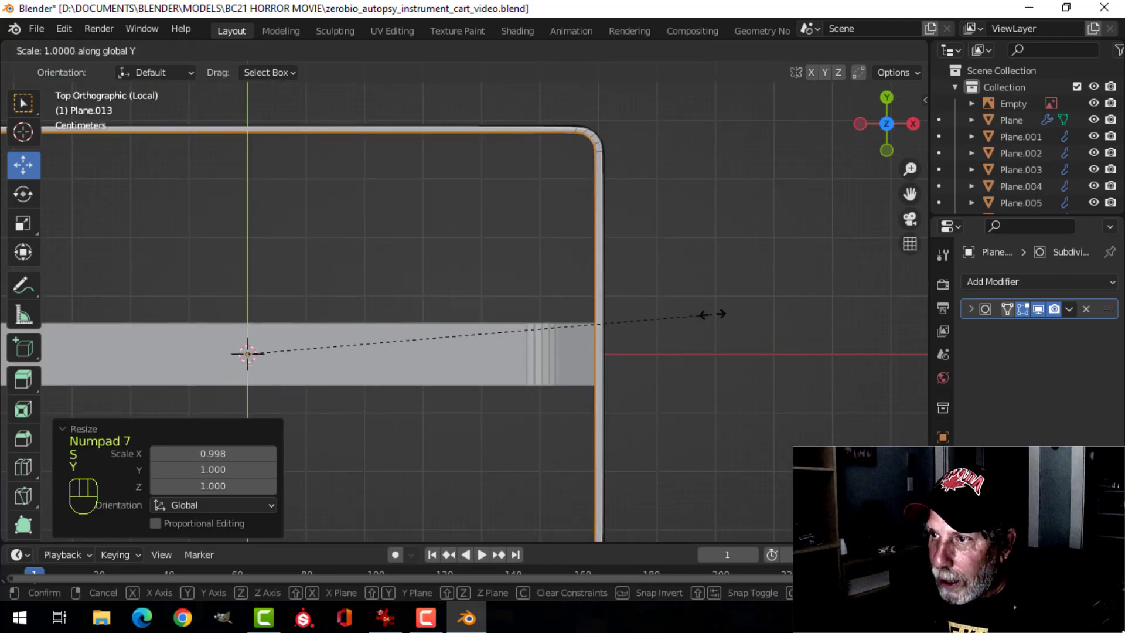
pyautogui.click(663, 315)
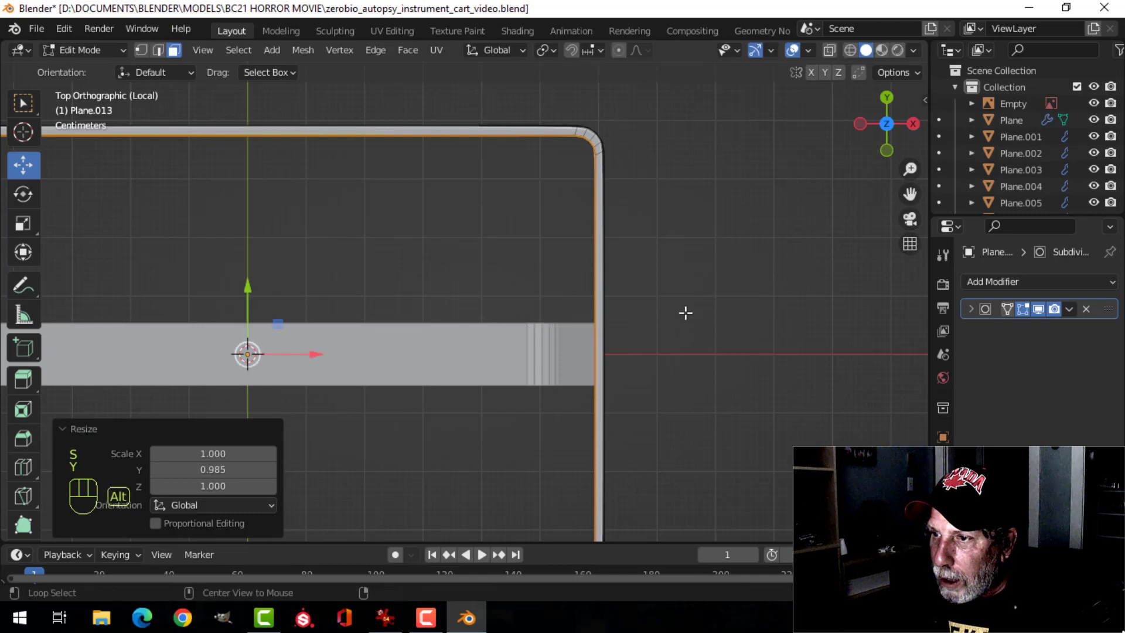
pyautogui.hotkey('alt', 'a')
pyautogui.press('Tab')
pyautogui.hotkey('alt', 'a')
# Step: Leave local view, select the support strip beneath the tray and isolate it on its own
pyautogui.moveTo(685, 311); pyautogui.dragTo(565, 227, button='middle')
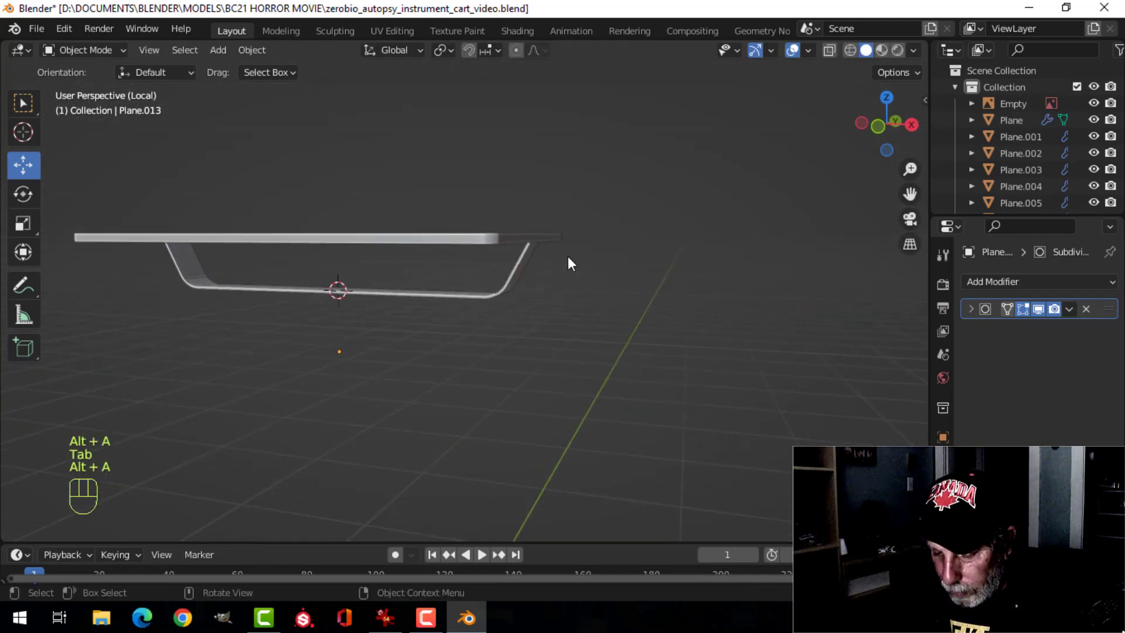
pyautogui.press('KP_Divide')
pyautogui.moveTo(501, 284); pyautogui.dragTo(459, 294, button='middle')
pyautogui.scroll(2, 469, 290)
pyautogui.keyDown('shift'); pyautogui.moveTo(498, 281); pyautogui.dragTo(437, 186, button='middle'); pyautogui.keyUp('shift')
pyautogui.keyDown('shift'); pyautogui.moveTo(388, 192); pyautogui.dragTo(396, 215, button='middle'); pyautogui.keyUp('shift')
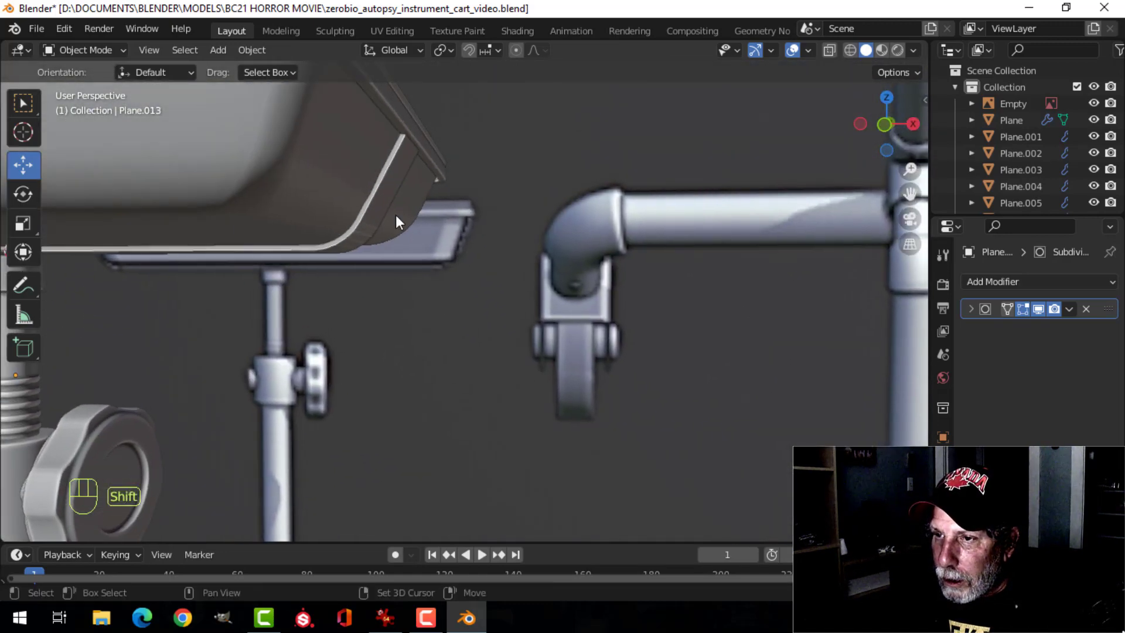
pyautogui.click(388, 206)
pyautogui.press('KP_Divide')
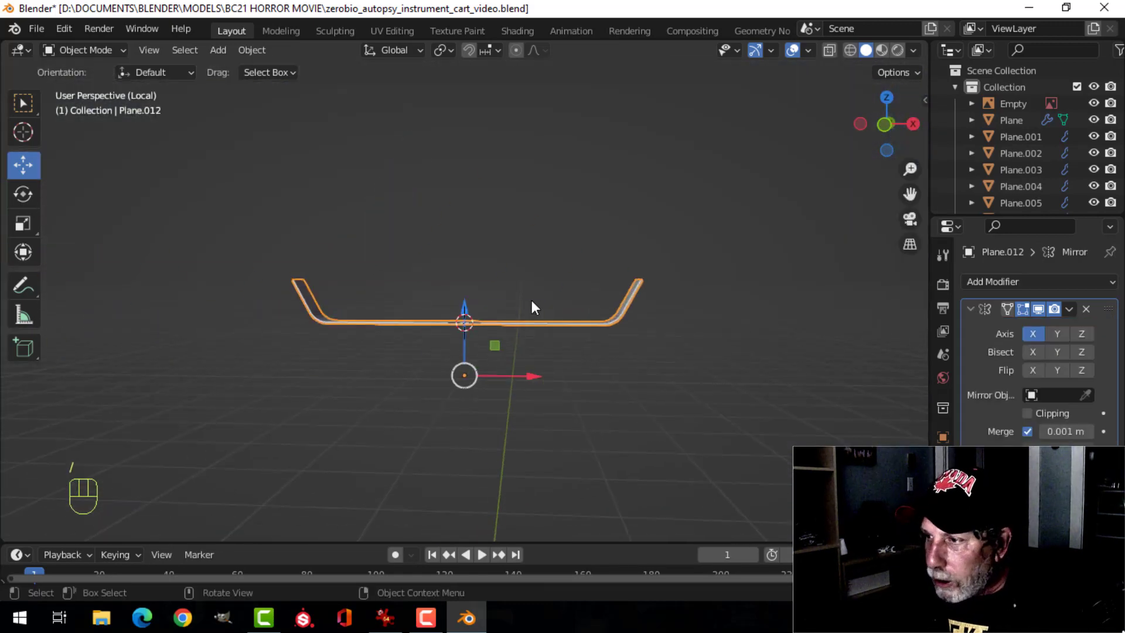
pyautogui.moveTo(532, 300); pyautogui.dragTo(609, 299, button='middle')
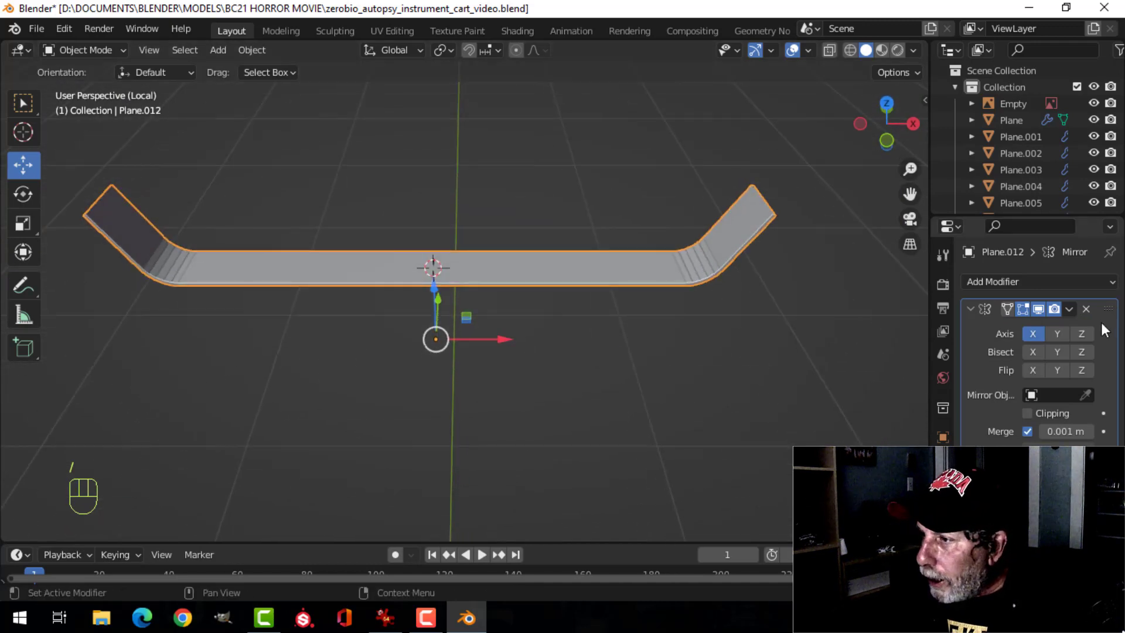
# Step: Apply the strip's Mirror modifier and shade the strip smooth
pyautogui.click(1070, 308)
pyautogui.click(1049, 324)
pyautogui.rightClick(678, 264)
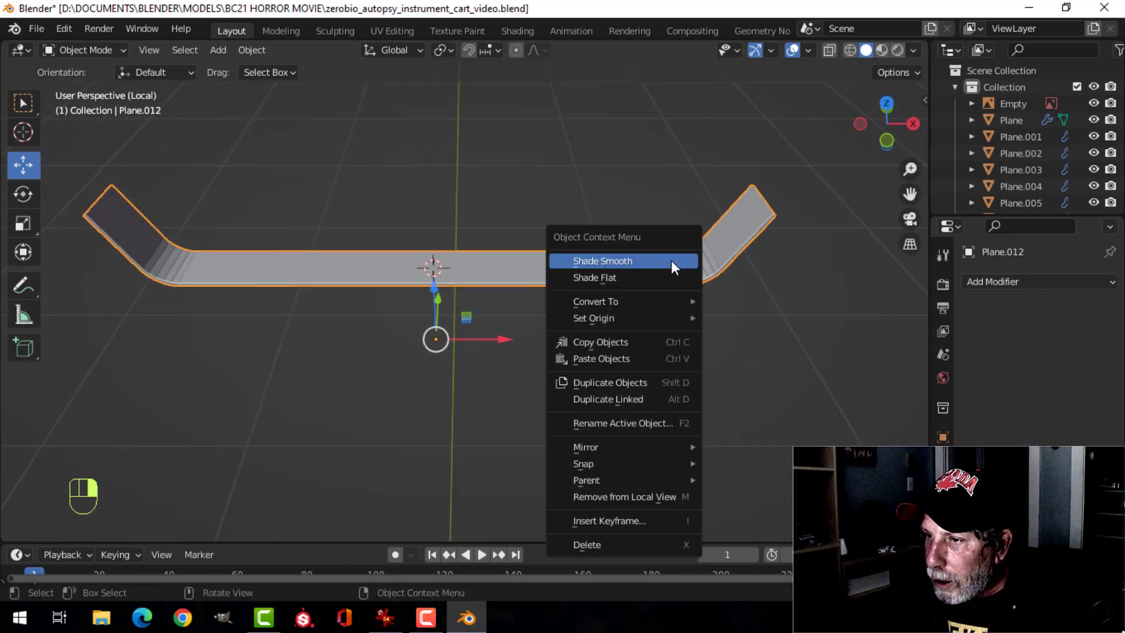
pyautogui.click(668, 259)
pyautogui.moveTo(668, 259); pyautogui.dragTo(671, 287, button='middle')
# Step: Bevel the strip's long edges on both sides with a width of 0.00197 m and 2 segments
pyautogui.press('Tab')
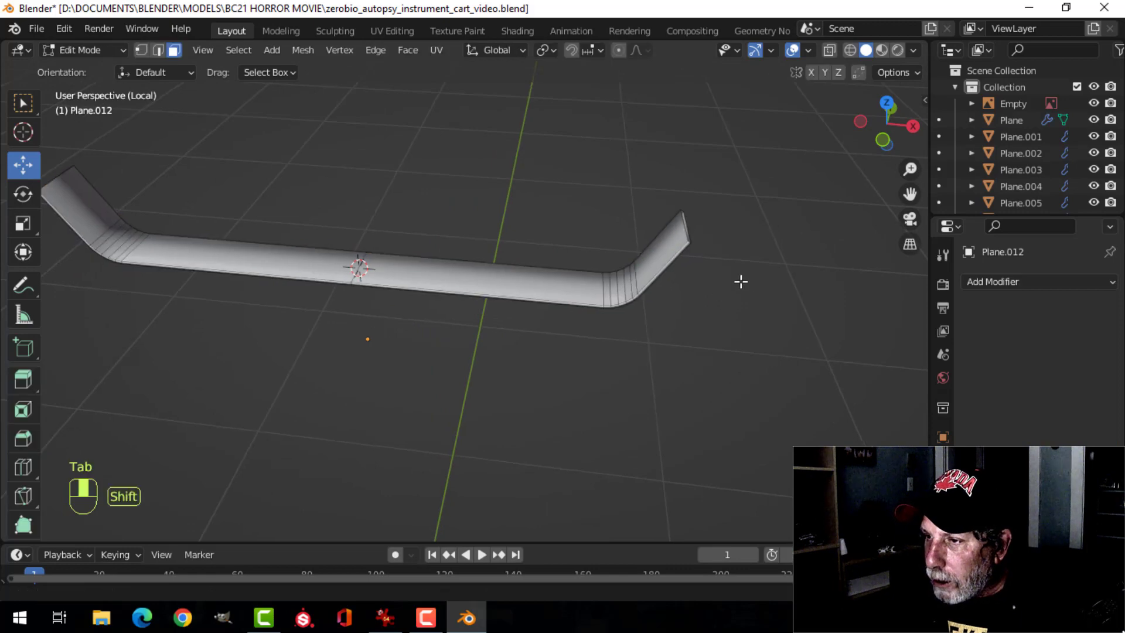
pyautogui.scroll(5, 585, 283)
pyautogui.hotkey('alt', 'a')
pyautogui.moveTo(585, 284)
pyautogui.keyDown('shift'); pyautogui.mouseDown(button='middle')
pyautogui.moveTo(502, 301)
pyautogui.moveTo(575, 287)
pyautogui.mouseUp(button='middle'); pyautogui.keyUp('shift')
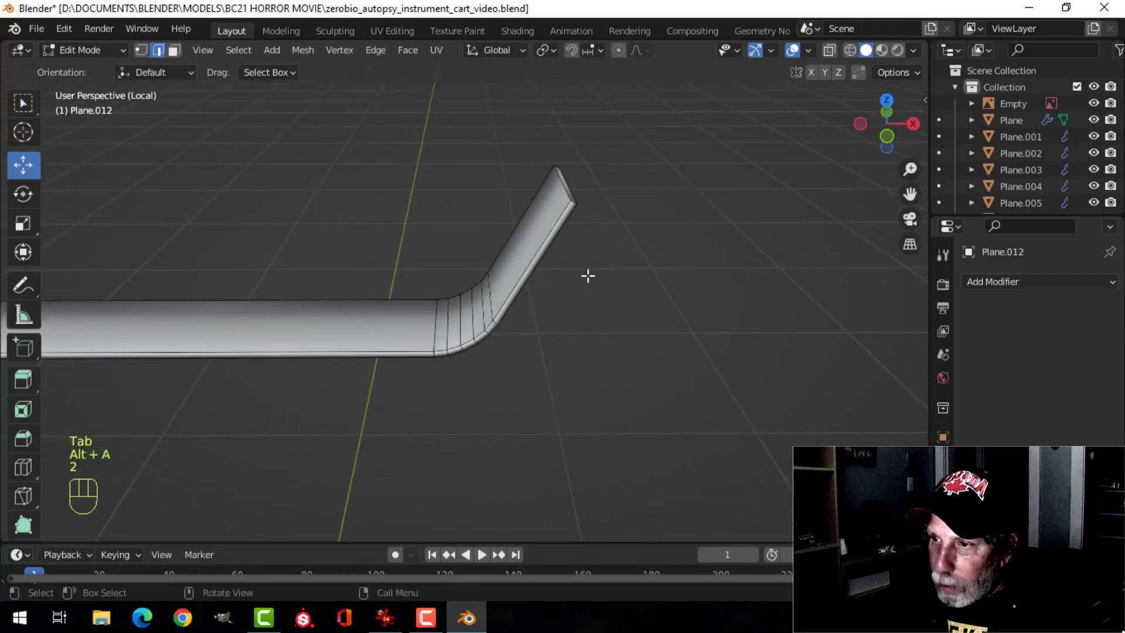
pyautogui.scroll(2, 569, 256)
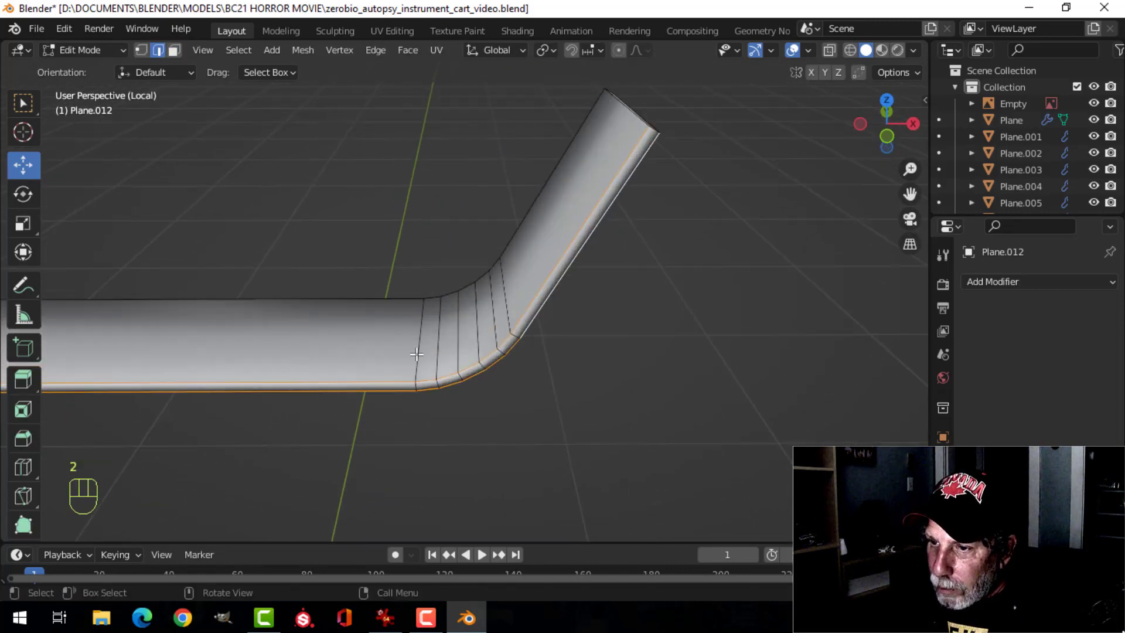
pyautogui.keyDown('shift'); pyautogui.moveTo(504, 328); pyautogui.dragTo(879, 205, button='middle'); pyautogui.keyUp('shift')
pyautogui.scroll(-5, 414, 299)
pyautogui.keyDown('shift'); pyautogui.moveTo(414, 299); pyautogui.dragTo(916, 310, button='middle'); pyautogui.keyUp('shift')
pyautogui.moveTo(503, 307); pyautogui.dragTo(585, 241, button='middle')
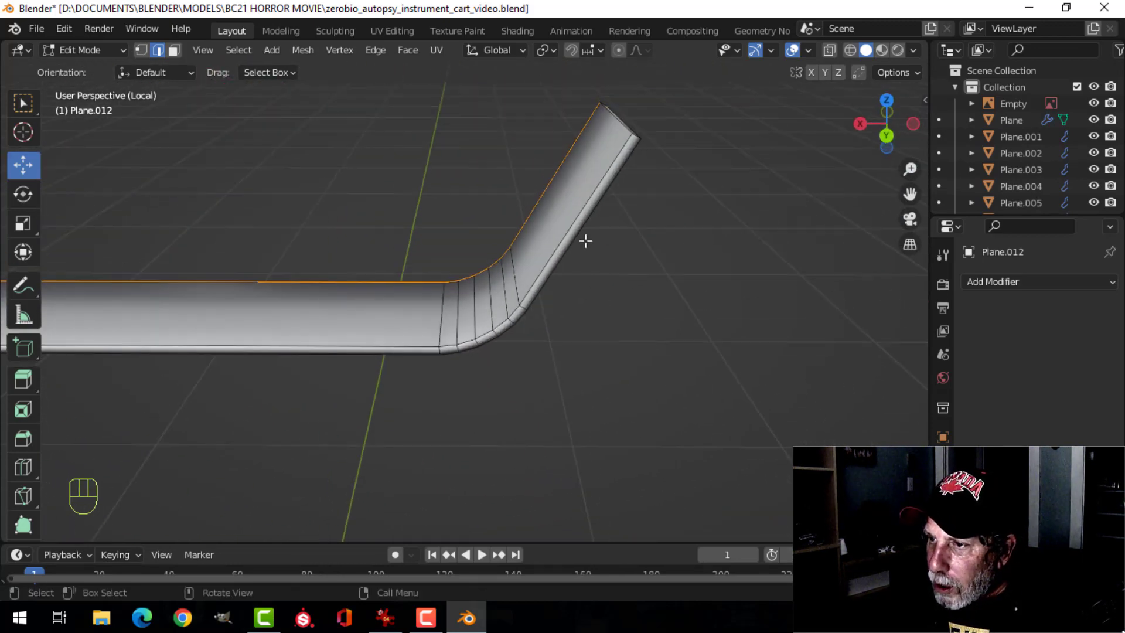
pyautogui.scroll(-5, 397, 374)
pyautogui.moveTo(397, 374); pyautogui.dragTo(499, 367, button='middle')
pyautogui.scroll(3, 470, 400)
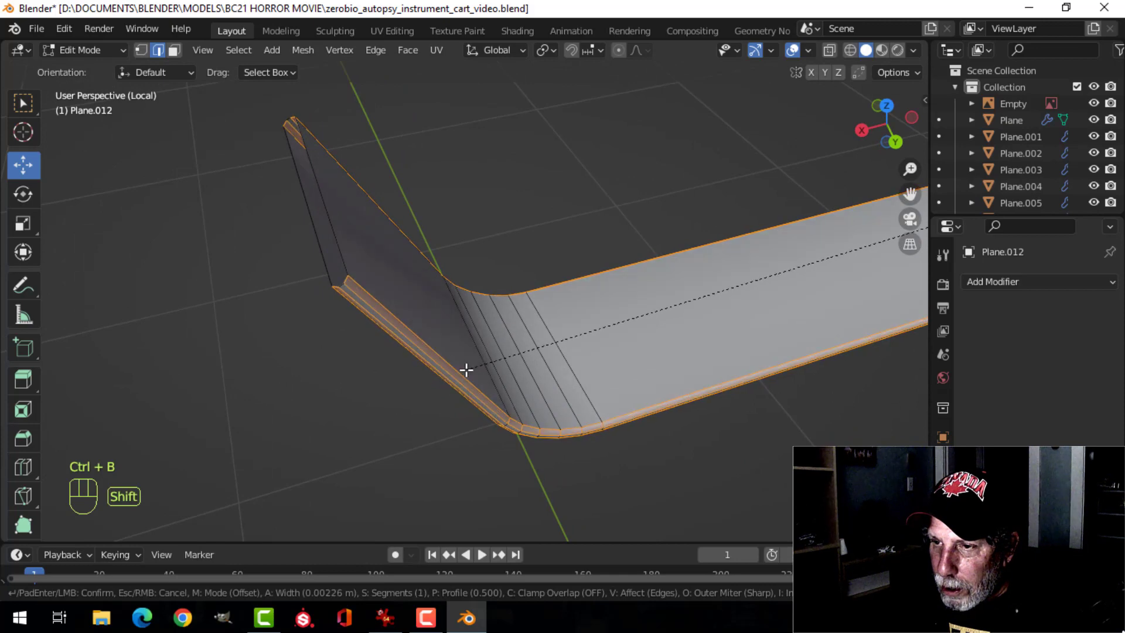
pyautogui.click(470, 370)
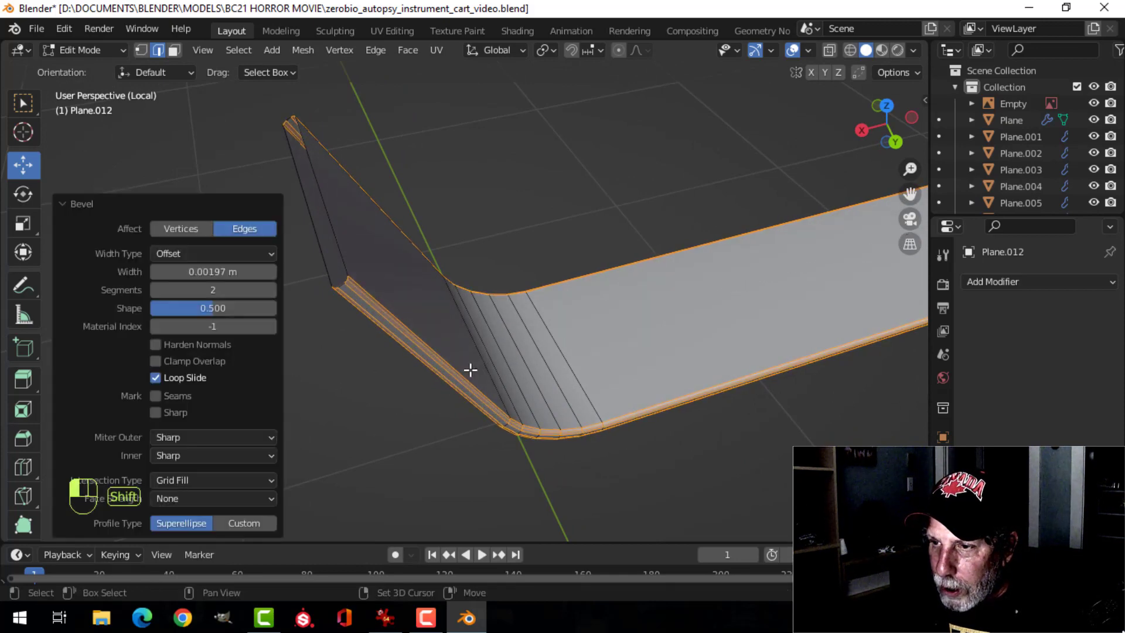
pyautogui.press('Tab')
pyautogui.hotkey('alt', 'a')
# Step: Add a Weighted Normal modifier to the support strip and open its mesh data settings
pyautogui.moveTo(568, 372); pyautogui.dragTo(471, 307, button='middle')
pyautogui.click(1003, 282)
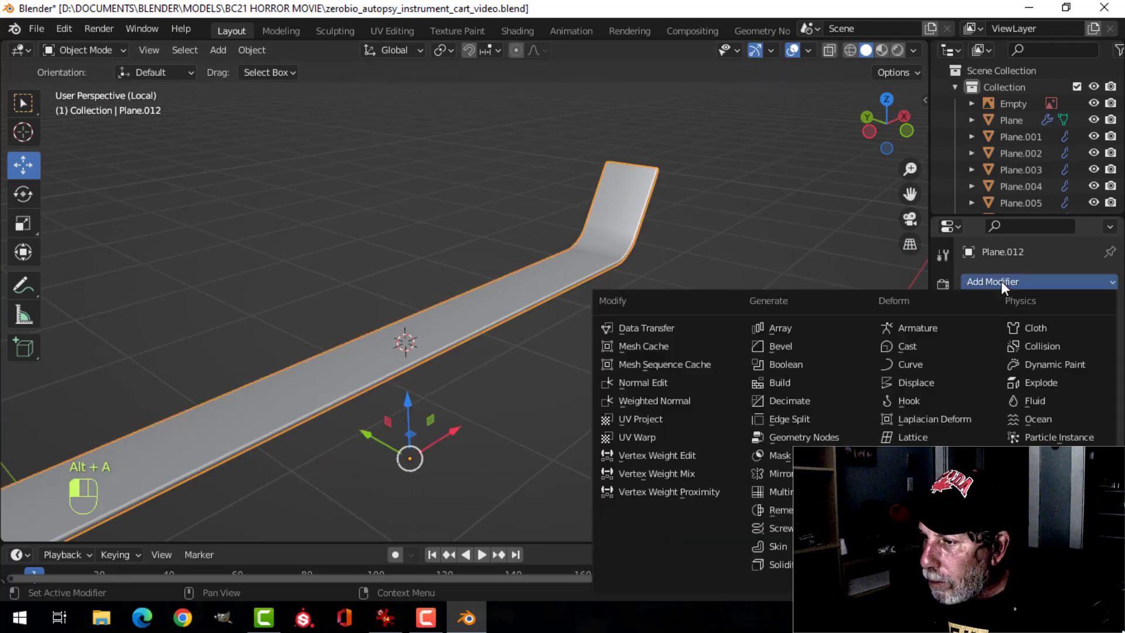
pyautogui.click(674, 401)
pyautogui.click(943, 556)
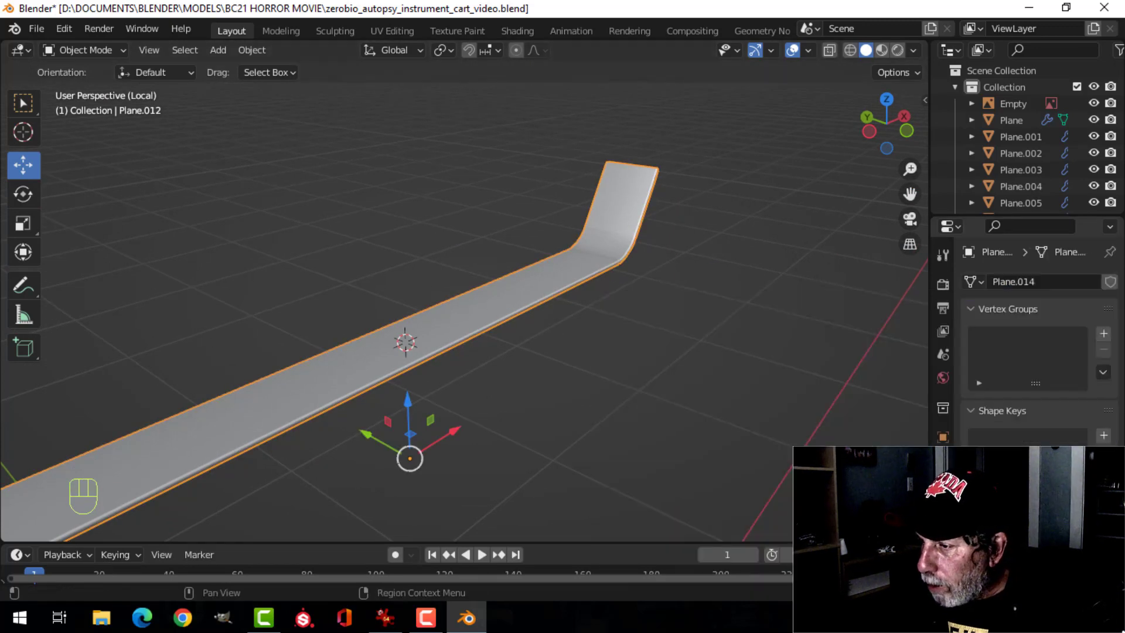
pyautogui.scroll(-3, 1031, 527)
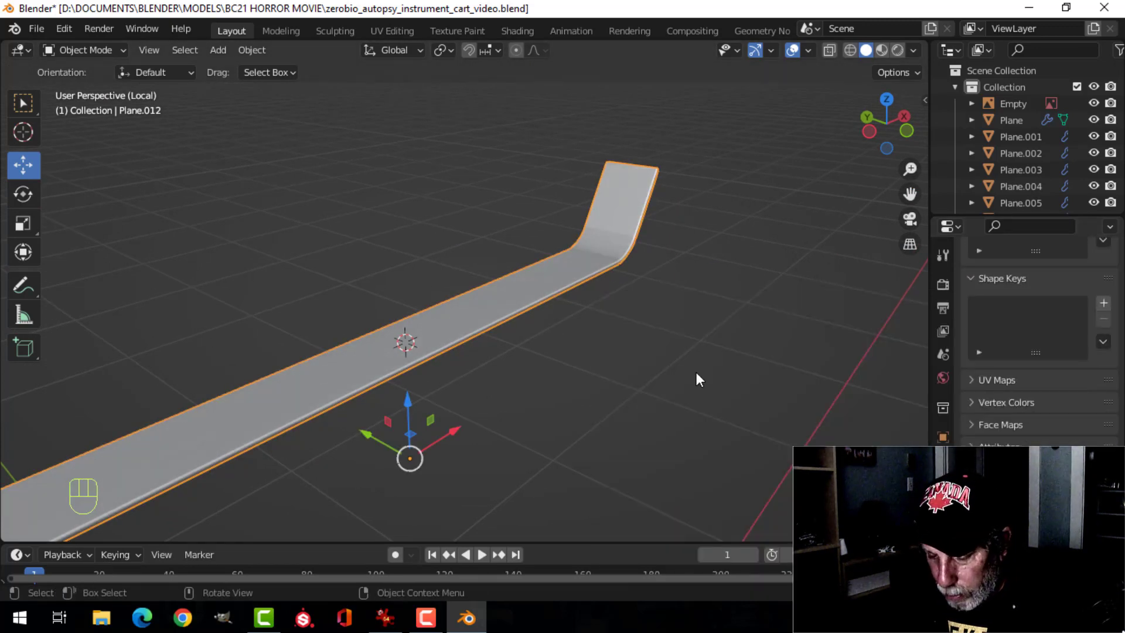
# Step: Leave local view and check the cart's face orientation with the overlay briefly turned on
pyautogui.press('KP_Divide')
pyautogui.click(809, 51)
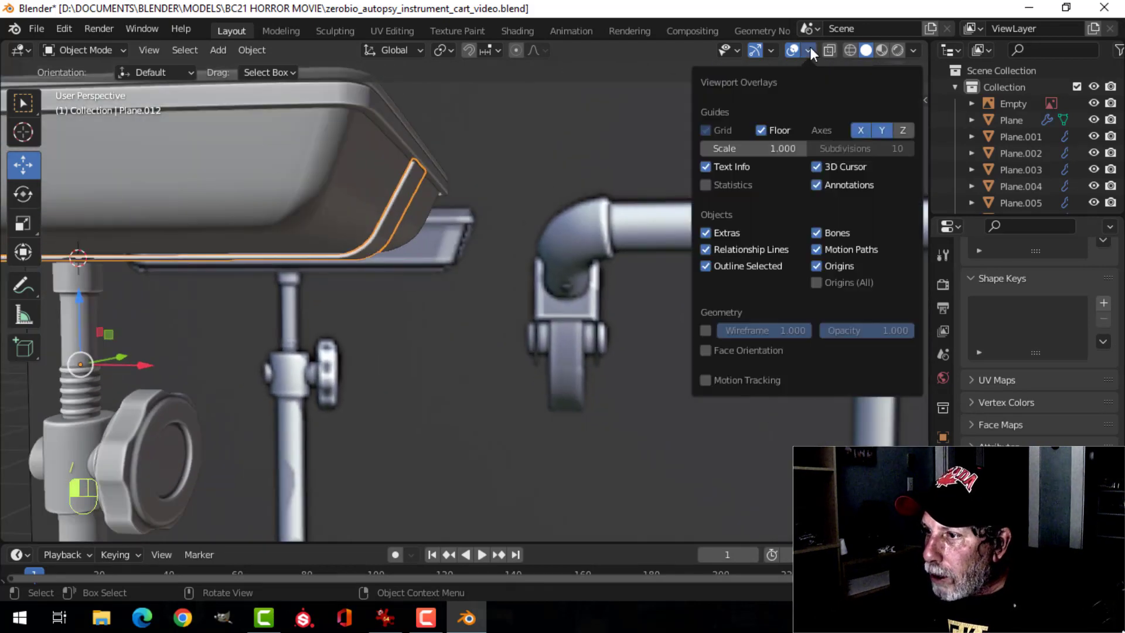
pyautogui.click(705, 351)
pyautogui.click(706, 350)
pyautogui.hotkey('alt', 'a')
pyautogui.moveTo(394, 311); pyautogui.dragTo(480, 282, button='middle')
pyautogui.click(279, 230)
pyautogui.press('Escape')
pyautogui.hotkey('ctrl', 'z')
pyautogui.hotkey('ctrl', 'z')
pyautogui.press('i')
pyautogui.rightClick(572, 202)
pyautogui.press('Tab')
pyautogui.hotkey('alt', 'a')
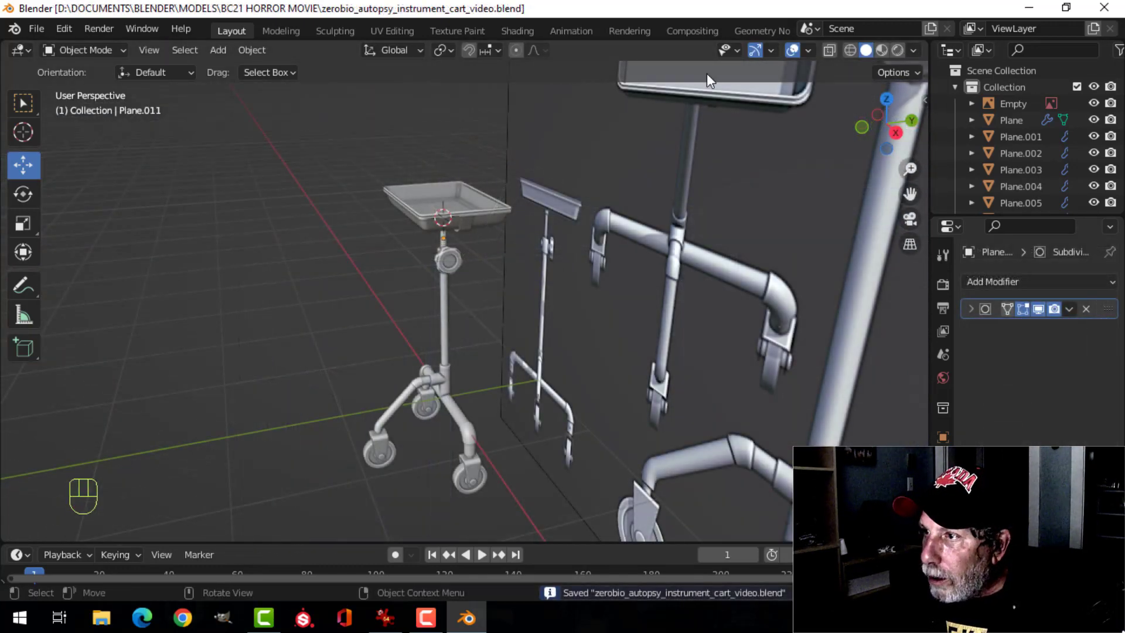
# Step: Hide the viewport overlays and gizmos and switch the studio lighting to the third, bluish-white preset
pyautogui.click(793, 50)
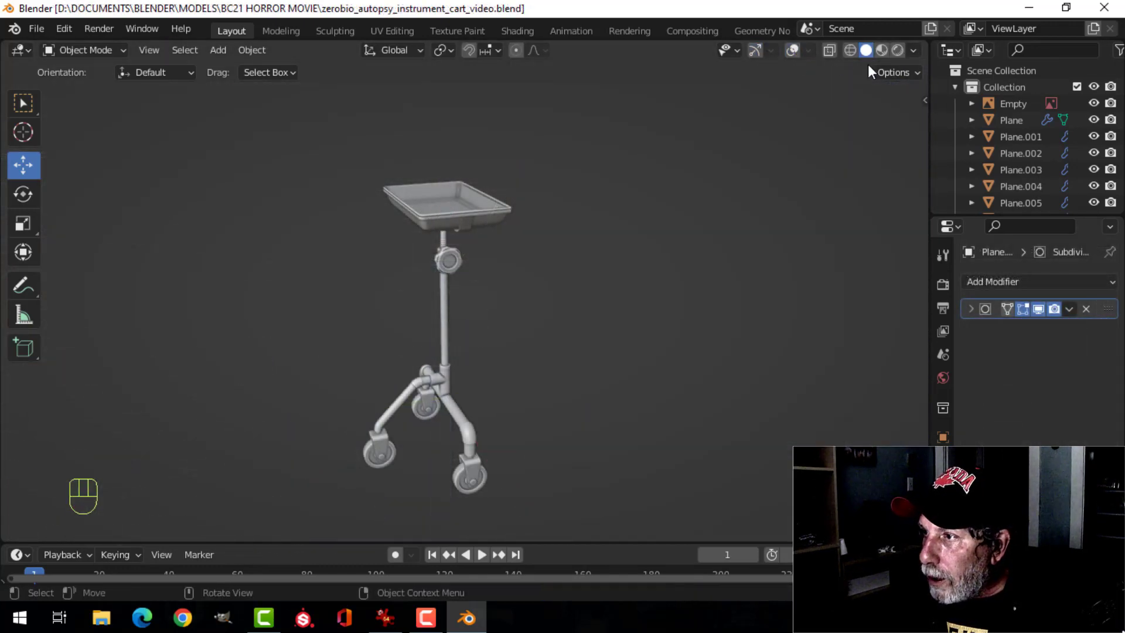
pyautogui.click(913, 50)
pyautogui.moveTo(549, 388)
pyautogui.mouseDown(button='middle')
pyautogui.moveTo(521, 321)
pyautogui.moveTo(539, 259)
pyautogui.moveTo(645, 282)
pyautogui.moveTo(796, 244)
pyautogui.moveTo(824, 269)
pyautogui.moveTo(547, 354)
pyautogui.mouseUp(button='middle')
pyautogui.scroll(5, 650, 287)
pyautogui.keyDown('shift'); pyautogui.moveTo(569, 258); pyautogui.dragTo(522, 352, button='middle'); pyautogui.keyUp('shift')
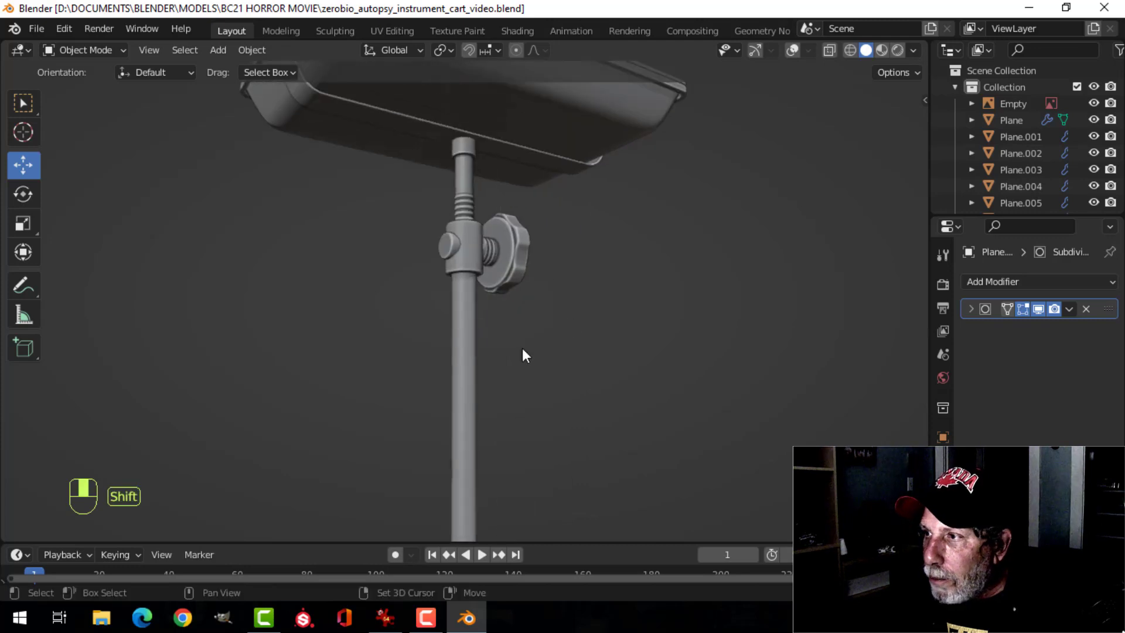
pyautogui.click(913, 50)
pyautogui.click(883, 153)
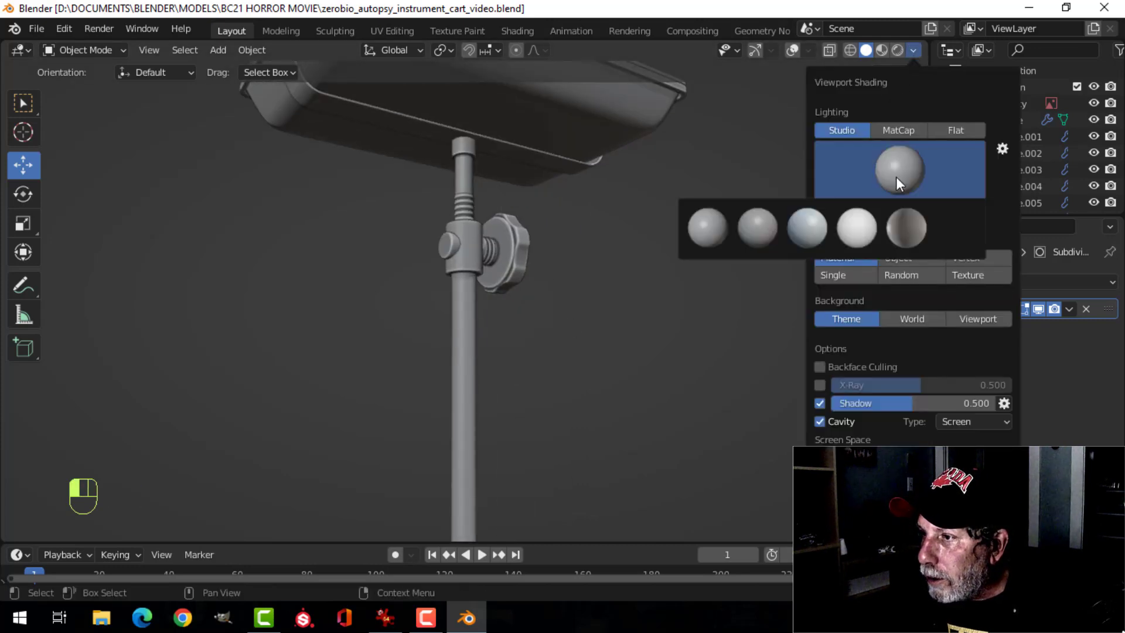
pyautogui.click(817, 226)
# Step: Examine the whole cart from all sides, including the tray, its underside, the adjustment knob and the wheeled base
pyautogui.moveTo(673, 233); pyautogui.dragTo(472, 399, button='middle')
pyautogui.scroll(3, 496, 237)
pyautogui.moveTo(495, 237); pyautogui.dragTo(564, 392, button='middle')
pyautogui.scroll(-2, 587, 420)
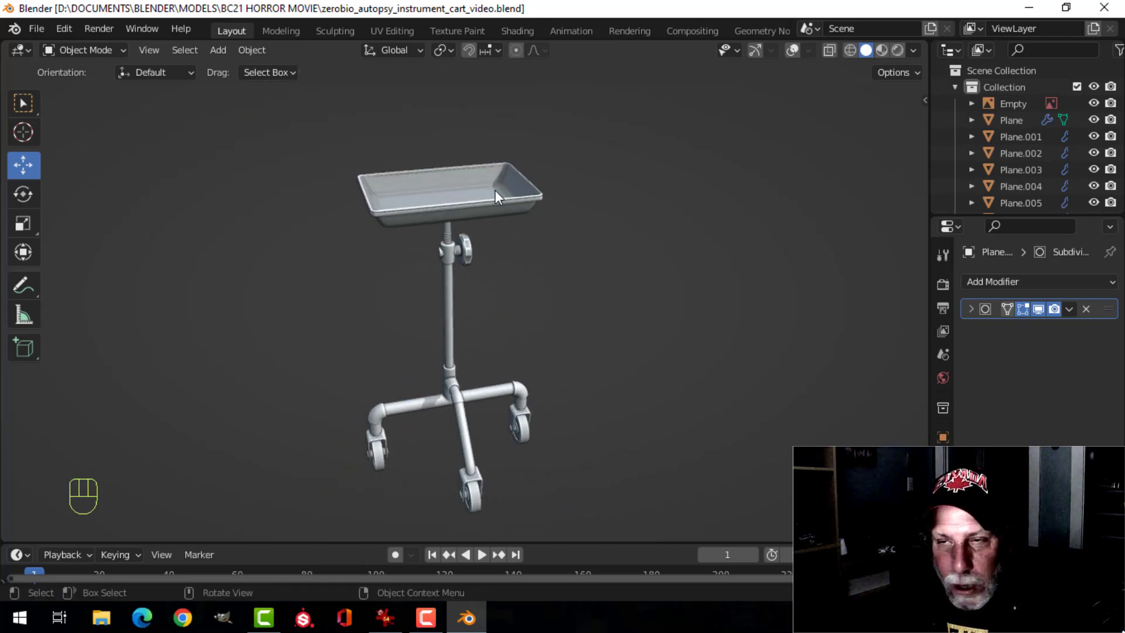
pyautogui.moveTo(434, 215); pyautogui.dragTo(596, 156, button='middle')
pyautogui.scroll(4, 543, 209)
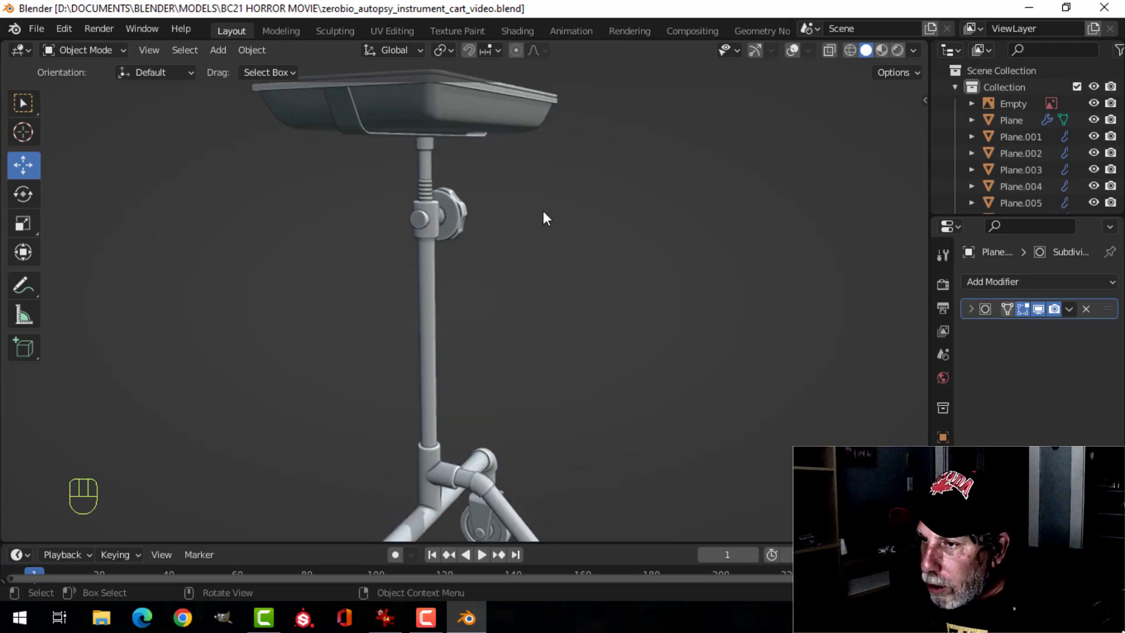
pyautogui.moveTo(543, 211); pyautogui.dragTo(470, 221, button='middle')
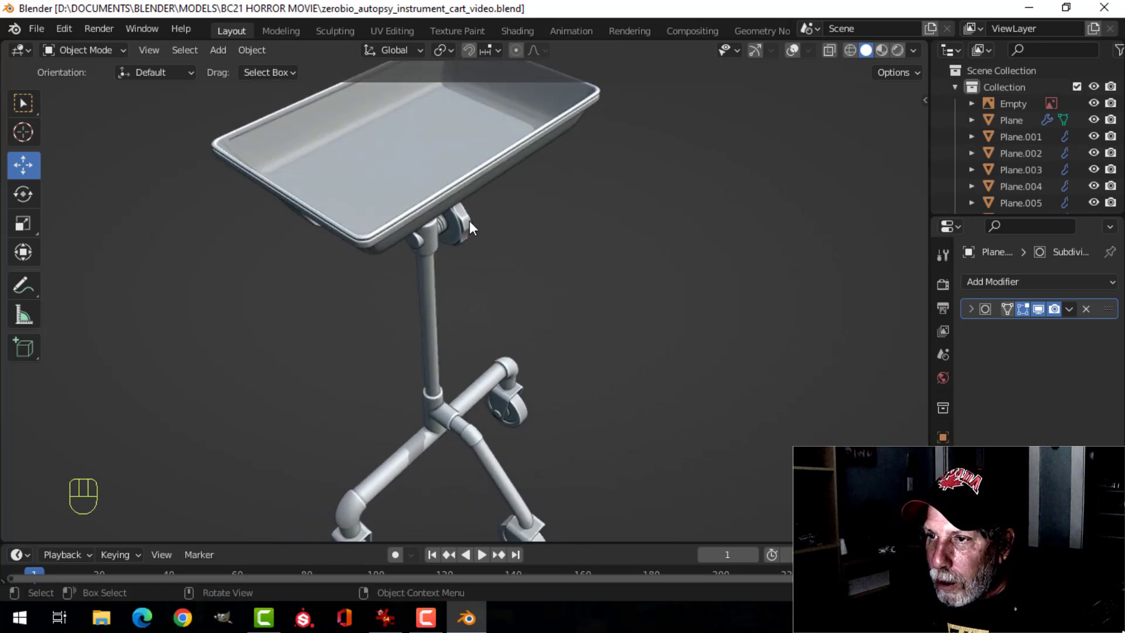
pyautogui.scroll(-2, 448, 158)
pyautogui.moveTo(447, 158); pyautogui.dragTo(467, 139, button='middle')
pyautogui.scroll(-2, 531, 255)
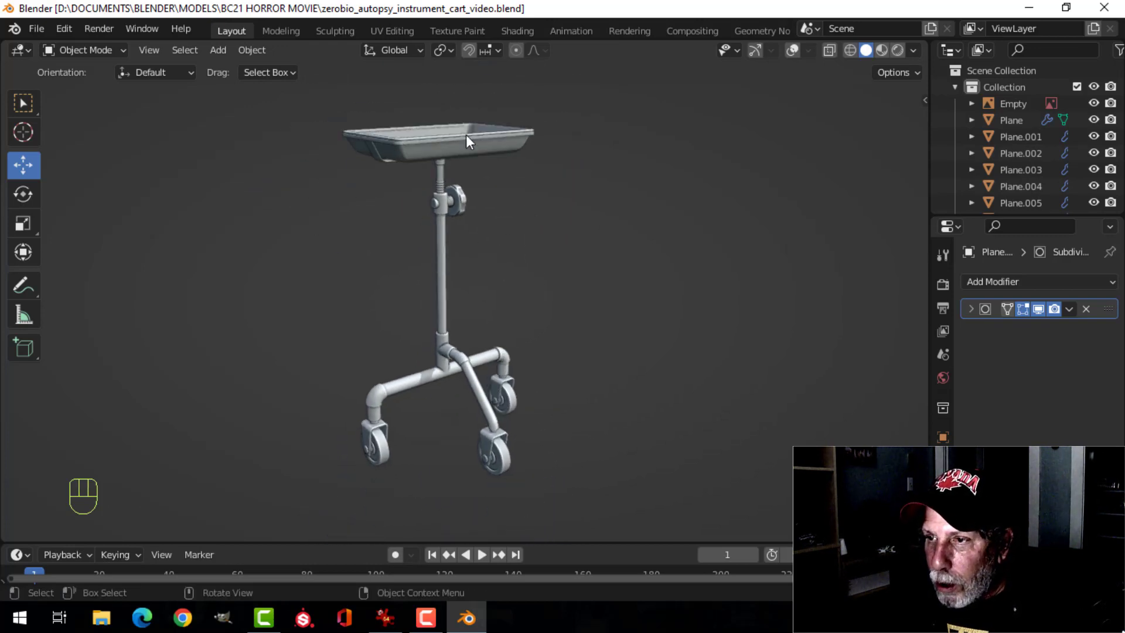
pyautogui.scroll(3, 502, 234)
pyautogui.keyDown('shift'); pyautogui.moveTo(502, 234); pyautogui.dragTo(434, 244, button='middle'); pyautogui.keyUp('shift')
pyautogui.scroll(-4, 645, 232)
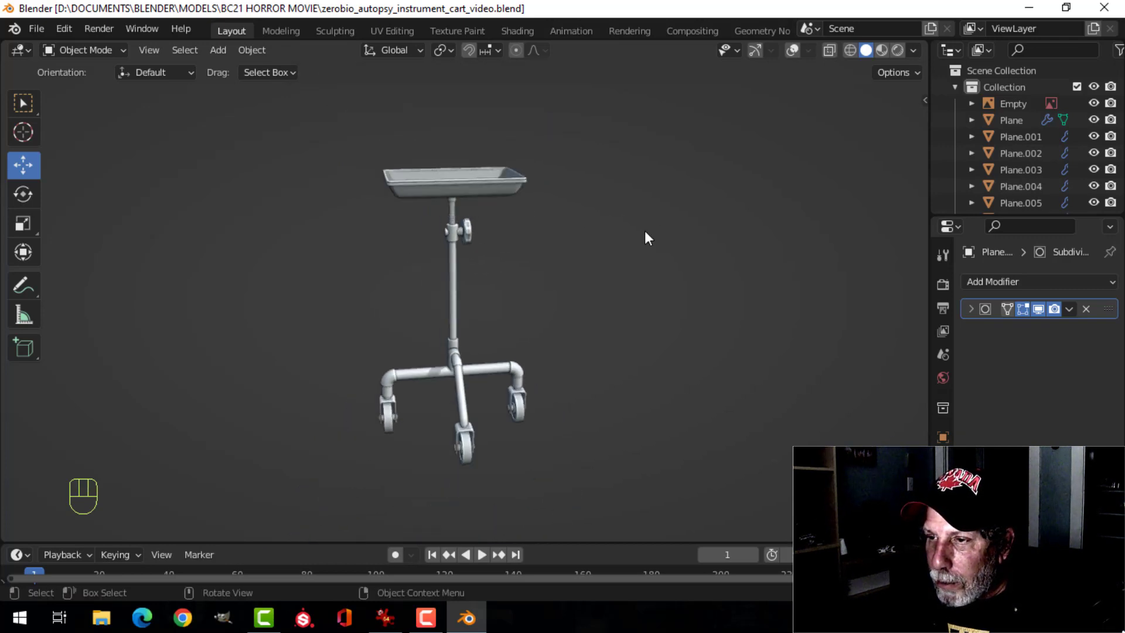
pyautogui.scroll(2, 586, 232)
pyautogui.moveTo(516, 228); pyautogui.dragTo(444, 221, button='middle')
pyautogui.scroll(2, 520, 283)
pyautogui.keyDown('shift'); pyautogui.moveTo(519, 284); pyautogui.dragTo(545, 304, button='middle'); pyautogui.keyUp('shift')
pyautogui.scroll(-3, 546, 315)
pyautogui.scroll(-3, 580, 309)
pyautogui.scroll(2, 554, 305)
pyautogui.scroll(1, 568, 325)
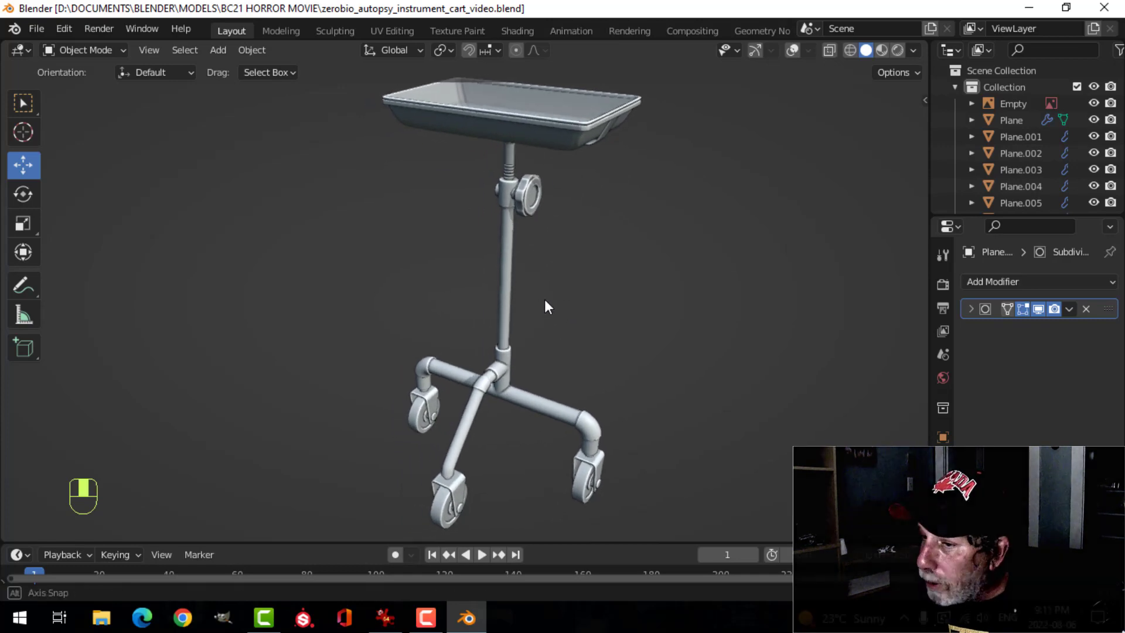